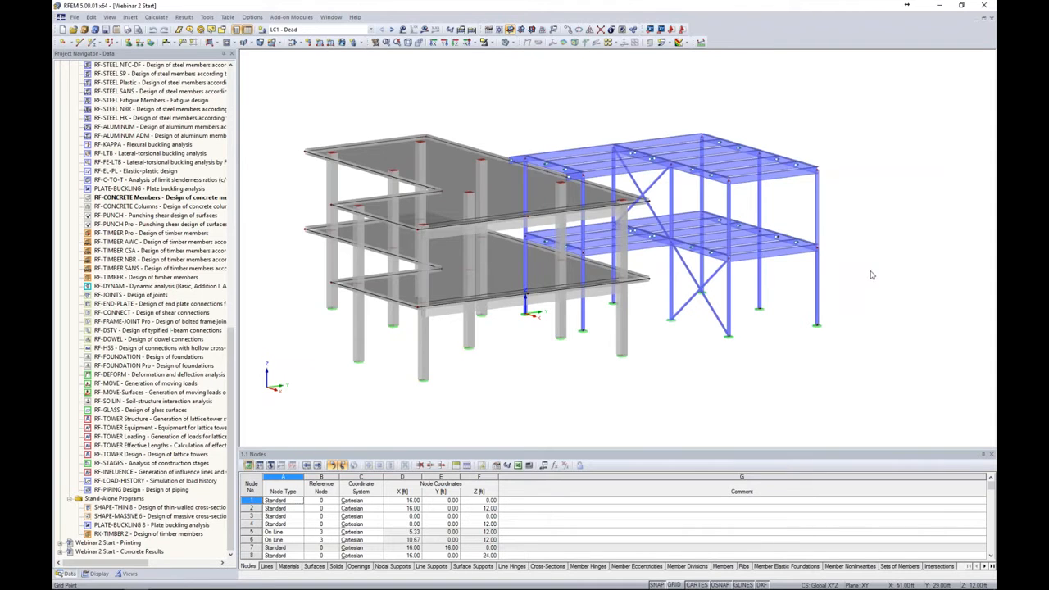
# Display the LC1 - Dead loads on the model to review them, and hide them again
pyautogui.keyDown('ctrl'); pyautogui.moveTo(875, 299); pyautogui.dragTo(860, 293, button='middle'); pyautogui.keyUp('ctrl')
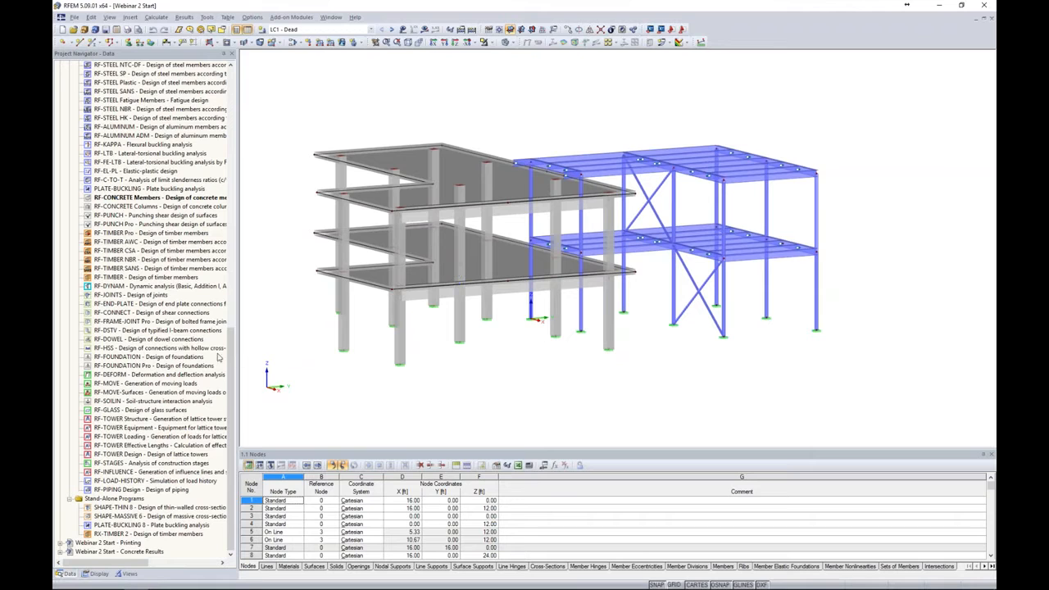
pyautogui.moveTo(232, 335); pyautogui.dragTo(248, 90)
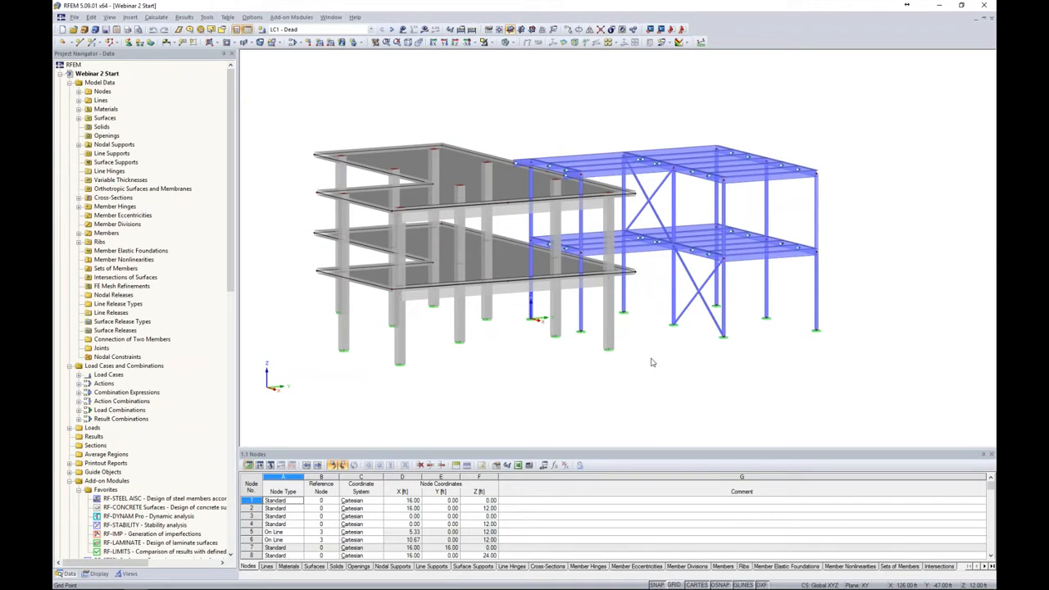
pyautogui.click(402, 29)
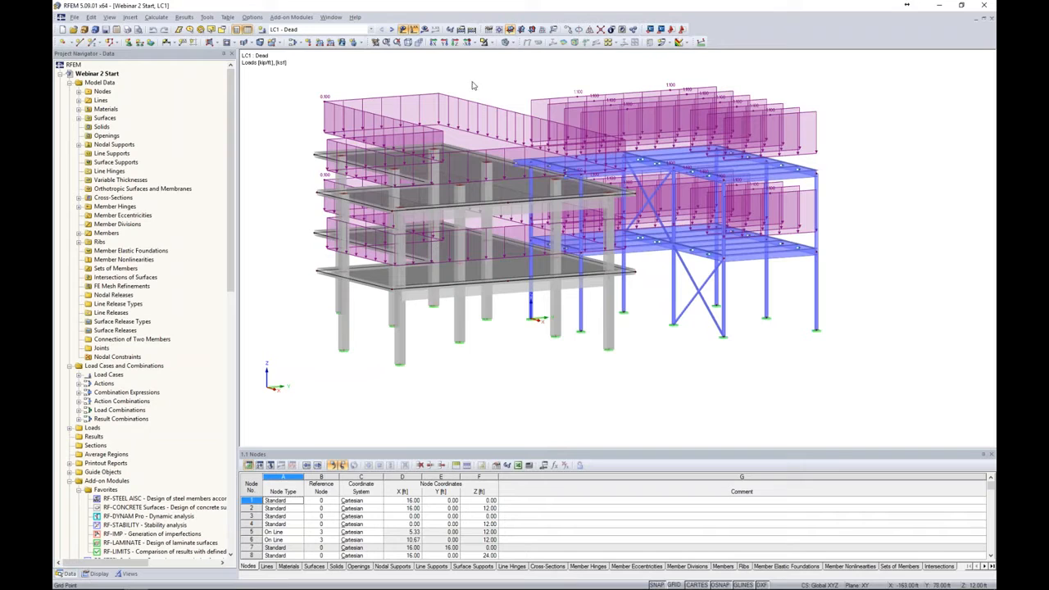
pyautogui.click(404, 30)
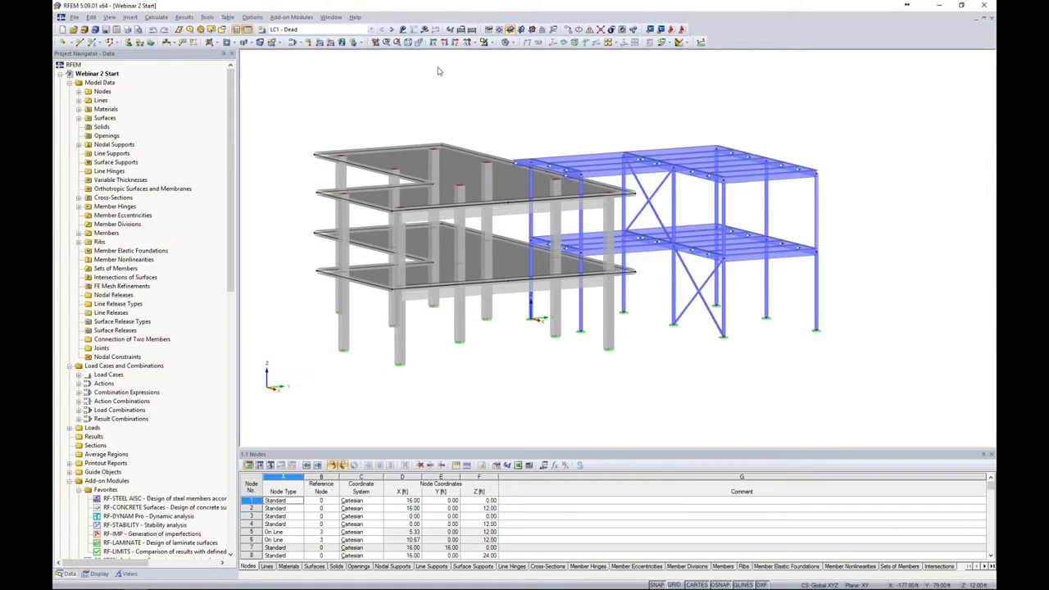
# Calculate load case LC1 - Dead and review the description in the calculation error report
pyautogui.click(424, 30)
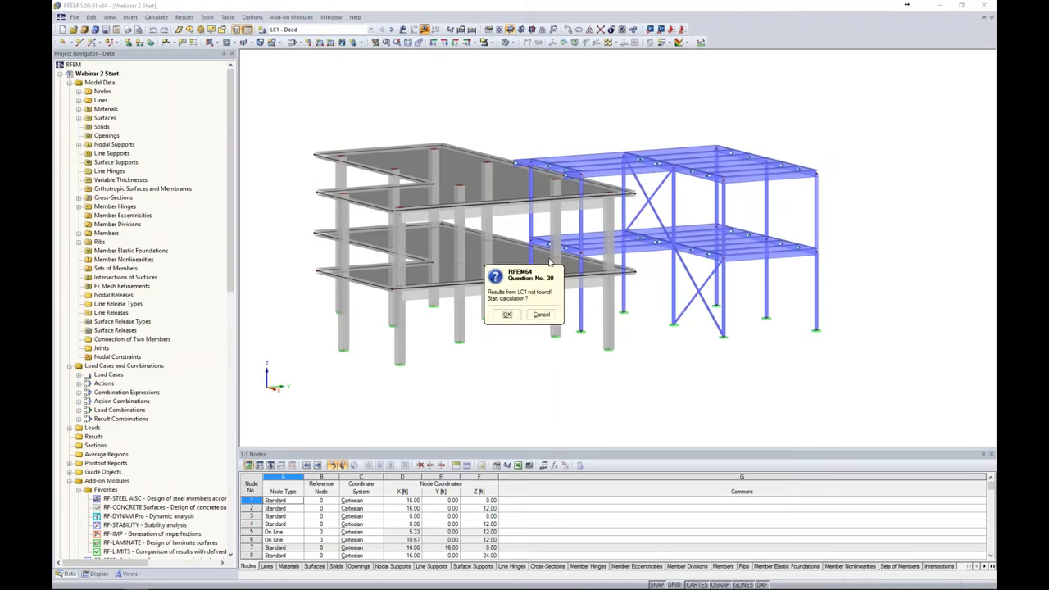
pyautogui.click(512, 315)
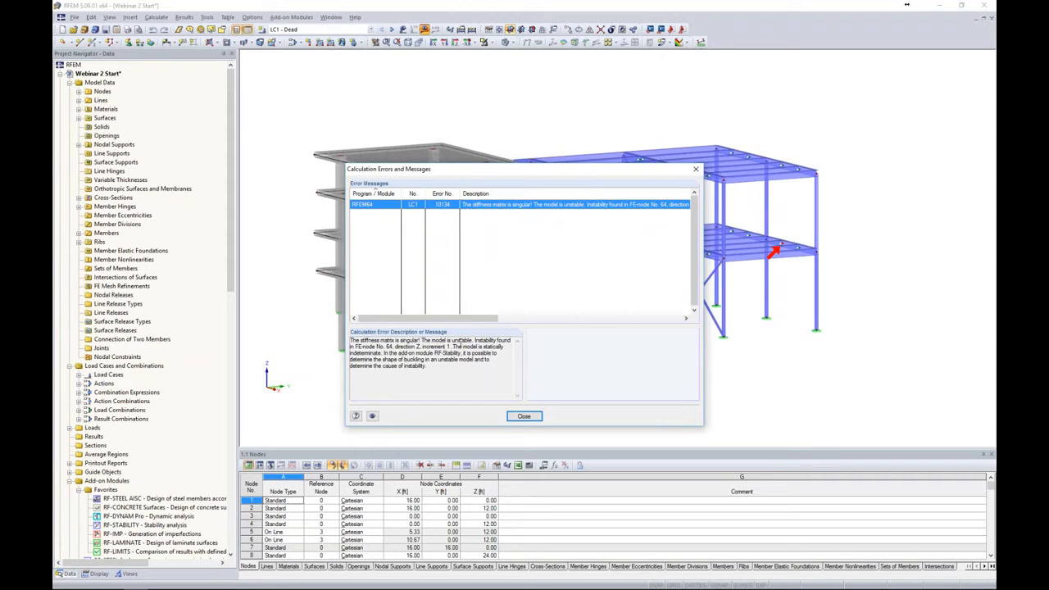
pyautogui.moveTo(474, 340); pyautogui.dragTo(421, 344)
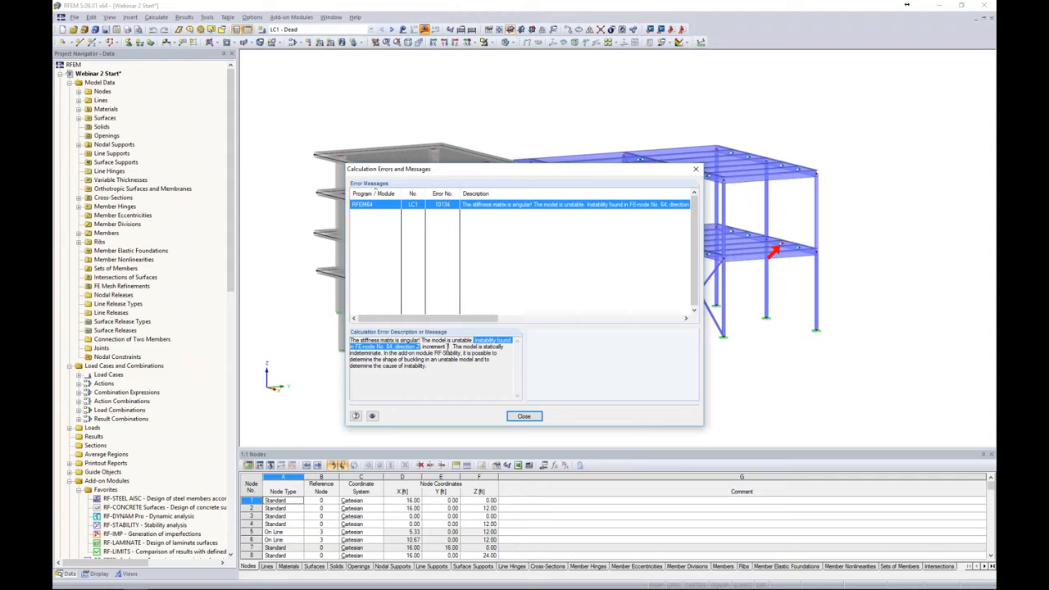
pyautogui.click(524, 416)
# Inspect the node flagged as unstable on the steel frame's lower floor and switch the model to wireframe display
pyautogui.keyDown('ctrl'); pyautogui.moveTo(689, 380); pyautogui.dragTo(675, 379, button='middle'); pyautogui.keyUp('ctrl')
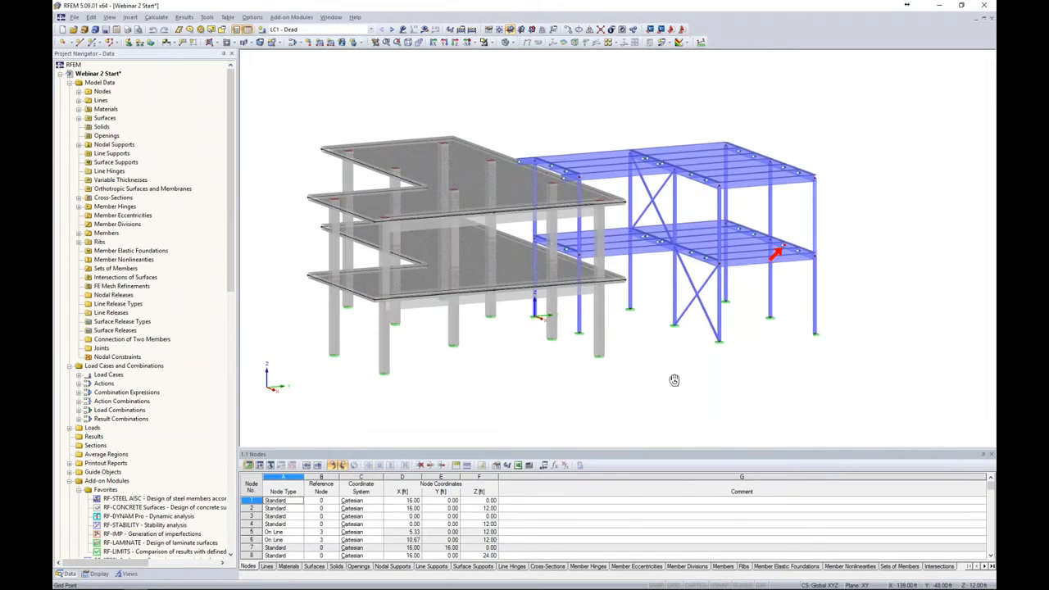
pyautogui.moveTo(789, 289); pyautogui.dragTo(699, 289, button='middle')
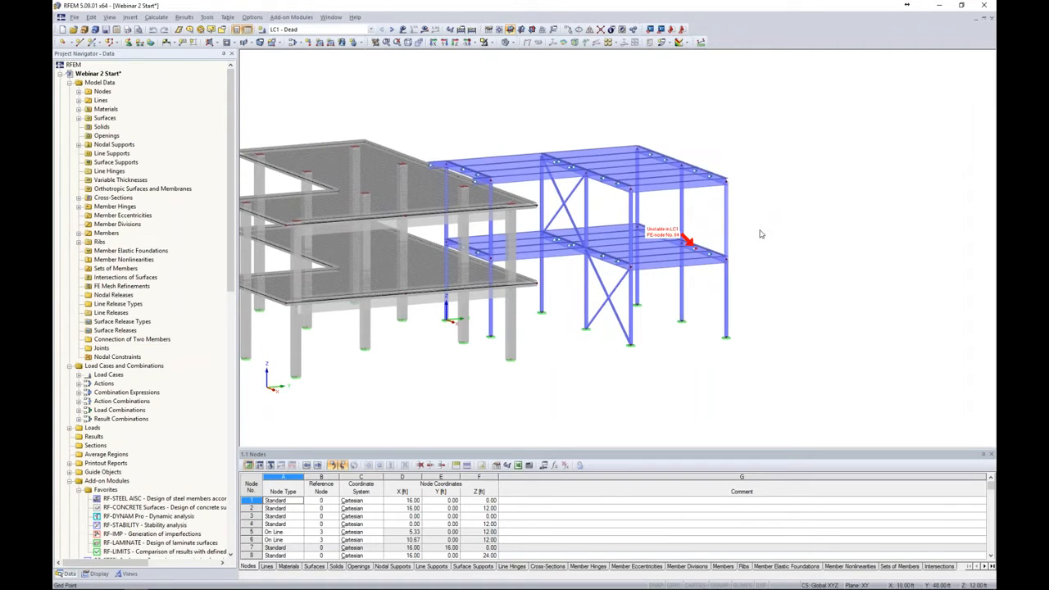
pyautogui.scroll(5, 760, 234)
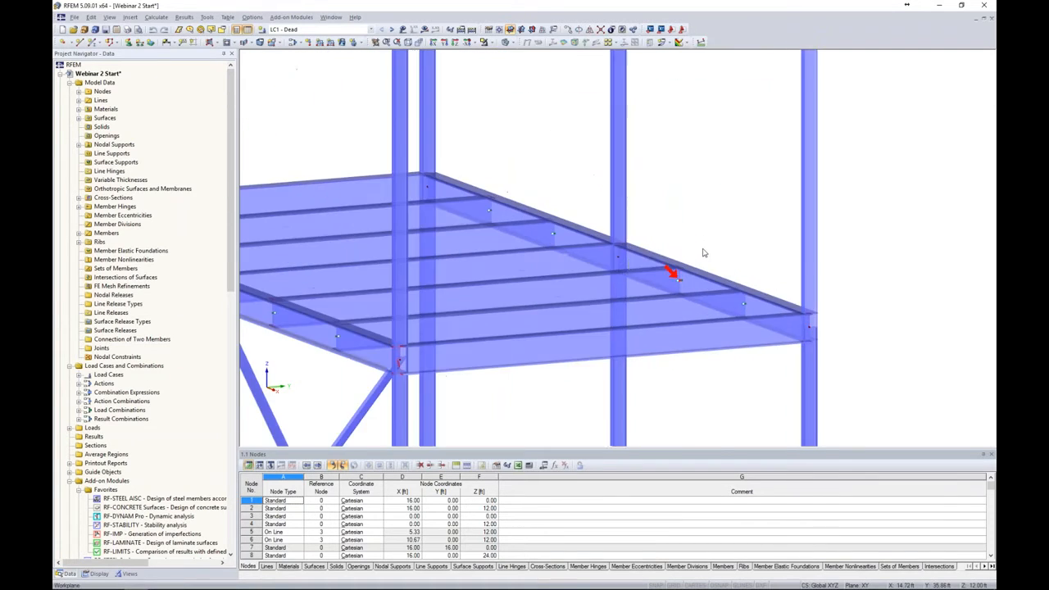
pyautogui.moveTo(708, 242); pyautogui.dragTo(718, 196, button='middle')
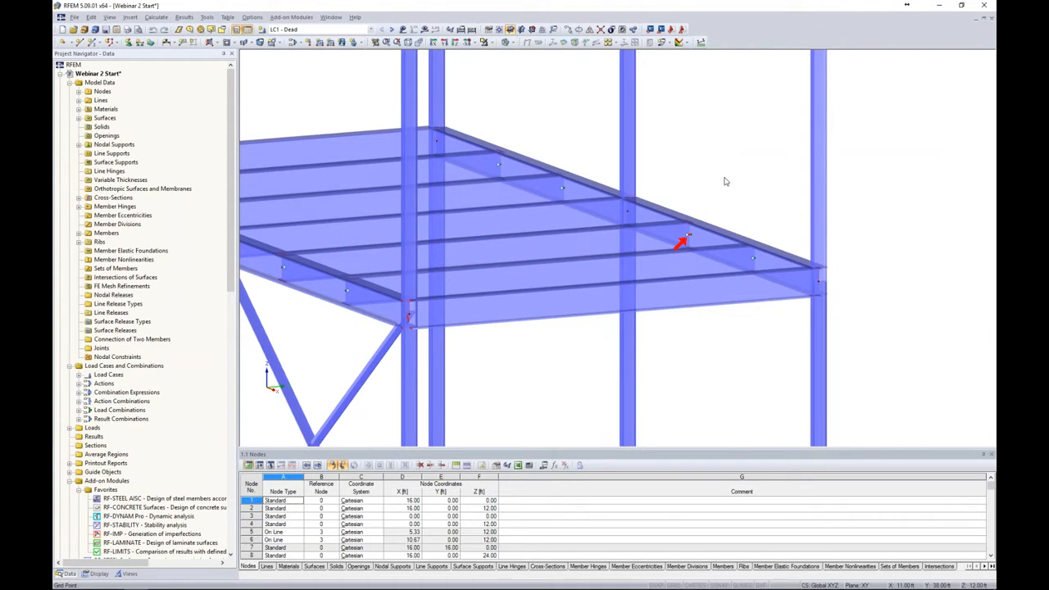
pyautogui.scroll(5, 697, 240)
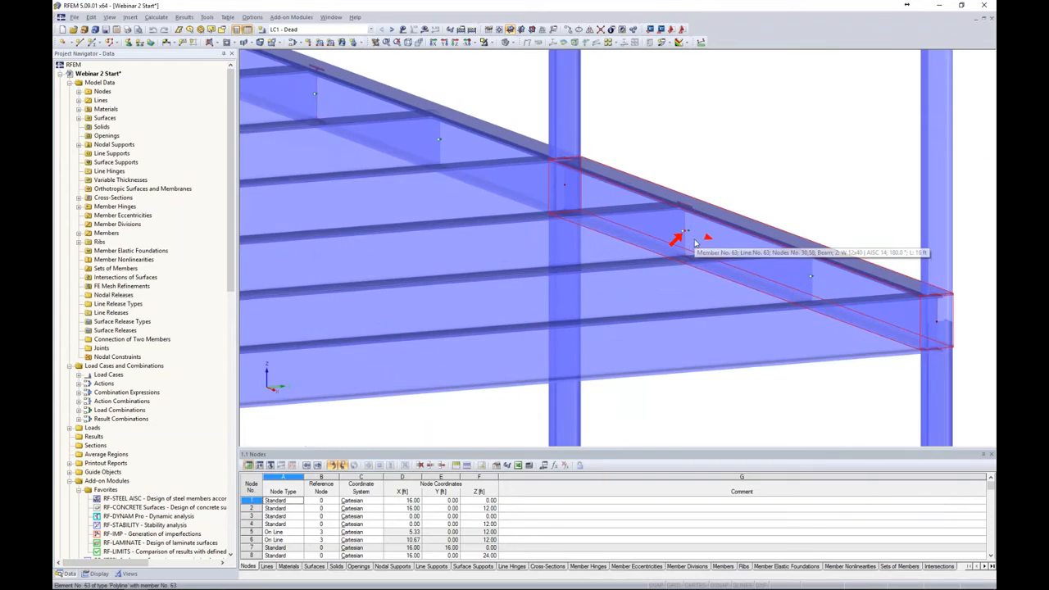
pyautogui.scroll(2, 766, 174)
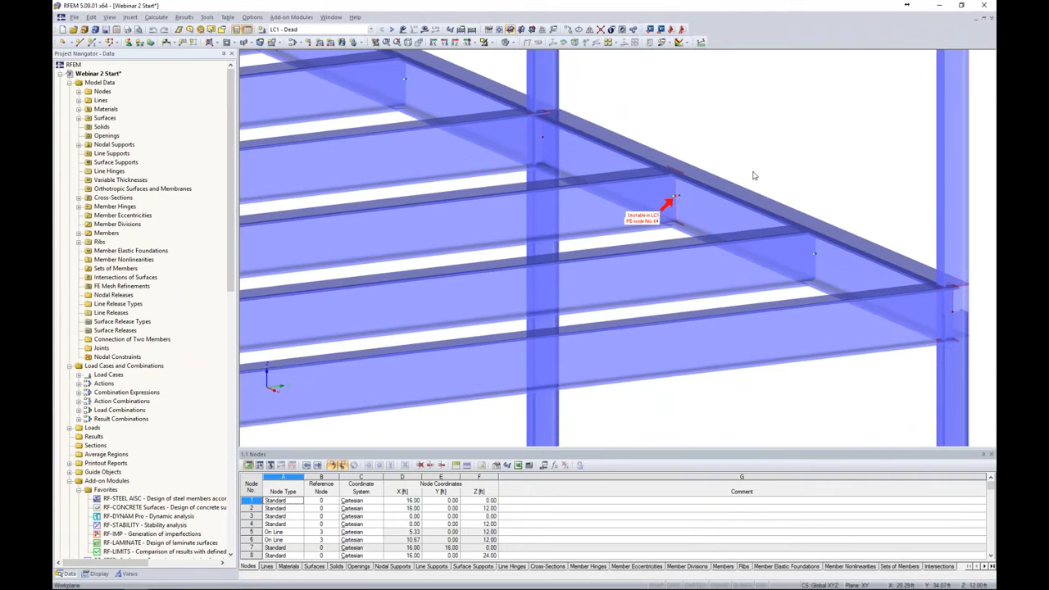
pyautogui.click(512, 43)
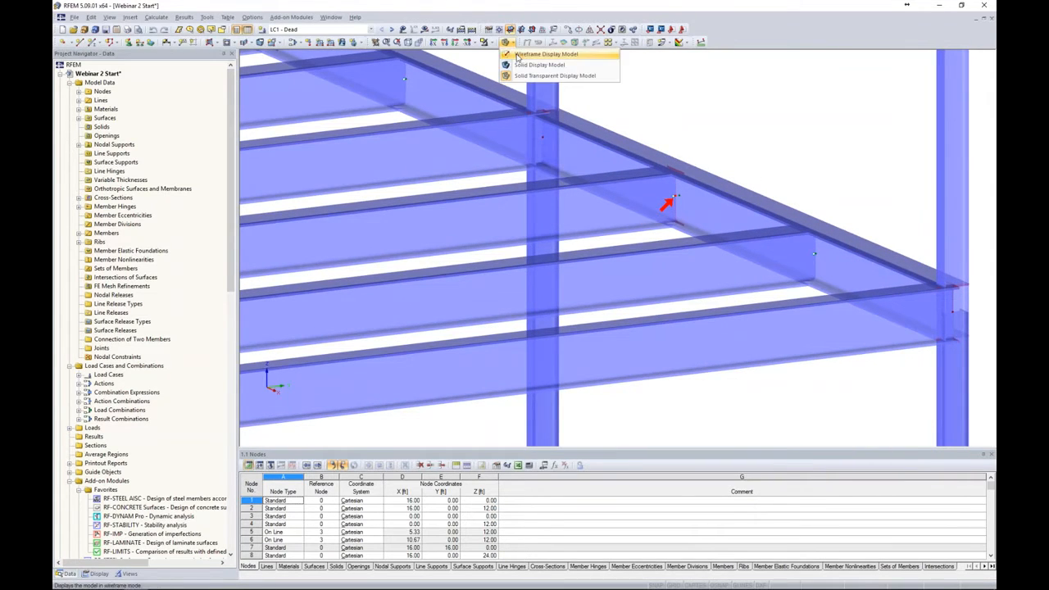
pyautogui.click(517, 56)
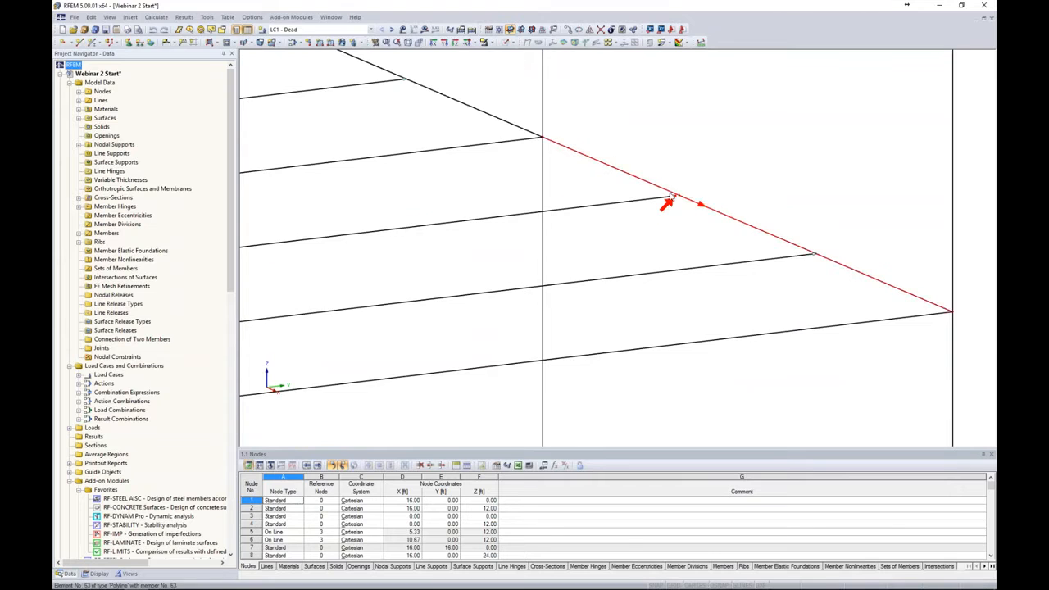
# Delete the flagged node 64 at the disconnected end of the secondary floor beam
pyautogui.scroll(2, 676, 201)
pyautogui.scroll(1, 677, 200)
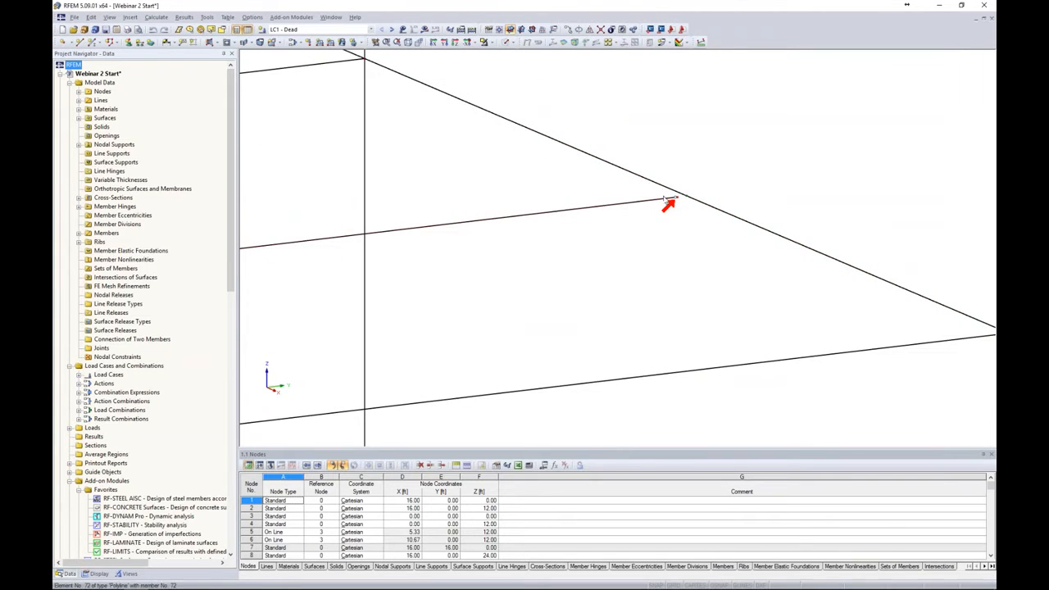
pyautogui.moveTo(635, 207)
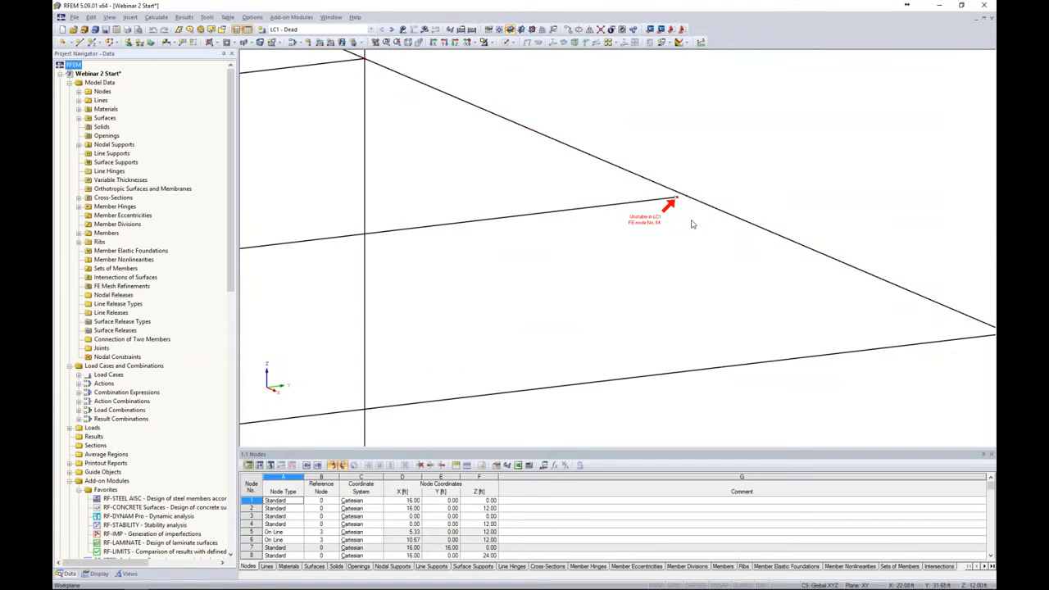
pyautogui.scroll(2, 691, 224)
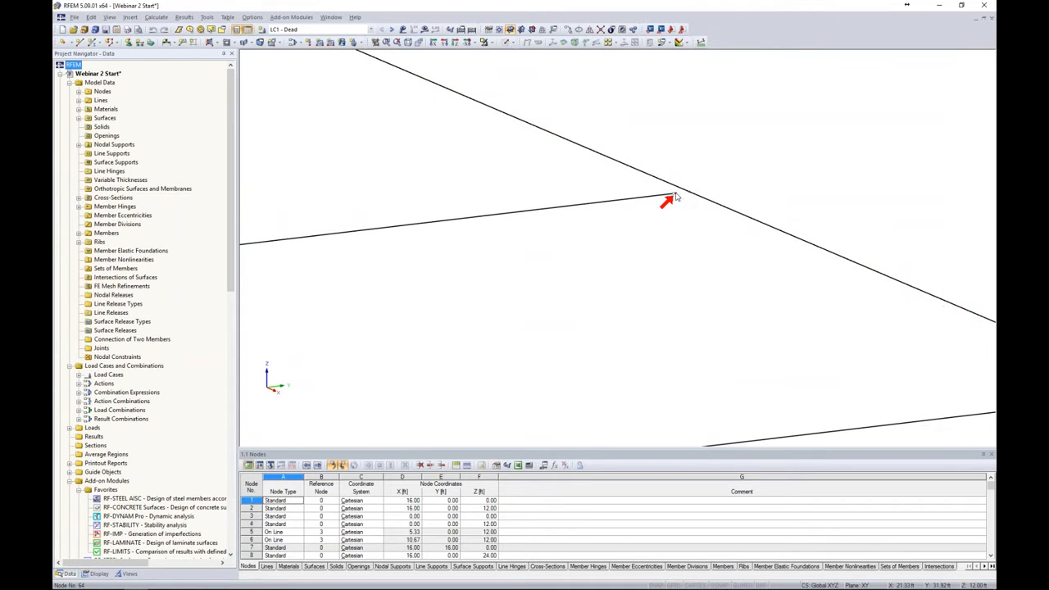
pyautogui.click(679, 198)
pyautogui.press('Delete')
pyautogui.scroll(-2, 712, 187)
pyautogui.scroll(-5, 712, 187)
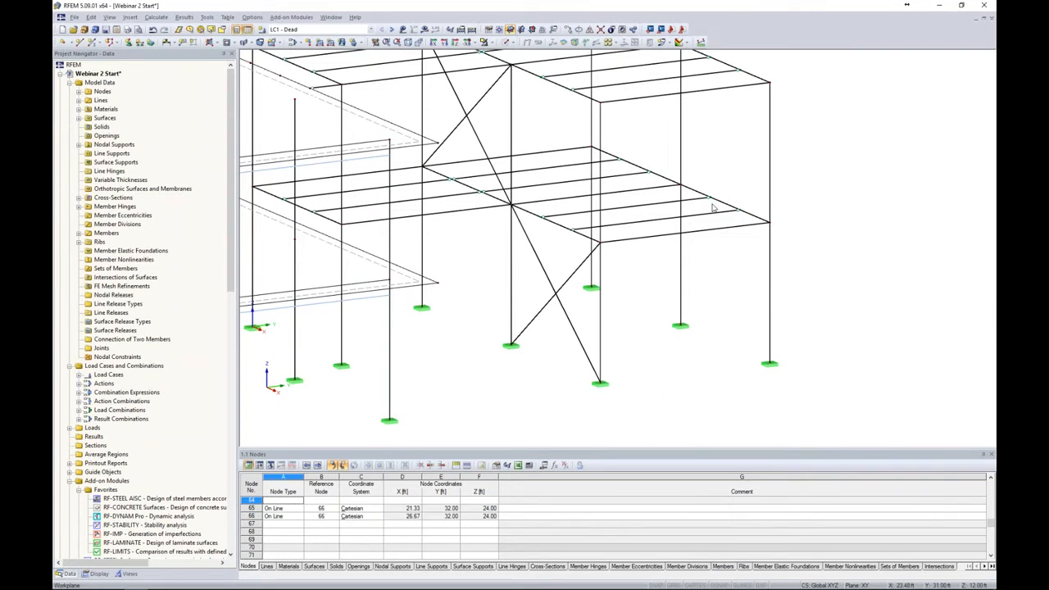
# Fit the whole structure in view and recalculate load case LC1 - Dead
pyautogui.moveTo(811, 199); pyautogui.dragTo(854, 214, button='middle')
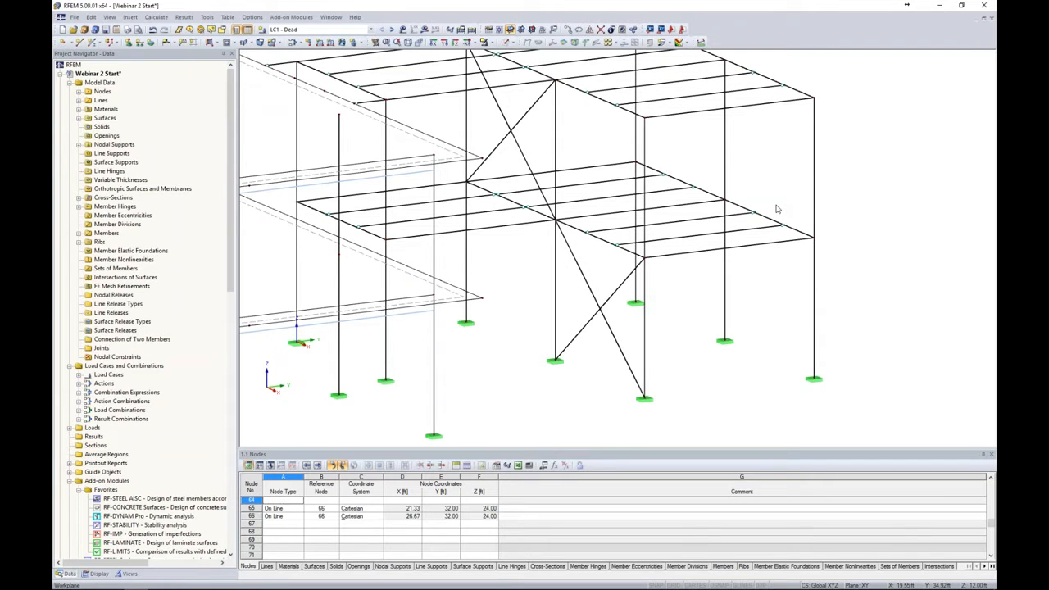
pyautogui.scroll(-3, 776, 210)
pyautogui.click(396, 43)
pyautogui.click(425, 30)
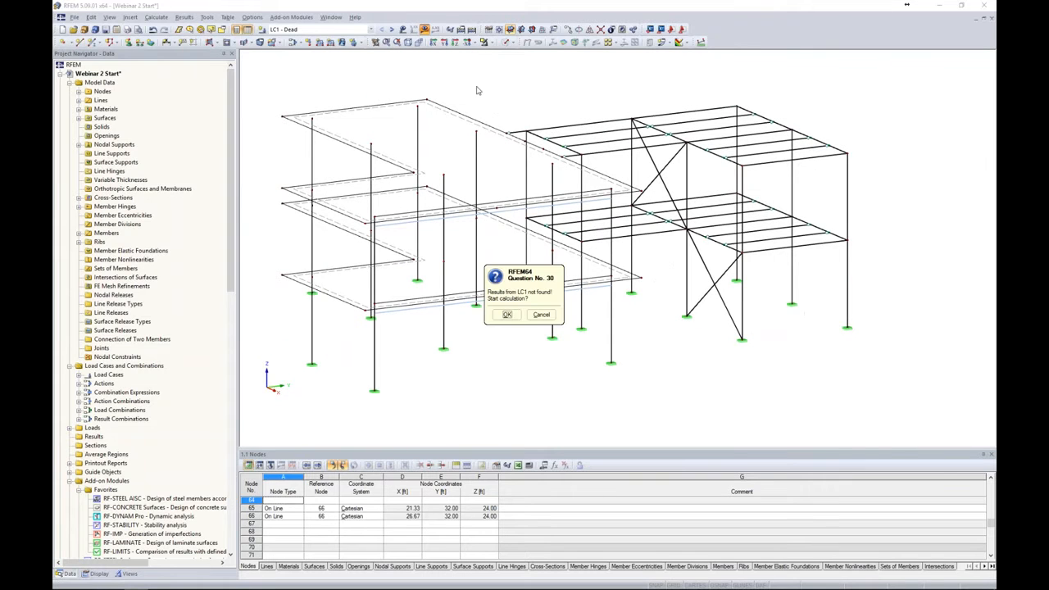
pyautogui.click(508, 315)
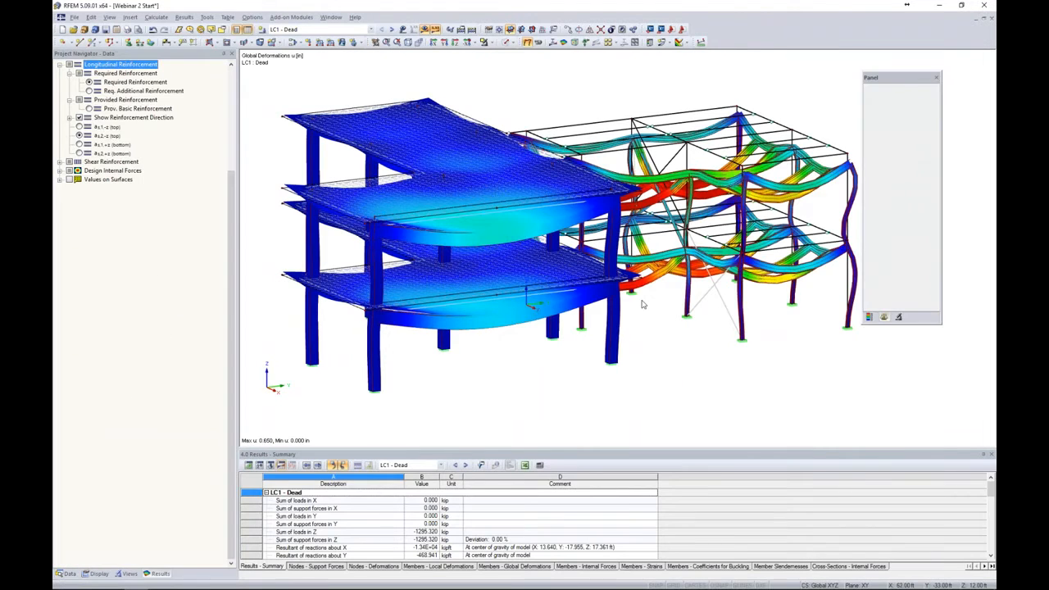
# Reduce the deformation display factor to 21.25 and view the LC1 global deformations of the whole structure
pyautogui.click(896, 113)
pyautogui.click(897, 113)
pyautogui.click(896, 113)
pyautogui.click(896, 113)
pyautogui.moveTo(835, 226); pyautogui.dragTo(786, 218, button='middle')
pyautogui.scroll(-1, 830, 186)
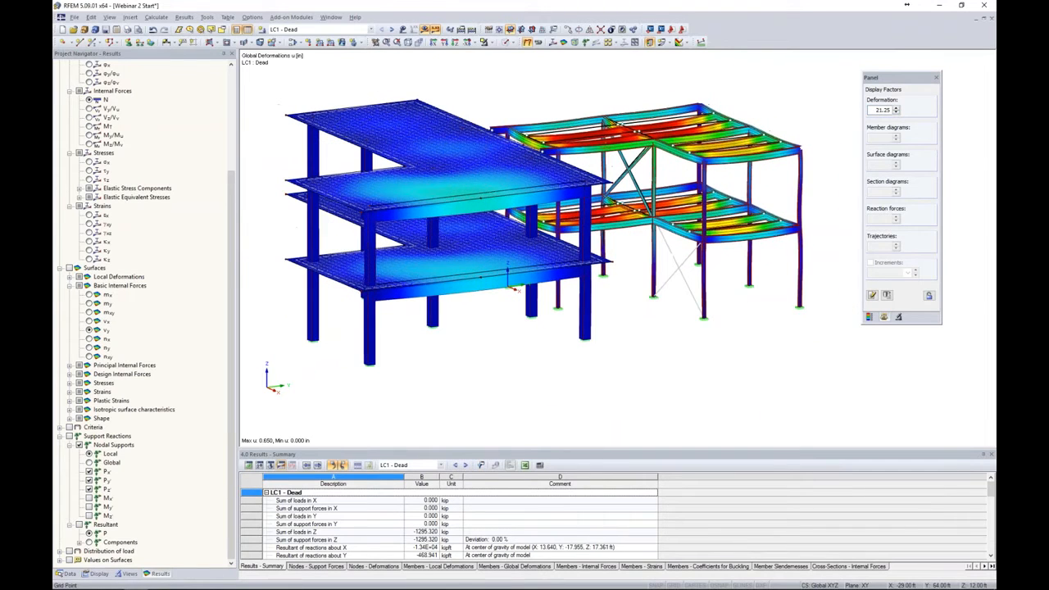
pyautogui.moveTo(683, 78); pyautogui.dragTo(669, 110, button='middle')
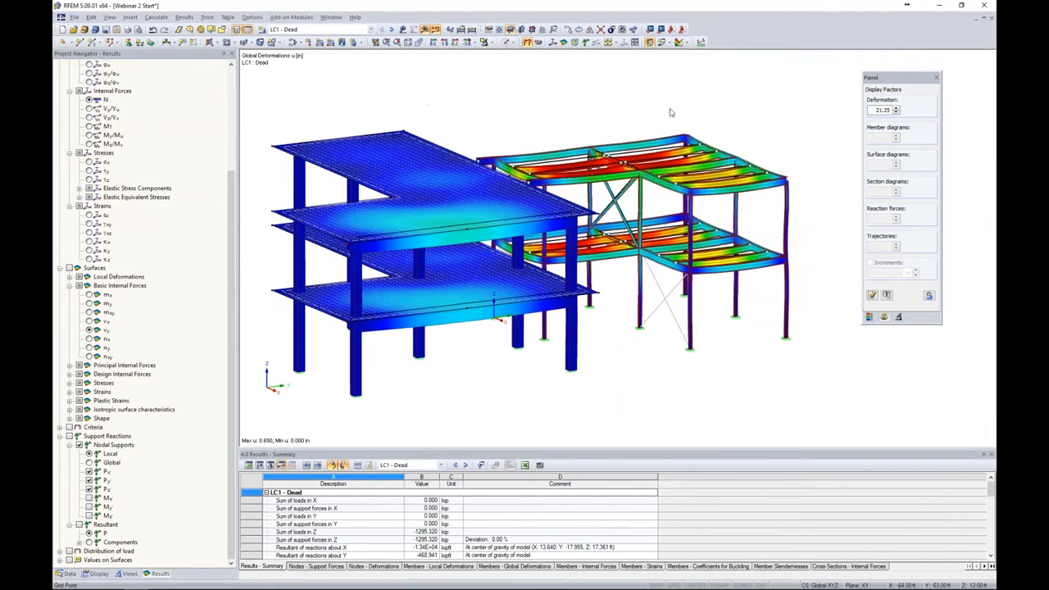
# Make load combination CO1 - 1.4D active and briefly display its loads for review
pyautogui.click(370, 30)
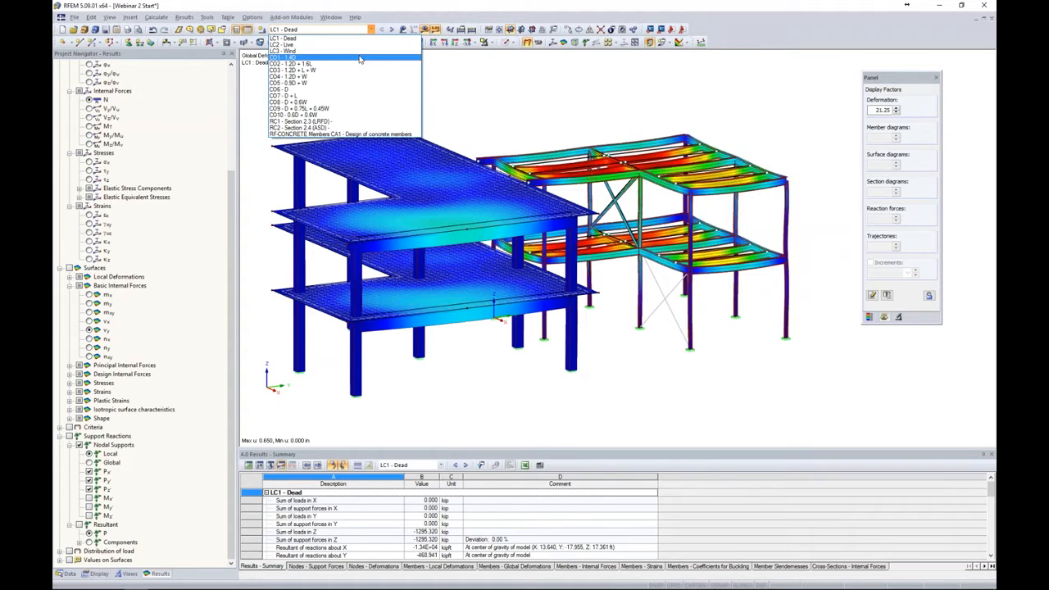
pyautogui.click(359, 59)
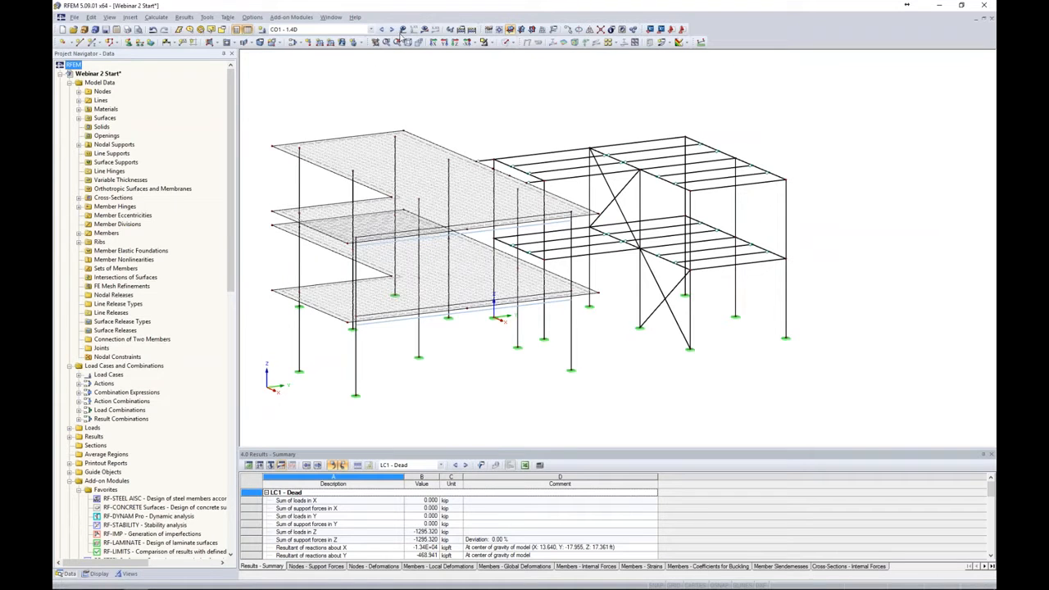
pyautogui.click(402, 30)
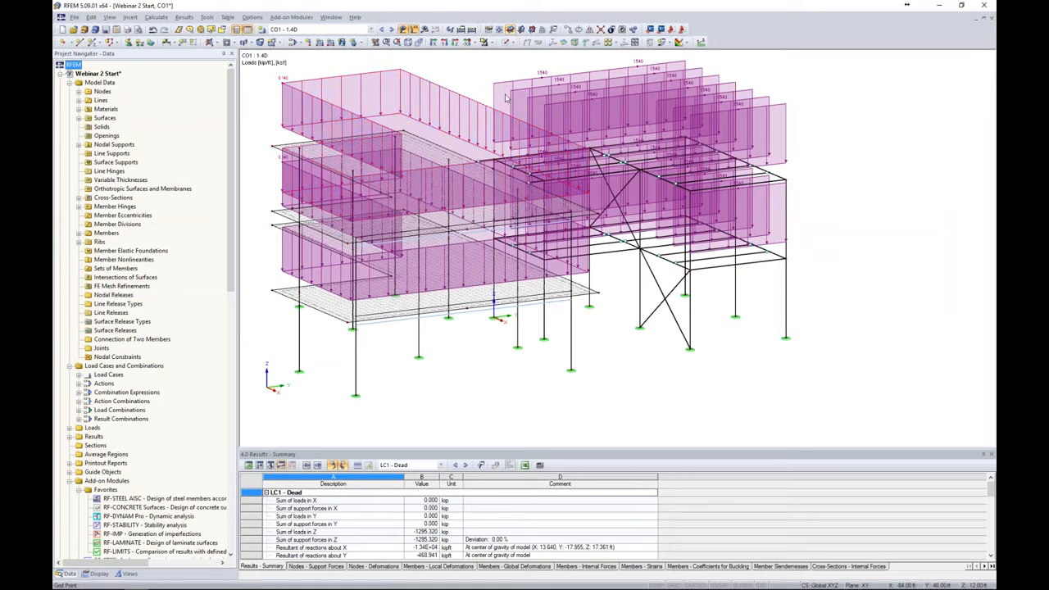
pyautogui.click(405, 30)
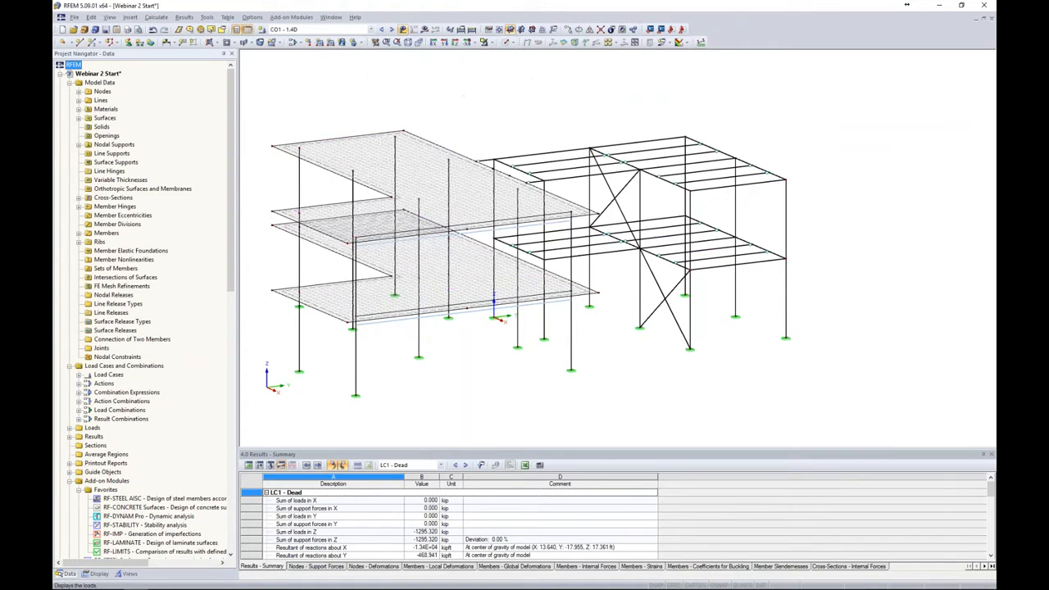
# Switch the model to solid transparent display and calculate load combination CO1 - 1.4D
pyautogui.click(508, 42)
pyautogui.click(521, 75)
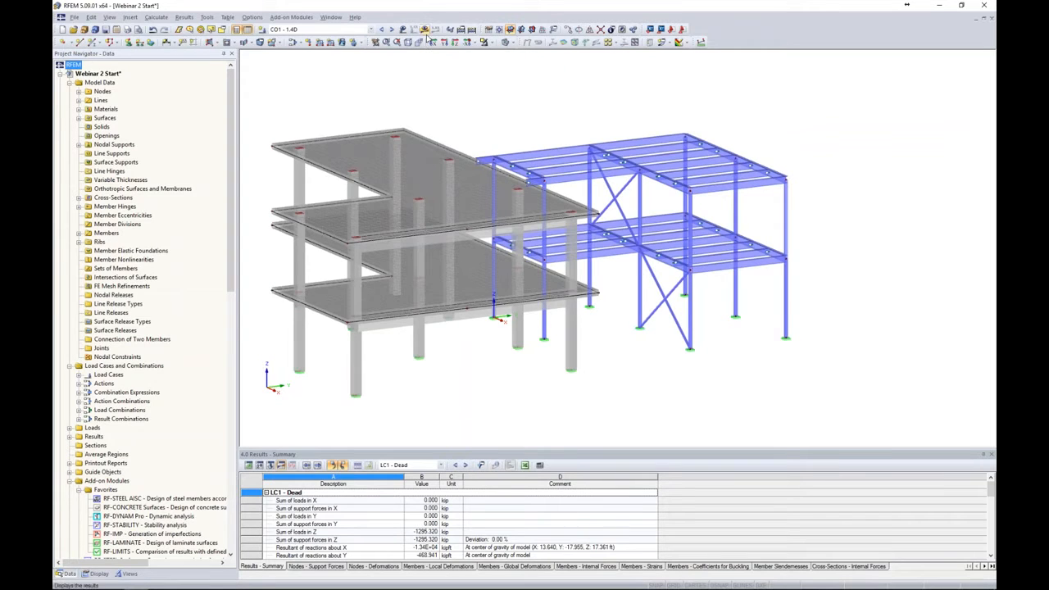
pyautogui.click(424, 29)
pyautogui.click(506, 315)
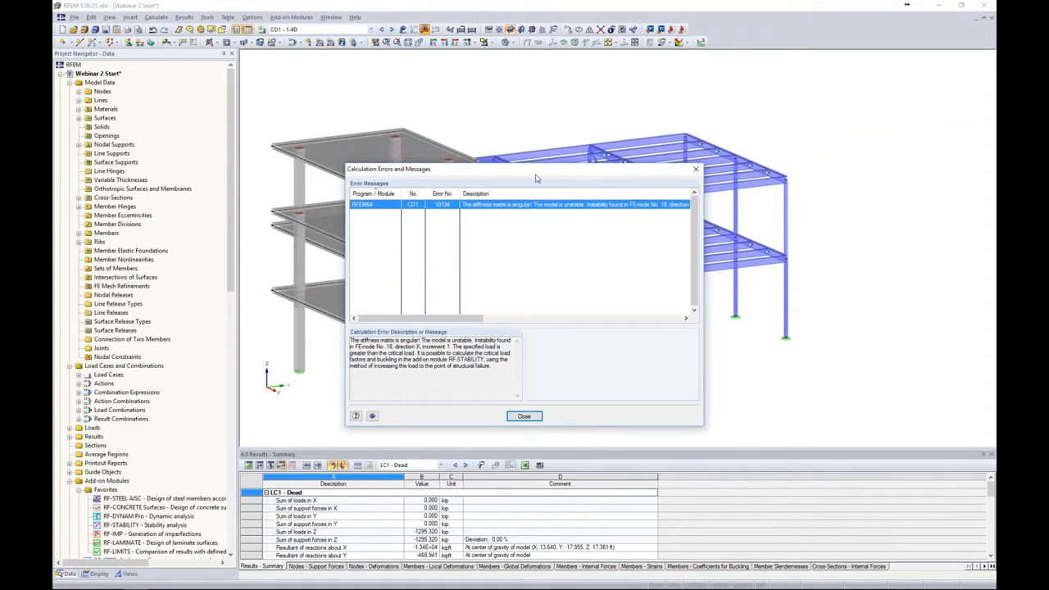
# Review the CO1 calculation error description and inspect the flagged FE node at the steel frame's braced column joint
pyautogui.moveTo(536, 171); pyautogui.dragTo(541, 182)
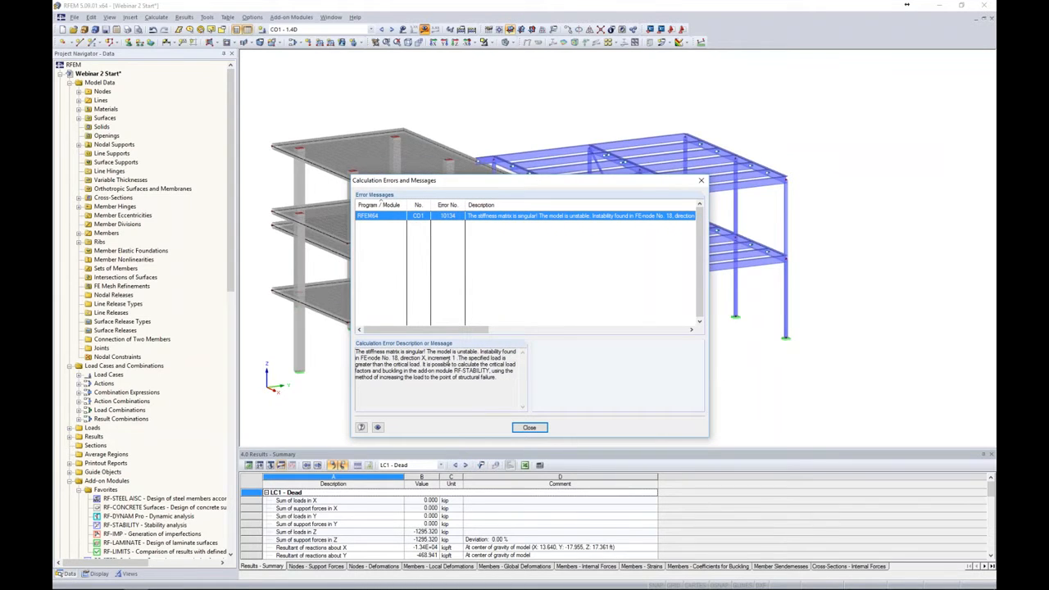
pyautogui.moveTo(374, 358); pyautogui.dragTo(426, 358)
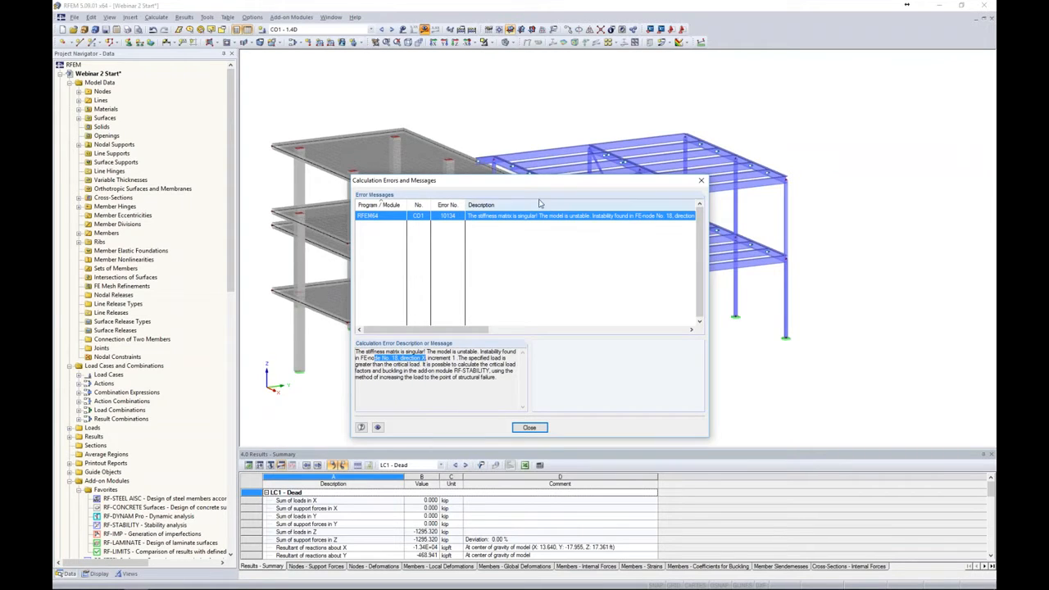
pyautogui.moveTo(539, 187); pyautogui.dragTo(822, 146)
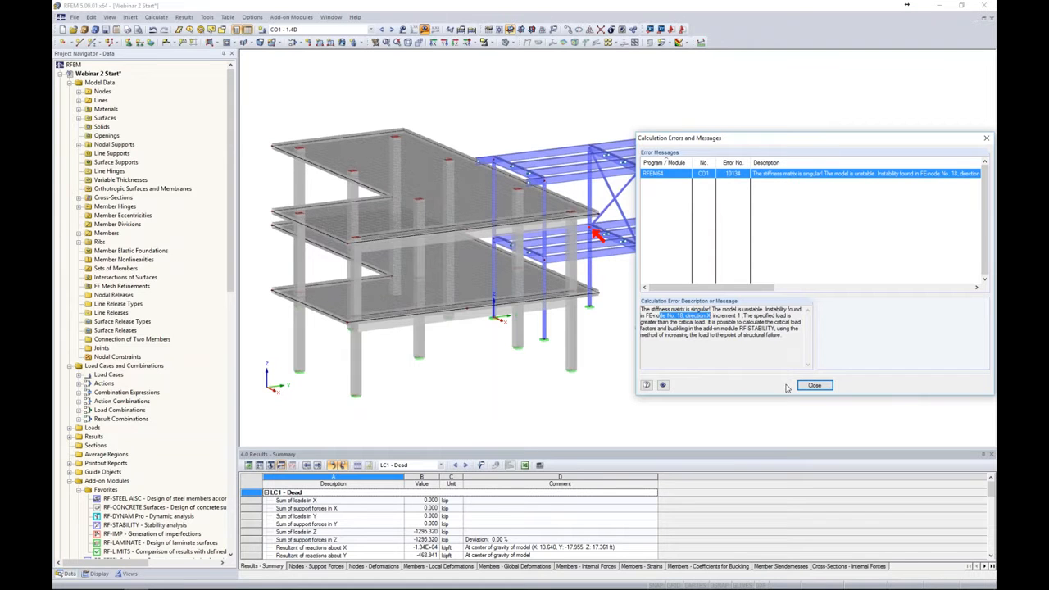
pyautogui.click(814, 386)
pyautogui.keyDown('ctrl'); pyautogui.moveTo(664, 377); pyautogui.dragTo(622, 373, button='middle'); pyautogui.keyUp('ctrl')
pyautogui.scroll(8, 606, 238)
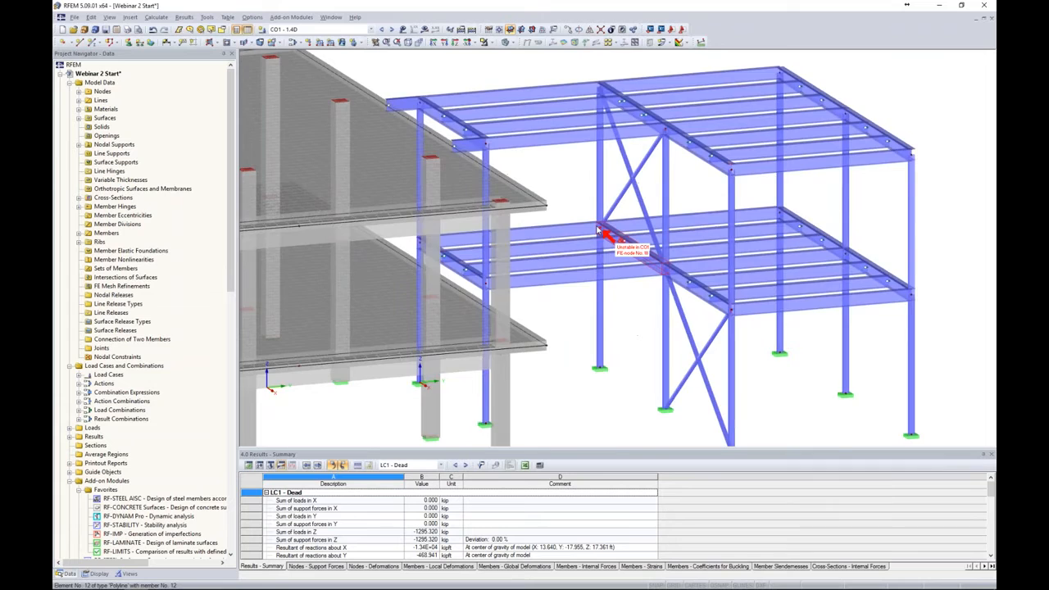
pyautogui.scroll(2, 600, 233)
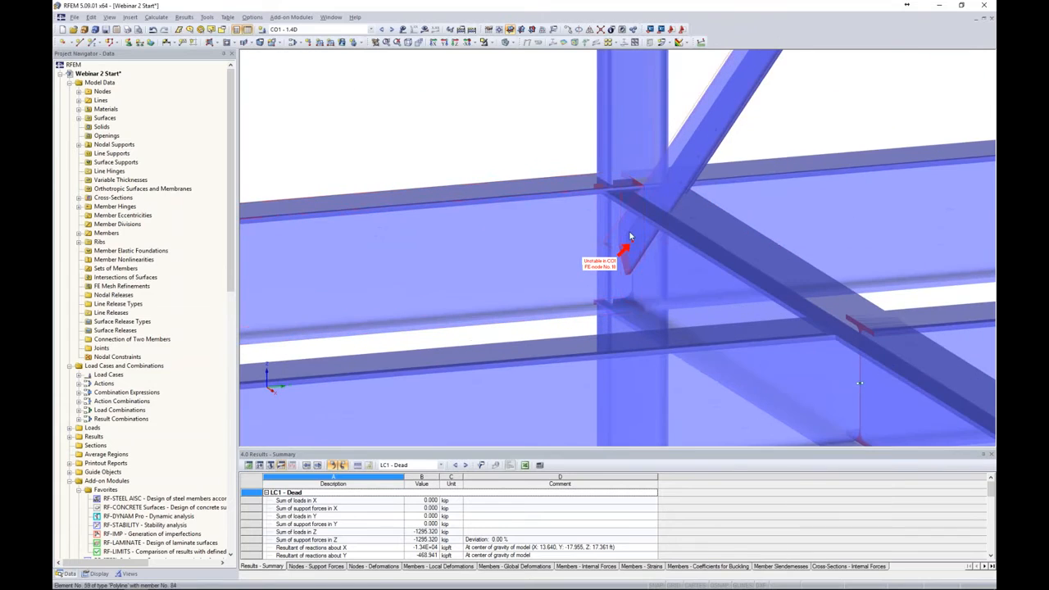
# Inspect the unstable joint in wireframe display, then restore the solid transparent display and view the whole structure
pyautogui.click(508, 42)
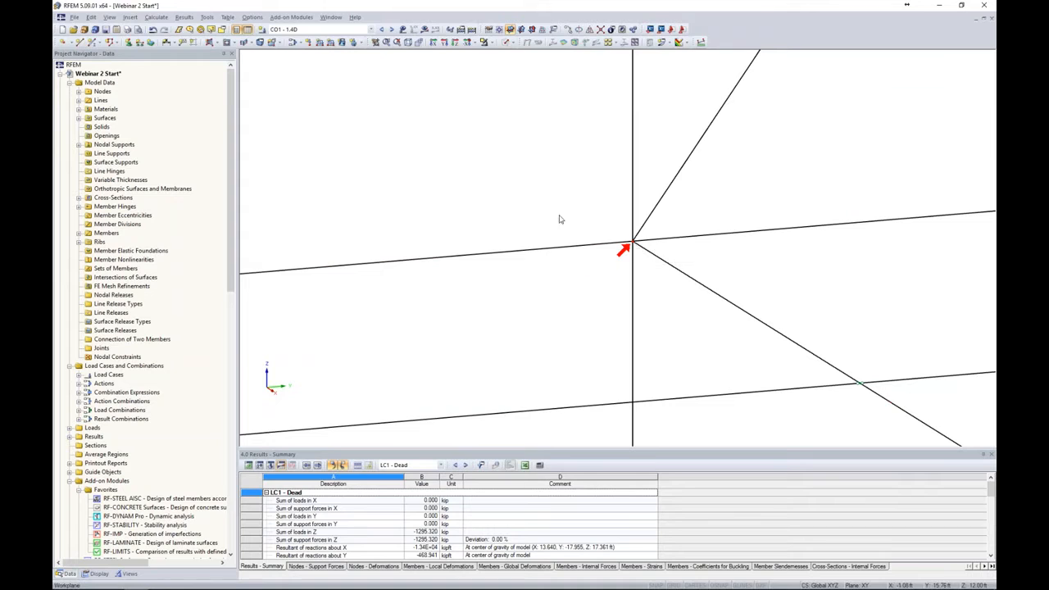
pyautogui.click(514, 43)
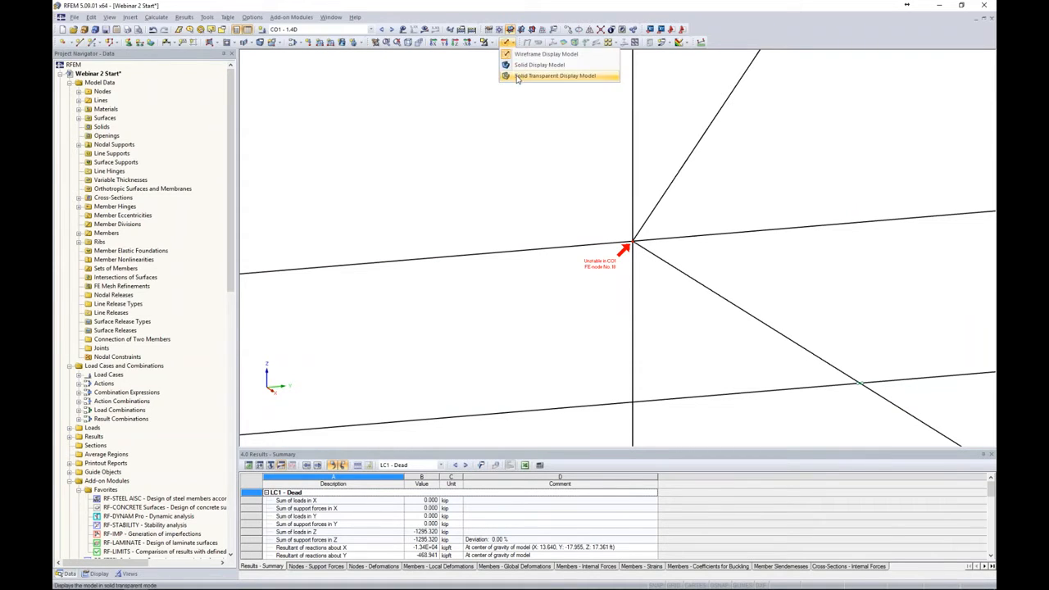
pyautogui.click(519, 77)
pyautogui.scroll(-10, 532, 168)
pyautogui.moveTo(549, 245); pyautogui.dragTo(621, 291, button='middle')
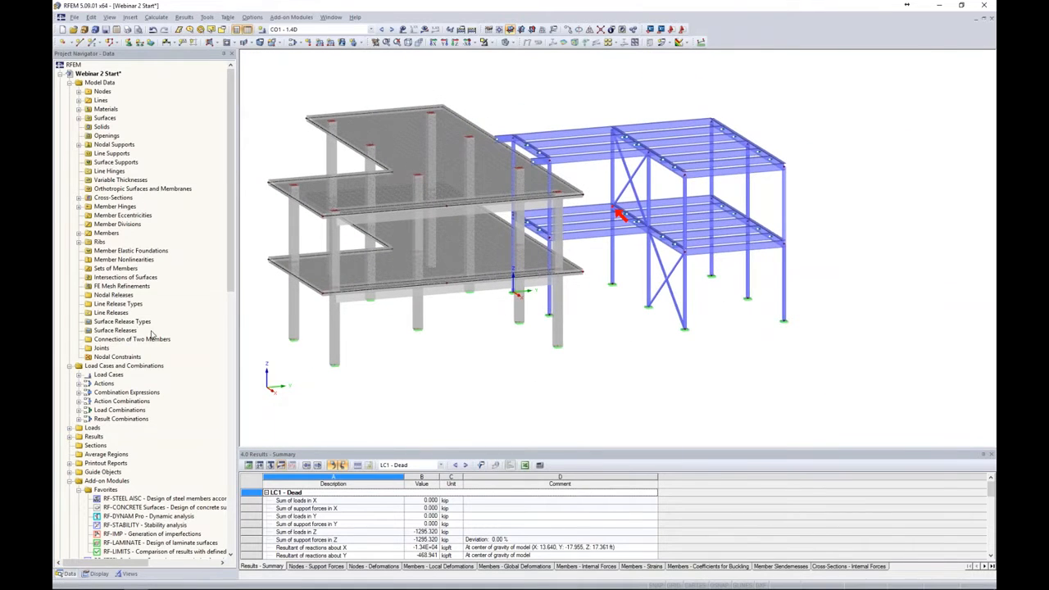
# Open the RF-STABILITY add-on module and import axial forces from load case LC1 - Dead
pyautogui.scroll(-2, 152, 334)
pyautogui.scroll(-2, 152, 334)
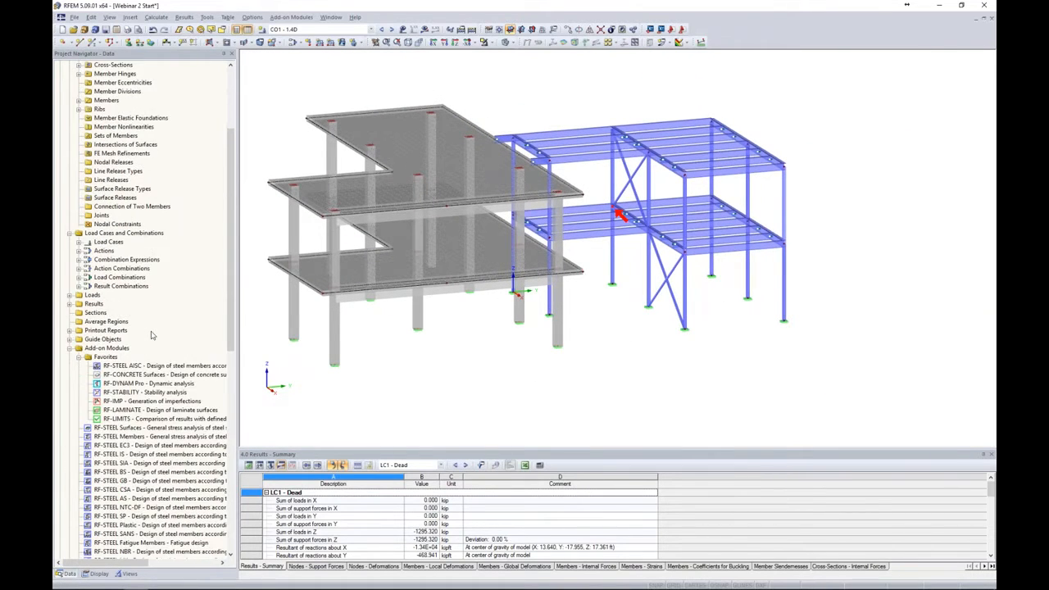
pyautogui.scroll(-3, 134, 410)
pyautogui.scroll(-1, 134, 410)
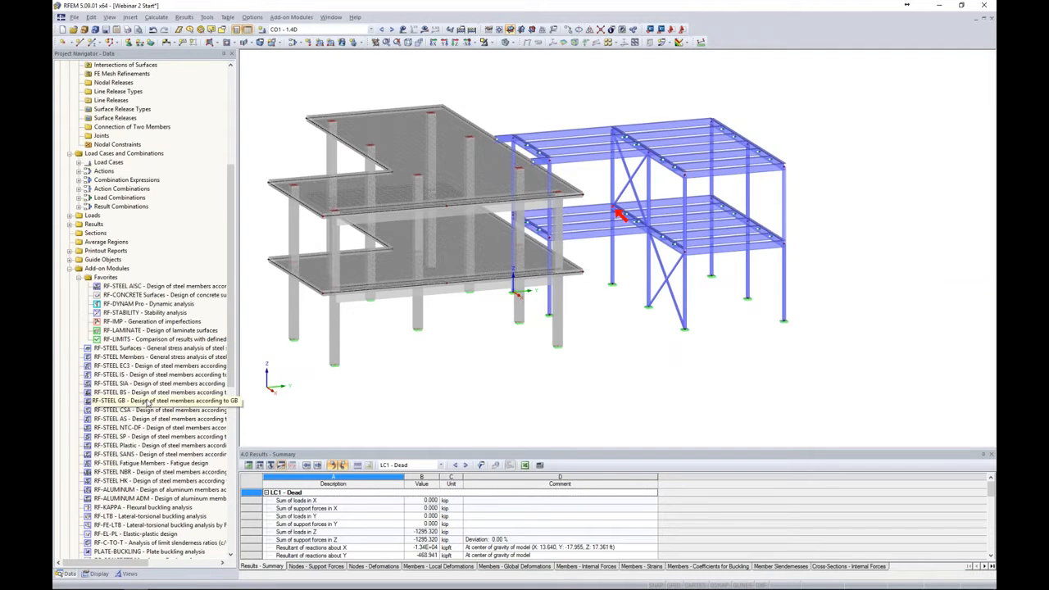
pyautogui.doubleClick(137, 316)
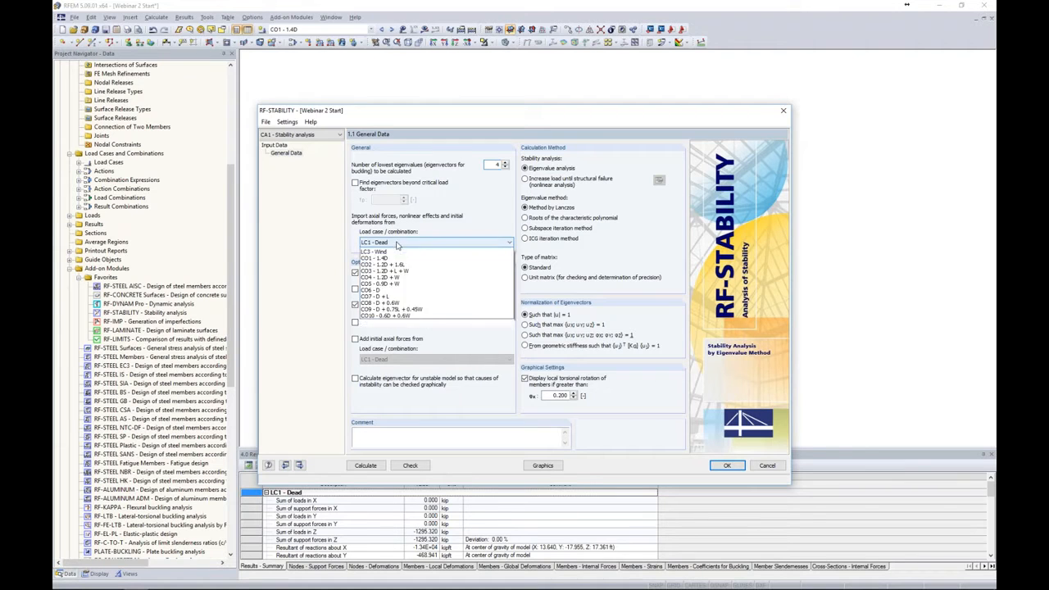
pyautogui.click(399, 242)
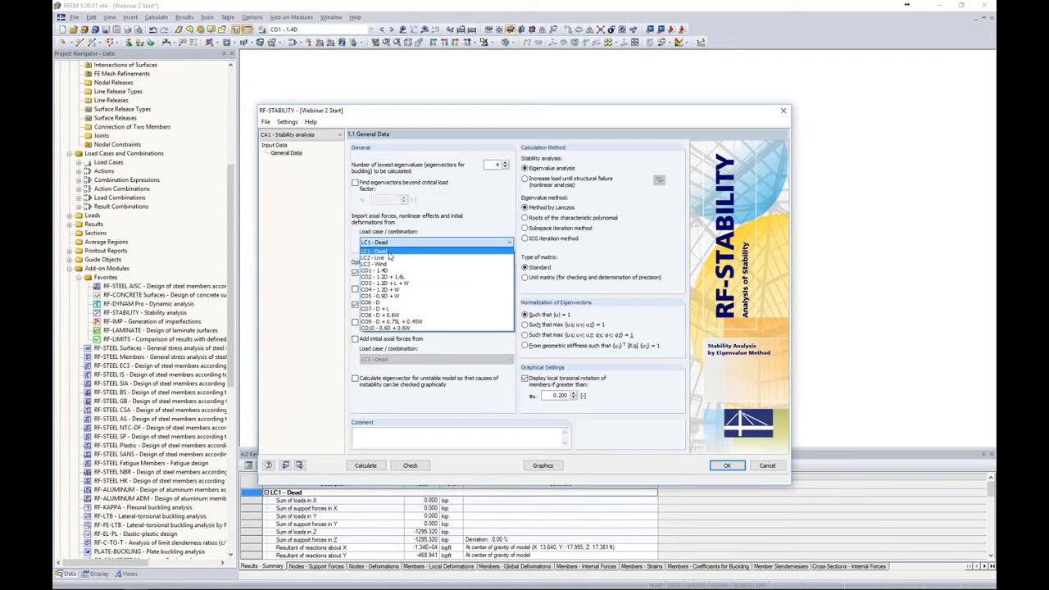
pyautogui.click(389, 250)
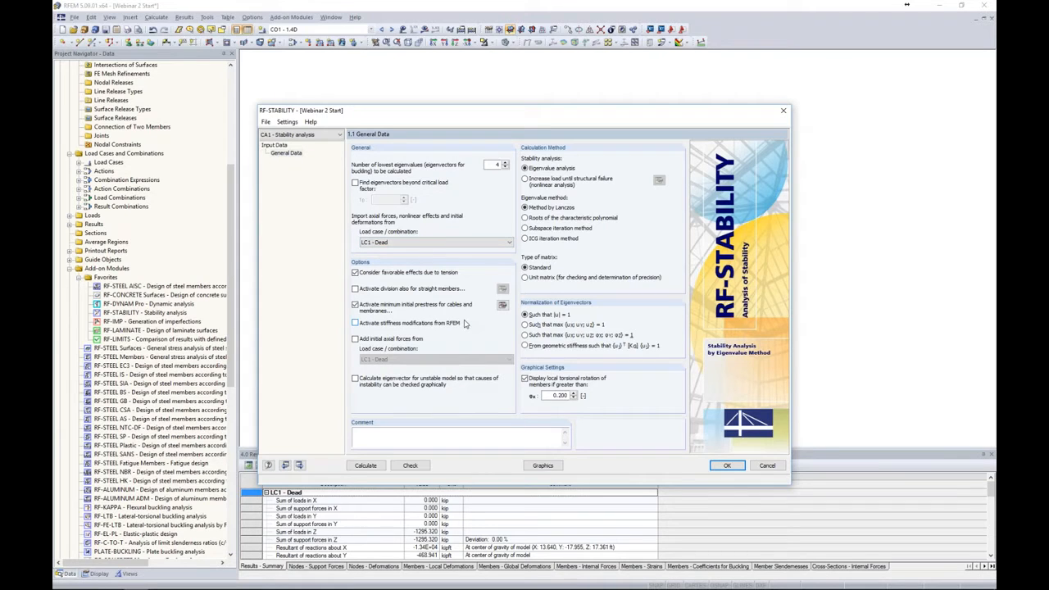
# Run the stability analysis with the unstable-model eigenvector option off, and review the critical load factors of eigenvalues 1 and 2
pyautogui.click(354, 379)
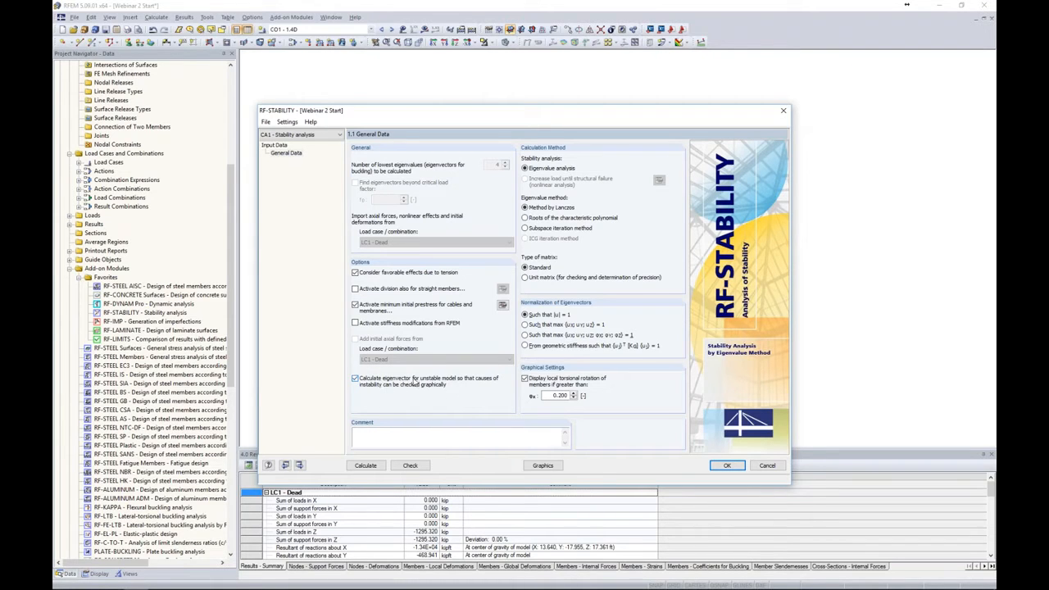
pyautogui.click(356, 379)
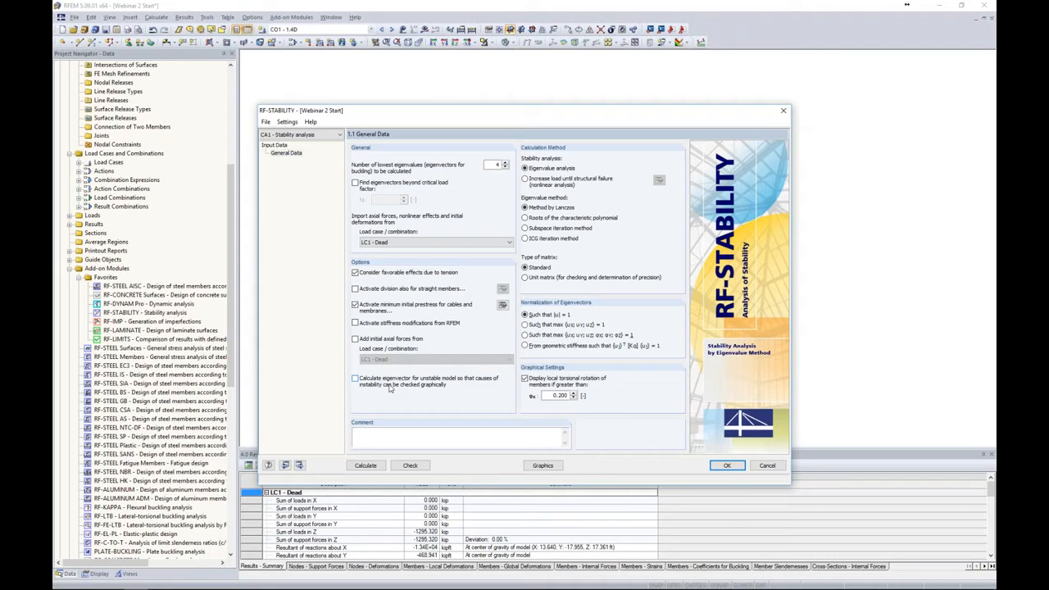
pyautogui.click(366, 464)
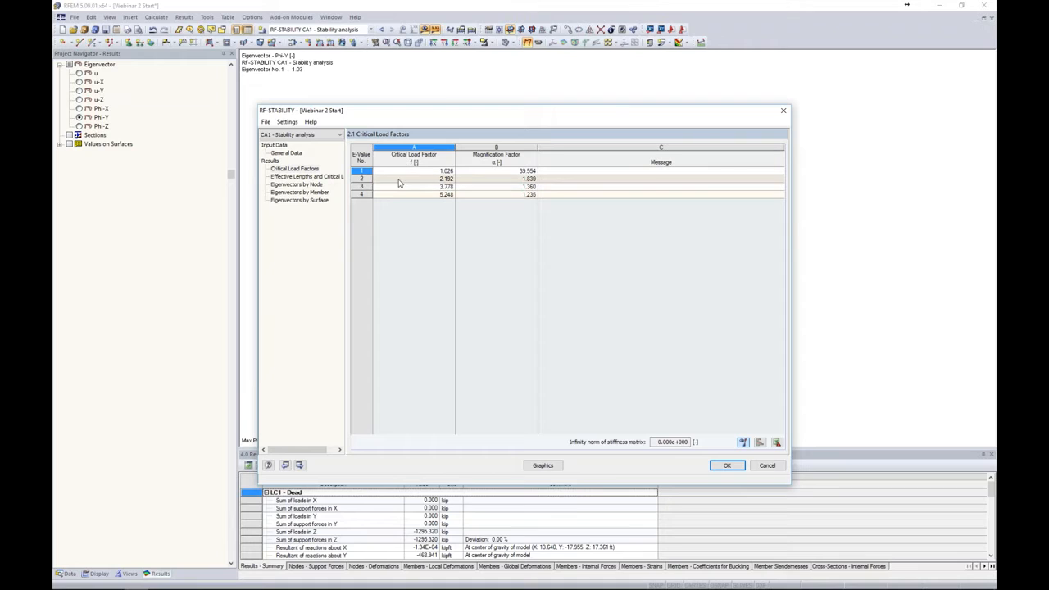
pyautogui.click(405, 179)
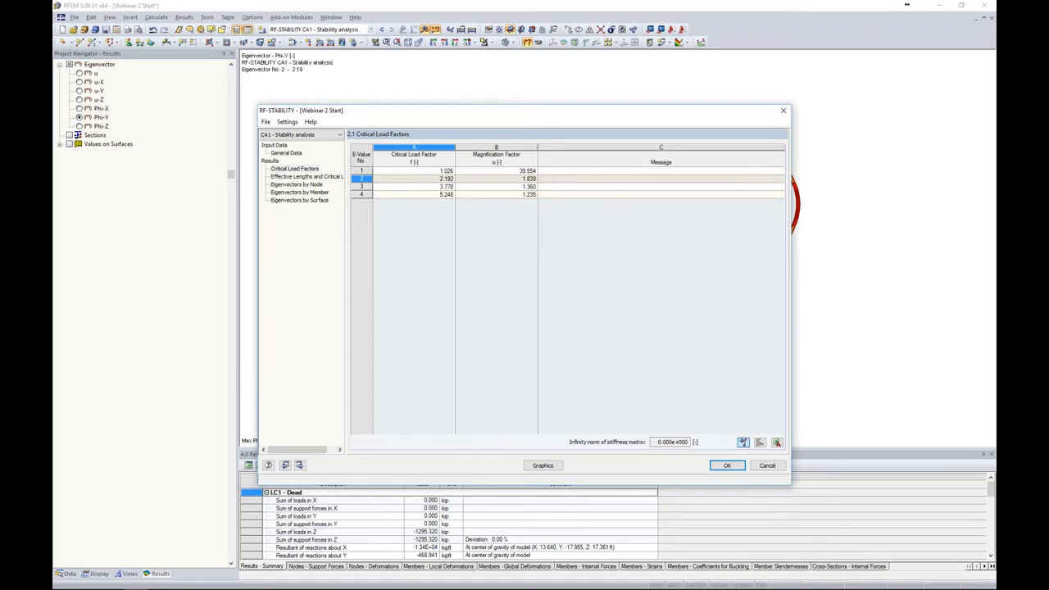
pyautogui.click(408, 172)
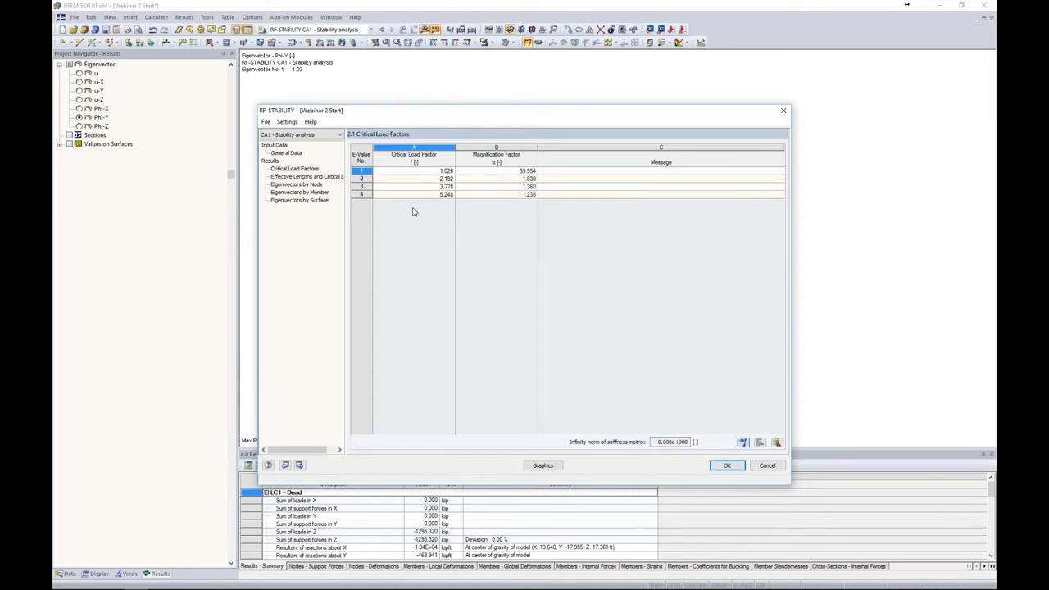
# Display the buckling shape of eigenvector 1 graphically on the model and examine the steel frame
pyautogui.click(542, 465)
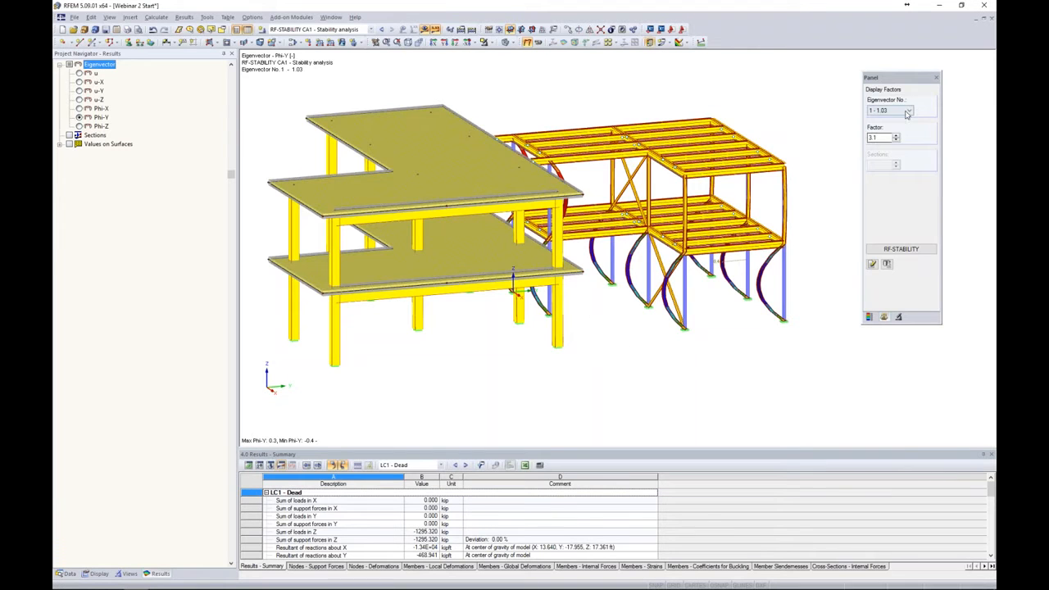
pyautogui.click(907, 112)
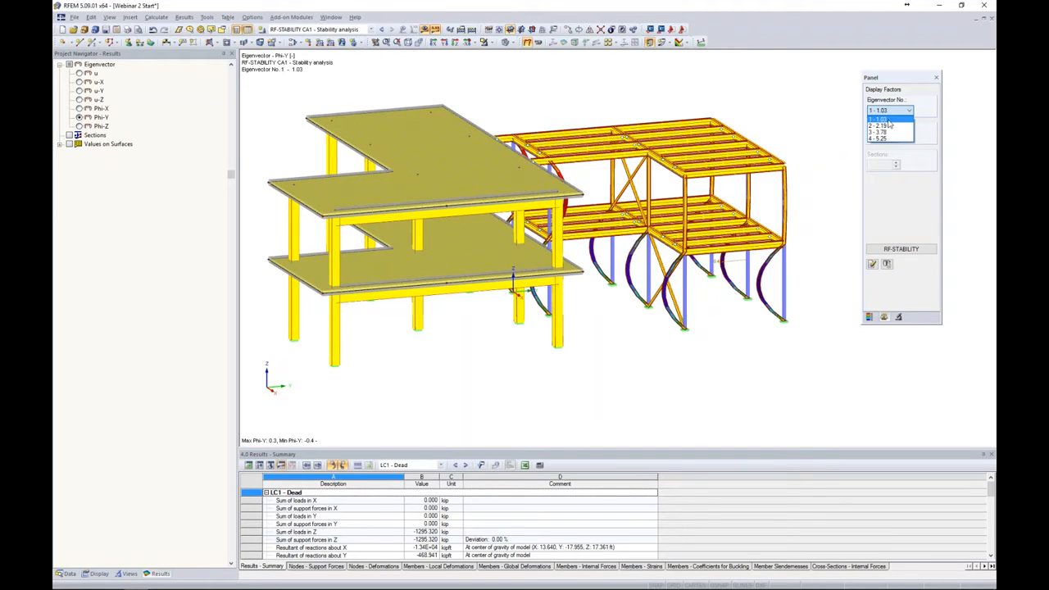
pyautogui.click(890, 120)
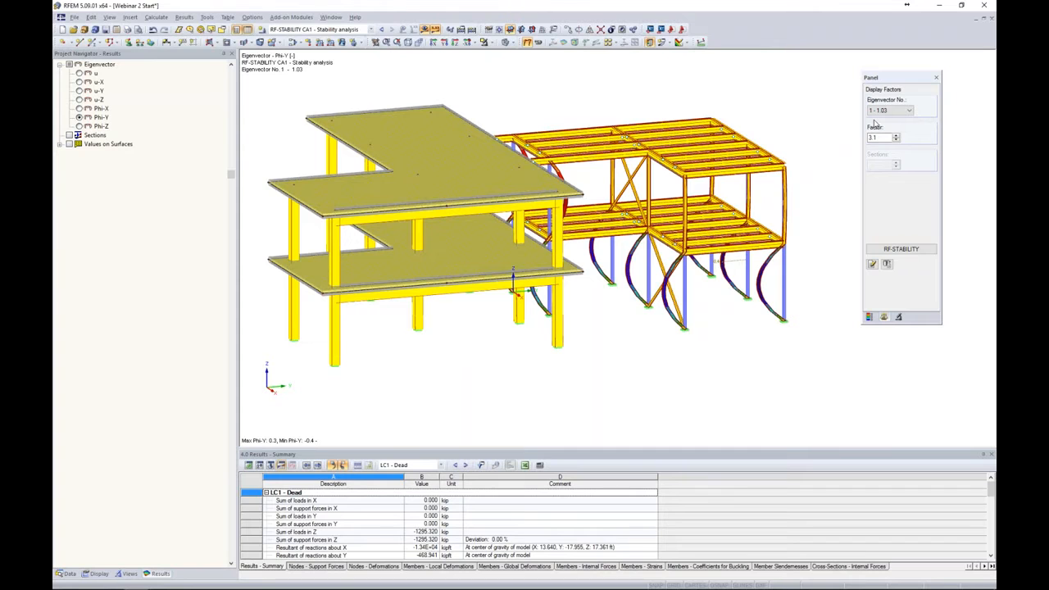
pyautogui.keyDown('ctrl'); pyautogui.moveTo(808, 209); pyautogui.dragTo(757, 204, button='middle'); pyautogui.keyUp('ctrl')
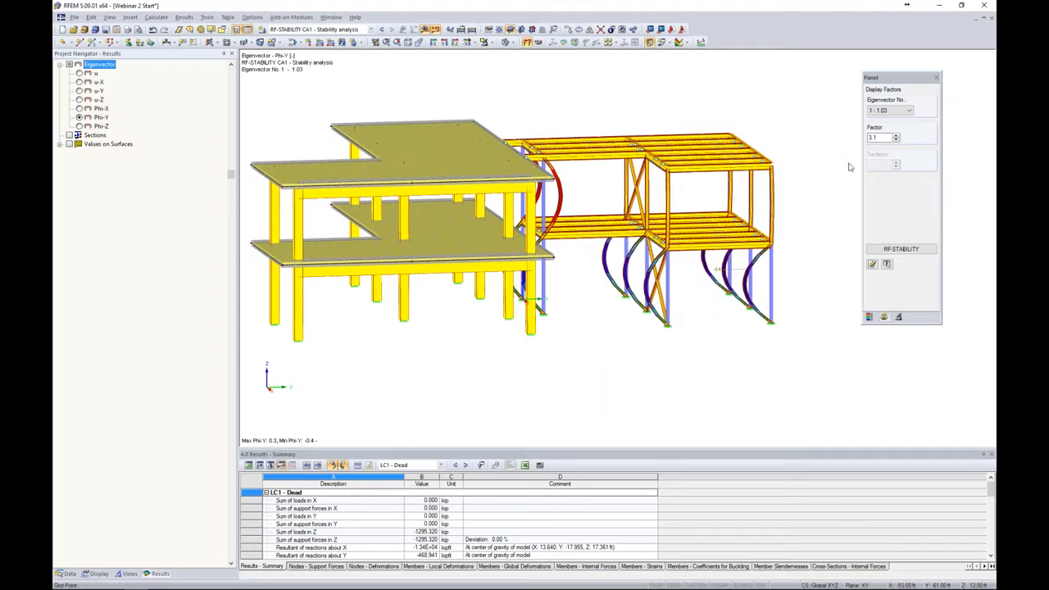
# Compare the buckling shapes of eigenvectors 2 and 3, then return to eigenvector 1
pyautogui.click(889, 111)
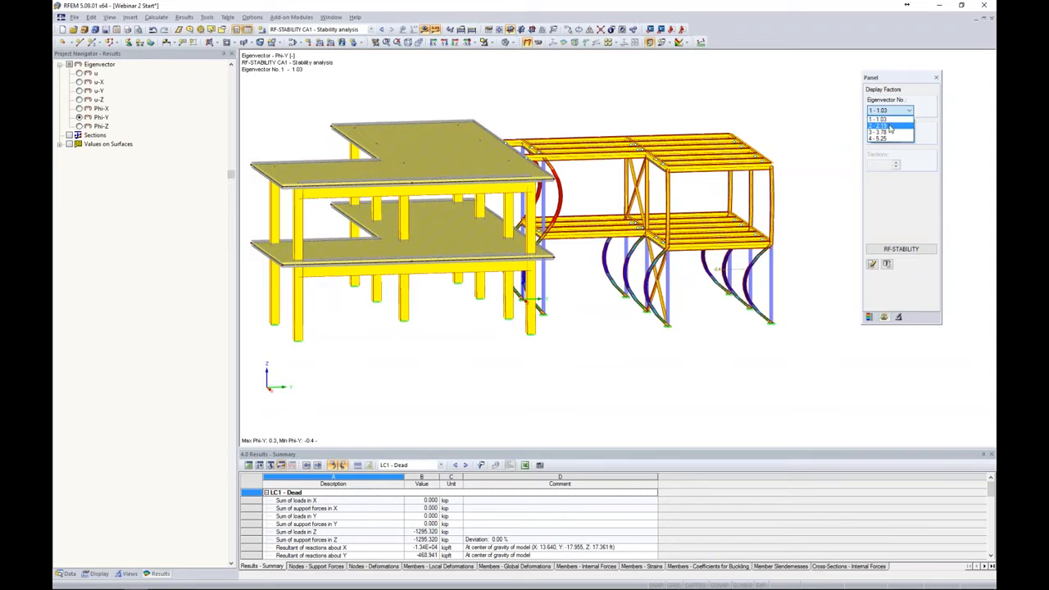
pyautogui.click(888, 125)
pyautogui.click(889, 110)
pyautogui.click(886, 135)
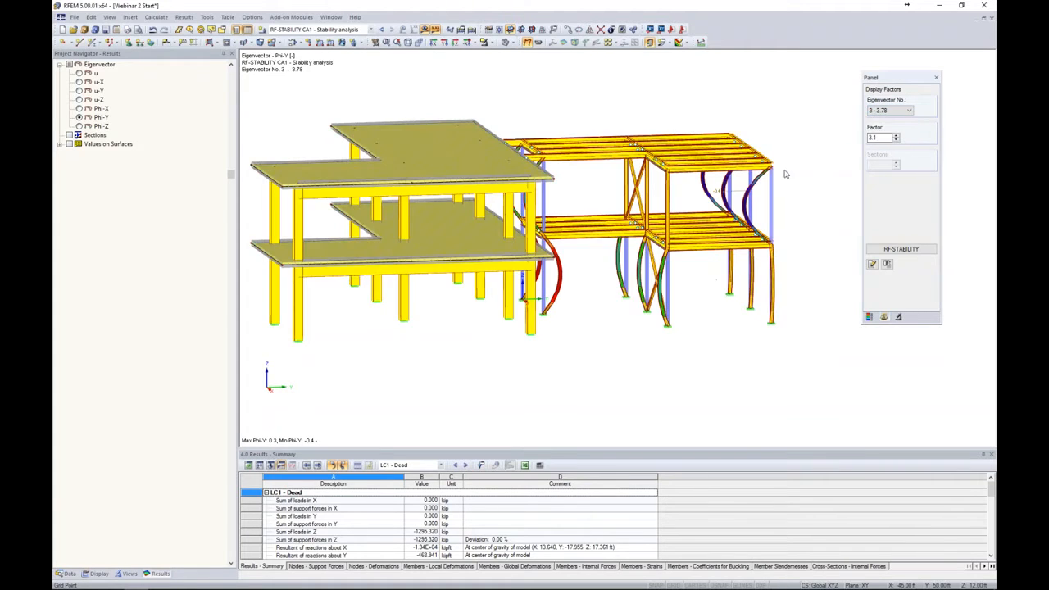
pyautogui.click(899, 111)
pyautogui.click(900, 121)
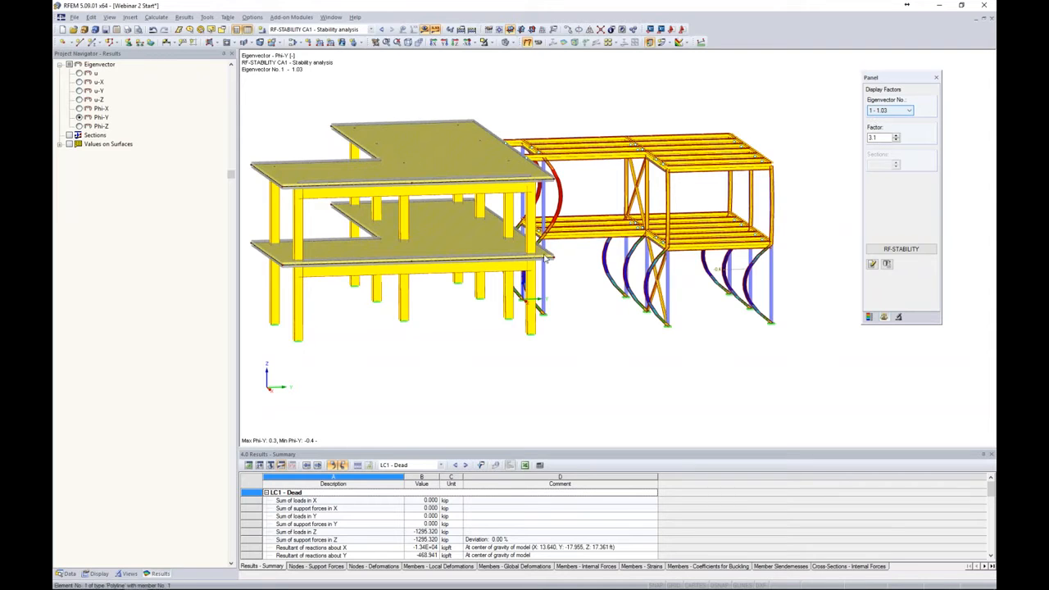
pyautogui.click(370, 30)
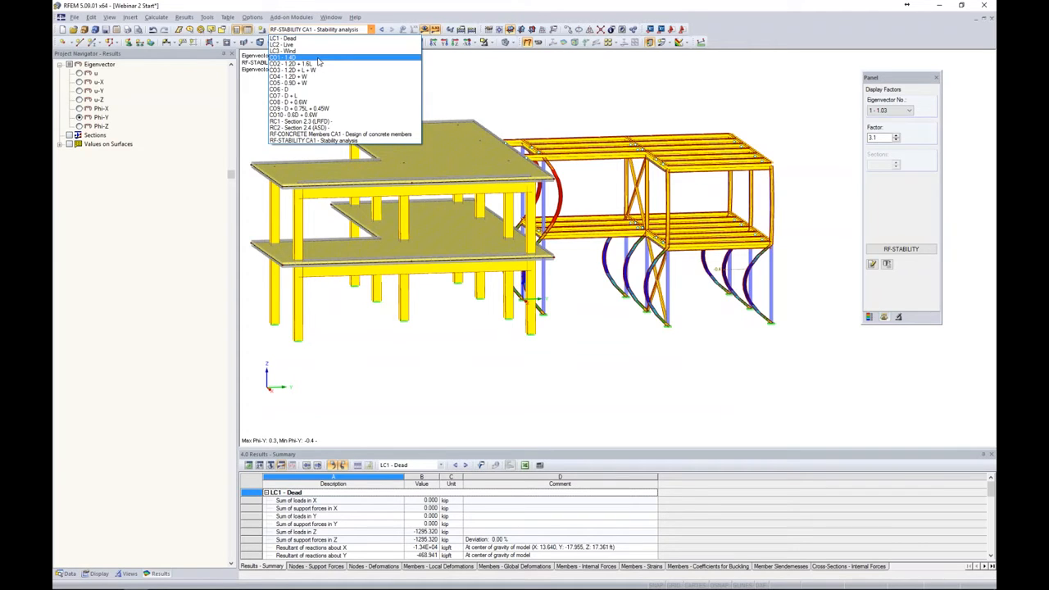
pyautogui.click(463, 79)
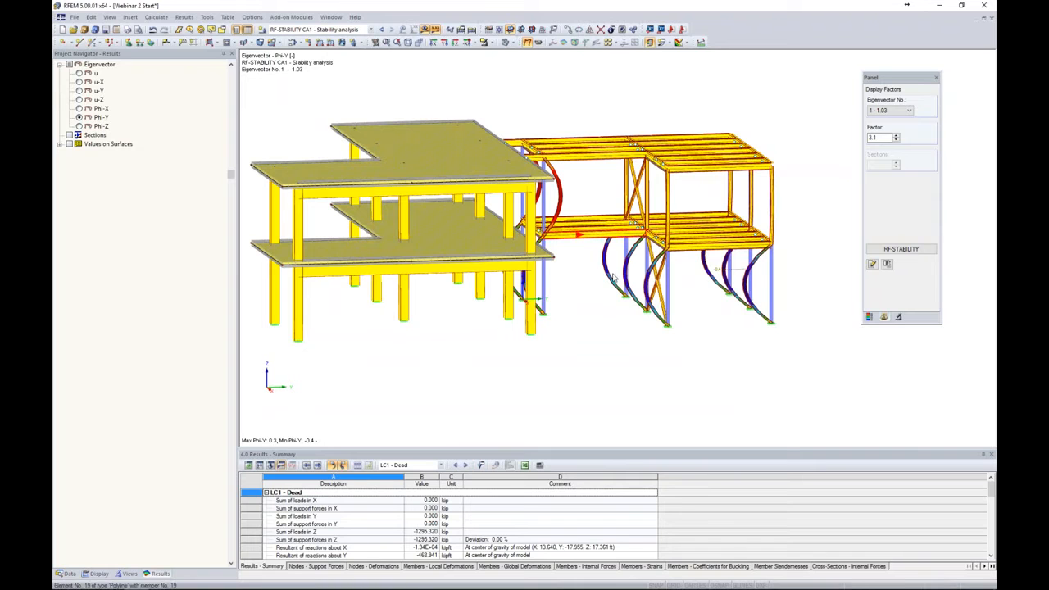
# List the model's cross-sections in the project data and hide the stability results
pyautogui.click(70, 573)
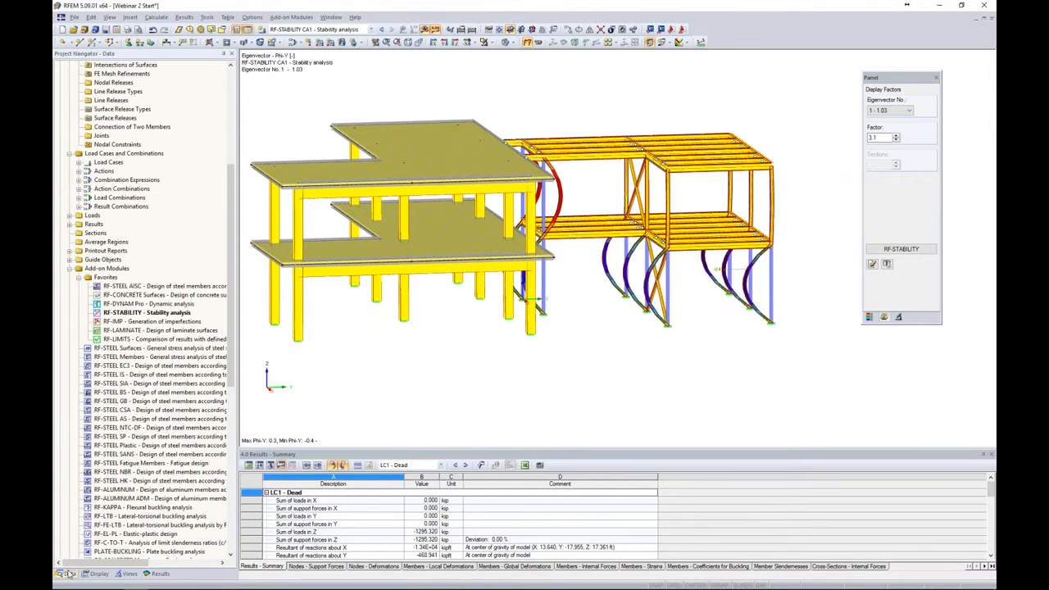
pyautogui.scroll(10, 176, 284)
pyautogui.scroll(1, 177, 285)
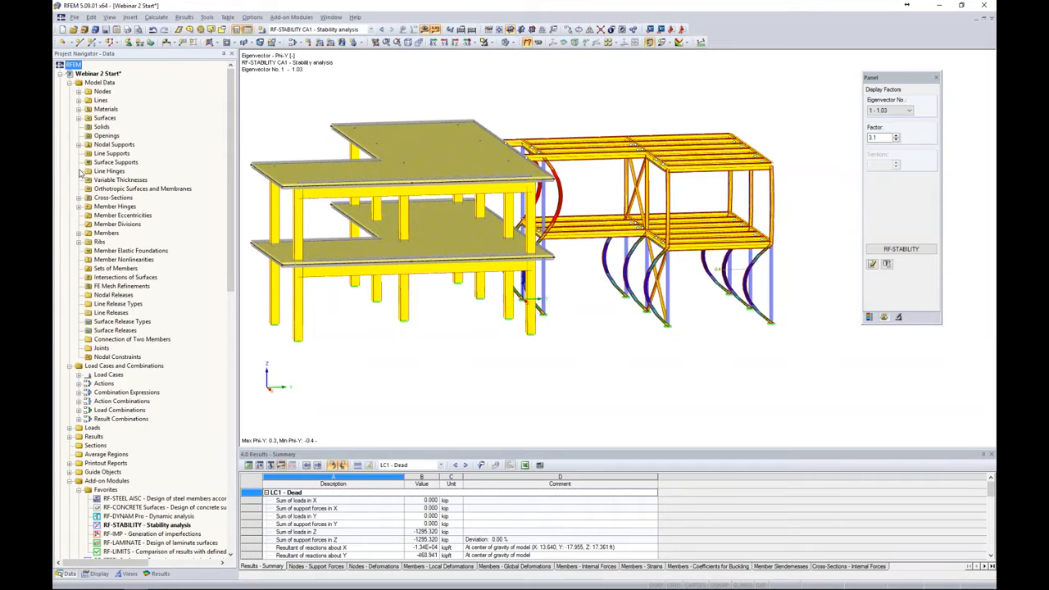
pyautogui.click(79, 198)
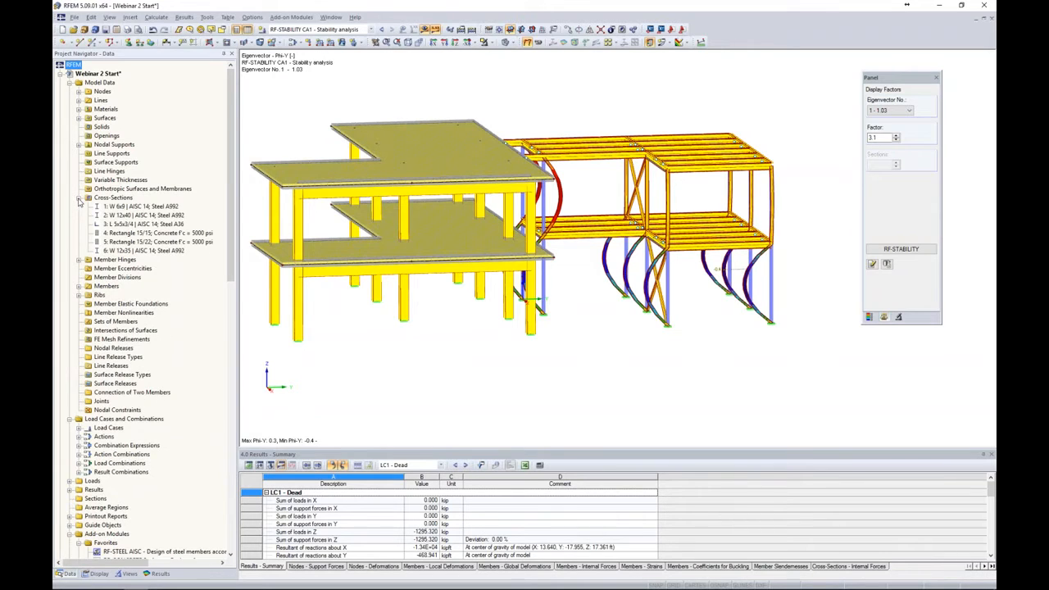
pyautogui.click(425, 30)
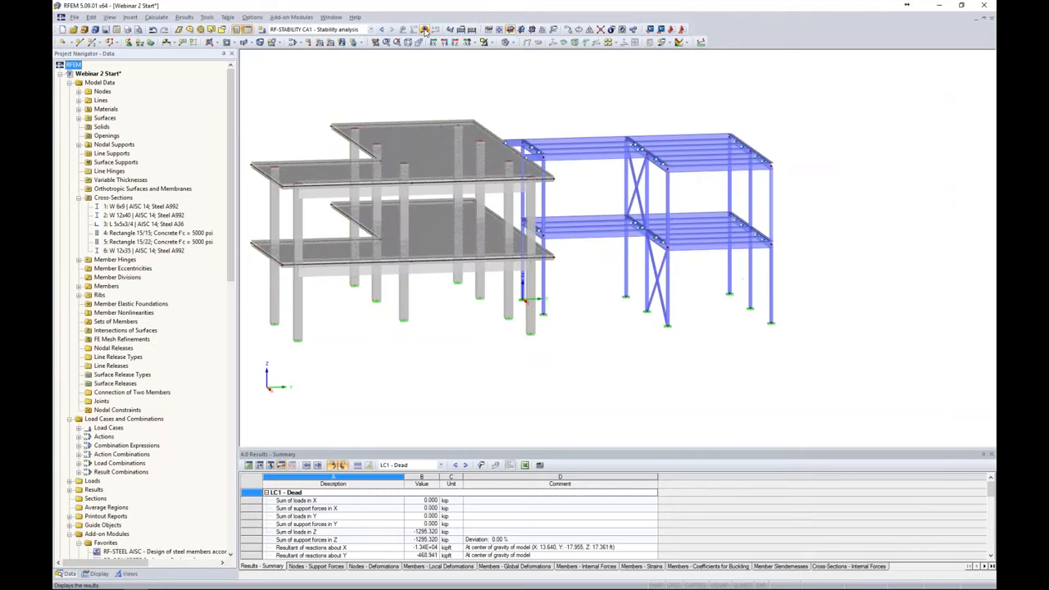
# Change cross-section 1 of the steel columns to the rolled I-section W 10x49 from AISC 14, with the favorites filter off
pyautogui.click(146, 207)
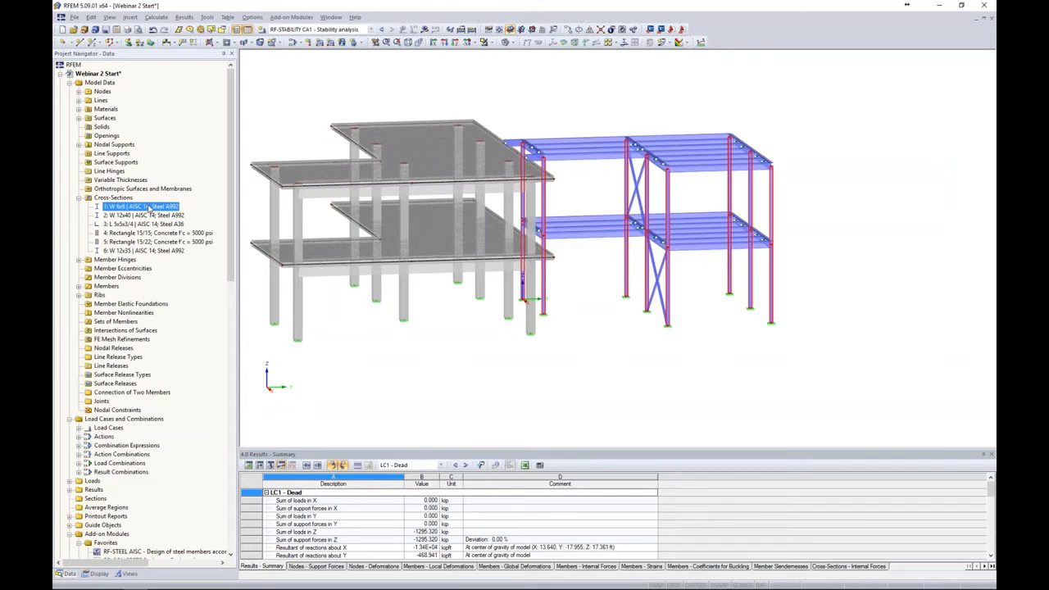
pyautogui.rightClick(150, 211)
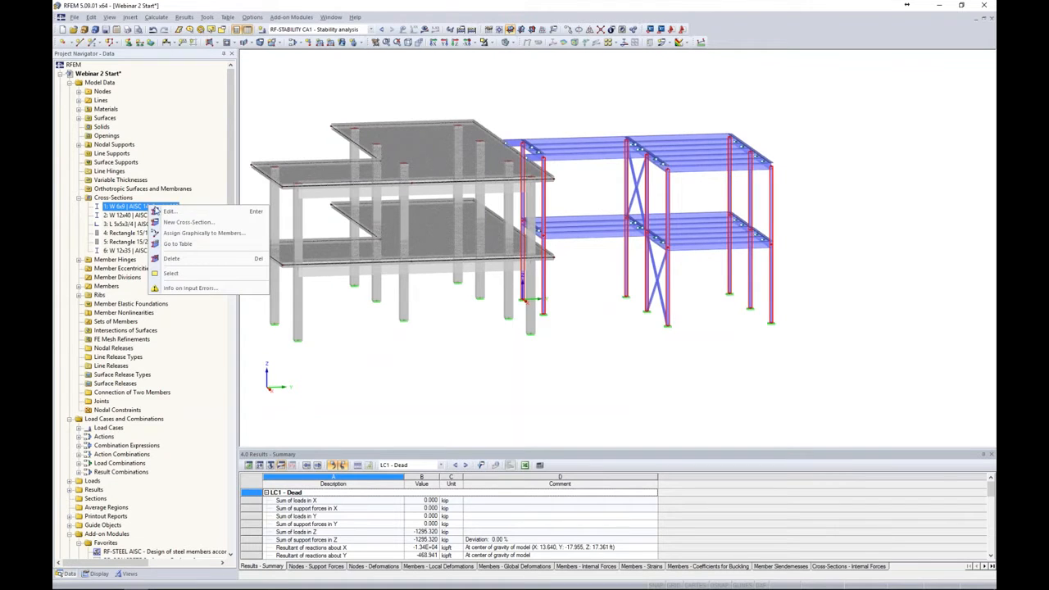
pyautogui.click(164, 215)
pyautogui.moveTo(631, 156); pyautogui.dragTo(523, 105)
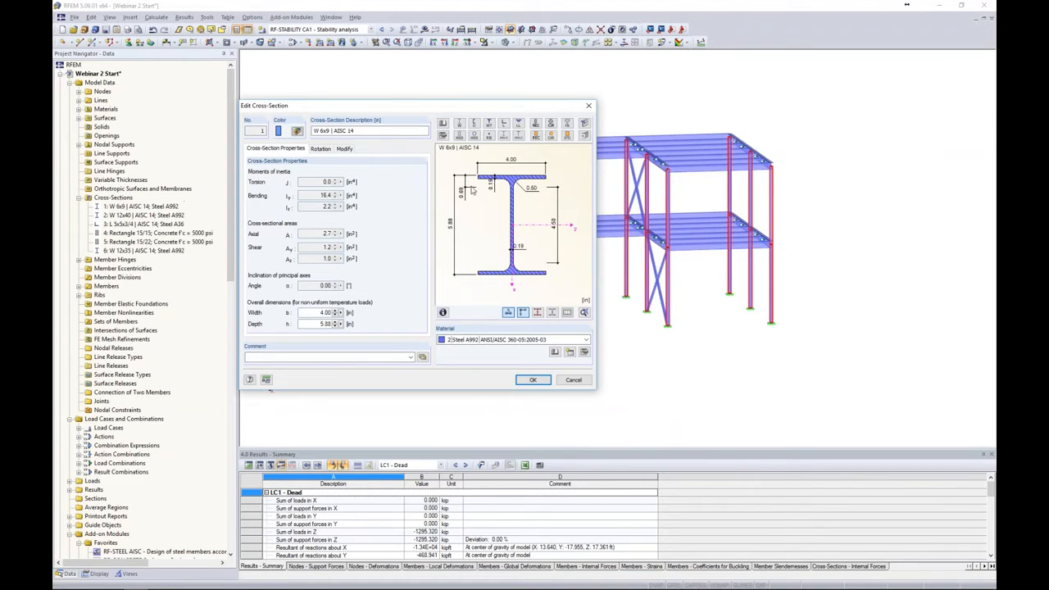
pyautogui.click(444, 136)
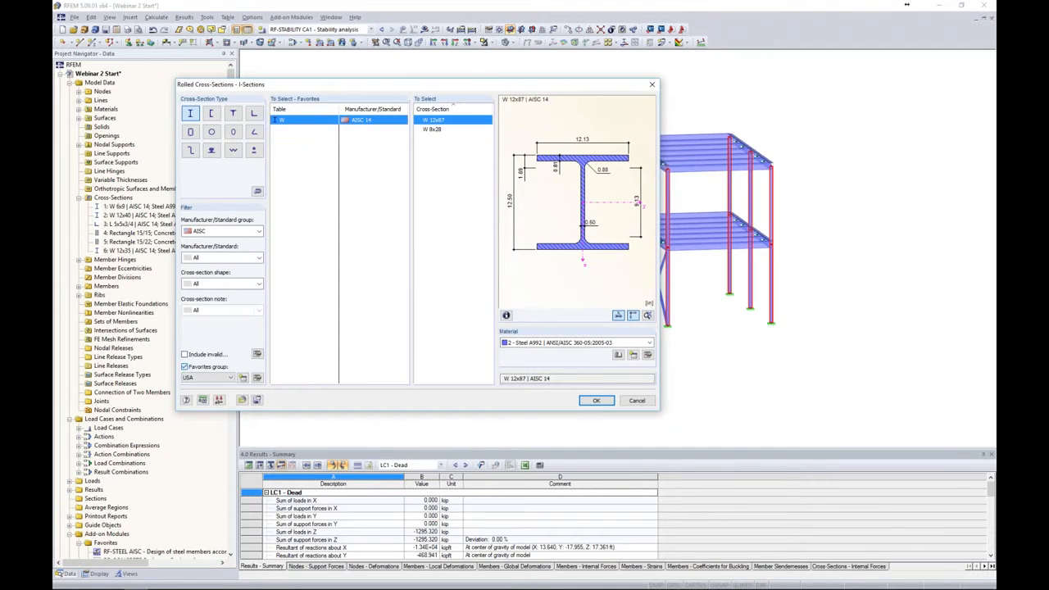
pyautogui.click(185, 367)
pyautogui.moveTo(490, 310); pyautogui.dragTo(490, 342)
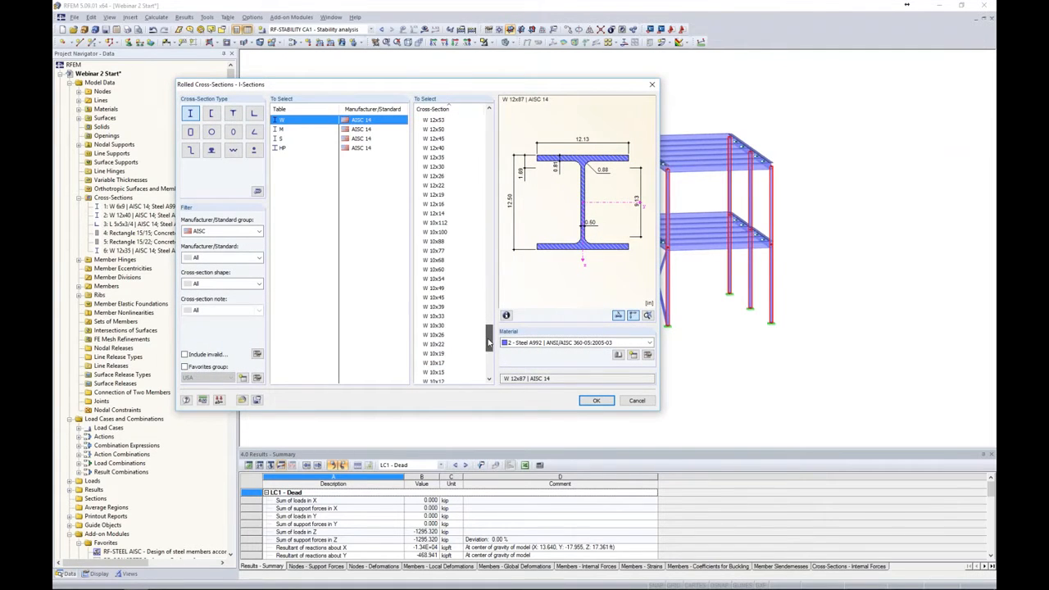
pyautogui.click(439, 290)
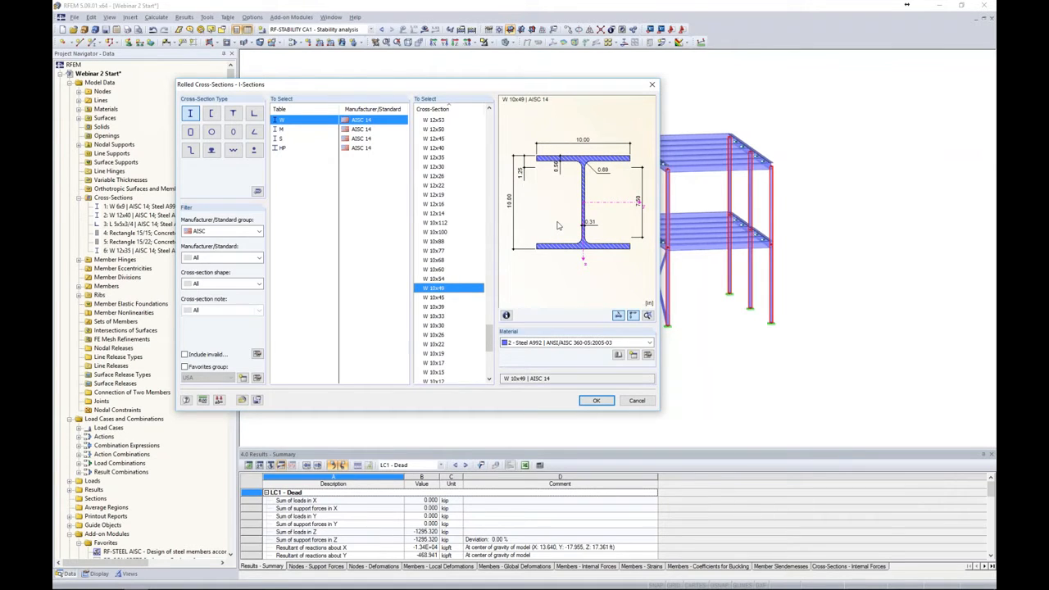
pyautogui.click(597, 400)
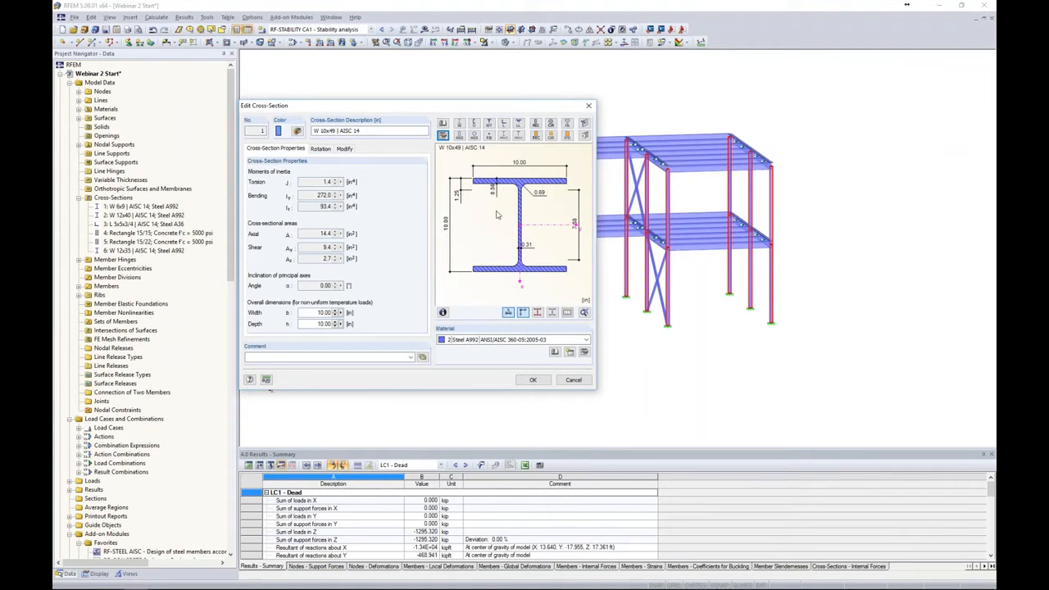
pyautogui.click(533, 381)
pyautogui.click(400, 267)
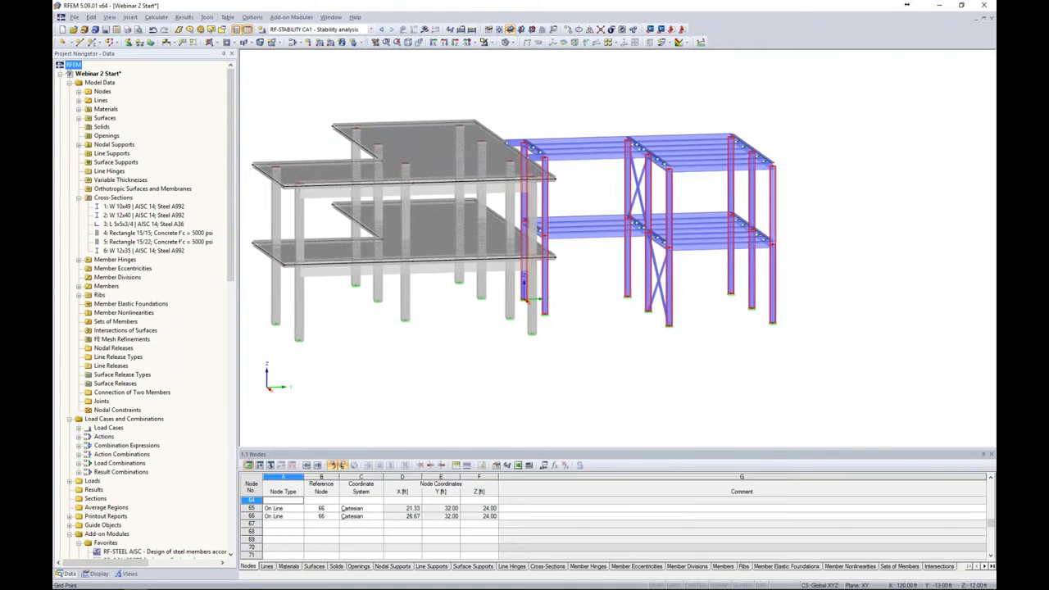
# Make load combination CO1 - 1.4D current and calculate its results
pyautogui.click(371, 29)
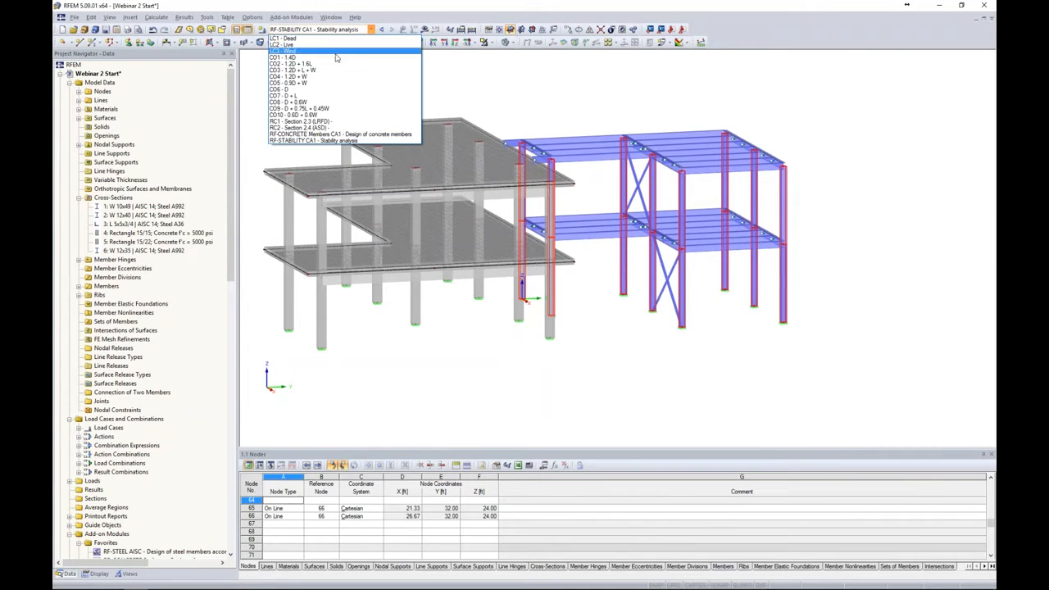
pyautogui.click(336, 57)
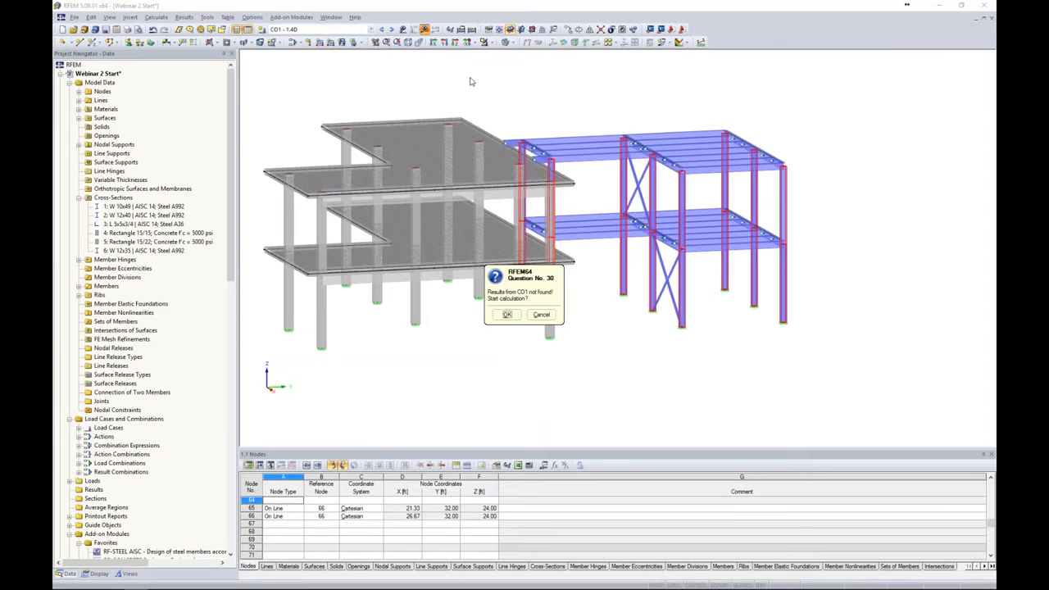
pyautogui.click(507, 314)
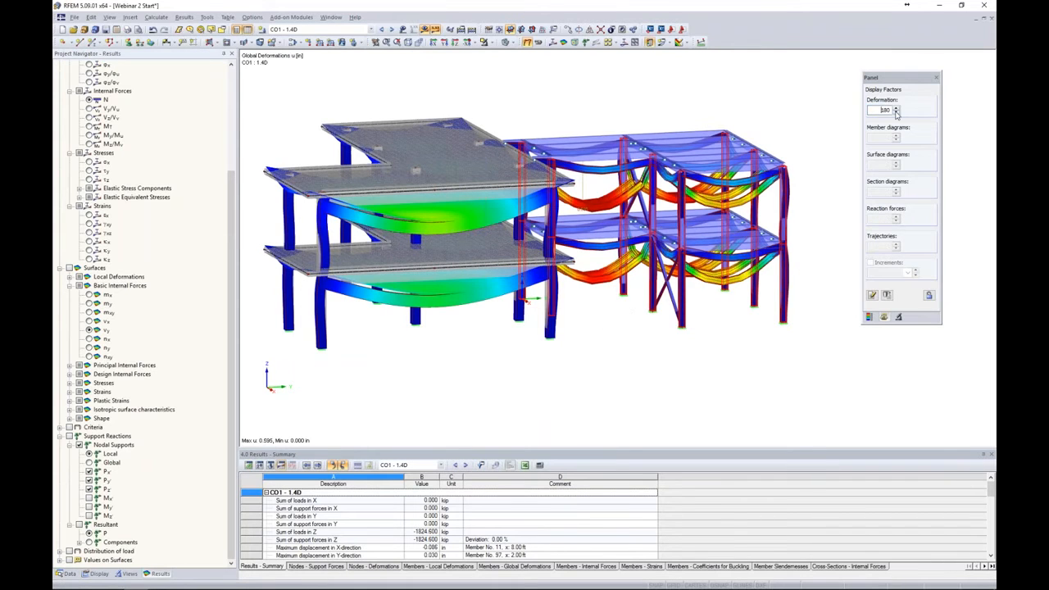
# Reduce the deformation display factor to 45 and examine the deformed structure
pyautogui.click(895, 113)
pyautogui.click(895, 114)
pyautogui.keyDown('ctrl'); pyautogui.moveTo(801, 122); pyautogui.dragTo(807, 126, button='middle'); pyautogui.keyUp('ctrl')
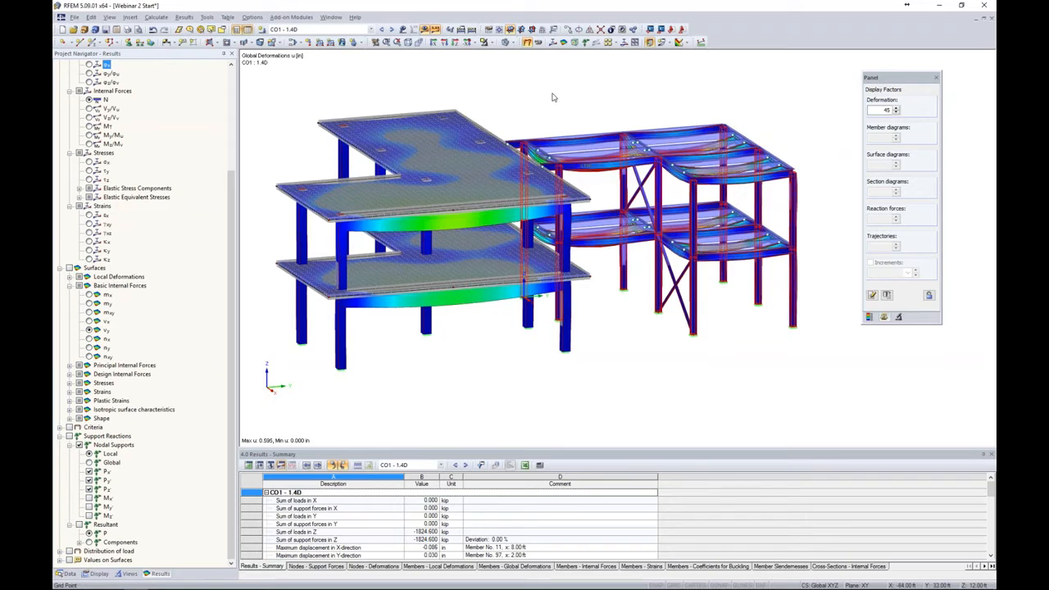
# Hide the results and isolate the concrete building's top slab with its edge beam using visibility by selected objects
pyautogui.keyDown('ctrl'); pyautogui.moveTo(552, 96); pyautogui.dragTo(479, 73, button='middle'); pyautogui.keyUp('ctrl')
pyautogui.click(425, 30)
pyautogui.moveTo(480, 113); pyautogui.dragTo(554, 119, button='middle')
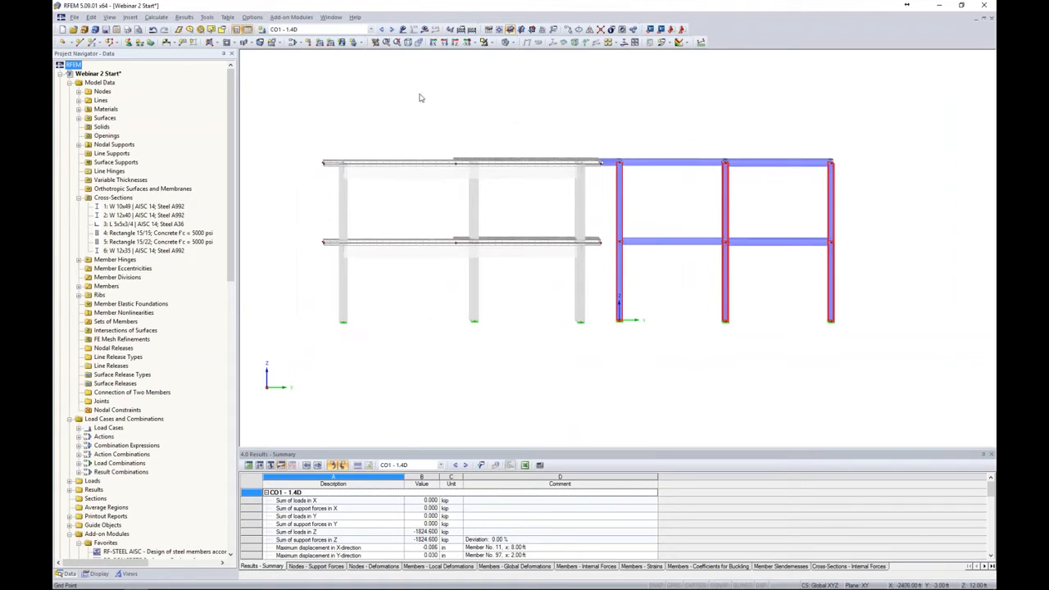
pyautogui.moveTo(304, 126); pyautogui.dragTo(609, 197)
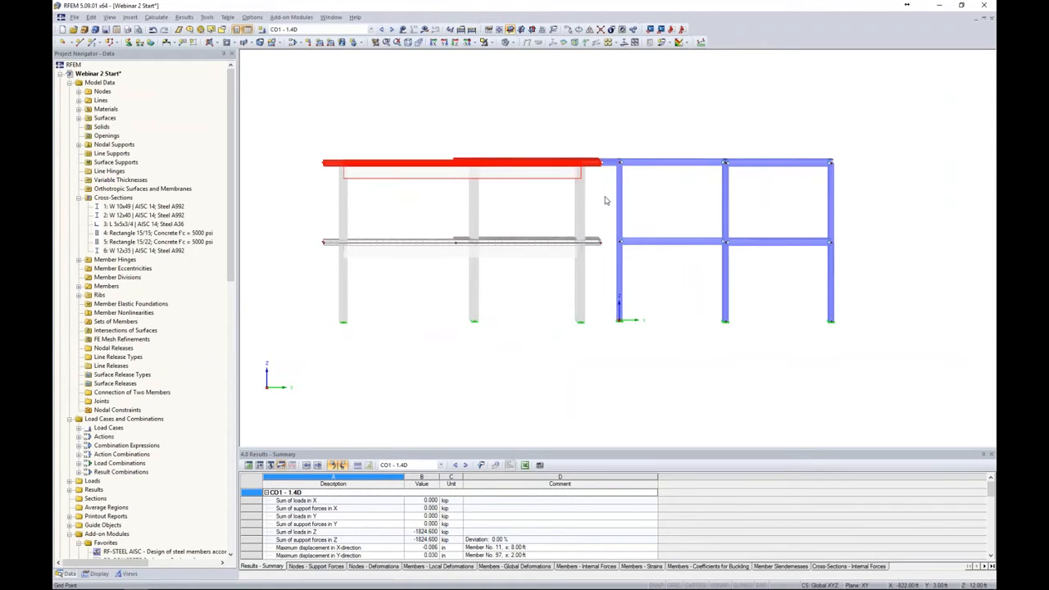
pyautogui.keyDown('ctrl'); pyautogui.moveTo(567, 307); pyautogui.dragTo(680, 356, button='middle'); pyautogui.keyUp('ctrl')
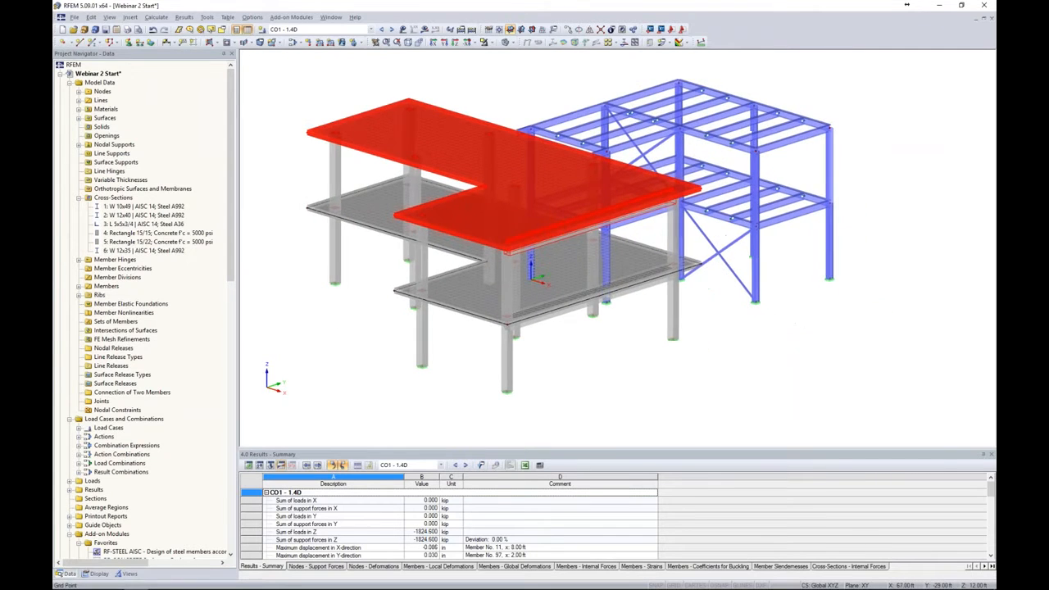
pyautogui.click(492, 43)
pyautogui.click(497, 54)
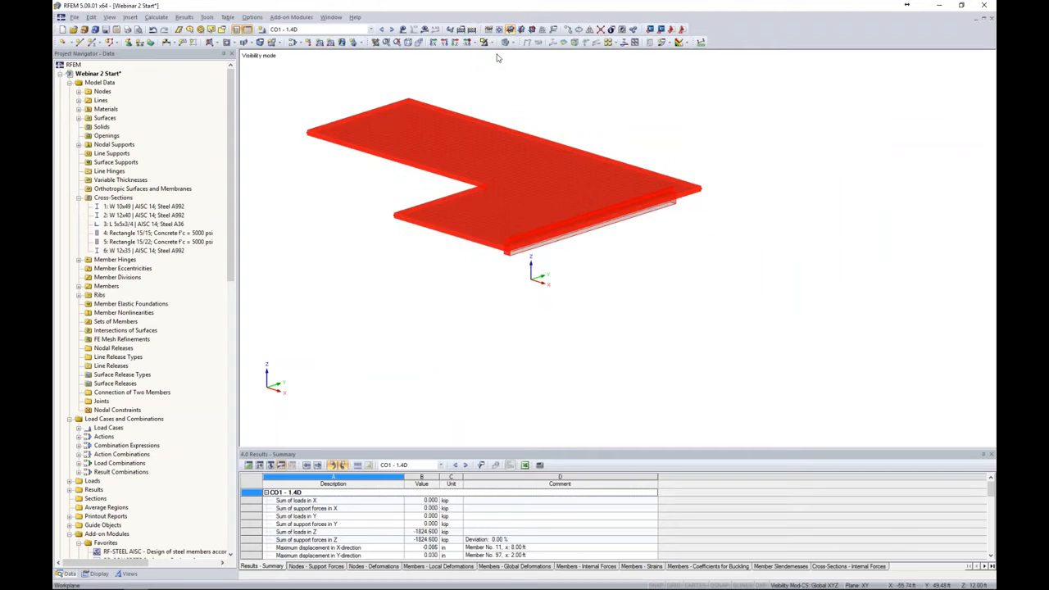
pyautogui.click(628, 131)
pyautogui.moveTo(628, 131); pyautogui.dragTo(660, 192, button='middle')
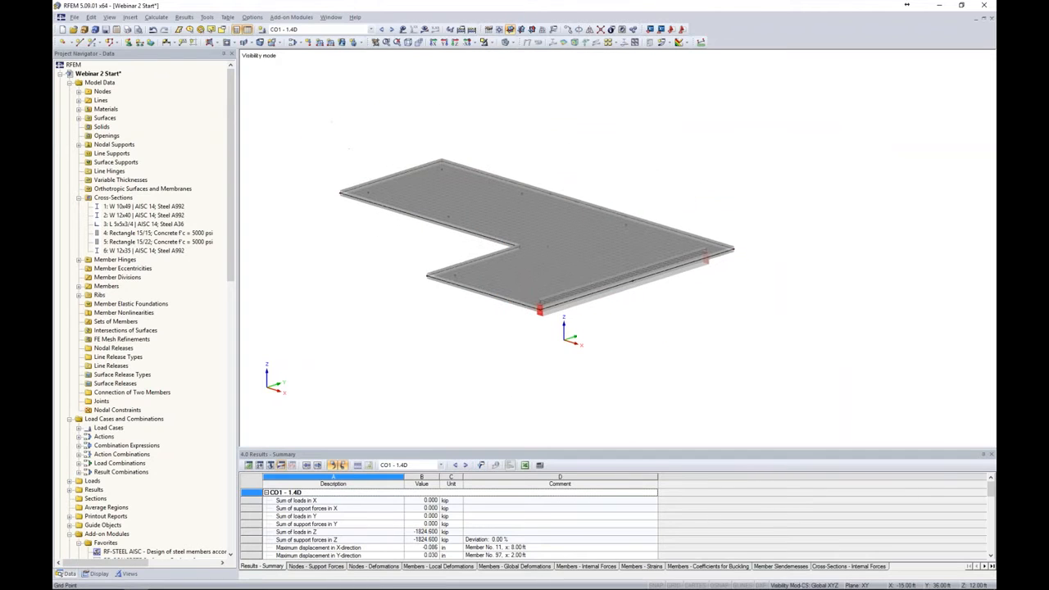
# Show the hidden objects in the background, and turn their display off again
pyautogui.rightClick(770, 158)
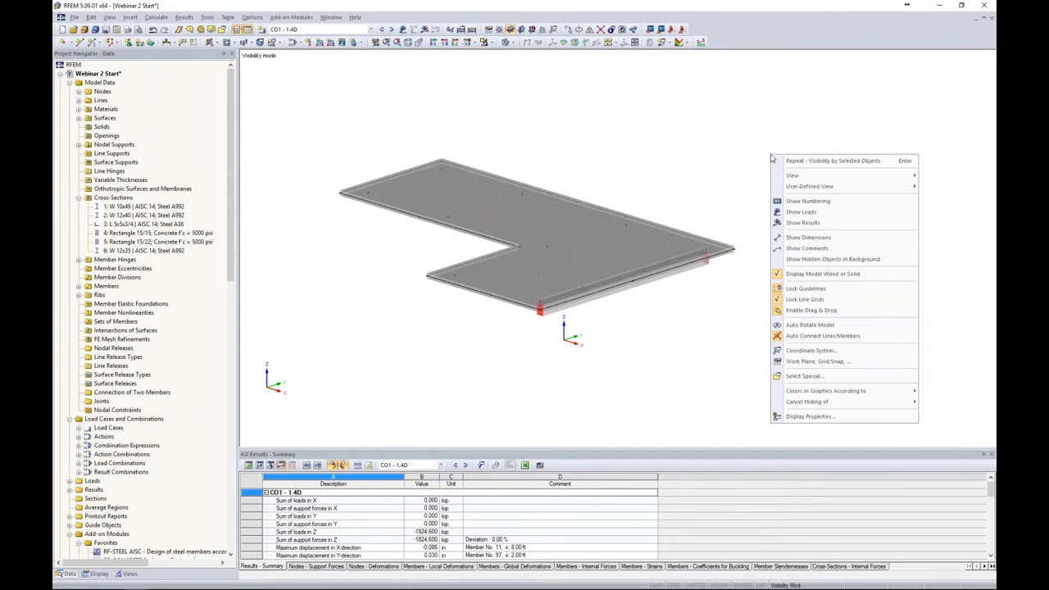
pyautogui.click(791, 263)
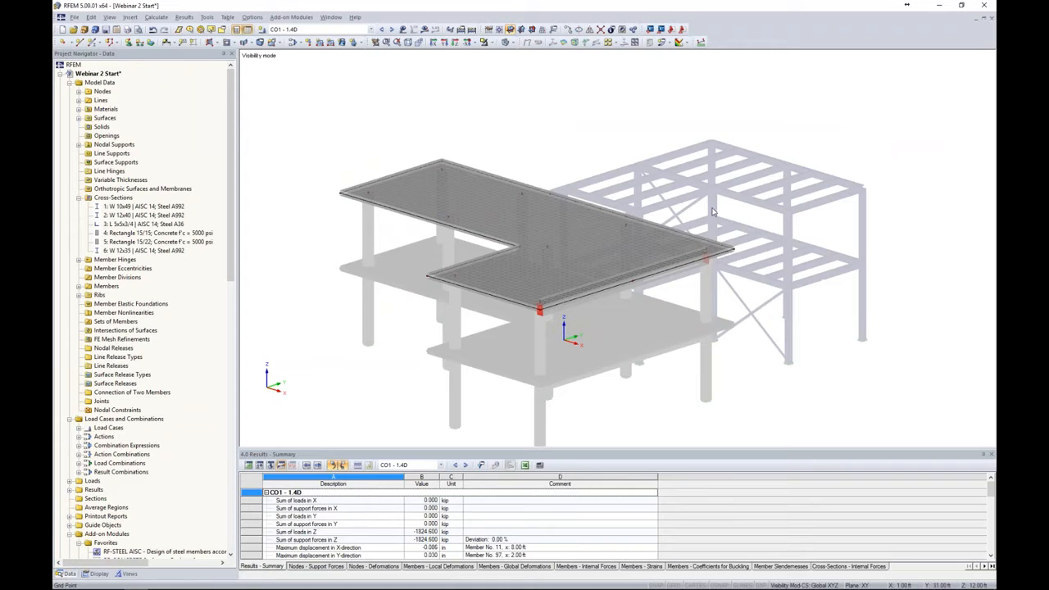
pyautogui.rightClick(708, 133)
pyautogui.click(770, 232)
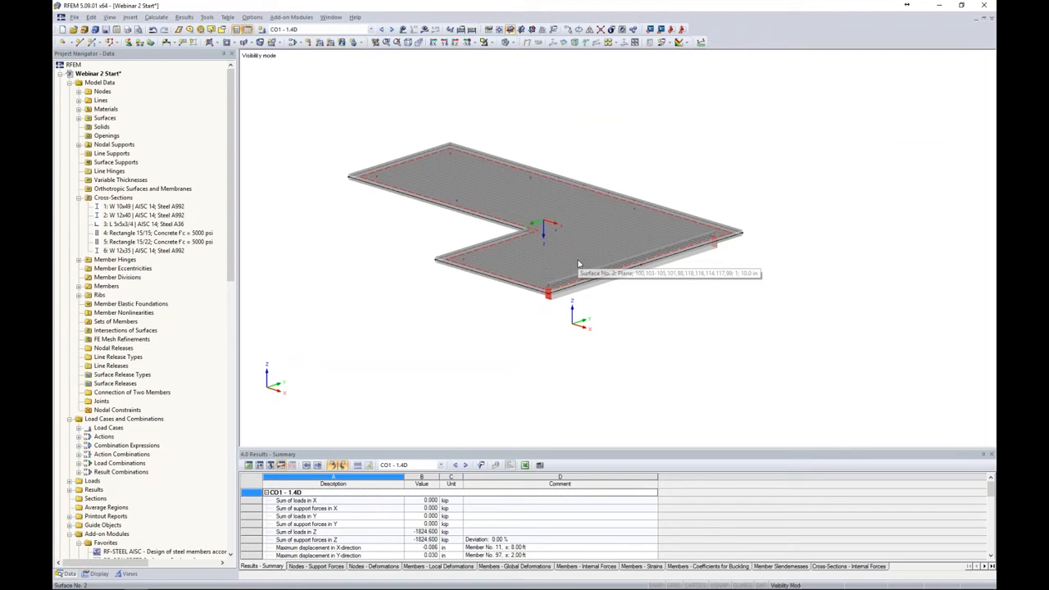
# Save the isolated slab display as a user-defined view named "Top Slab"
pyautogui.click(127, 573)
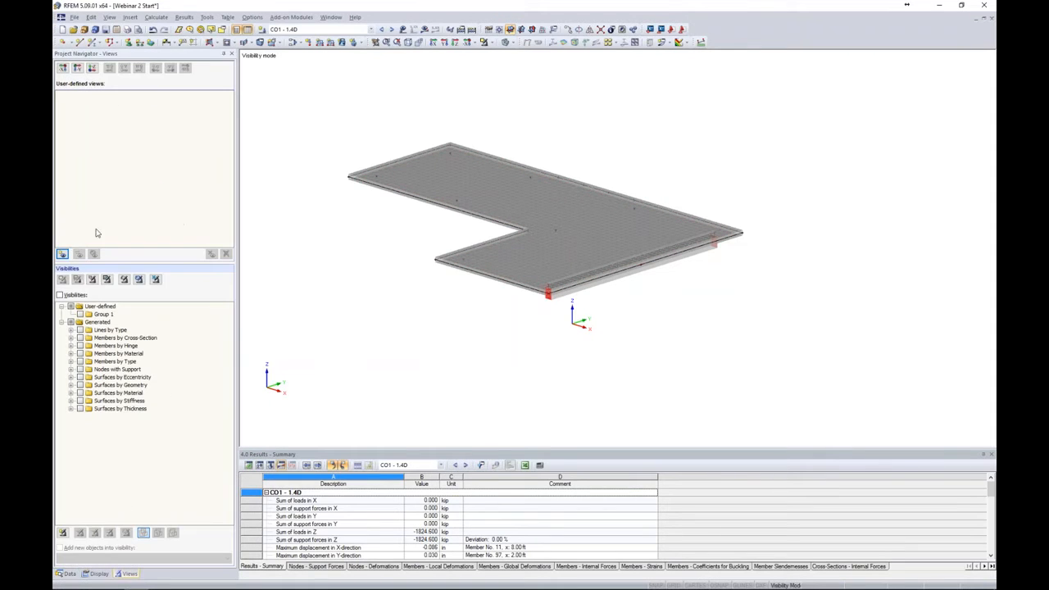
pyautogui.click(62, 254)
pyautogui.write('Top Slab')
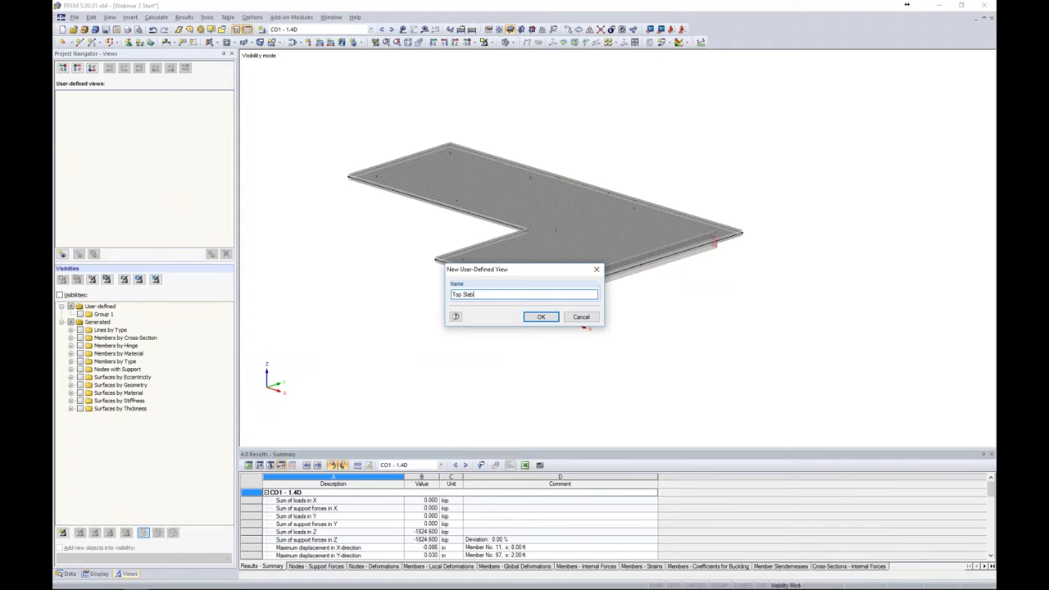
pyautogui.click(538, 316)
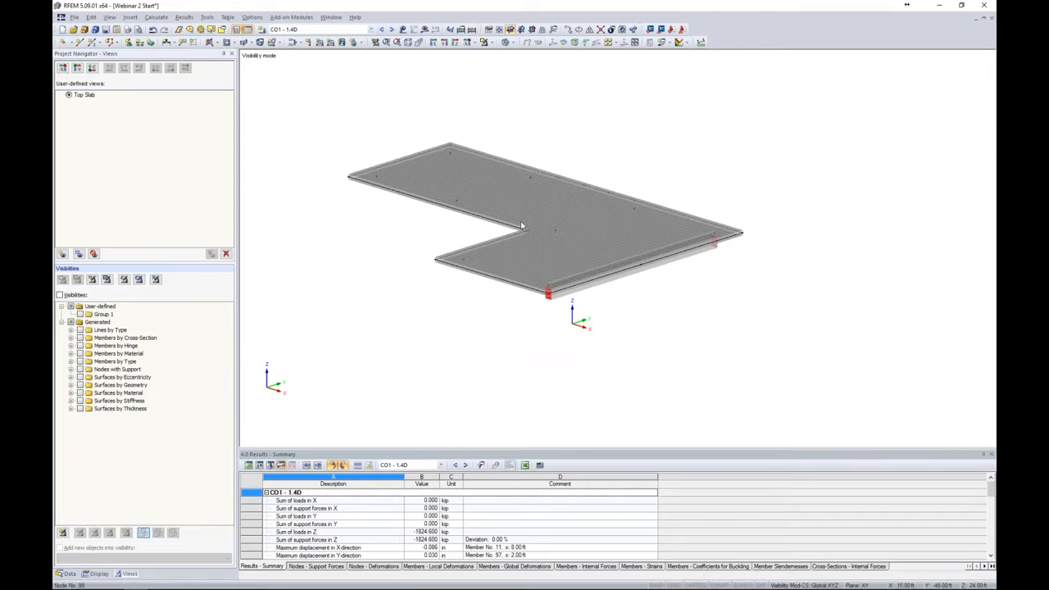
# Show the hidden objects in the background in wireframe display and inspect the slab node above the outer corner column
pyautogui.rightClick(707, 138)
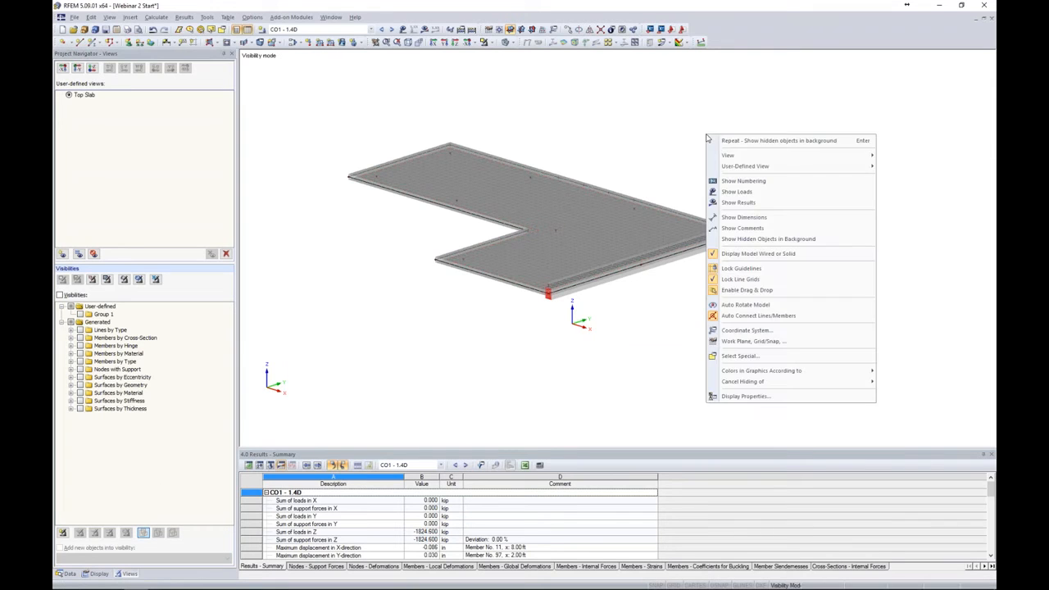
pyautogui.click(744, 237)
pyautogui.click(513, 43)
pyautogui.click(518, 53)
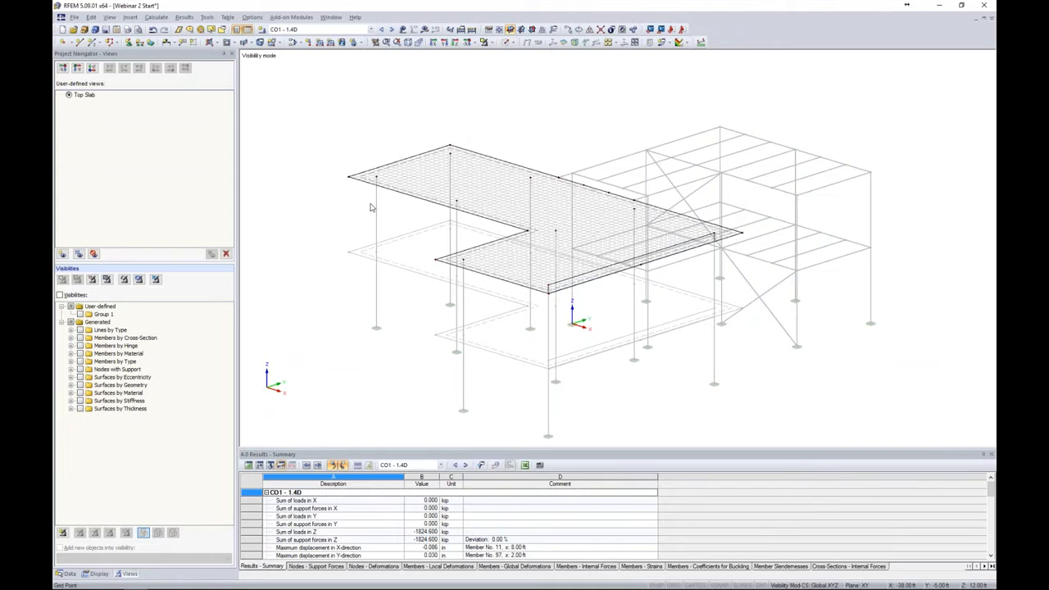
pyautogui.scroll(4, 381, 247)
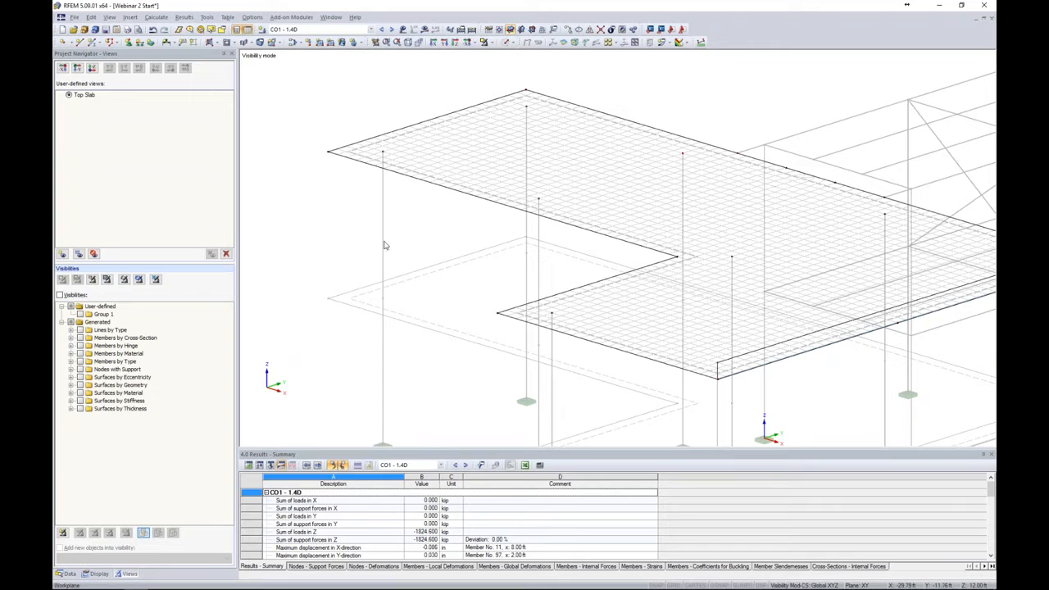
pyautogui.scroll(3, 389, 148)
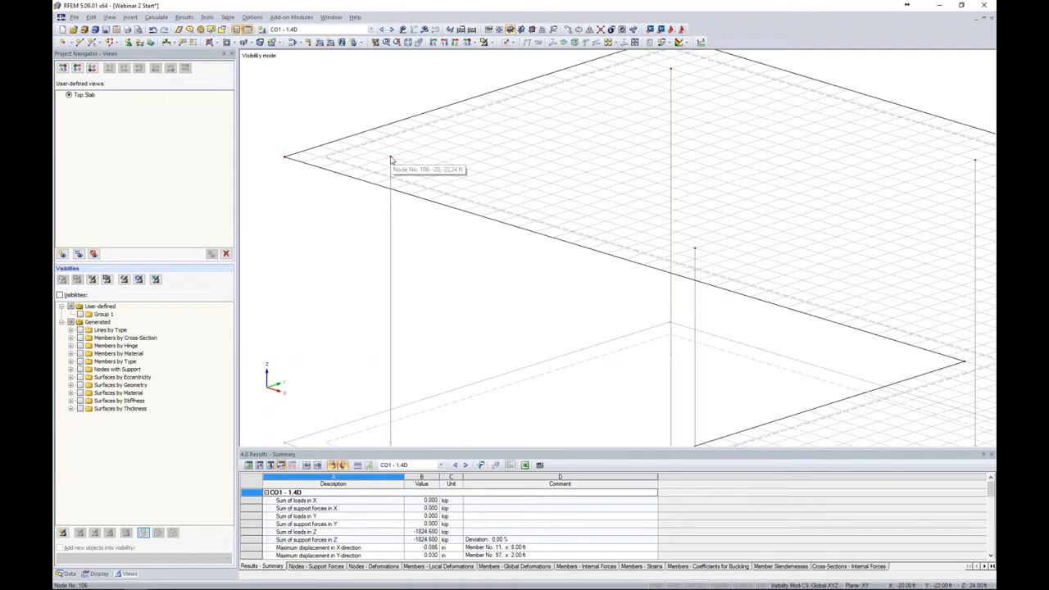
pyautogui.click(390, 157)
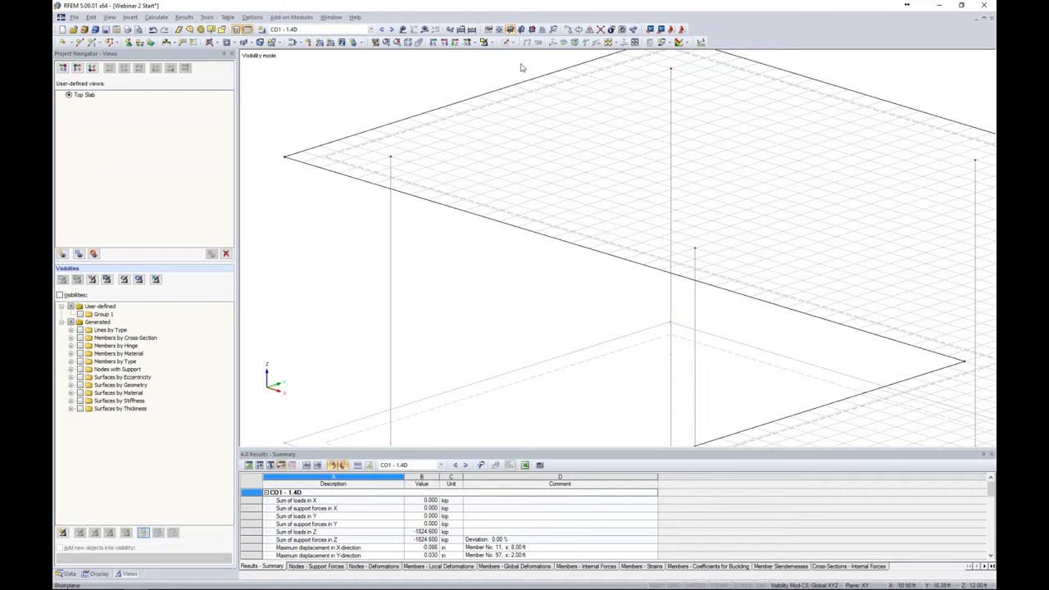
# Return the model to the transparent solid display and examine how the top slab rests on the background columns
pyautogui.click(509, 41)
pyautogui.click(540, 75)
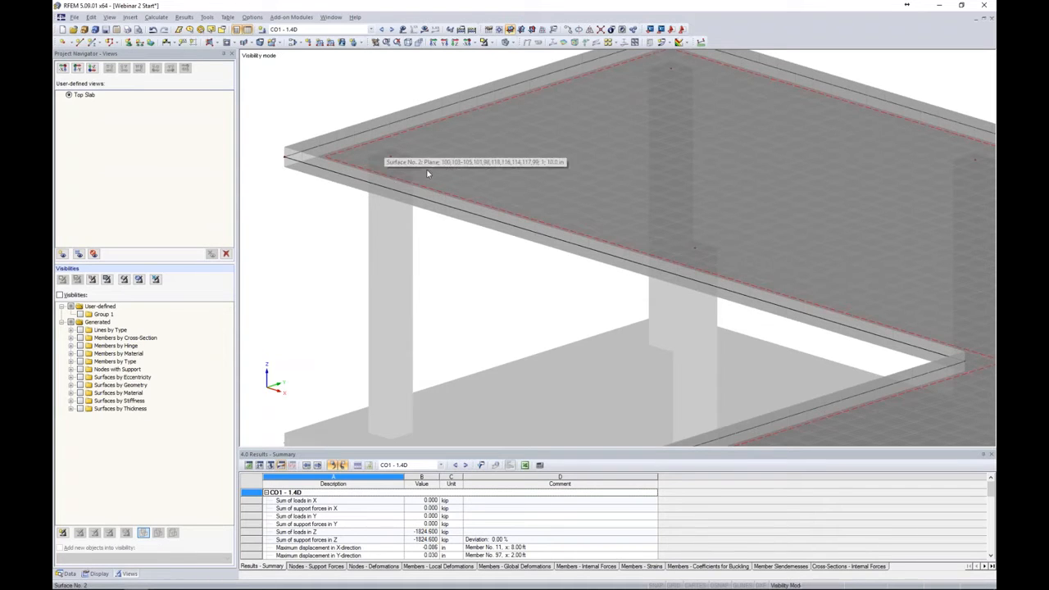
pyautogui.scroll(-2, 453, 288)
pyautogui.scroll(-2, 453, 287)
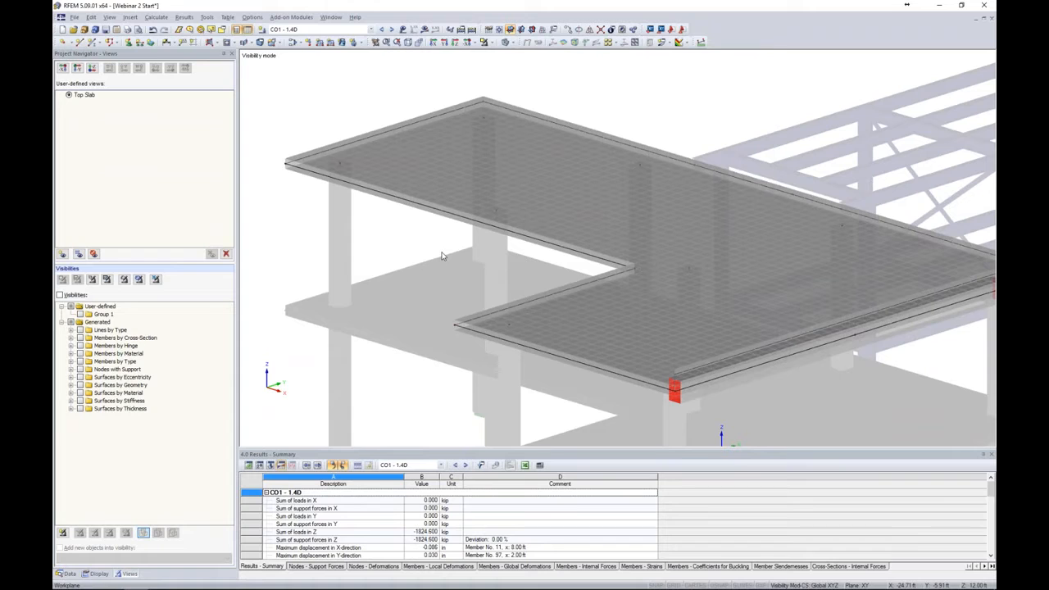
pyautogui.scroll(-2, 443, 255)
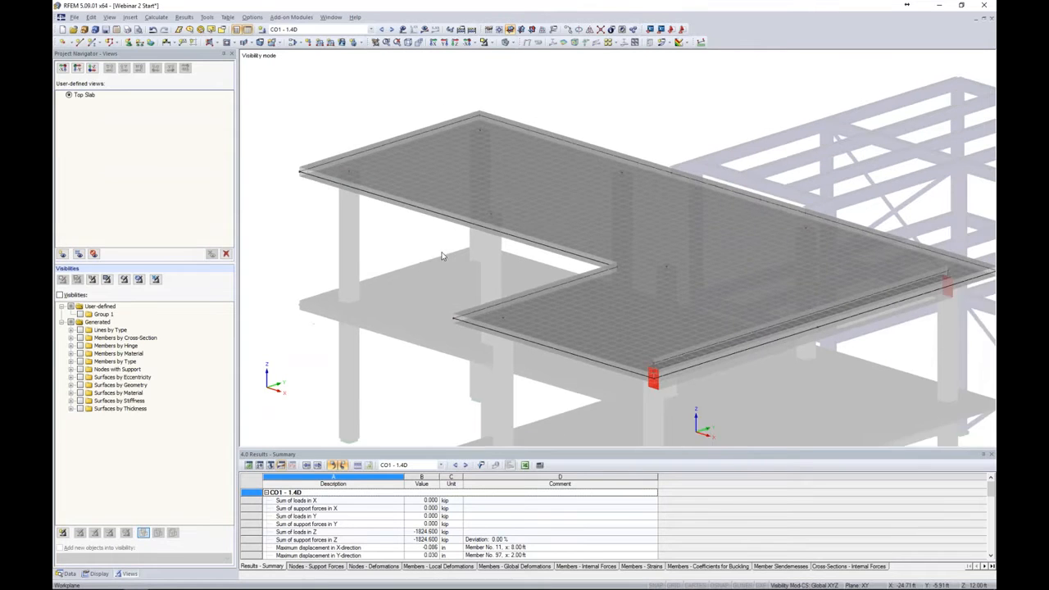
pyautogui.moveTo(444, 255); pyautogui.dragTo(425, 234, button='middle')
pyautogui.moveTo(430, 234); pyautogui.dragTo(401, 182, button='middle')
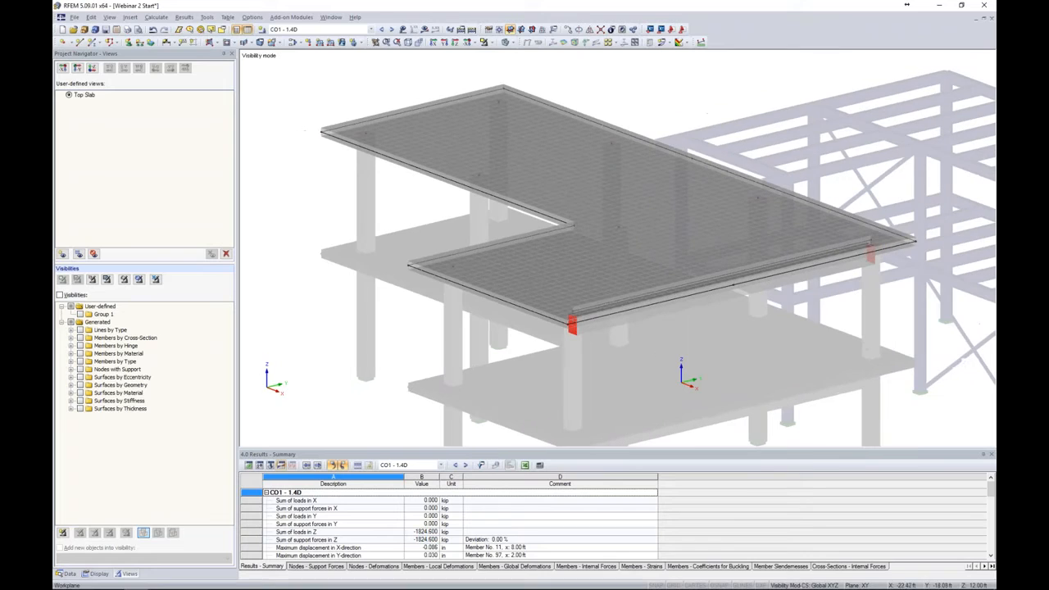
# Switch to the Webinar 2 Start - Concrete Results model and list the RF-CONCRETE Surfaces result types for the top slab
pyautogui.click(331, 17)
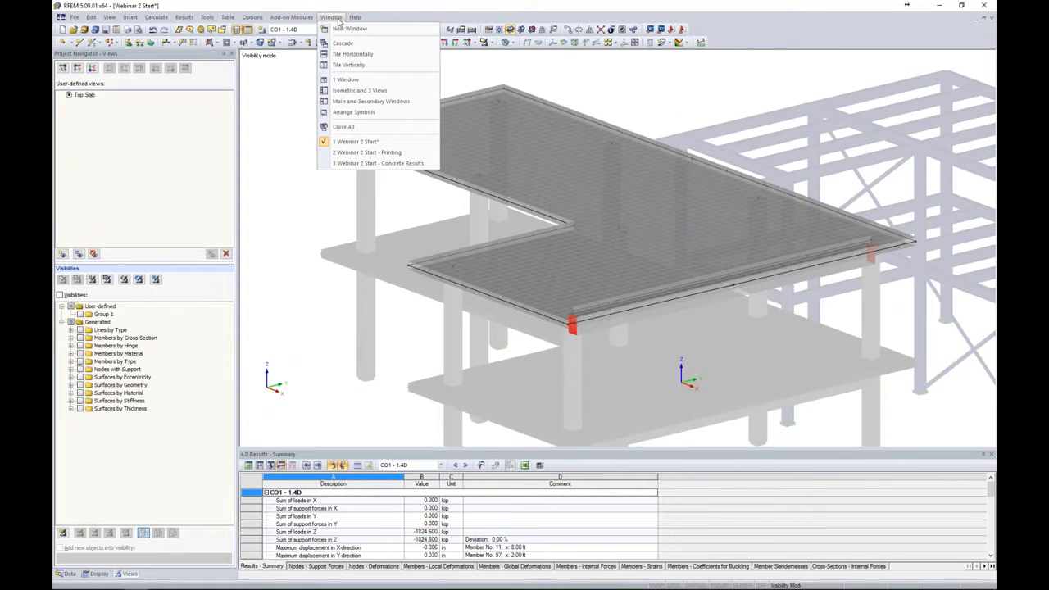
pyautogui.click(357, 164)
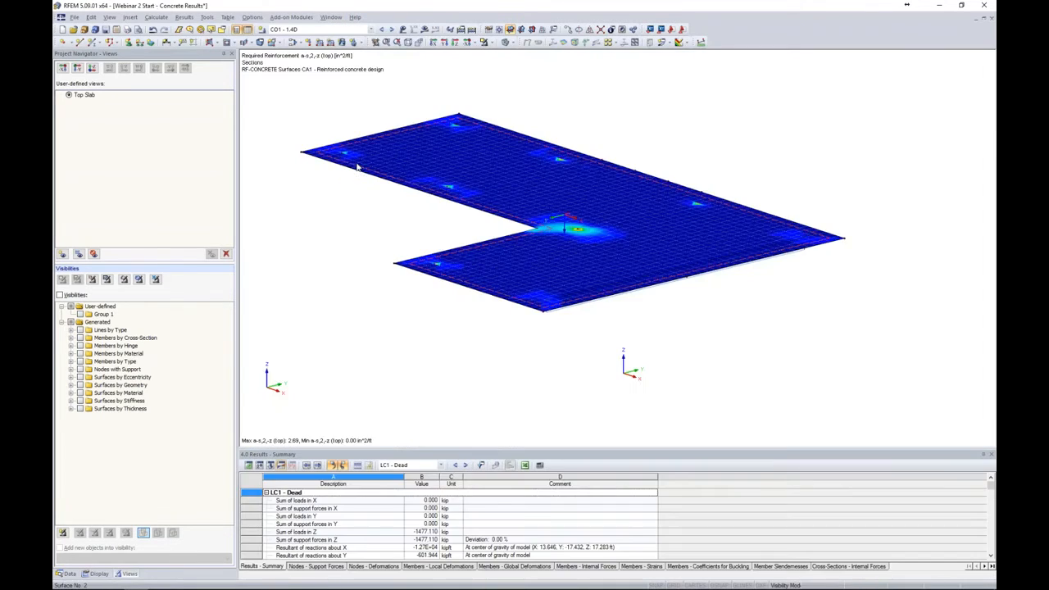
pyautogui.moveTo(411, 232); pyautogui.dragTo(440, 246, button='middle')
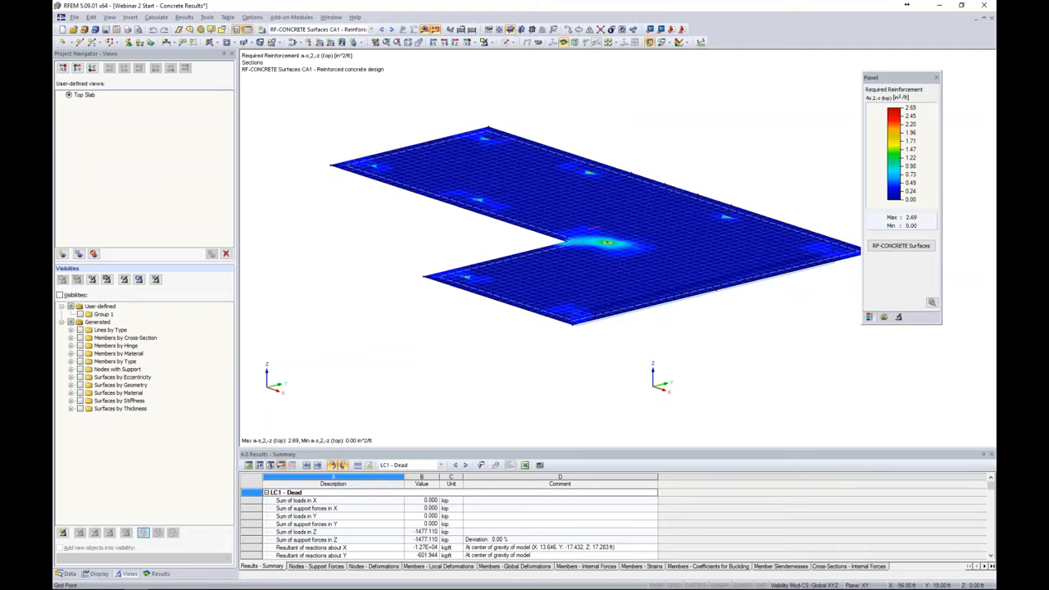
pyautogui.click(156, 573)
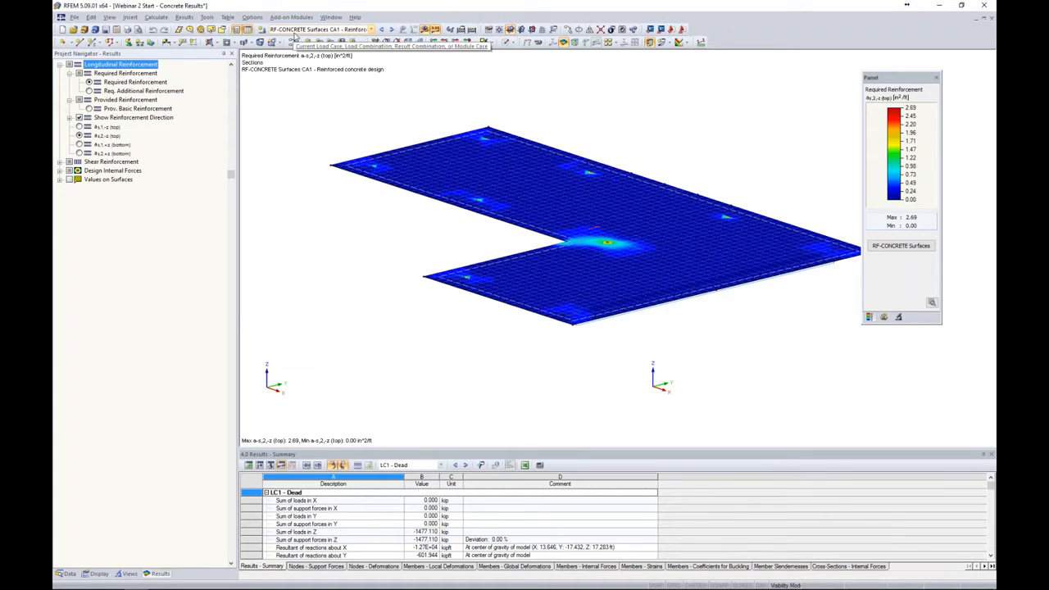
# Display the required top reinforcement in direction 1 (a-s,1,-z) and examine its peak near the slab's inner corner
pyautogui.click(79, 127)
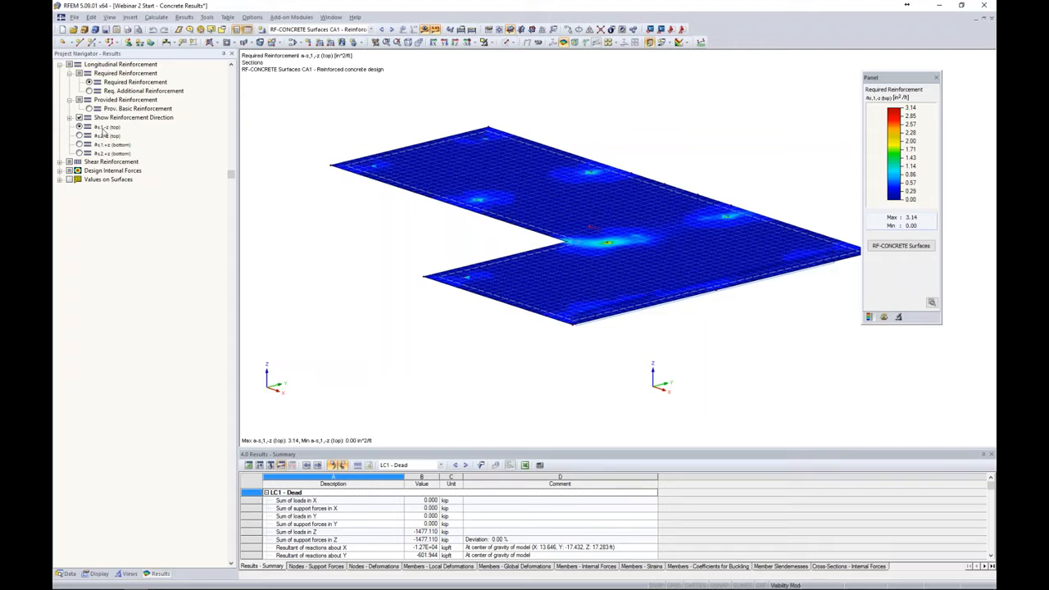
pyautogui.moveTo(412, 260); pyautogui.dragTo(392, 268, button='middle')
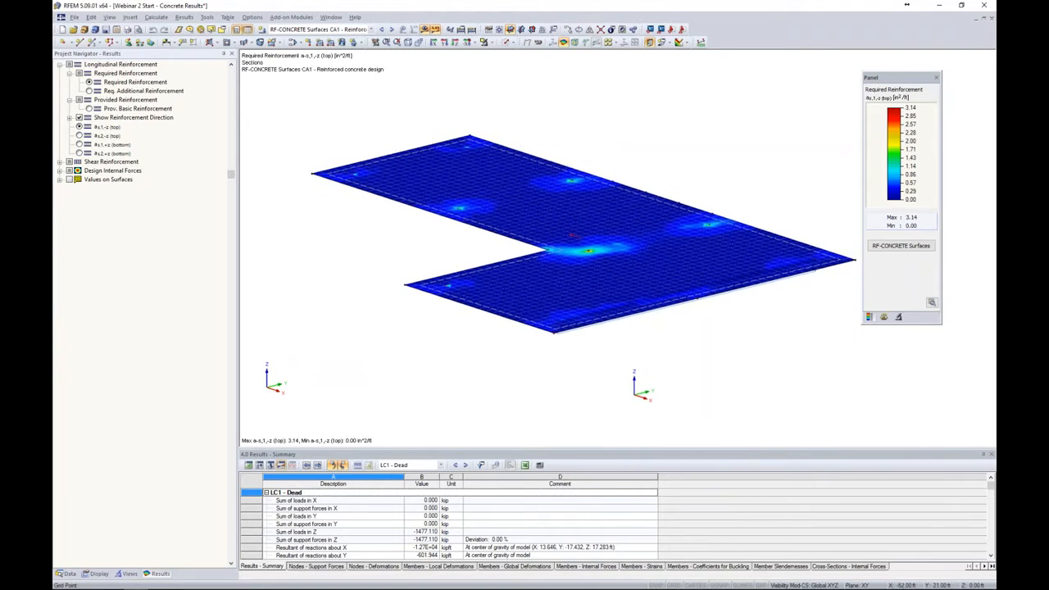
pyautogui.scroll(5, 613, 177)
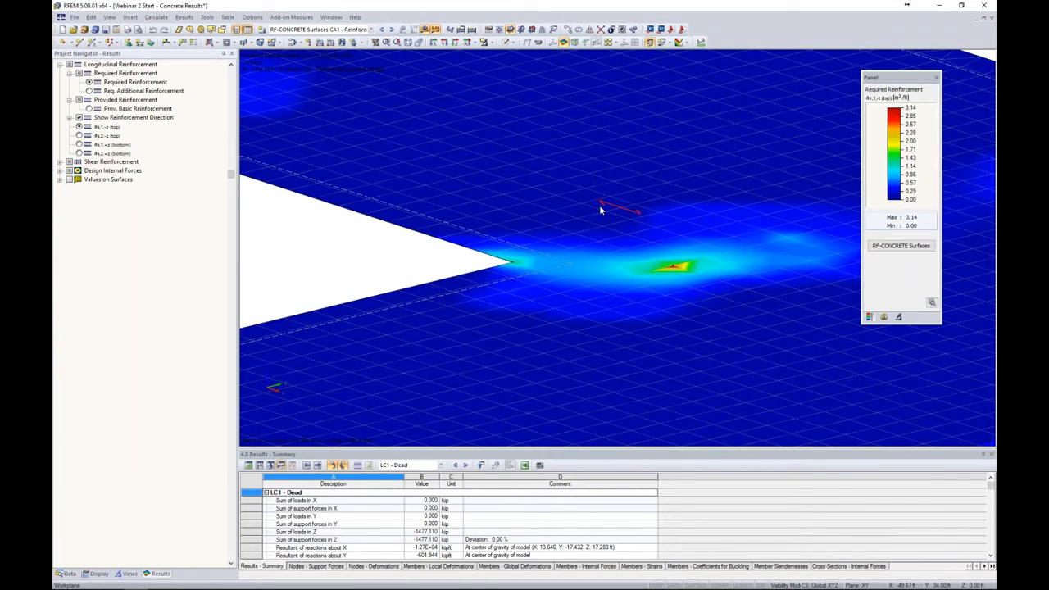
pyautogui.scroll(-5, 599, 209)
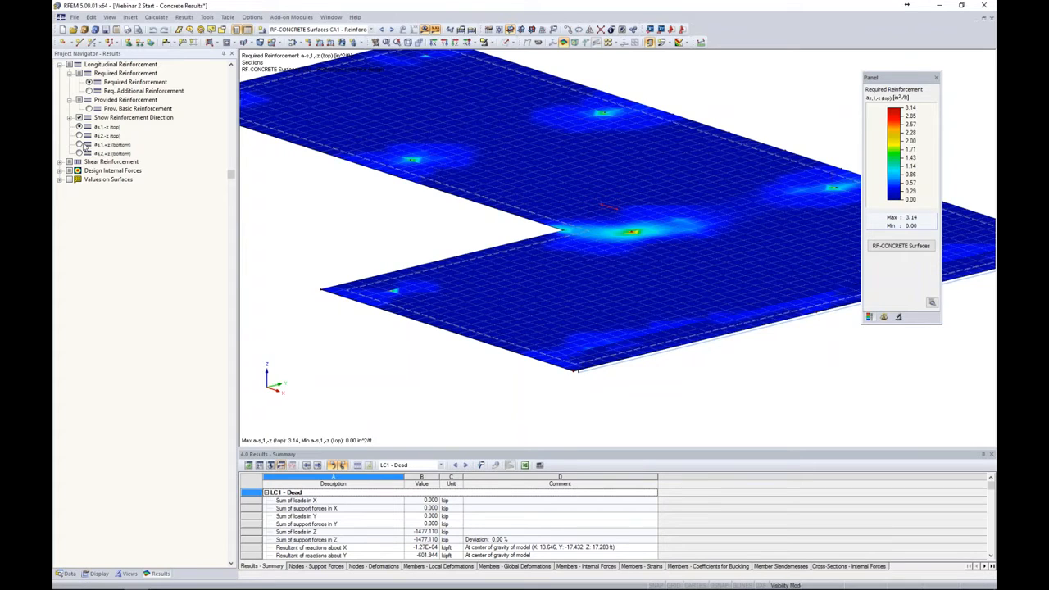
# Compare the required reinforcement plots for a-s,2,-z (top), a-s,1,+z (bottom) and a-s,2,+z (bottom)
pyautogui.click(78, 135)
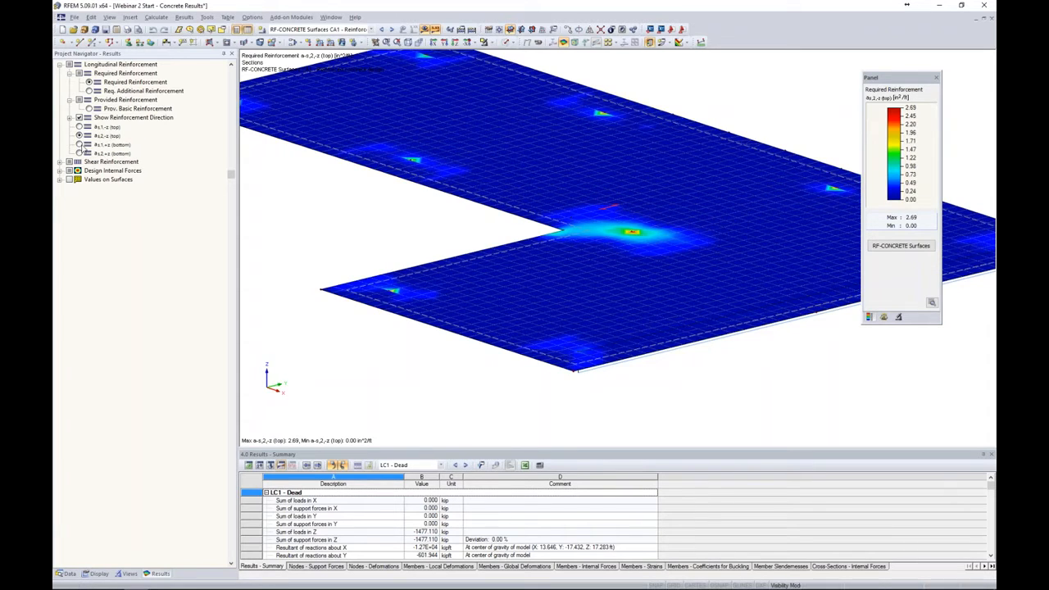
pyautogui.click(79, 144)
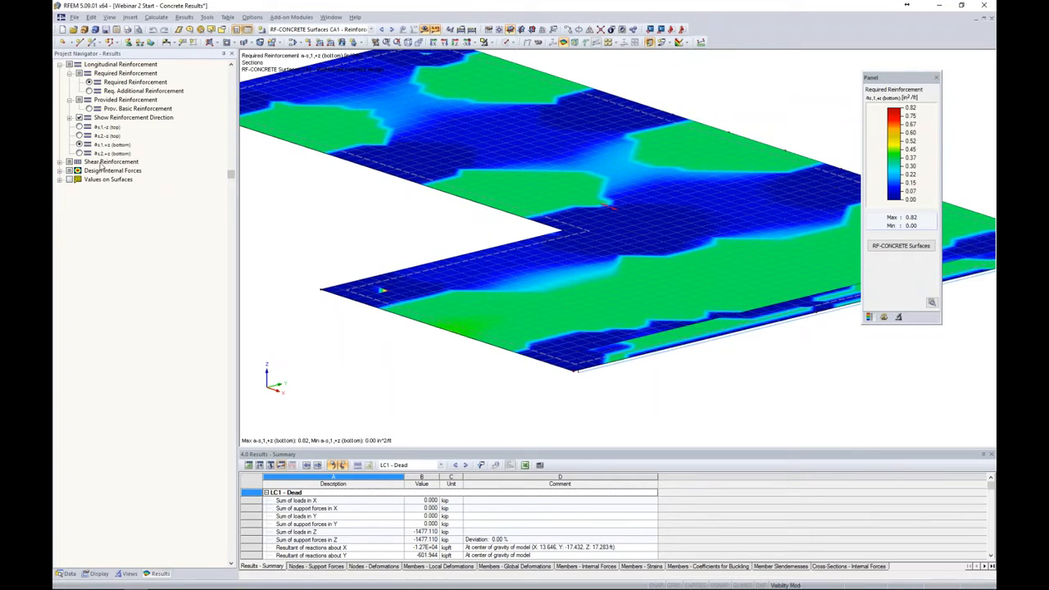
pyautogui.click(79, 153)
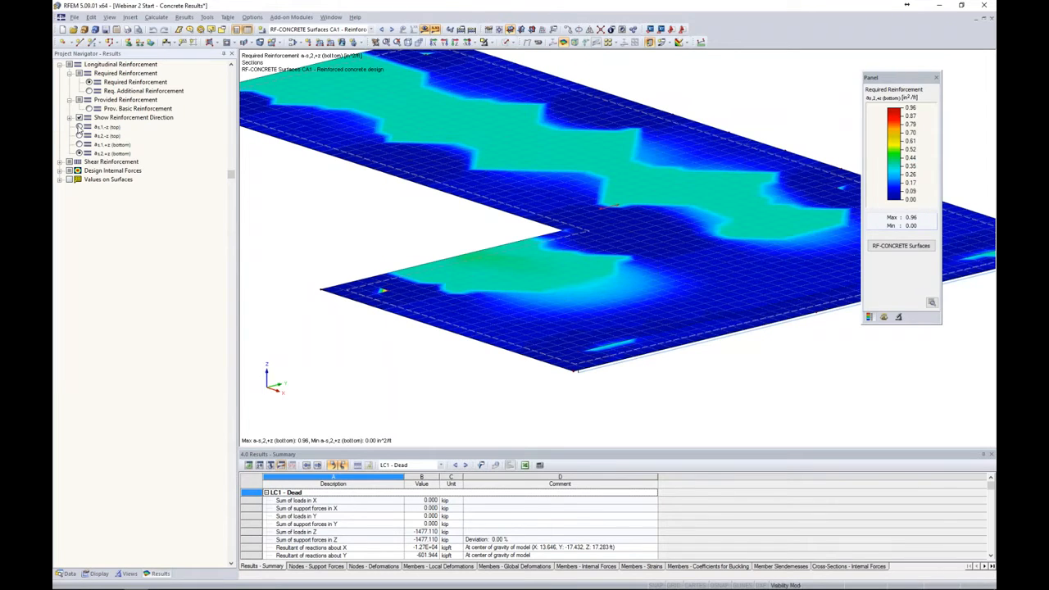
# Switch the slab results to the required top reinforcement a-s,1,-z and turn off the coloured isobands
pyautogui.click(79, 127)
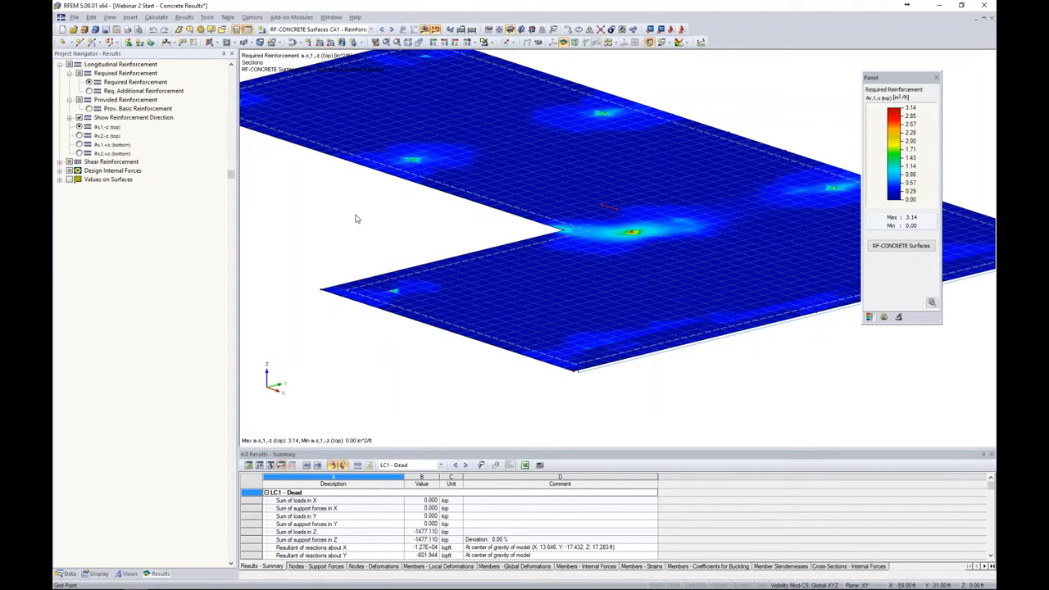
pyautogui.scroll(-2, 356, 217)
pyautogui.moveTo(359, 218); pyautogui.dragTo(406, 226, button='middle')
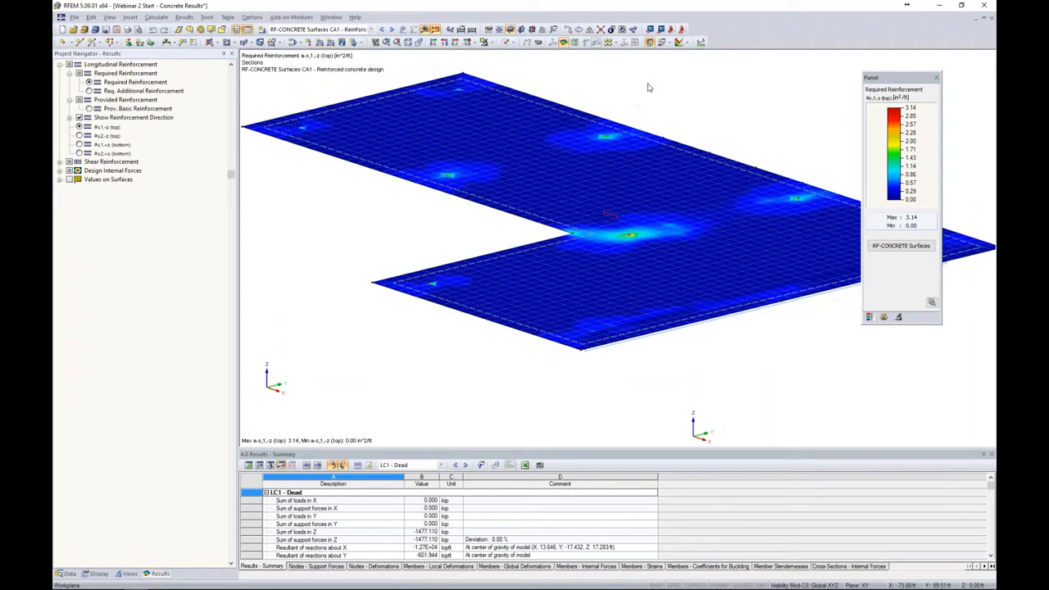
pyautogui.click(668, 43)
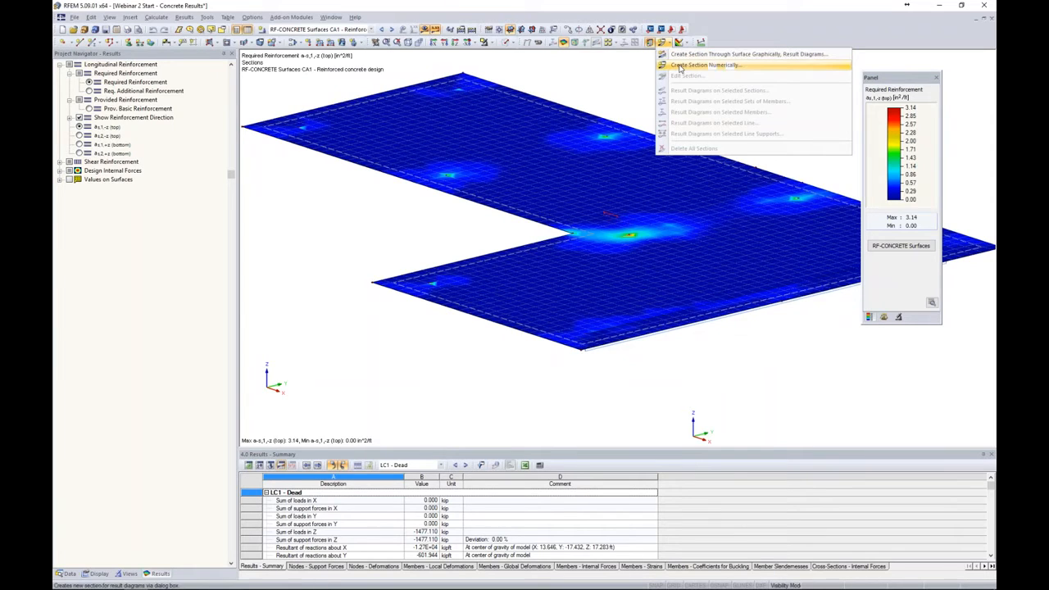
pyautogui.click(670, 43)
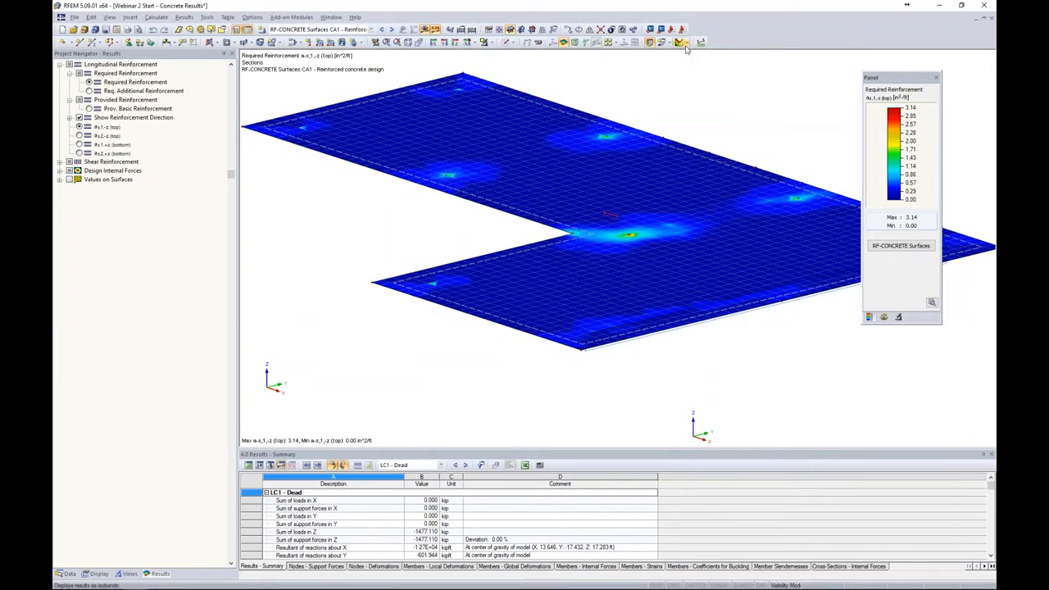
pyautogui.click(687, 44)
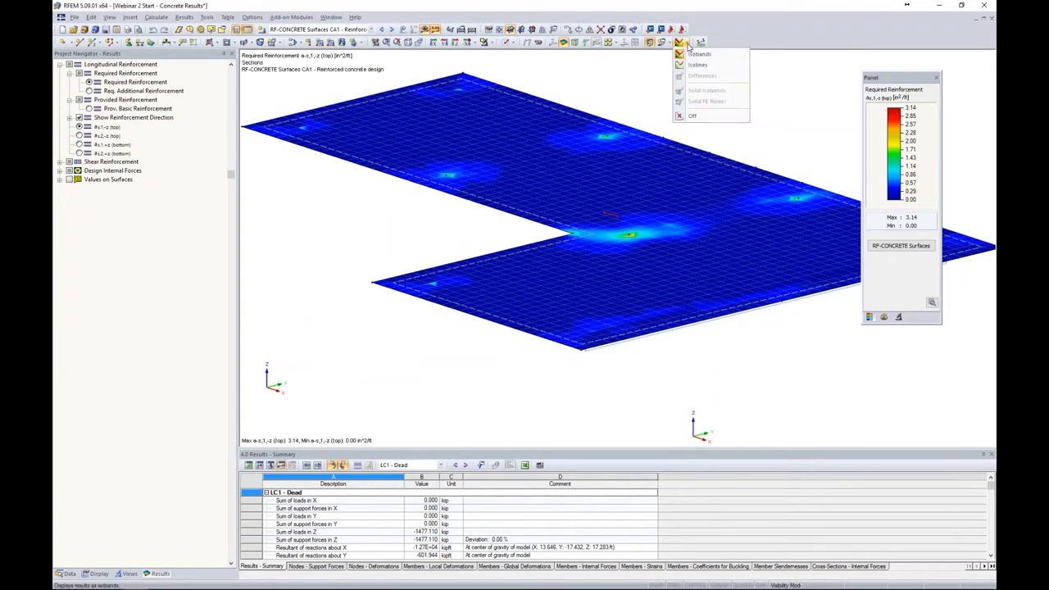
pyautogui.click(695, 117)
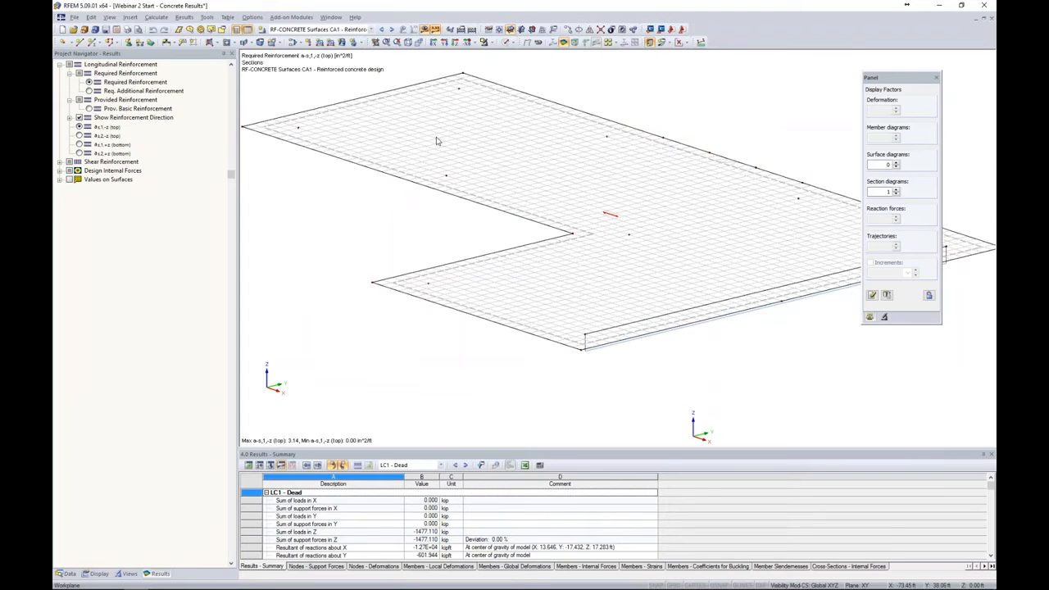
pyautogui.moveTo(398, 228); pyautogui.dragTo(431, 227, button='middle')
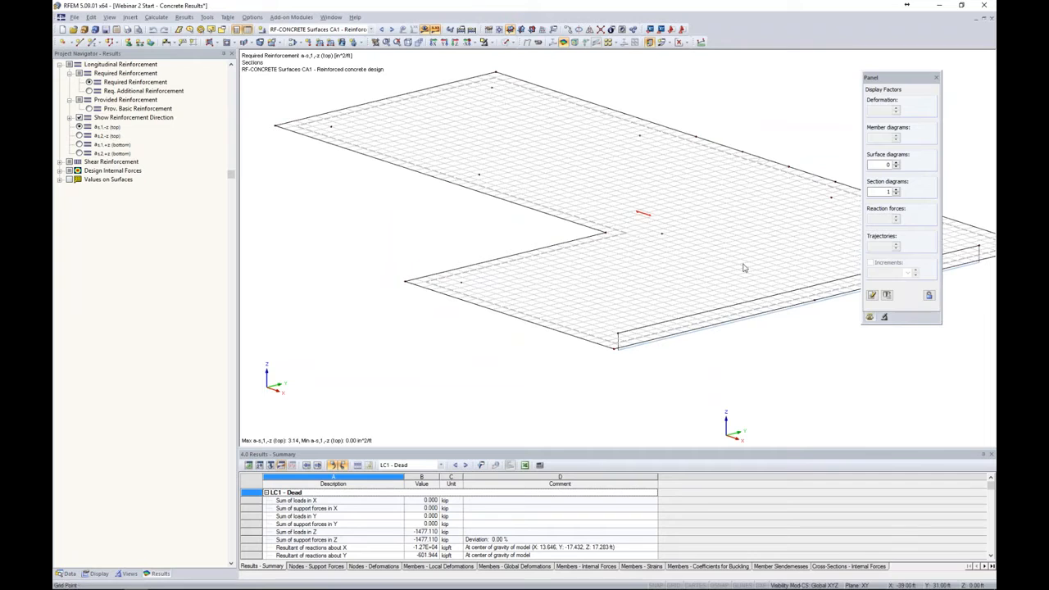
# Start a numerically defined section through surfaces and restrict it to the top slab, surface 2
pyautogui.click(677, 42)
pyautogui.click(667, 42)
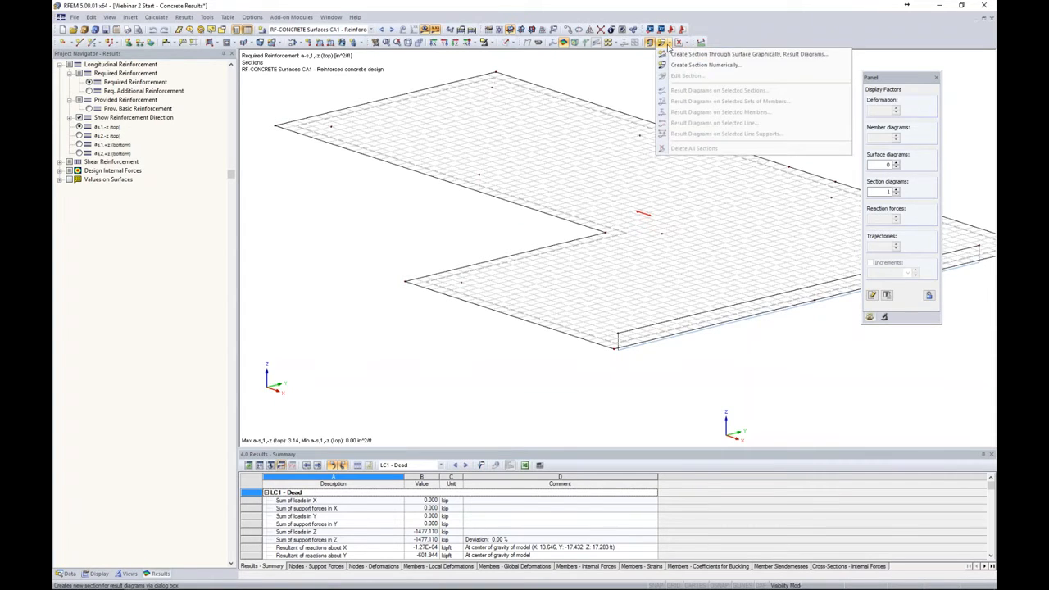
pyautogui.click(671, 65)
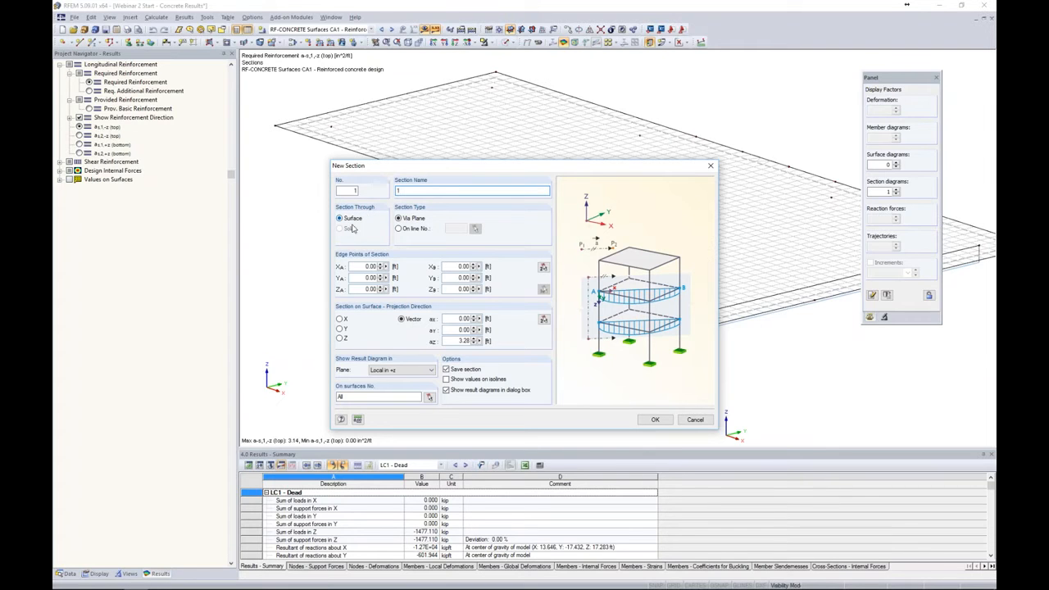
pyautogui.click(429, 397)
pyautogui.click(637, 222)
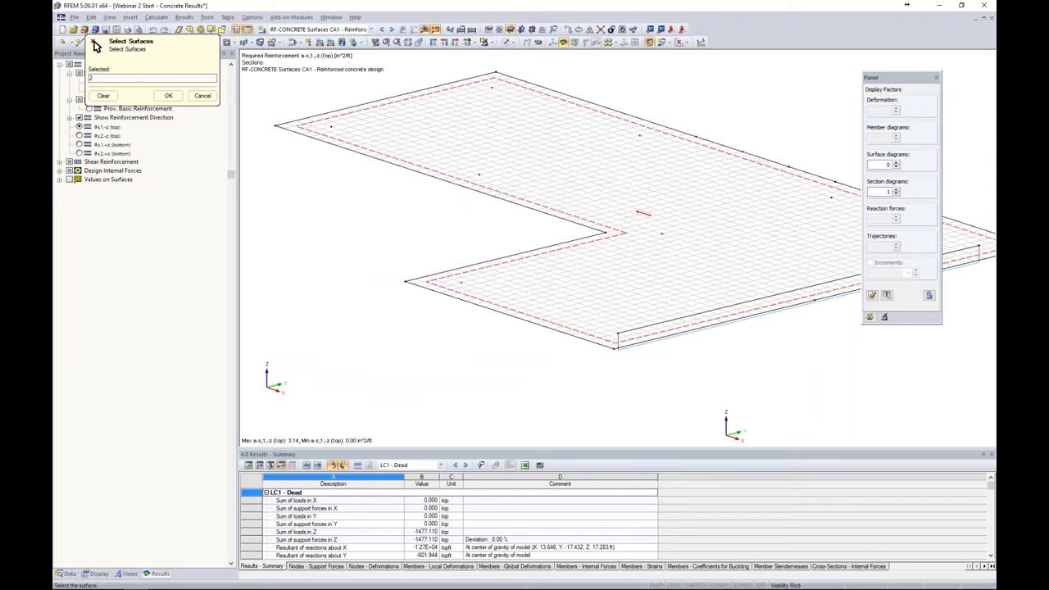
pyautogui.click(168, 95)
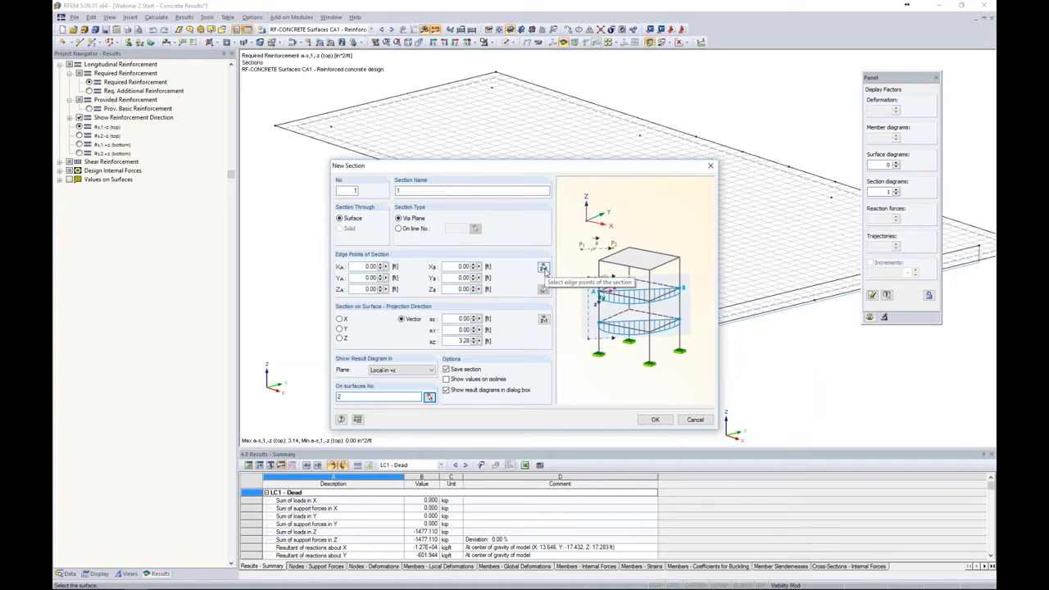
# Show the grid and move the work plane origin to the column point near the slab's far-left corner
pyautogui.click(543, 269)
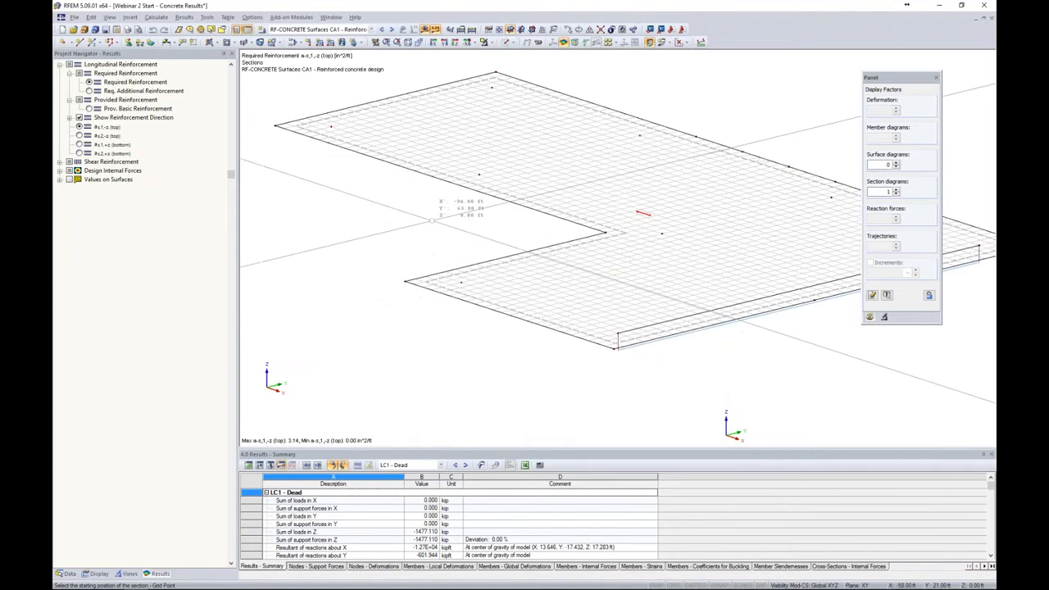
pyautogui.scroll(2, 532, 274)
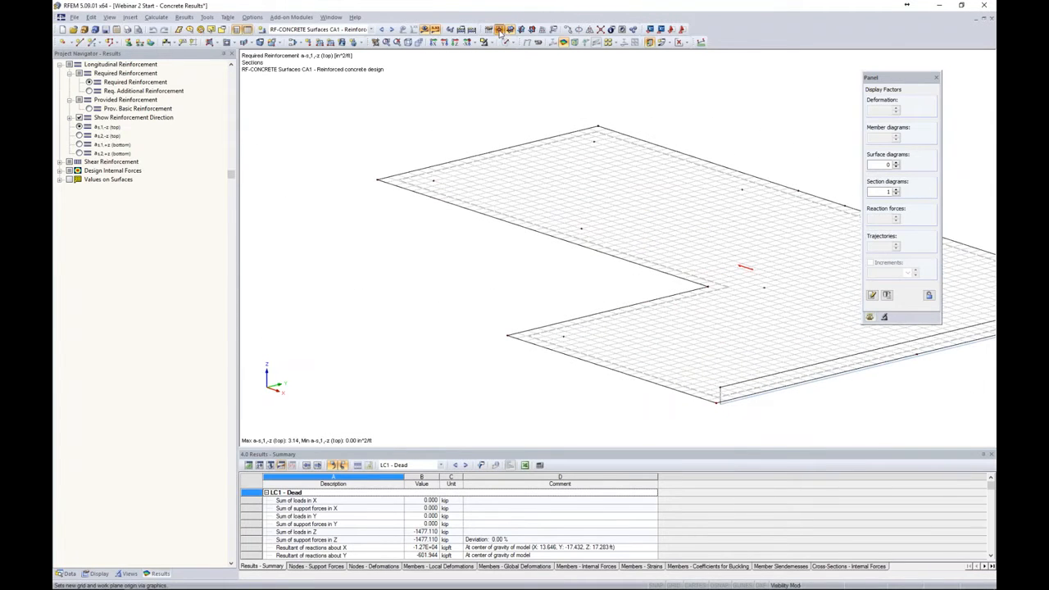
pyautogui.click(93, 42)
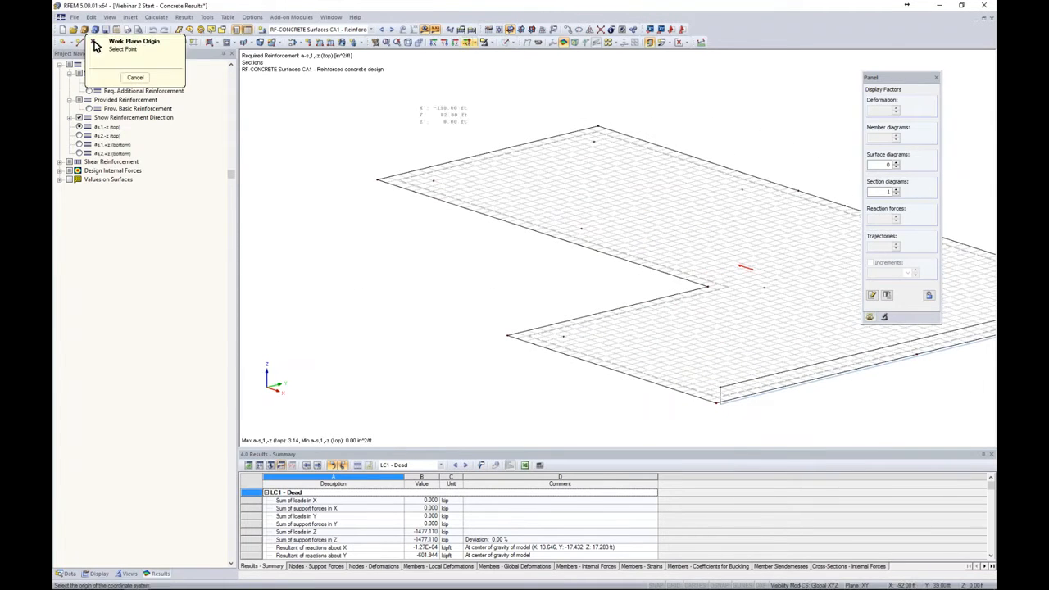
pyautogui.click(674, 585)
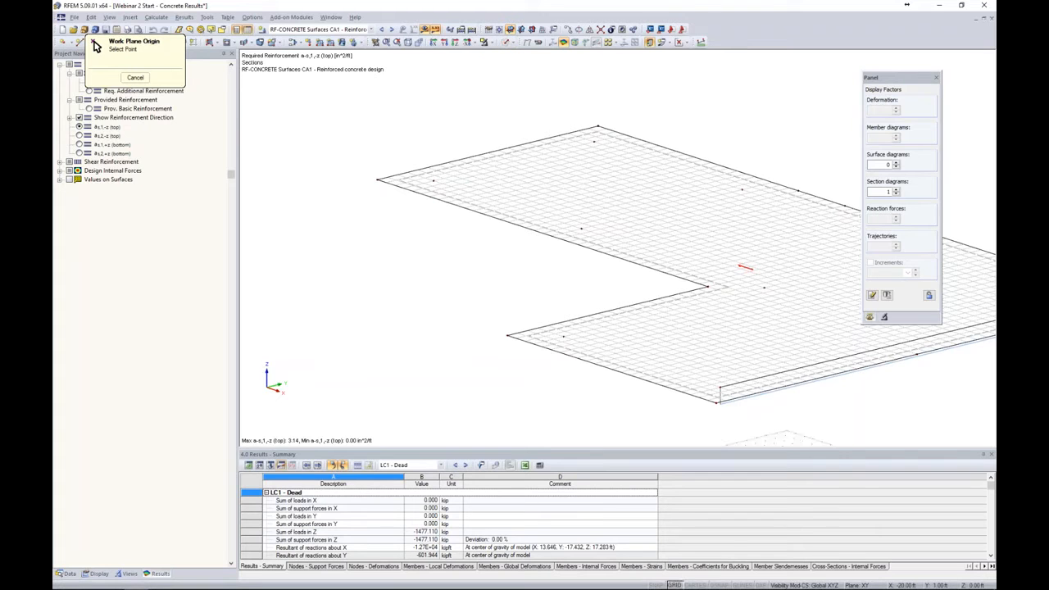
pyautogui.click(433, 180)
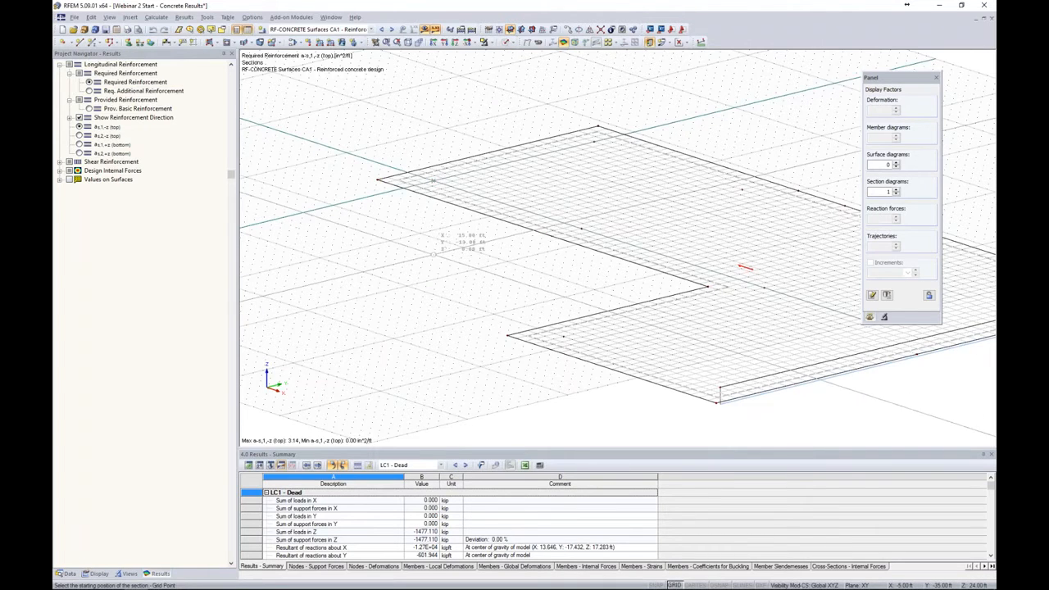
pyautogui.moveTo(434, 254); pyautogui.dragTo(447, 284, button='middle')
pyautogui.click(463, 147)
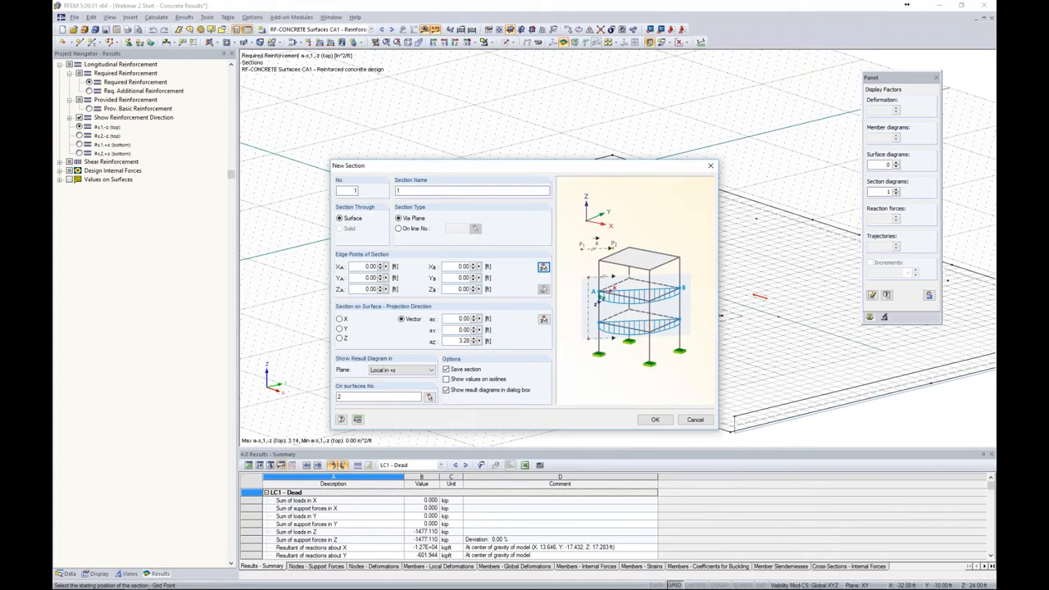
# Pick the section's edge points along the column line, from (-23, -22, 24) ft to (39, -22, 24) ft
pyautogui.click(544, 270)
pyautogui.scroll(5, 419, 185)
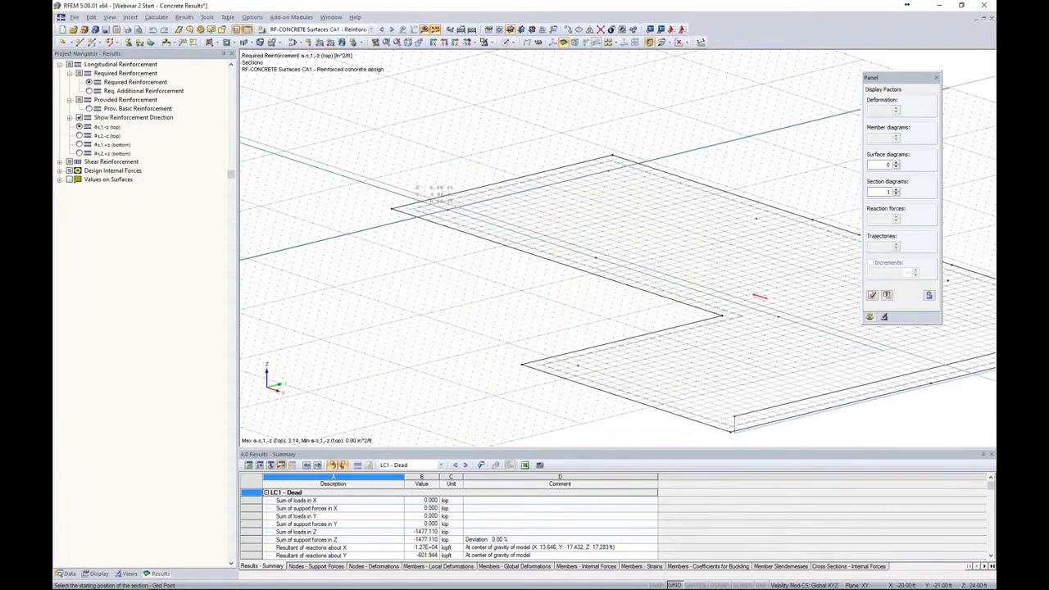
pyautogui.click(395, 191)
pyautogui.moveTo(672, 267); pyautogui.dragTo(404, 152, button='middle')
pyautogui.moveTo(853, 371); pyautogui.dragTo(499, 254, button='middle')
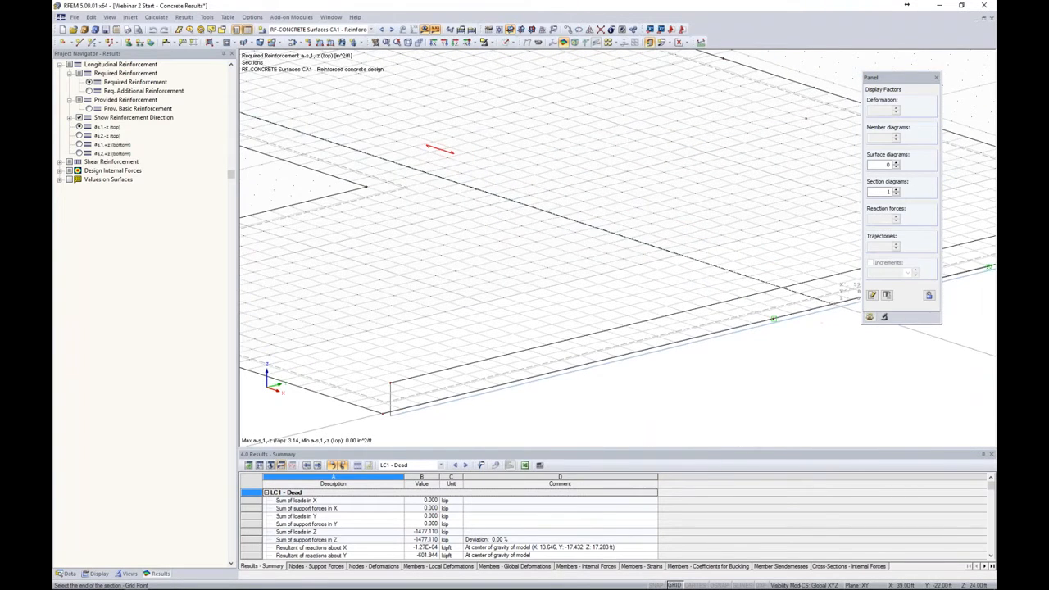
pyautogui.click(773, 319)
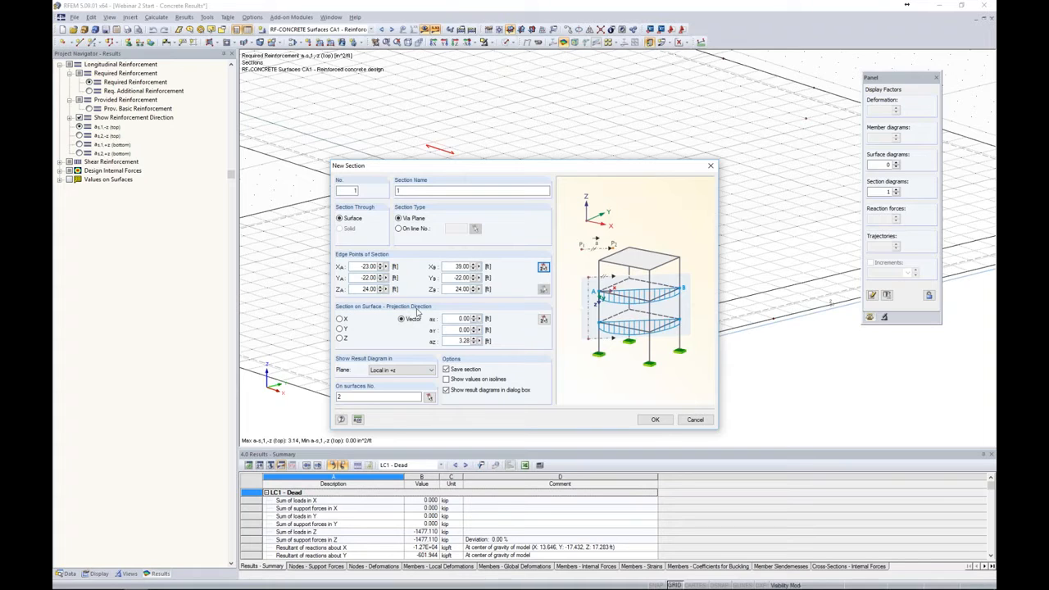
# Create the section with projection direction Z and add the a-s,2,-z (top) curve to its result diagrams
pyautogui.click(340, 318)
pyautogui.click(340, 338)
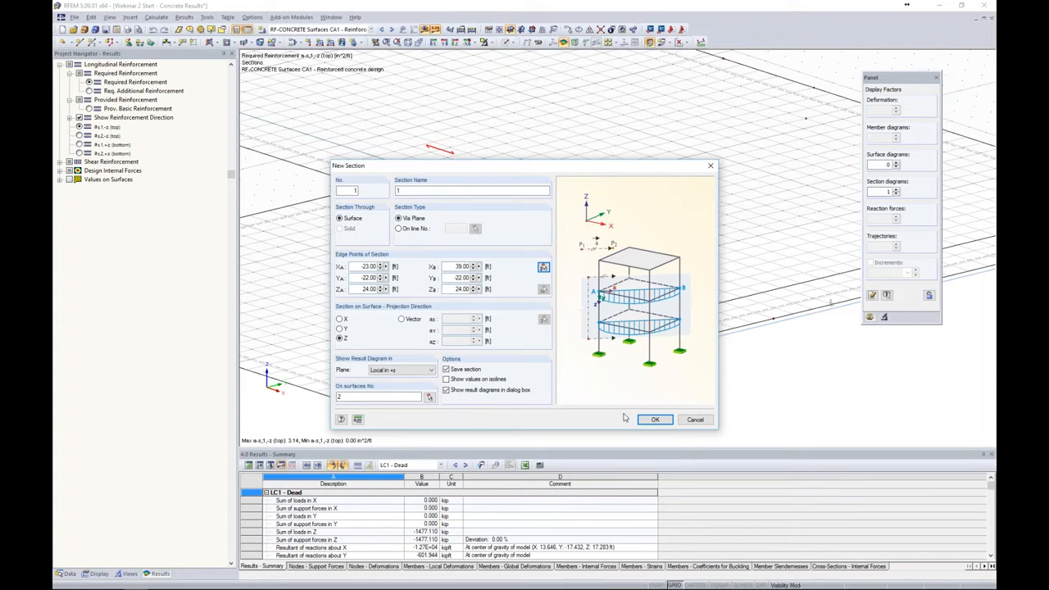
pyautogui.click(654, 419)
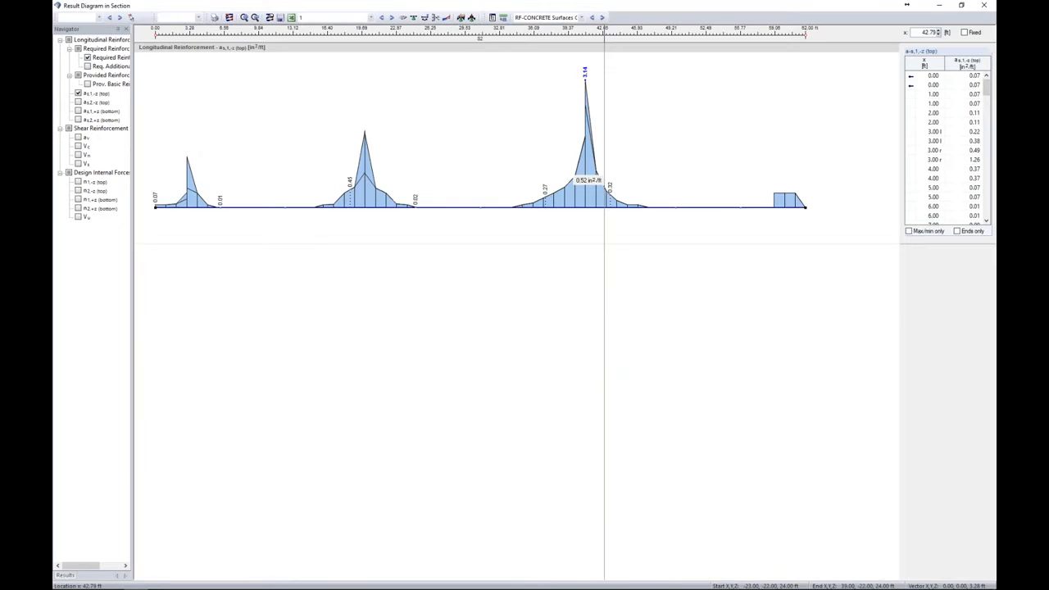
pyautogui.click(78, 102)
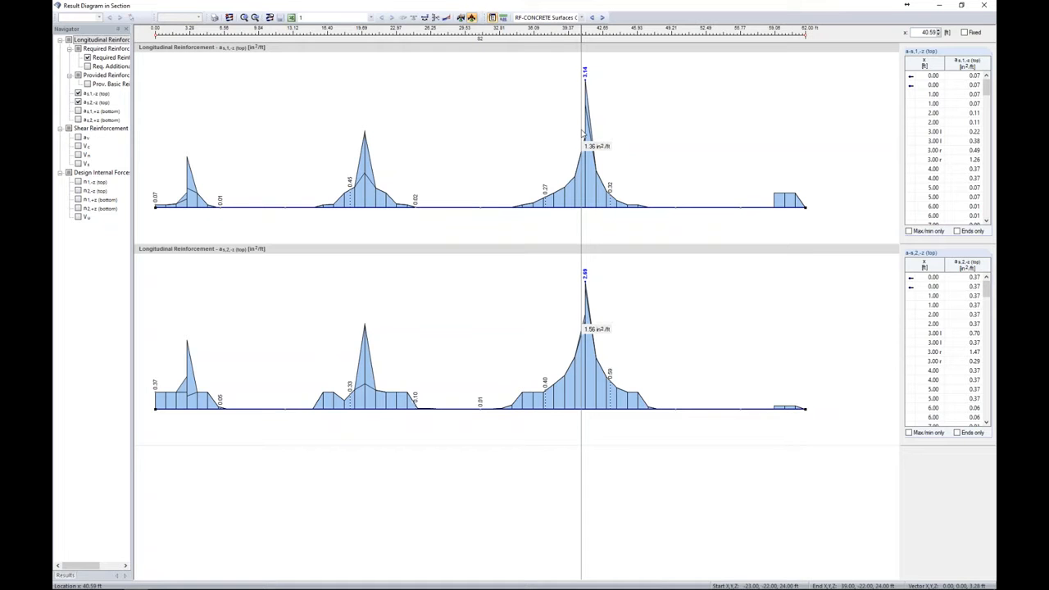
pyautogui.click(984, 7)
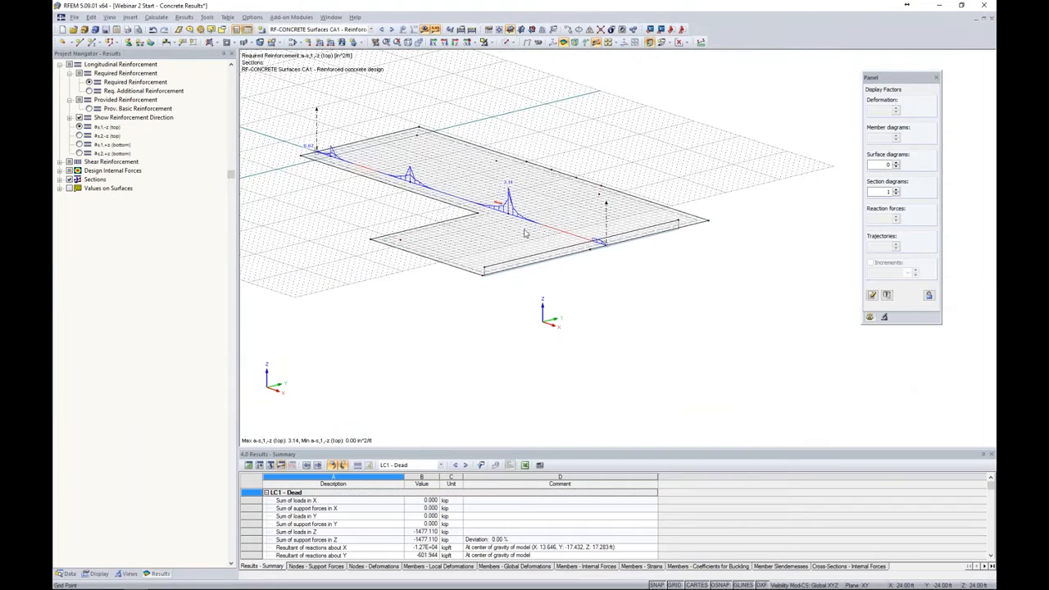
# Hide the grid around the slab and reopen the result diagrams of the section along the column line
pyautogui.moveTo(524, 234); pyautogui.dragTo(594, 287, button='middle')
pyautogui.click(676, 584)
pyautogui.scroll(2, 477, 239)
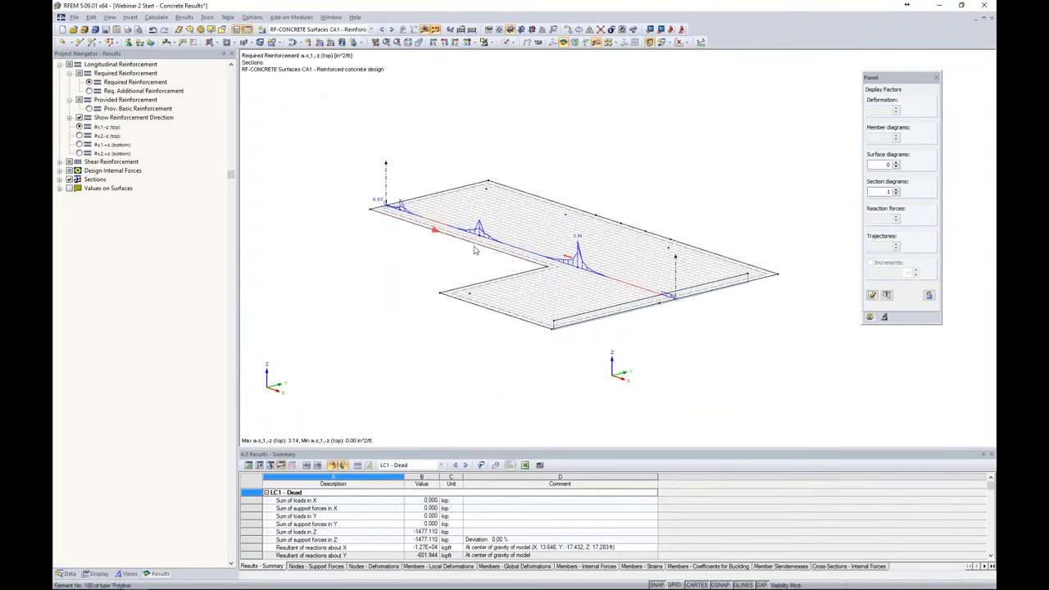
pyautogui.rightClick(359, 160)
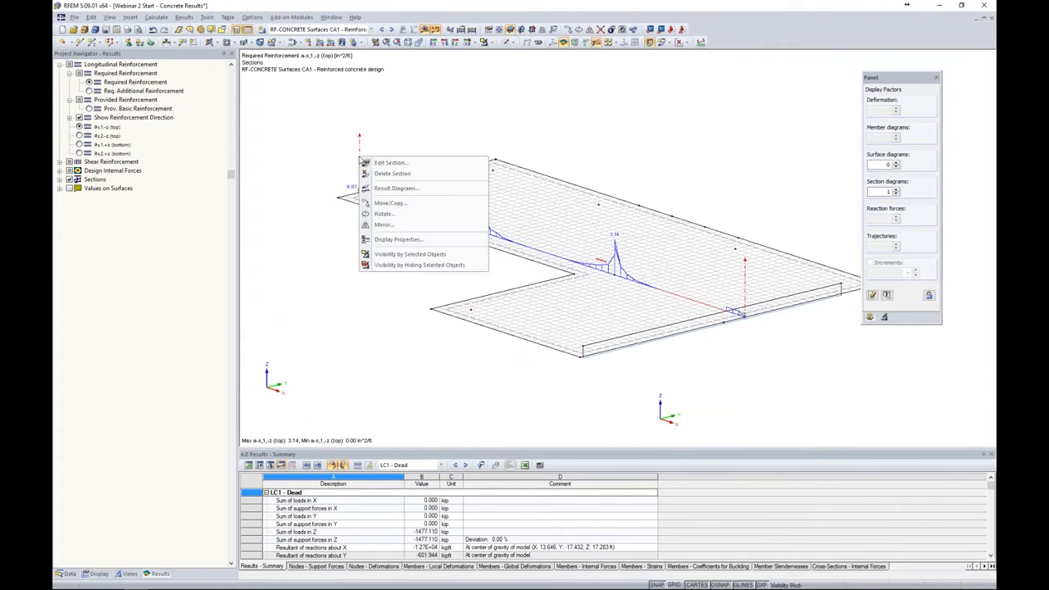
pyautogui.click(383, 191)
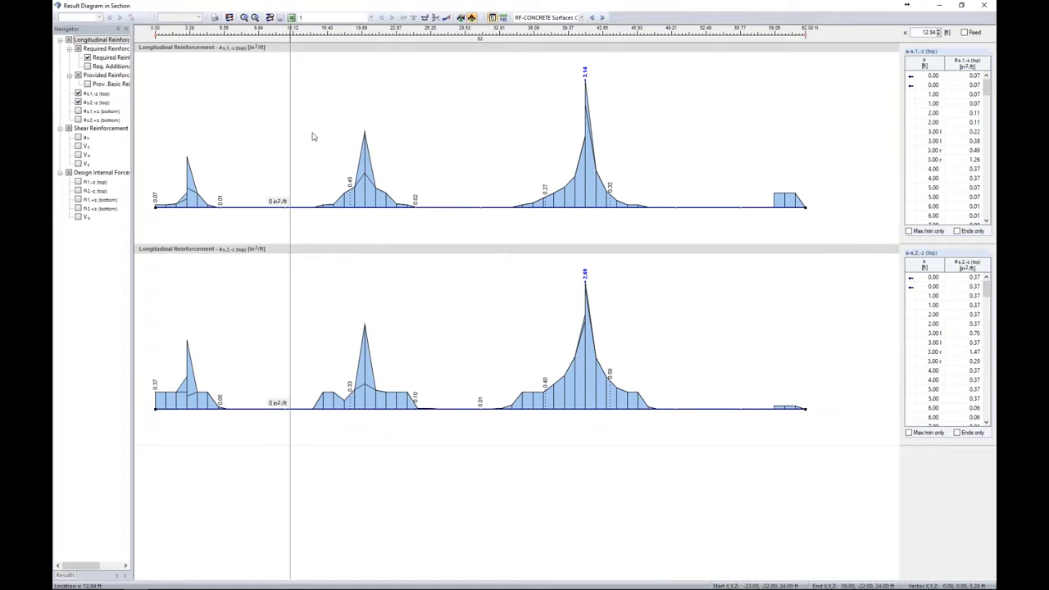
# Define the first smooth range of the section's result diagrams from 2 to 4 ft, around the first peak
pyautogui.click(461, 18)
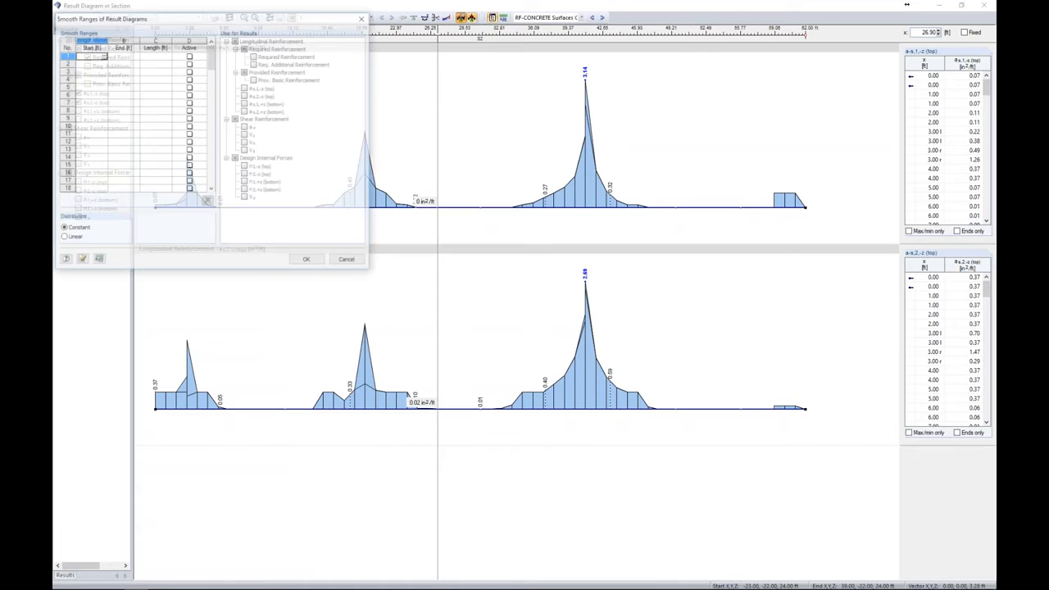
pyautogui.moveTo(302, 20); pyautogui.dragTo(721, 112)
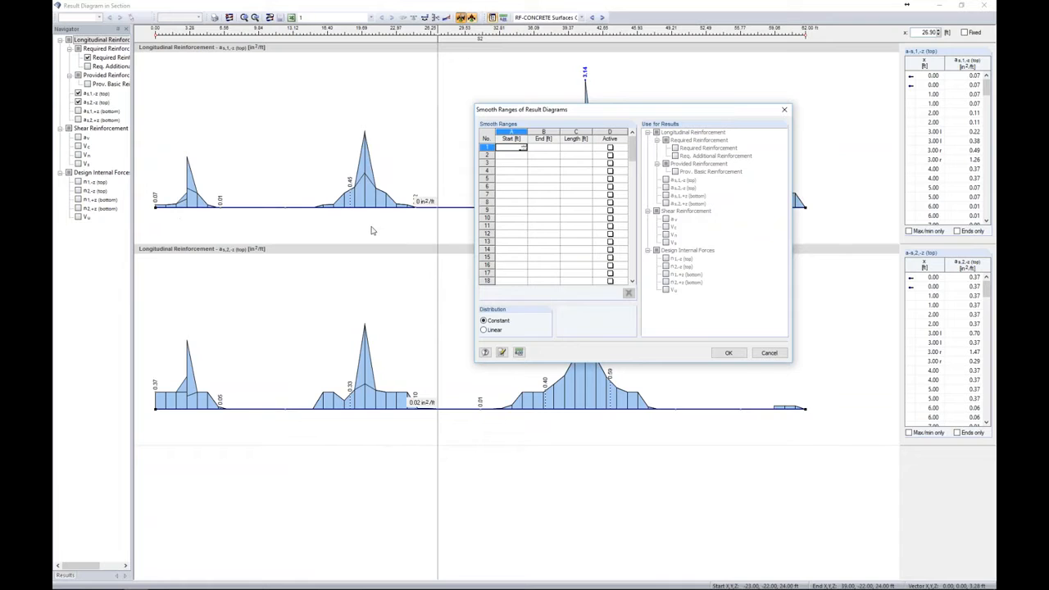
pyautogui.moveTo(544, 110); pyautogui.dragTo(602, 225)
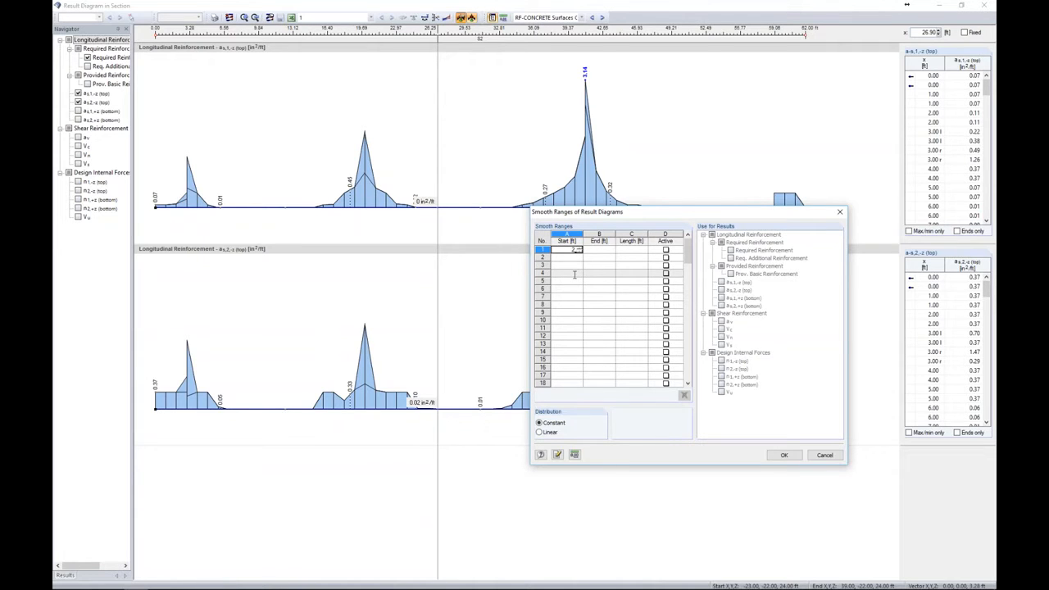
pyautogui.press('Tab')
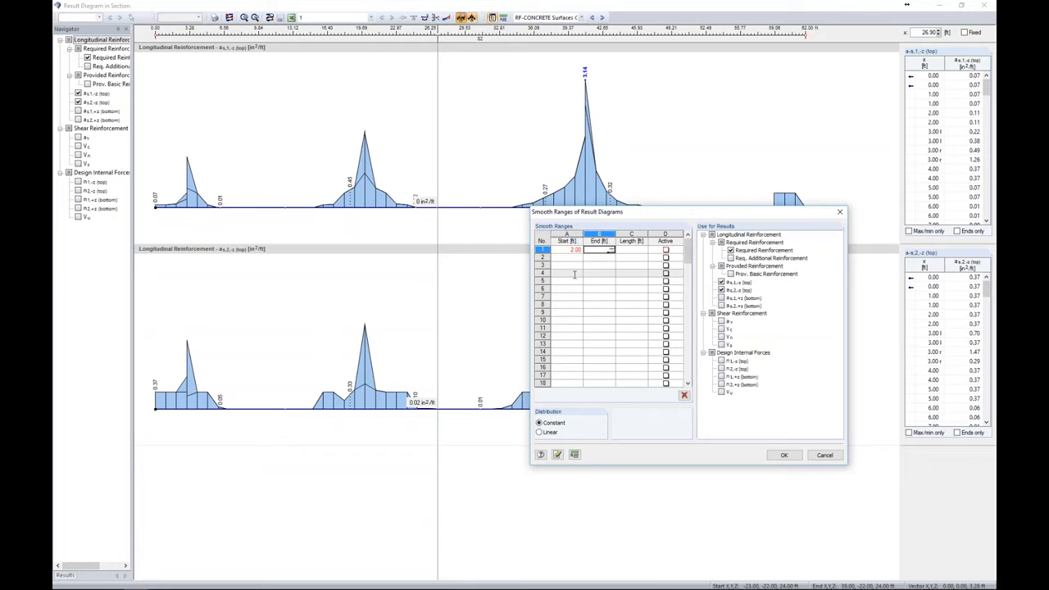
pyautogui.press('Tab')
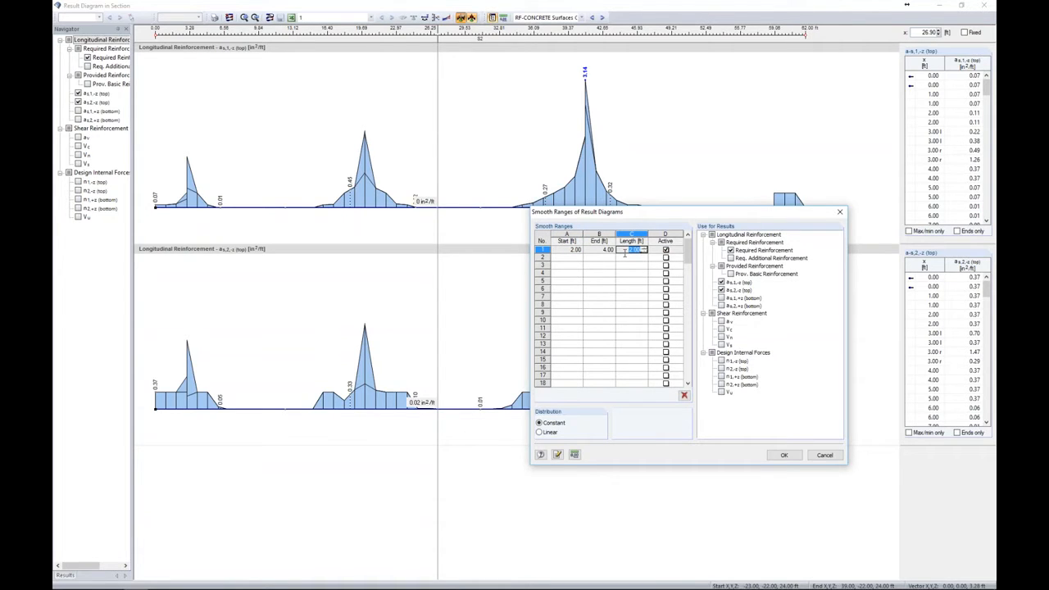
# Add a second smooth range from 19 to 21 ft, around the middle reinforcement peak
pyautogui.click(578, 257)
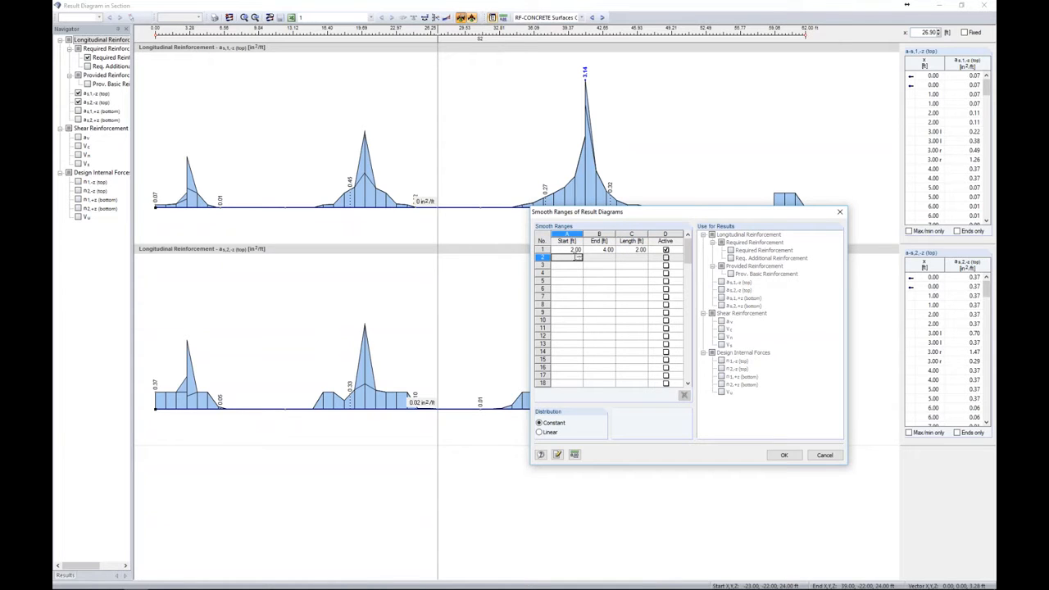
pyautogui.press('Tab')
pyautogui.write('21')
pyautogui.press('Return')
pyautogui.press('Left')
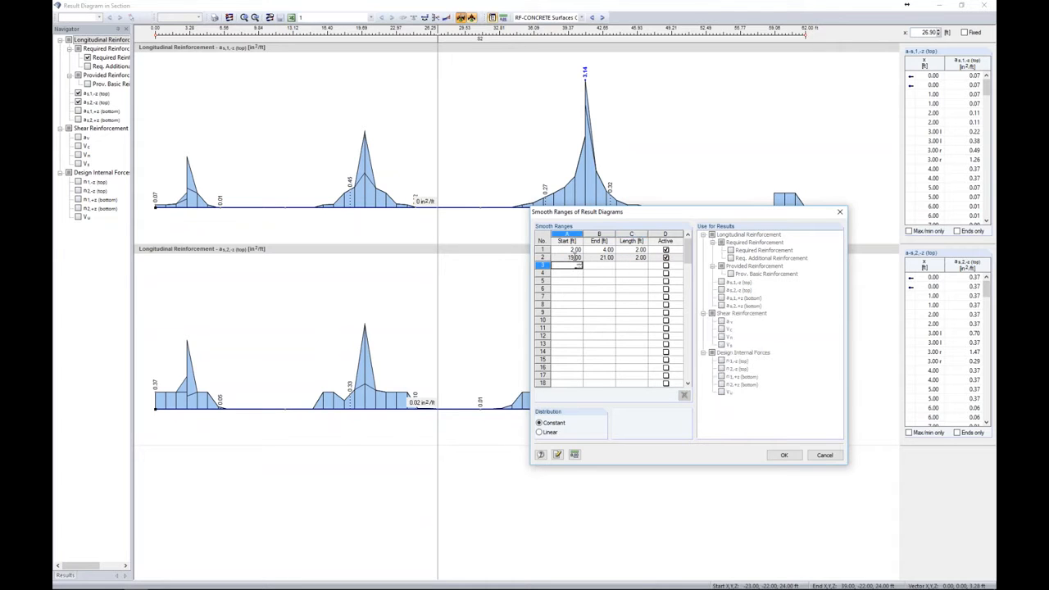
# Add a third smooth range from 40 to 42 ft, around the highest reinforcement peak
pyautogui.write('40')
pyautogui.press('Tab')
pyautogui.write('42')
pyautogui.press('Tab')
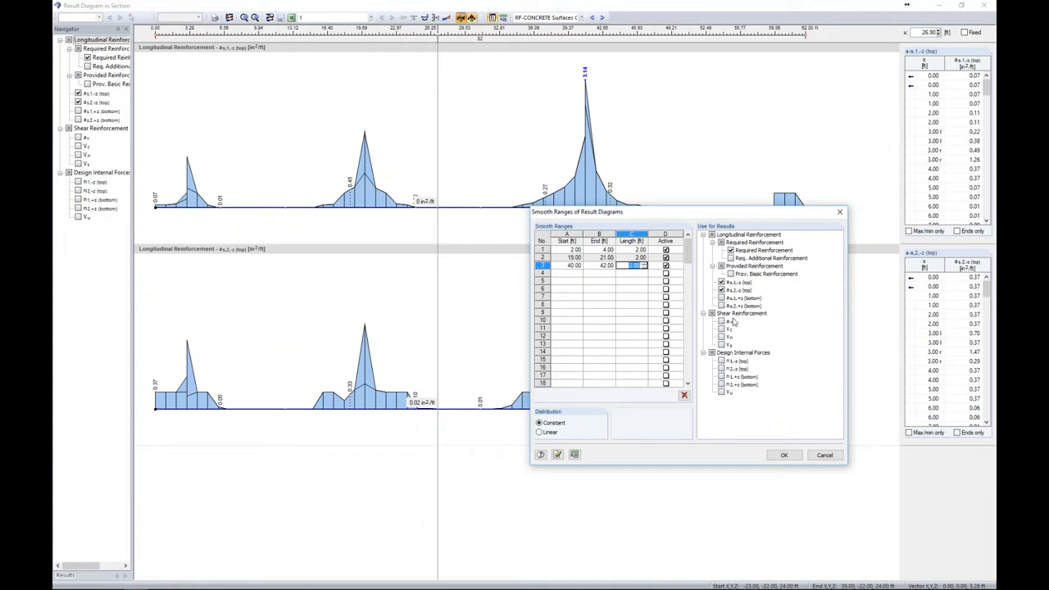
# Apply the three smooth ranges and display only the section's mx and my moment diagrams for CO2: 1.2D + 1.6L
pyautogui.click(786, 455)
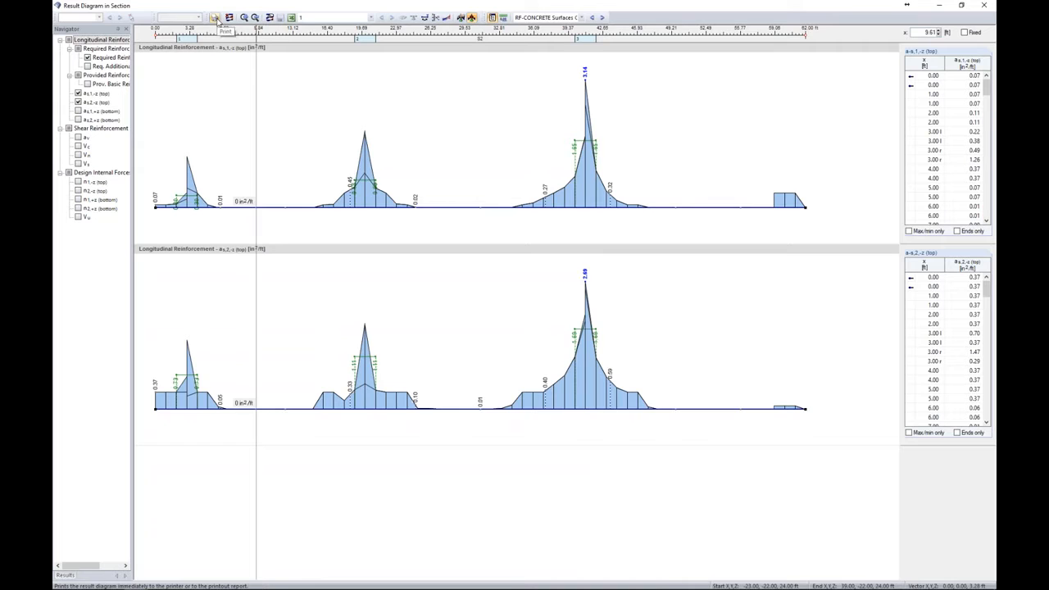
pyautogui.click(581, 17)
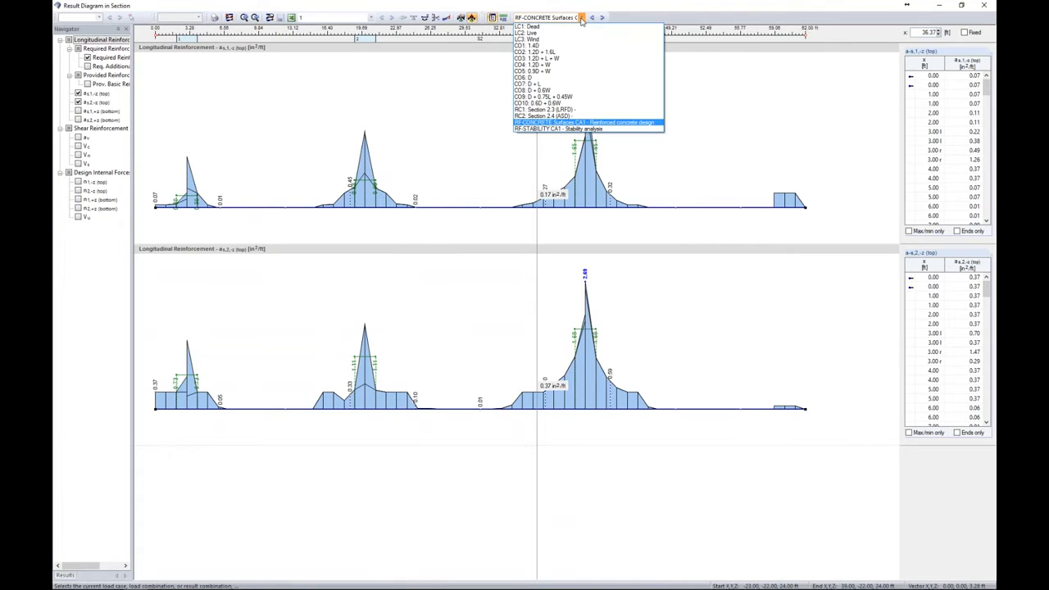
pyautogui.click(555, 53)
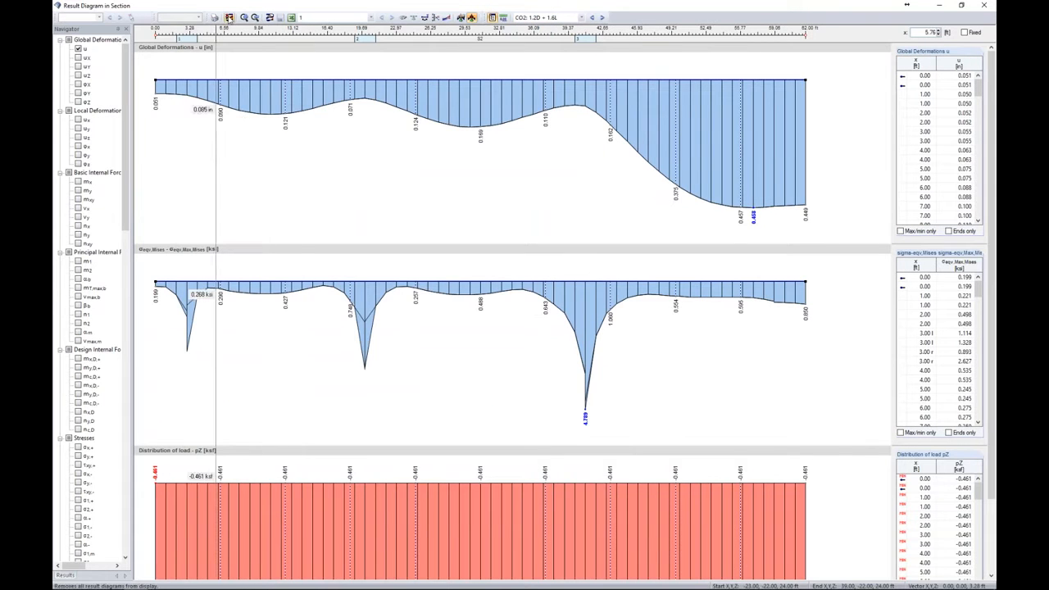
pyautogui.click(230, 17)
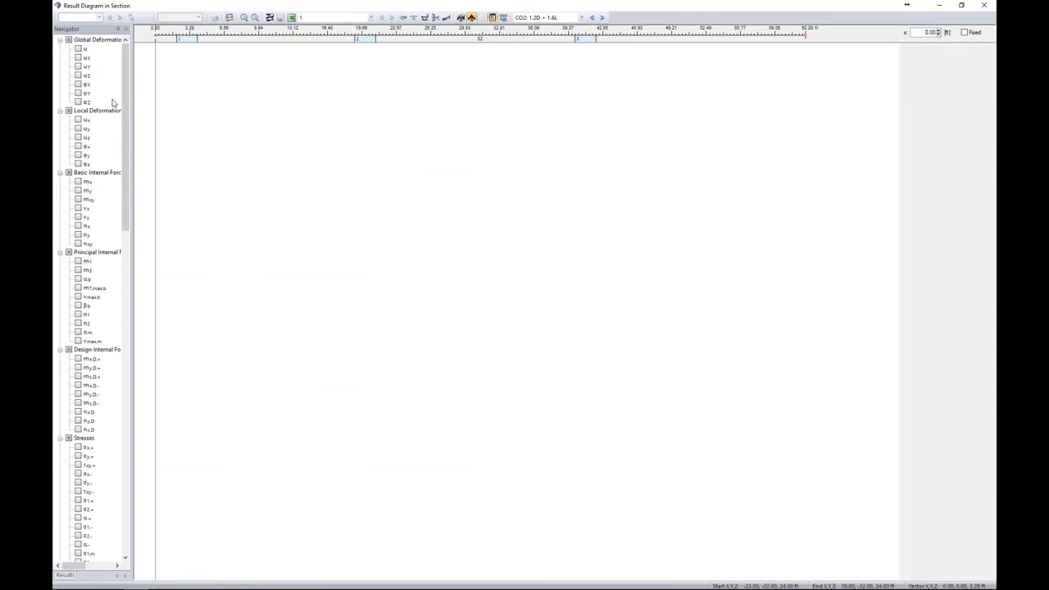
pyautogui.click(78, 181)
pyautogui.click(78, 190)
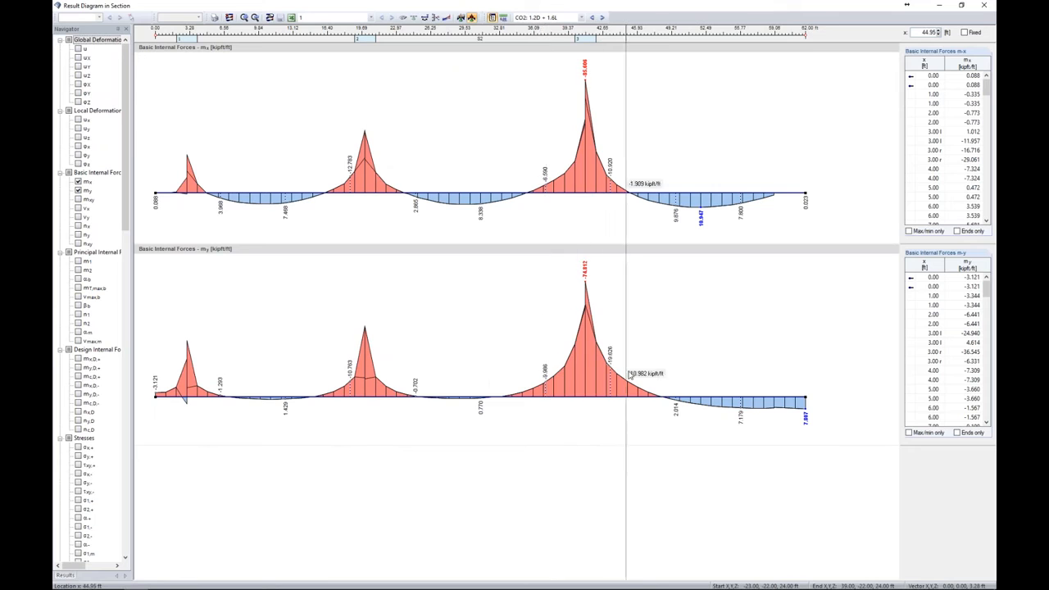
# Apply all three smooth ranges to the basic internal forces mx and my of the section
pyautogui.click(460, 17)
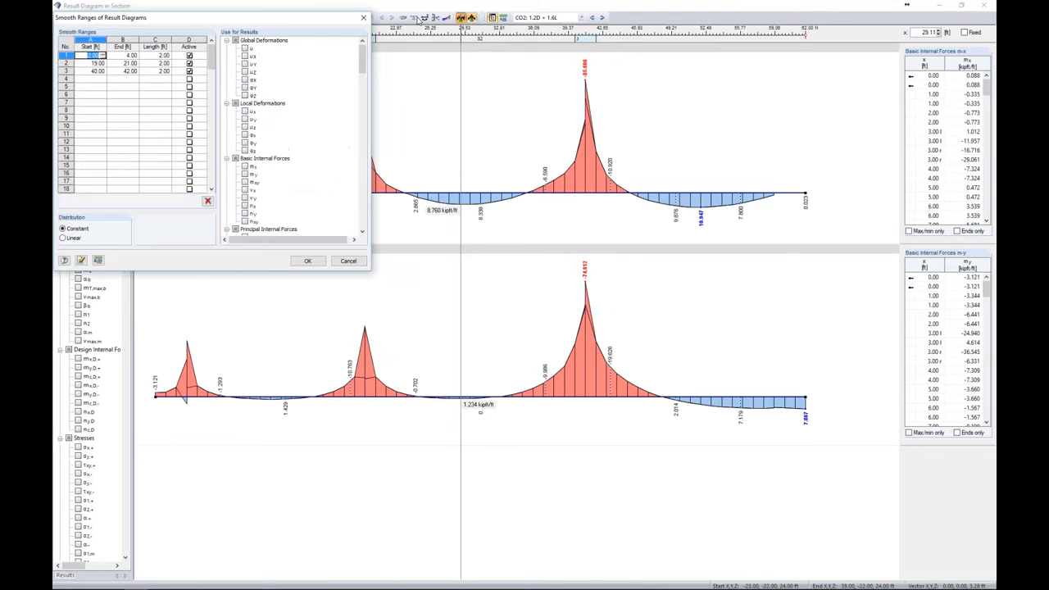
pyautogui.click(244, 166)
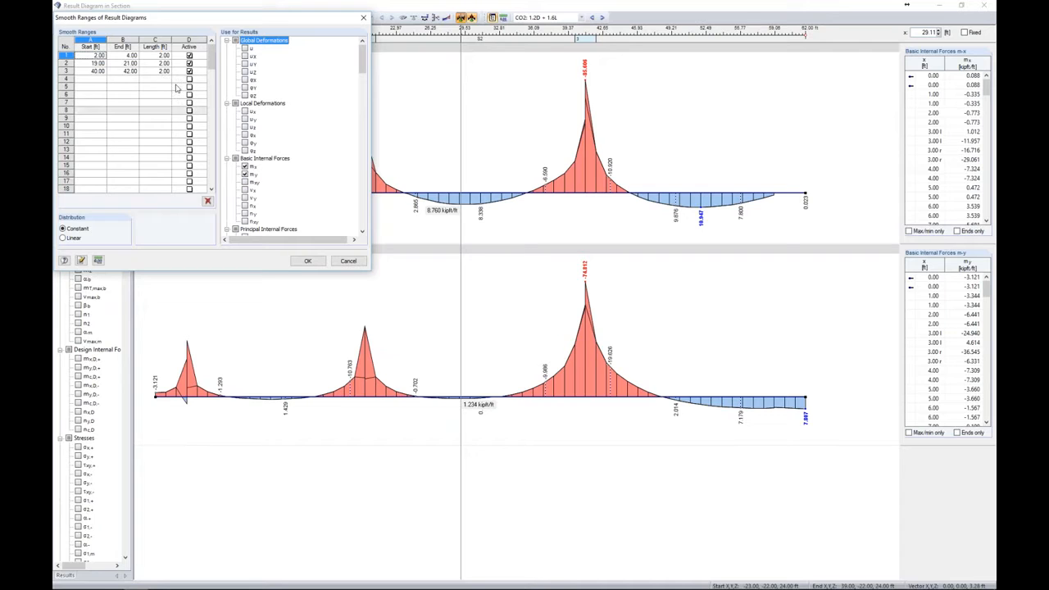
pyautogui.click(123, 63)
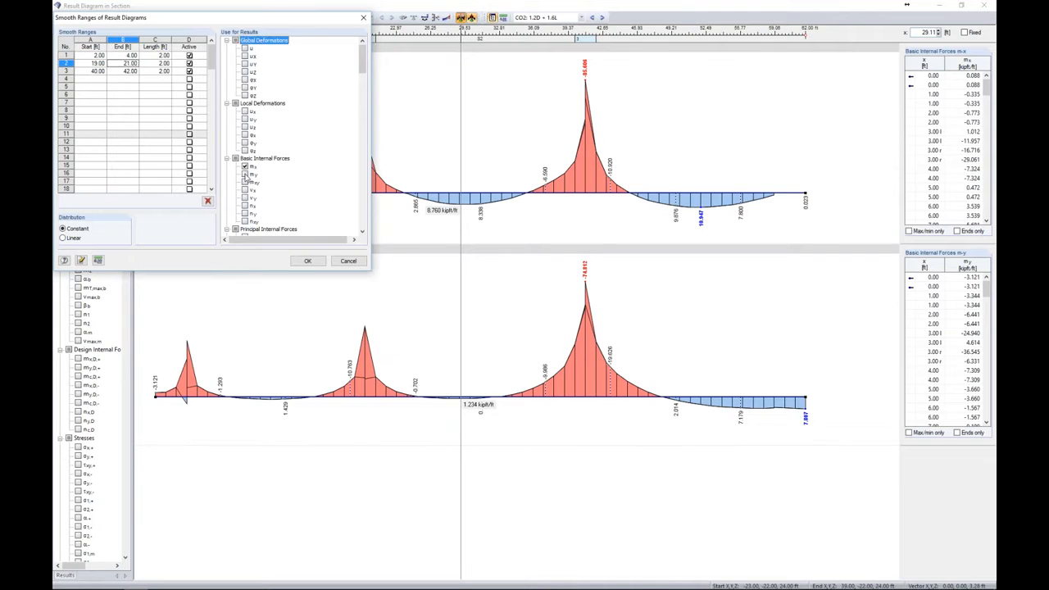
pyautogui.click(123, 71)
pyautogui.click(244, 166)
pyautogui.click(244, 174)
pyautogui.click(308, 260)
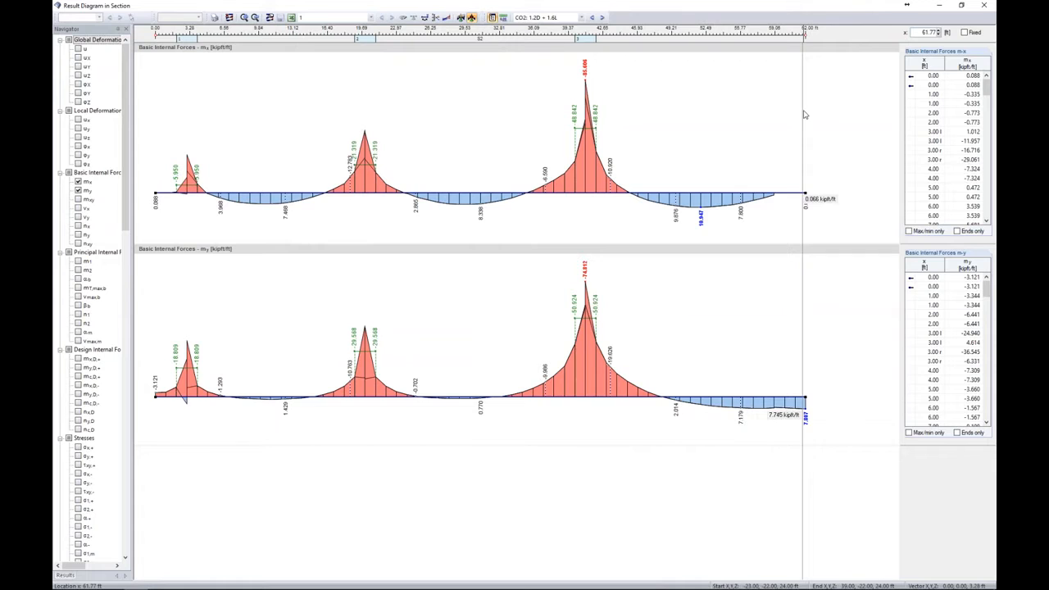
# Switch the section diagrams back to RF-CONCRETE Surfaces CA1 with top reinforcement as,2,-z added, and close the result diagrams
pyautogui.click(579, 18)
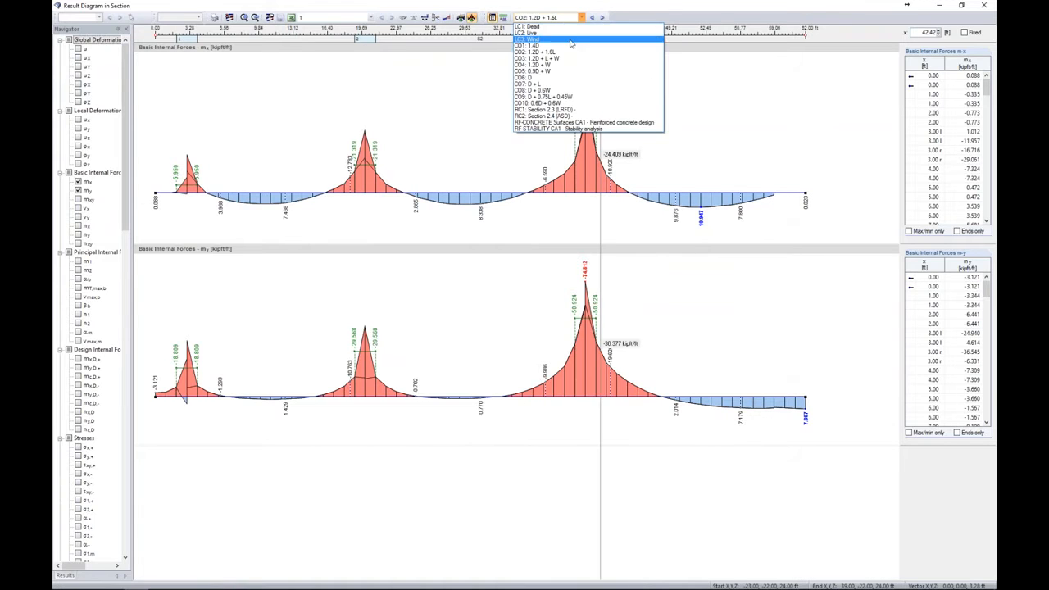
pyautogui.click(569, 124)
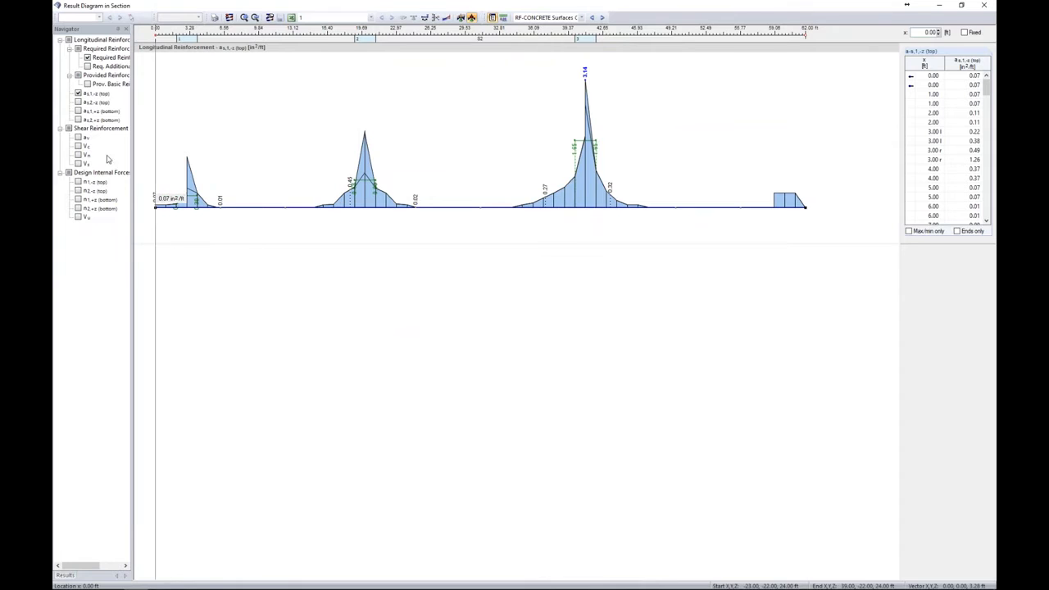
pyautogui.click(77, 102)
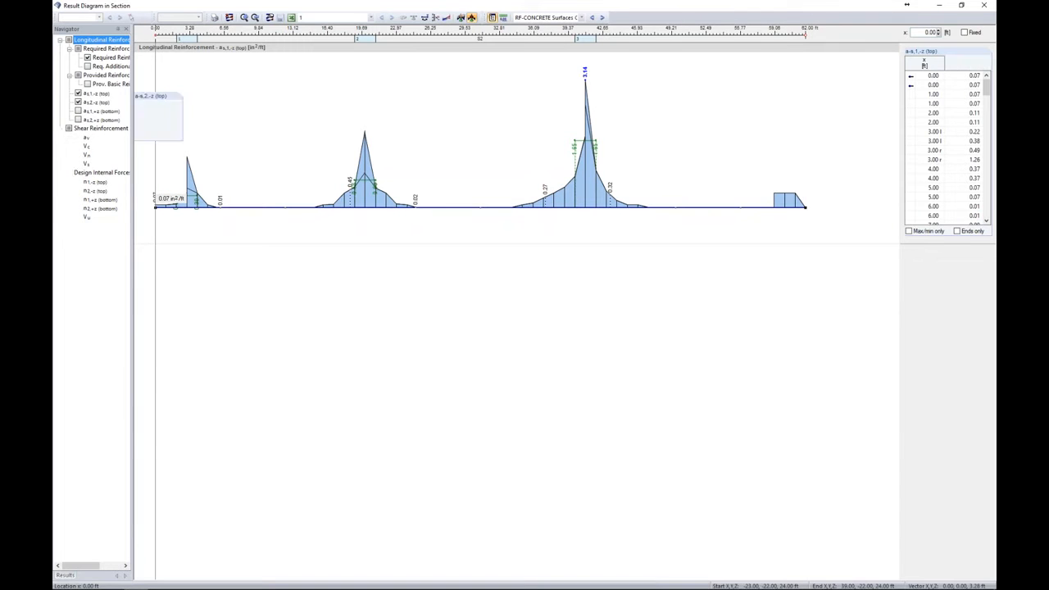
pyautogui.click(983, 5)
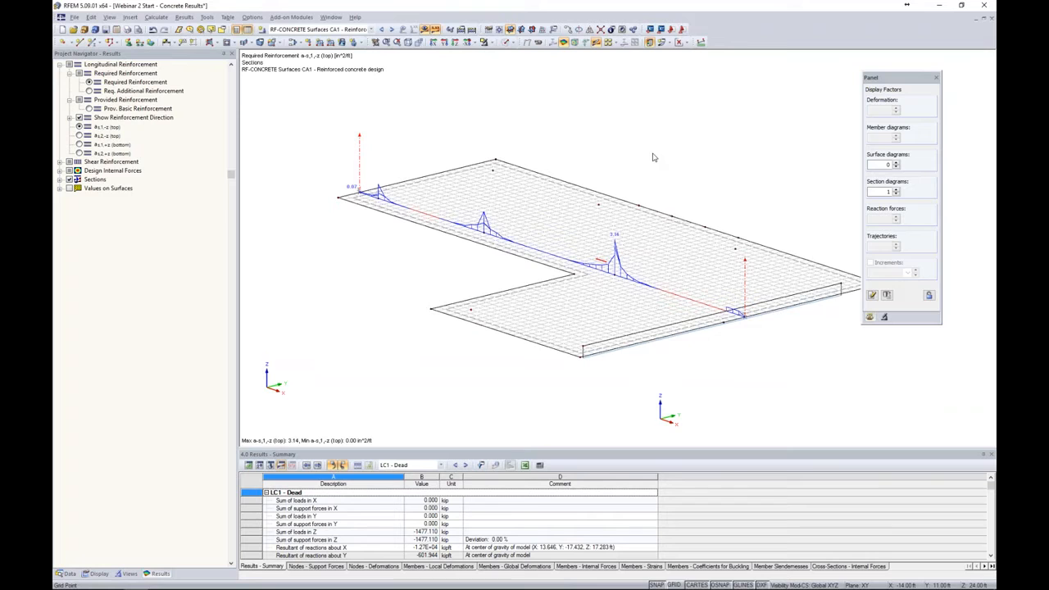
# Copy the section with its reinforcement diagram from the first column line to the parallel column line across the slab
pyautogui.moveTo(463, 103); pyautogui.dragTo(510, 124, button='middle')
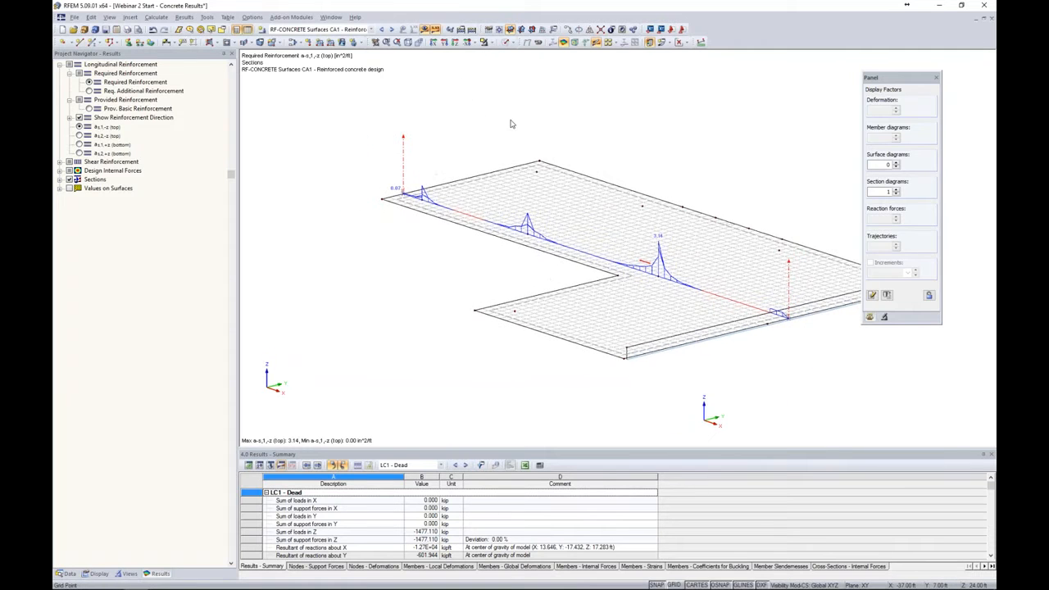
pyautogui.moveTo(563, 147); pyautogui.dragTo(522, 143, button='middle')
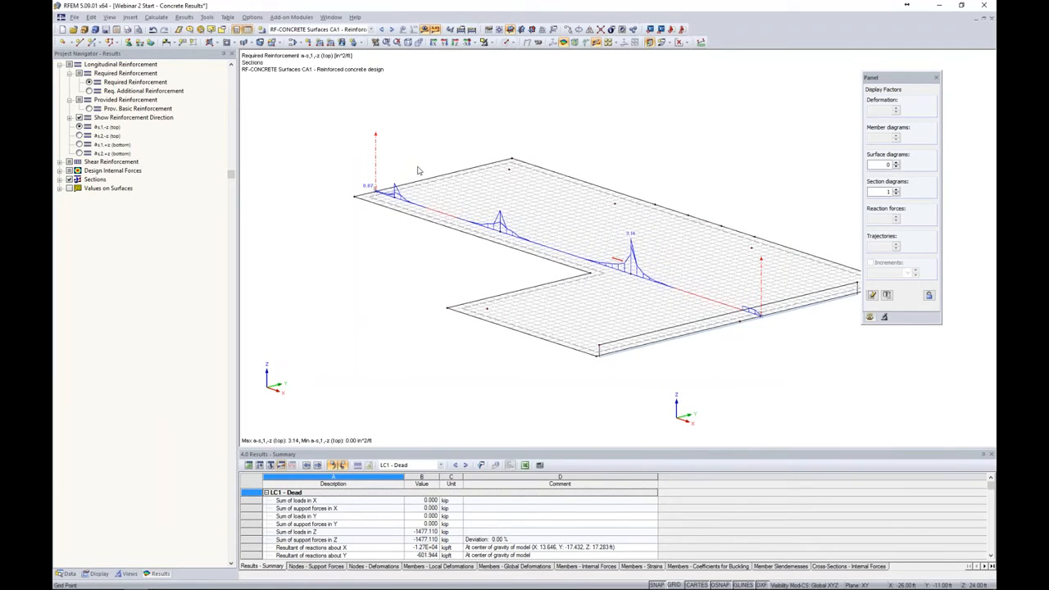
pyautogui.scroll(3, 417, 171)
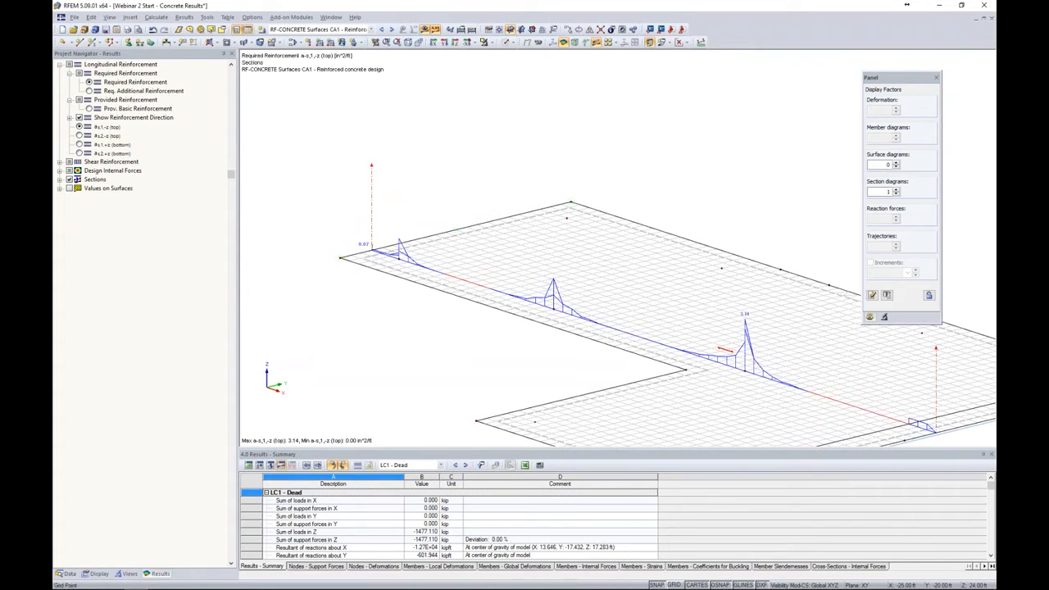
pyautogui.keyDown('ctrl'); pyautogui.moveTo(399, 259); pyautogui.dragTo(566, 218); pyautogui.keyUp('ctrl')
pyautogui.moveTo(681, 393); pyautogui.dragTo(562, 329, button='middle')
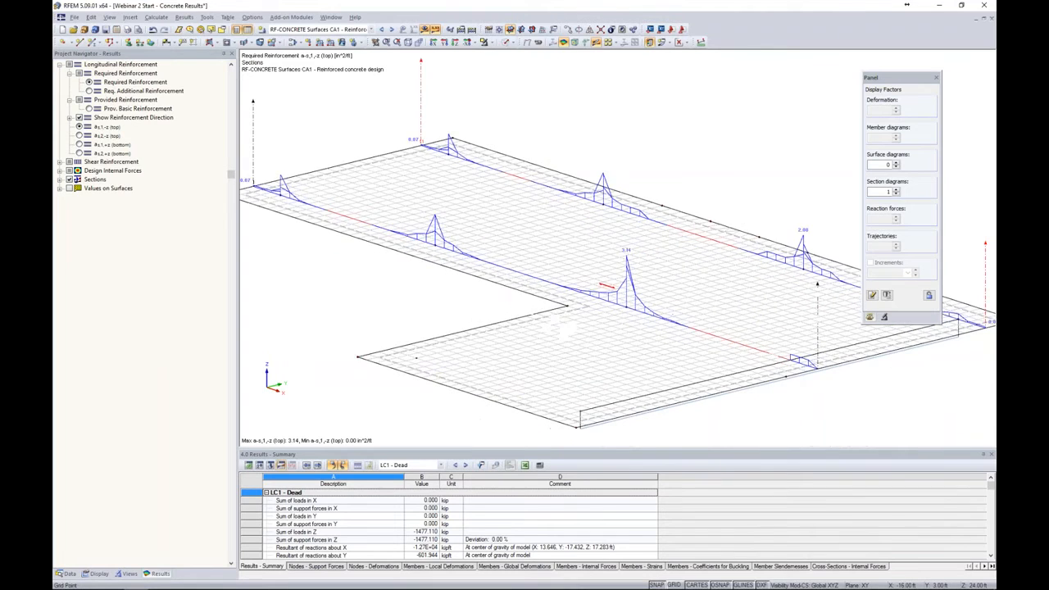
pyautogui.scroll(-2, 581, 164)
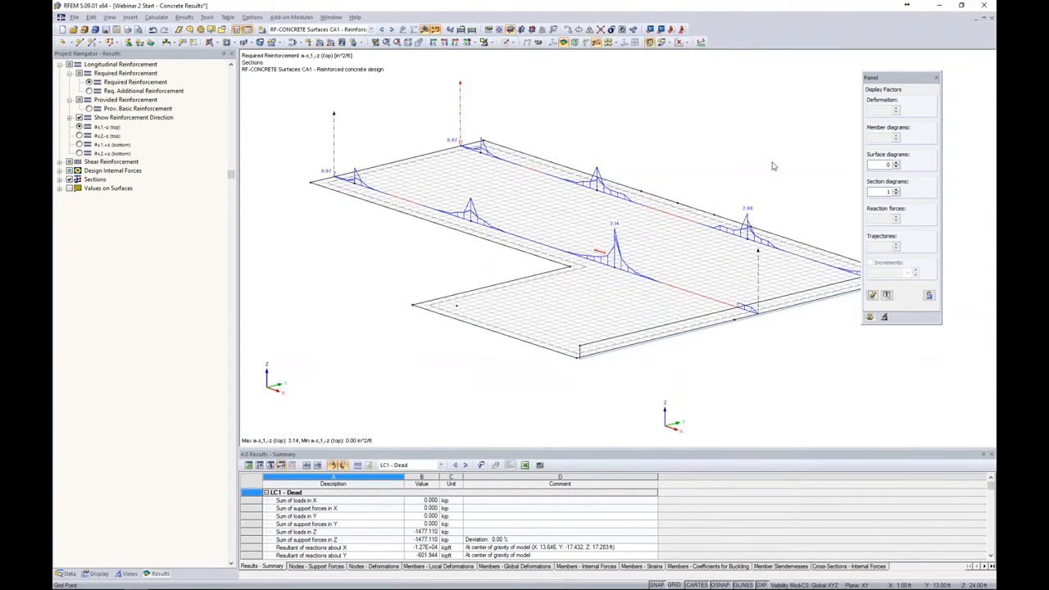
pyautogui.moveTo(679, 132)
pyautogui.mouseDown(button='middle')
pyautogui.moveTo(715, 143)
pyautogui.moveTo(681, 130)
pyautogui.mouseUp(button='middle')
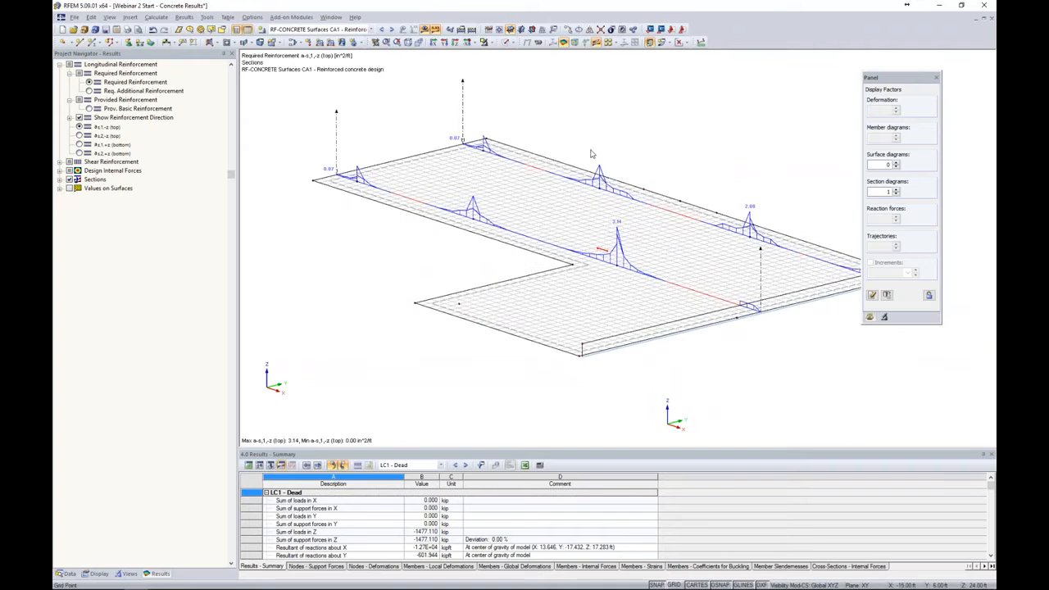
# Look up the model's sections in the project data and highlight the original and the copied section in turn
pyautogui.click(66, 574)
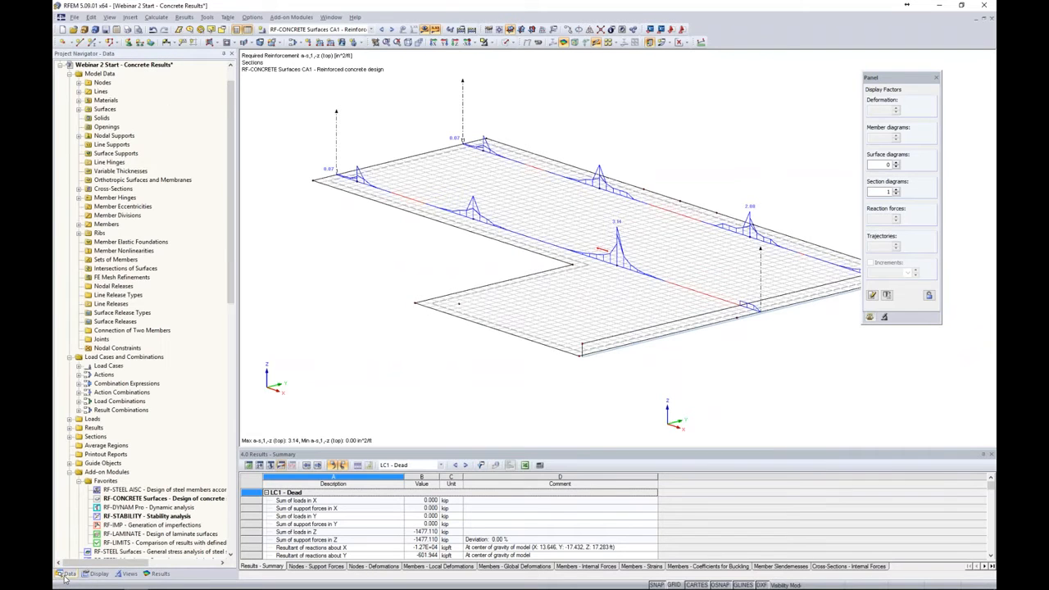
pyautogui.scroll(-4, 132, 436)
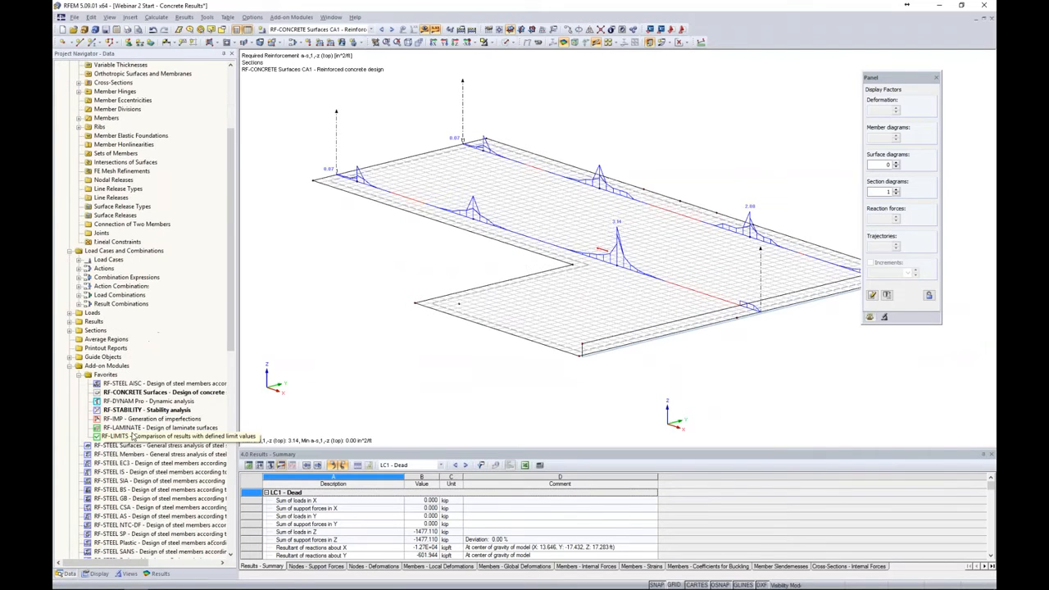
pyautogui.click(70, 332)
pyautogui.click(98, 339)
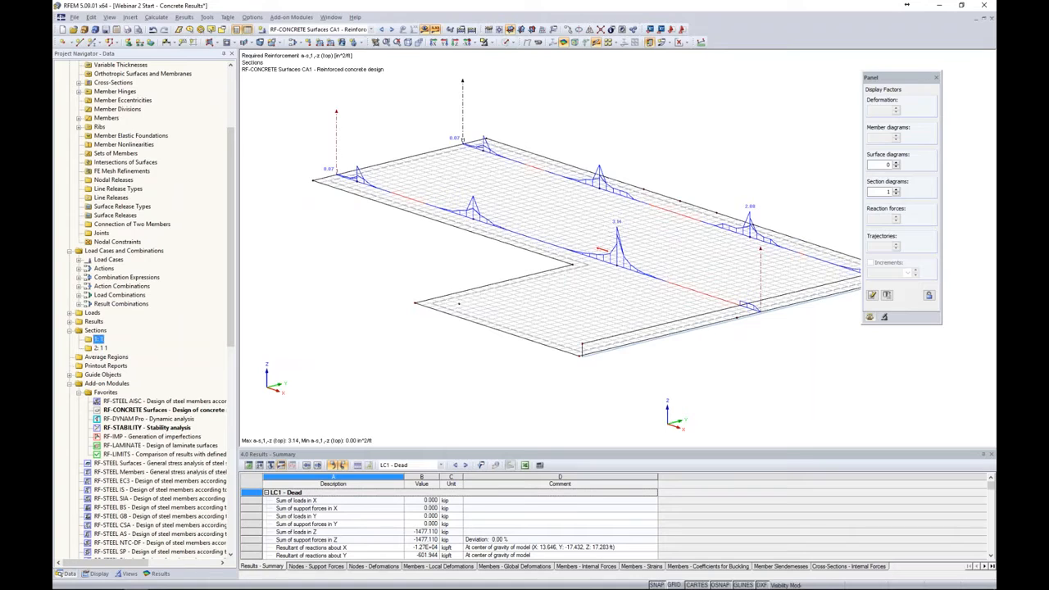
pyautogui.click(99, 348)
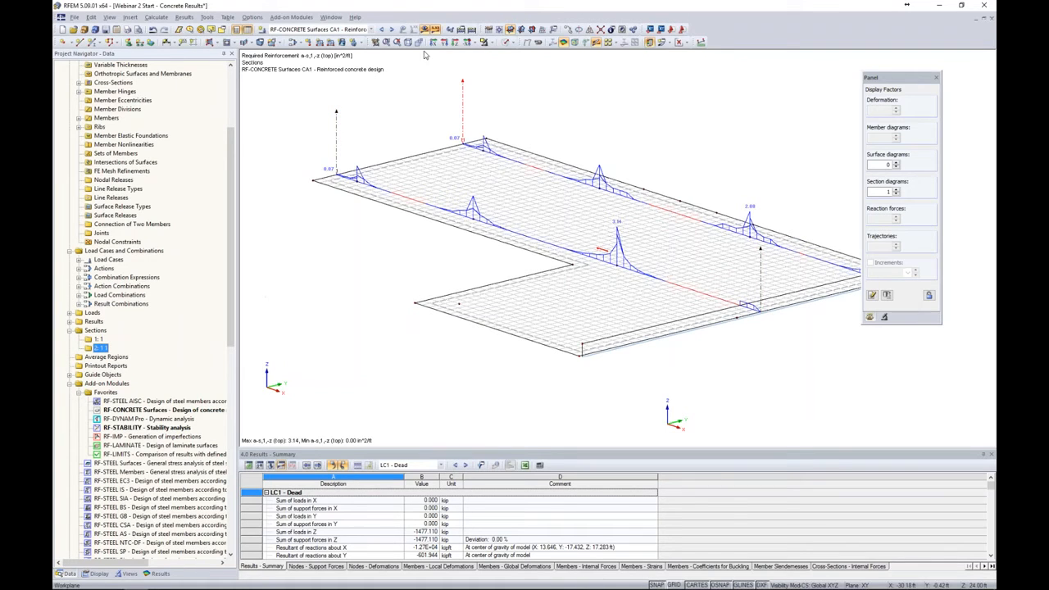
# Start a new average region and assign it to the top slab, surface 2
pyautogui.click(106, 358)
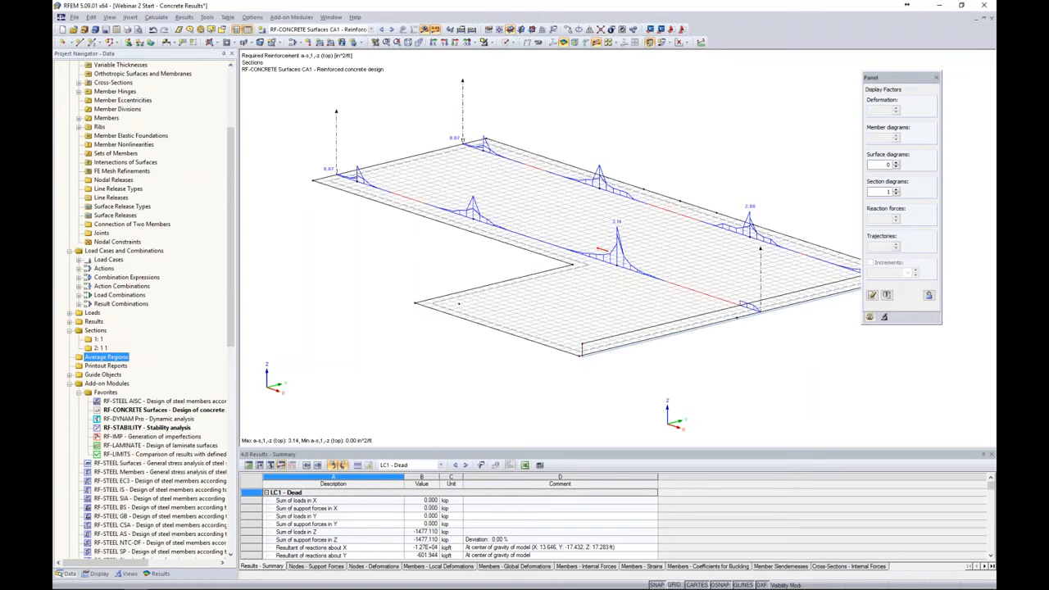
pyautogui.rightClick(108, 358)
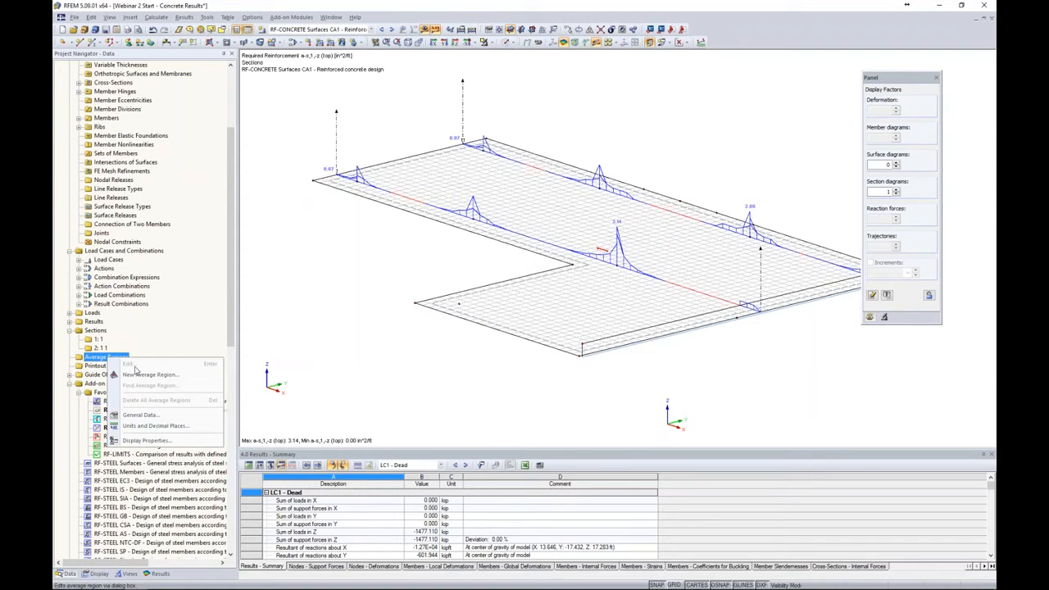
pyautogui.click(139, 375)
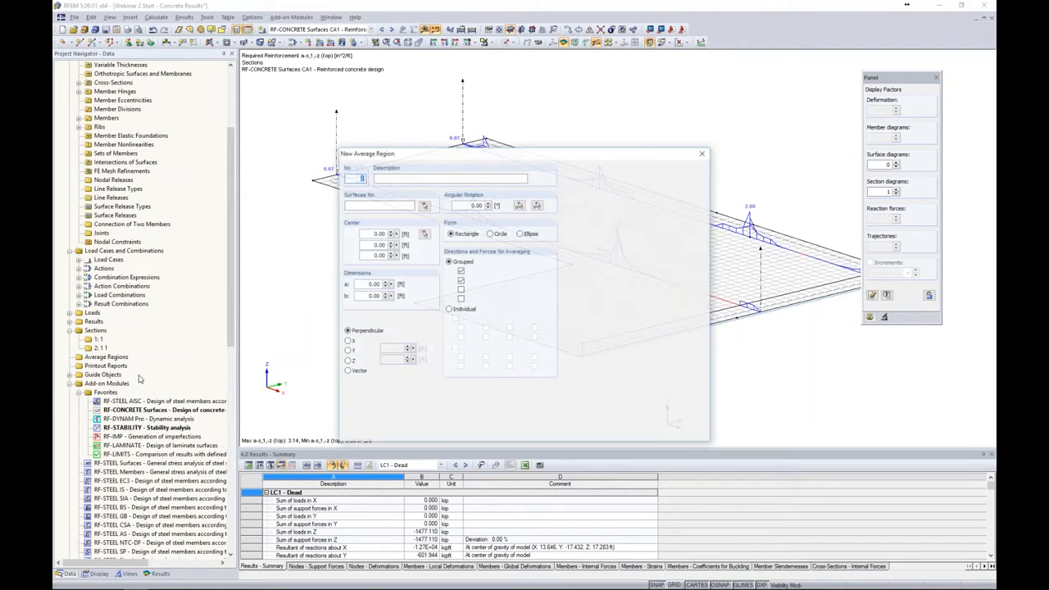
pyautogui.moveTo(526, 138); pyautogui.dragTo(551, 135)
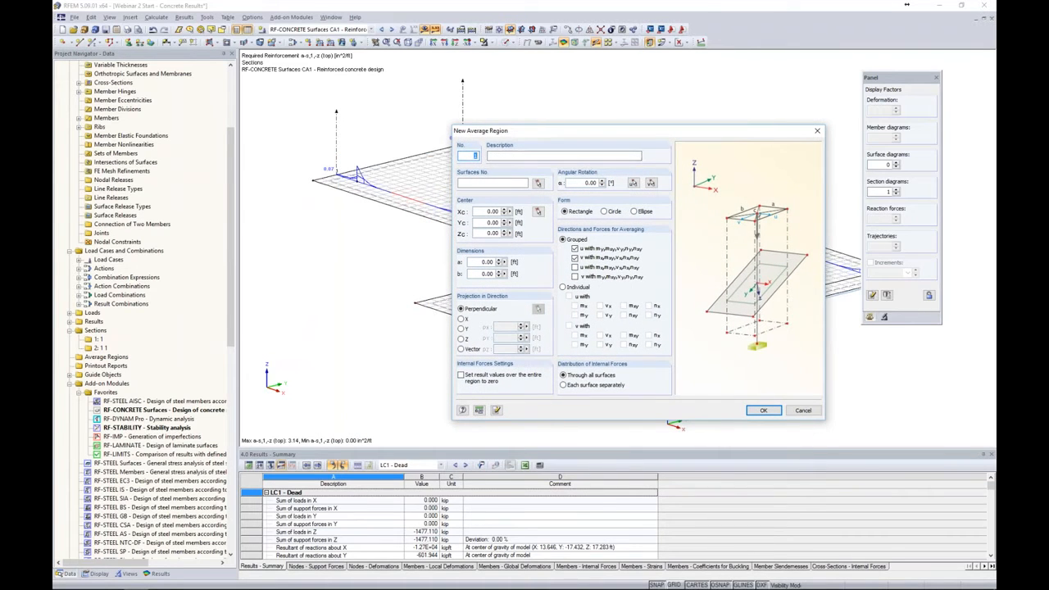
pyautogui.click(538, 182)
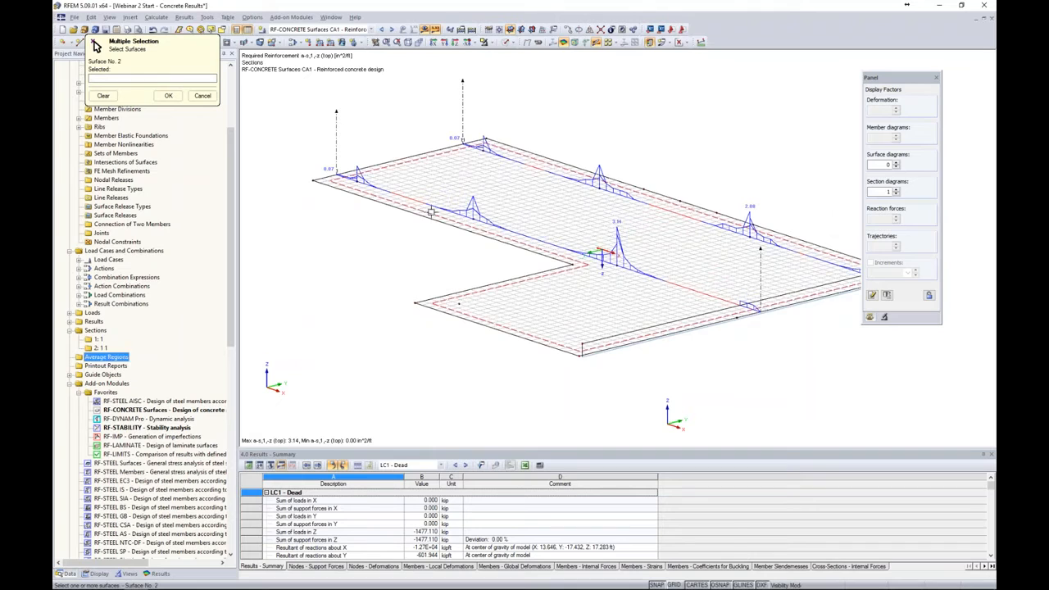
pyautogui.click(168, 95)
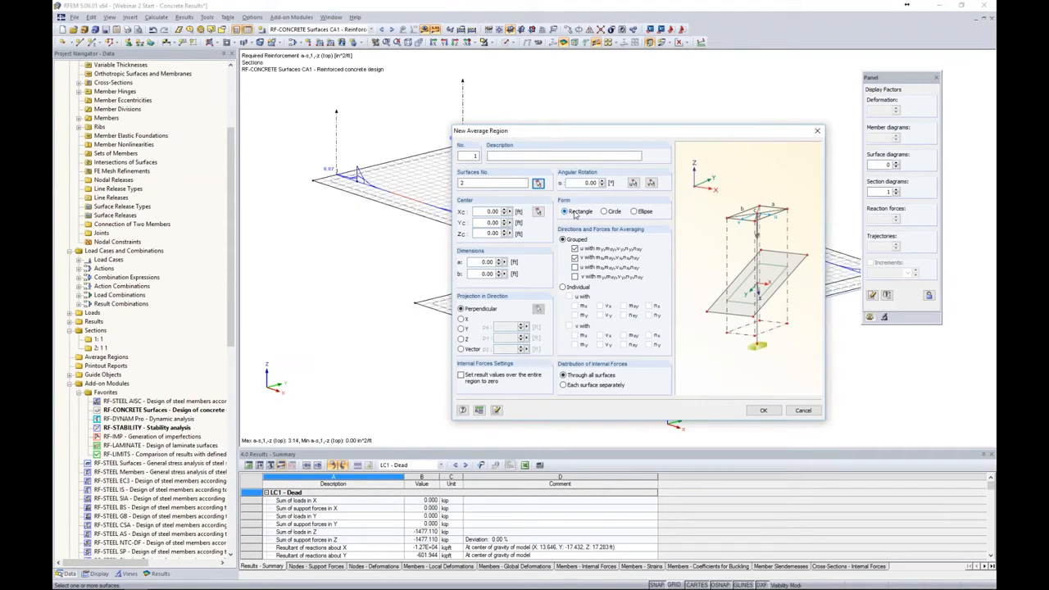
# Preview the circle and ellipse forms for the average region and return it to the rectangle form
pyautogui.click(607, 214)
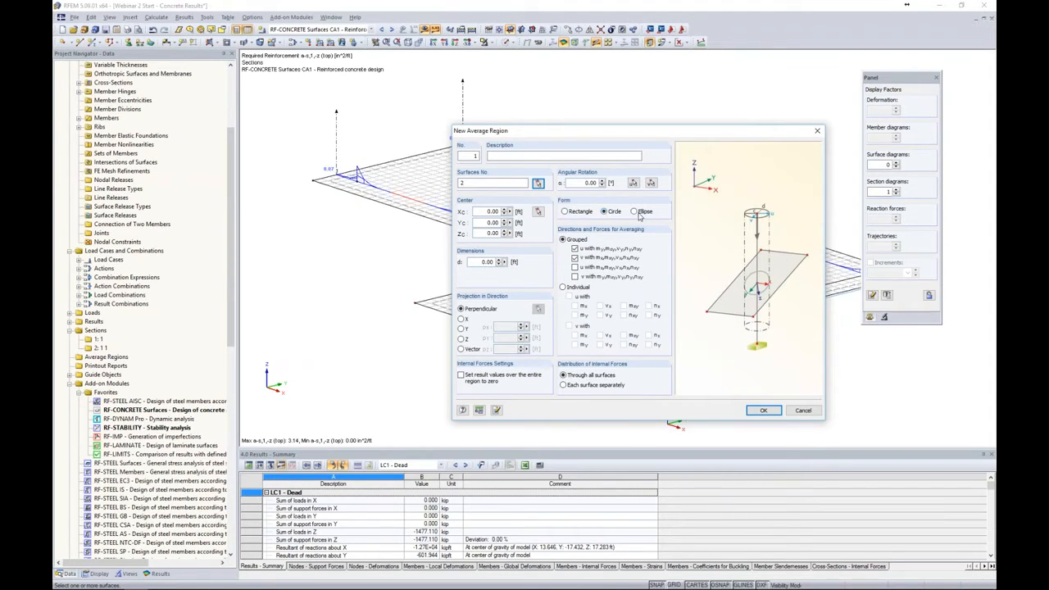
pyautogui.click(634, 211)
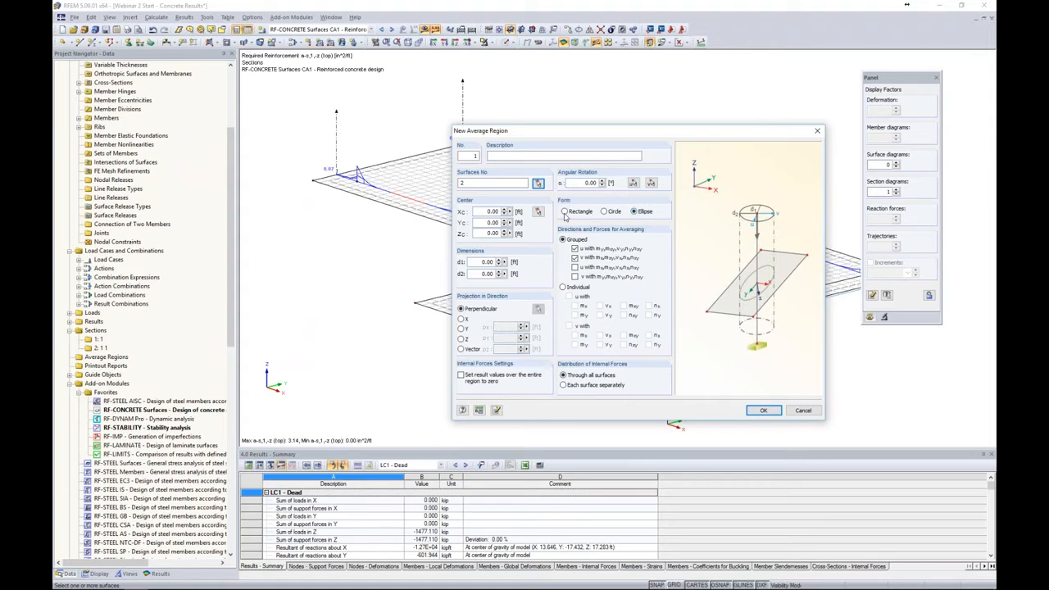
pyautogui.click(565, 212)
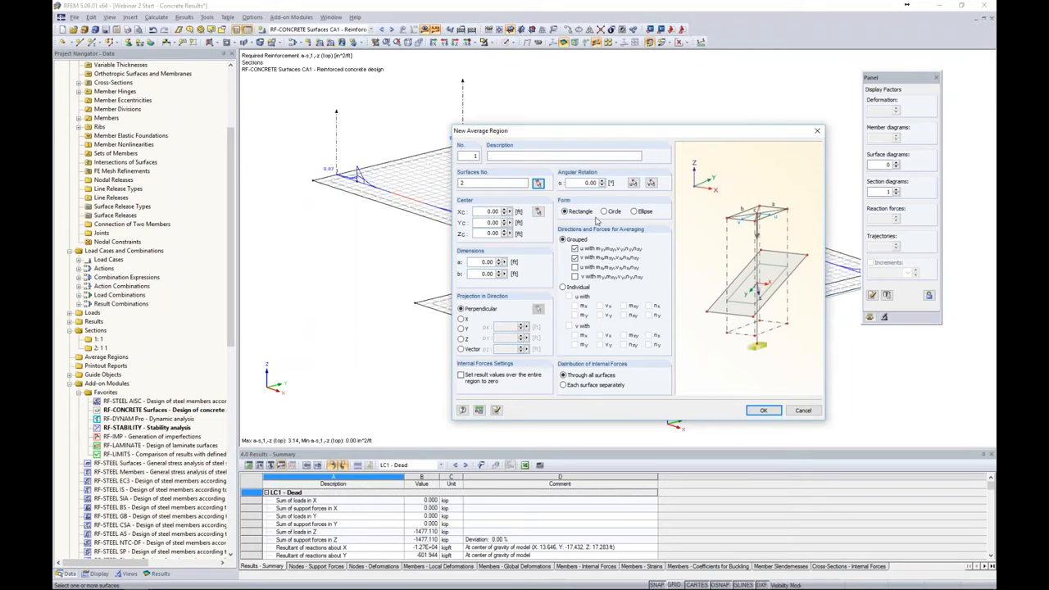
pyautogui.click(603, 212)
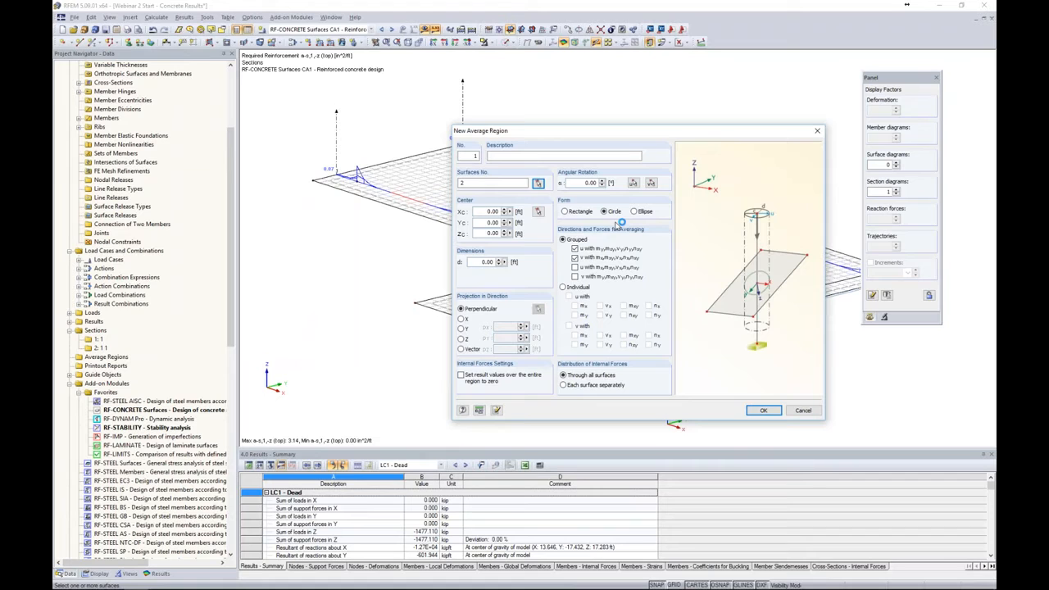
pyautogui.click(565, 211)
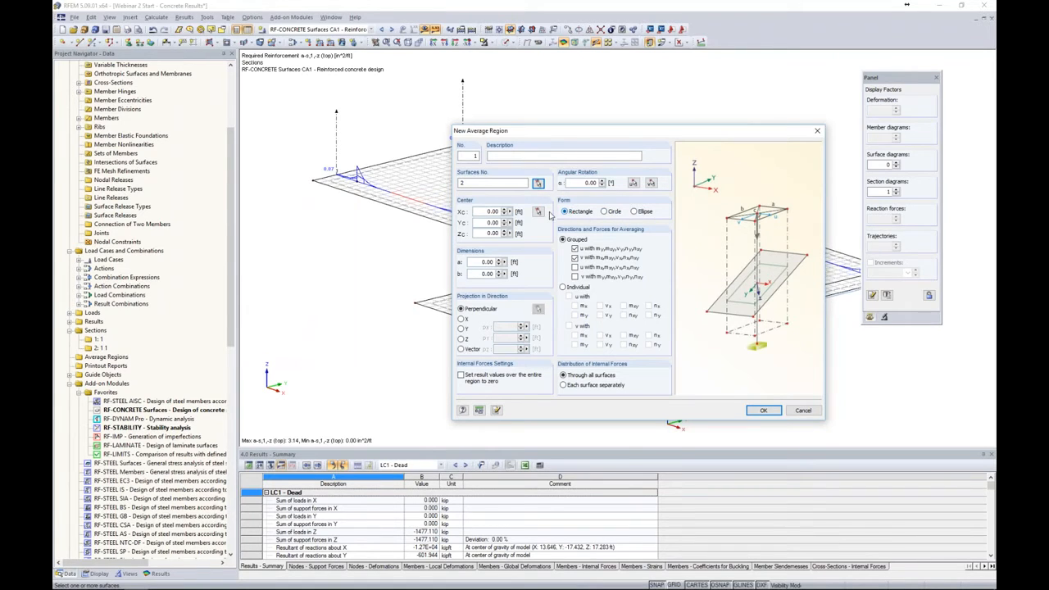
# Center the average region on the slab's first column node at -20, -22, 24 ft and set both dimensions to 2 ft
pyautogui.click(539, 213)
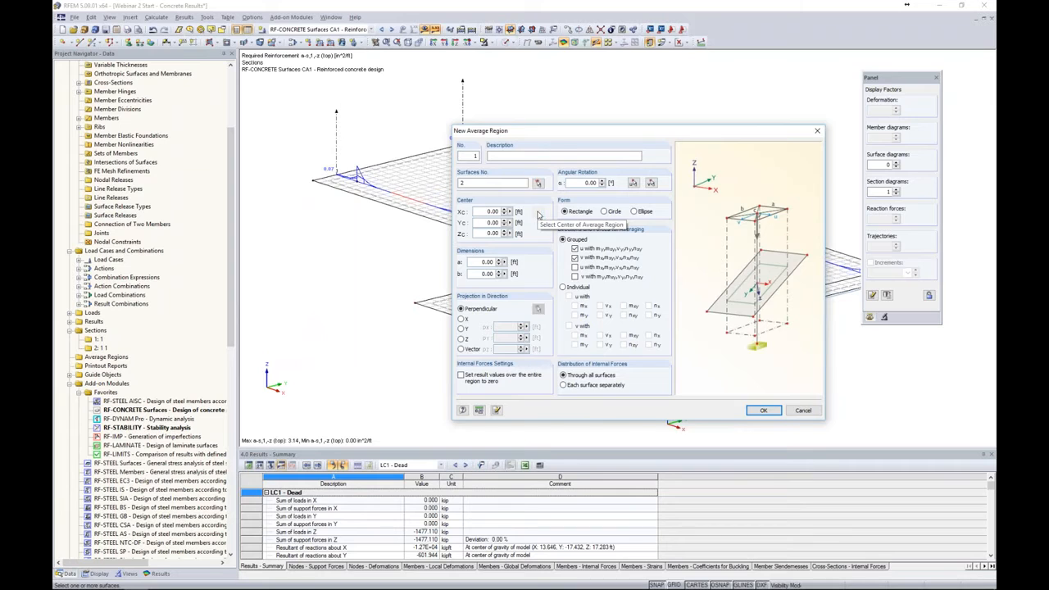
pyautogui.click(357, 180)
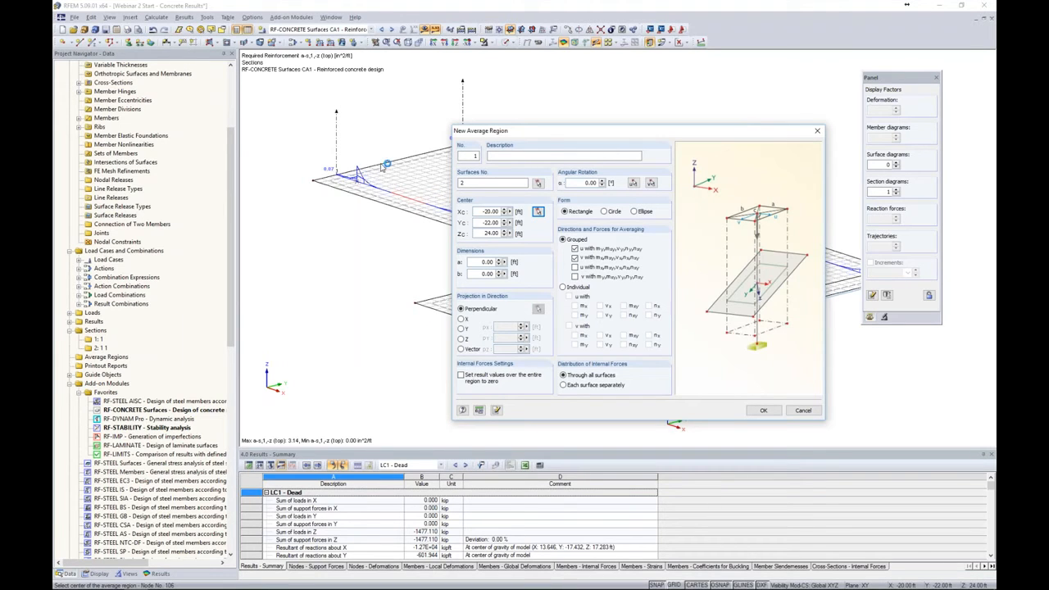
pyautogui.doubleClick(487, 261)
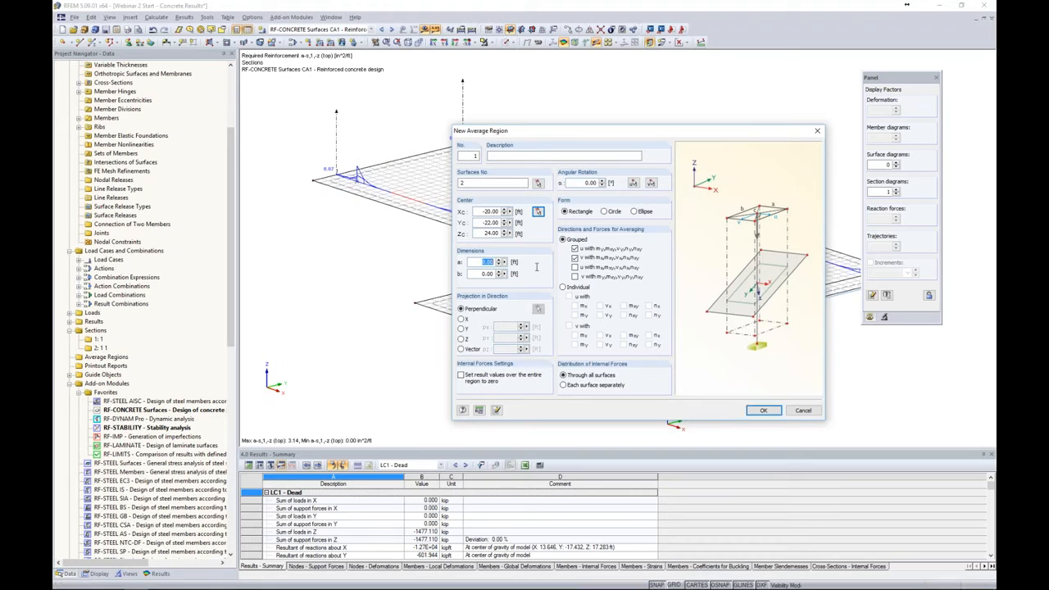
pyautogui.write('2')
pyautogui.press('Tab')
pyautogui.write('2')
# Preview the additional u and v averaging groups and the individual option, returning to the original grouped averaging settings
pyautogui.click(576, 268)
pyautogui.click(575, 277)
pyautogui.click(575, 267)
pyautogui.click(575, 277)
pyautogui.click(563, 286)
pyautogui.click(563, 239)
# Set the distribution of internal forces to each surface separately and create the average region
pyautogui.click(563, 385)
pyautogui.click(761, 411)
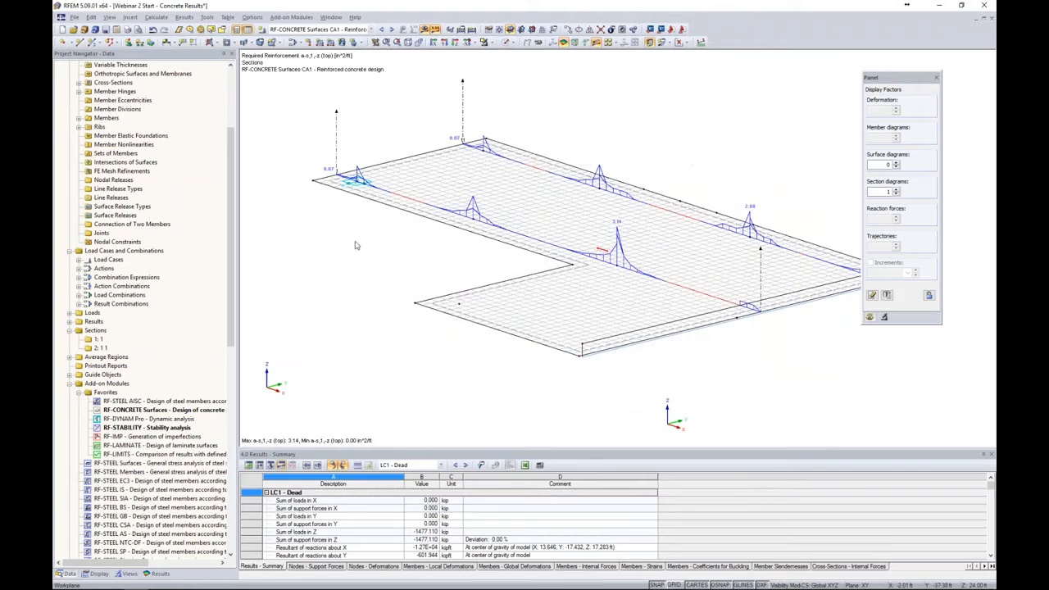
# Display the basic internal force m-x of load combination CO2 - 1.2D + 1.6L along the slab's sections
pyautogui.moveTo(359, 234); pyautogui.dragTo(404, 272, button='middle')
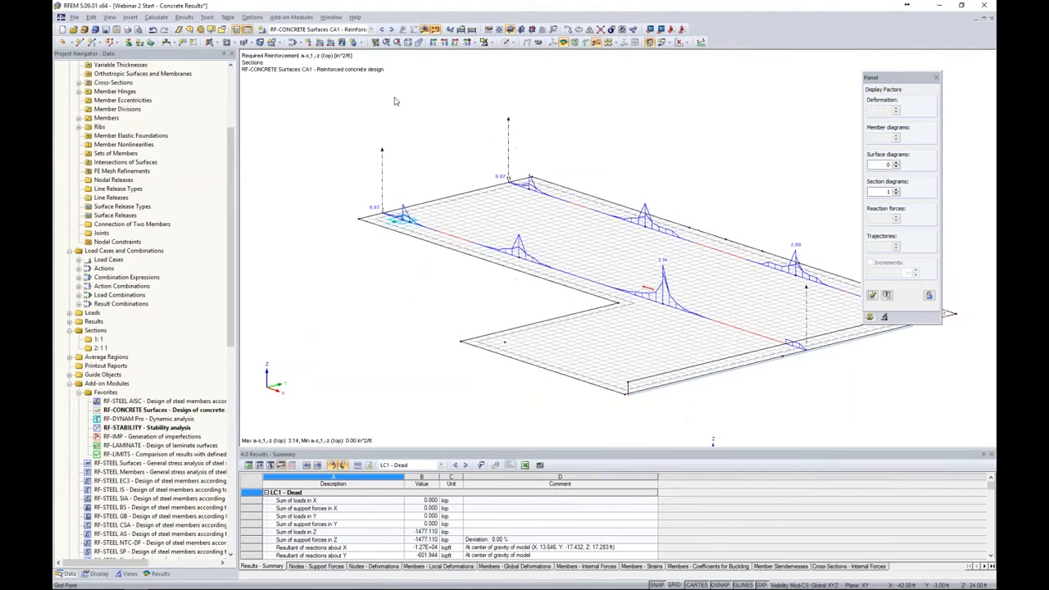
pyautogui.click(370, 29)
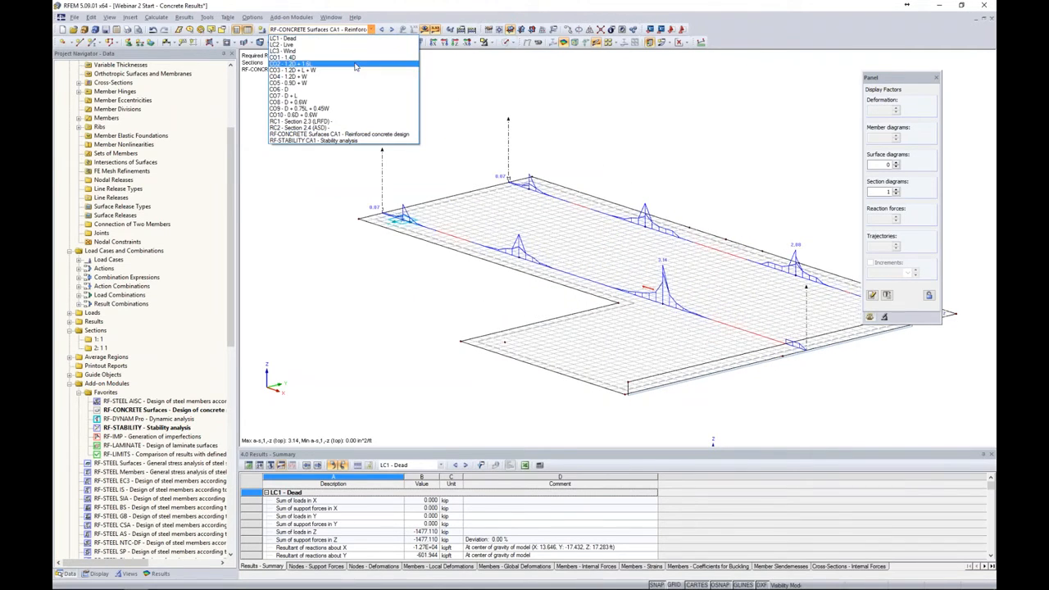
pyautogui.click(356, 65)
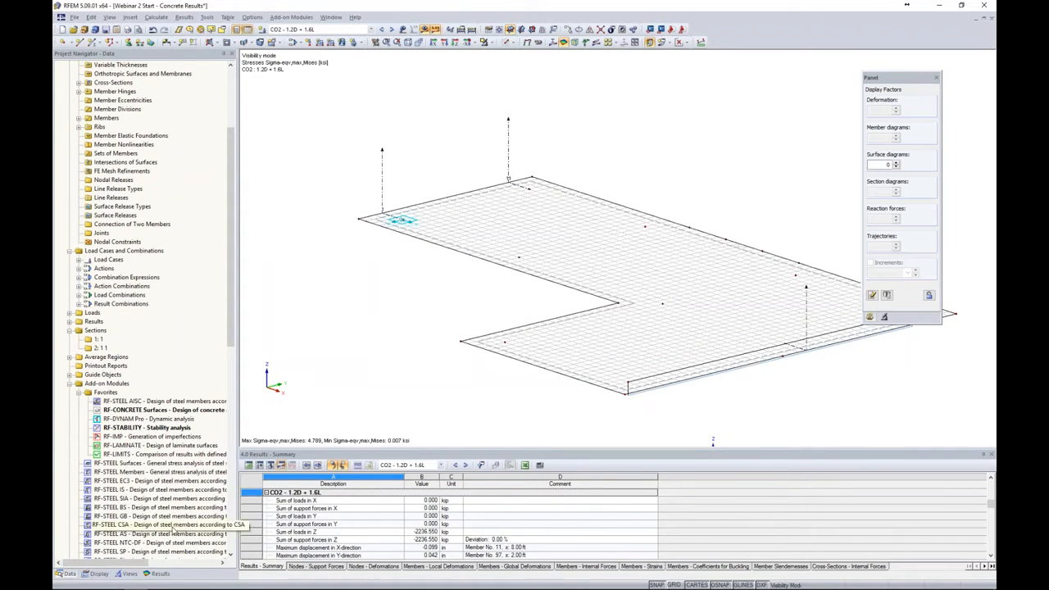
pyautogui.click(157, 573)
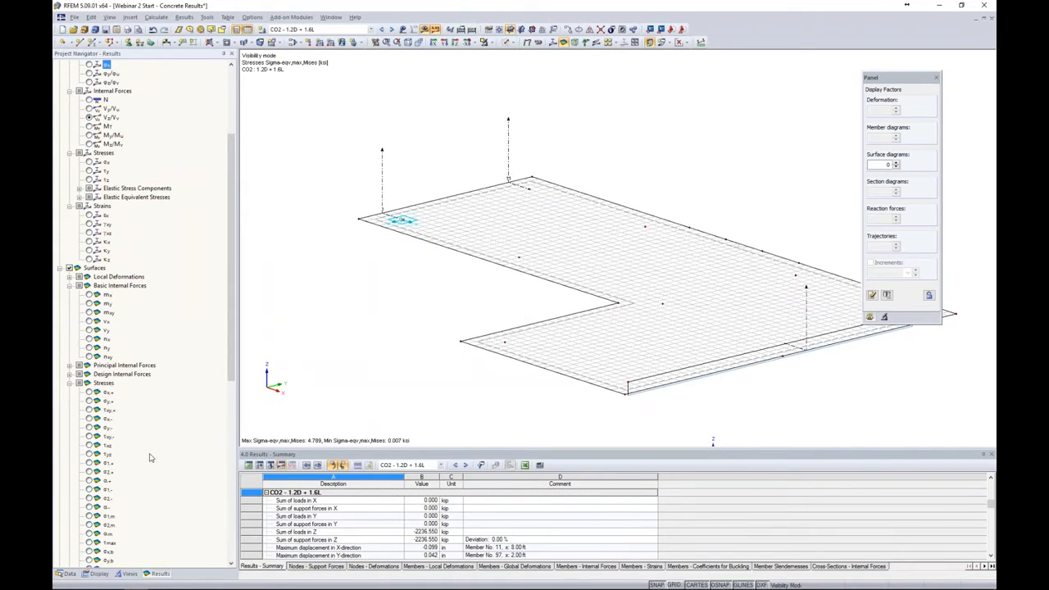
pyautogui.scroll(-14, 150, 458)
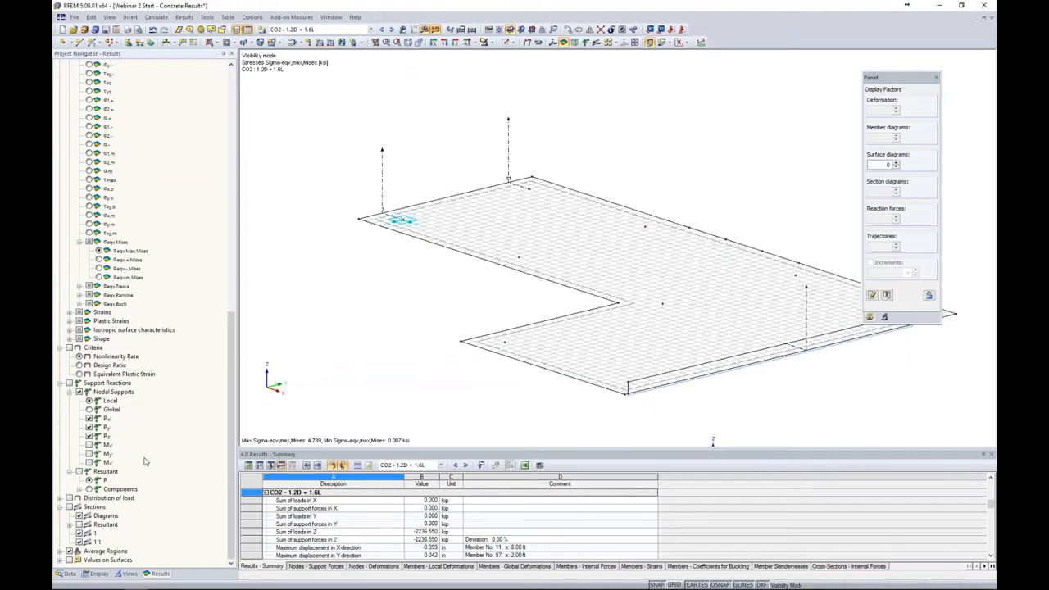
pyautogui.click(70, 506)
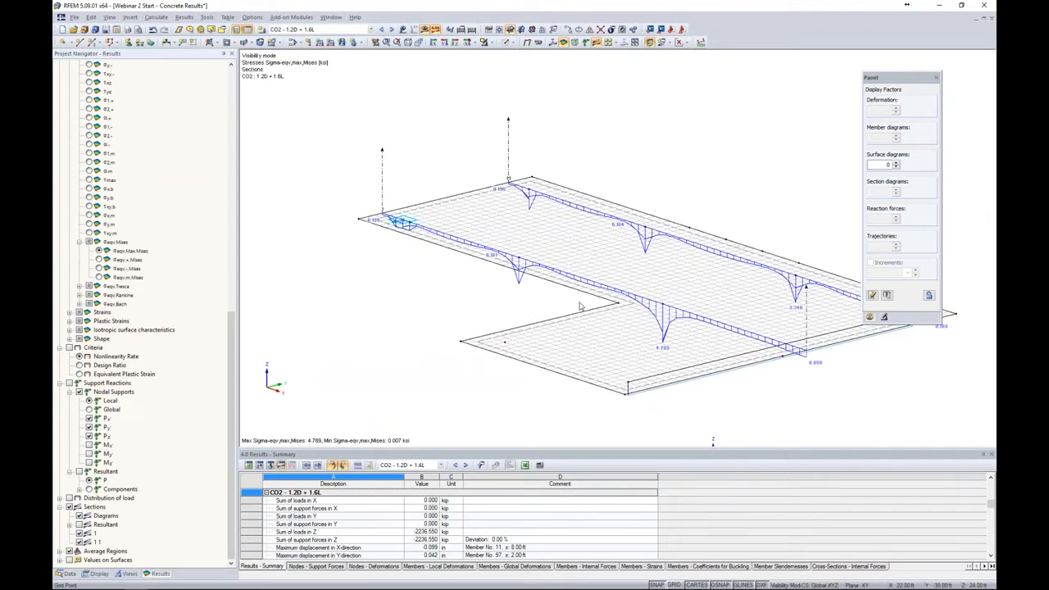
pyautogui.scroll(10, 96, 271)
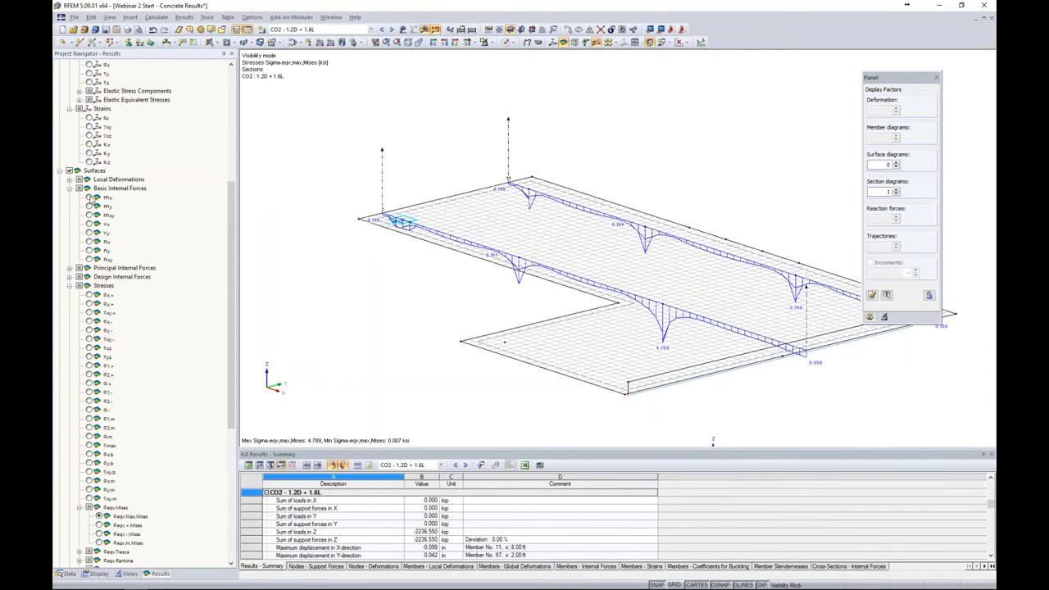
pyautogui.click(89, 198)
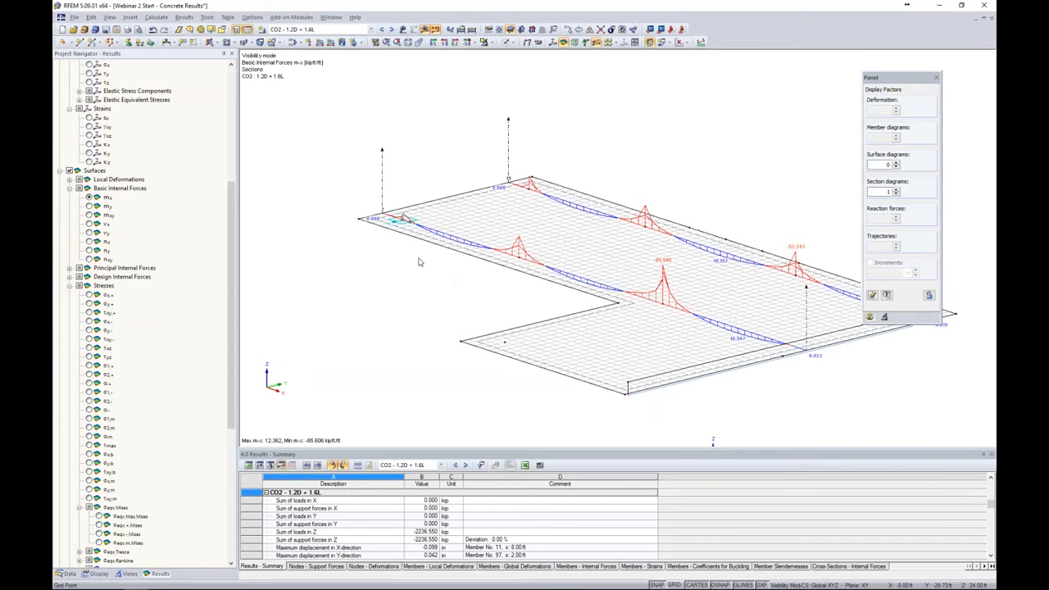
# Copy the average region to the second and third columns along the same section line, accepting the deletion of results
pyautogui.scroll(3, 416, 257)
pyautogui.click(399, 236)
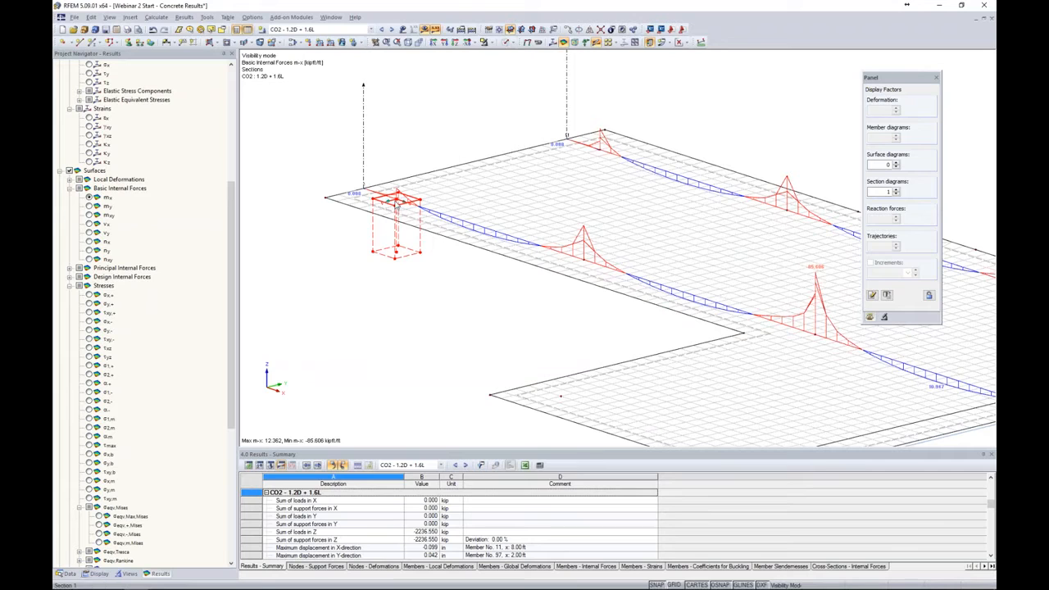
pyautogui.moveTo(395, 209); pyautogui.dragTo(584, 269)
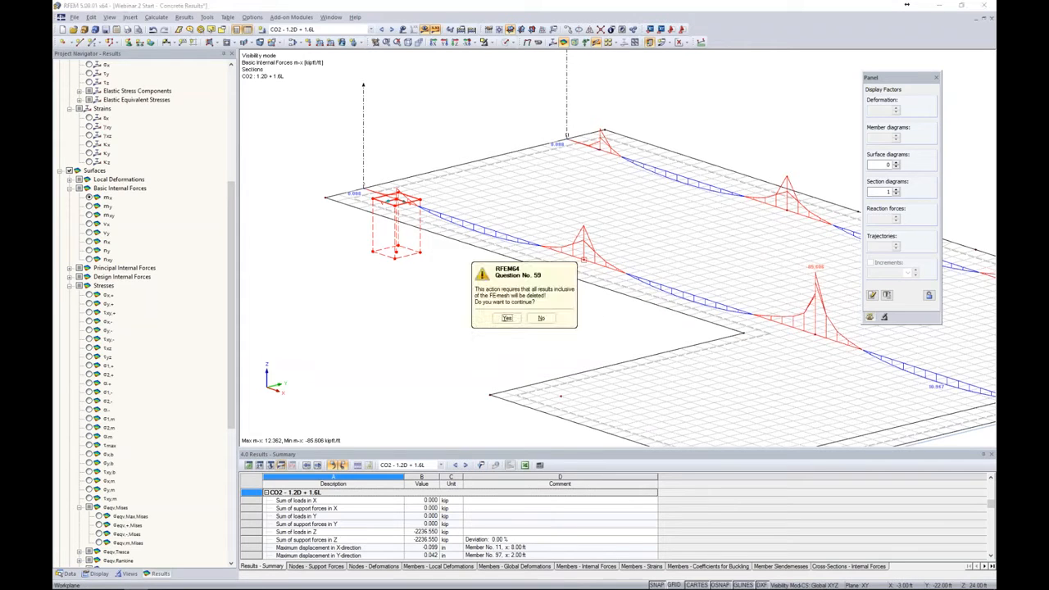
pyautogui.click(505, 321)
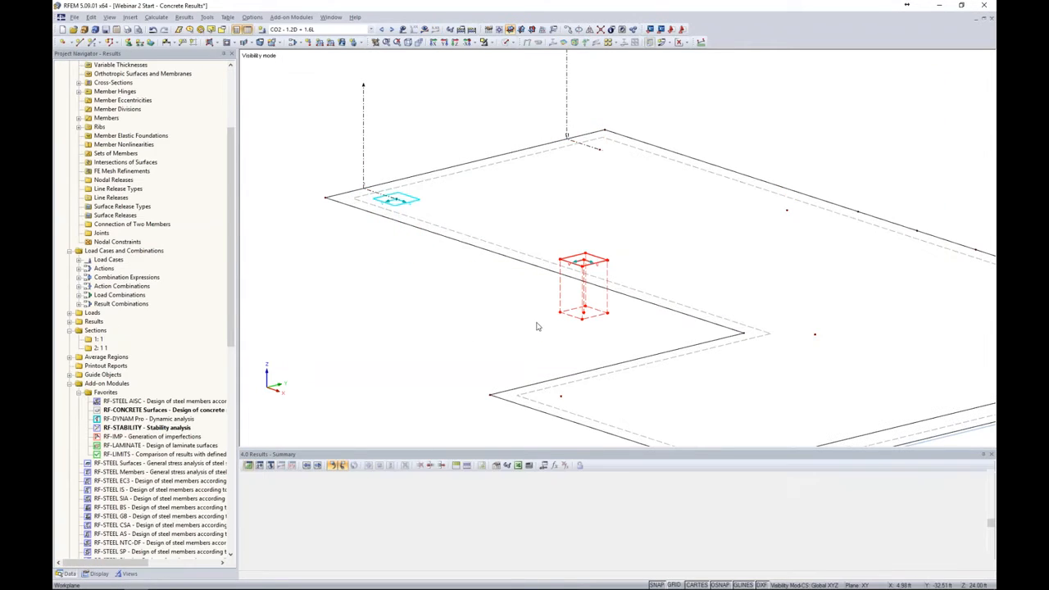
pyautogui.moveTo(476, 314); pyautogui.dragTo(319, 257, button='middle')
pyautogui.moveTo(426, 207); pyautogui.dragTo(657, 286)
# Recalculate load combination CO2 with the three average regions in place
pyautogui.click(423, 30)
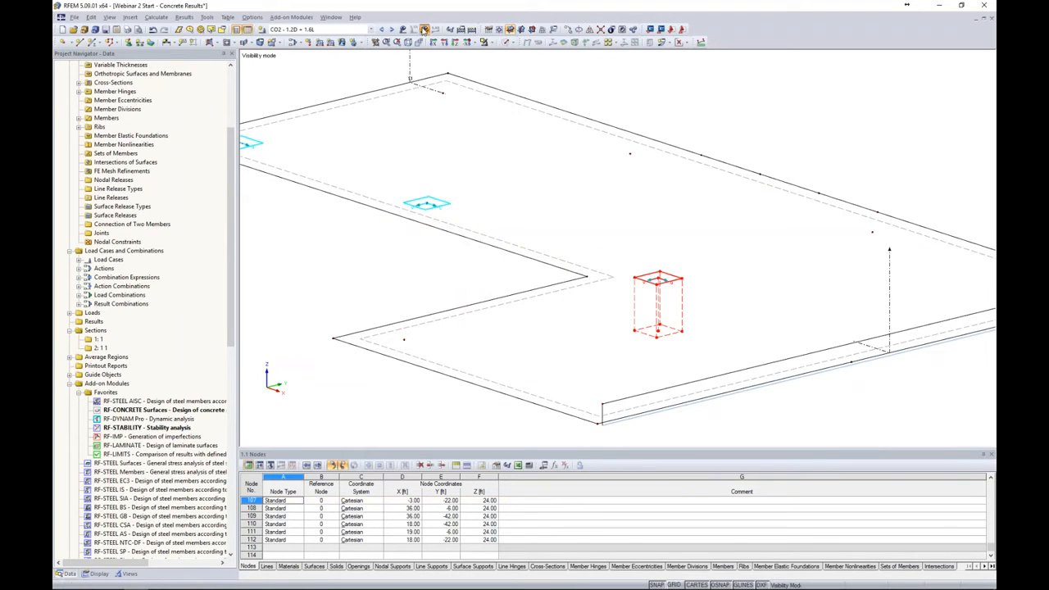
pyautogui.click(503, 321)
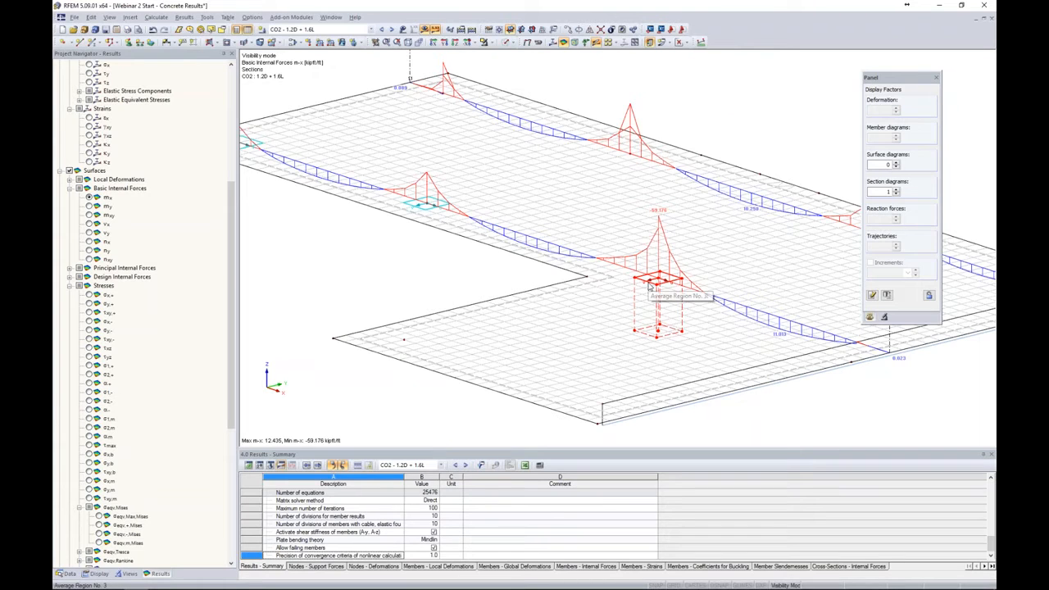
# Switch to the RF-CONCRETE Surfaces CA1 design case and calculate its results
pyautogui.click(370, 29)
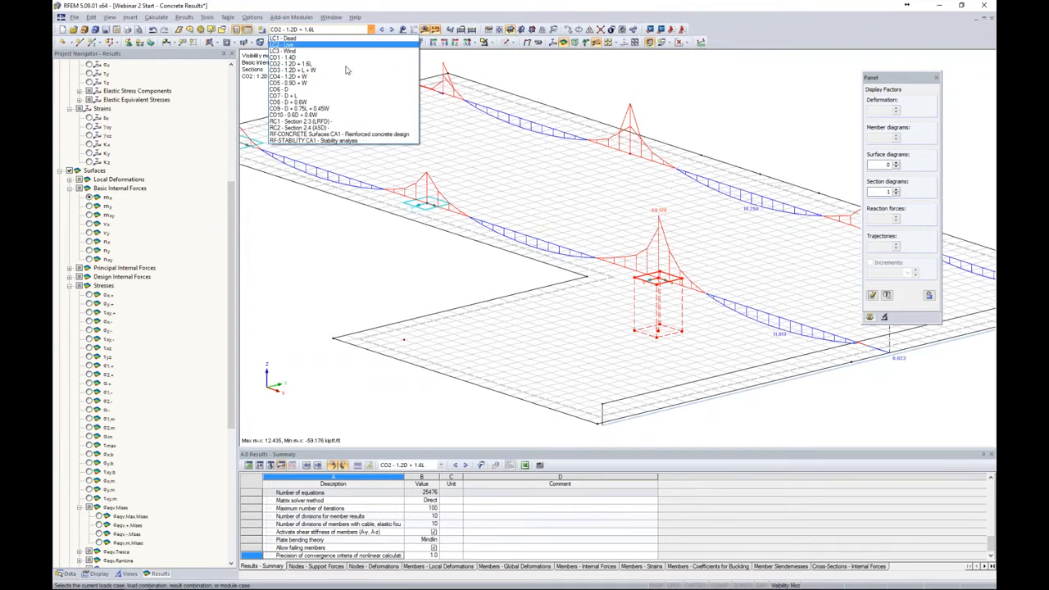
pyautogui.click(336, 135)
pyautogui.click(425, 30)
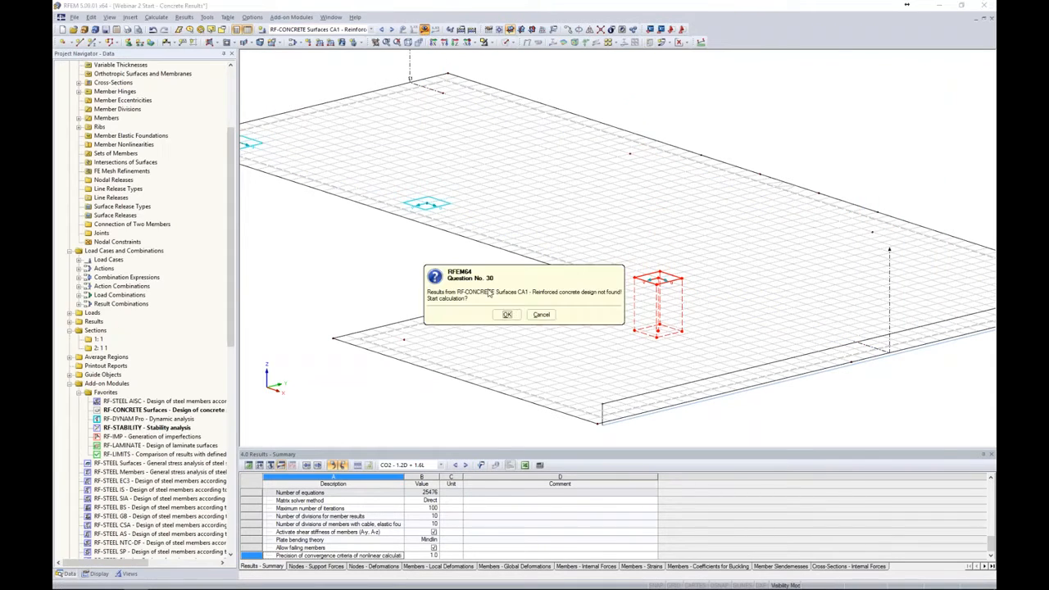
pyautogui.click(508, 321)
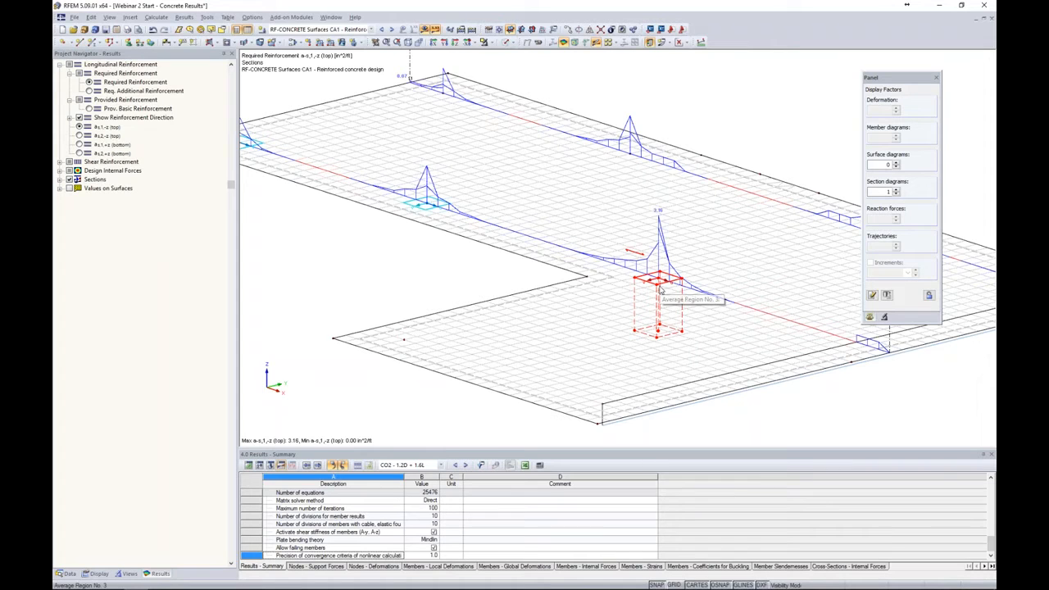
# In the RF-CONCRETE Surfaces details, apply the averaged internal forces in the defined average regions for the ULS and analytic SLS calculation
pyautogui.click(70, 574)
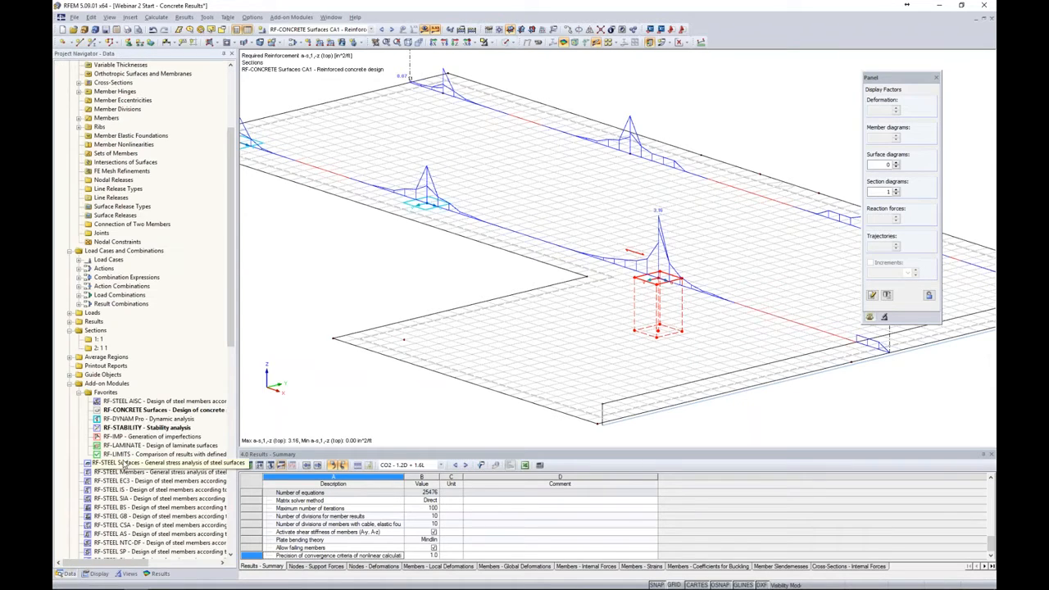
pyautogui.doubleClick(133, 412)
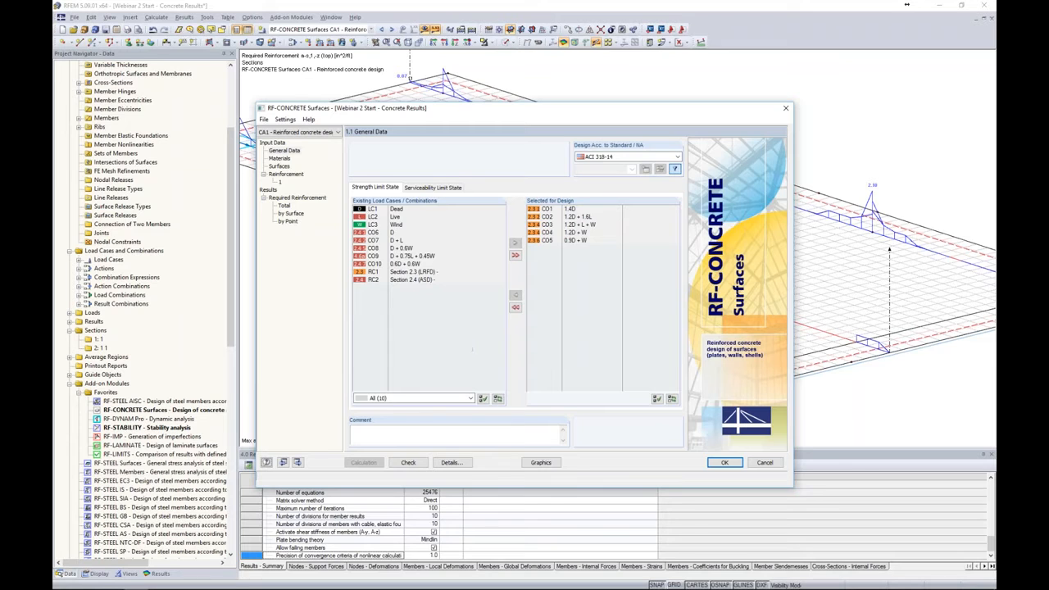
pyautogui.click(447, 462)
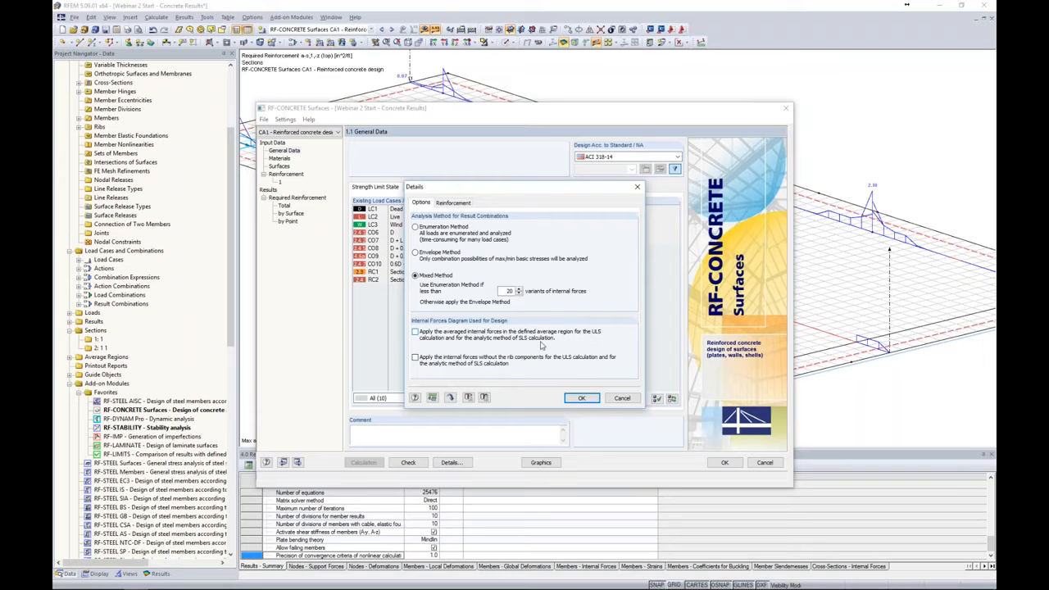
pyautogui.click(415, 332)
pyautogui.click(581, 398)
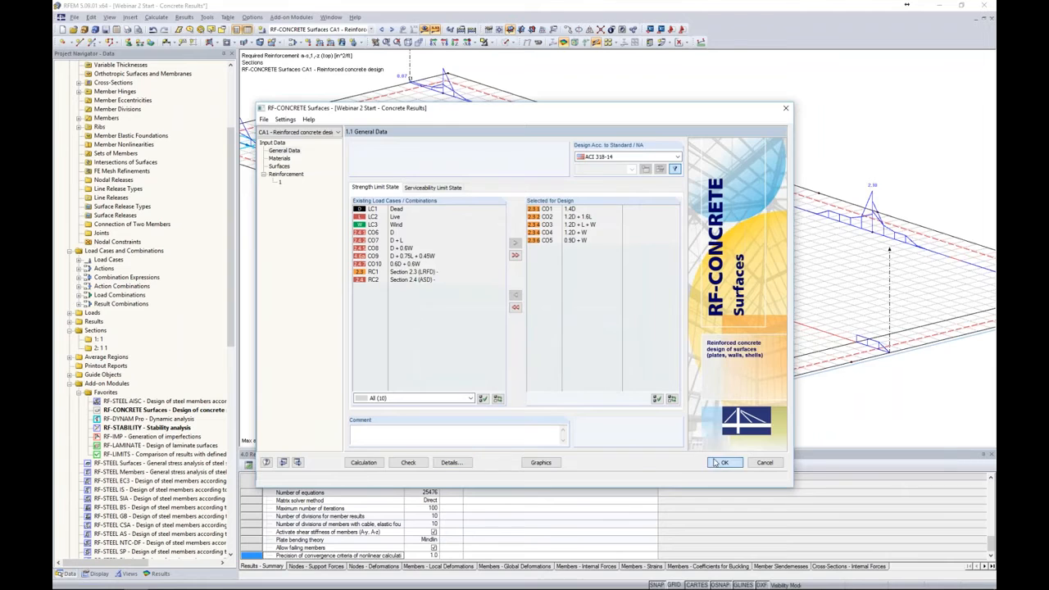
pyautogui.click(723, 462)
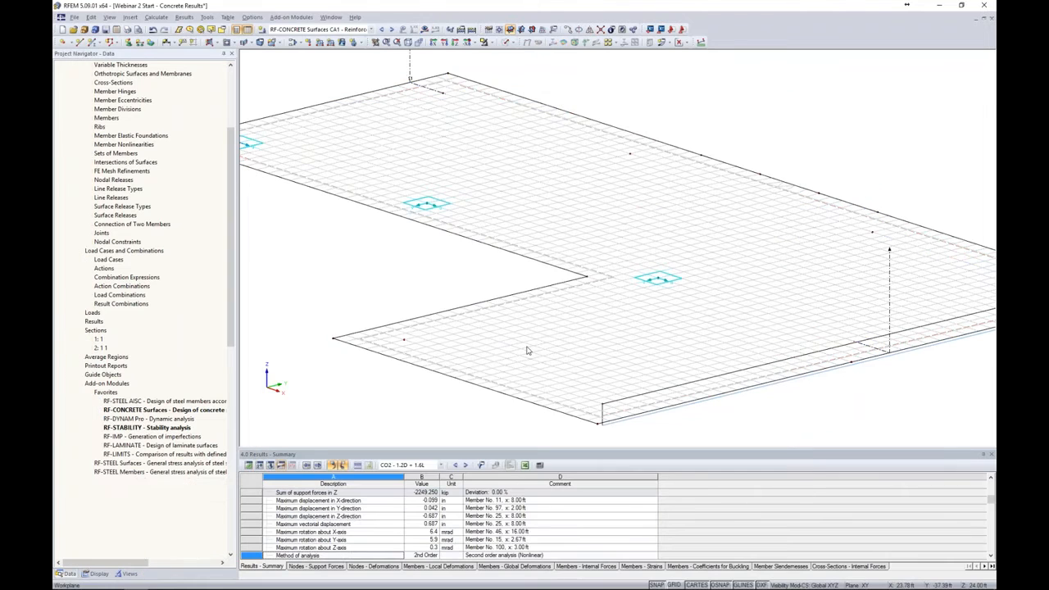
# Recalculate the RF-CONCRETE Surfaces design and show the required top reinforcement along both sections of the slab
pyautogui.click(423, 29)
pyautogui.press('Return')
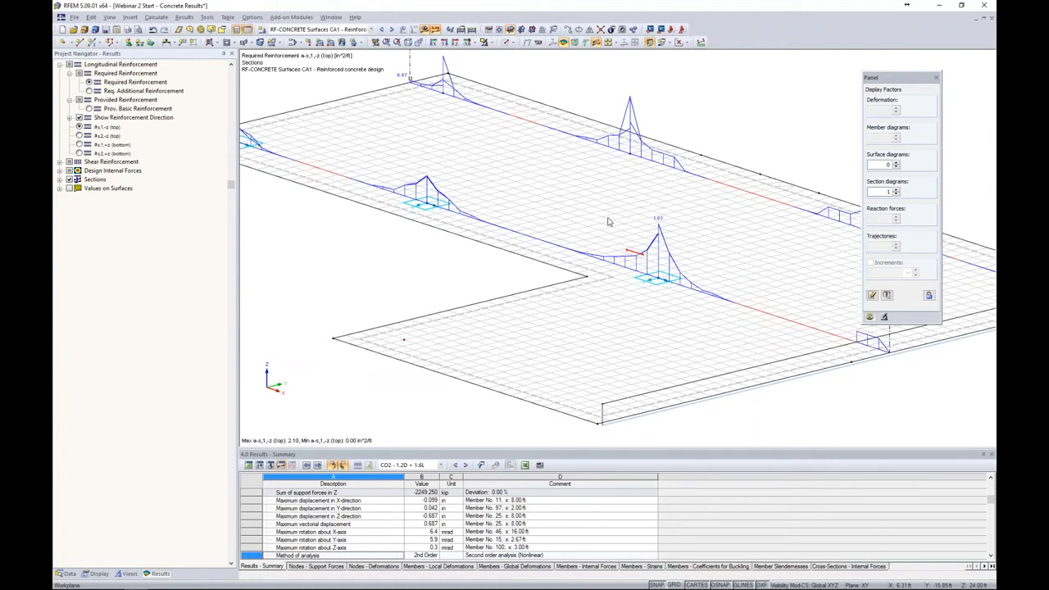
pyautogui.scroll(-5, 608, 221)
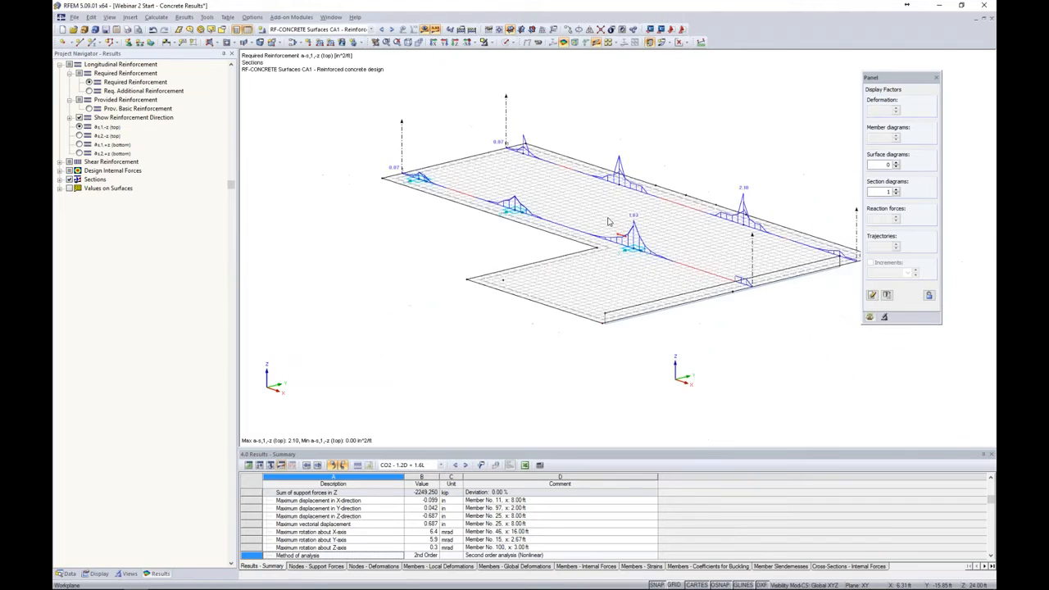
pyautogui.moveTo(688, 385); pyautogui.dragTo(646, 368, button='middle')
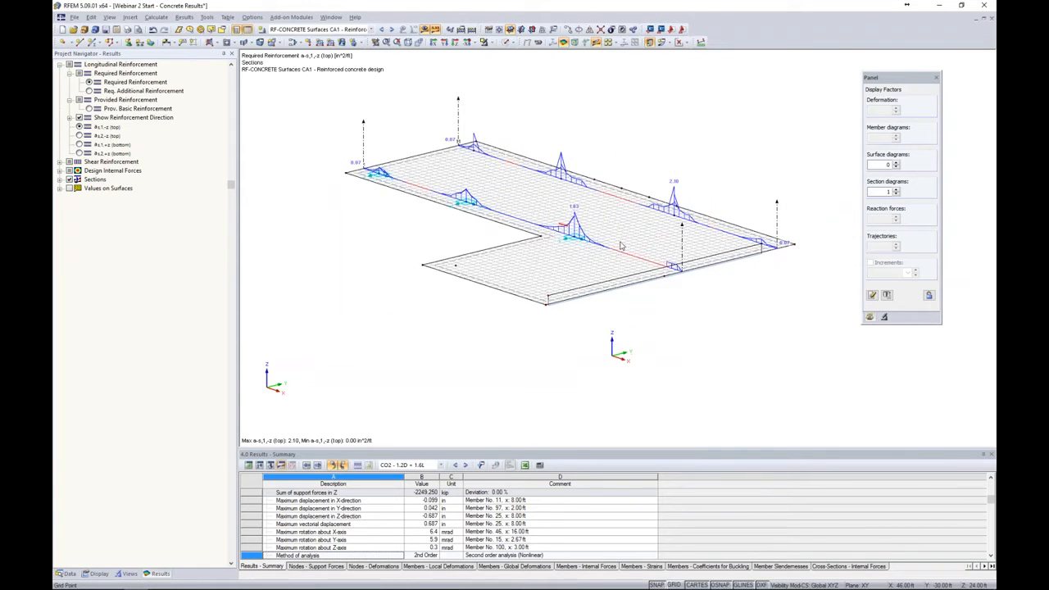
# Hide the design results and display the whole model as a transparent solid rendering
pyautogui.click(425, 29)
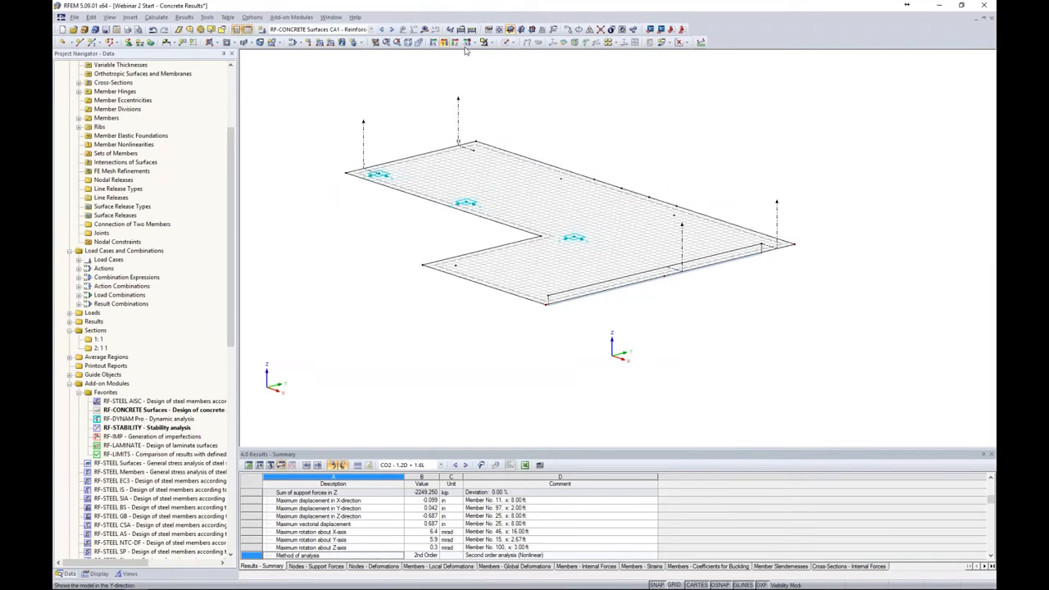
pyautogui.click(489, 43)
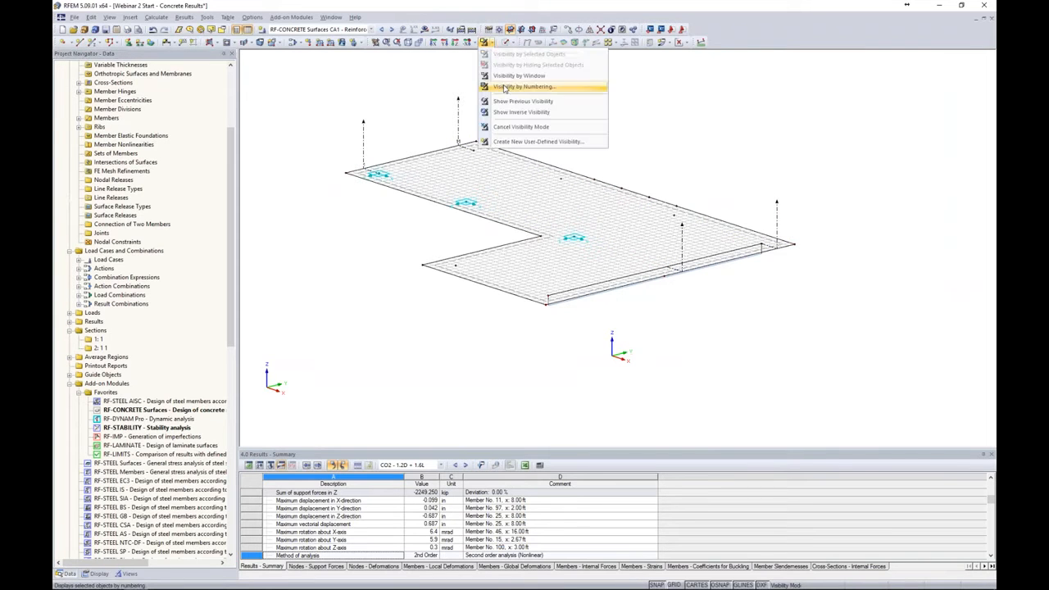
pyautogui.click(603, 127)
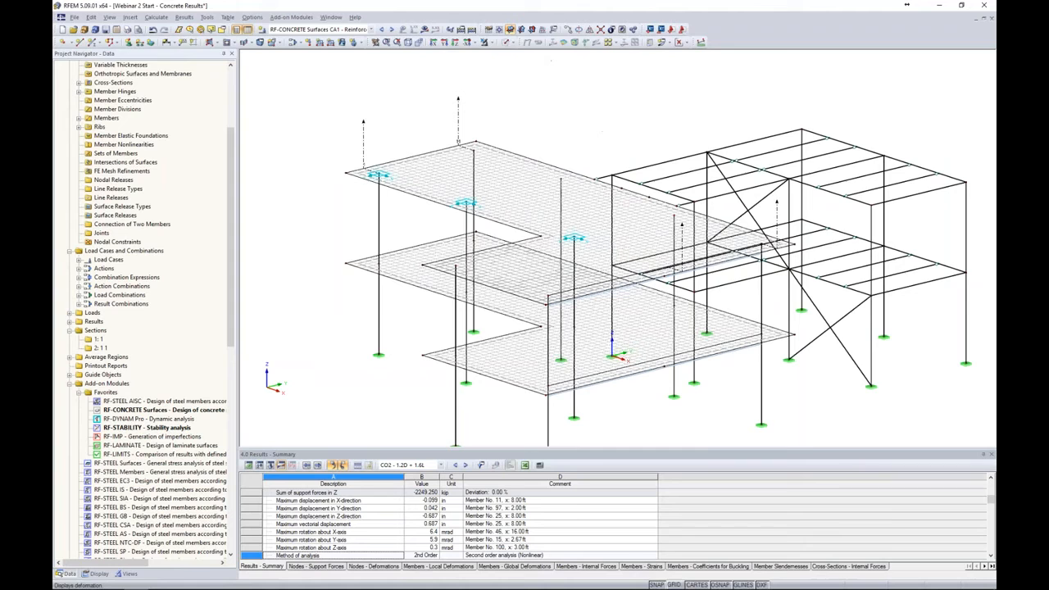
pyautogui.click(514, 43)
pyautogui.click(523, 79)
# Inspect the rib settings of the top slab's edge member, including its position, alignment and integration widths
pyautogui.moveTo(523, 81); pyautogui.dragTo(804, 106, button='middle')
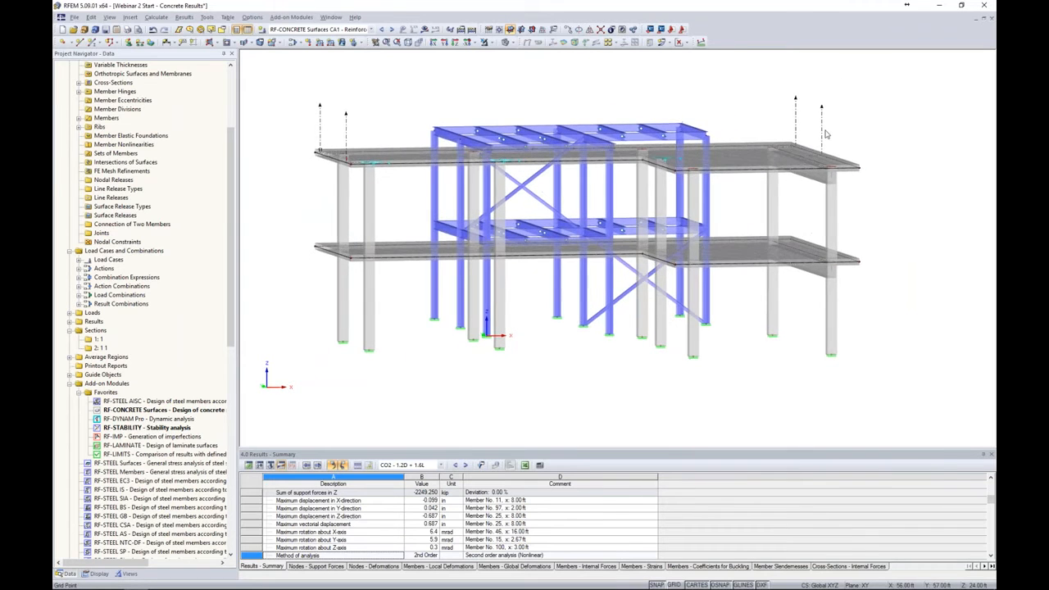
pyautogui.keyDown('ctrl'); pyautogui.moveTo(809, 202); pyautogui.dragTo(586, 209, button='middle'); pyautogui.keyUp('ctrl')
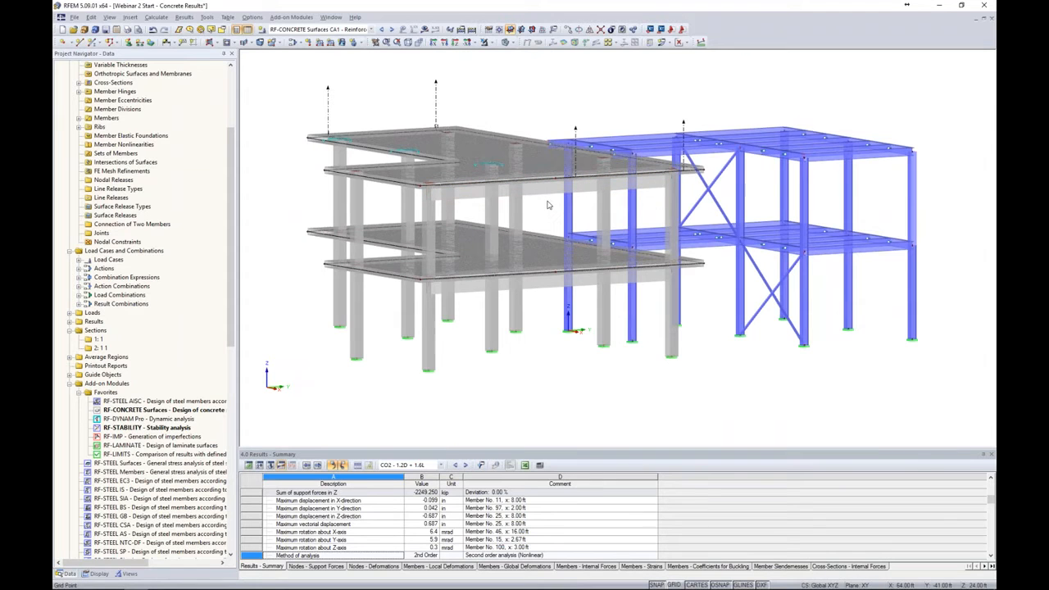
pyautogui.keyDown('ctrl'); pyautogui.moveTo(521, 219); pyautogui.dragTo(583, 272, button='middle'); pyautogui.keyUp('ctrl')
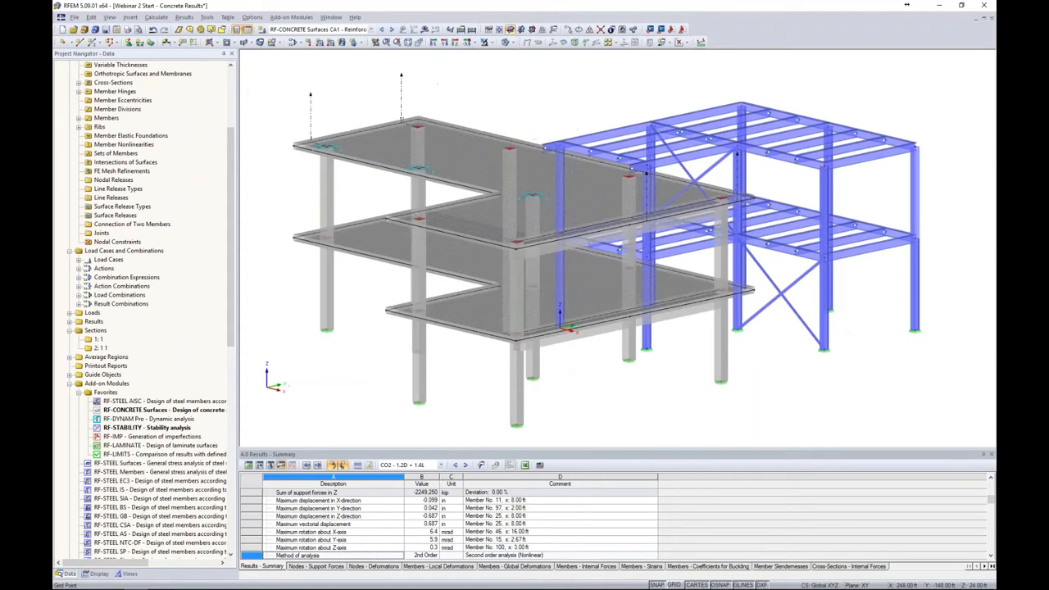
pyautogui.doubleClick(595, 247)
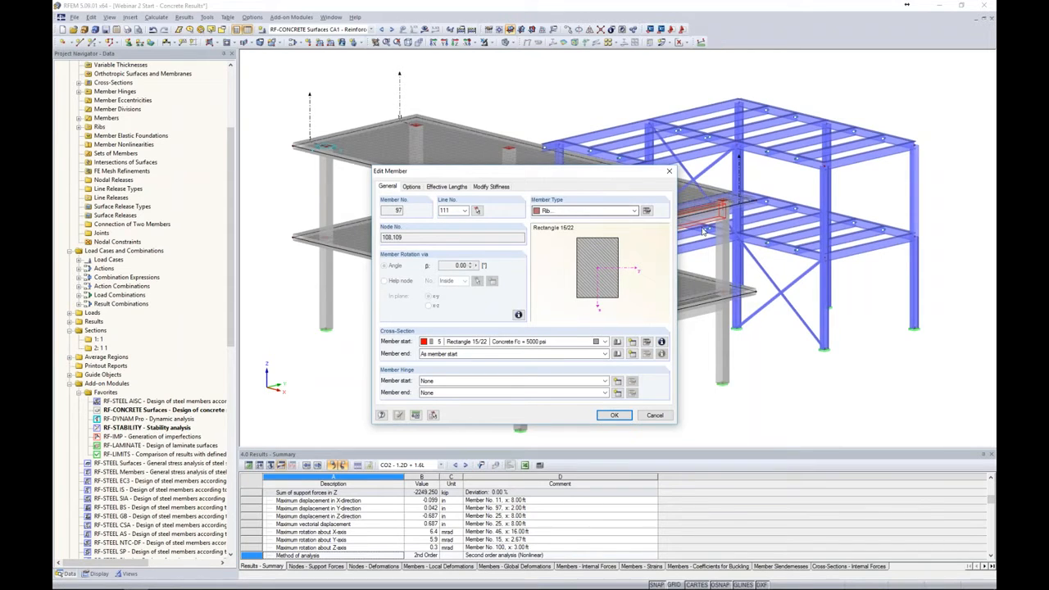
pyautogui.click(647, 212)
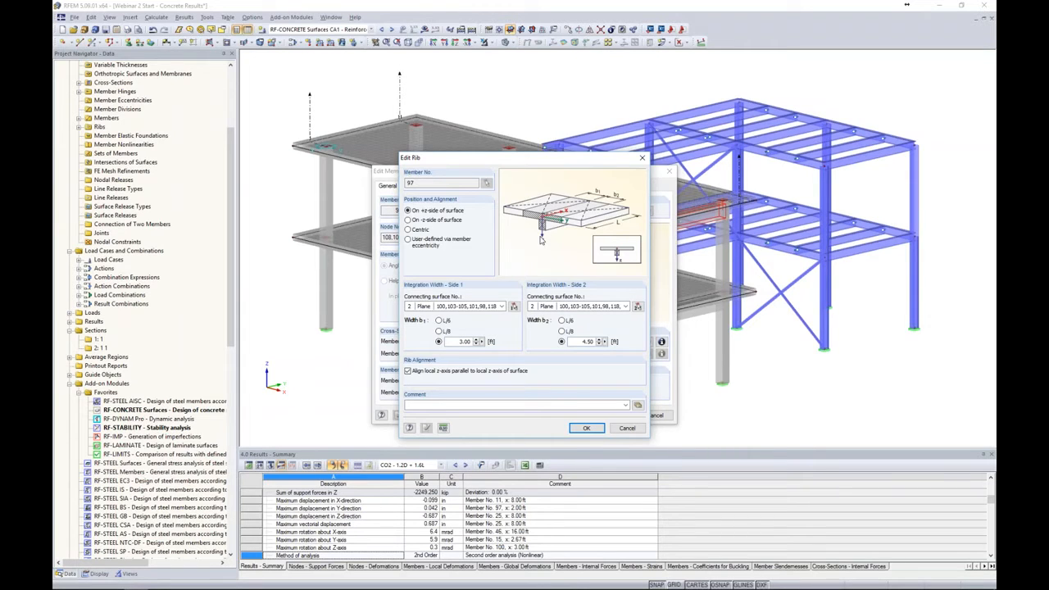
pyautogui.click(627, 428)
# Change the member type of the top slab's edge rib to Beam and accept deleting the existing results
pyautogui.click(549, 210)
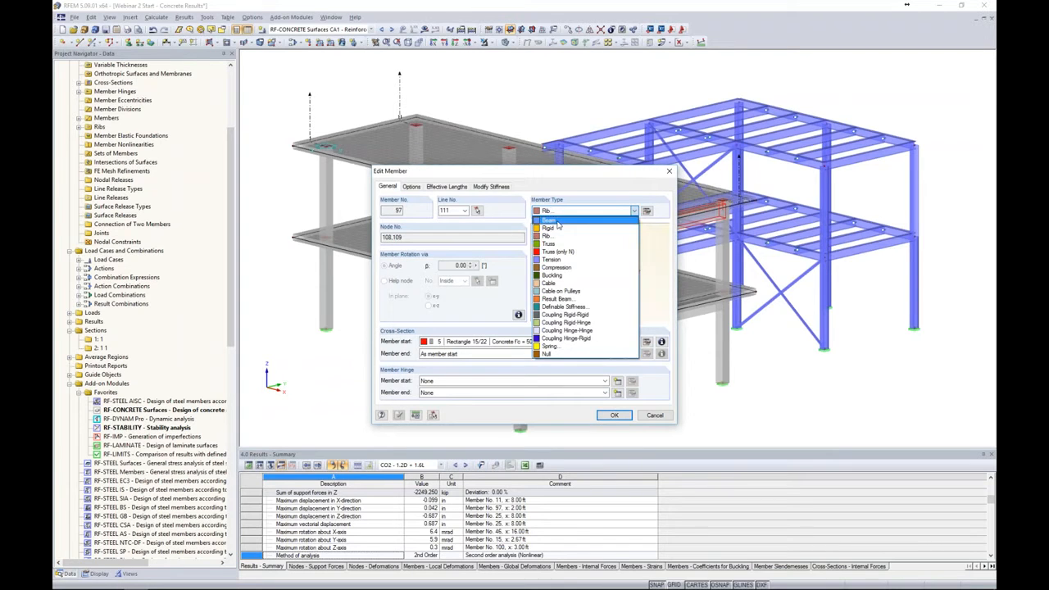
pyautogui.click(559, 219)
pyautogui.moveTo(555, 180); pyautogui.dragTo(359, 151)
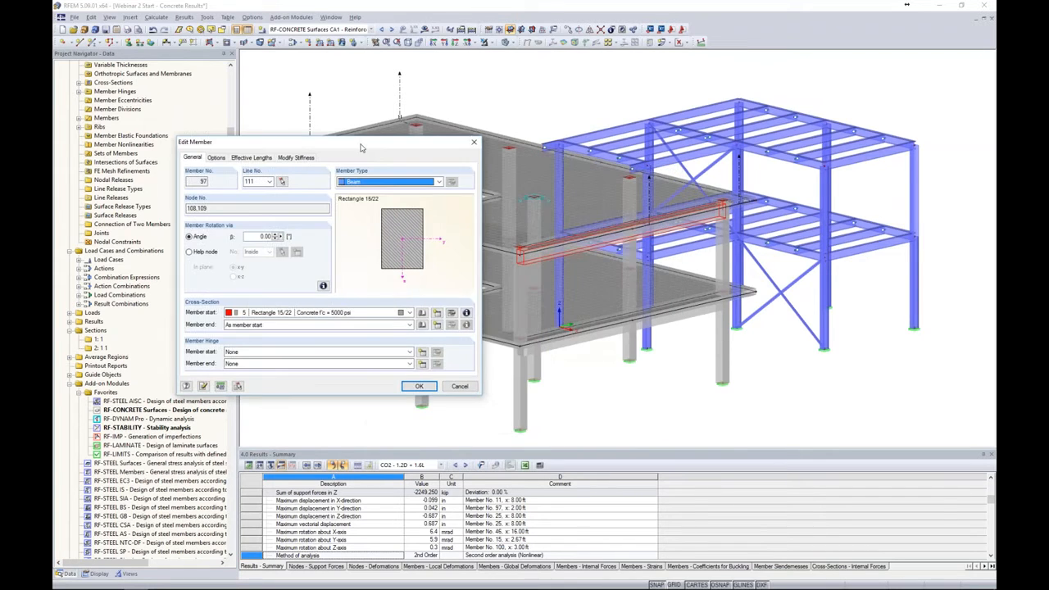
pyautogui.click(418, 386)
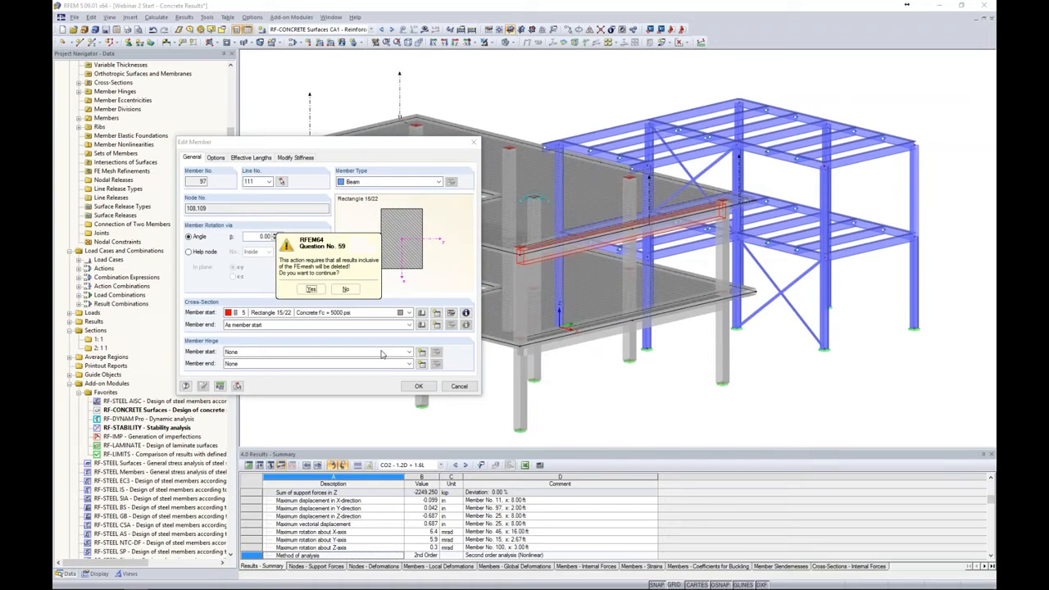
# Create a member eccentricity for the top slab's edge beam with the cross-section aligned at its top centre
pyautogui.keyDown('ctrl'); pyautogui.moveTo(537, 365); pyautogui.dragTo(694, 310, button='middle'); pyautogui.keyUp('ctrl')
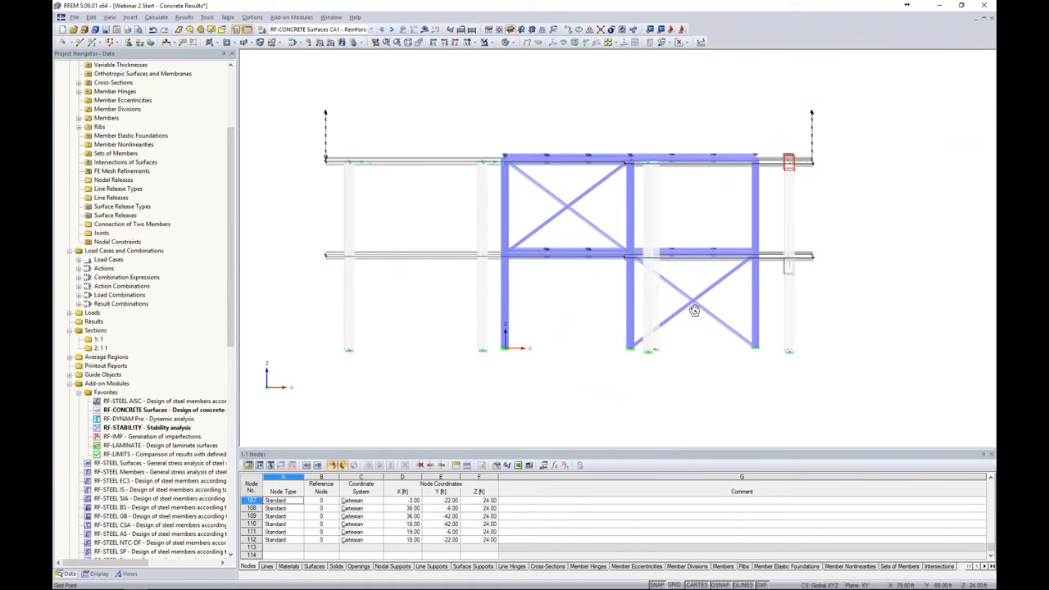
pyautogui.scroll(4, 788, 164)
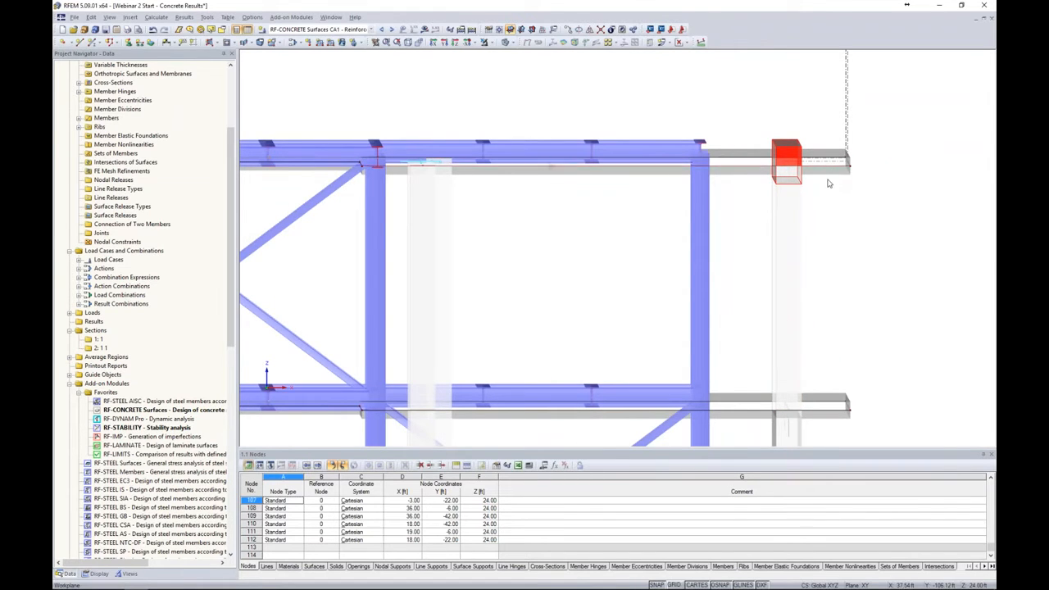
pyautogui.scroll(-5, 829, 169)
pyautogui.keyDown('ctrl'); pyautogui.moveTo(860, 220); pyautogui.dragTo(526, 232, button='middle'); pyautogui.keyUp('ctrl')
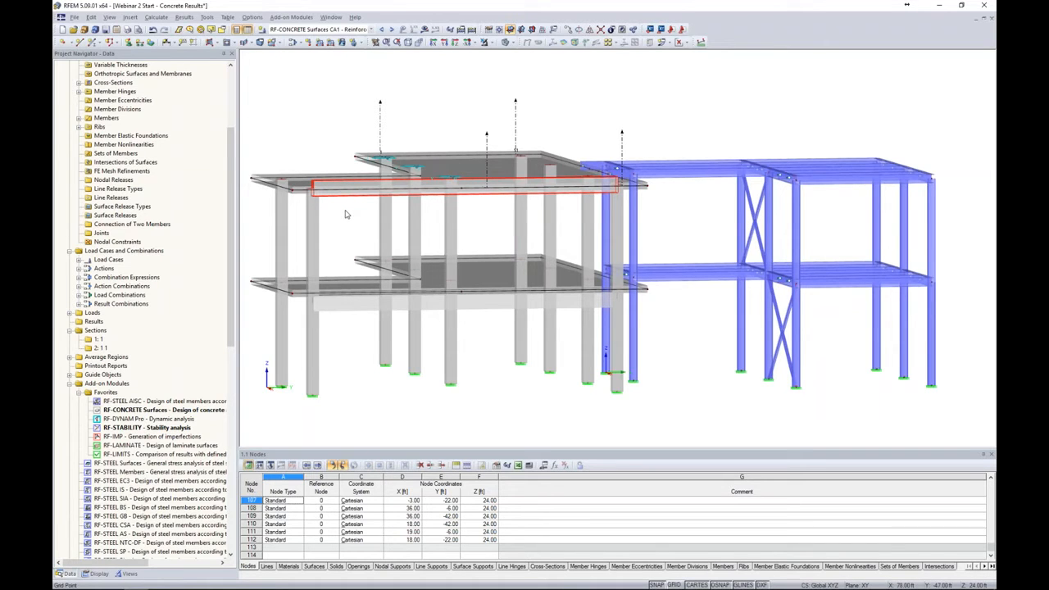
pyautogui.keyDown('ctrl'); pyautogui.moveTo(351, 212); pyautogui.dragTo(358, 216, button='middle'); pyautogui.keyUp('ctrl')
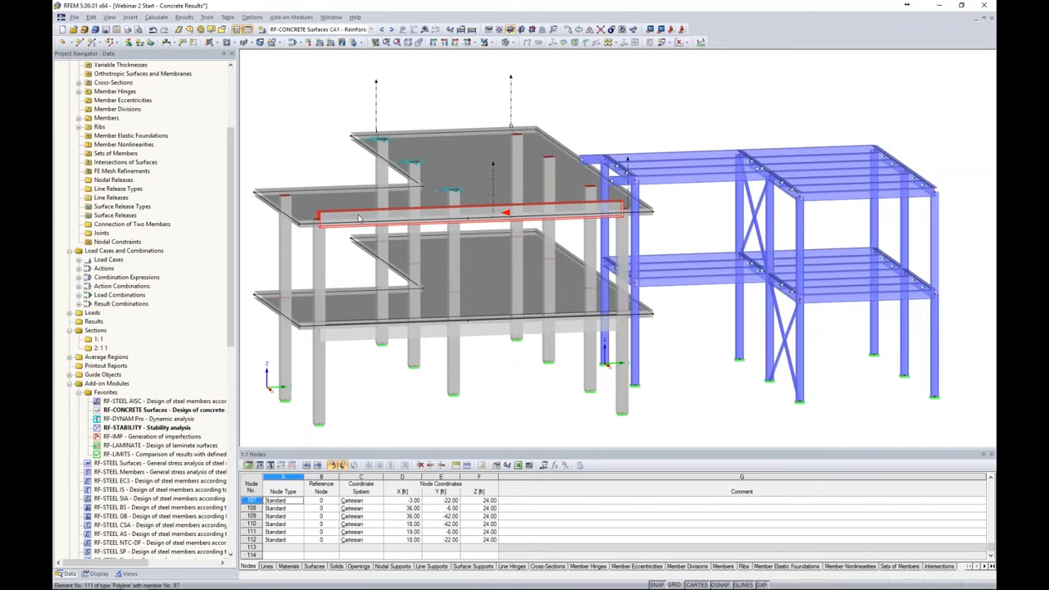
pyautogui.doubleClick(358, 218)
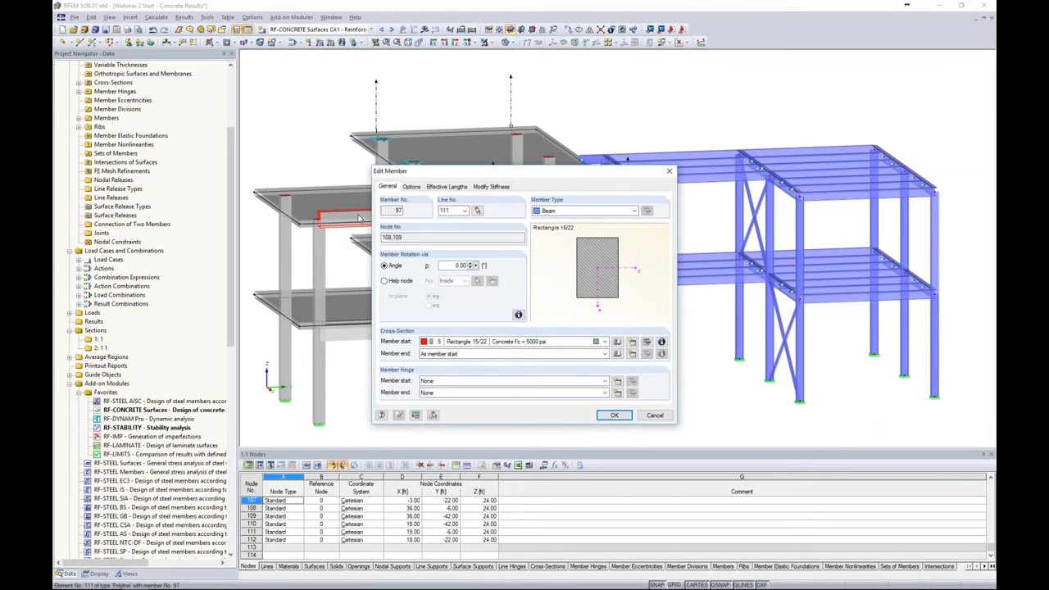
pyautogui.click(411, 187)
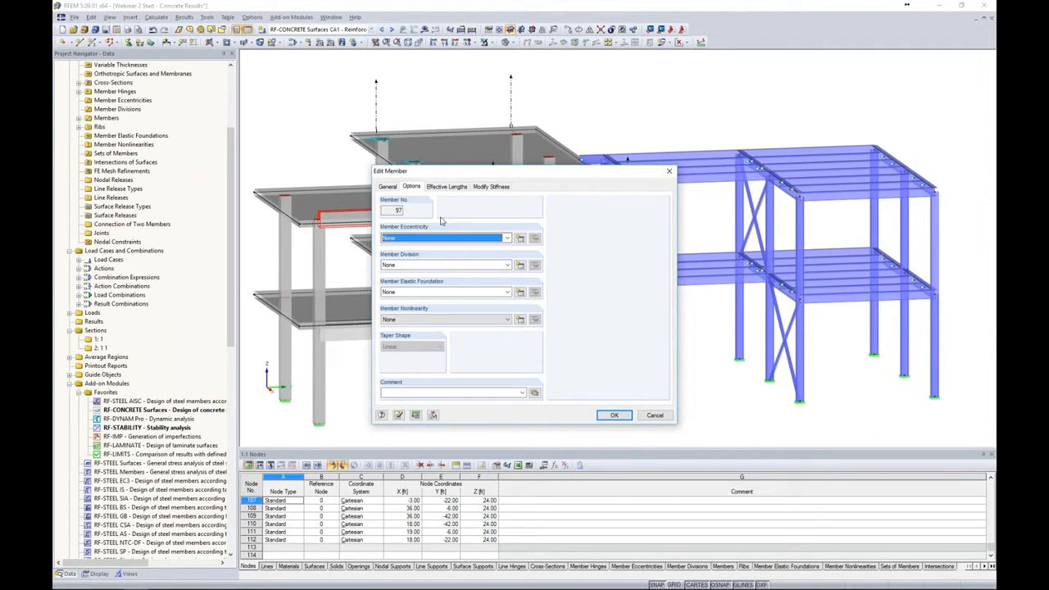
pyautogui.click(521, 237)
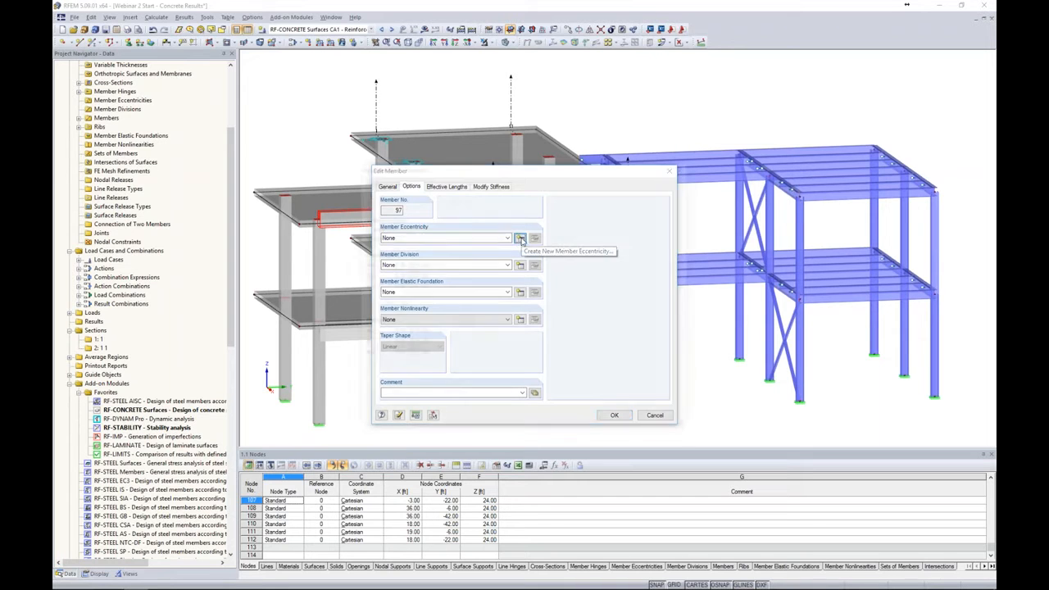
pyautogui.moveTo(535, 168); pyautogui.dragTo(554, 142)
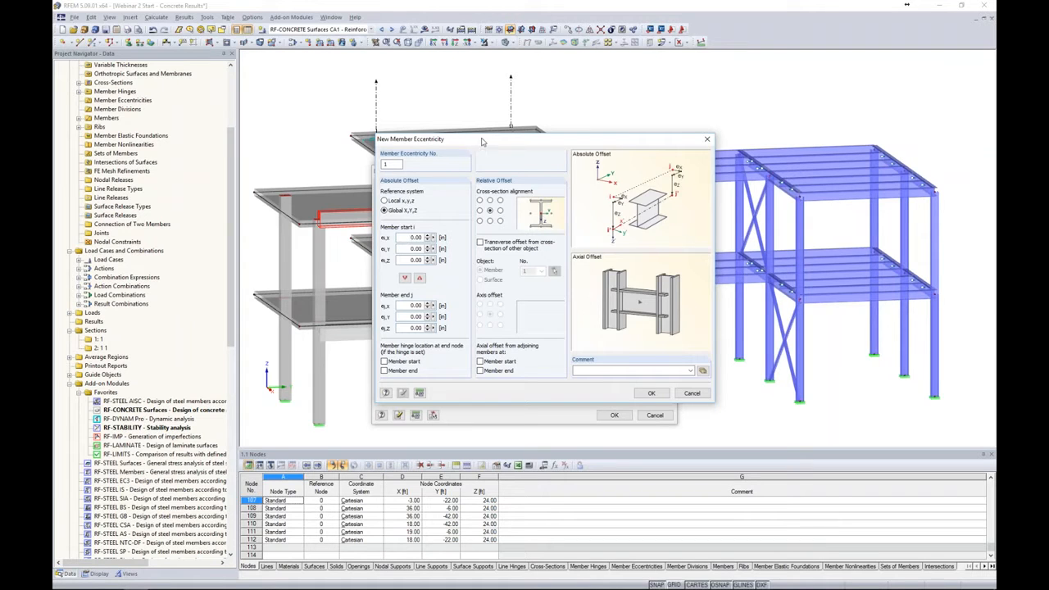
pyautogui.moveTo(483, 141); pyautogui.dragTo(553, 139)
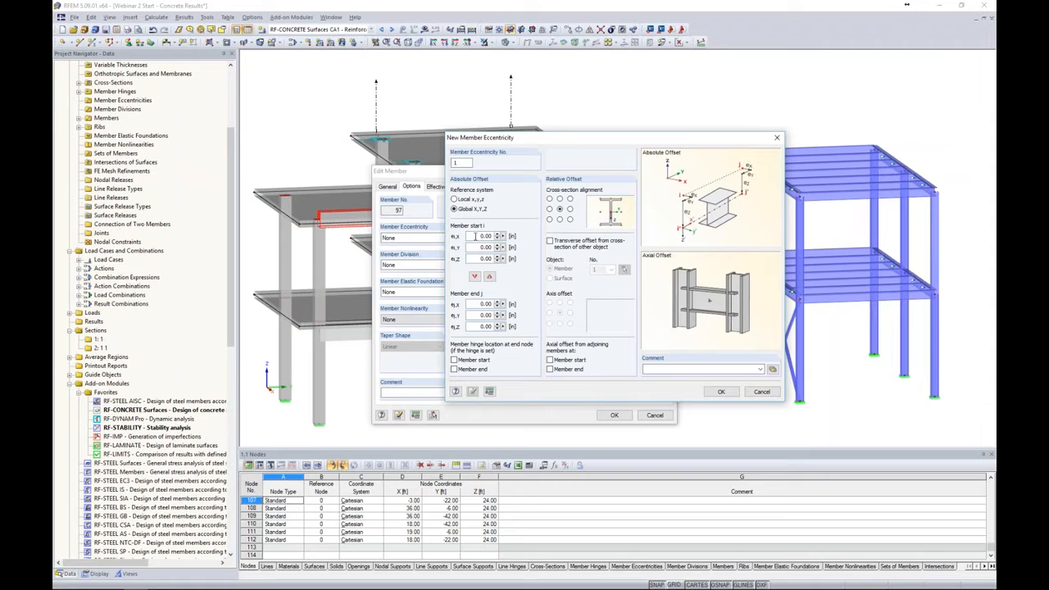
pyautogui.moveTo(541, 141); pyautogui.dragTo(464, 148)
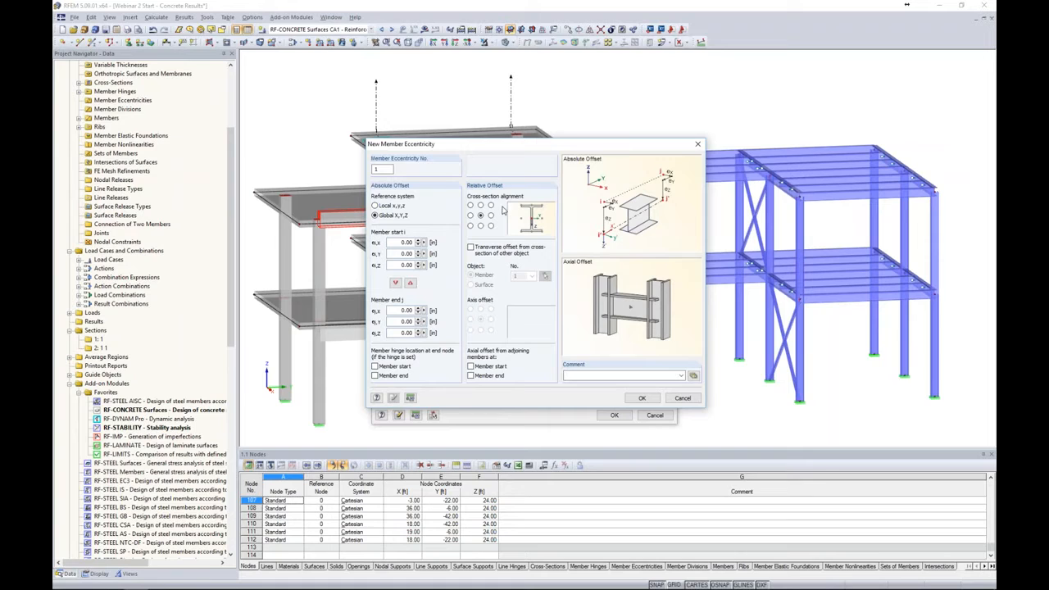
pyautogui.click(471, 206)
pyautogui.click(491, 205)
pyautogui.click(480, 204)
# Add a transverse offset from the bottom of surface 2 to the eccentricity and apply it to the edge beam
pyautogui.click(471, 246)
pyautogui.click(471, 285)
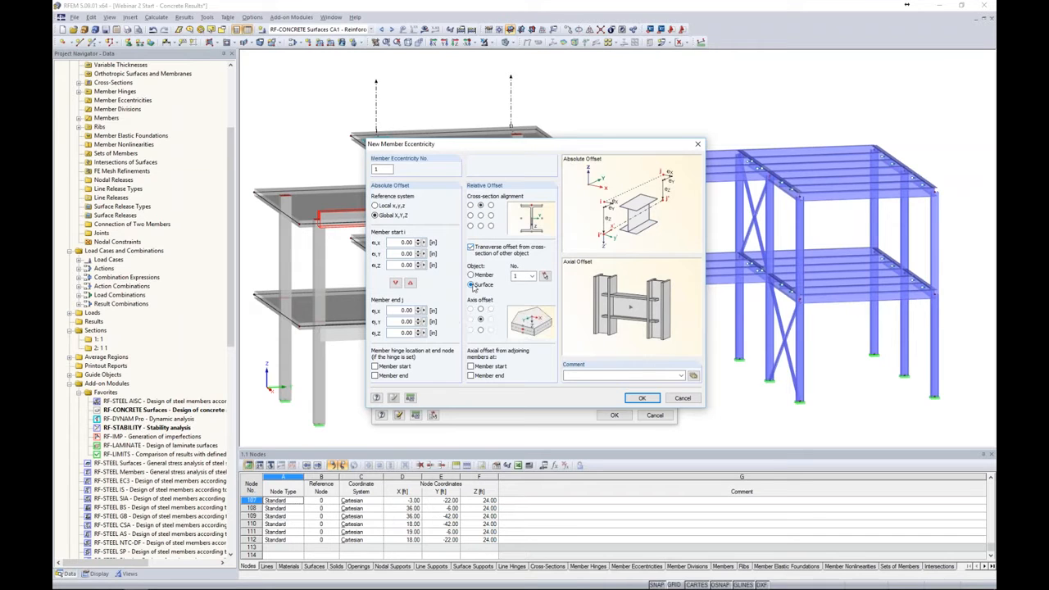
pyautogui.click(545, 277)
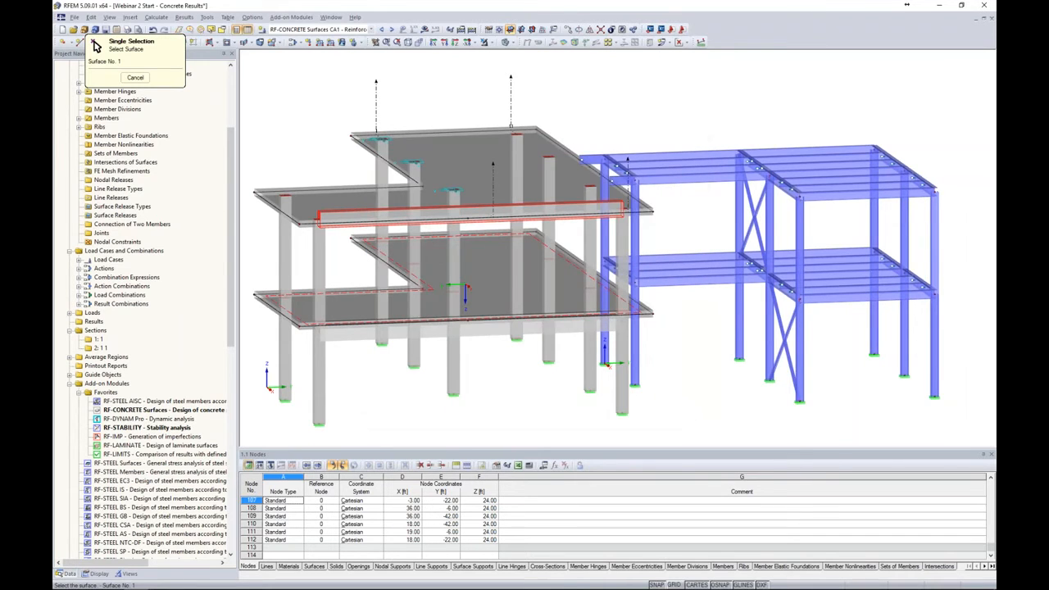
pyautogui.click(477, 277)
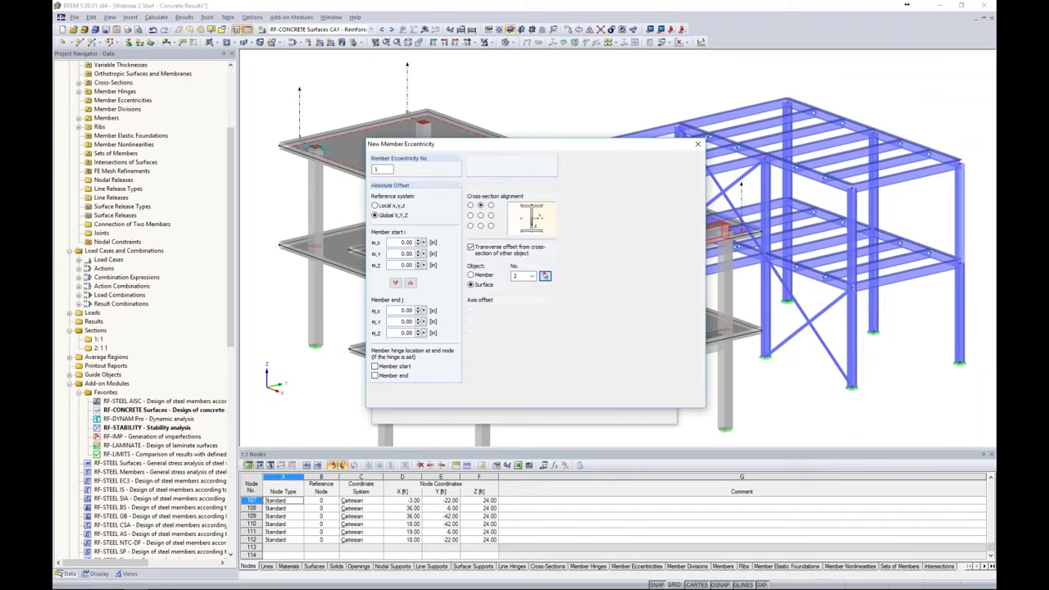
pyautogui.click(480, 329)
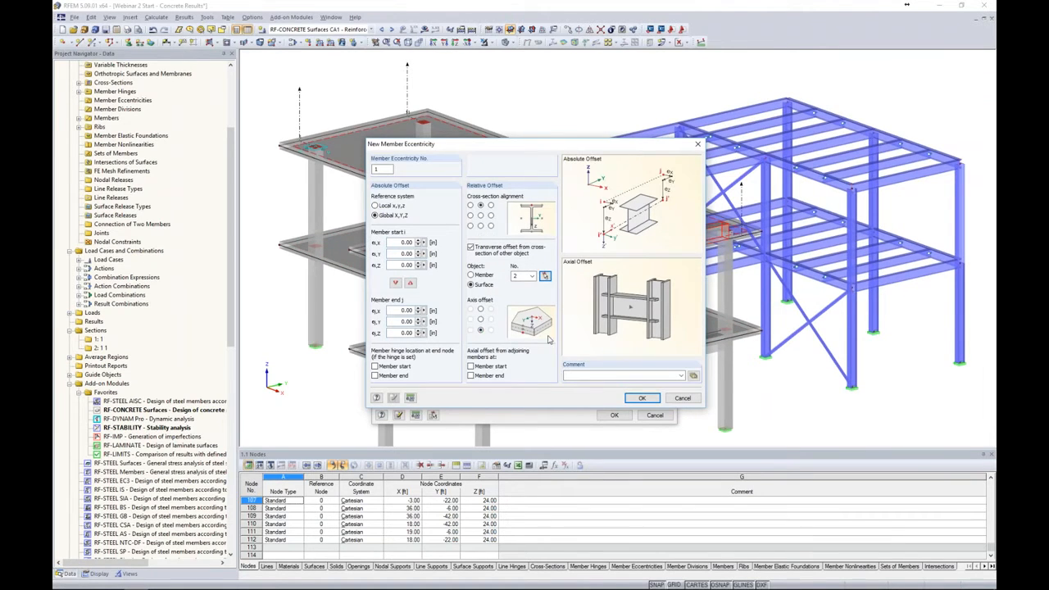
pyautogui.click(633, 396)
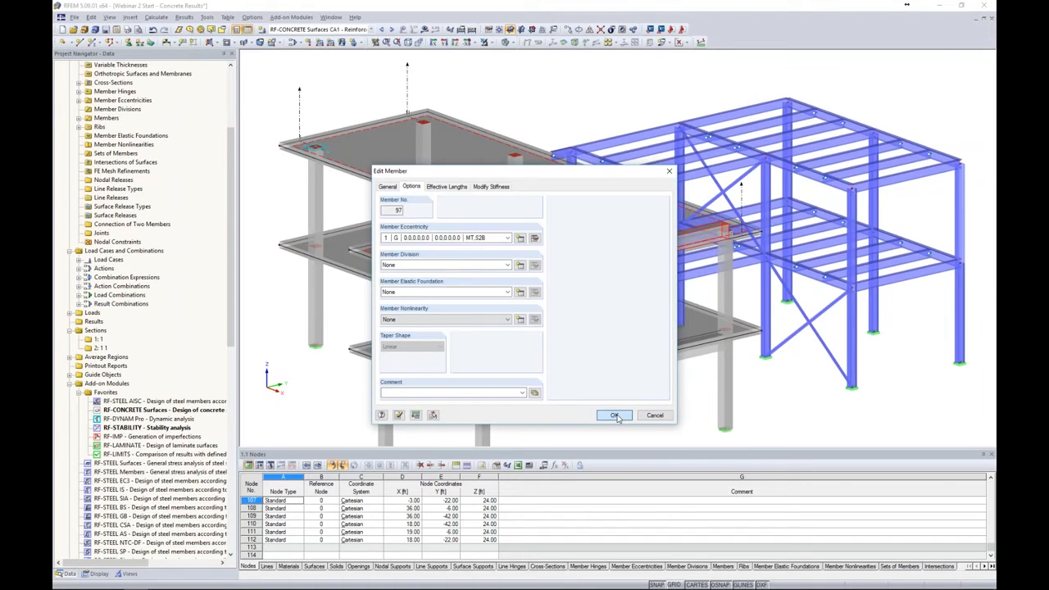
pyautogui.click(613, 415)
# Show the saved Top Slab view as a solid rendering to check the edge beam's position beneath the slab
pyautogui.keyDown('ctrl'); pyautogui.moveTo(612, 398); pyautogui.dragTo(607, 354, button='middle'); pyautogui.keyUp('ctrl')
pyautogui.moveTo(581, 211)
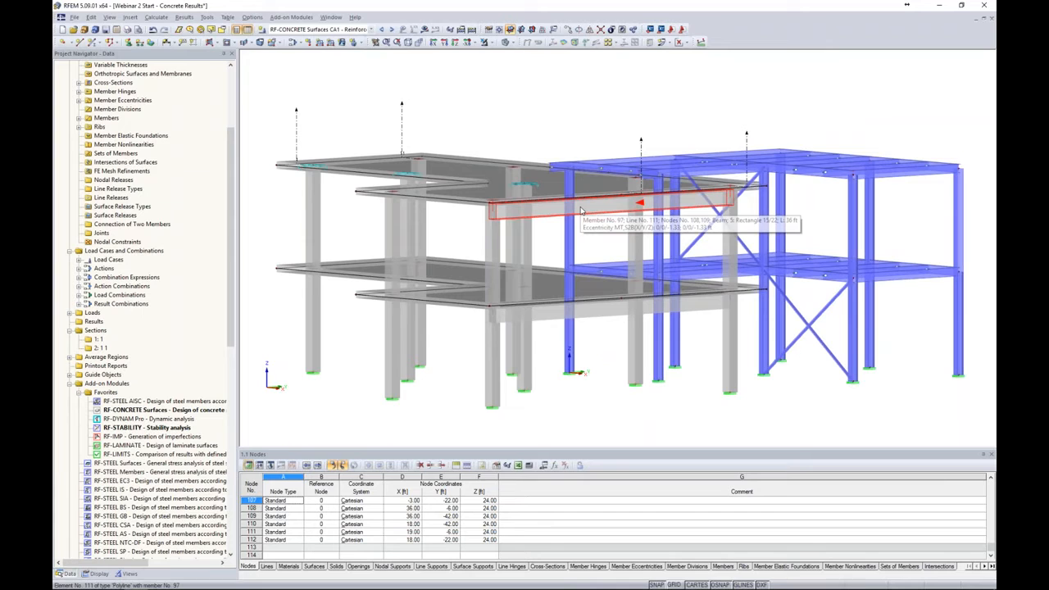
pyautogui.scroll(-2, 581, 212)
pyautogui.keyDown('ctrl'); pyautogui.moveTo(686, 231); pyautogui.dragTo(435, 220, button='middle'); pyautogui.keyUp('ctrl')
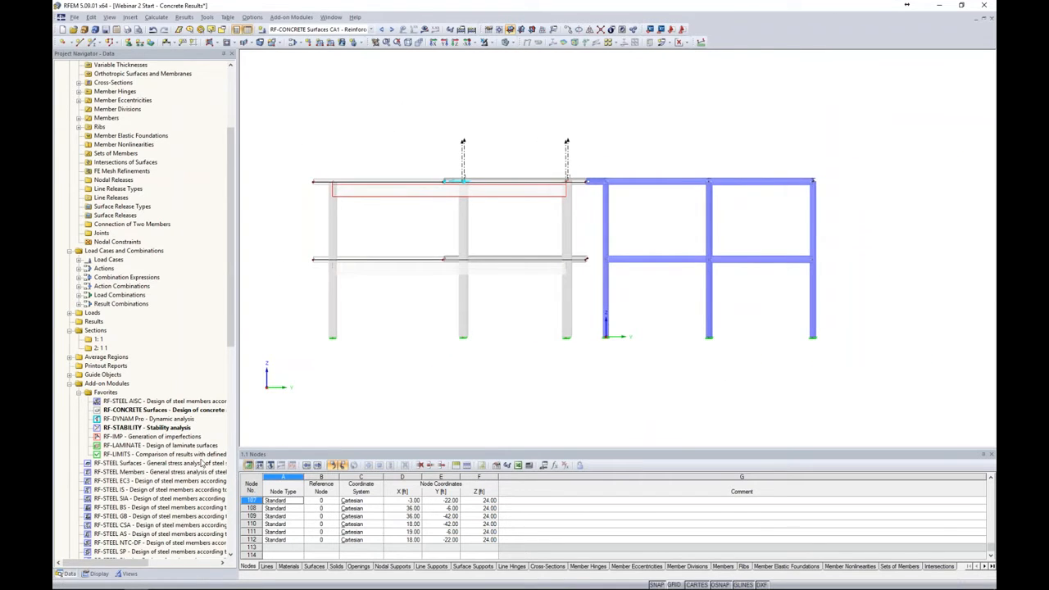
pyautogui.click(129, 573)
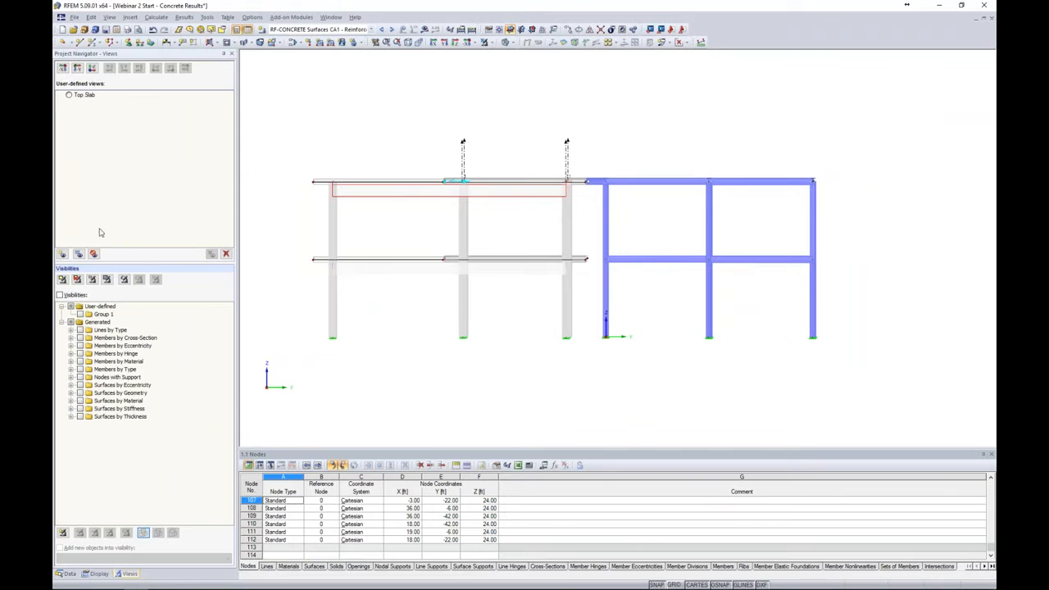
pyautogui.doubleClick(82, 95)
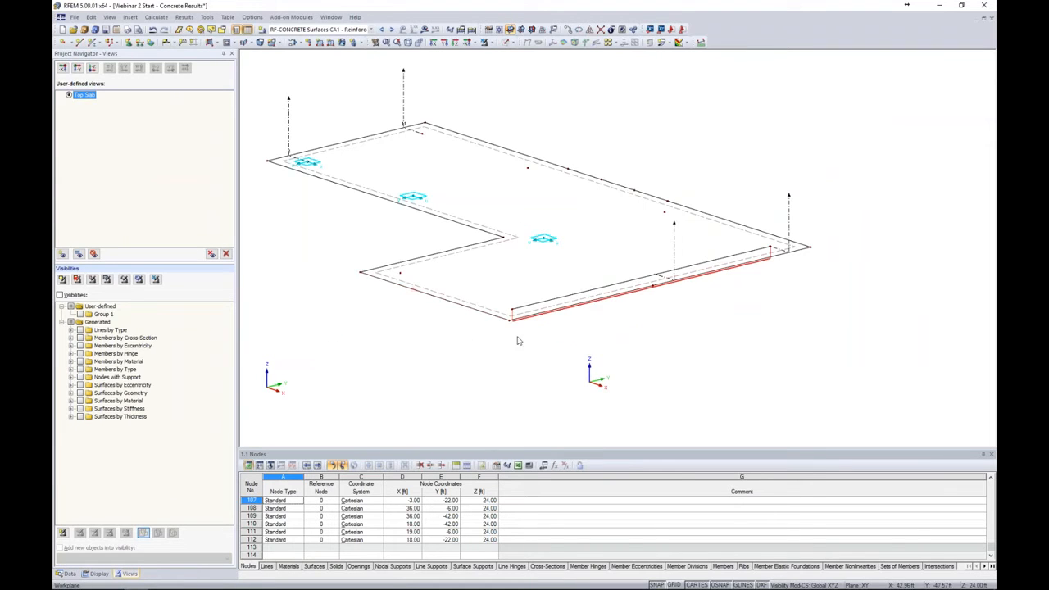
pyautogui.click(509, 42)
pyautogui.click(524, 64)
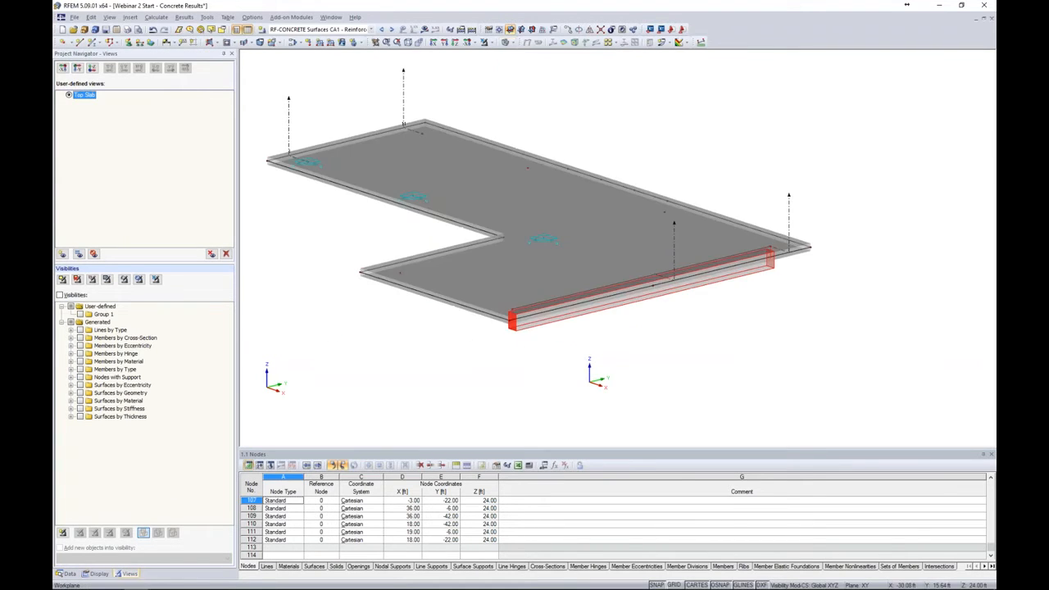
pyautogui.keyDown('ctrl'); pyautogui.moveTo(632, 138); pyautogui.dragTo(703, 127, button='middle'); pyautogui.keyUp('ctrl')
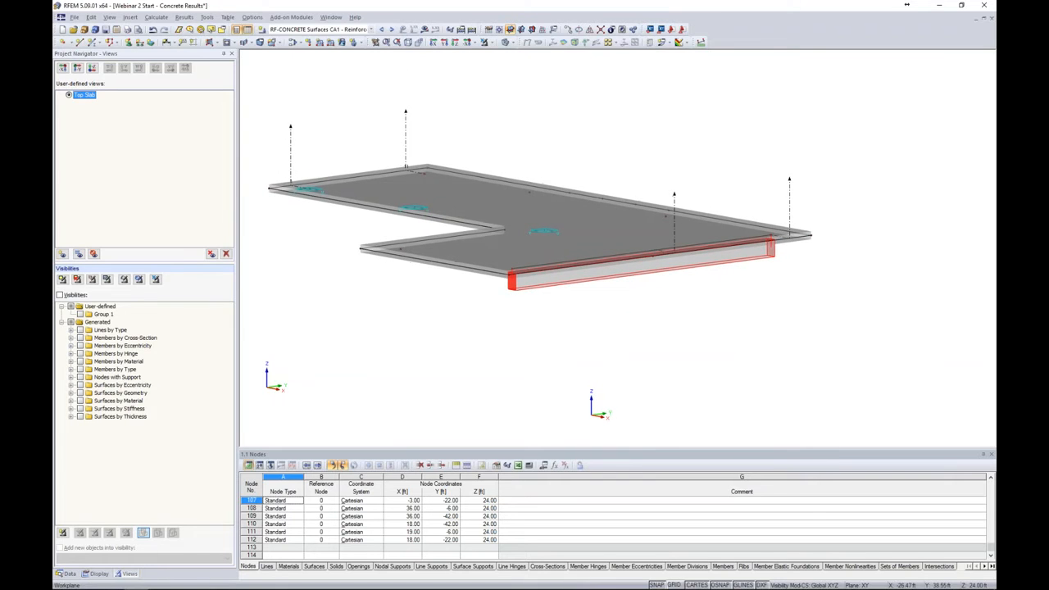
# Switch the top slab to wireframe display and inspect the offset between the slab edge and the eccentric beam
pyautogui.click(513, 43)
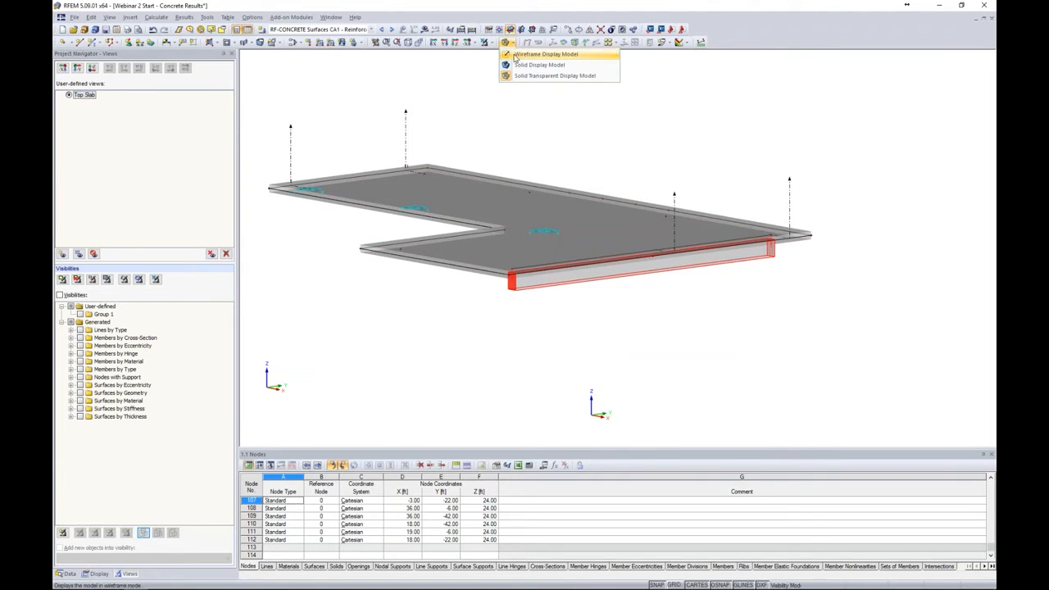
pyautogui.click(529, 53)
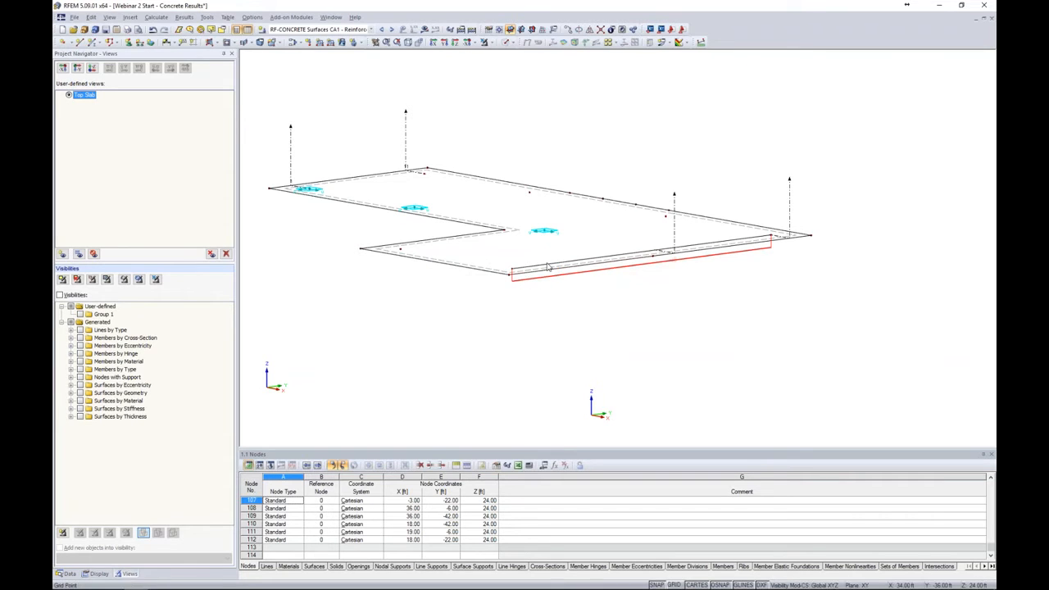
pyautogui.scroll(4, 557, 273)
pyautogui.scroll(1, 585, 270)
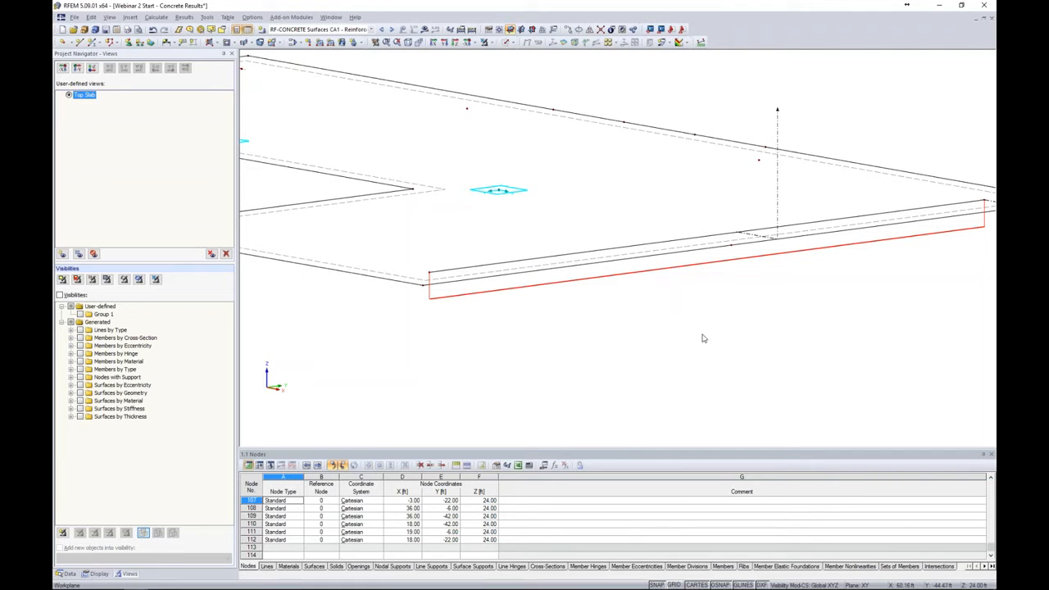
pyautogui.scroll(-2, 642, 317)
pyautogui.scroll(-2, 639, 317)
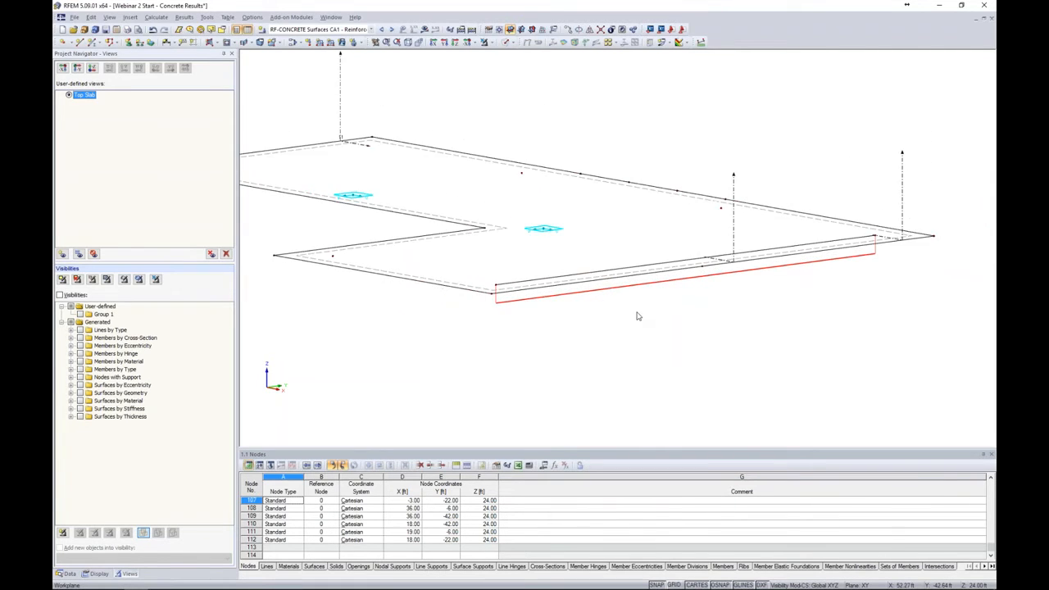
pyautogui.moveTo(638, 316)
pyautogui.keyDown('ctrl'); pyautogui.mouseDown(button='middle')
pyautogui.moveTo(638, 336)
pyautogui.moveTo(649, 301)
pyautogui.mouseUp(button='middle'); pyautogui.keyUp('ctrl')
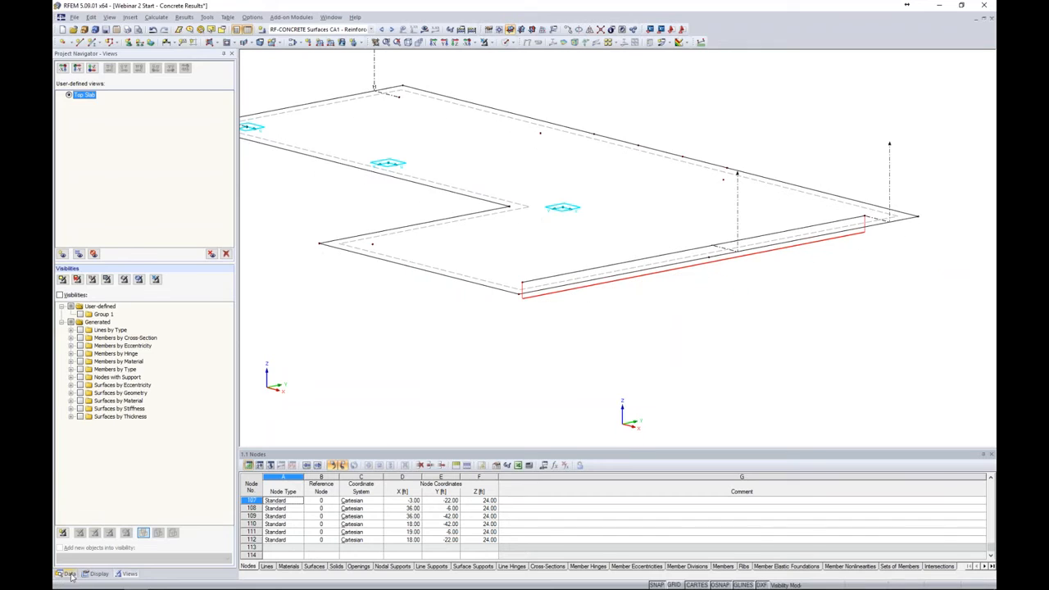
# Start a new line release on line 111 above the top slab's edge beam and begin a new release type for it
pyautogui.click(65, 573)
pyautogui.scroll(5, 142, 319)
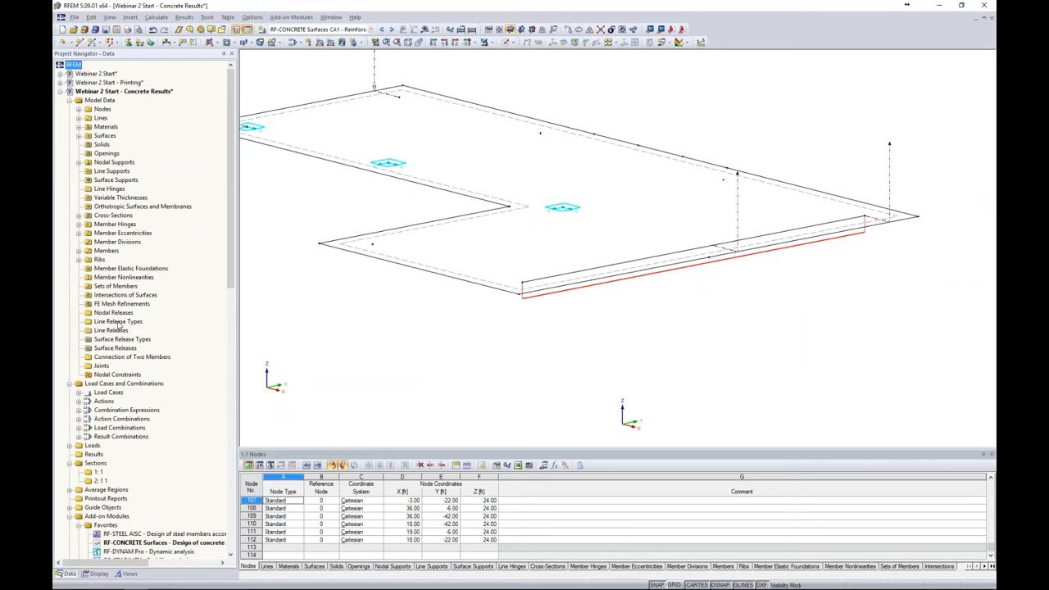
pyautogui.rightClick(112, 330)
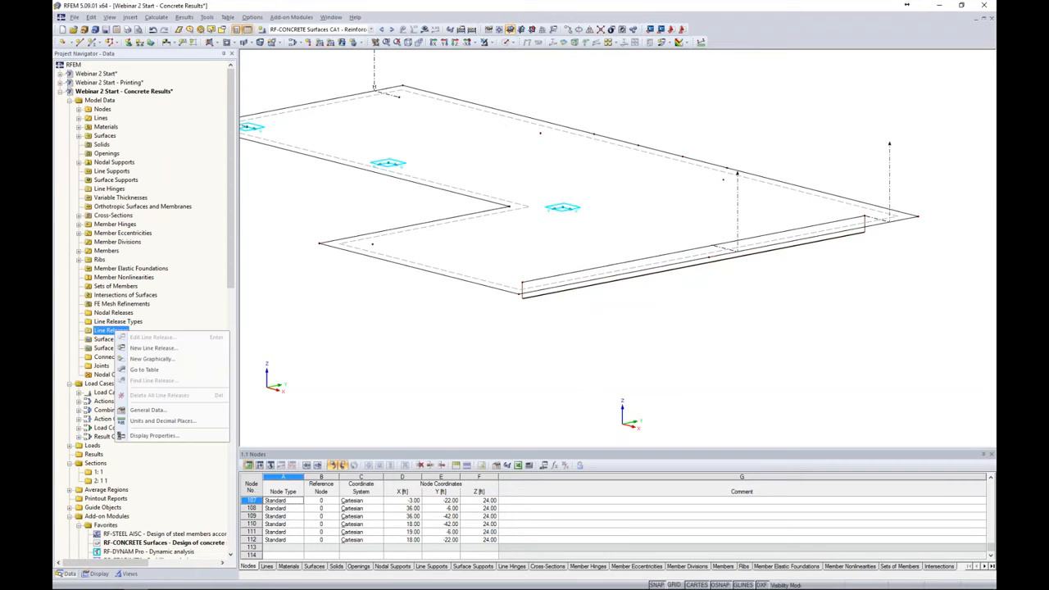
pyautogui.click(149, 349)
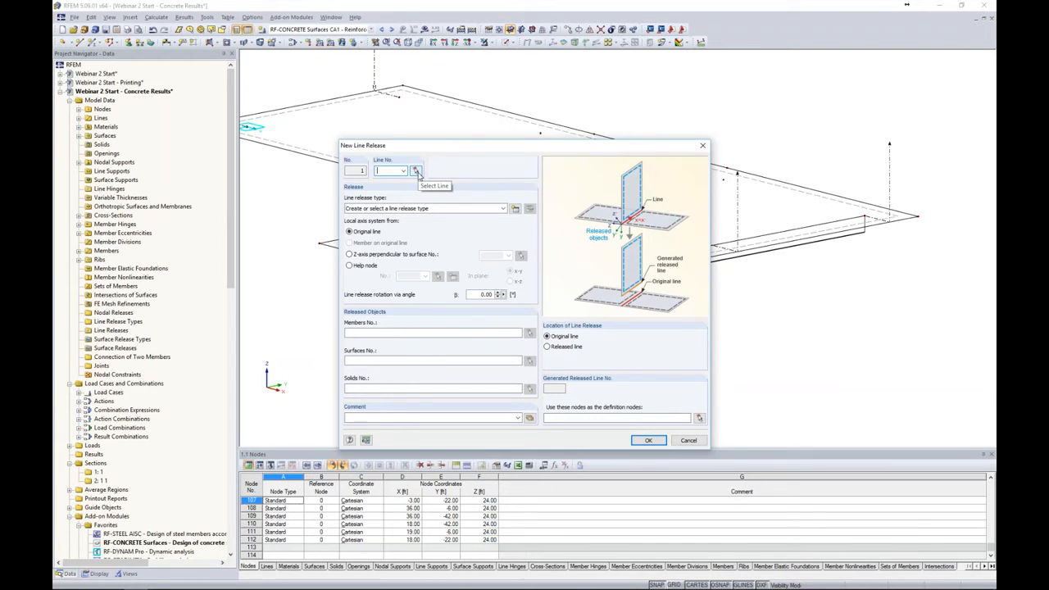
pyautogui.click(416, 172)
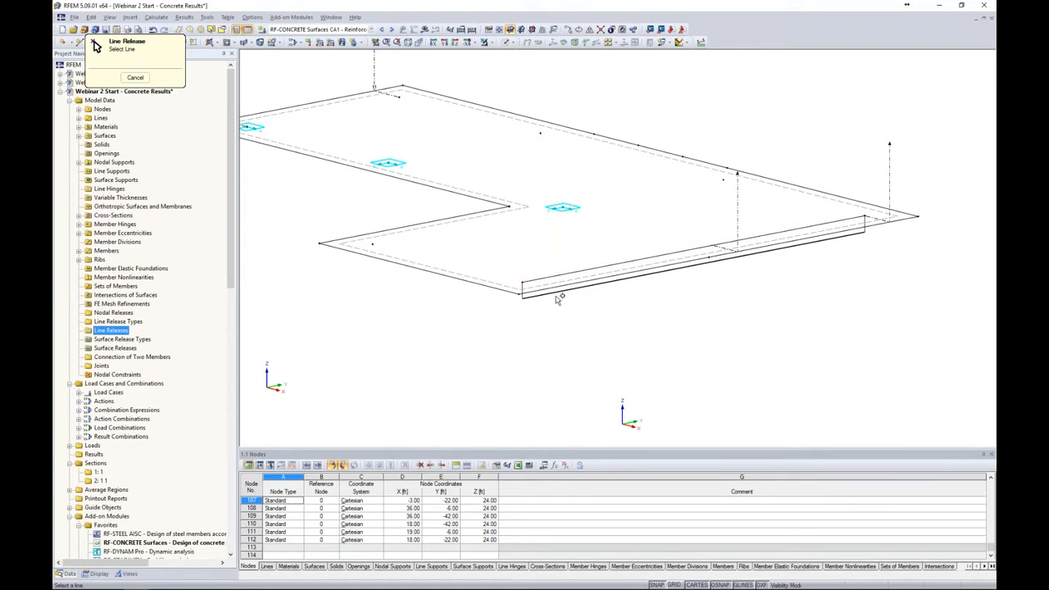
pyautogui.scroll(3, 550, 297)
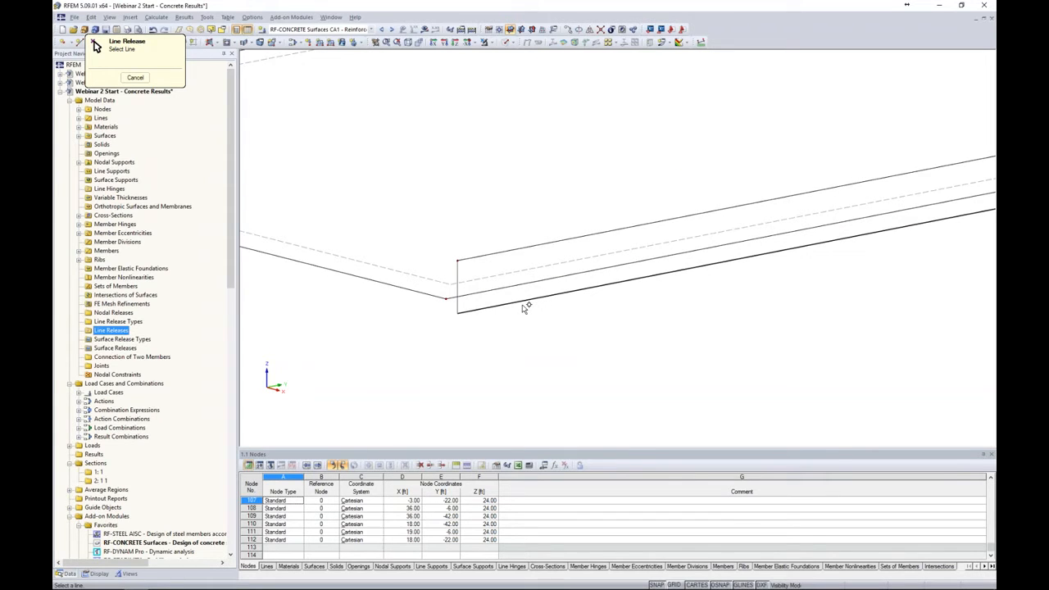
pyautogui.click(525, 250)
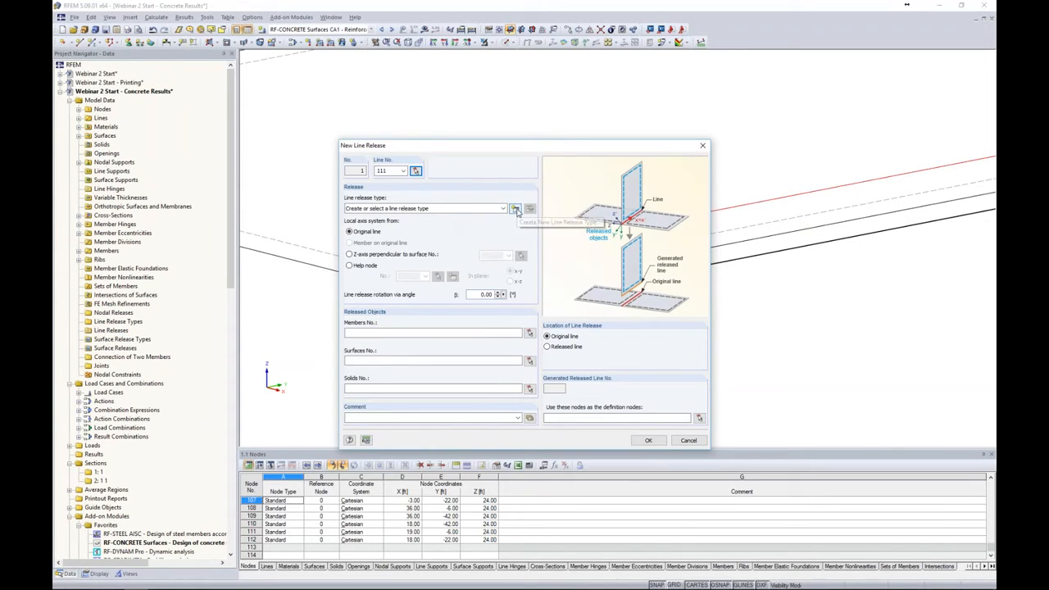
pyautogui.click(516, 210)
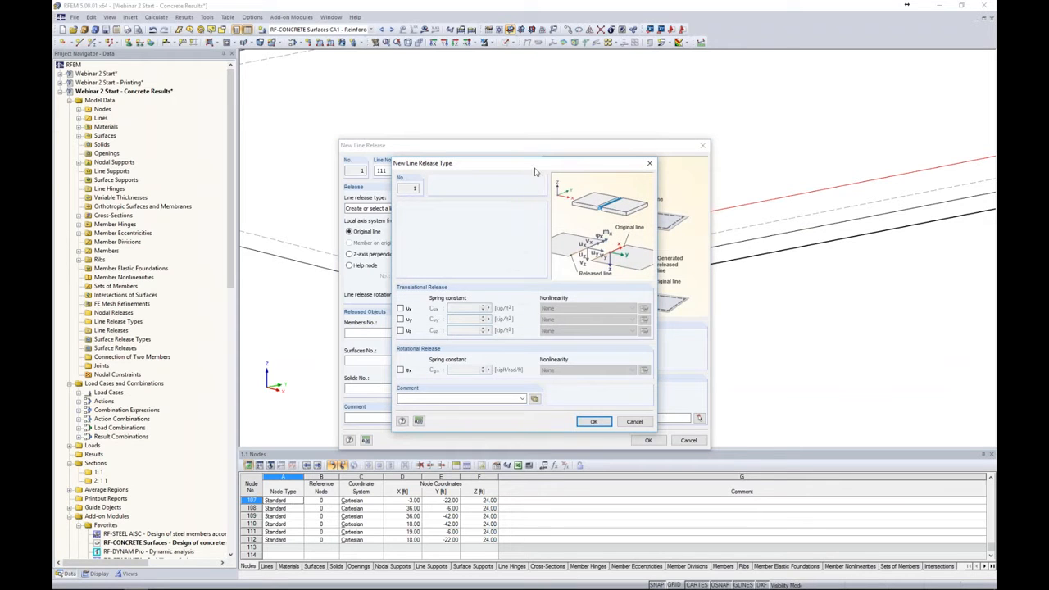
# Try the ux translational release with a Friction vy nonlinearity and view its friction settings
pyautogui.moveTo(533, 167); pyautogui.dragTo(536, 161)
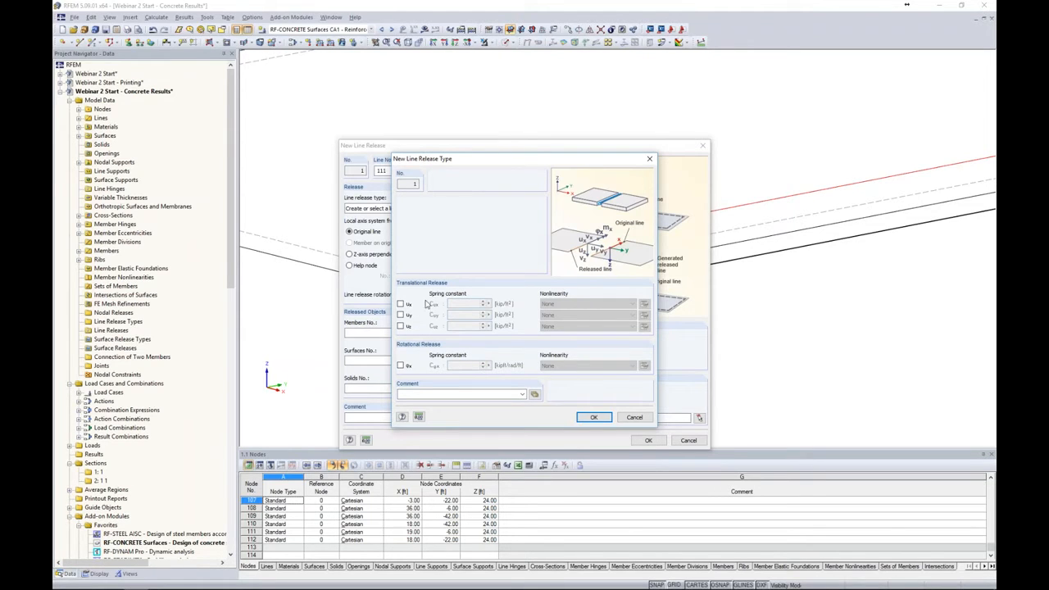
pyautogui.click(401, 304)
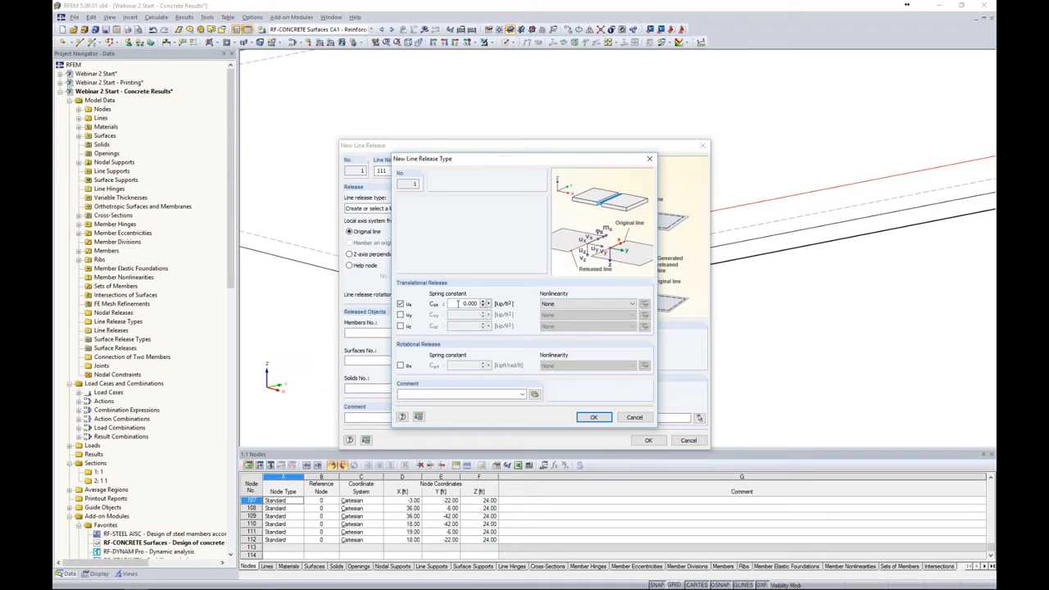
pyautogui.click(583, 304)
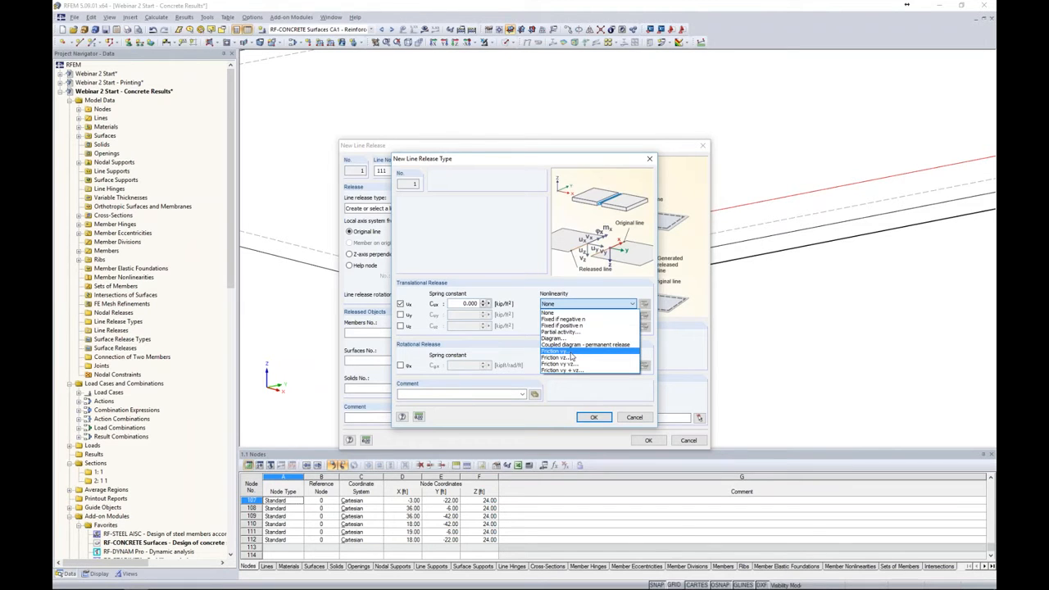
pyautogui.click(570, 352)
pyautogui.click(644, 304)
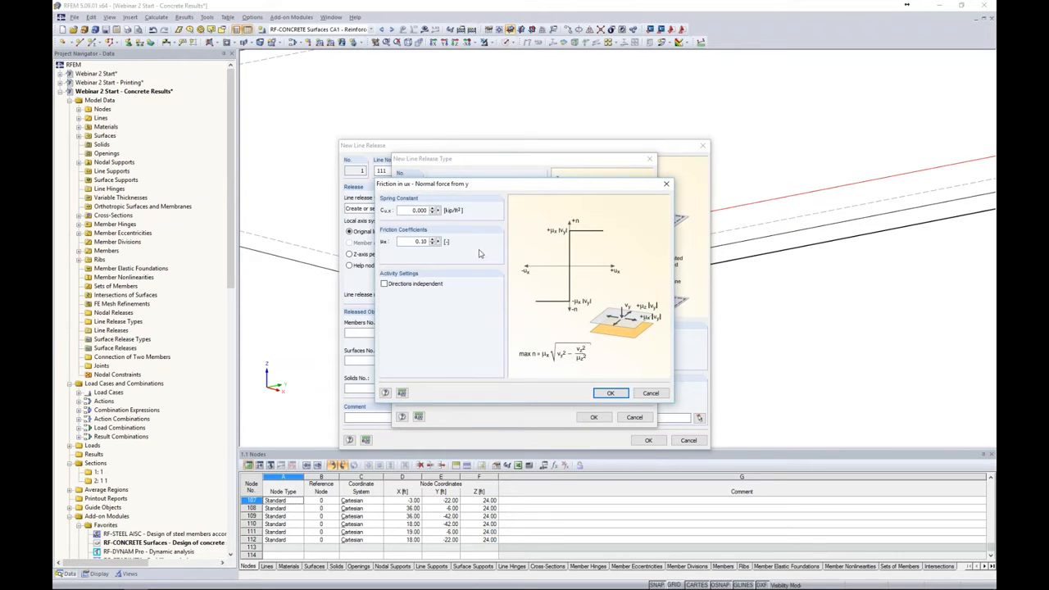
pyautogui.click(651, 395)
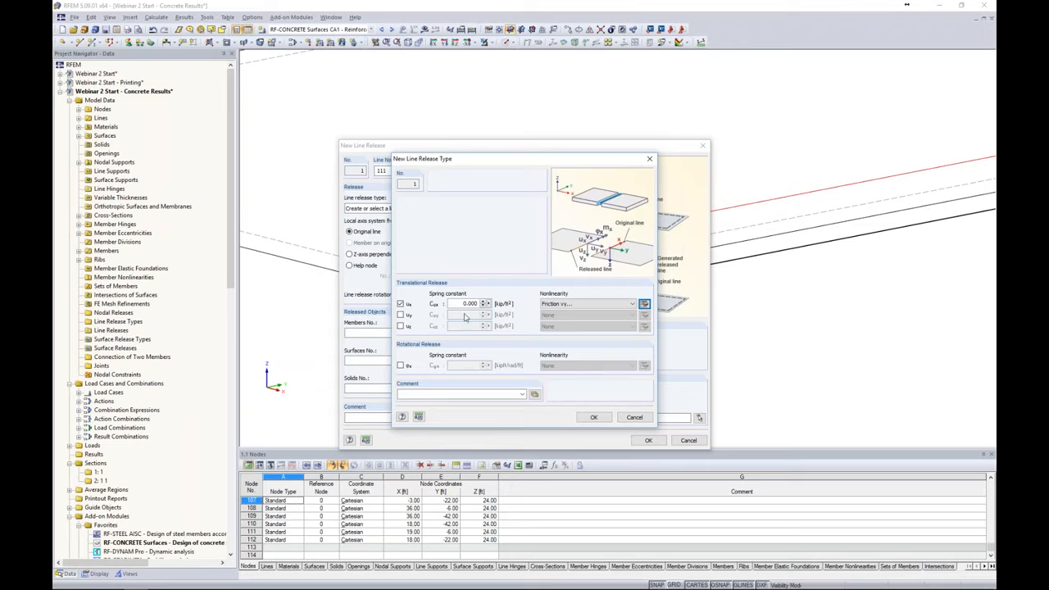
pyautogui.click(410, 305)
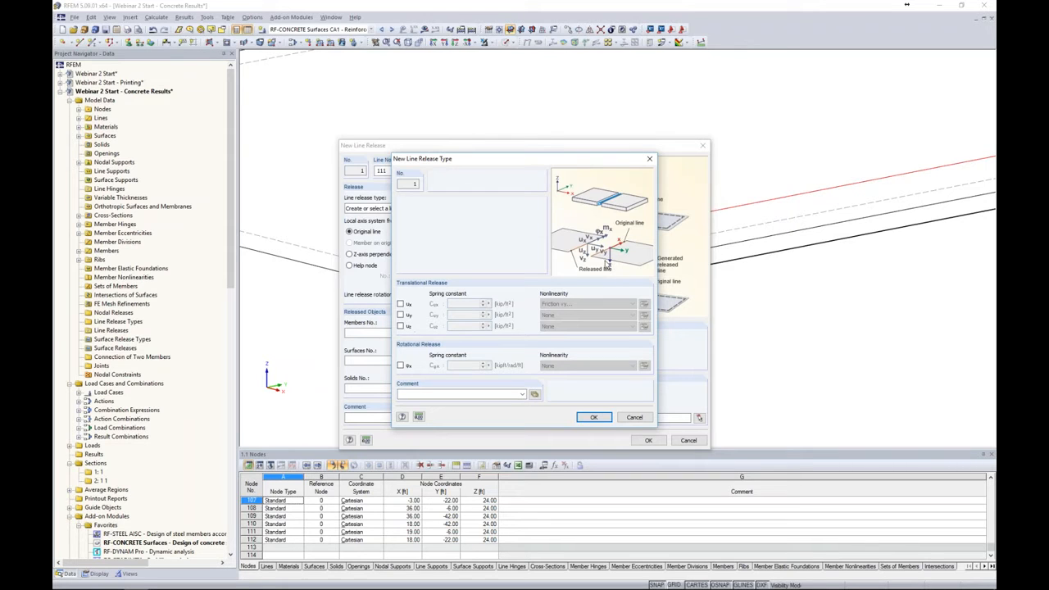
# Release only the rotation φx in the release type and create the line release with surface 2 as the released object
pyautogui.click(400, 366)
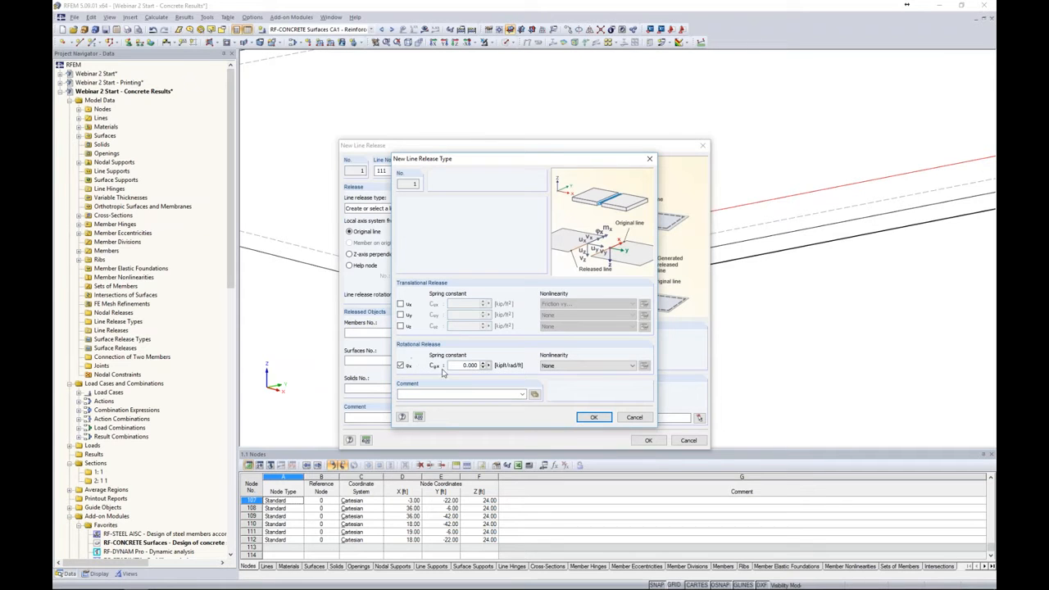
pyautogui.click(594, 417)
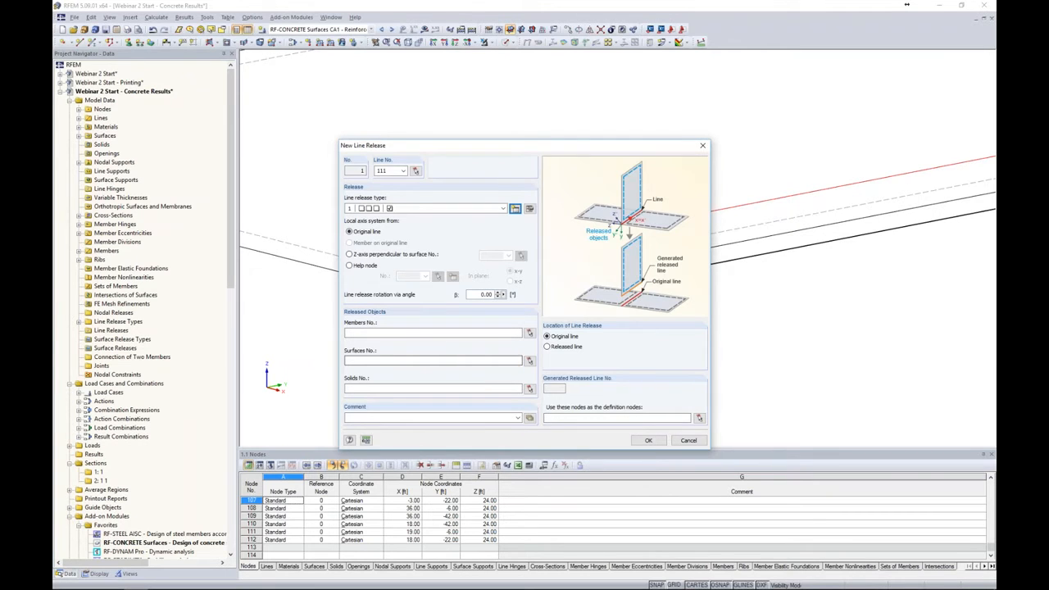
pyautogui.click(530, 361)
pyautogui.click(503, 273)
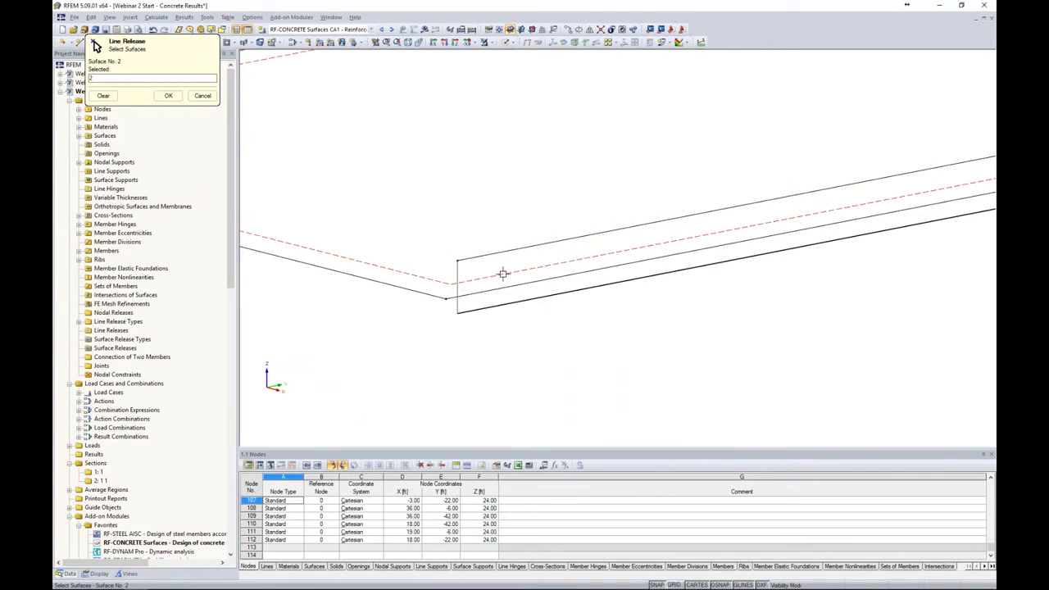
pyautogui.click(168, 96)
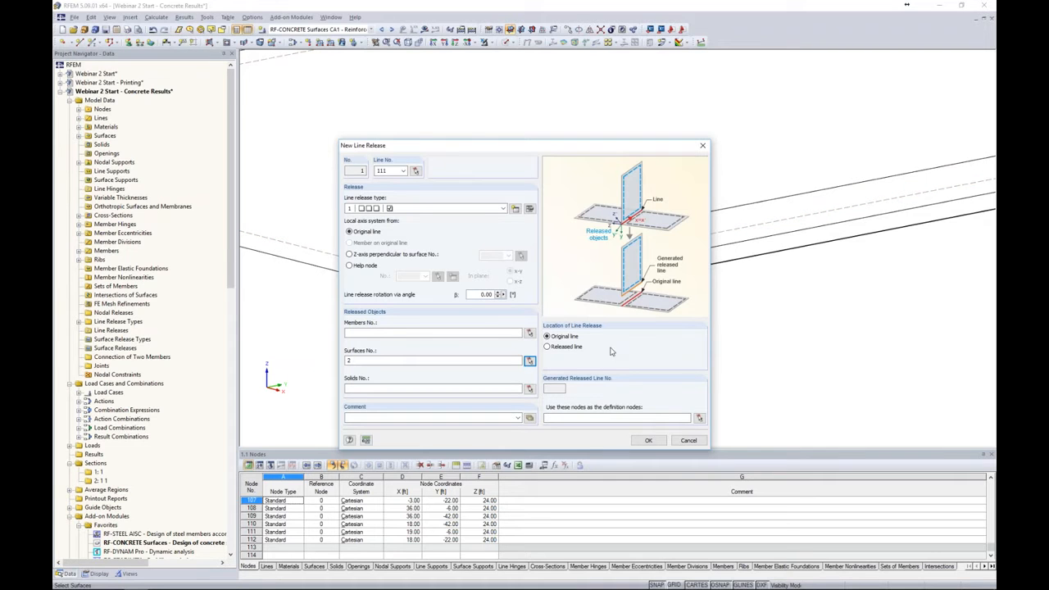
pyautogui.click(658, 441)
pyautogui.scroll(-2, 661, 335)
pyautogui.scroll(-3, 661, 335)
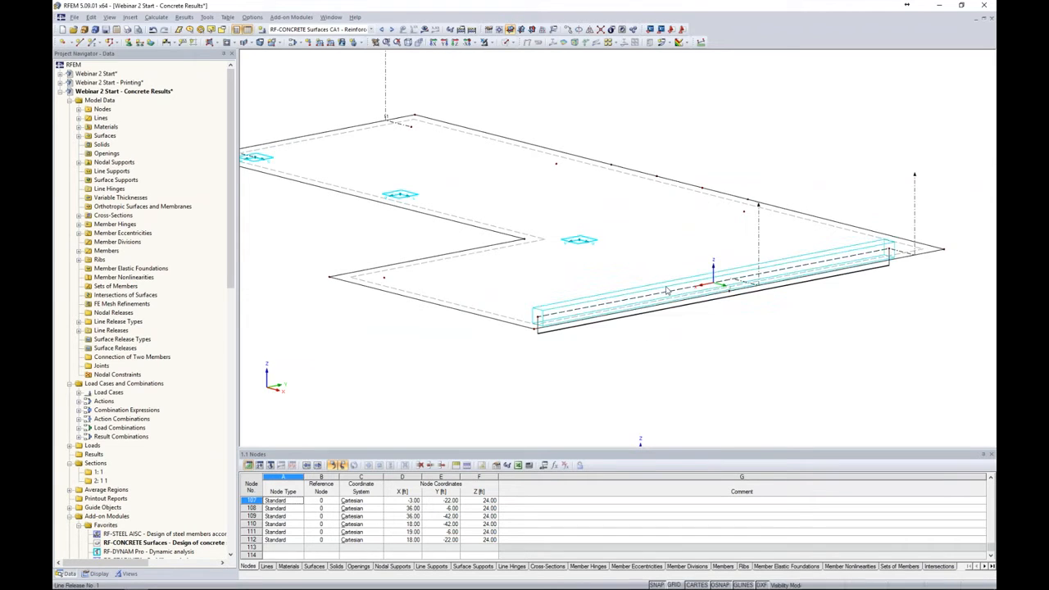
pyautogui.click(644, 324)
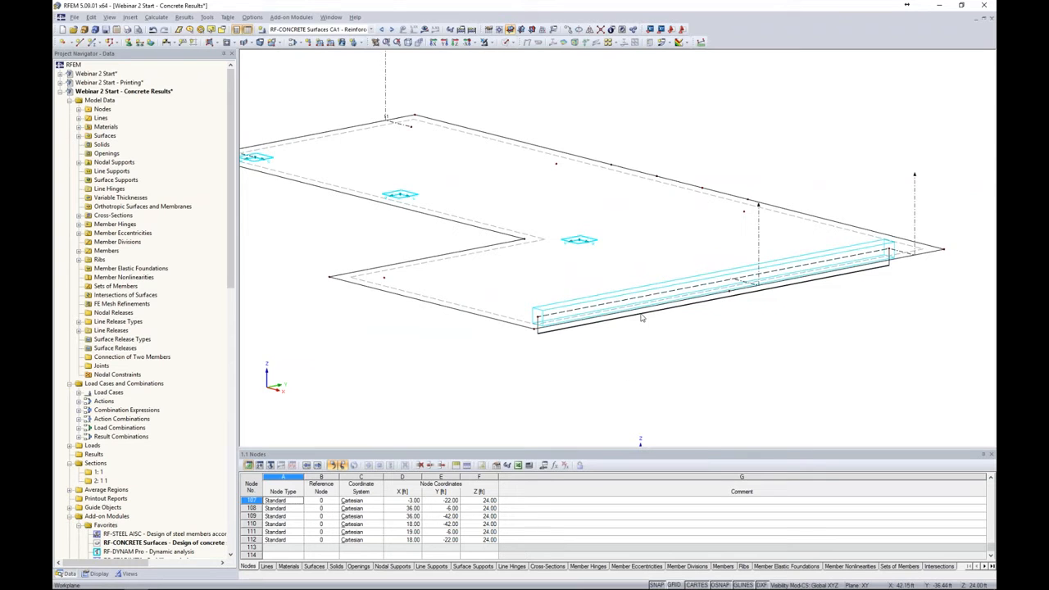
# Calculate the results for load combination CO2 - 1.2D + 1.6L
pyautogui.click(371, 30)
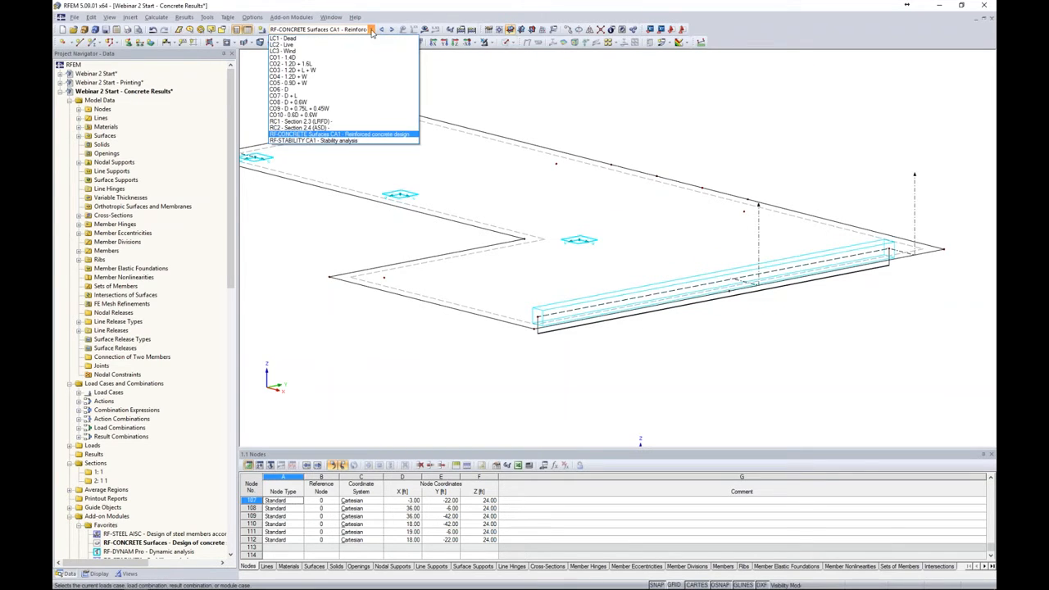
pyautogui.click(341, 63)
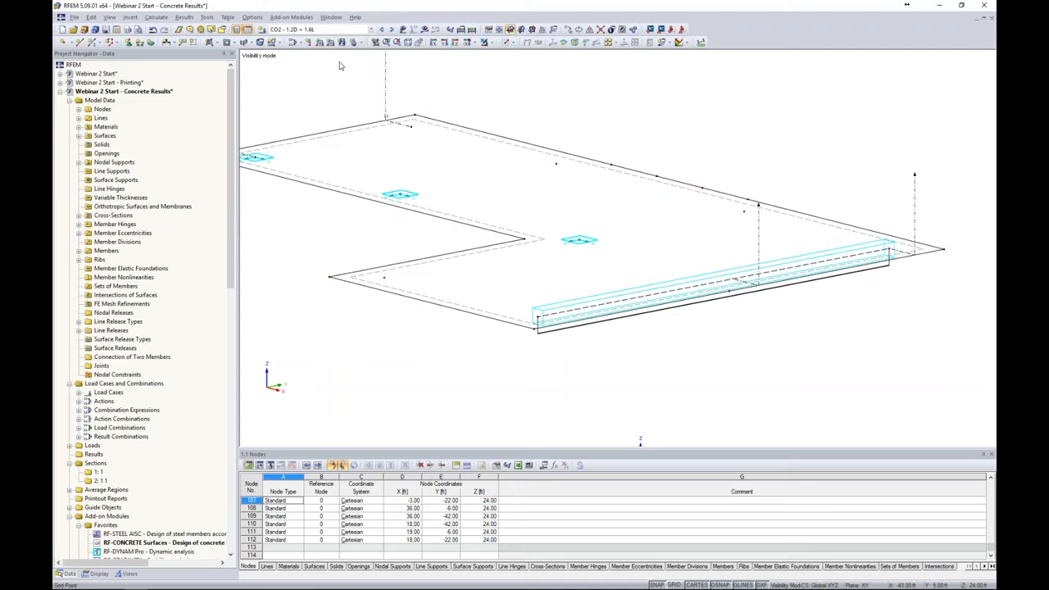
pyautogui.click(423, 29)
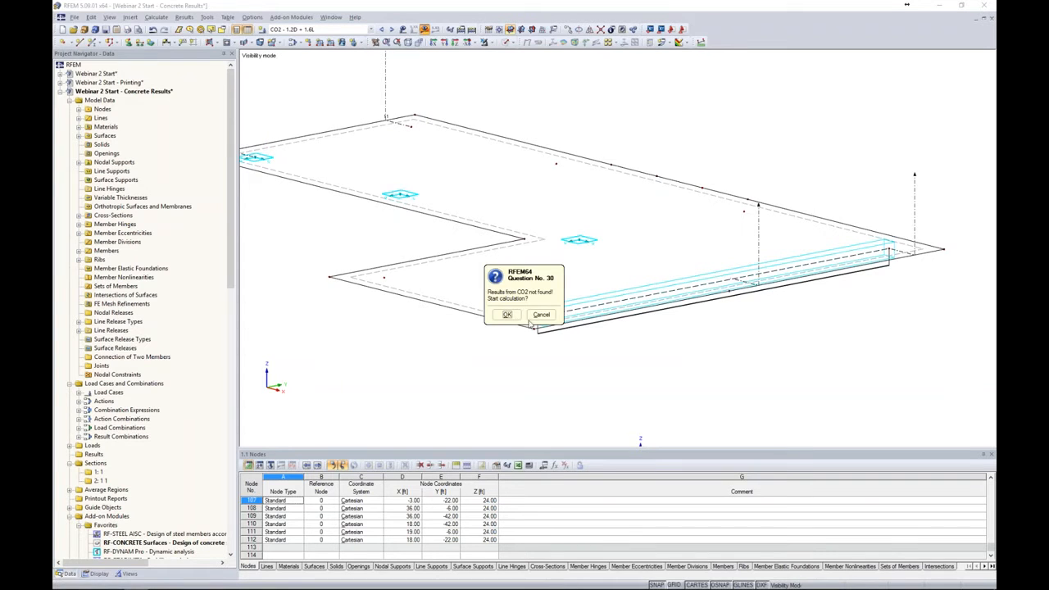
pyautogui.click(507, 315)
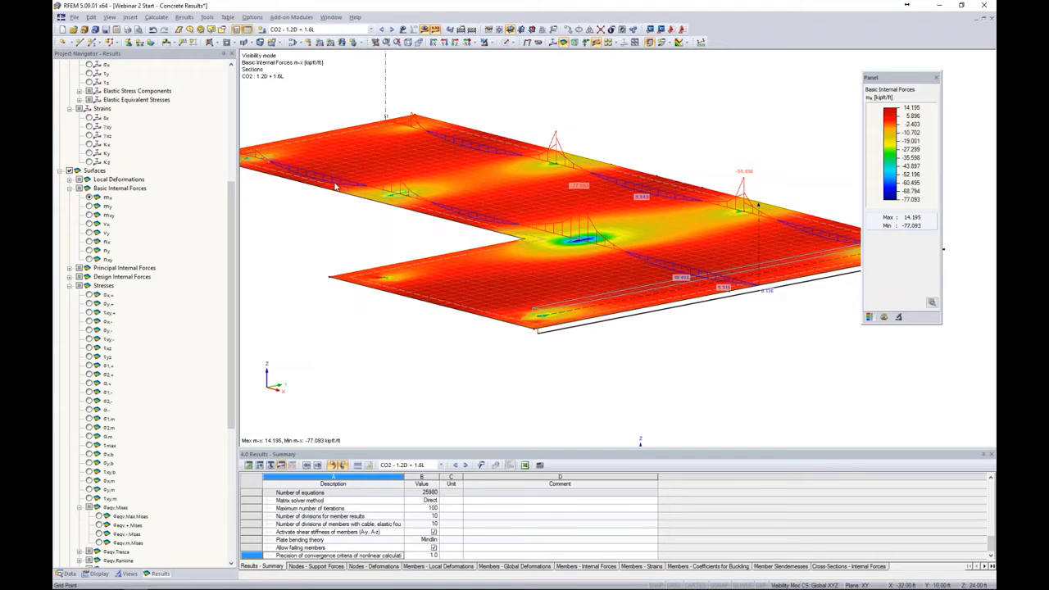
# Hide the surface and section results on the top slab
pyautogui.click(69, 170)
pyautogui.moveTo(697, 305); pyautogui.dragTo(634, 267, button='middle')
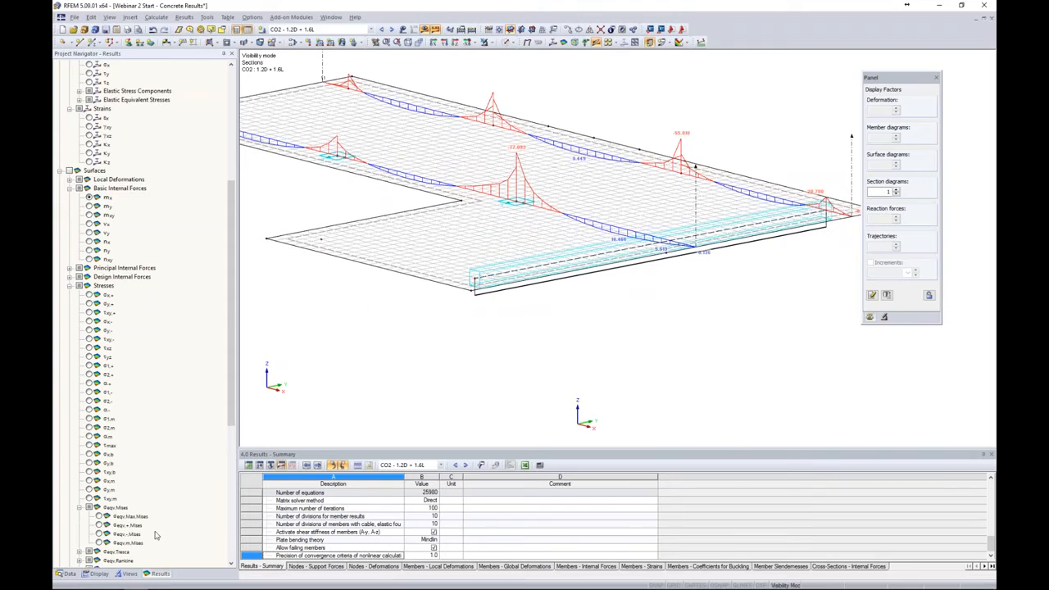
pyautogui.scroll(-10, 158, 544)
pyautogui.click(70, 498)
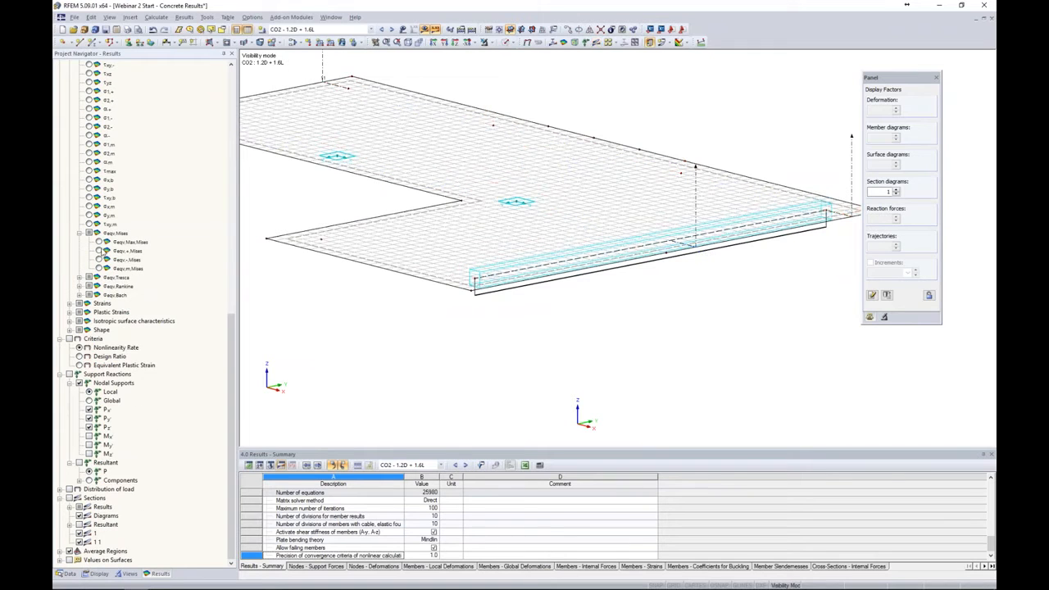
# Display the torsional moment MT along the edge beam and switch to the PowerPoint slide show
pyautogui.scroll(18, 103, 251)
pyautogui.scroll(1, 103, 250)
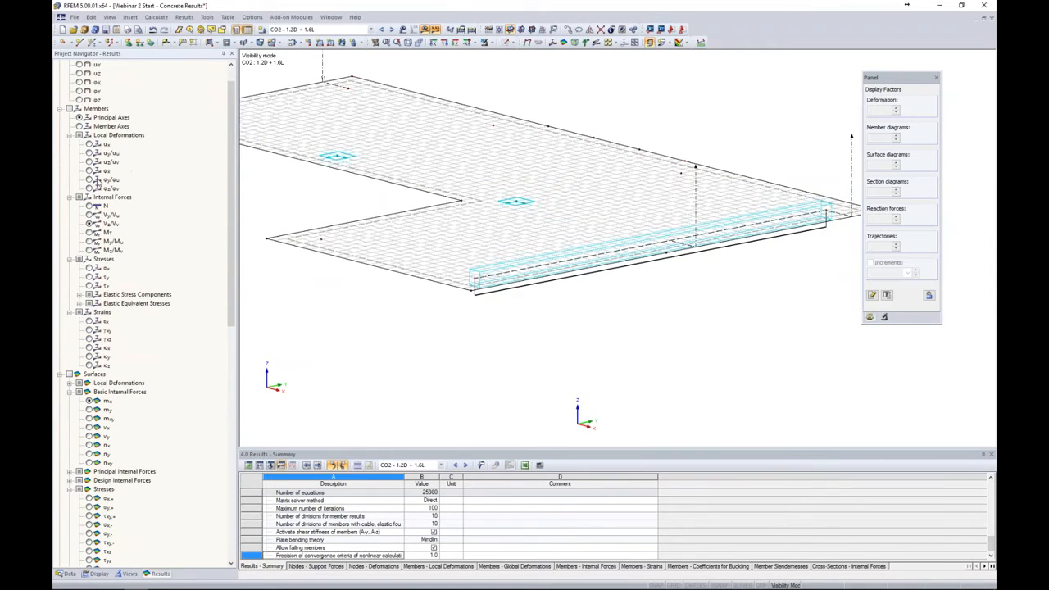
pyautogui.click(69, 108)
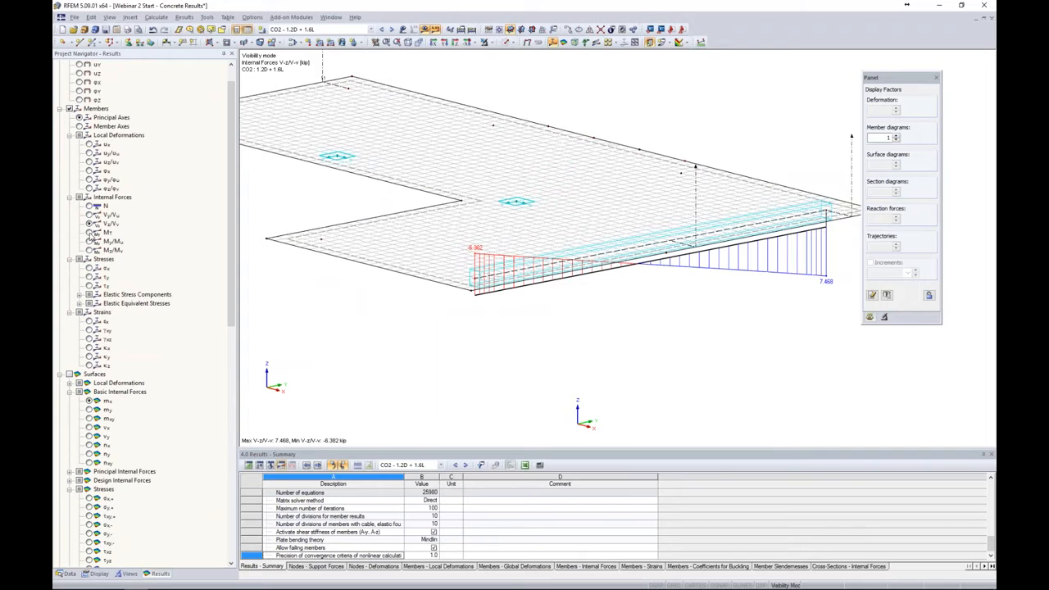
pyautogui.click(89, 233)
pyautogui.keyDown('ctrl'); pyautogui.moveTo(603, 304); pyautogui.dragTo(591, 261, button='middle'); pyautogui.keyUp('ctrl')
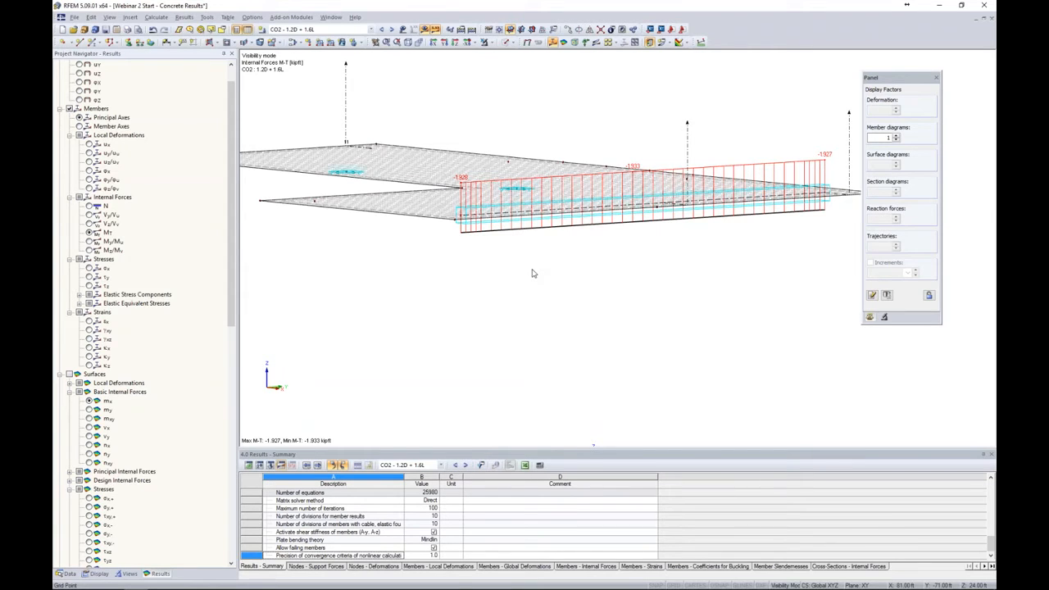
pyautogui.hotkey('alt', 'Tab')
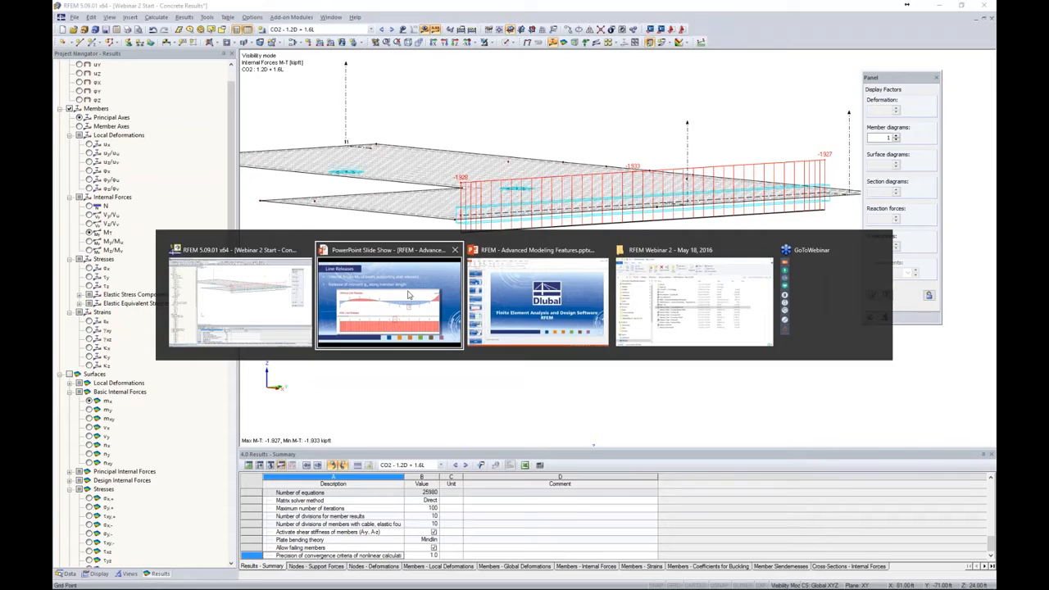
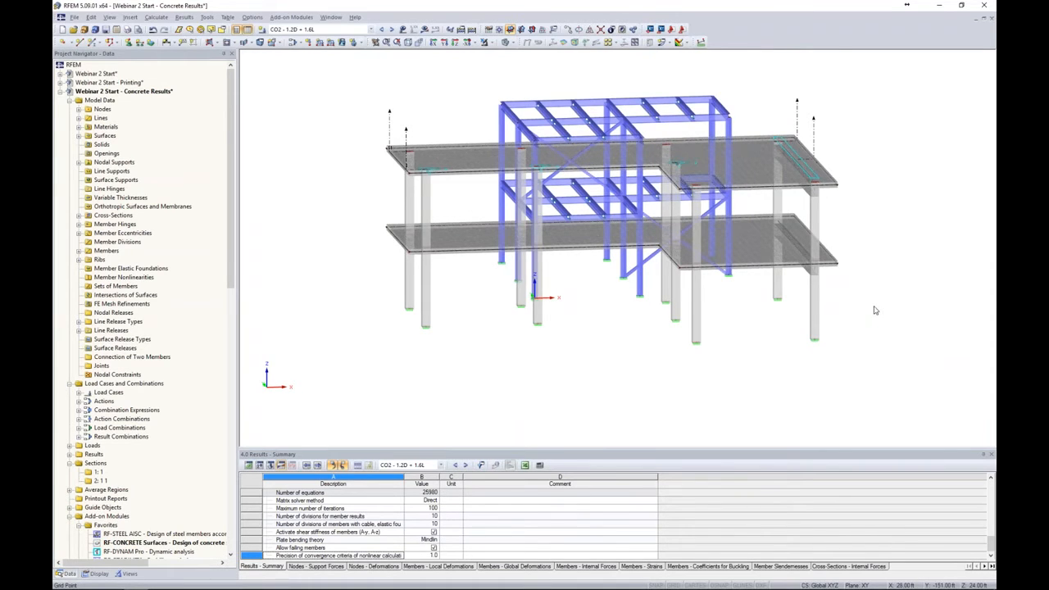
# Isolate the concrete slabs and columns by selecting them and applying visibility by selected objects
pyautogui.keyDown('ctrl'); pyautogui.moveTo(886, 261); pyautogui.dragTo(818, 287, button='middle'); pyautogui.keyUp('ctrl')
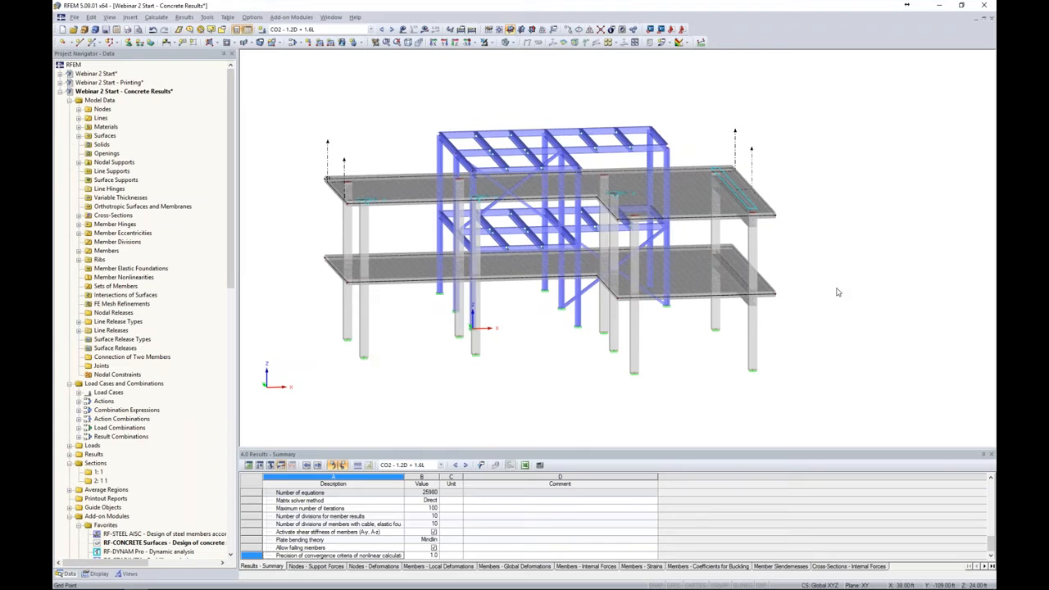
pyautogui.scroll(-4, 791, 289)
pyautogui.keyDown('ctrl'); pyautogui.moveTo(830, 301); pyautogui.dragTo(457, 265, button='middle'); pyautogui.keyUp('ctrl')
pyautogui.moveTo(416, 152); pyautogui.dragTo(638, 339)
pyautogui.keyDown('ctrl'); pyautogui.moveTo(542, 348); pyautogui.dragTo(738, 410, button='middle'); pyautogui.keyUp('ctrl')
pyautogui.click(490, 42)
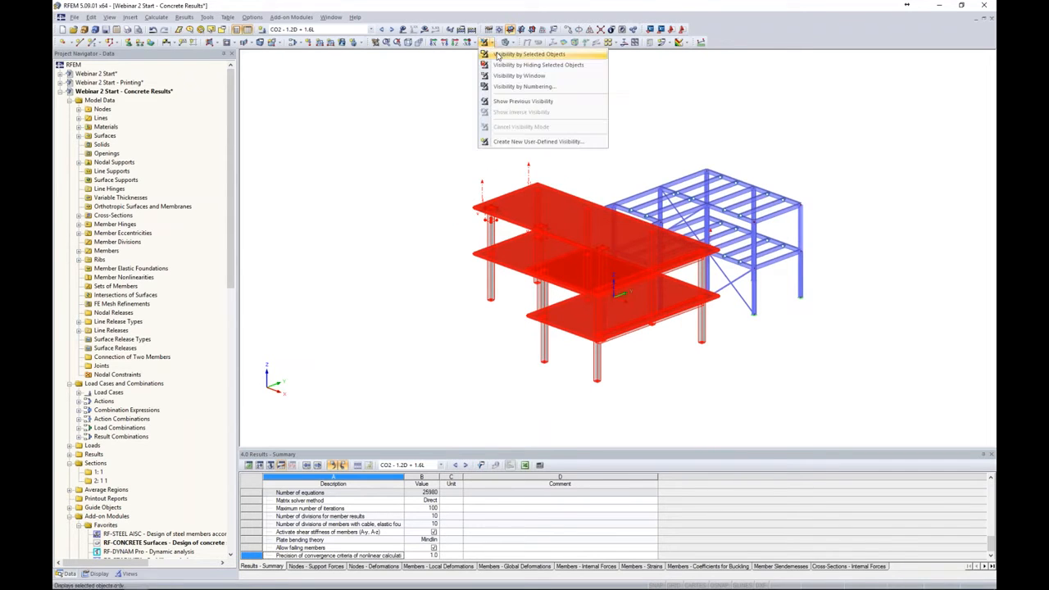
pyautogui.click(498, 56)
pyautogui.click(660, 158)
pyautogui.moveTo(698, 174); pyautogui.dragTo(664, 151, button='middle')
pyautogui.scroll(2, 650, 204)
# Show the hidden steel frame in the background and open the list of user-defined views and visibilities
pyautogui.rightClick(718, 149)
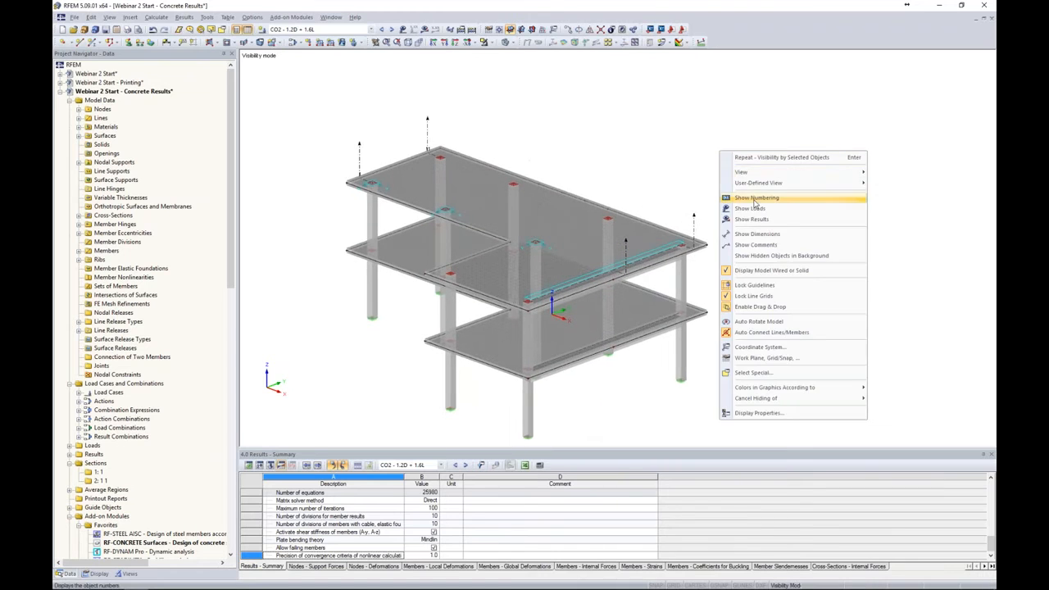
pyautogui.click(770, 256)
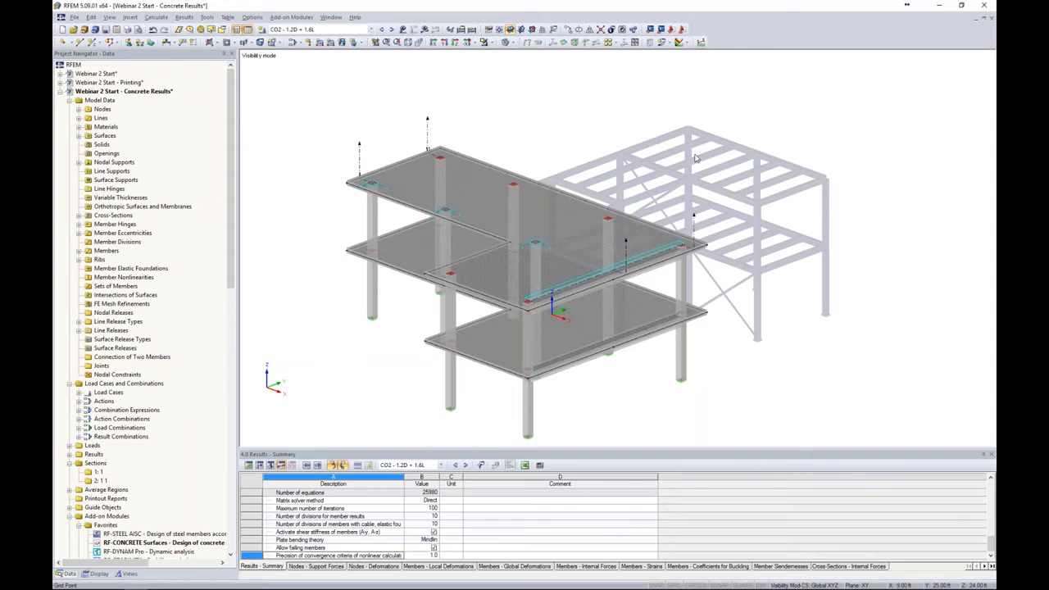
pyautogui.click(127, 573)
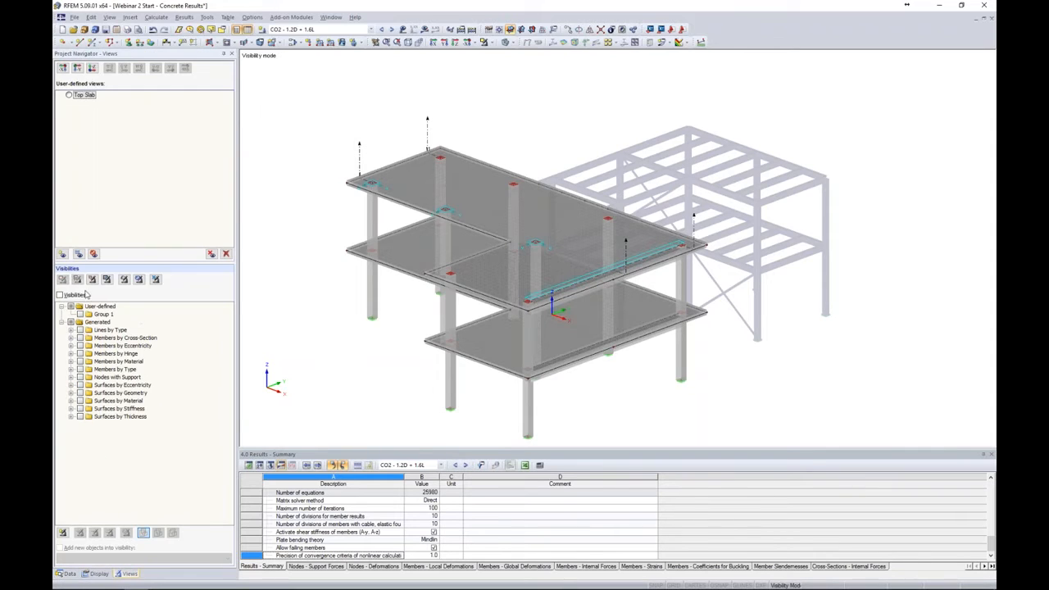
# Save the current display as a user-defined view named "Concrete Structure Only"
pyautogui.click(62, 255)
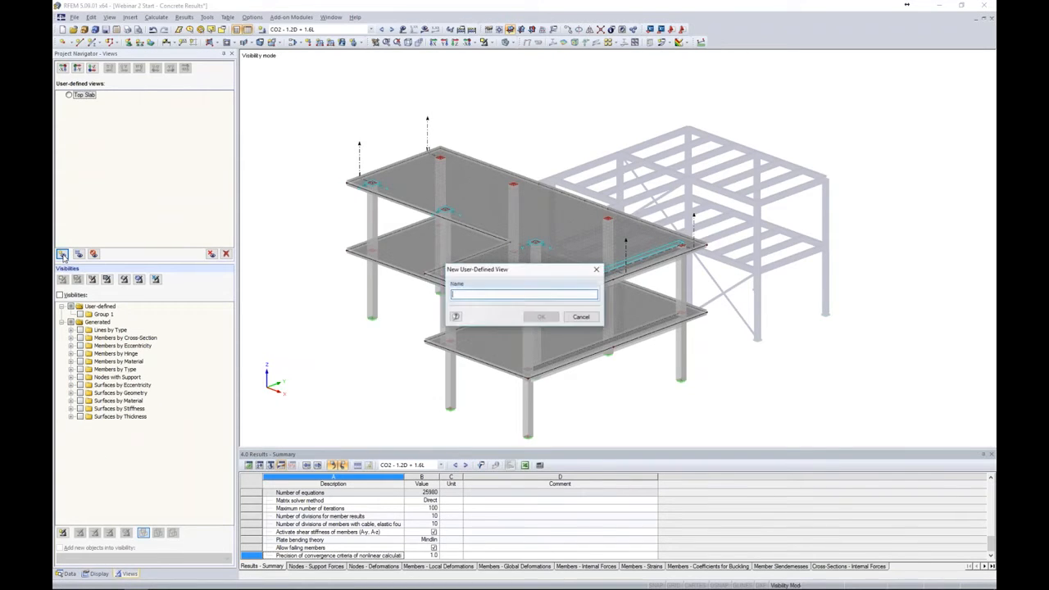
pyautogui.write('Concrete Structure Only')
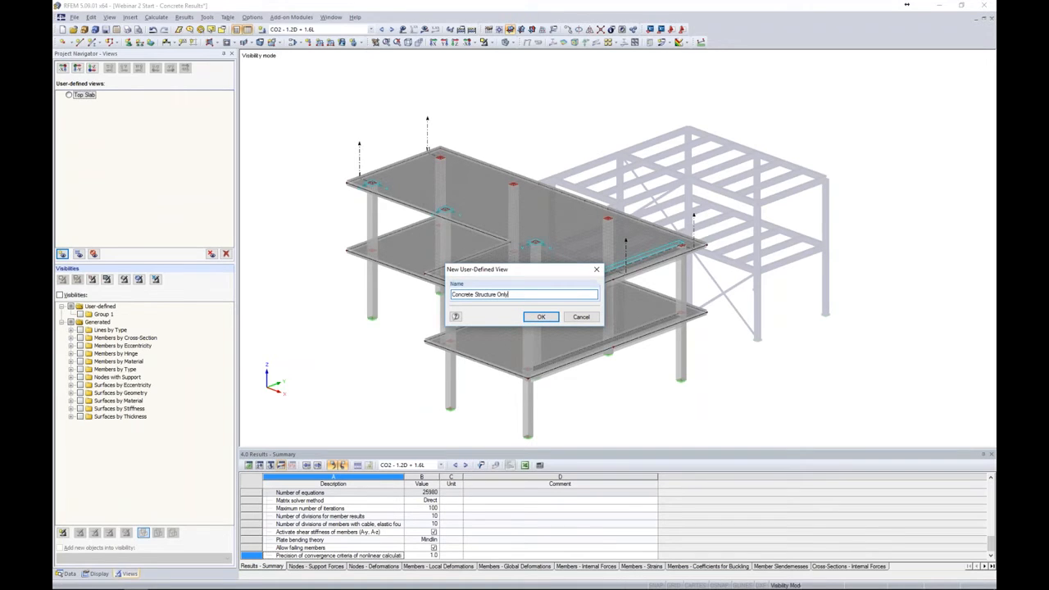
pyautogui.click(541, 316)
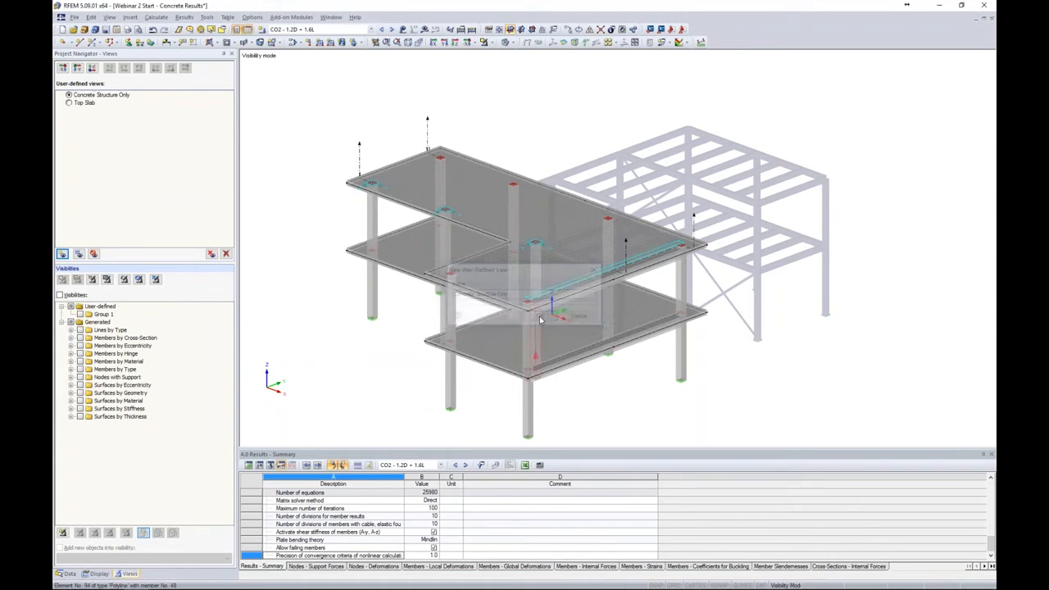
# Turn on the work plane grid and set its origin at the base of the concrete structure's front corner column
pyautogui.moveTo(768, 360); pyautogui.dragTo(715, 280, button='middle')
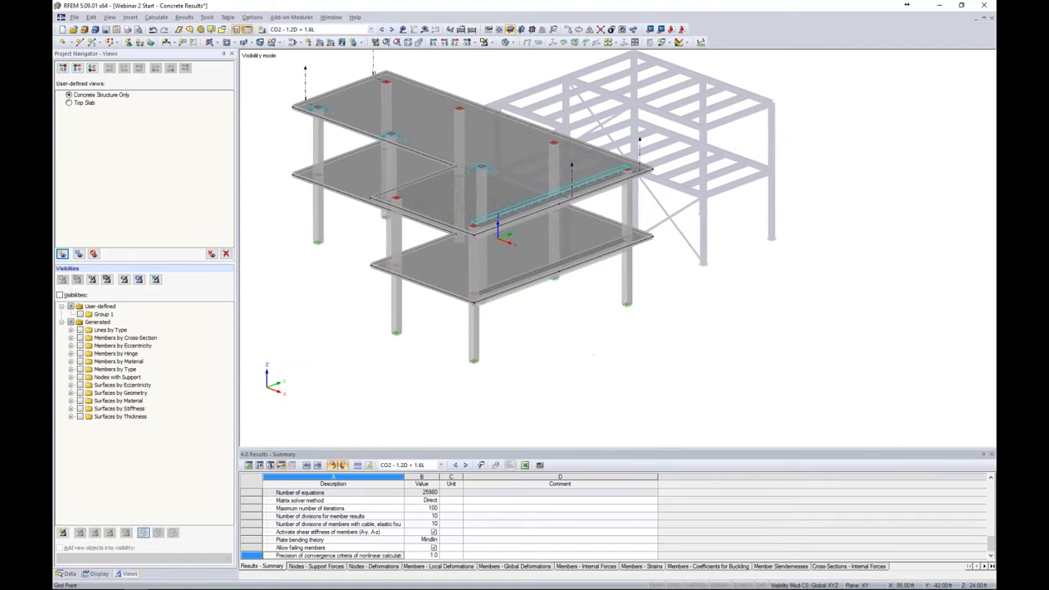
pyautogui.keyDown('ctrl'); pyautogui.moveTo(644, 326); pyautogui.dragTo(672, 332, button='middle'); pyautogui.keyUp('ctrl')
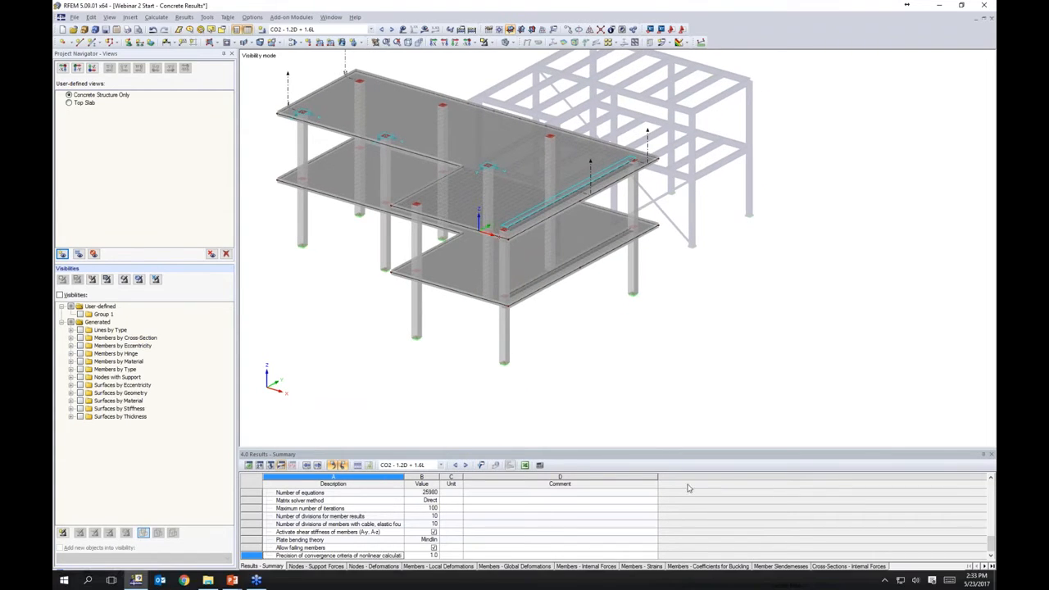
pyautogui.click(676, 584)
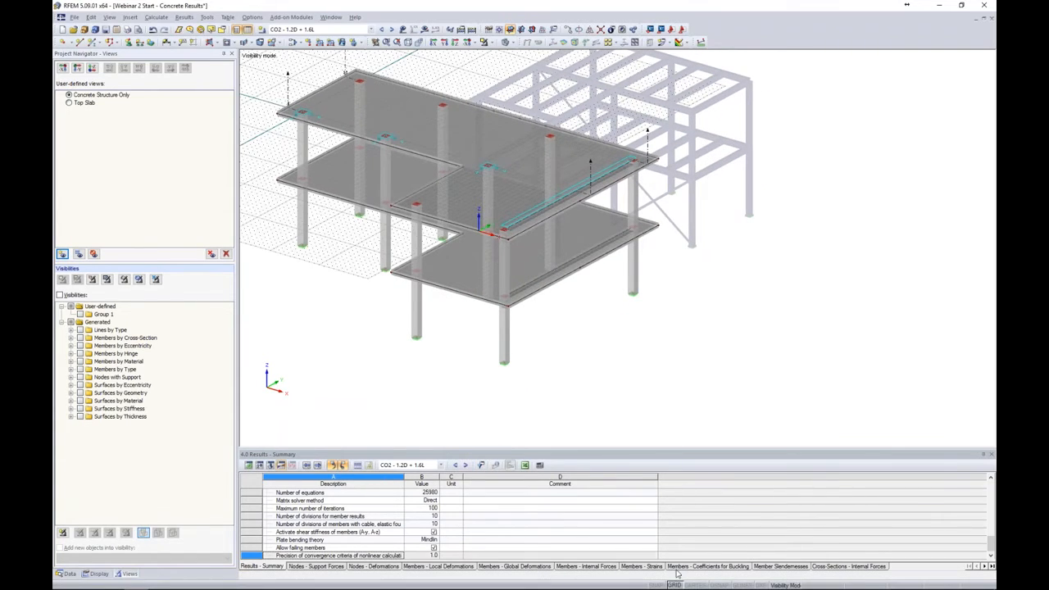
pyautogui.click(505, 42)
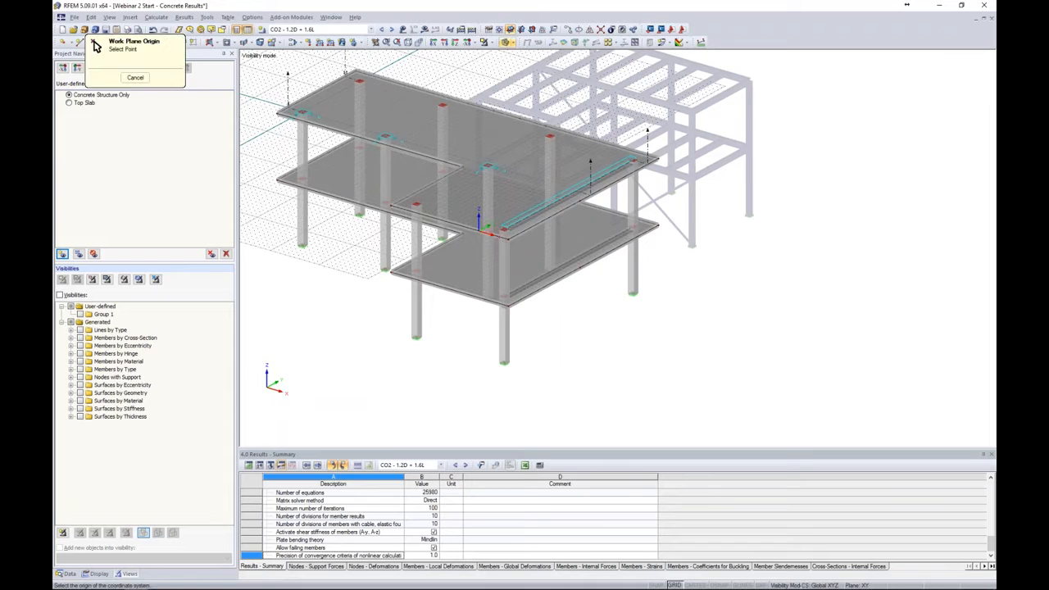
pyautogui.click(506, 362)
# Copy the front corner column to X 56 ft, Y -42 ft on the work plane, accepting deletion of the results and mesh
pyautogui.keyDown('ctrl'); pyautogui.moveTo(599, 333); pyautogui.dragTo(682, 285, button='middle'); pyautogui.keyUp('ctrl')
pyautogui.click(561, 304)
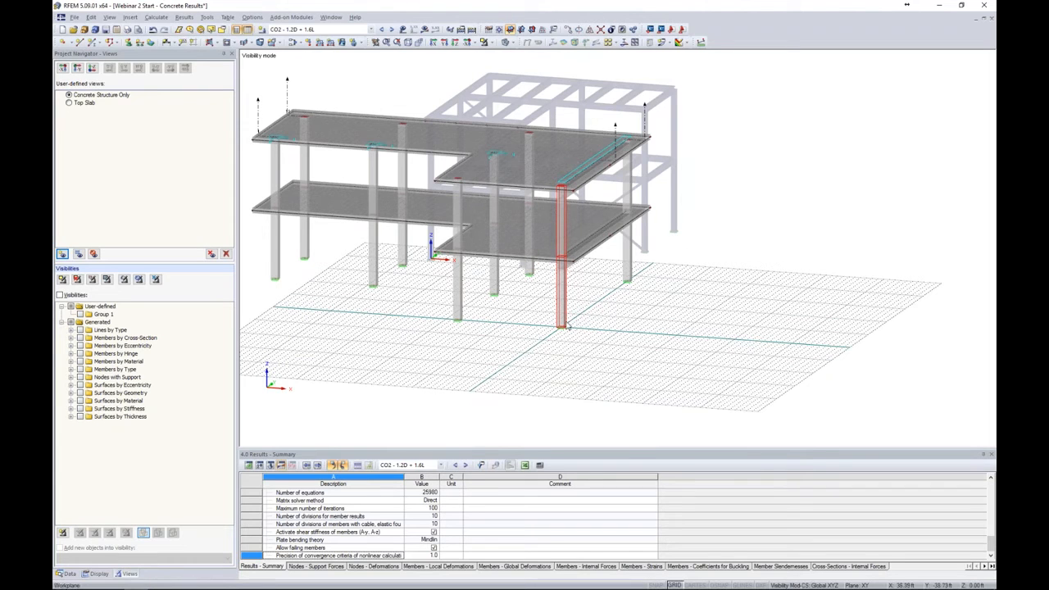
pyautogui.keyDown('ctrl'); pyautogui.moveTo(680, 326); pyautogui.dragTo(678, 337); pyautogui.keyUp('ctrl')
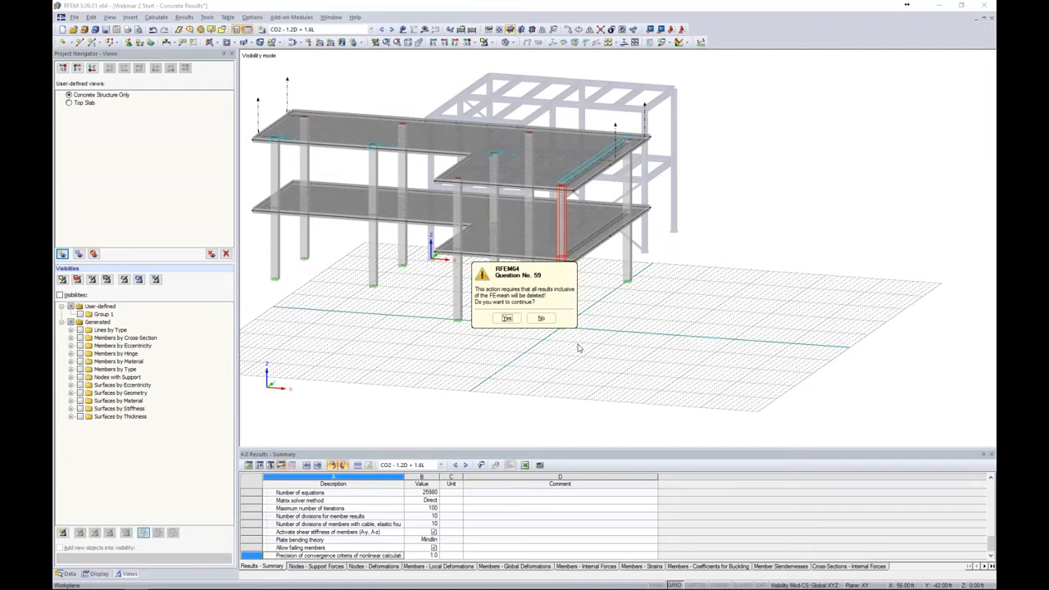
pyautogui.click(506, 318)
# Edit both members of the free-standing column copy and change their member type to Result Beam
pyautogui.moveTo(612, 342); pyautogui.dragTo(677, 328, button='middle')
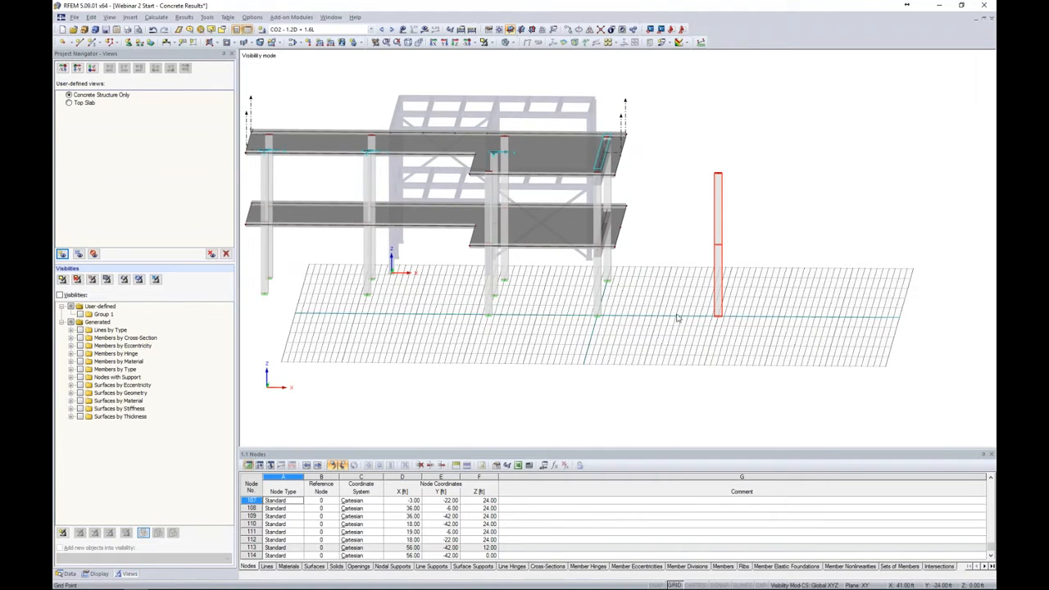
pyautogui.moveTo(644, 330); pyautogui.dragTo(737, 319, button='middle')
pyautogui.click(747, 245)
pyautogui.rightClick(747, 203)
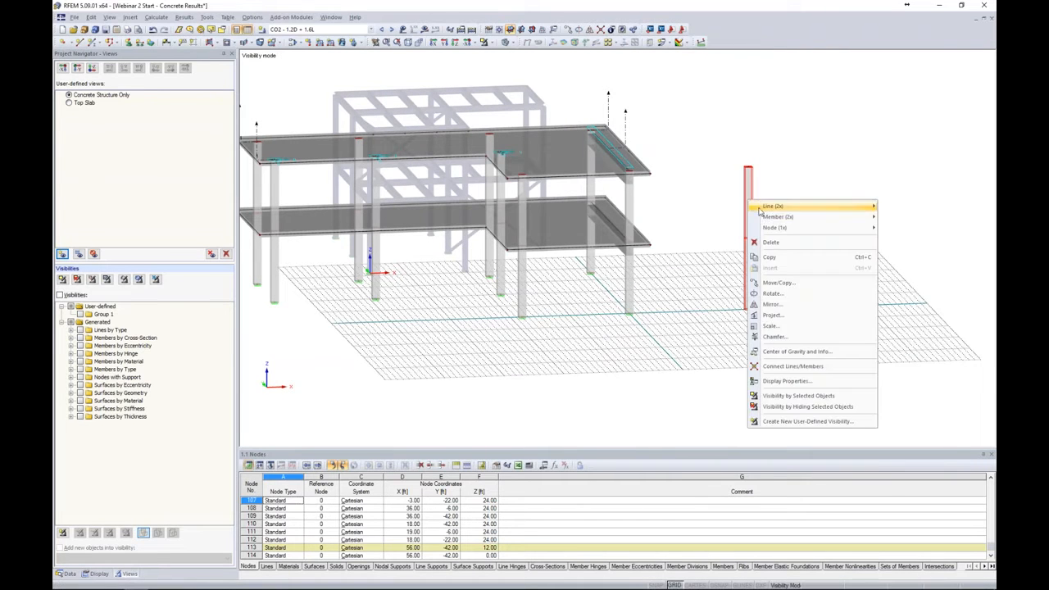
pyautogui.moveTo(758, 215)
pyautogui.click(724, 221)
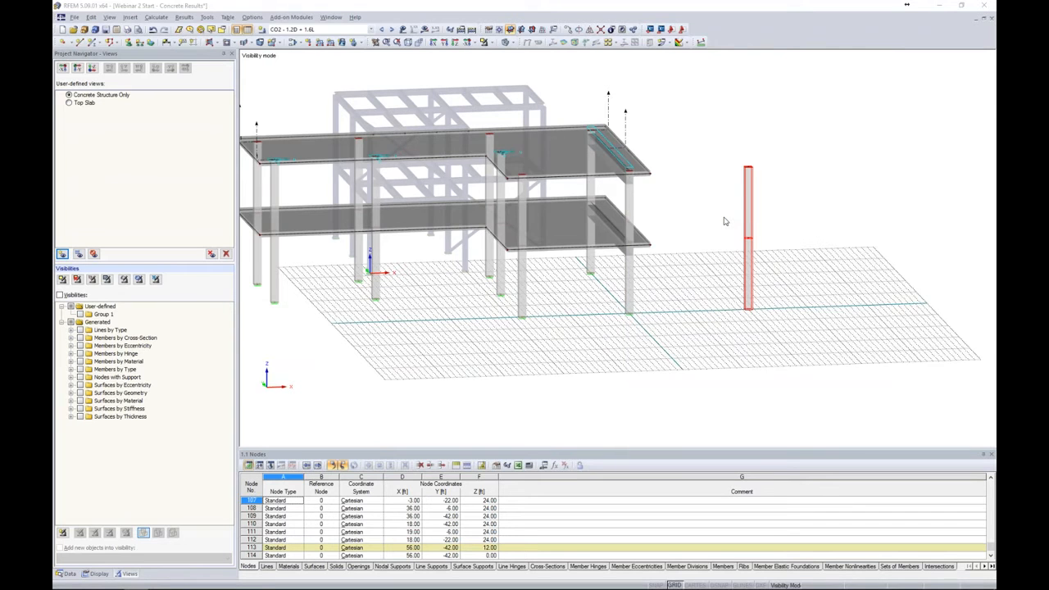
pyautogui.click(534, 179)
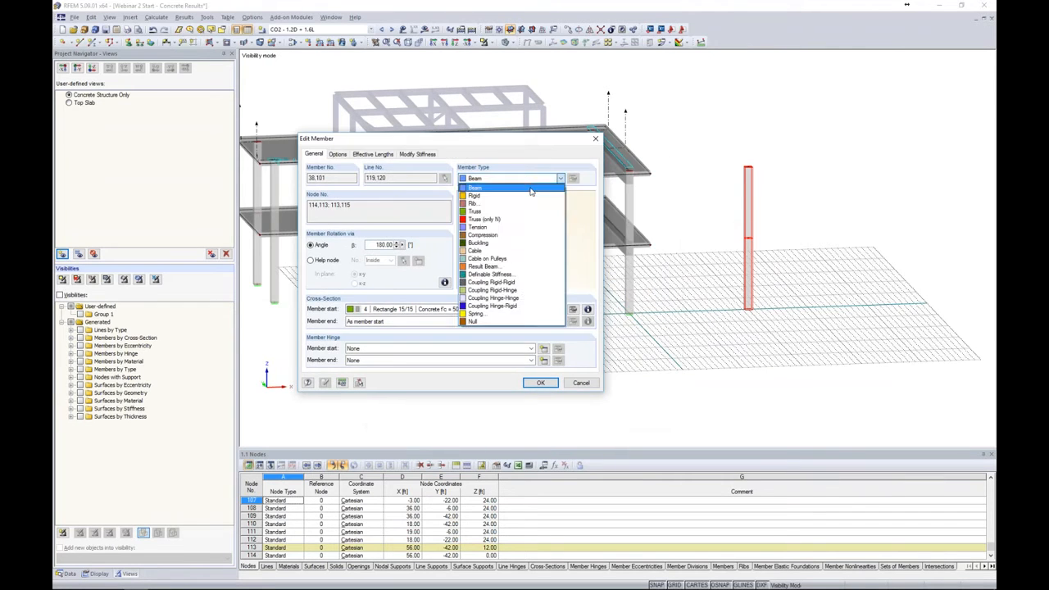
pyautogui.click(489, 268)
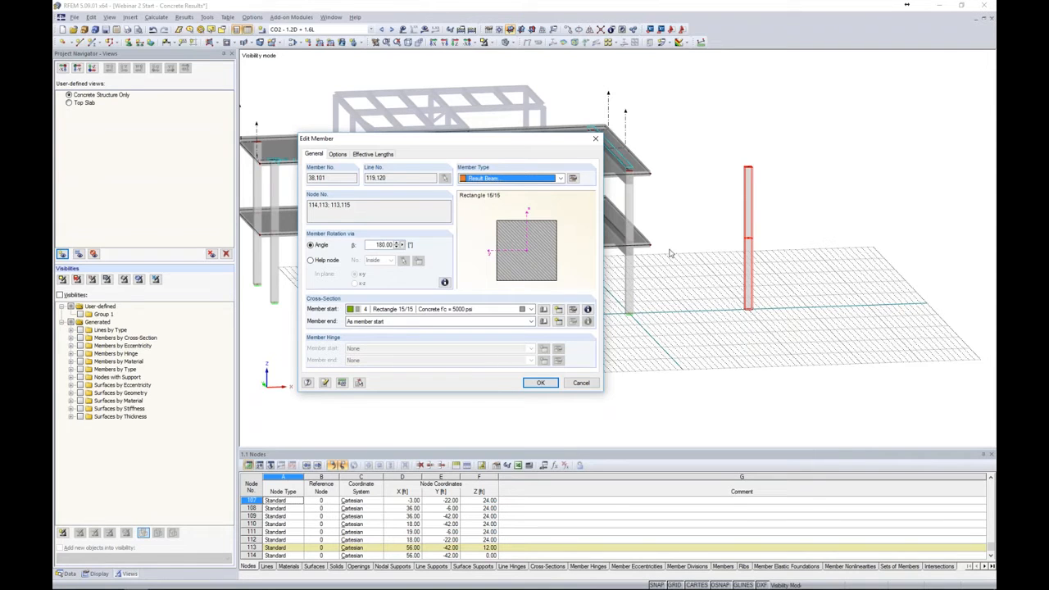
# Open the result beam parameters and integrate stresses and forces from listed including objects
pyautogui.click(575, 181)
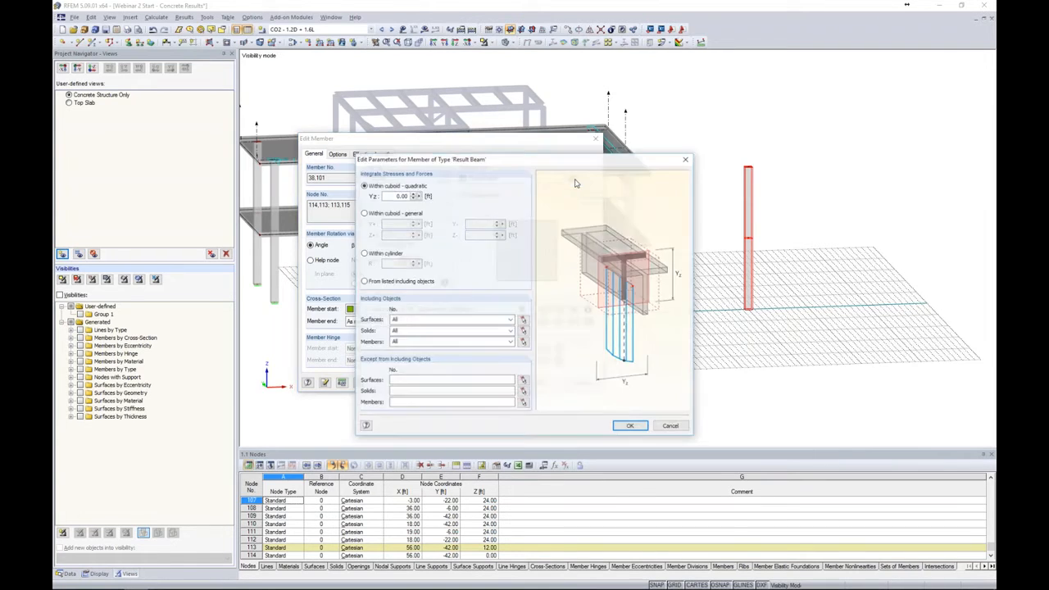
pyautogui.moveTo(580, 164); pyautogui.dragTo(587, 153)
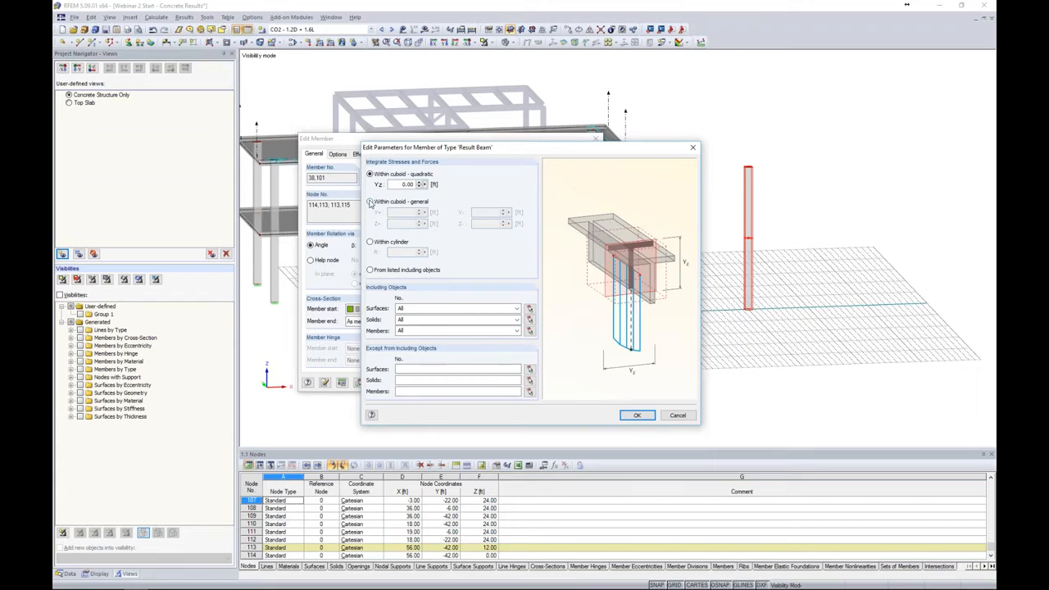
pyautogui.click(370, 201)
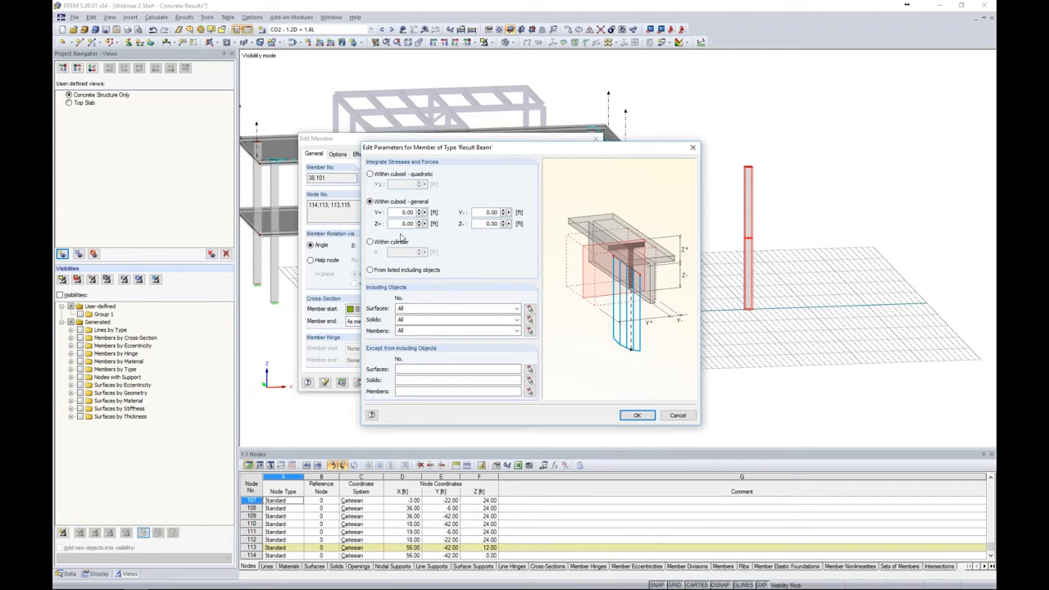
pyautogui.click(370, 243)
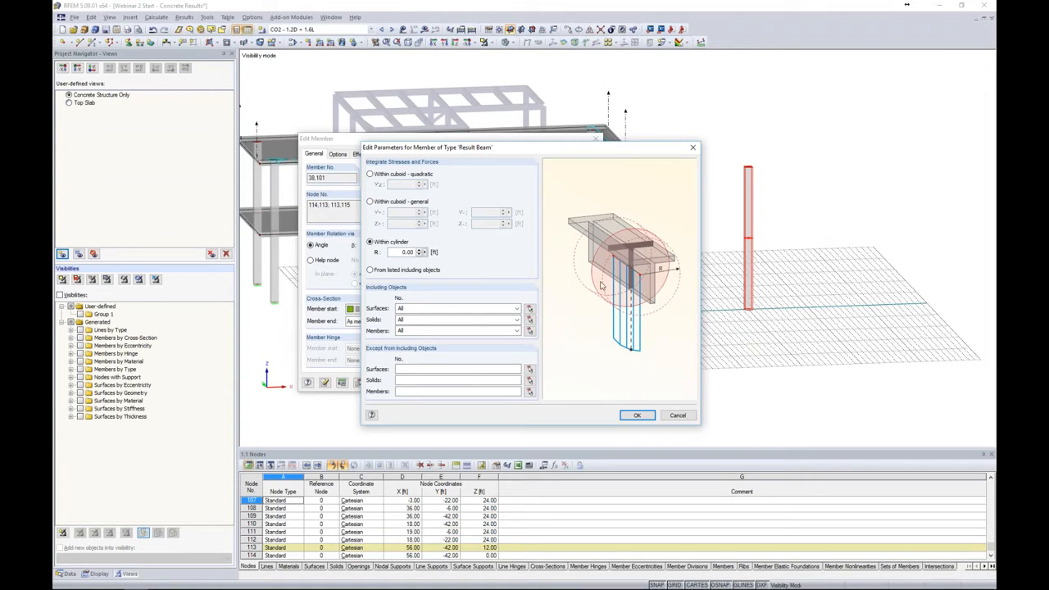
pyautogui.click(369, 270)
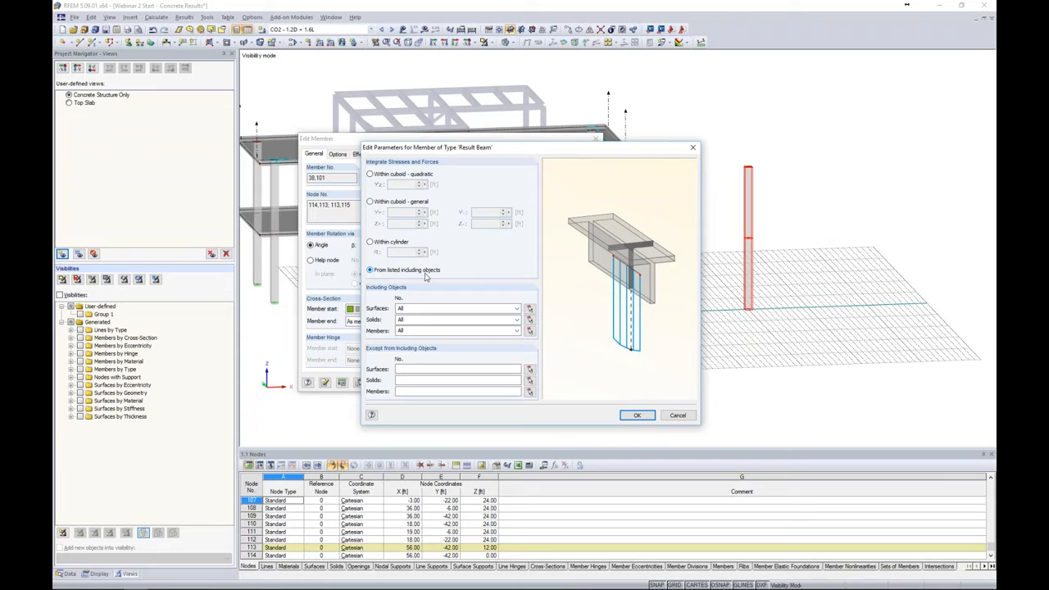
# Include both slab surfaces 1,2 in the result beam's integration and set the included solids to None
pyautogui.click(530, 309)
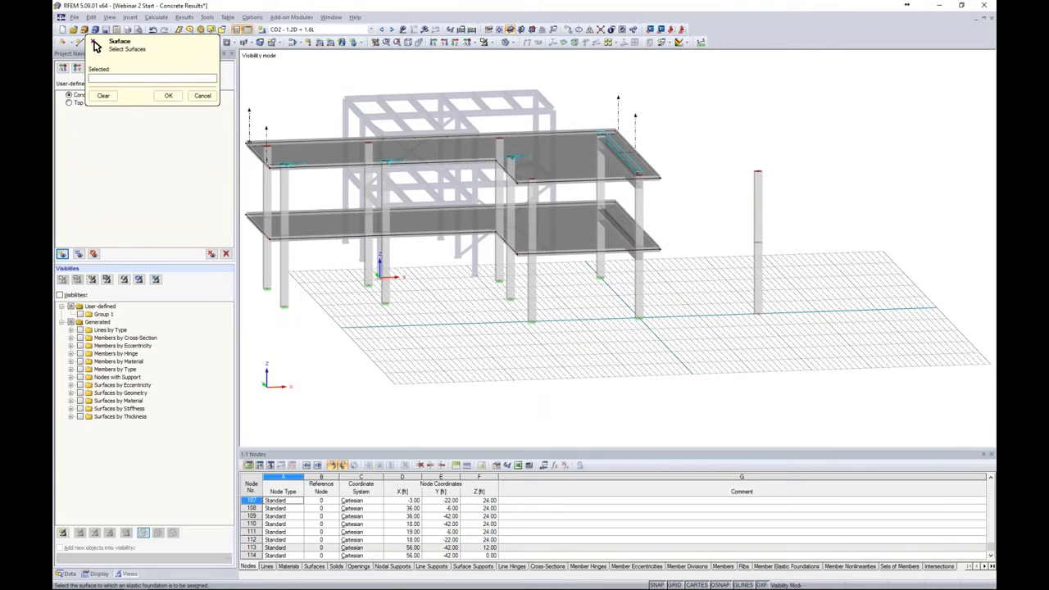
pyautogui.moveTo(727, 370); pyautogui.dragTo(286, 91)
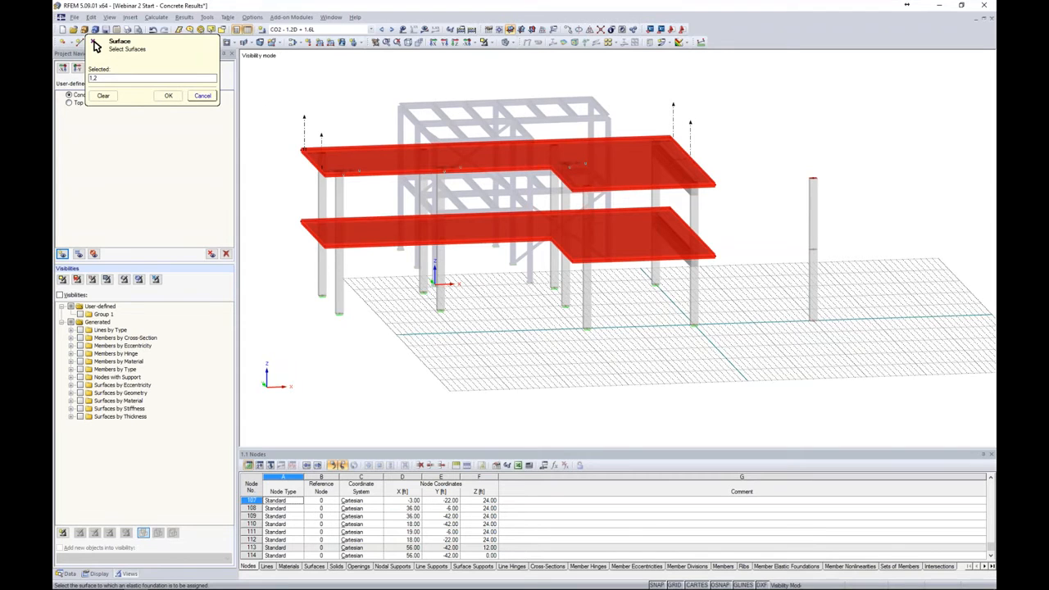
pyautogui.click(168, 95)
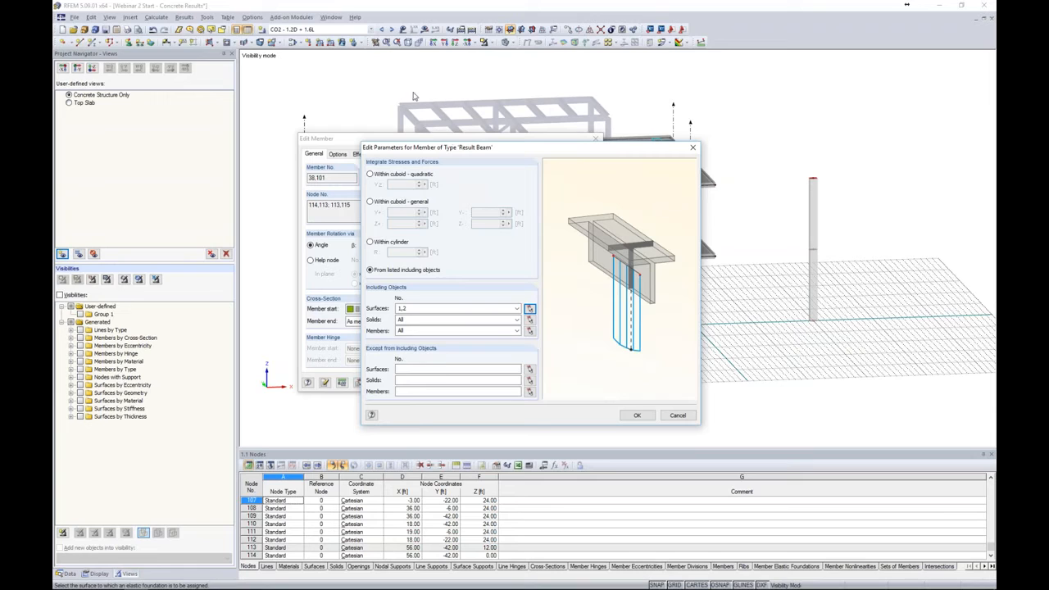
pyautogui.click(517, 320)
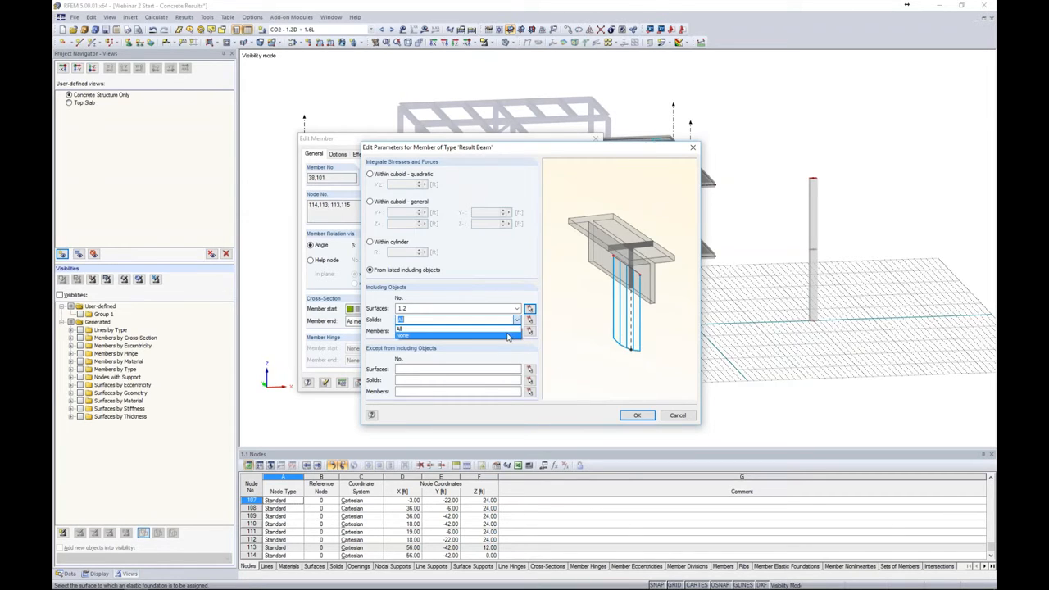
pyautogui.click(508, 336)
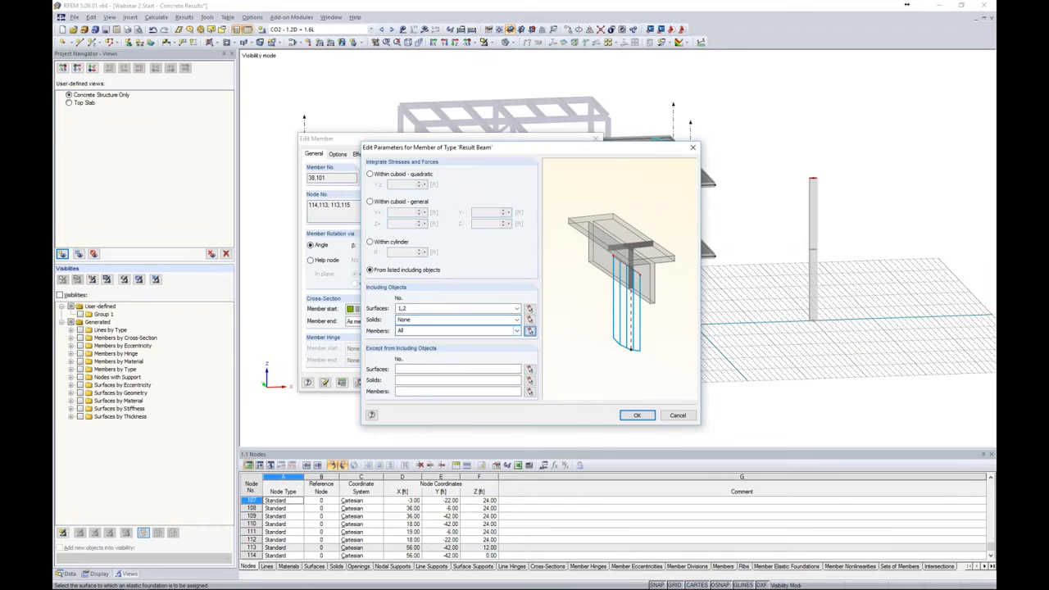
# Include all members of the concrete structure, excluding the free-standing column, in the result beam and apply the member changes
pyautogui.click(529, 330)
pyautogui.moveTo(736, 366); pyautogui.dragTo(279, 80)
pyautogui.click(167, 95)
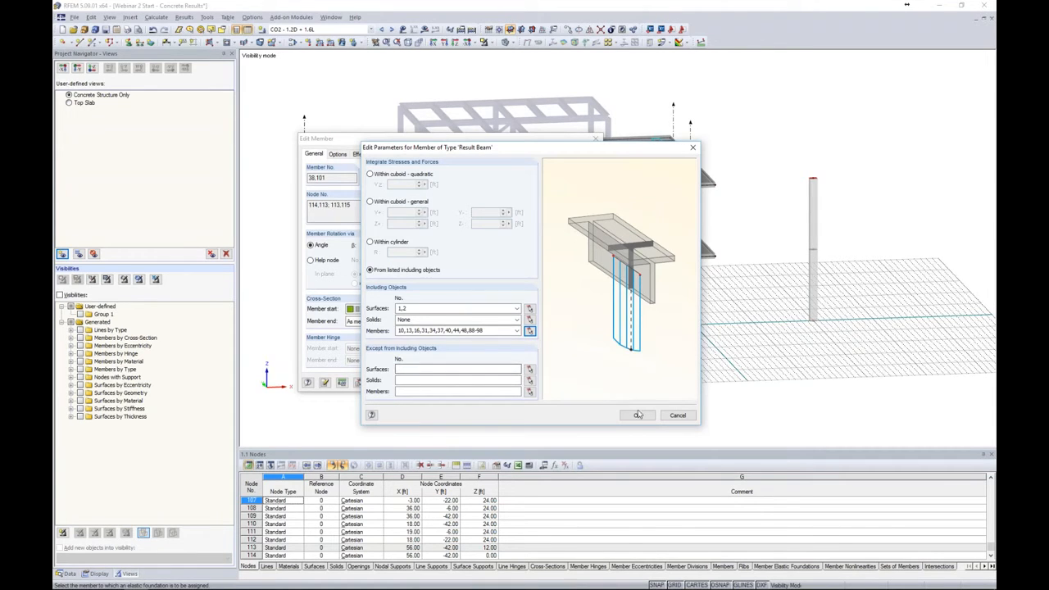
pyautogui.click(638, 414)
pyautogui.click(541, 383)
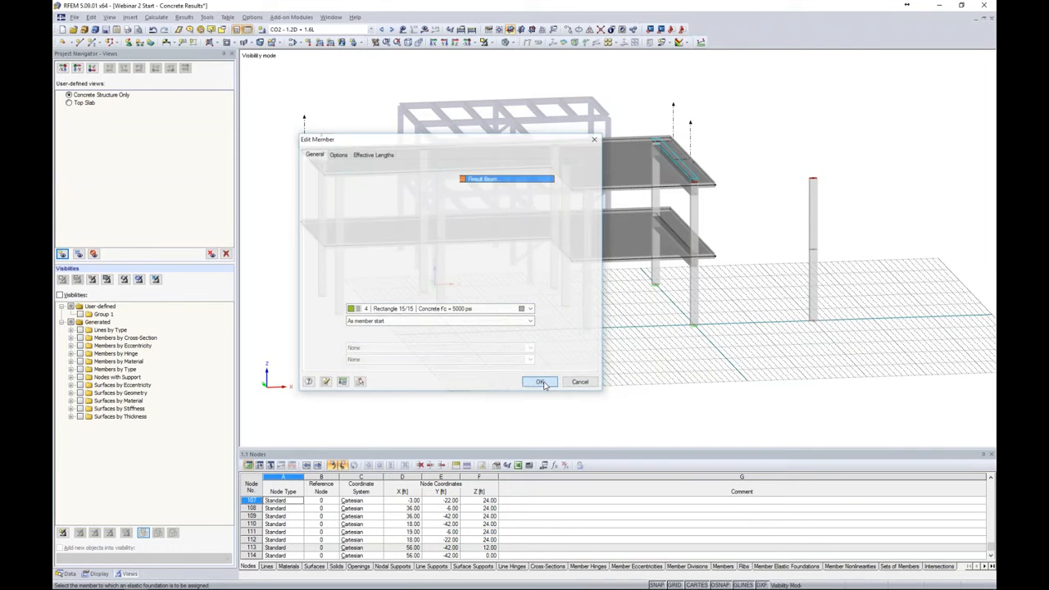
# Switch to load combination CO3 - 1.2D + L + W and display its loads on the concrete structure
pyautogui.moveTo(620, 368)
pyautogui.mouseDown(button='middle')
pyautogui.moveTo(642, 366)
pyautogui.moveTo(623, 360)
pyautogui.mouseUp(button='middle')
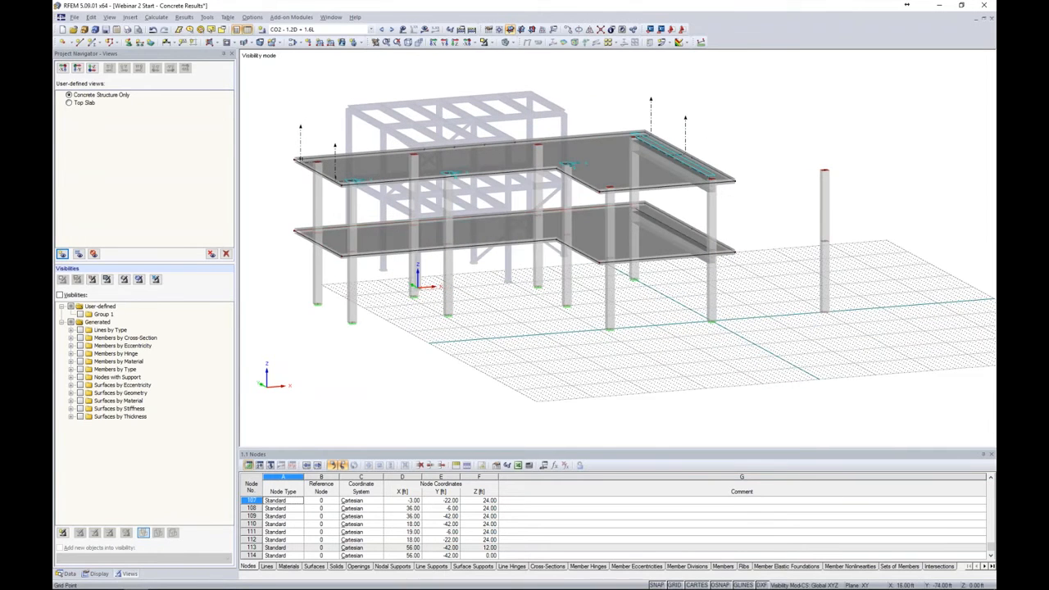
pyautogui.click(371, 29)
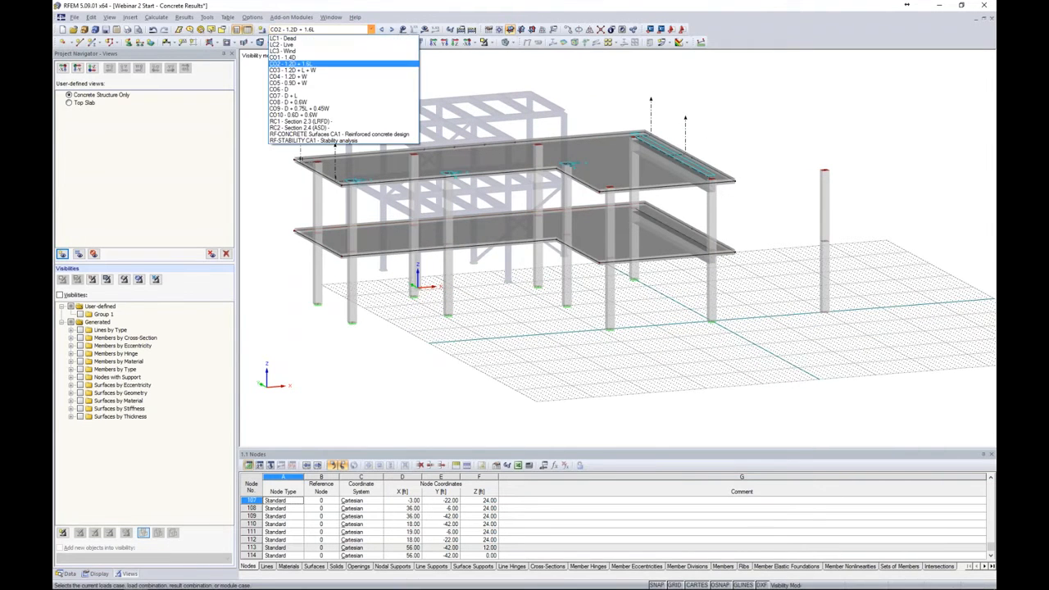
pyautogui.click(355, 70)
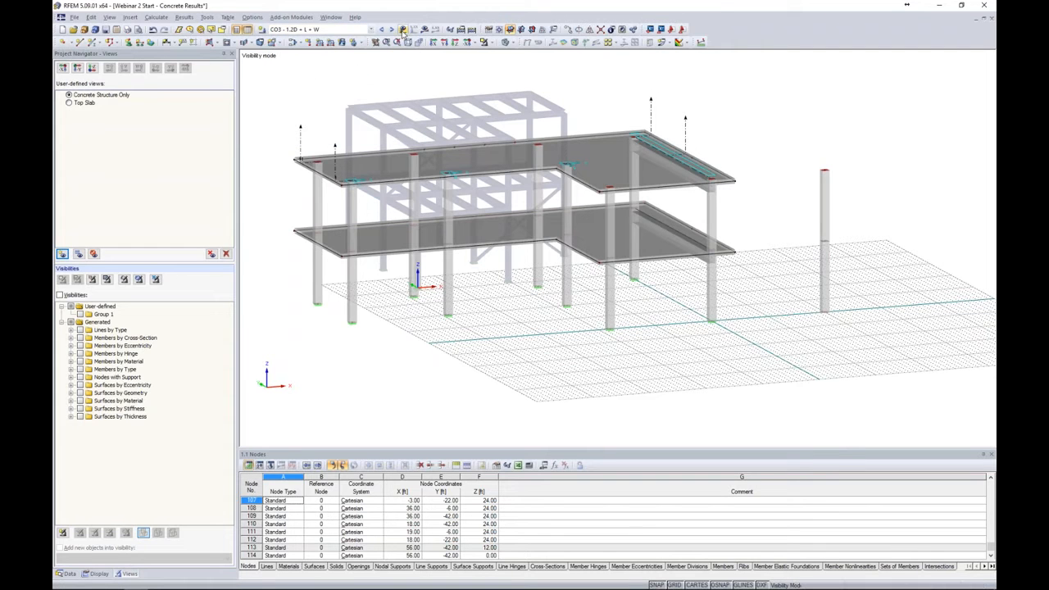
pyautogui.click(402, 30)
pyautogui.keyDown('ctrl'); pyautogui.moveTo(535, 295); pyautogui.dragTo(696, 279, button='middle'); pyautogui.keyUp('ctrl')
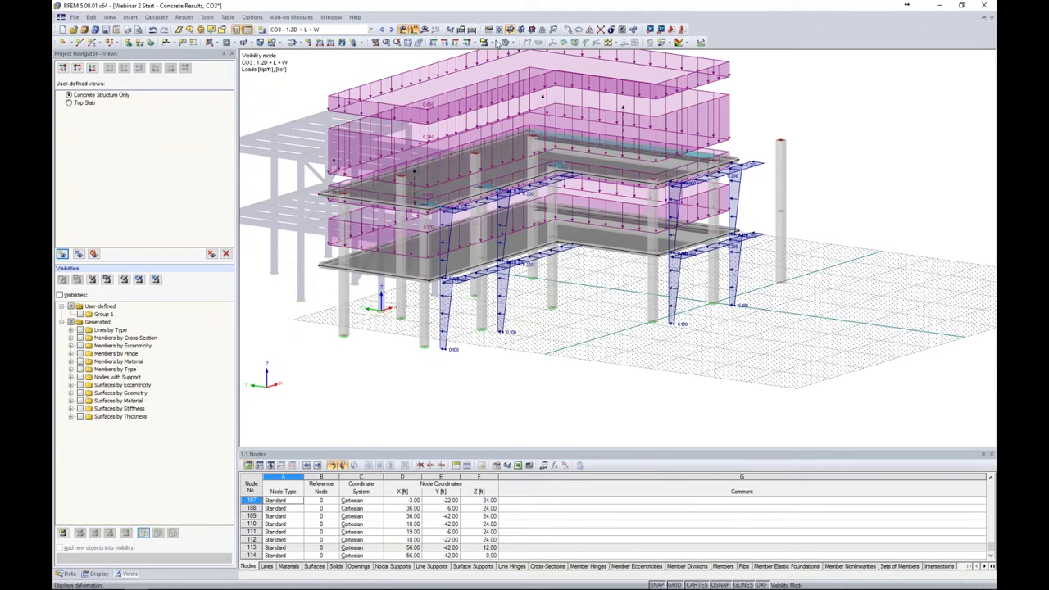
# Hide the loads and calculate CO3 to show the internal force results on the members
pyautogui.click(403, 30)
pyautogui.click(425, 29)
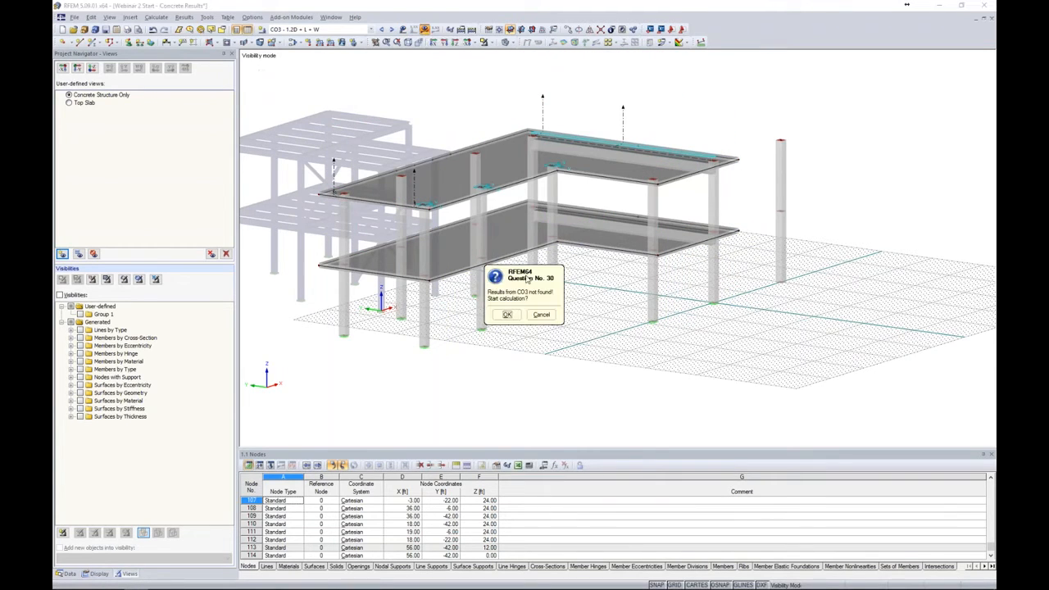
pyautogui.press('Return')
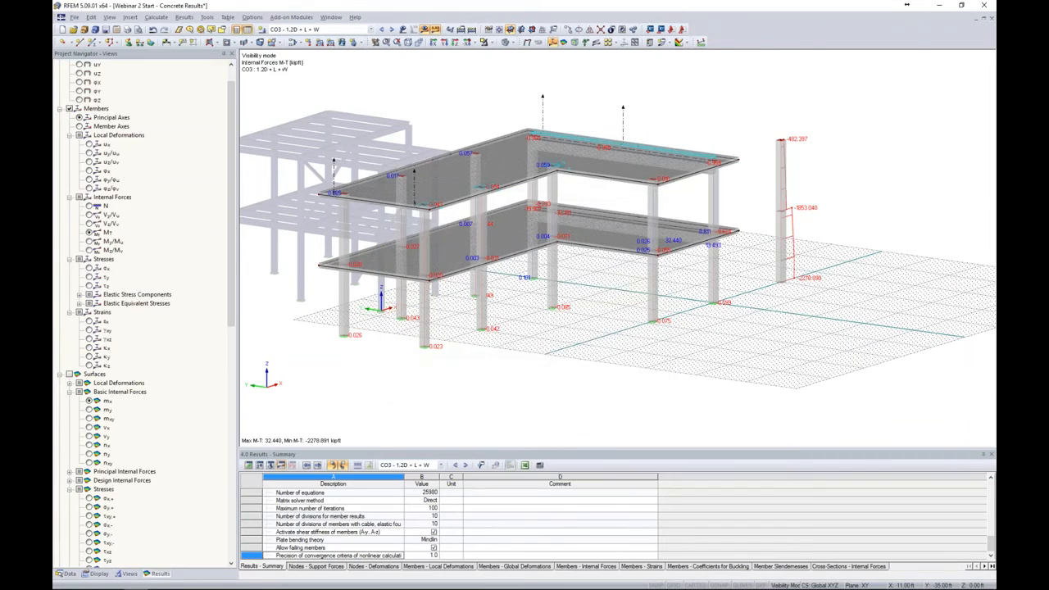
pyautogui.moveTo(761, 343); pyautogui.dragTo(706, 349, button='middle')
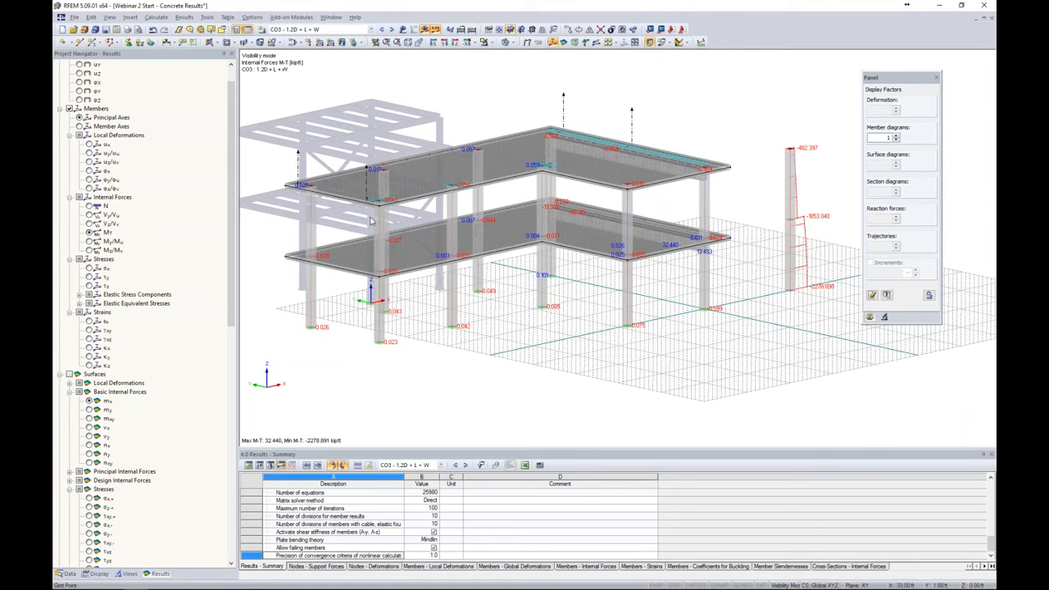
# Display the member shear force Vy/Vu, move the display factors panel clear of the result beam, and hide the grid
pyautogui.click(90, 215)
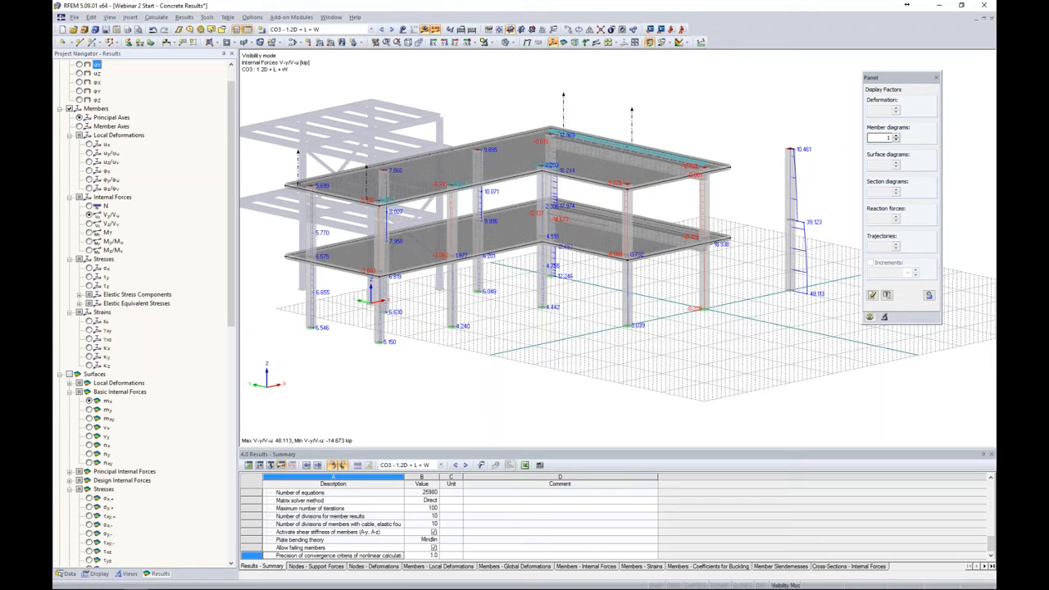
pyautogui.moveTo(908, 83); pyautogui.dragTo(931, 75)
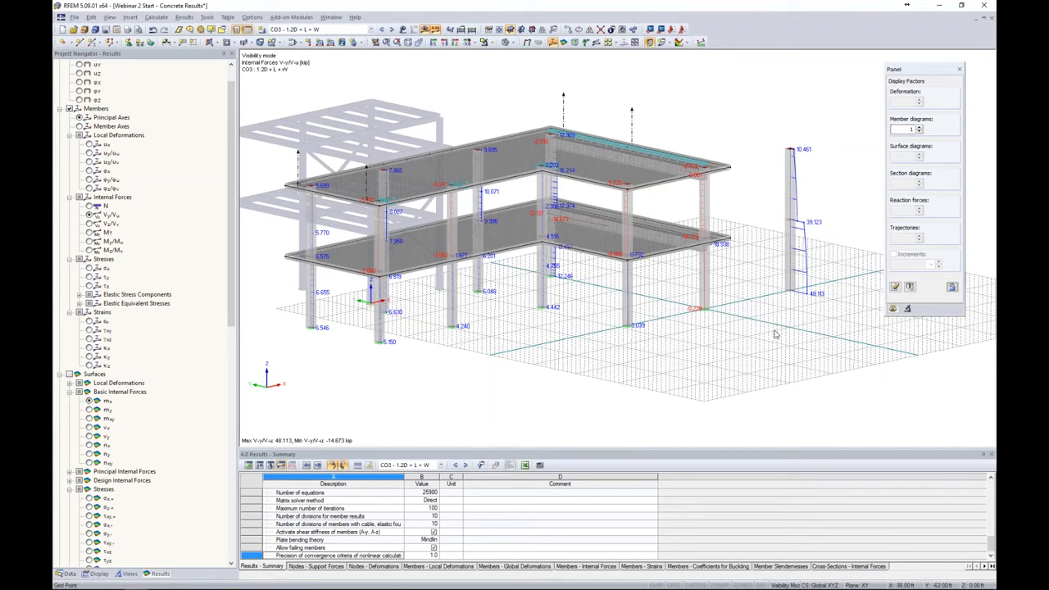
pyautogui.click(672, 584)
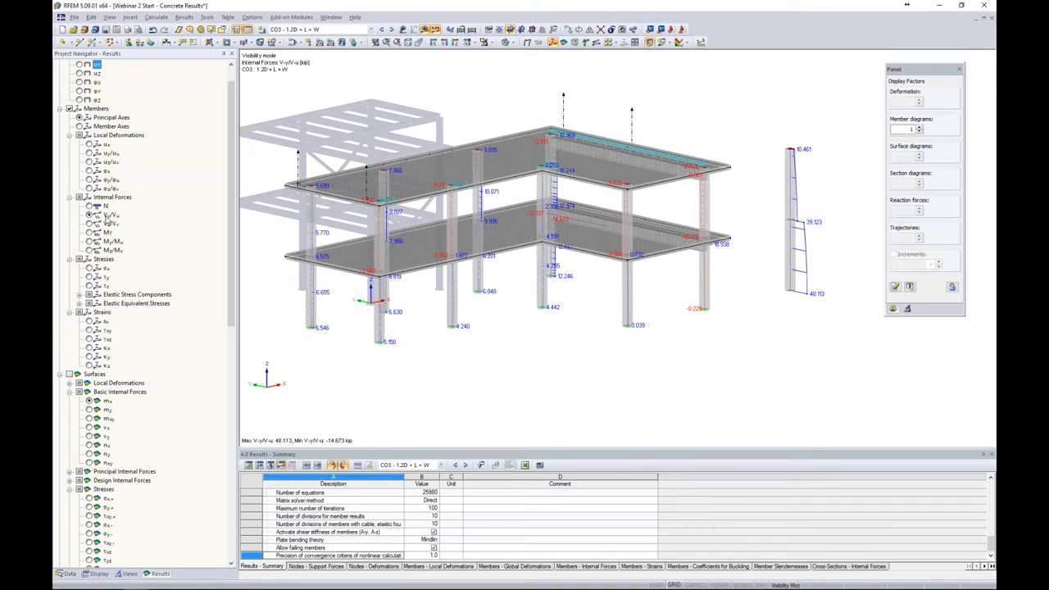
# Turn on the local axis systems of members from the separate column's lower member, and turn them off again
pyautogui.rightClick(789, 263)
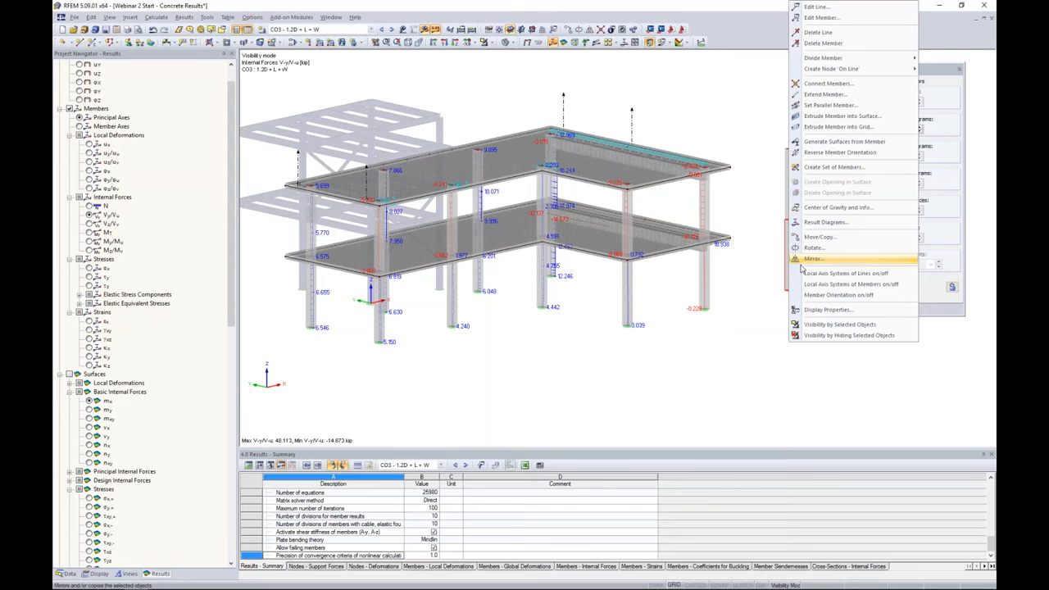
pyautogui.click(807, 284)
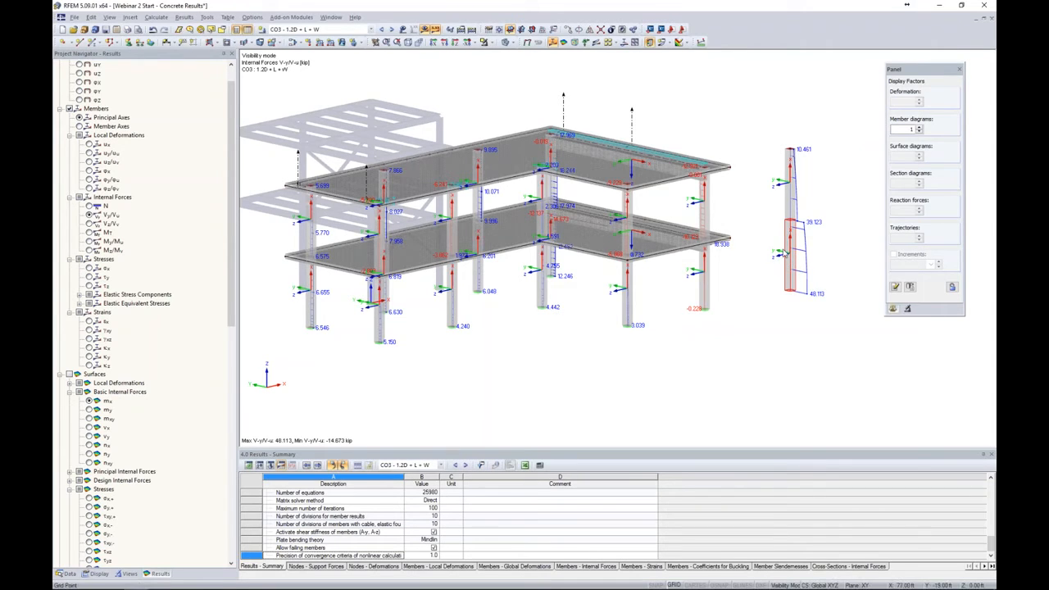
pyautogui.rightClick(793, 247)
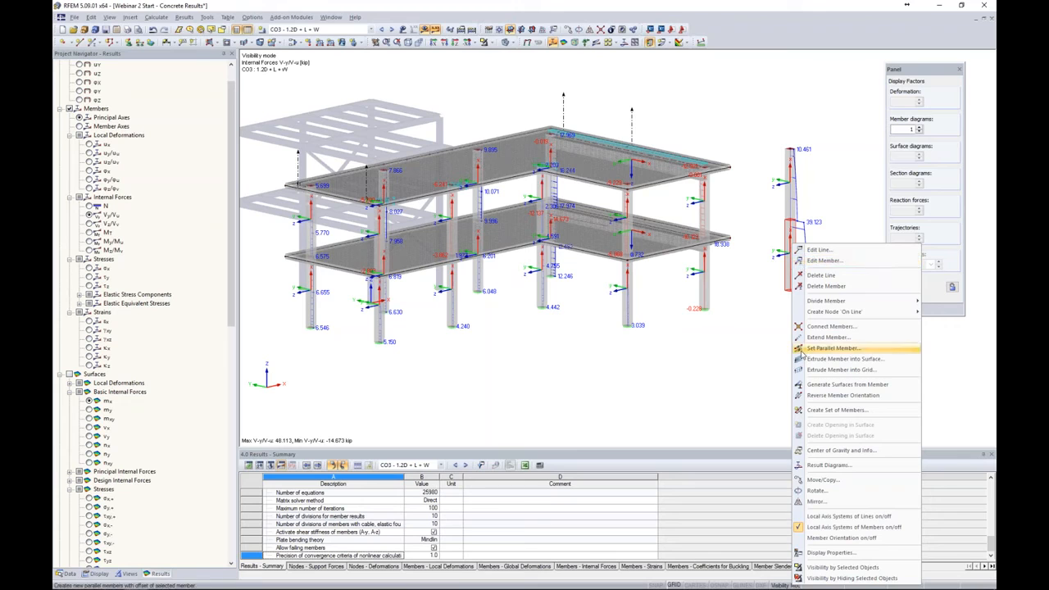
pyautogui.click(844, 516)
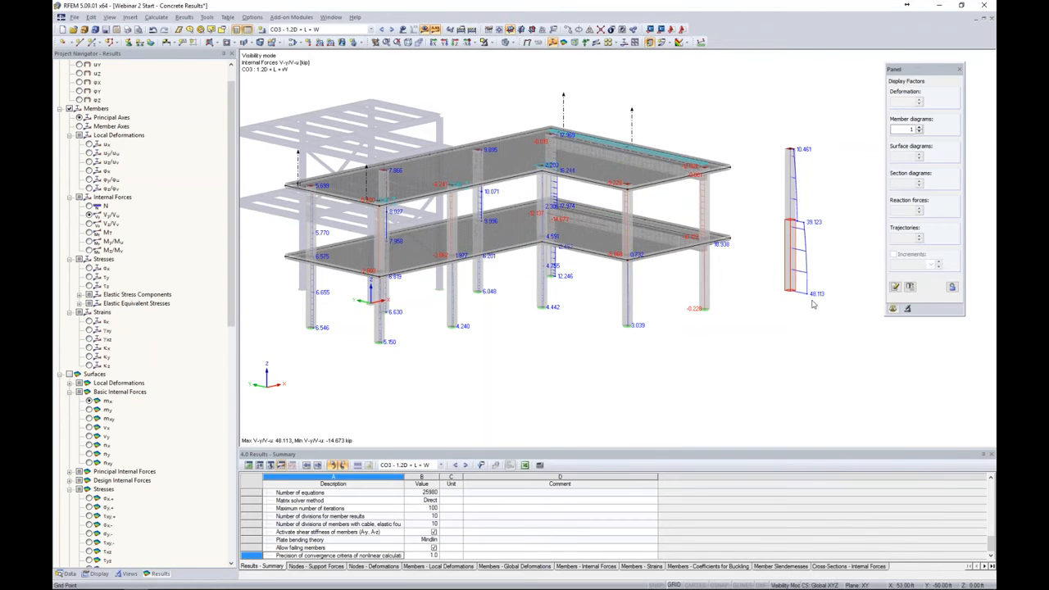
# Examine the Vy shear diagram on the separate column and display the Vz member shear force instead
pyautogui.scroll(3, 807, 264)
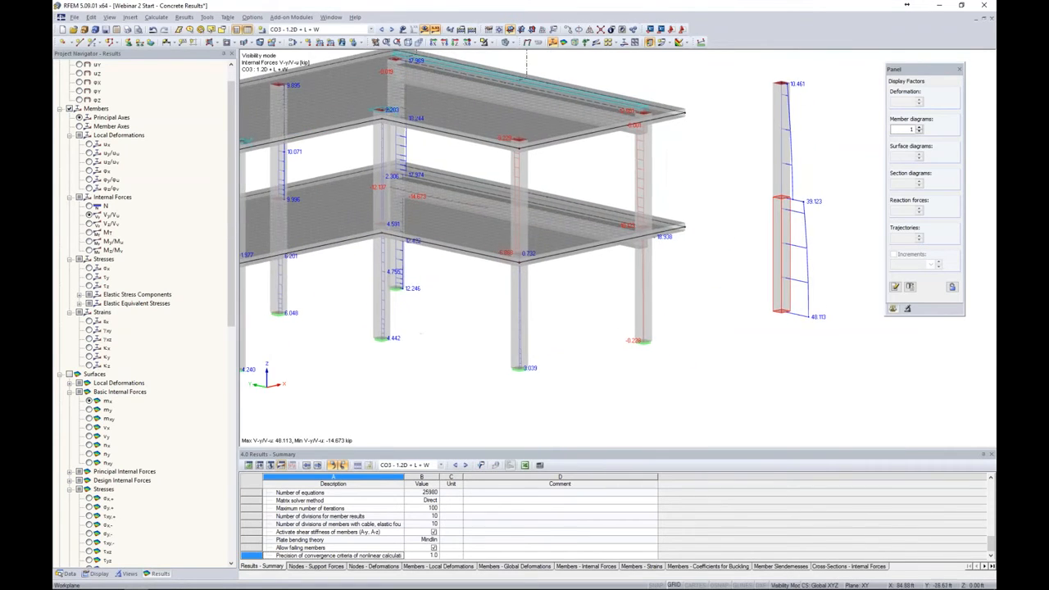
pyautogui.moveTo(829, 155); pyautogui.dragTo(828, 181, button='middle')
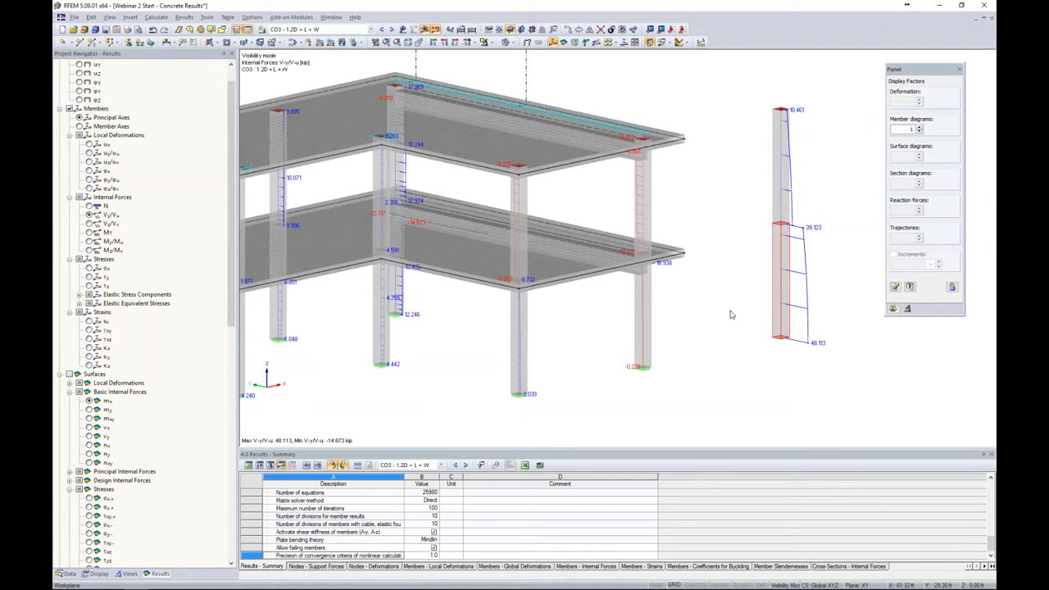
pyautogui.scroll(-1, 740, 299)
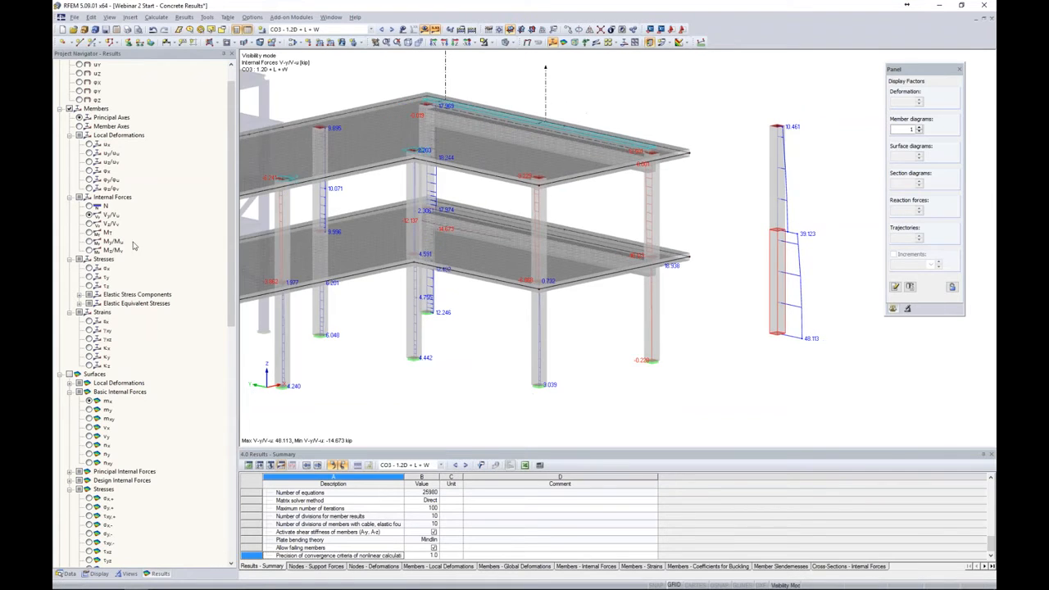
pyautogui.click(89, 223)
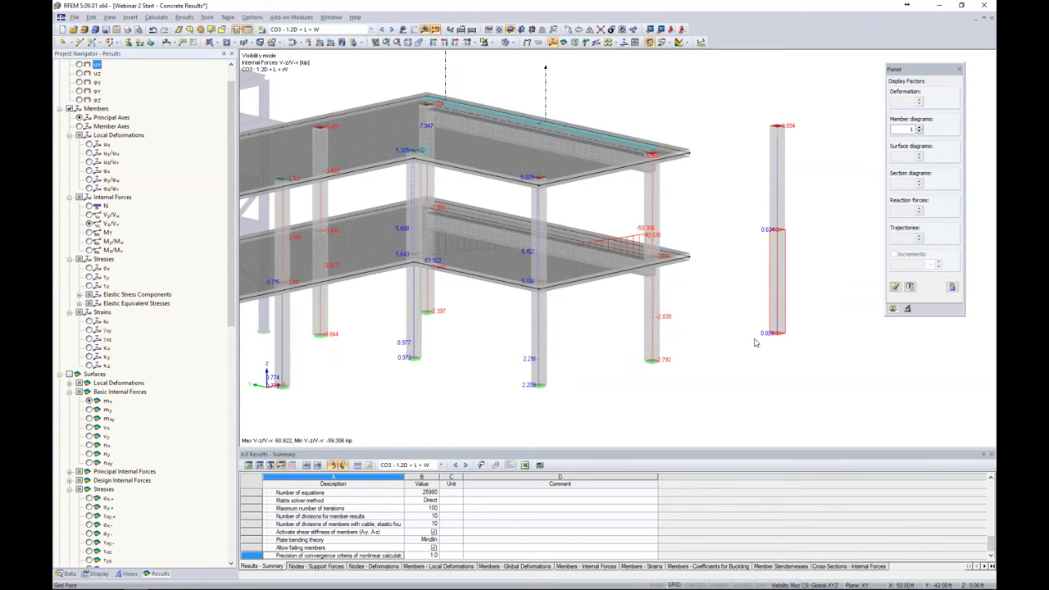
# Display the axial force N of the members and bring the whole concrete structure into view
pyautogui.scroll(-2, 755, 338)
pyautogui.moveTo(749, 337); pyautogui.dragTo(786, 313, button='middle')
pyautogui.click(89, 206)
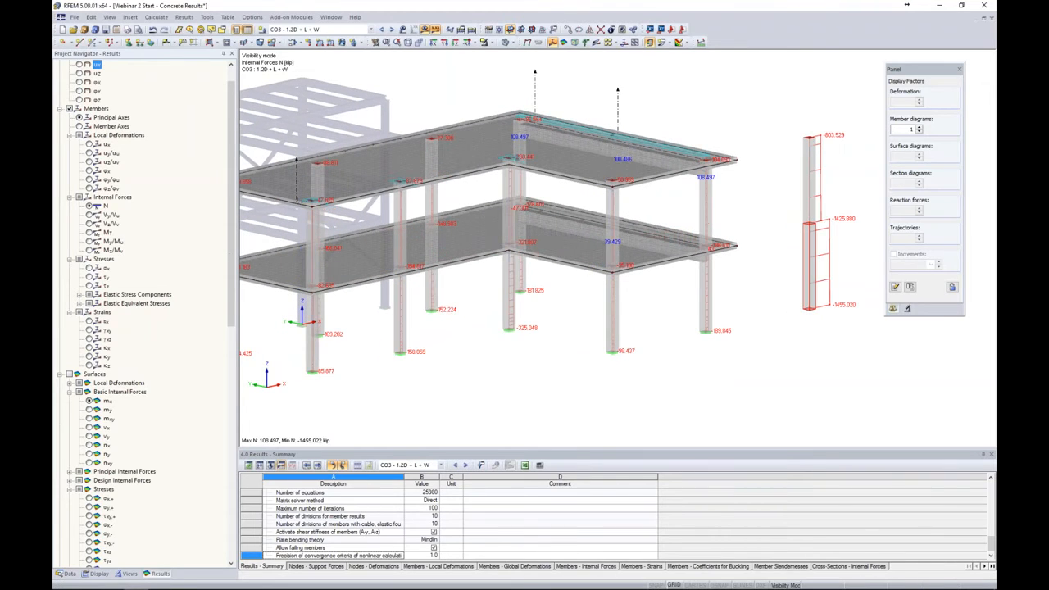
pyautogui.scroll(-2, 755, 286)
pyautogui.moveTo(755, 286); pyautogui.dragTo(738, 279, button='middle')
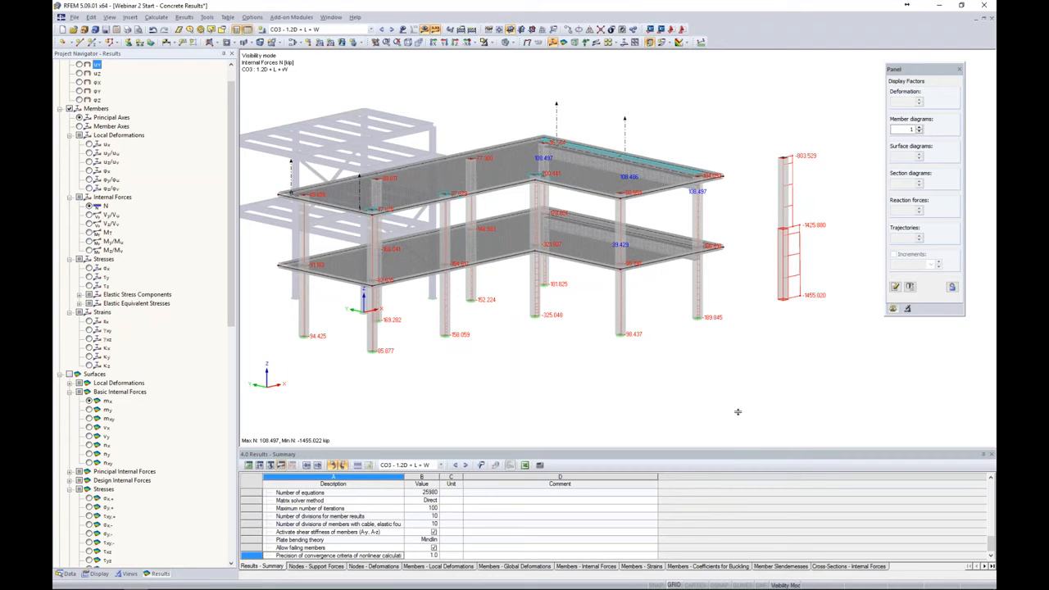
# Enlarge the results table to read the CO3 summary of loads and support forces, and shrink it again
pyautogui.moveTo(739, 364); pyautogui.dragTo(738, 365)
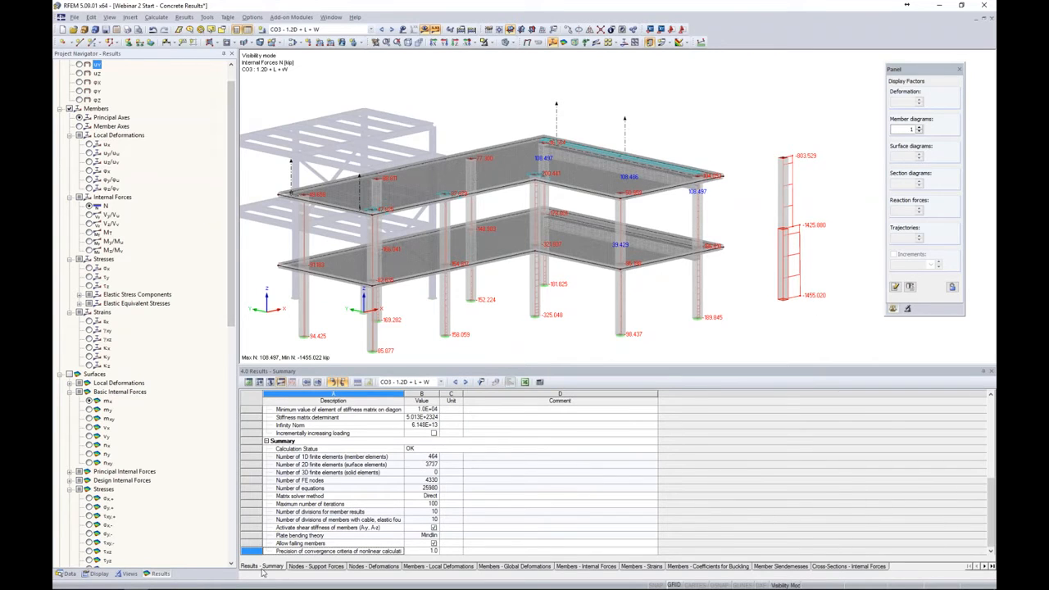
pyautogui.scroll(-7, 292, 465)
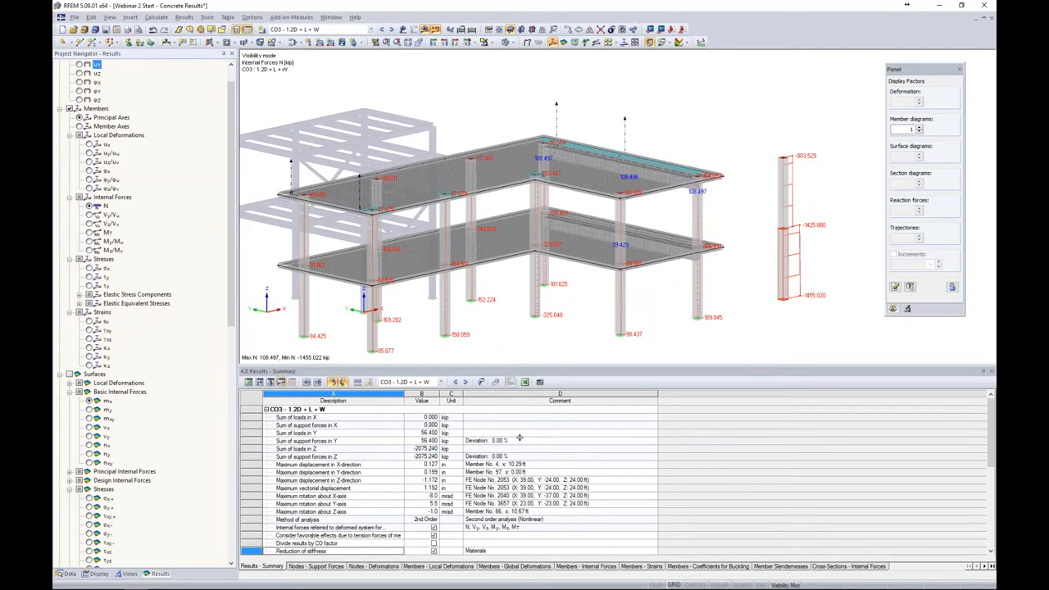
pyautogui.moveTo(519, 437); pyautogui.dragTo(521, 438)
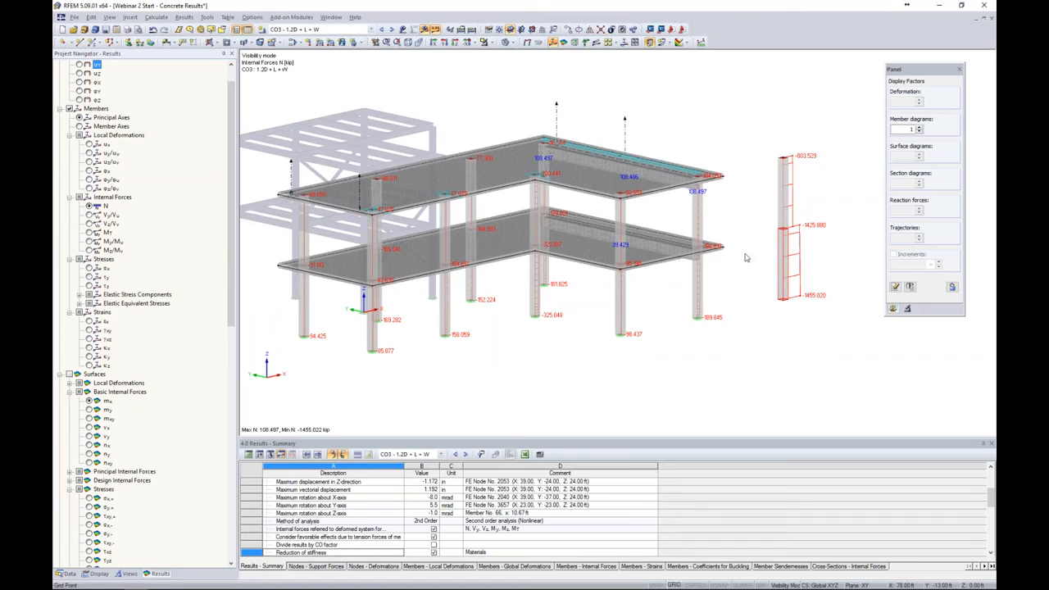
# Compare the members' Vz shear and My moment diagrams, and return to the axial force N
pyautogui.click(91, 225)
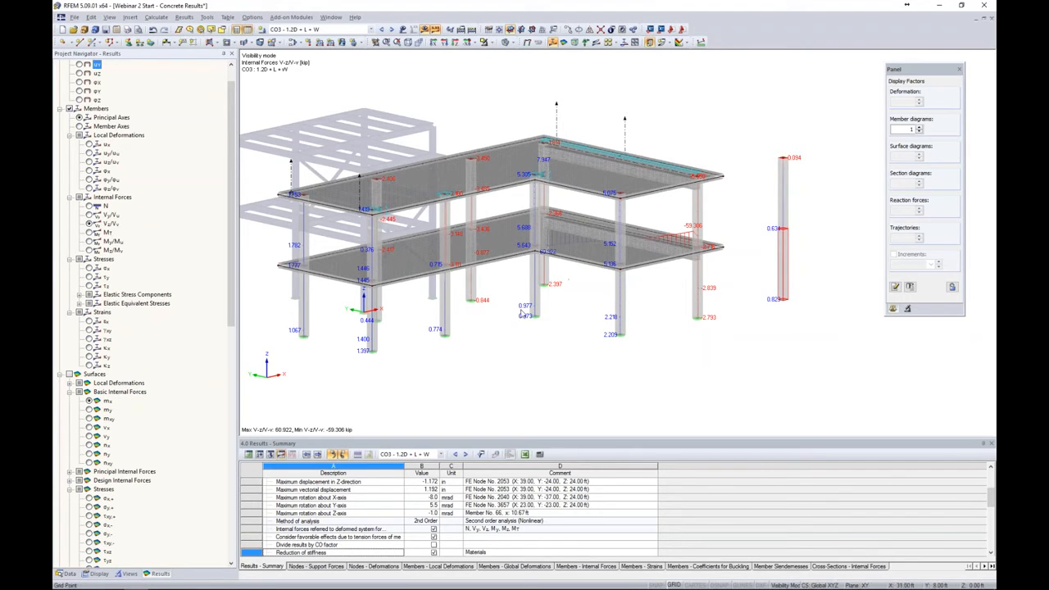
pyautogui.click(90, 240)
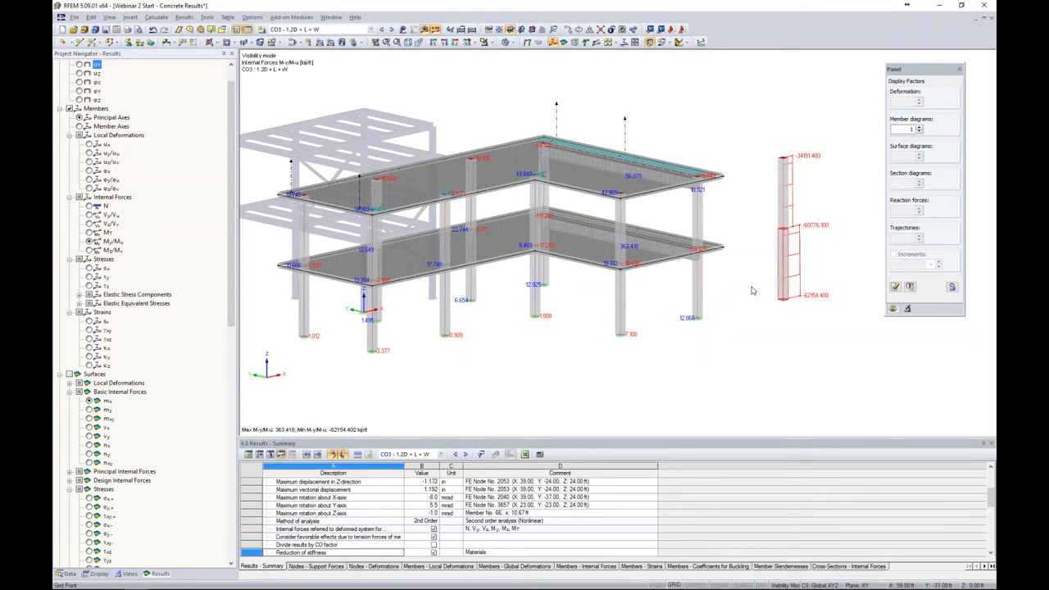
pyautogui.click(89, 206)
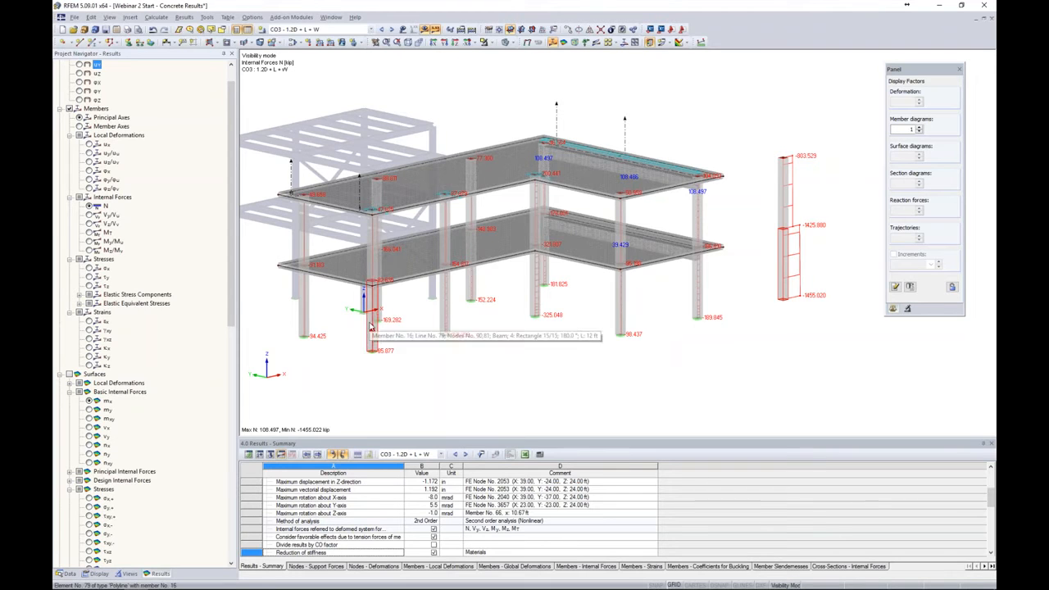
# Switch to the PowerPoint slide show and advance to the Result Beams slide
pyautogui.hotkey('alt', 'Tab')
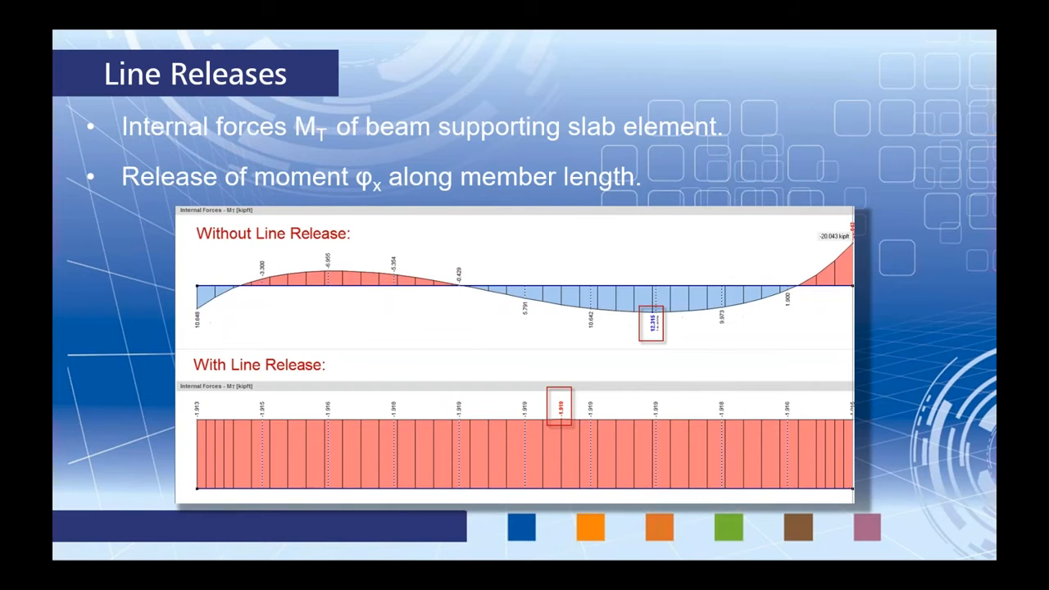
pyautogui.press('Right')
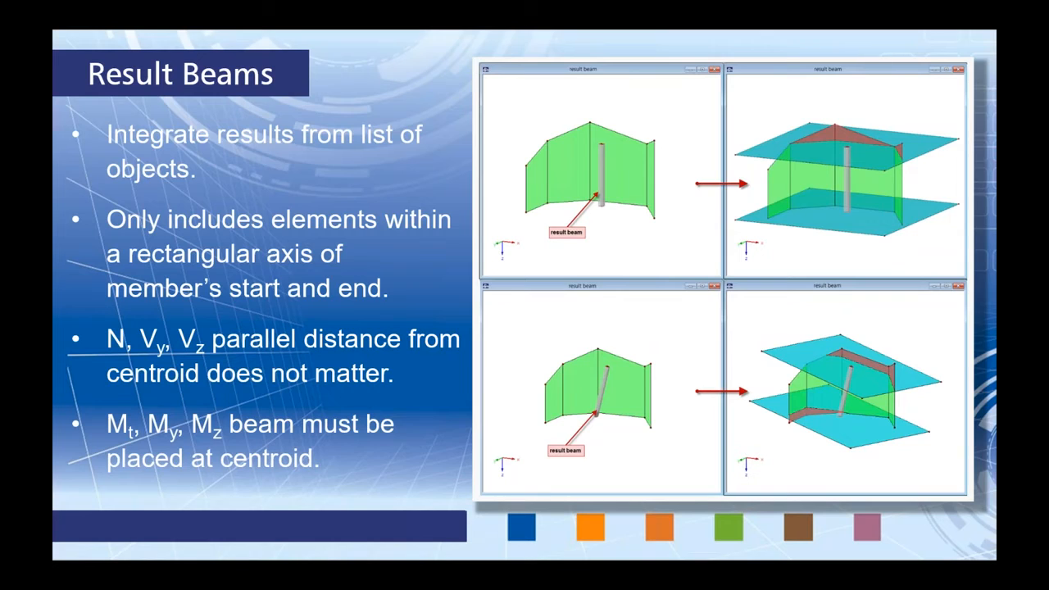
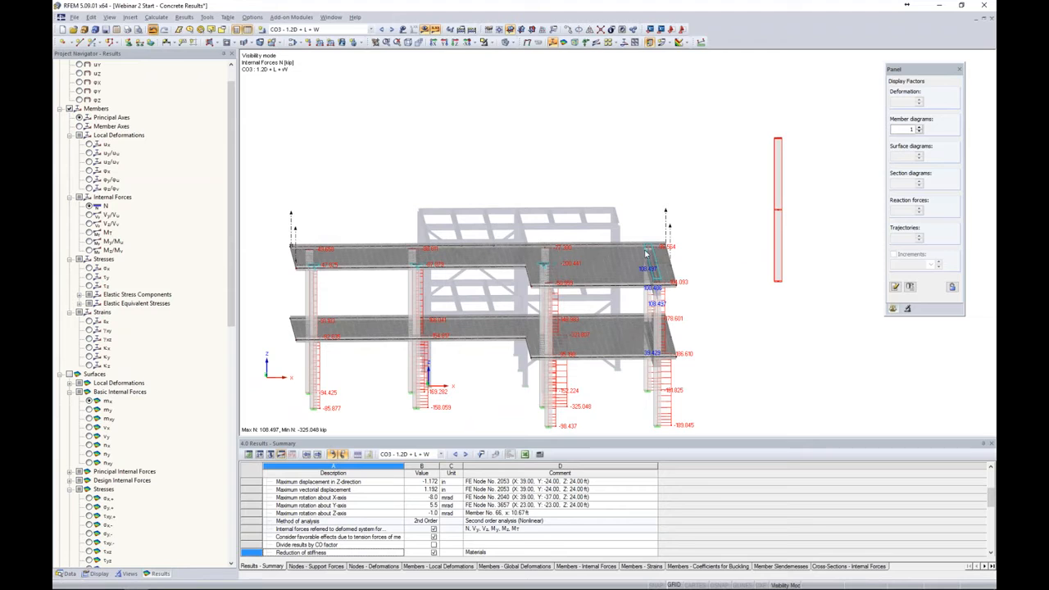
# Check the structure from another angle, consult the Result Beams slide in PowerPoint, and return to the RFEM model
pyautogui.keyDown('ctrl'); pyautogui.moveTo(807, 283); pyautogui.dragTo(726, 222, button='middle'); pyautogui.keyUp('ctrl')
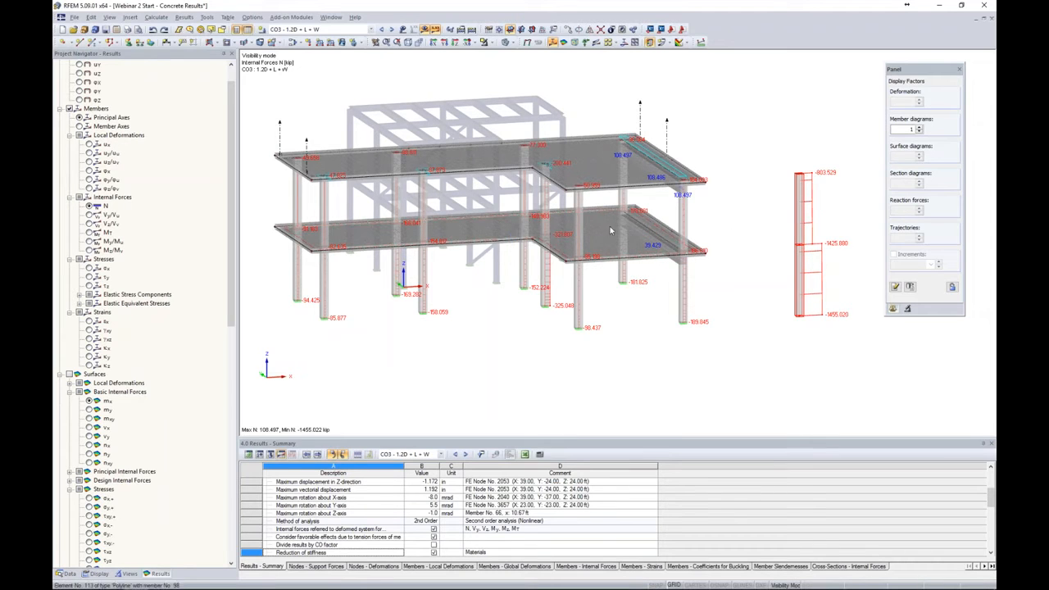
pyautogui.hotkey('alt', 'Tab')
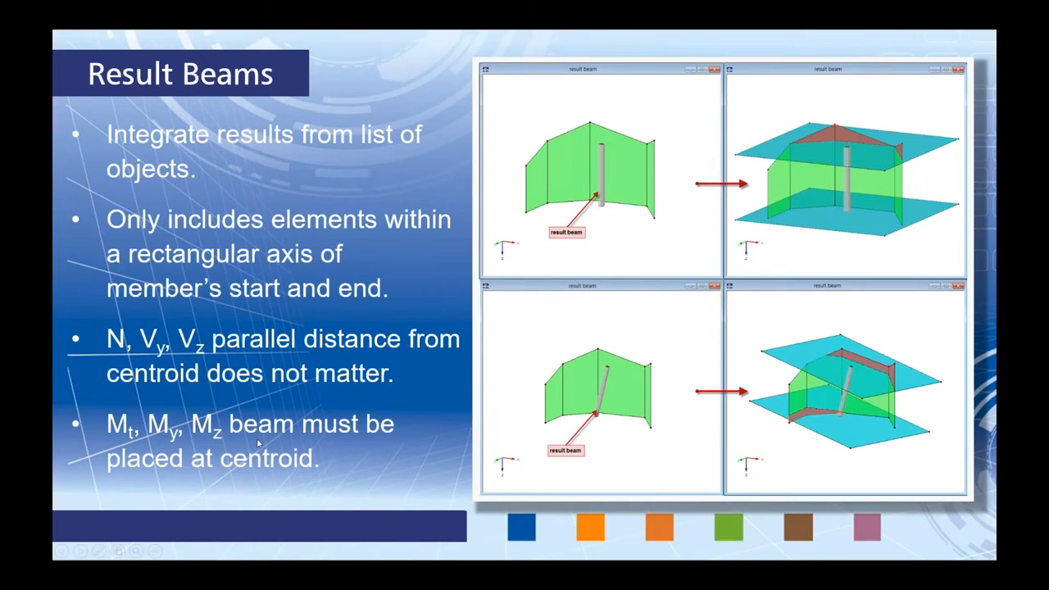
pyautogui.hotkey('alt', 'Tab')
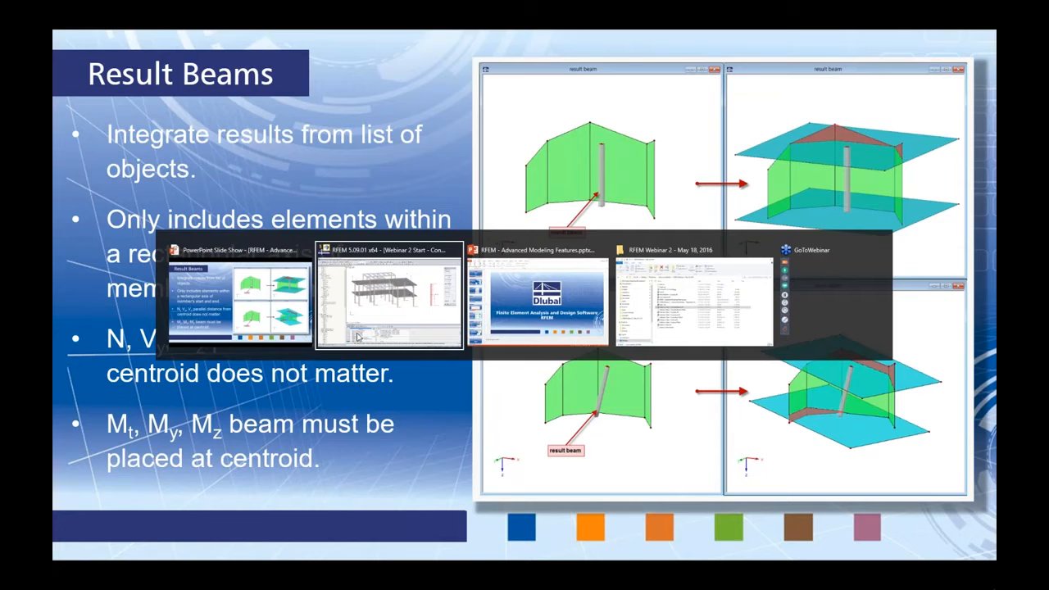
pyautogui.click(385, 288)
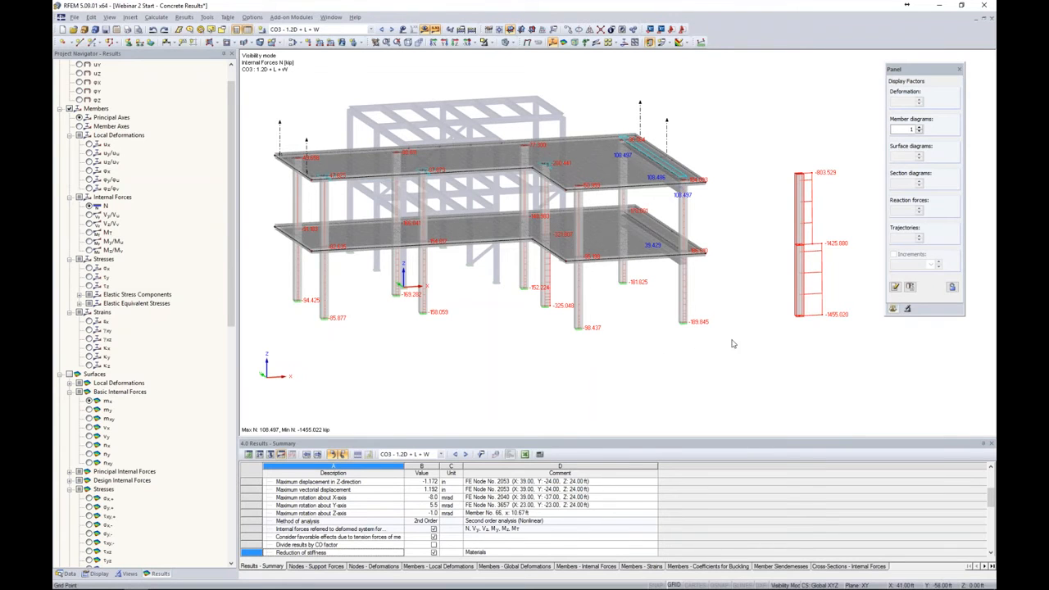
# Activate the user-defined view Top Slab so that only the upper slab is shown
pyautogui.rightClick(700, 352)
pyautogui.click(723, 366)
pyautogui.keyDown('ctrl'); pyautogui.moveTo(734, 355); pyautogui.dragTo(434, 370, button='middle'); pyautogui.keyUp('ctrl')
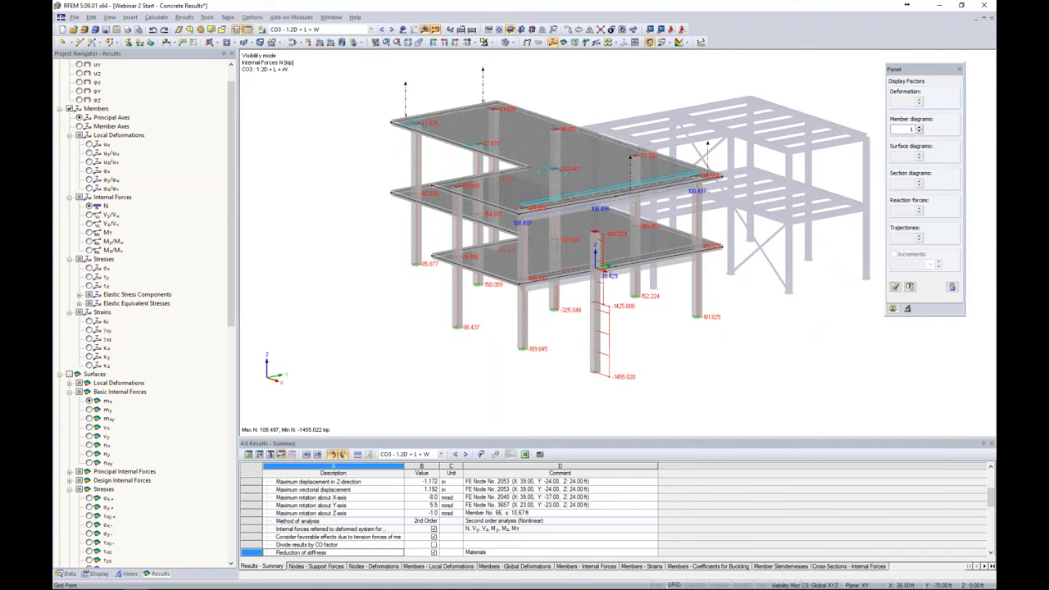
pyautogui.scroll(2, 525, 179)
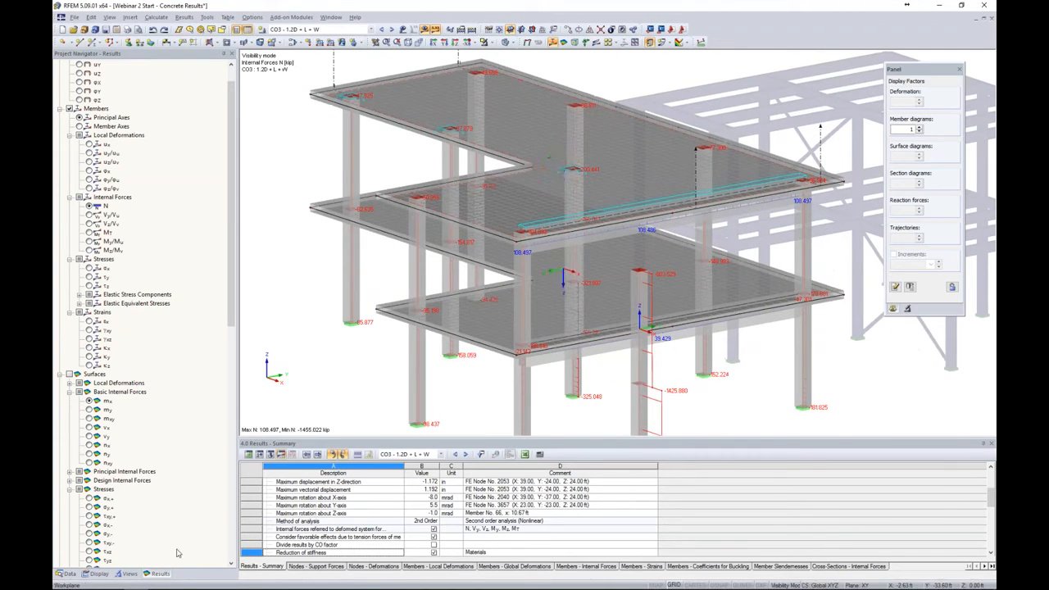
pyautogui.click(128, 574)
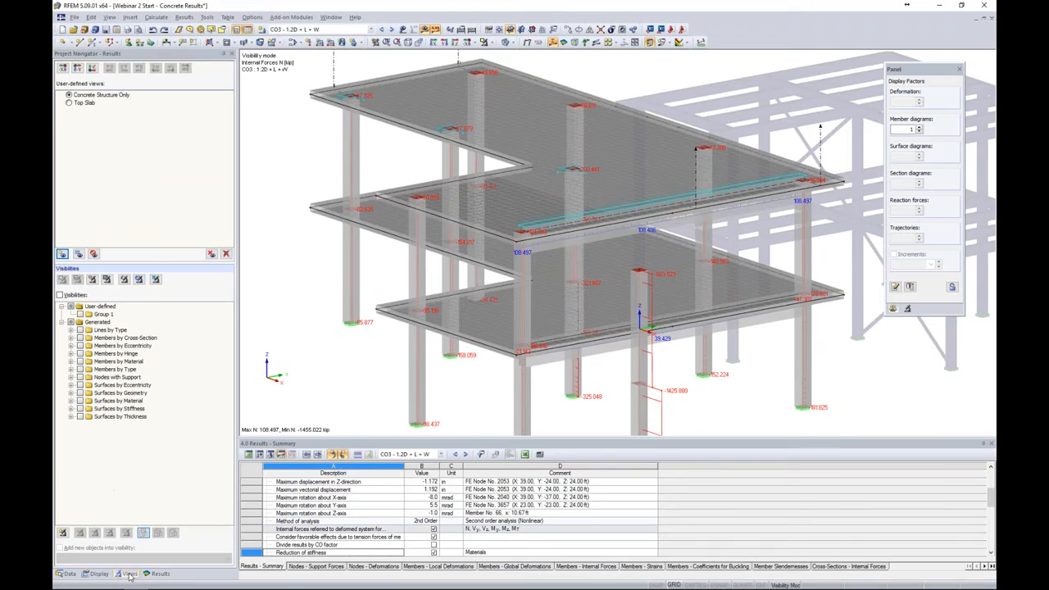
pyautogui.click(69, 103)
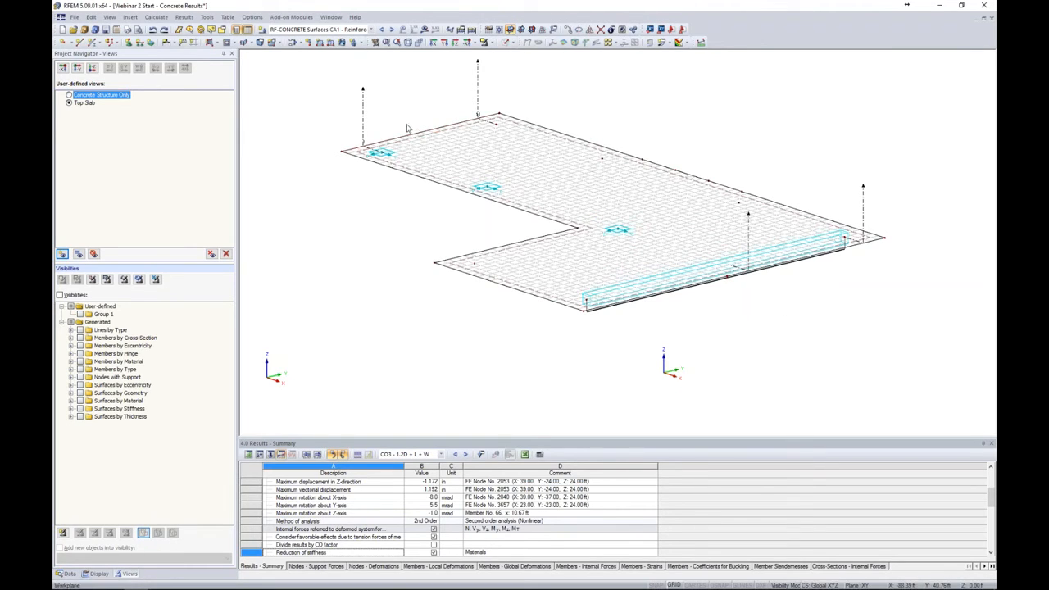
pyautogui.click(290, 131)
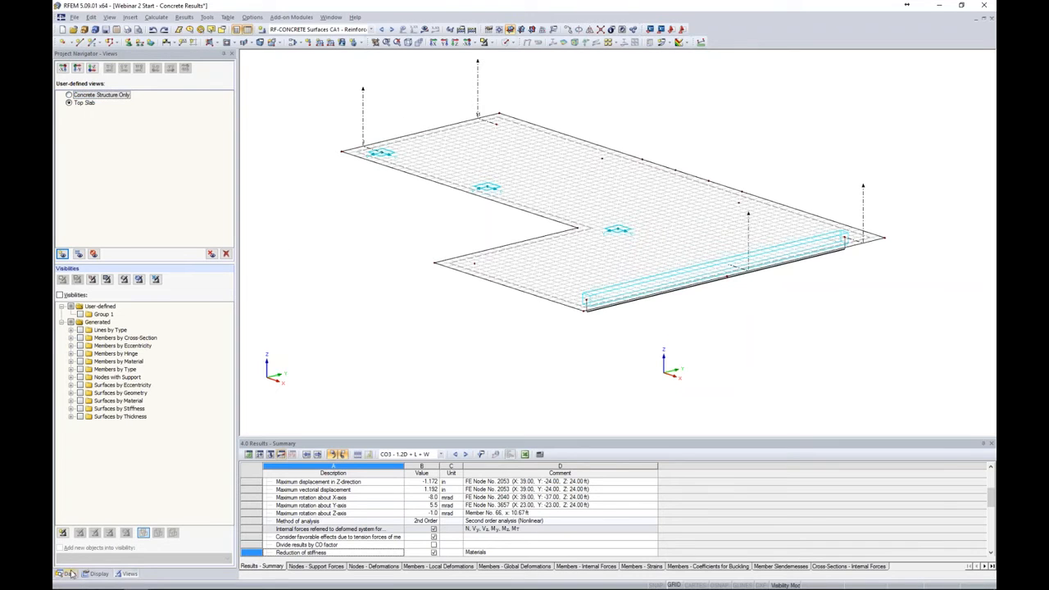
# Start a new single member and set its member type to Result Beam
pyautogui.click(70, 573)
pyautogui.click(95, 43)
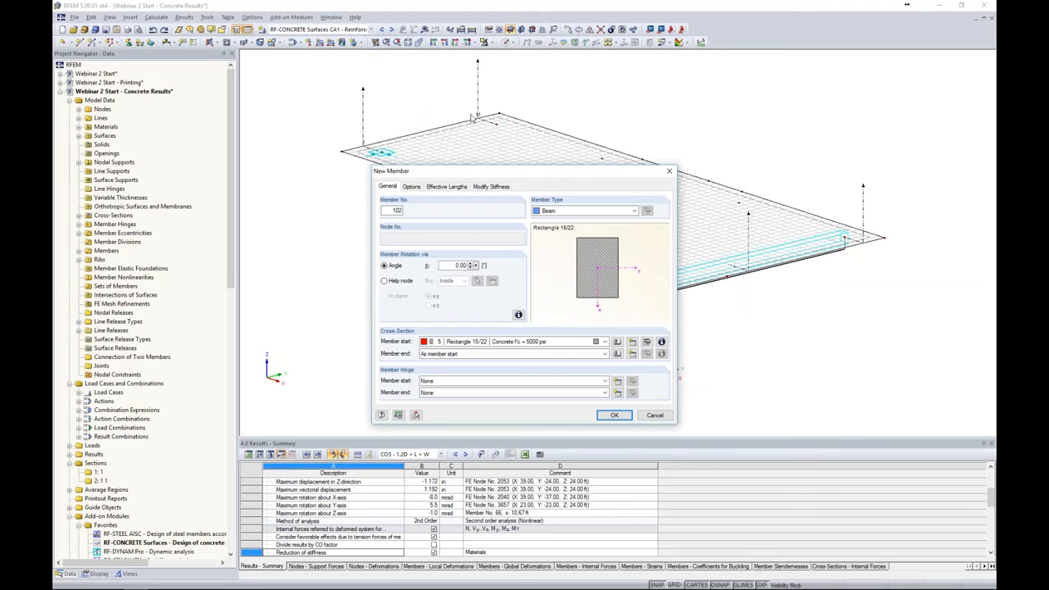
pyautogui.click(589, 213)
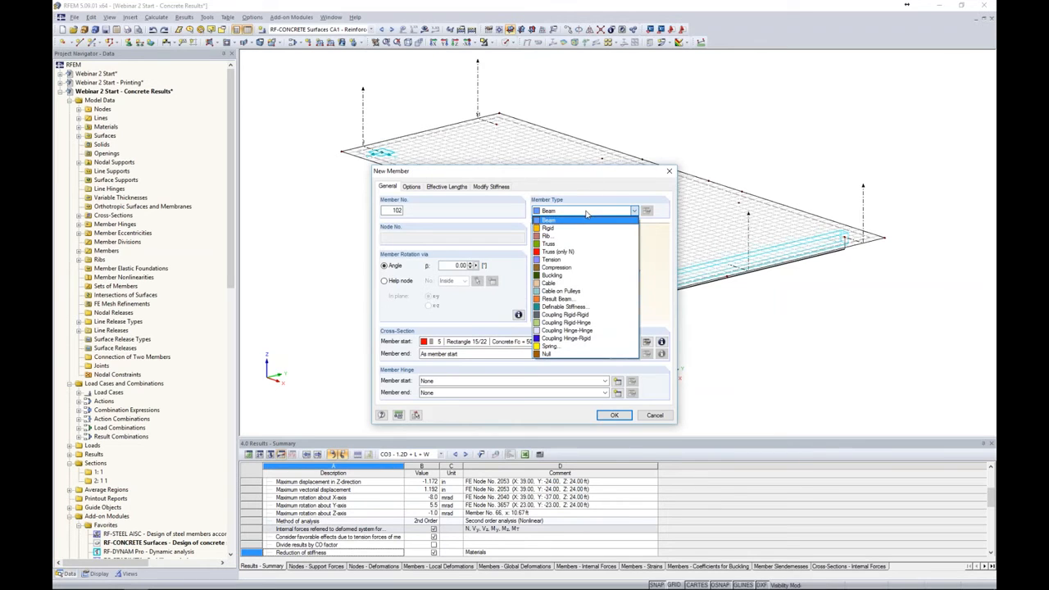
pyautogui.click(558, 298)
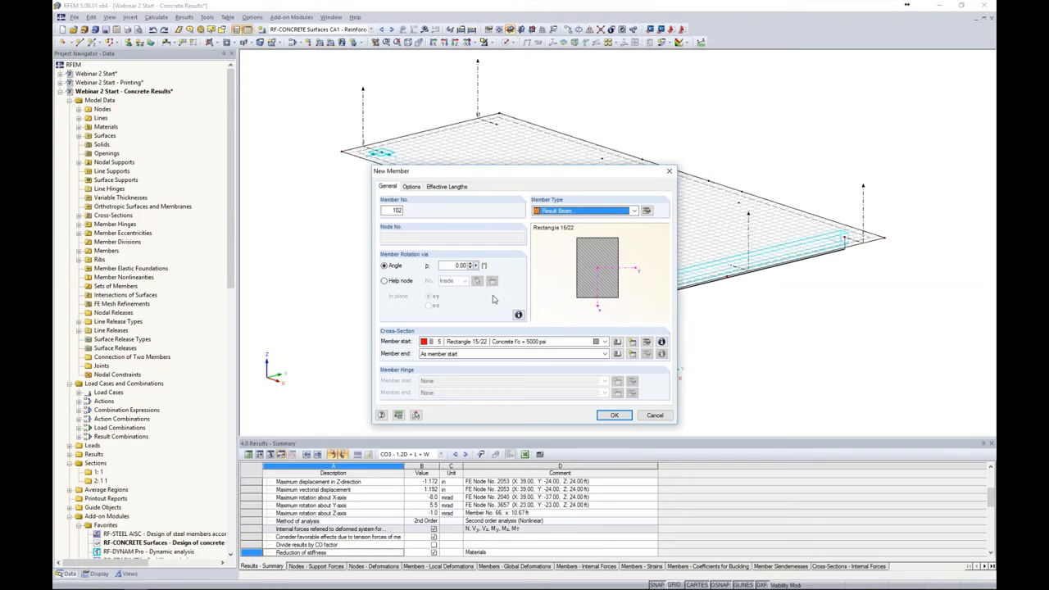
# Set the result beam to integrate within a general cuboid with Y+ and Y- of 2 ft and Z+ and Z- of 1 ft, and accept the member settings
pyautogui.click(646, 210)
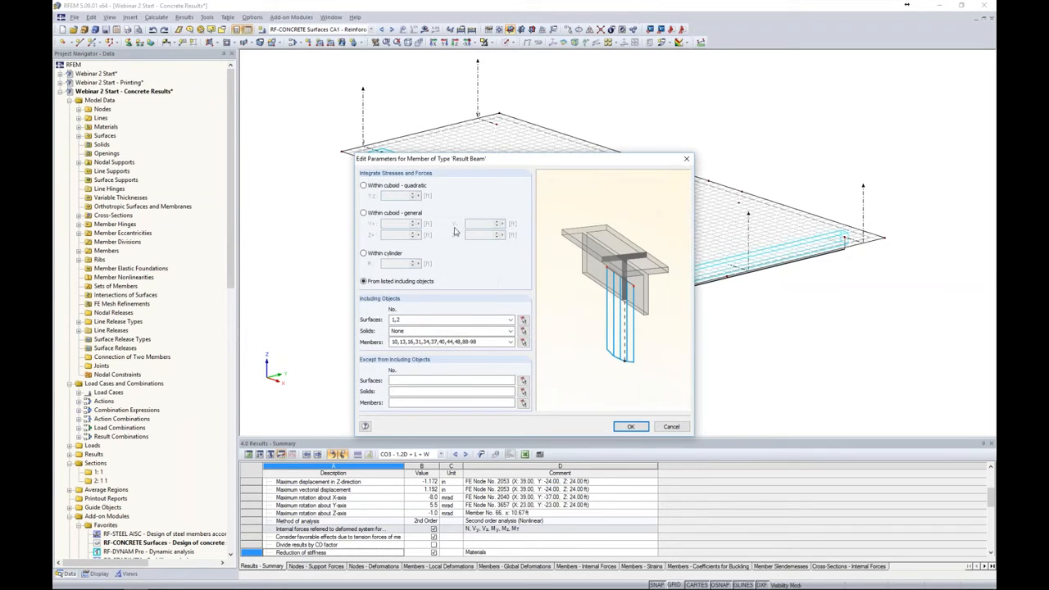
pyautogui.click(363, 213)
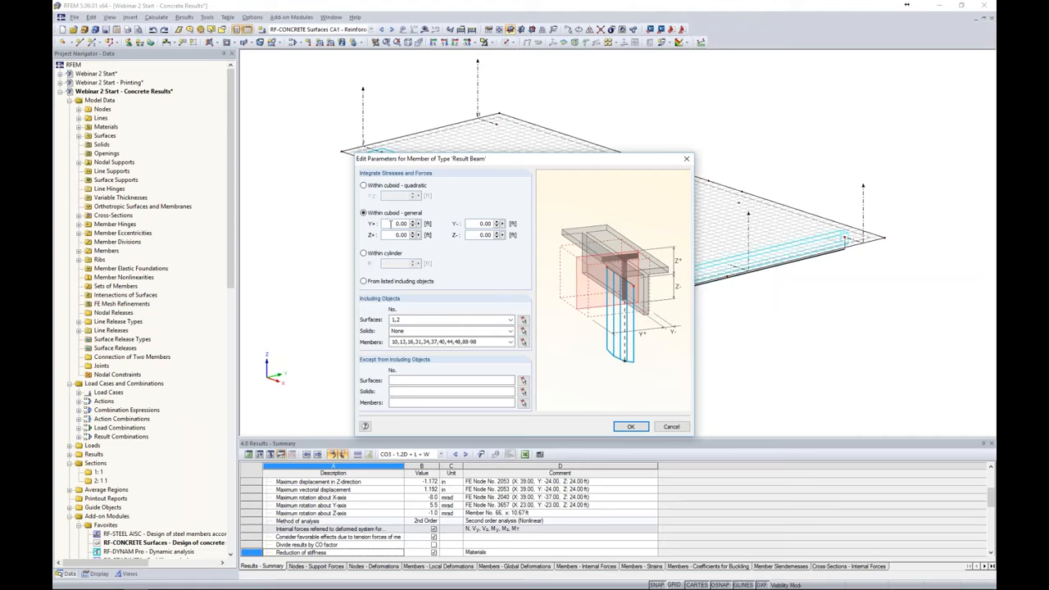
pyautogui.write('2')
pyautogui.press('Tab')
pyautogui.write('2')
pyautogui.click(397, 235)
pyautogui.doubleClick(397, 236)
pyautogui.write('1')
pyautogui.press('Tab')
pyautogui.write('1')
pyautogui.click(630, 426)
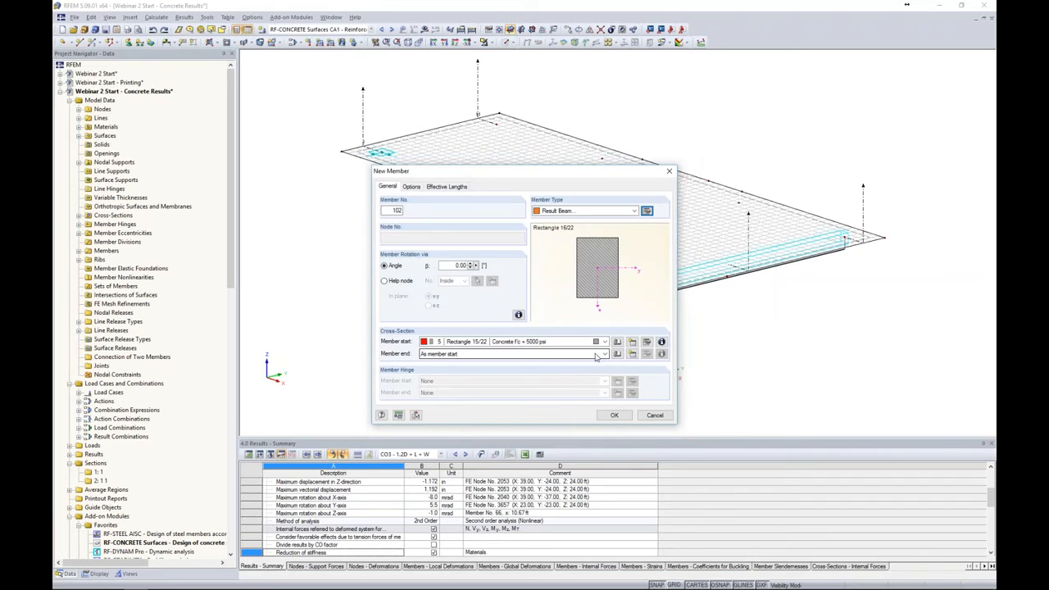
pyautogui.click(614, 415)
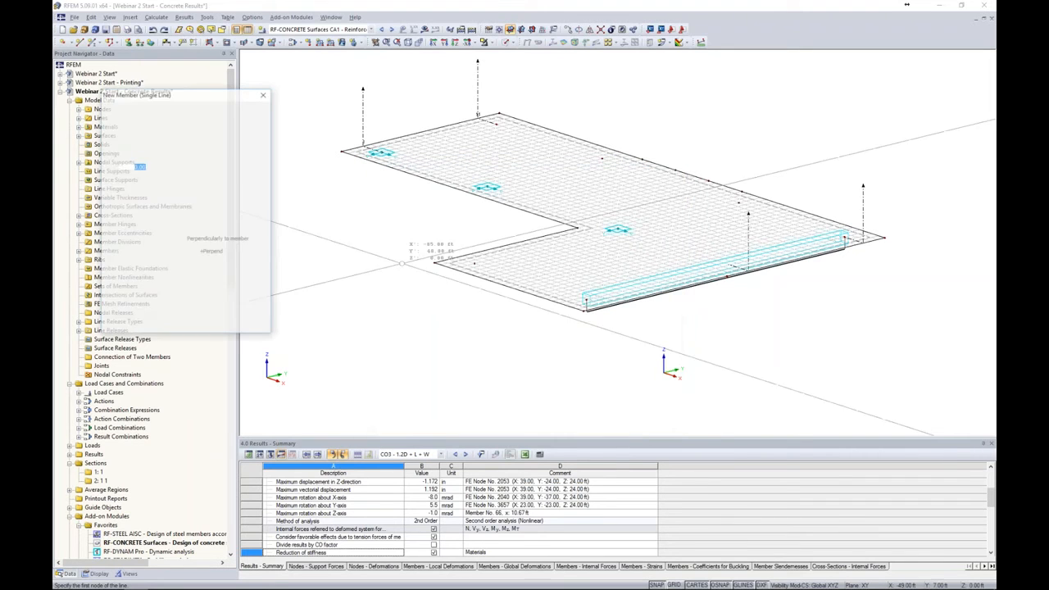
# Place the result beam lengthwise across the top slab, 62 ft from edge midpoint to opposite edge, accepting deletion of the existing results
pyautogui.moveTo(419, 260); pyautogui.dragTo(439, 316, button='middle')
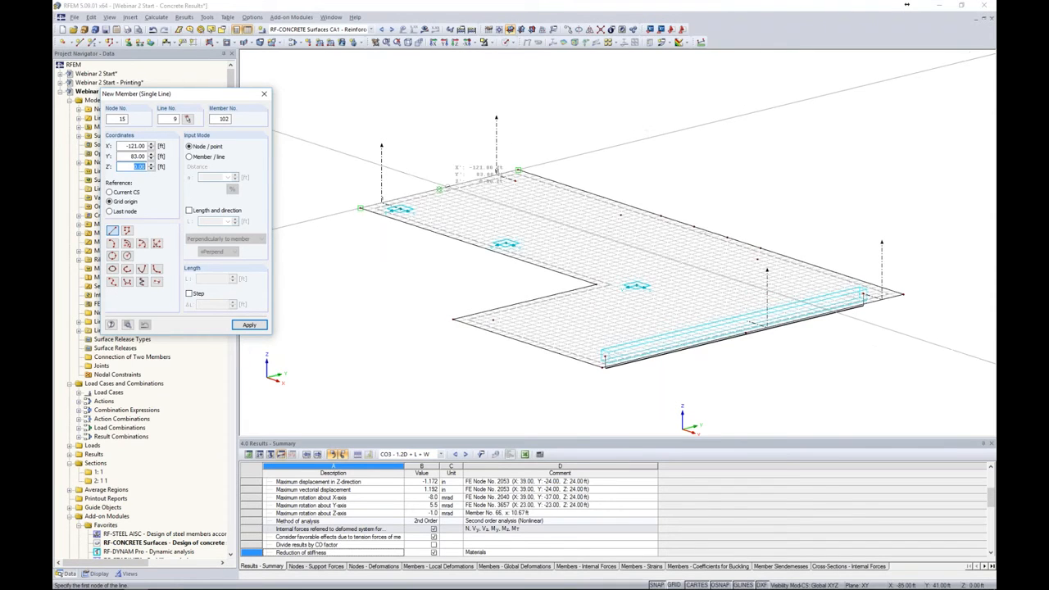
pyautogui.click(439, 189)
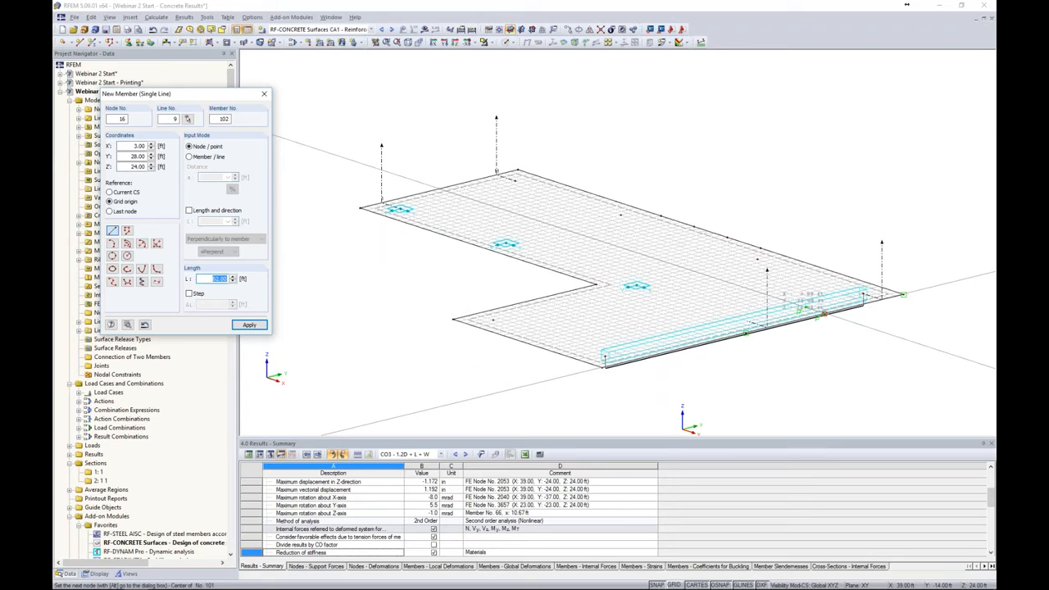
pyautogui.click(824, 314)
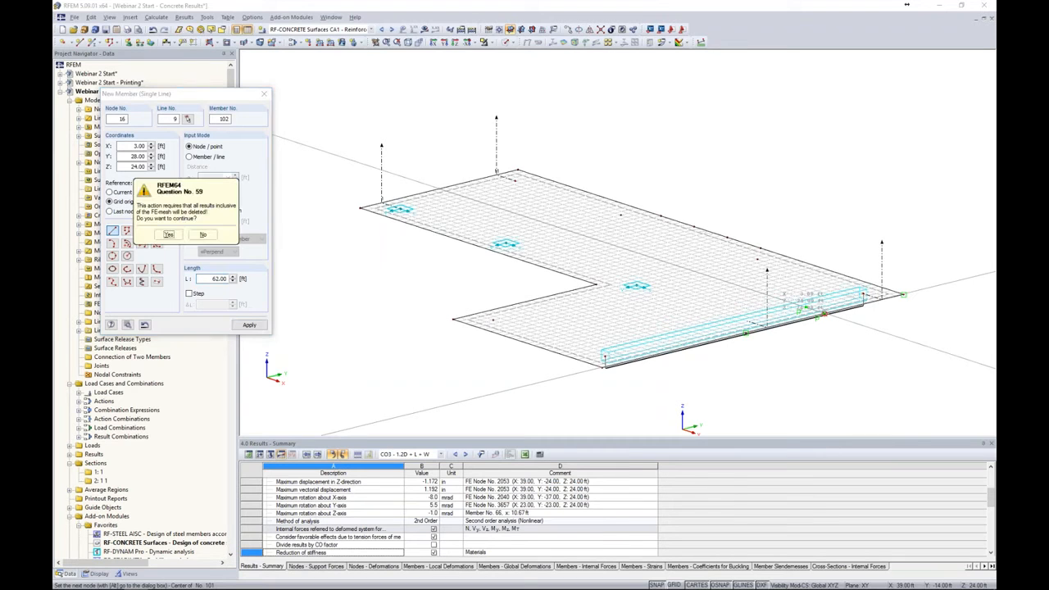
pyautogui.click(168, 235)
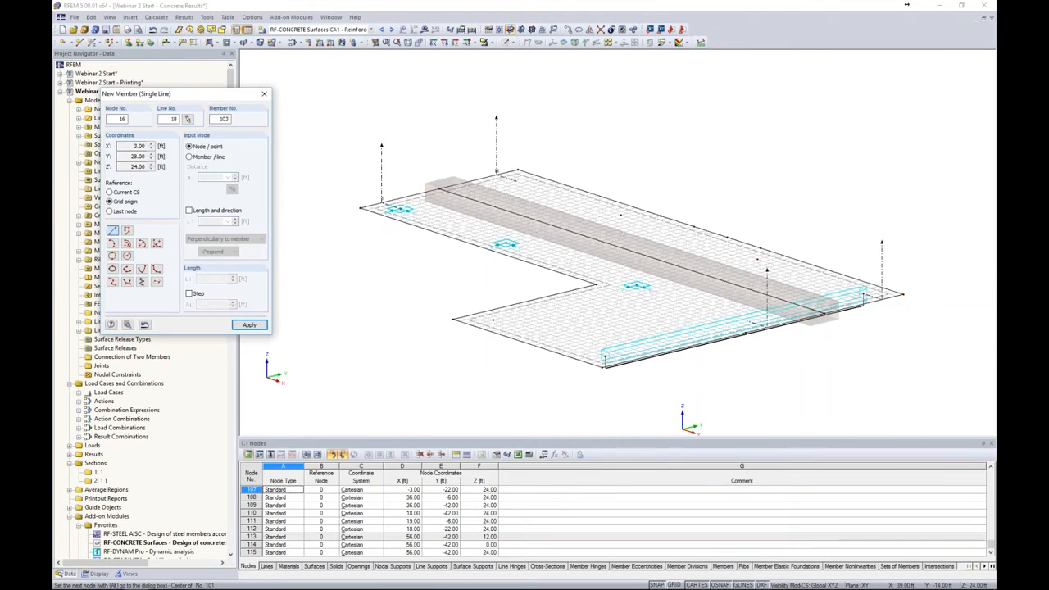
pyautogui.press('Escape')
# Display the model as solid transparent and view the result beam's integration cuboid within the top slab
pyautogui.keyDown('ctrl'); pyautogui.moveTo(399, 298); pyautogui.dragTo(271, 250, button='middle'); pyautogui.keyUp('ctrl')
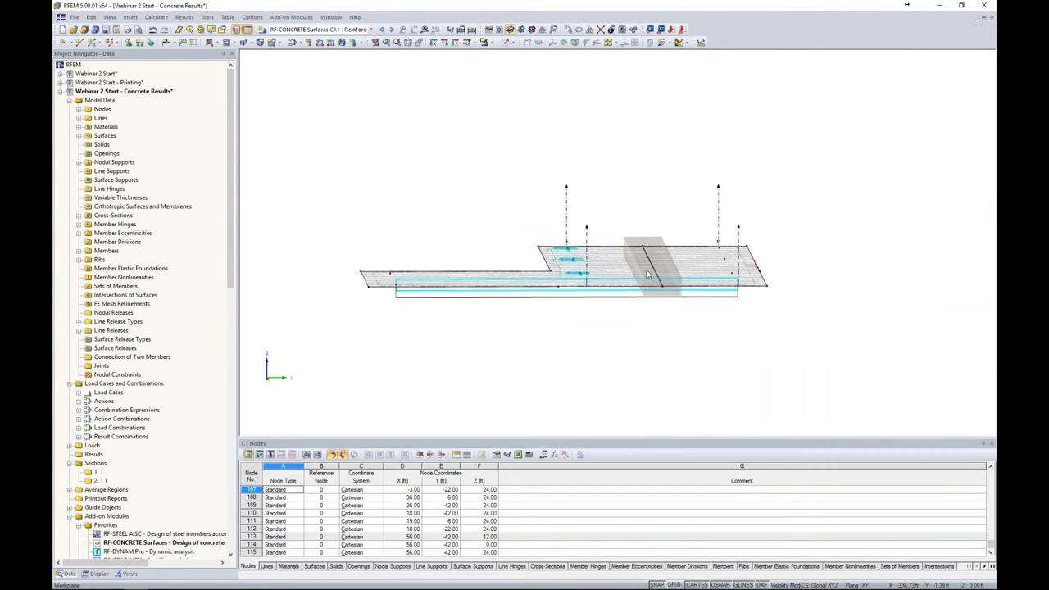
pyautogui.click(509, 41)
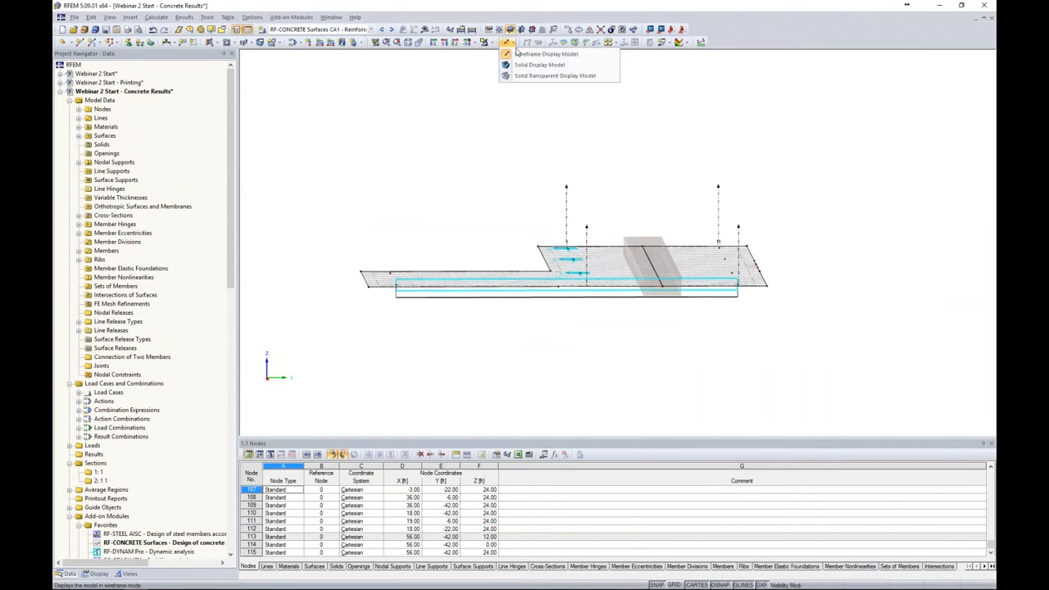
pyautogui.click(516, 76)
pyautogui.keyDown('ctrl'); pyautogui.moveTo(507, 189); pyautogui.dragTo(735, 184, button='middle'); pyautogui.keyUp('ctrl')
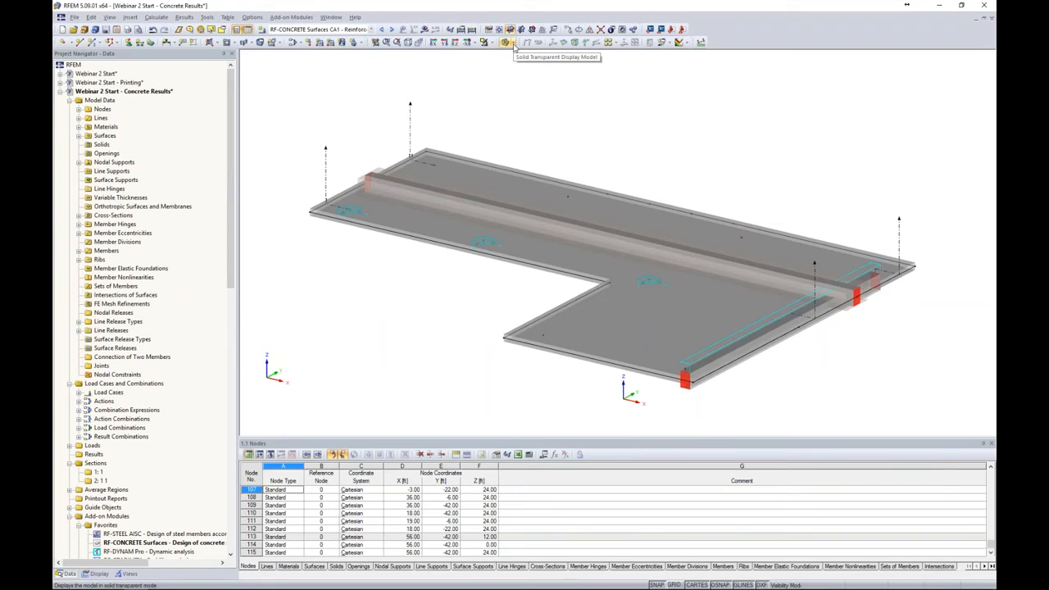
# Make load combination CO2 - 1.2D + 1.6L current, hide its loads and calculate its results
pyautogui.click(370, 31)
pyautogui.click(352, 64)
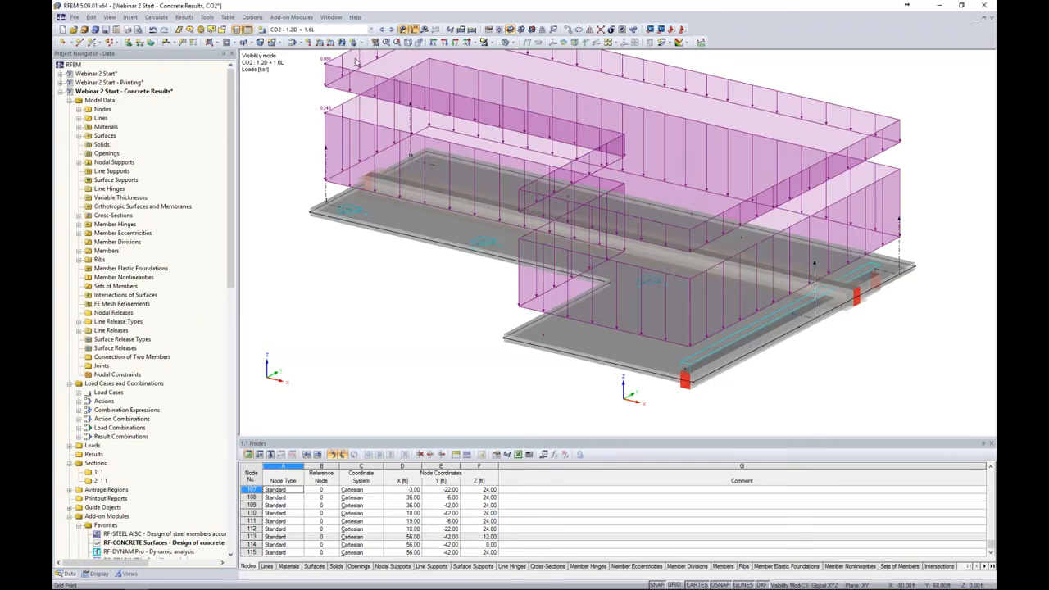
pyautogui.click(403, 30)
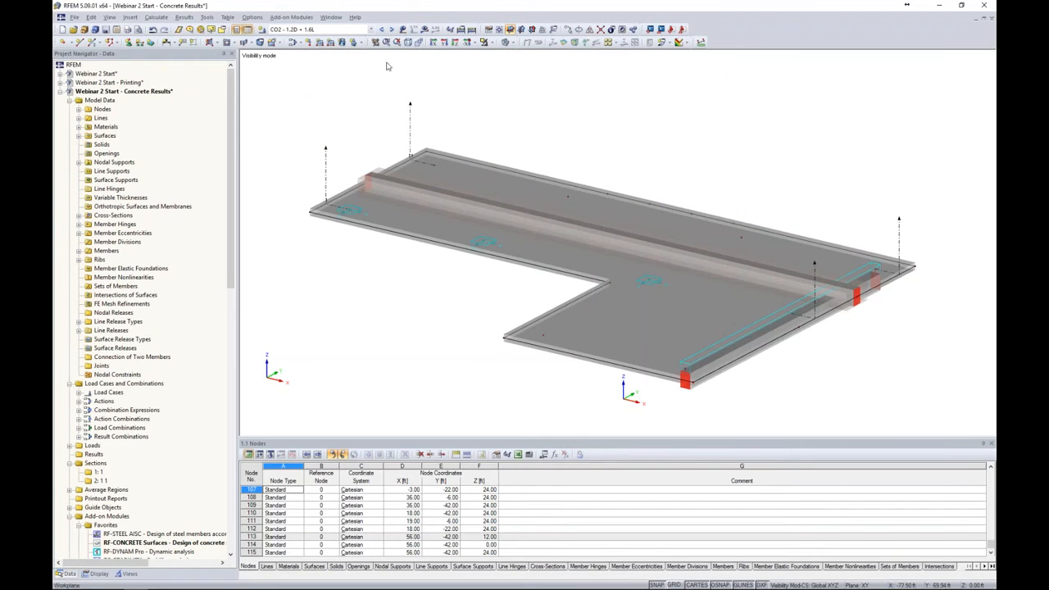
pyautogui.click(424, 29)
pyautogui.press('Return')
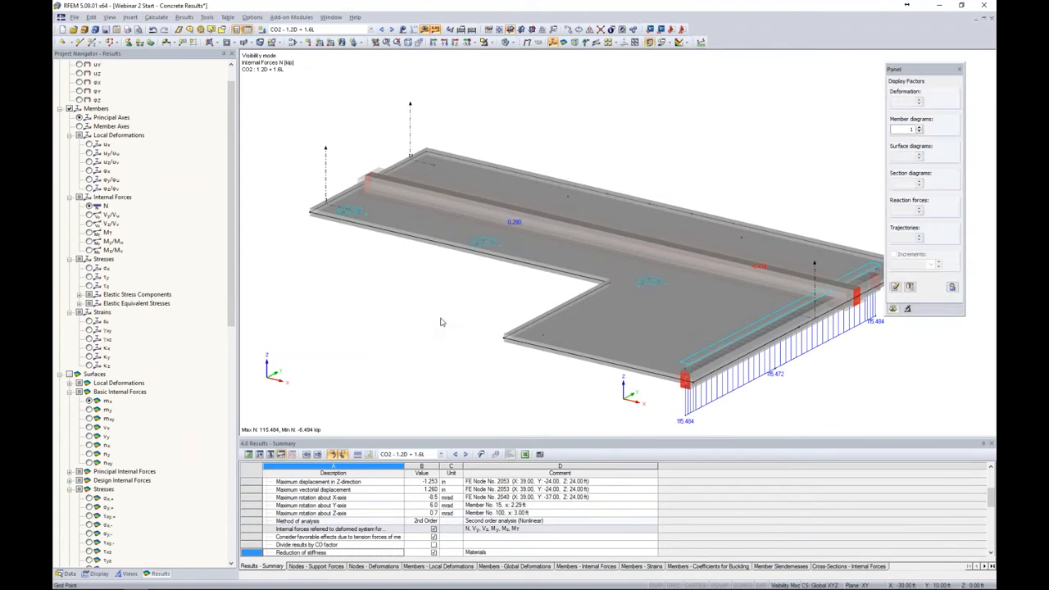
# Show the members' internal moment My diagrams for the top slab with the model in wireframe display
pyautogui.moveTo(443, 321); pyautogui.dragTo(409, 286, button='middle')
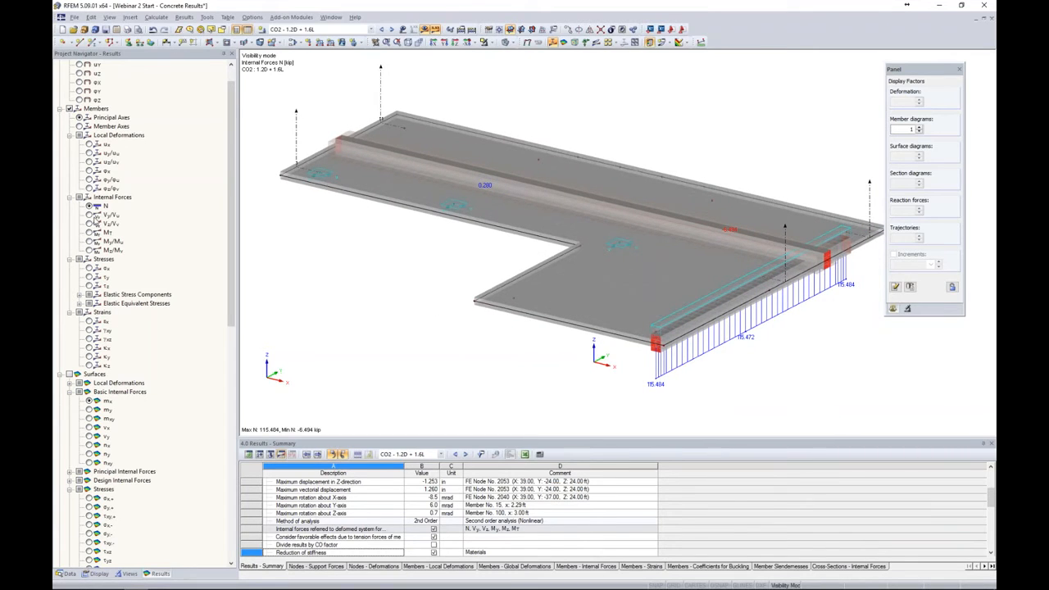
pyautogui.click(70, 109)
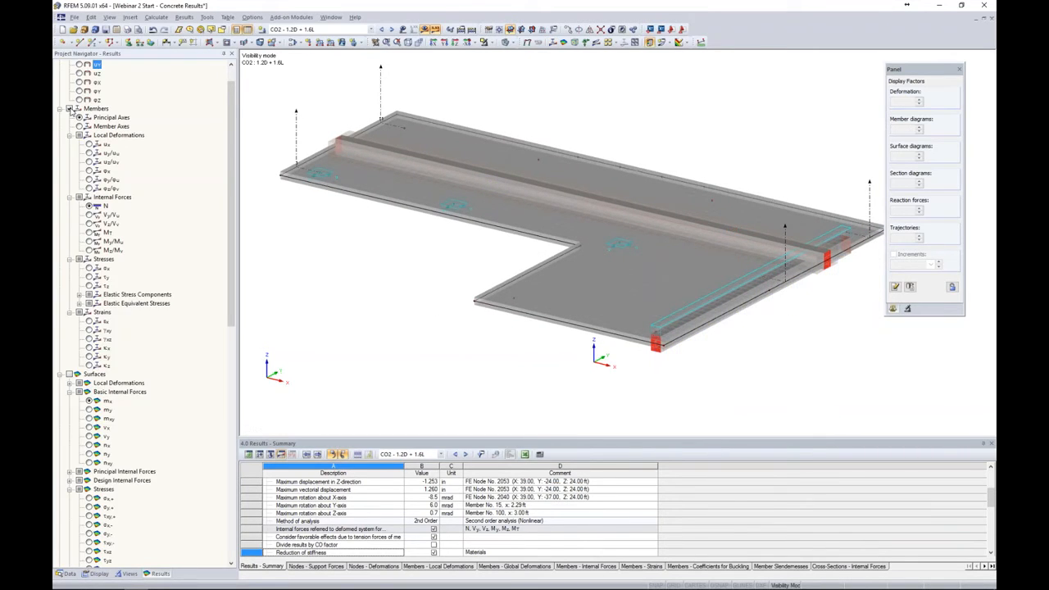
pyautogui.click(70, 109)
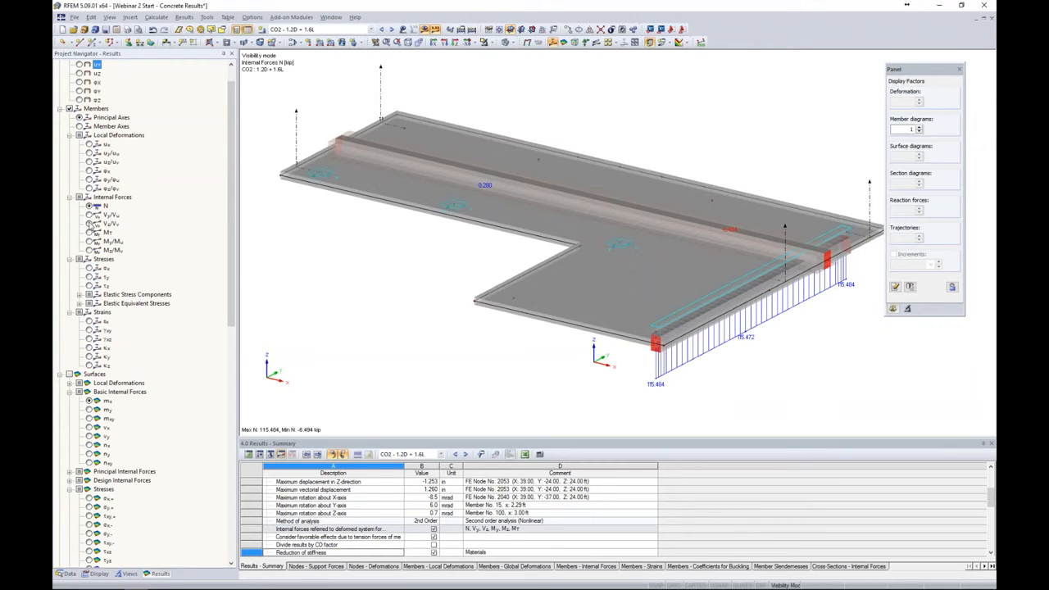
pyautogui.click(90, 241)
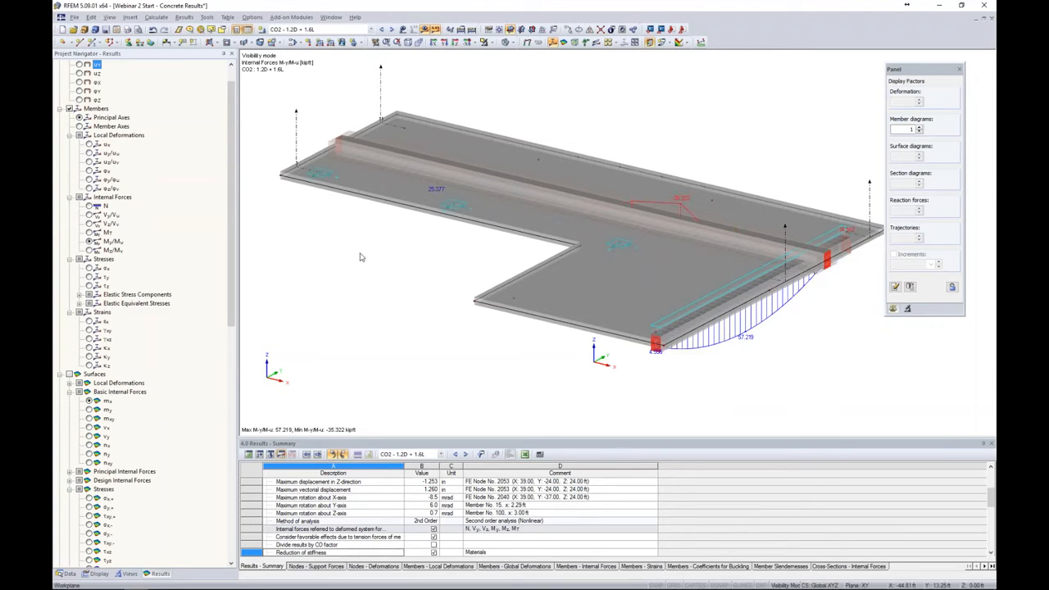
pyautogui.click(507, 42)
pyautogui.click(524, 57)
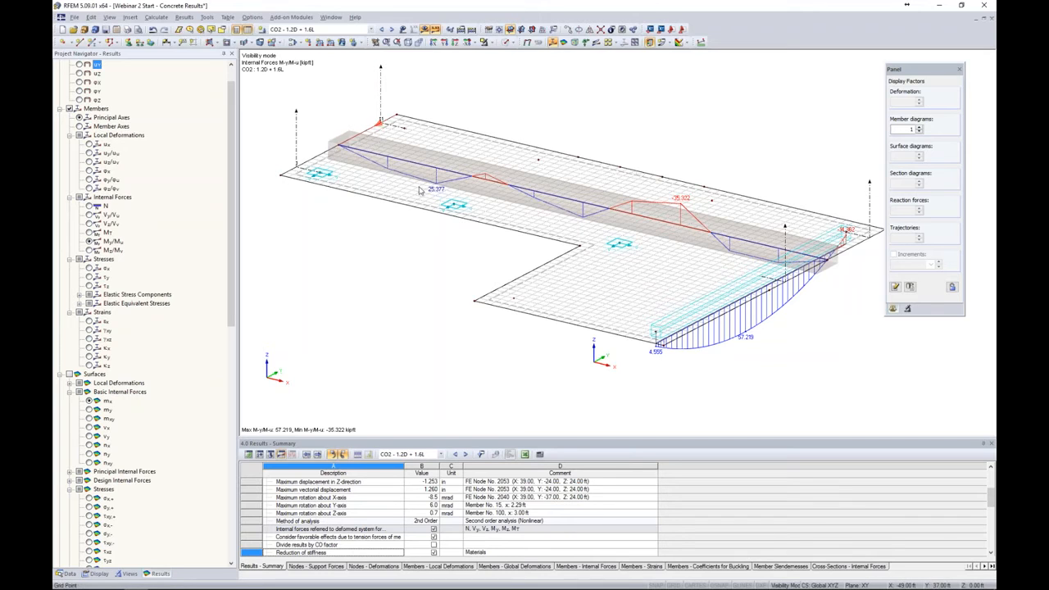
# Increase the number of member divisions for result diagrams in the global calculation parameters and recalculate CO2
pyautogui.click(155, 17)
pyautogui.click(167, 112)
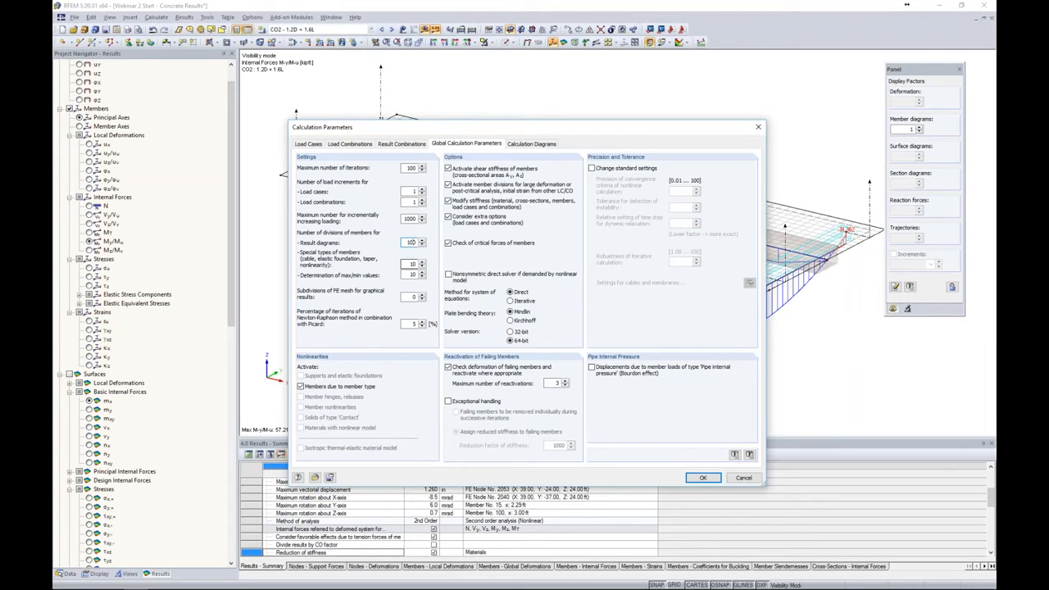
pyautogui.click(701, 479)
pyautogui.click(509, 328)
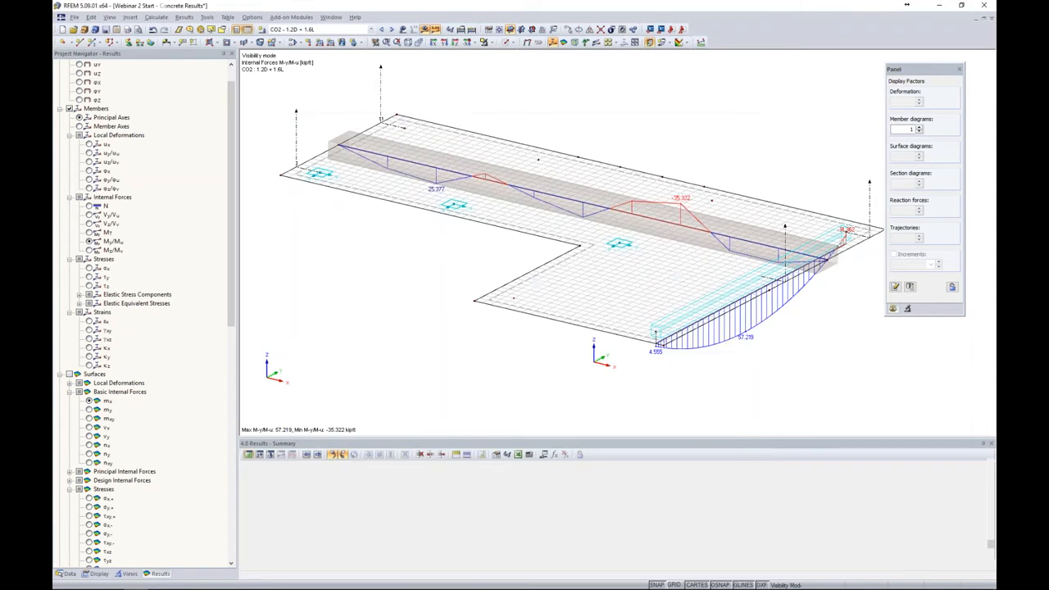
pyautogui.click(424, 31)
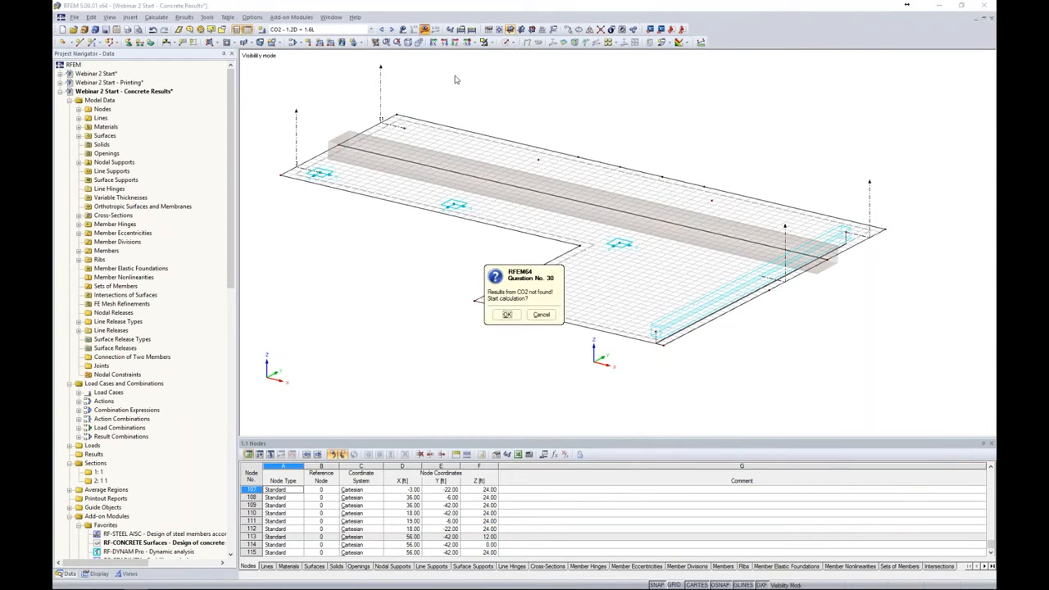
pyautogui.click(507, 315)
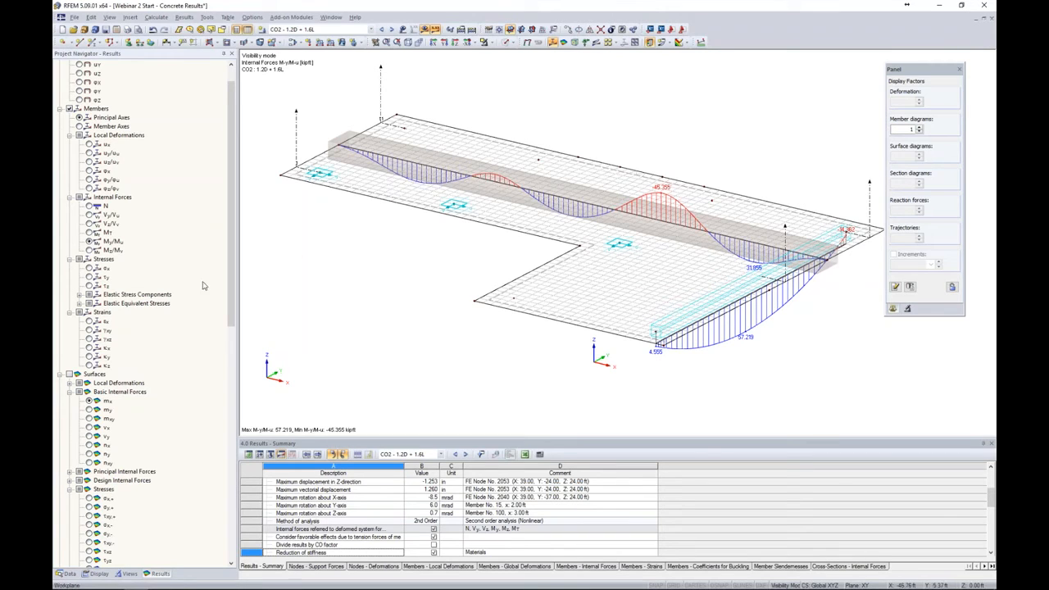
# Review the result beam's internal force diagrams for Mz, N, Vy and Vz in turn
pyautogui.click(89, 250)
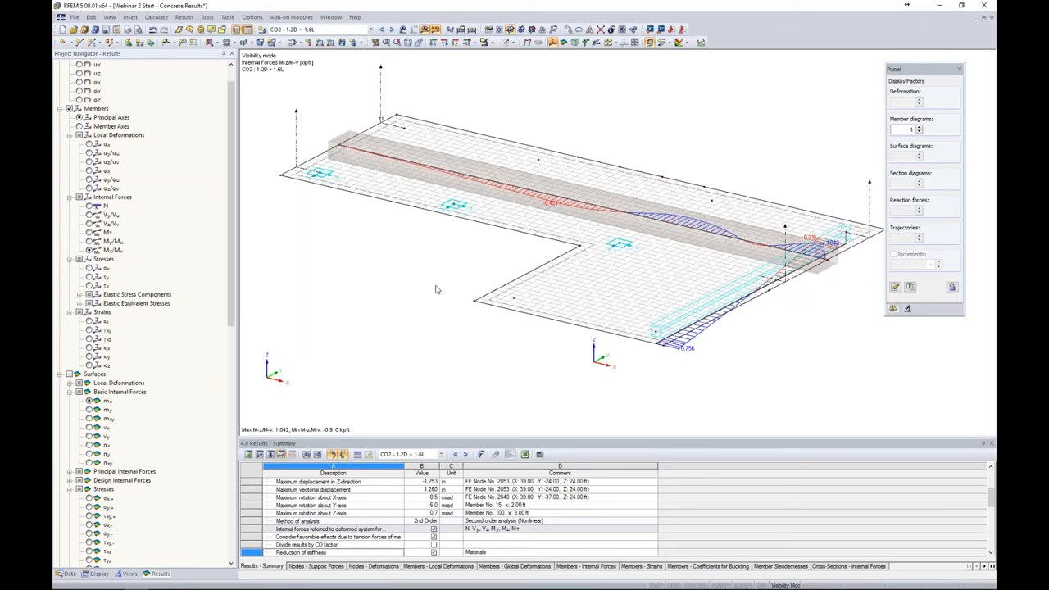
pyautogui.keyDown('ctrl'); pyautogui.moveTo(471, 274); pyautogui.dragTo(459, 313, button='middle'); pyautogui.keyUp('ctrl')
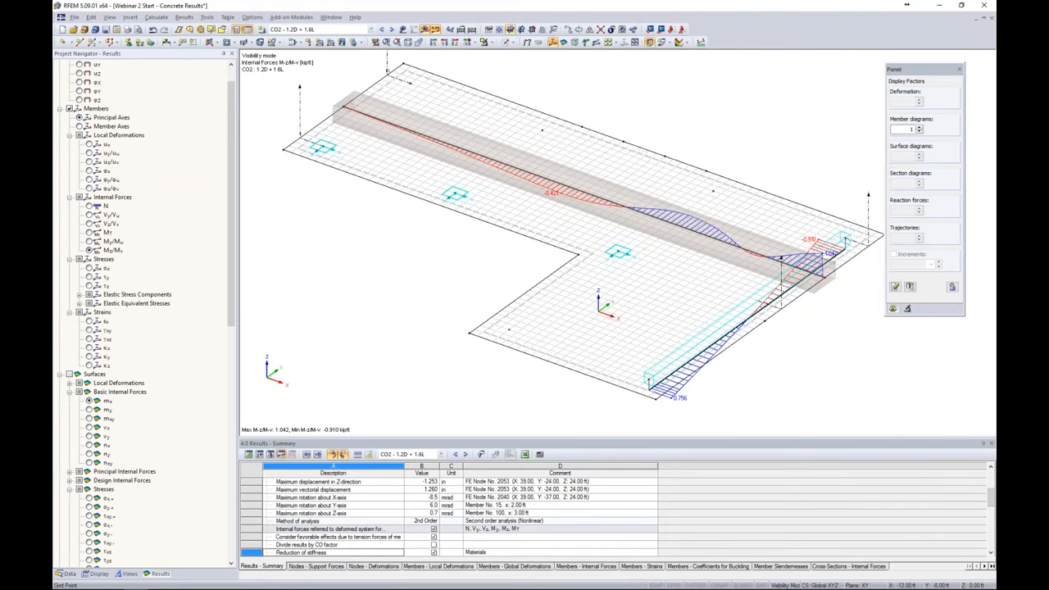
pyautogui.click(88, 206)
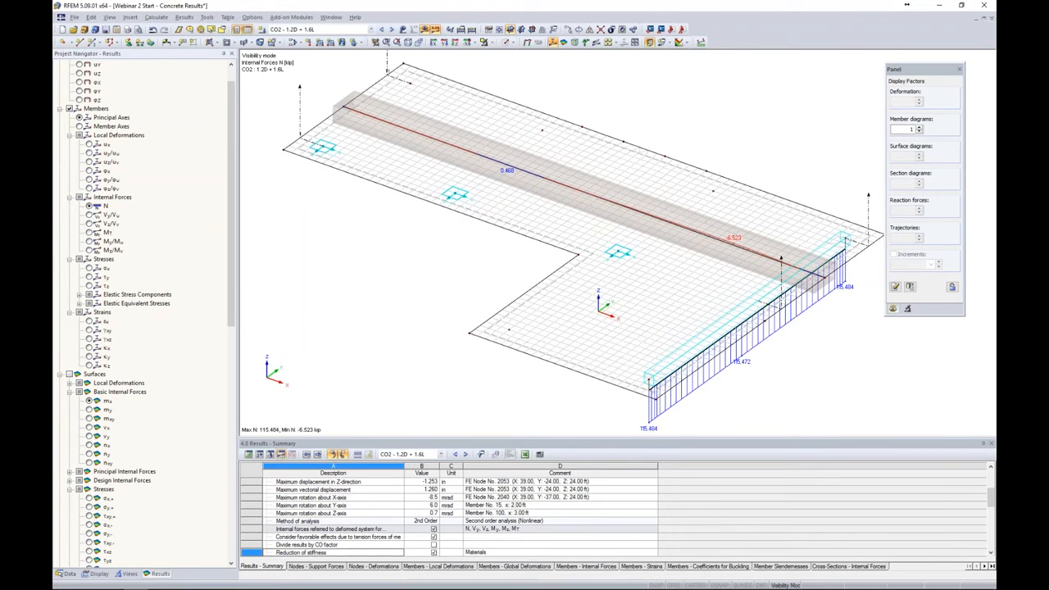
pyautogui.click(89, 214)
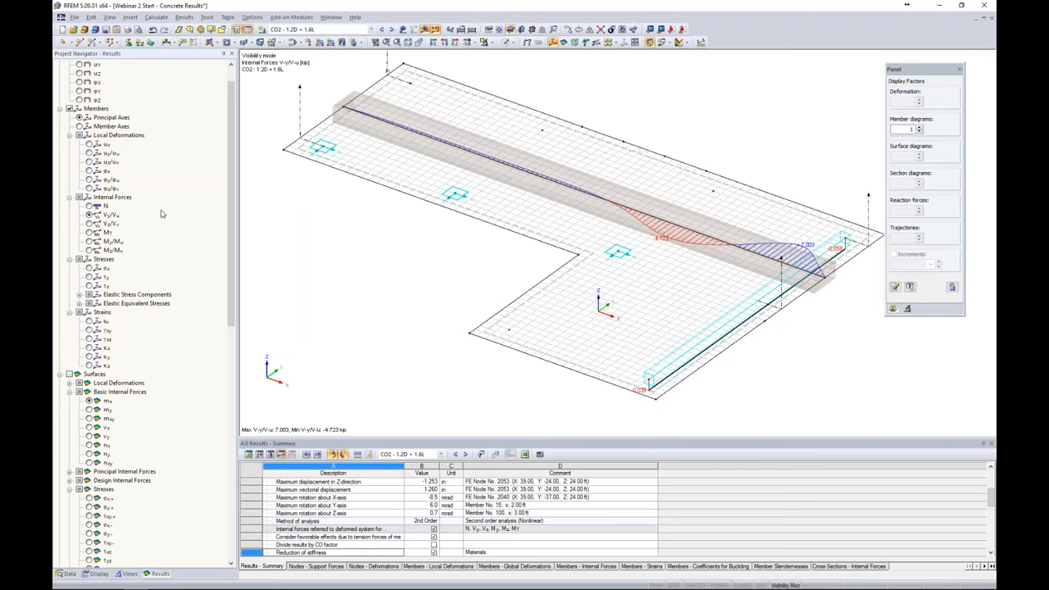
pyautogui.click(89, 224)
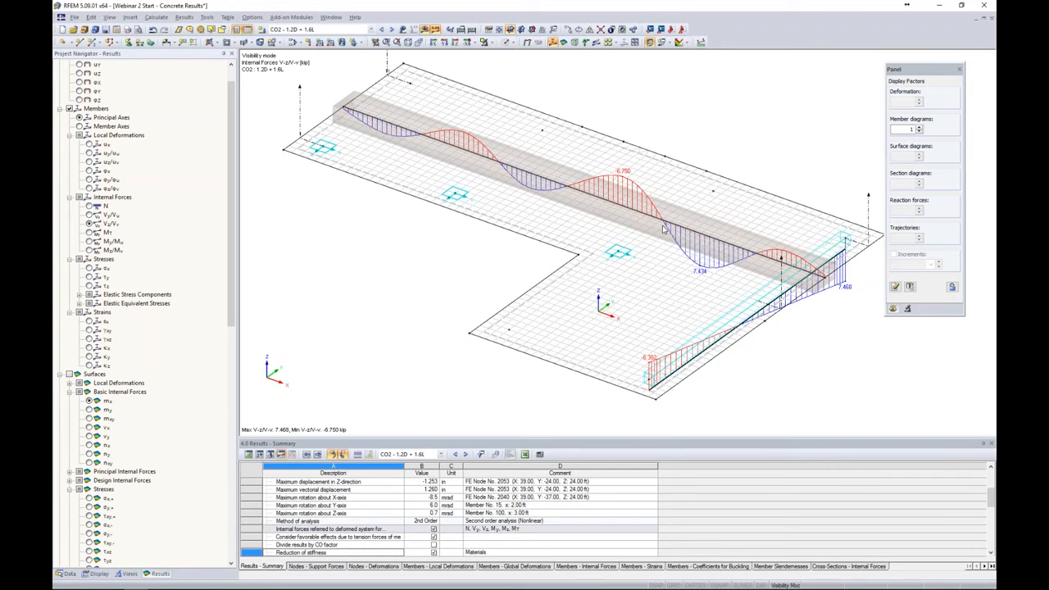
pyautogui.keyDown('ctrl'); pyautogui.moveTo(803, 307); pyautogui.dragTo(805, 334, button='middle'); pyautogui.keyUp('ctrl')
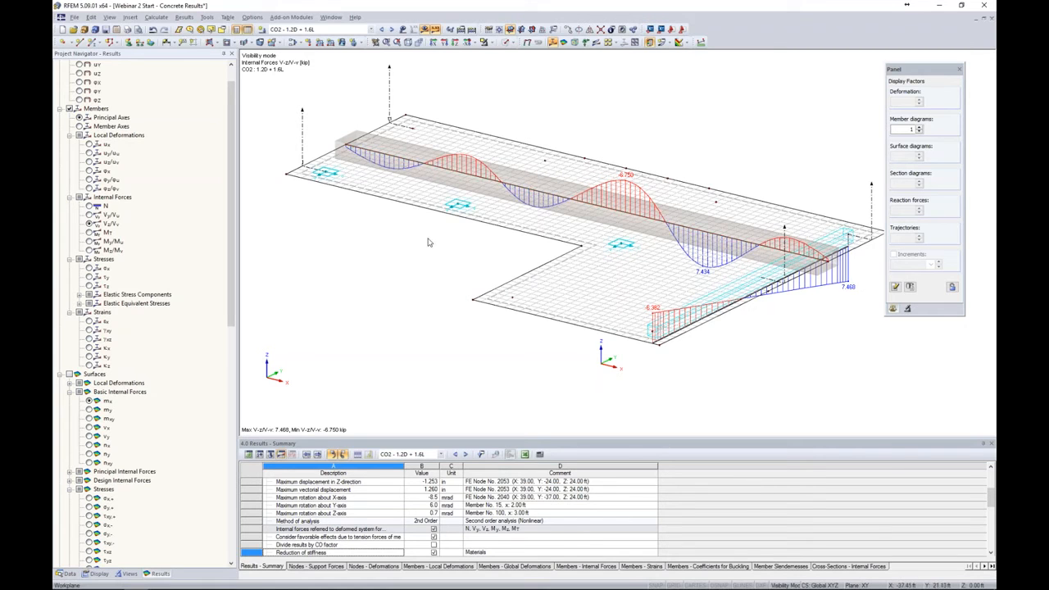
pyautogui.scroll(-3, 431, 243)
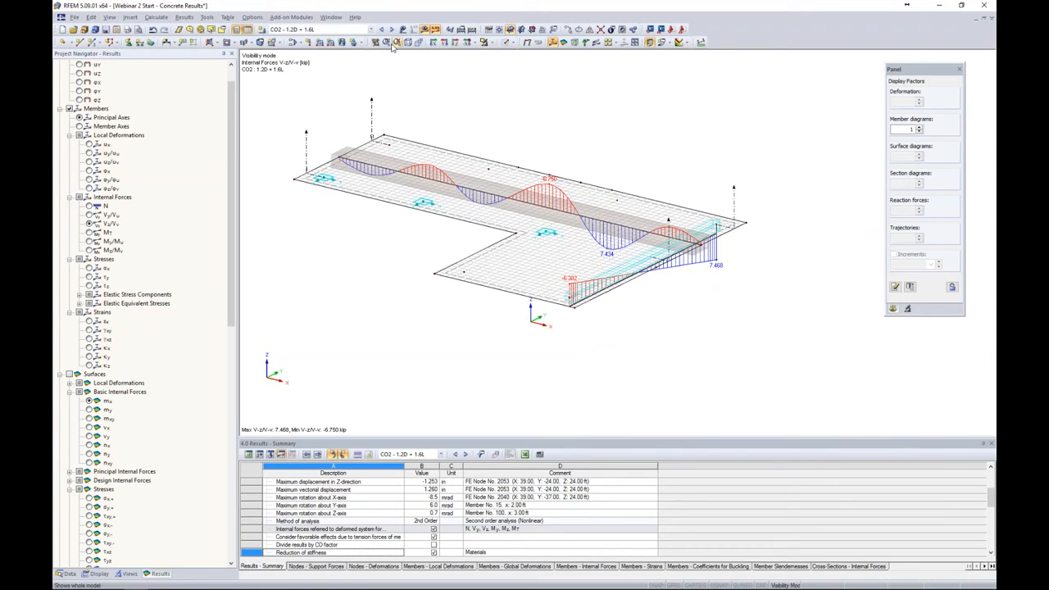
# Leave visibility mode to show the whole structure again and turn off the results display
pyautogui.click(490, 42)
pyautogui.click(513, 129)
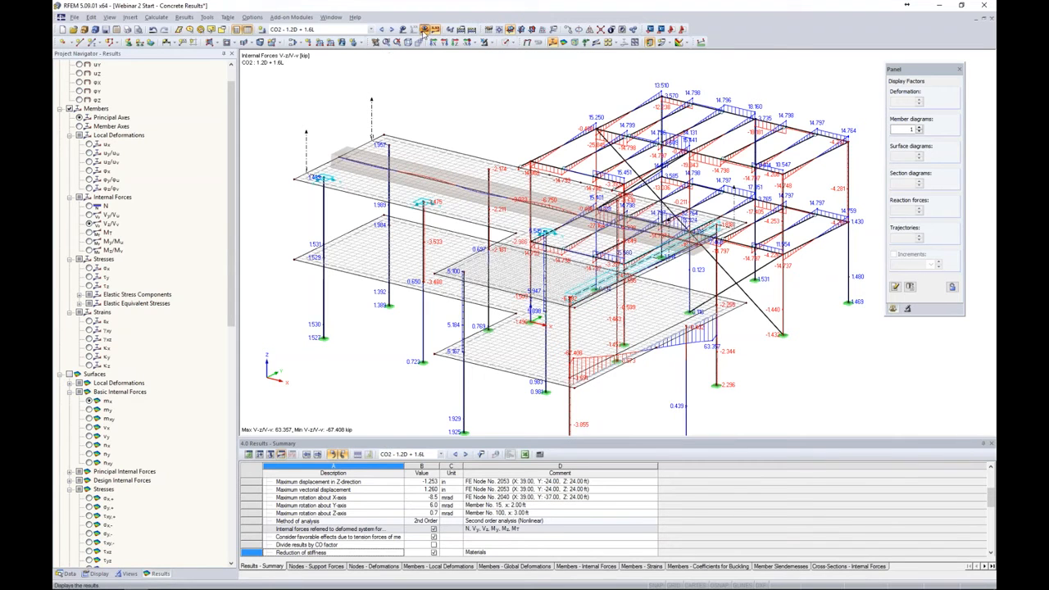
pyautogui.click(508, 43)
# Inspect the beam-to-column connection at the steel frame's upper corner in solid transparent display
pyautogui.click(512, 43)
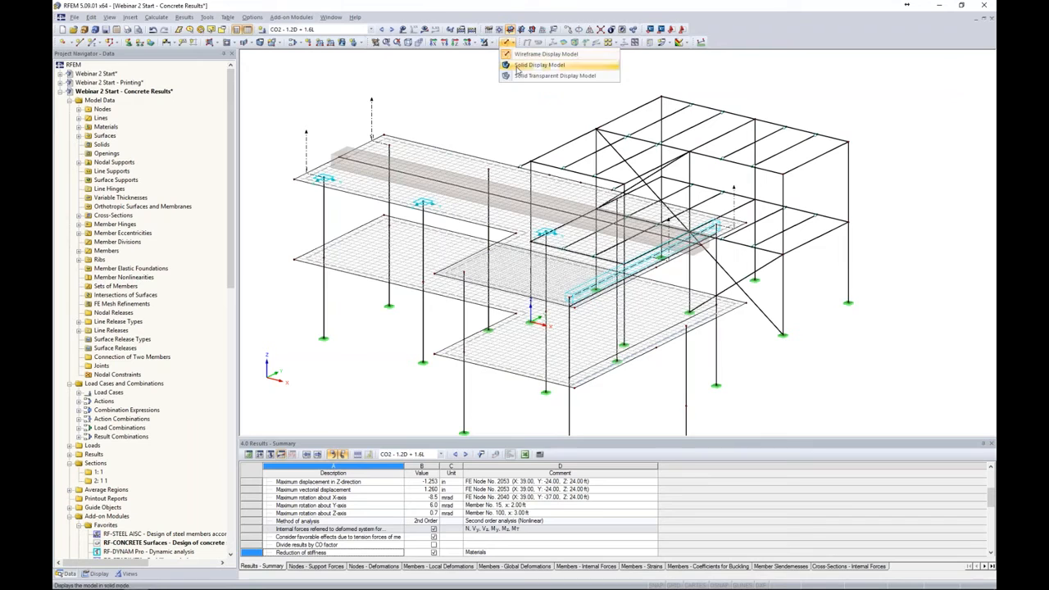
pyautogui.click(517, 77)
pyautogui.keyDown('ctrl'); pyautogui.moveTo(836, 317); pyautogui.dragTo(743, 307, button='middle'); pyautogui.keyUp('ctrl')
pyautogui.scroll(8, 703, 174)
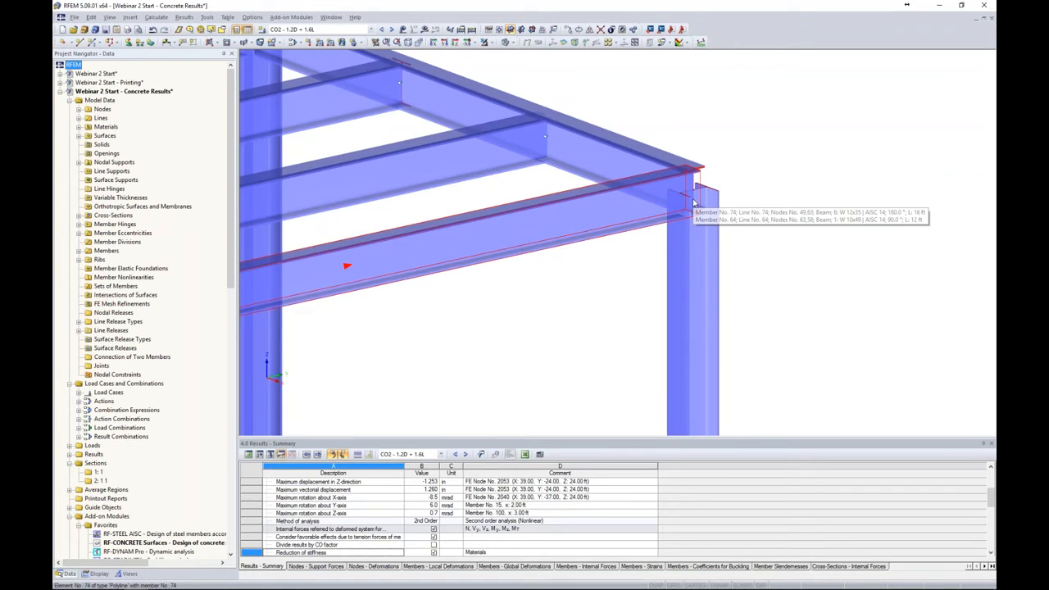
# Switch to wireframe display and reverse the member orientation of the steel frame's corner column, accepting deletion of the results
pyautogui.click(514, 43)
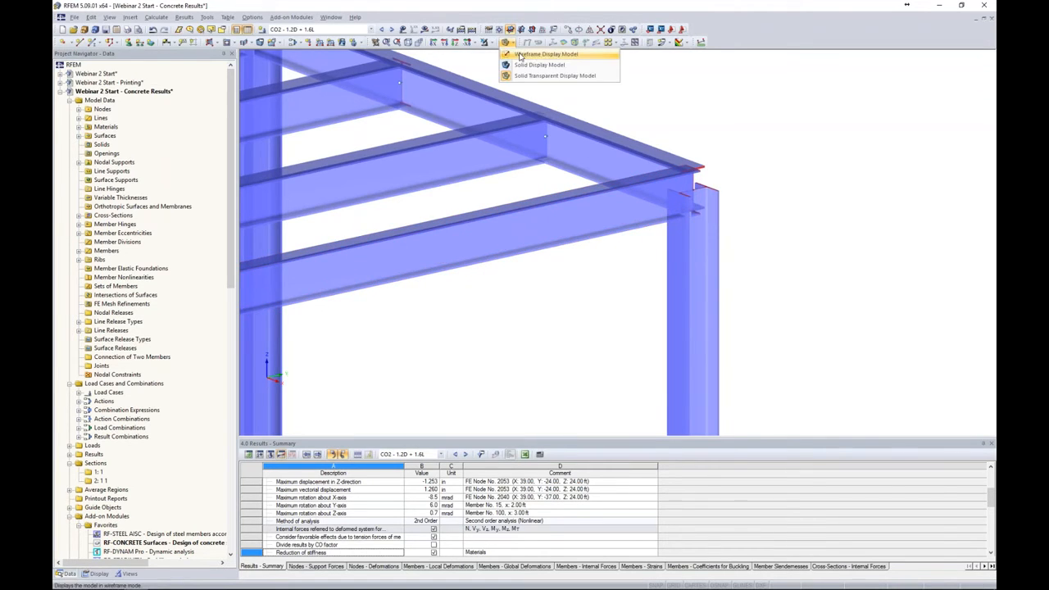
pyautogui.click(528, 54)
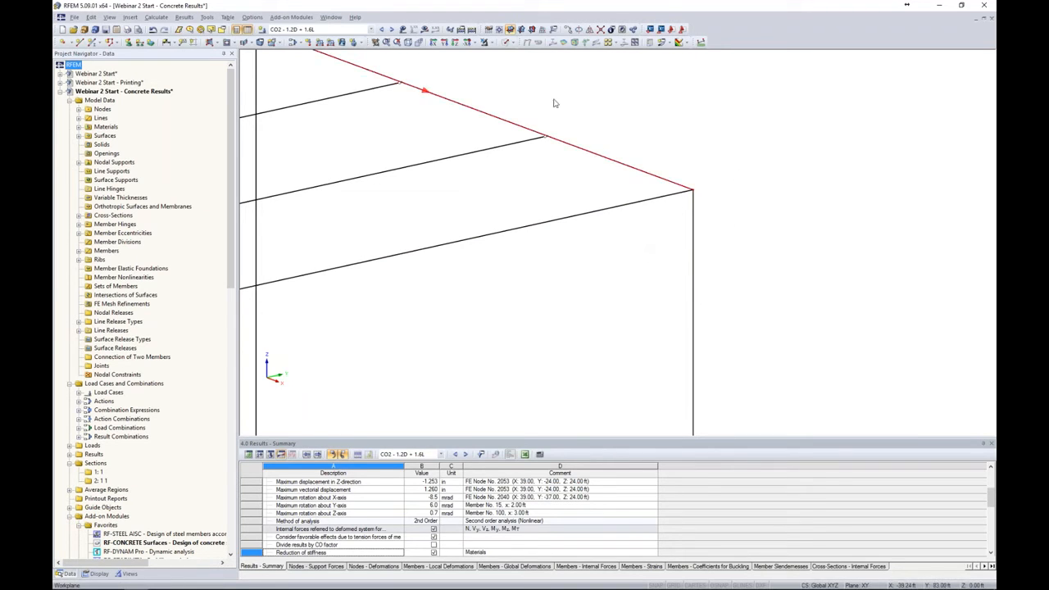
pyautogui.scroll(-1, 664, 148)
pyautogui.scroll(-2, 689, 148)
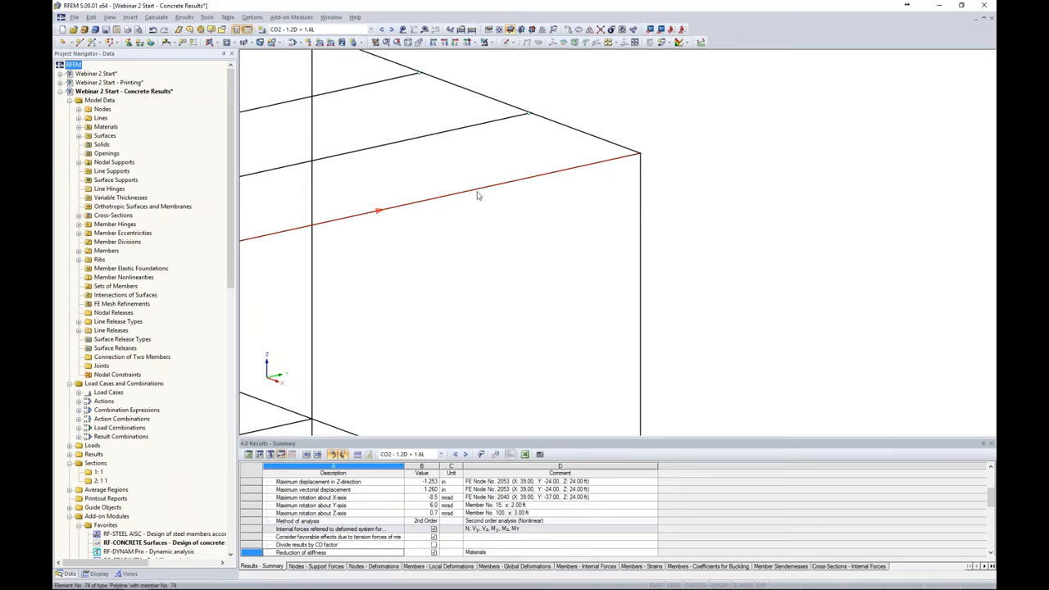
pyautogui.rightClick(641, 166)
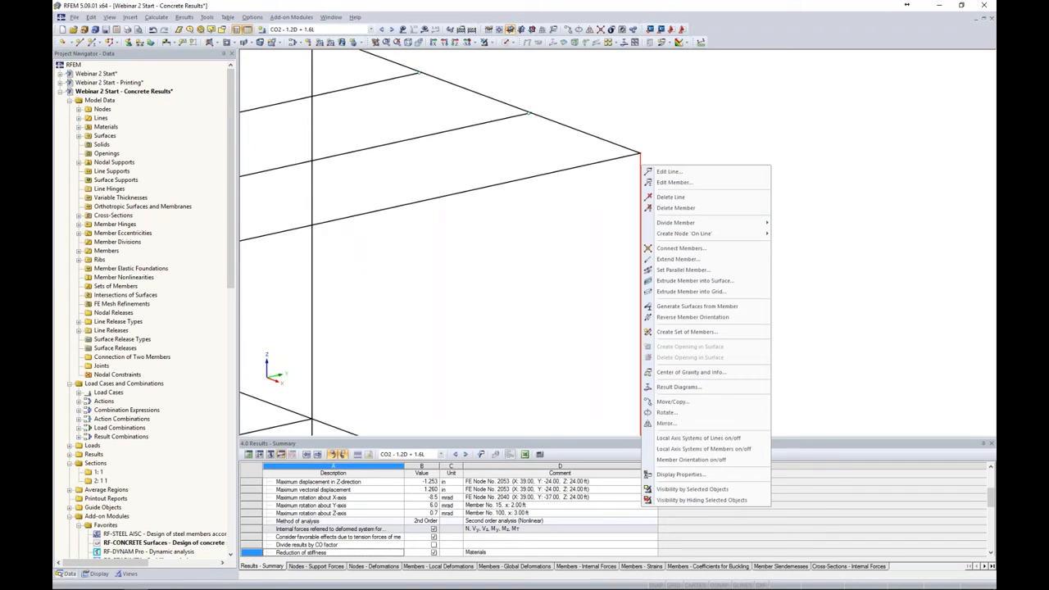
pyautogui.click(673, 317)
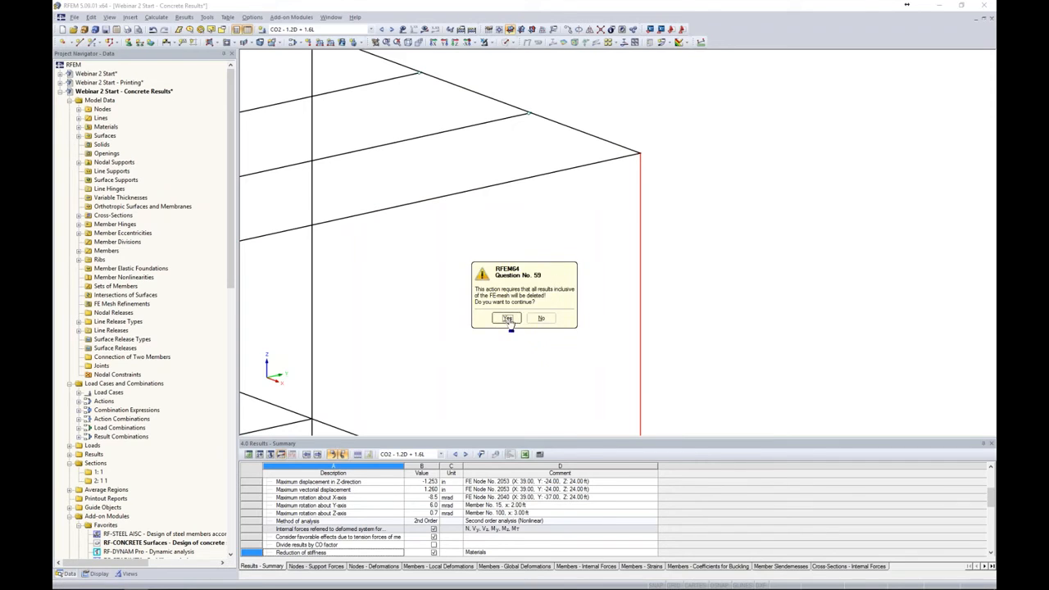
pyautogui.click(507, 321)
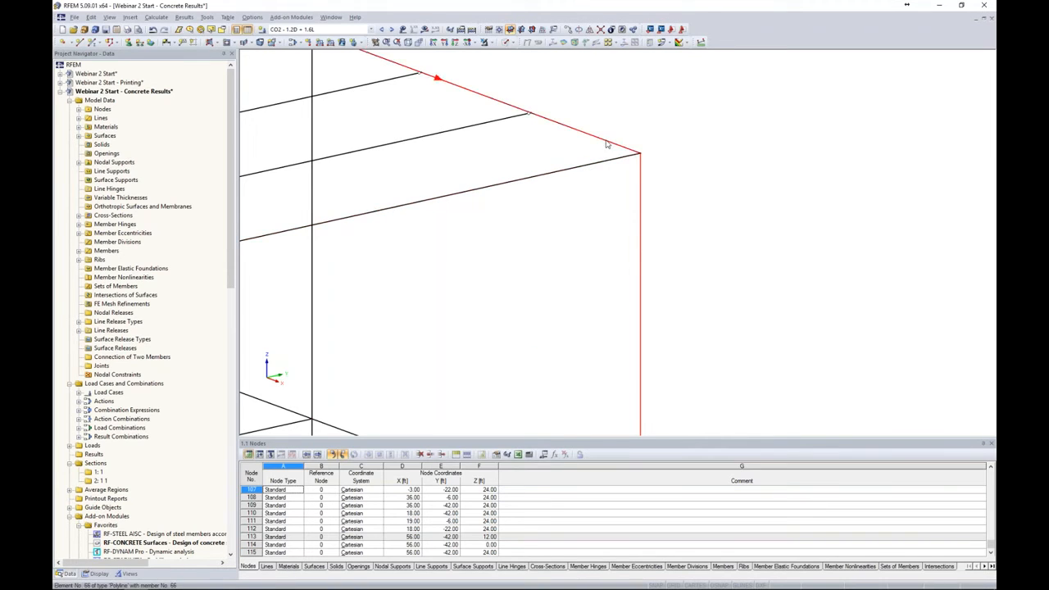
# Divide the three members meeting at the steel frame's upper corner with a new intermediate node 3 ft from each member end
pyautogui.moveTo(705, 232); pyautogui.dragTo(591, 102)
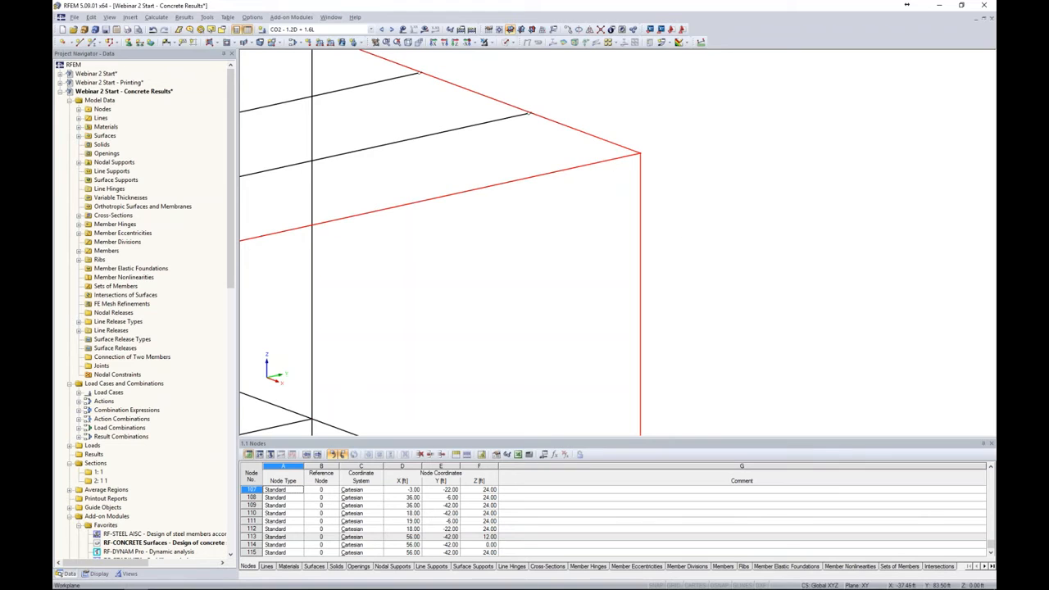
pyautogui.rightClick(595, 139)
pyautogui.moveTo(711, 159)
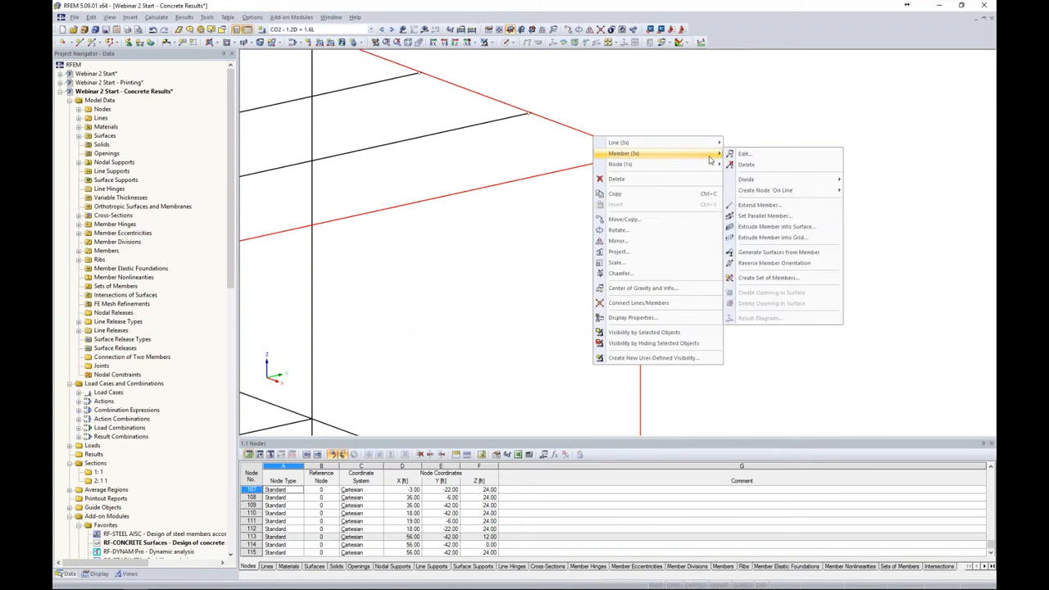
pyautogui.moveTo(764, 182)
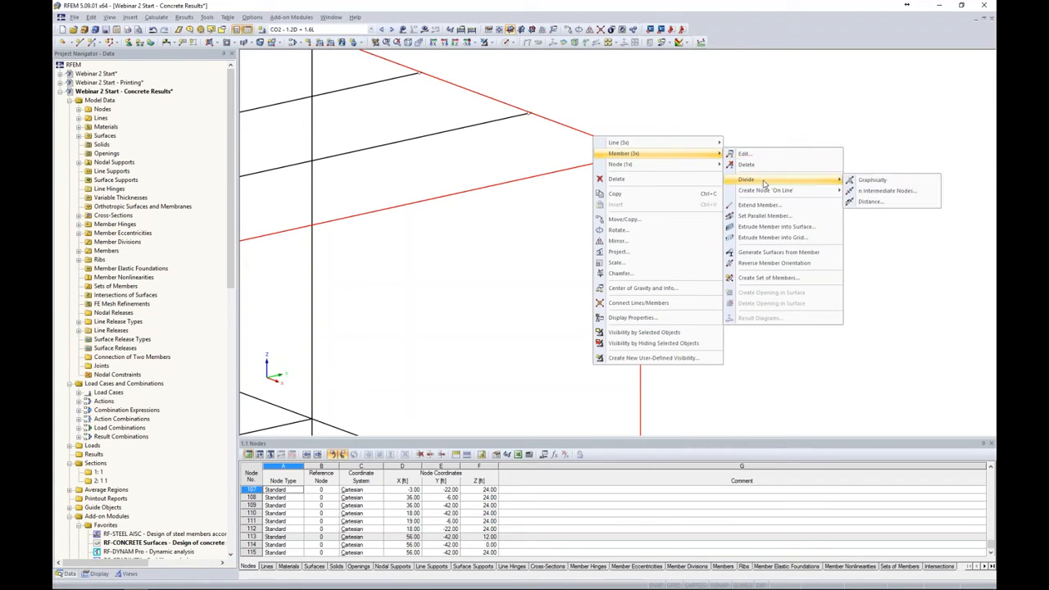
pyautogui.click(866, 202)
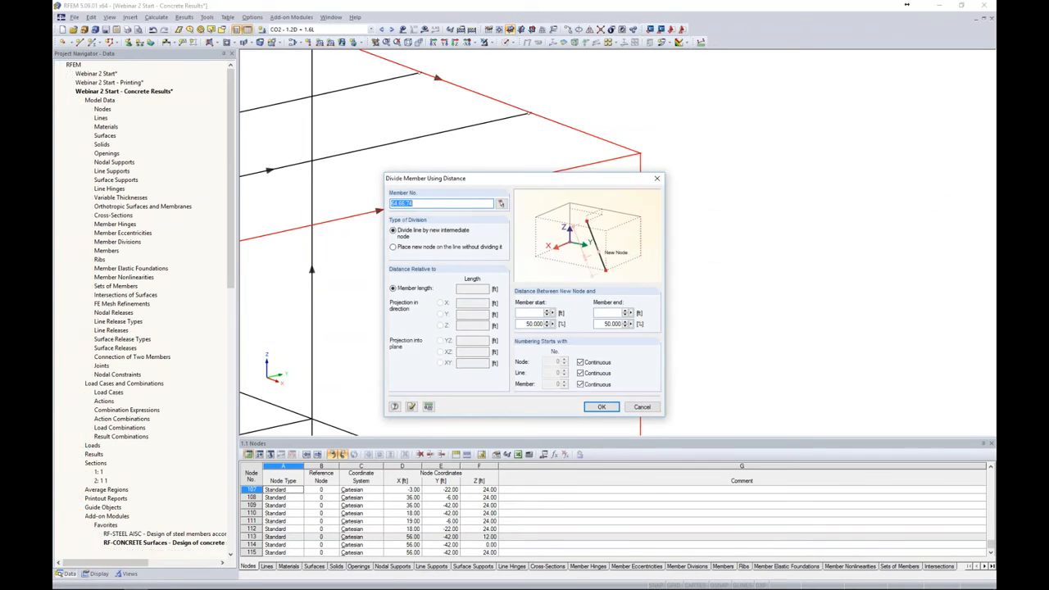
pyautogui.moveTo(593, 179); pyautogui.dragTo(863, 105)
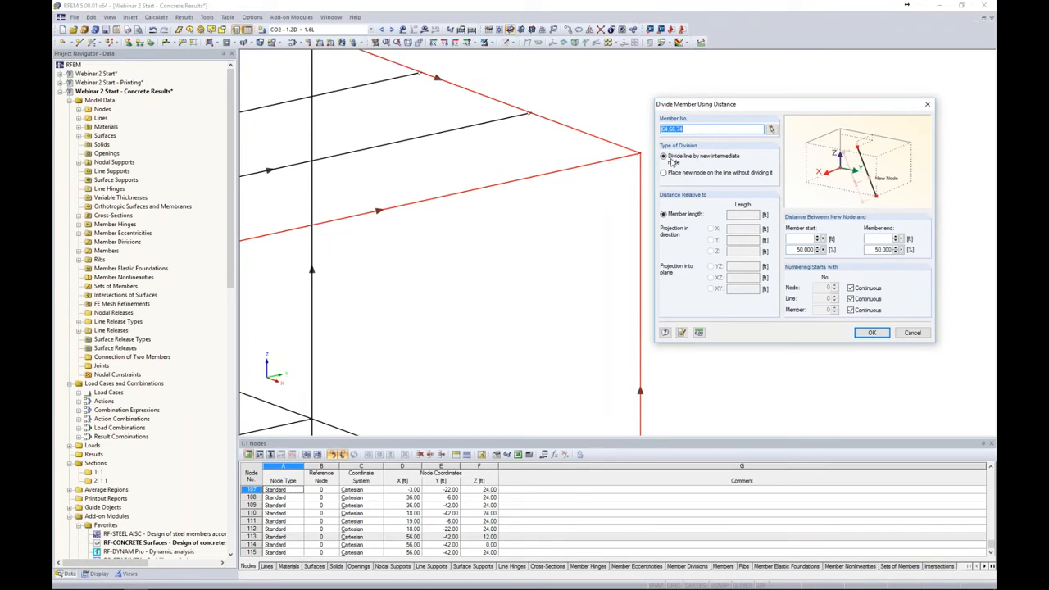
pyautogui.click(877, 240)
pyautogui.write('3')
pyautogui.click(871, 333)
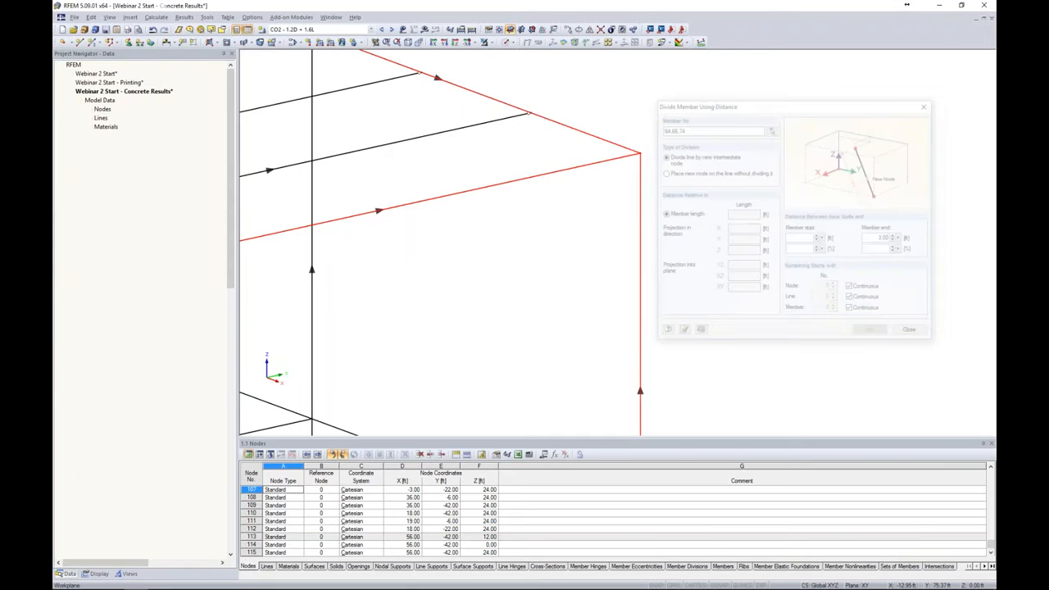
pyautogui.click(663, 205)
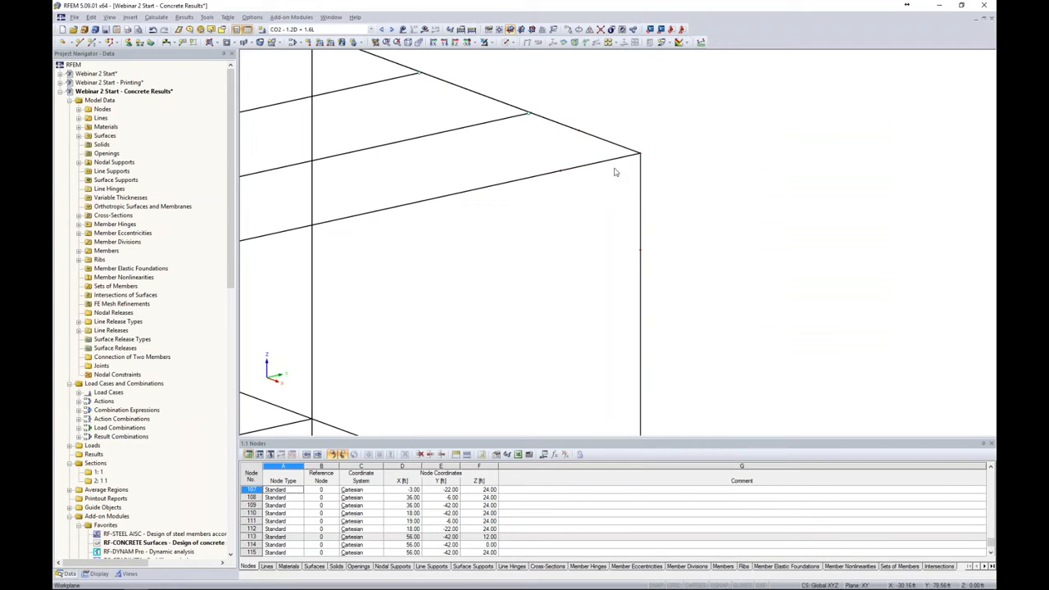
# Check the divided corner members in solid transparent display and return to the wireframe display model
pyautogui.click(506, 41)
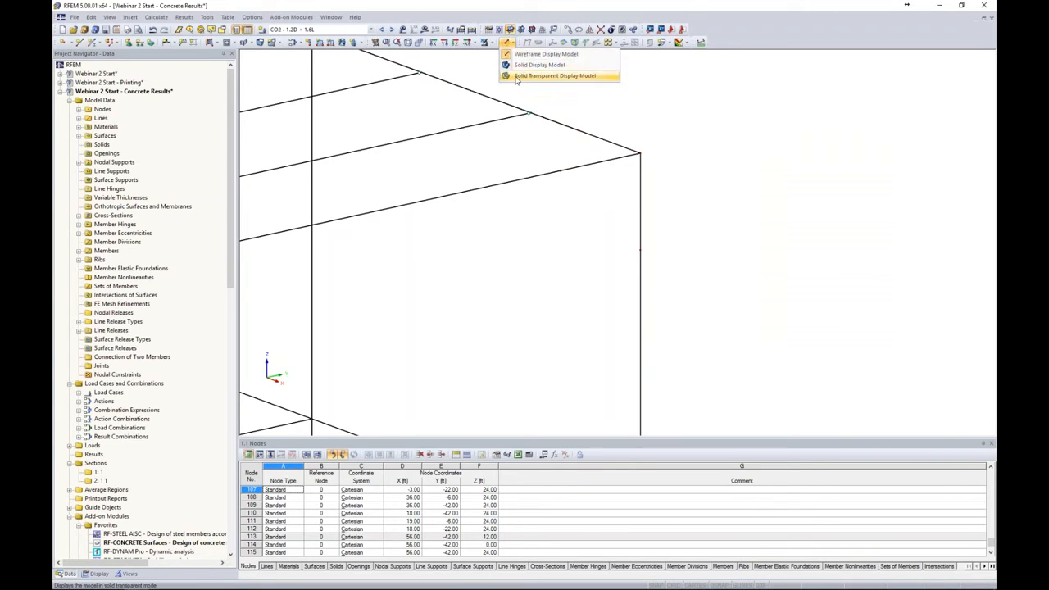
pyautogui.click(517, 76)
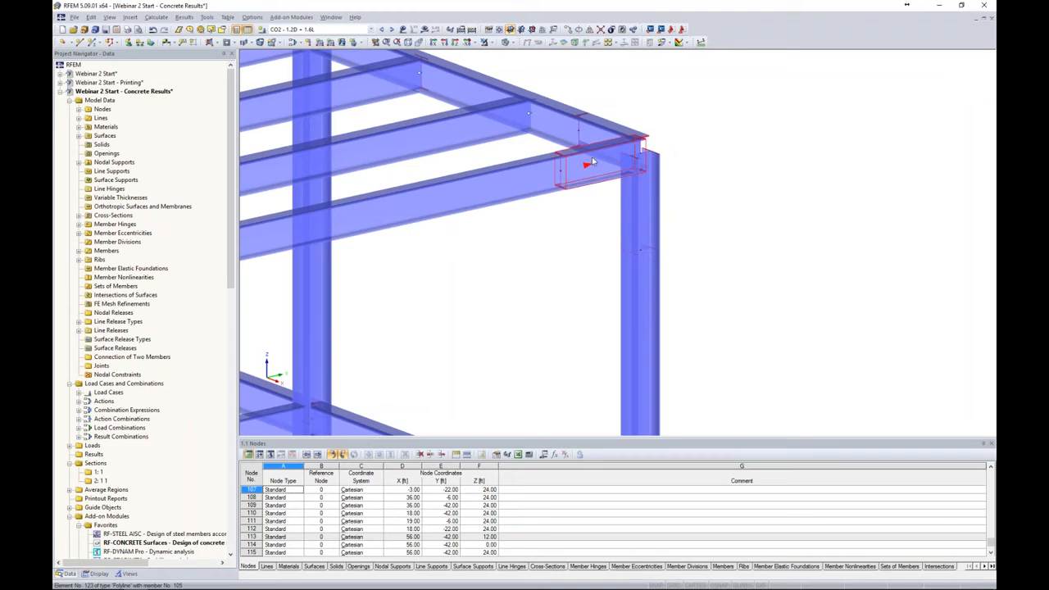
pyautogui.click(509, 43)
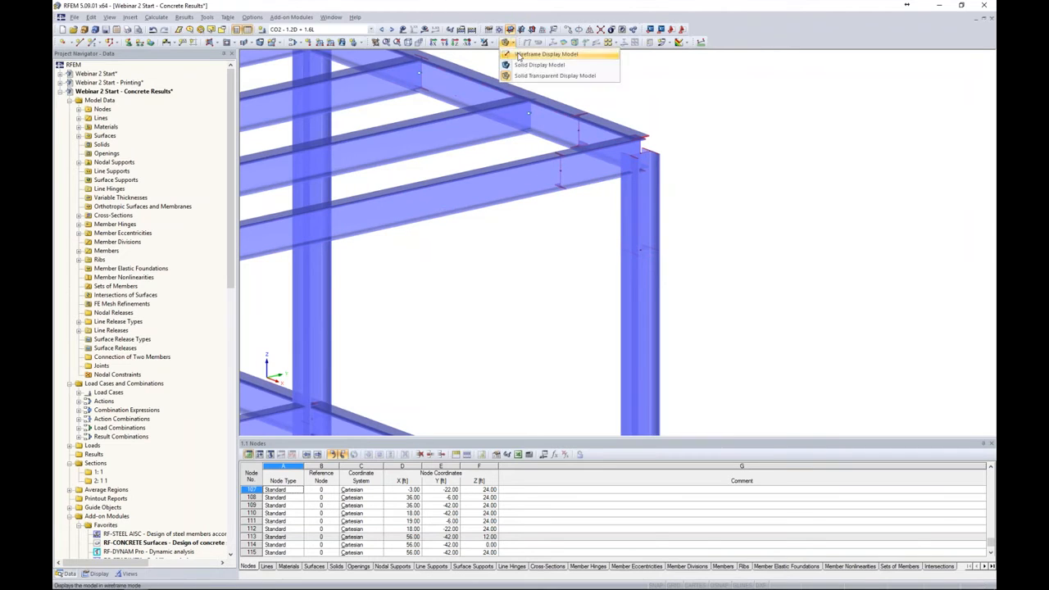
pyautogui.click(518, 55)
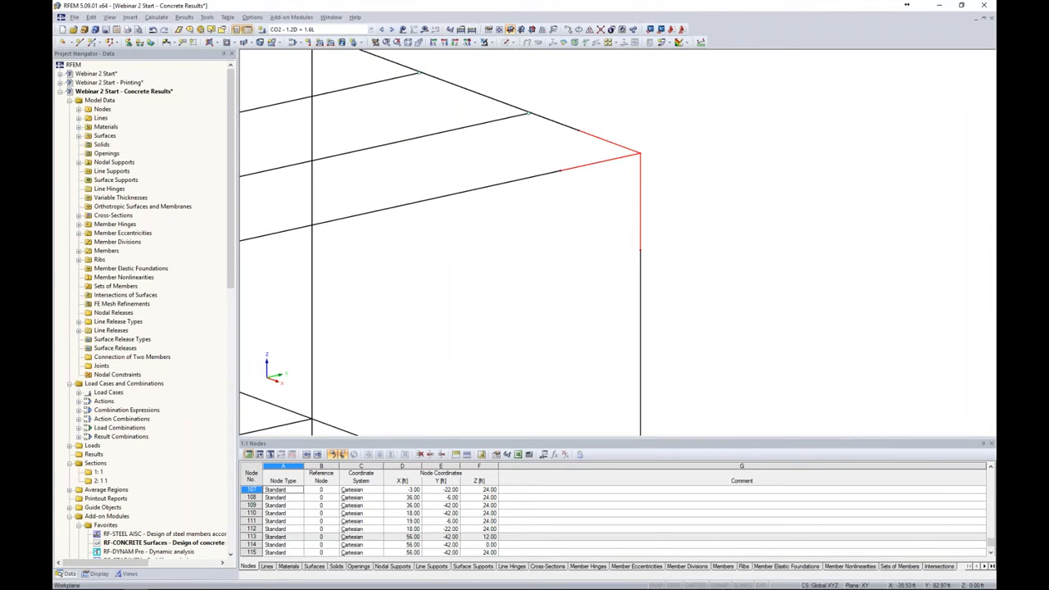
# Generate surfaces from the three short corner members and hide the FE mesh refinements in the model display
pyautogui.rightClick(613, 161)
pyautogui.moveTo(642, 179)
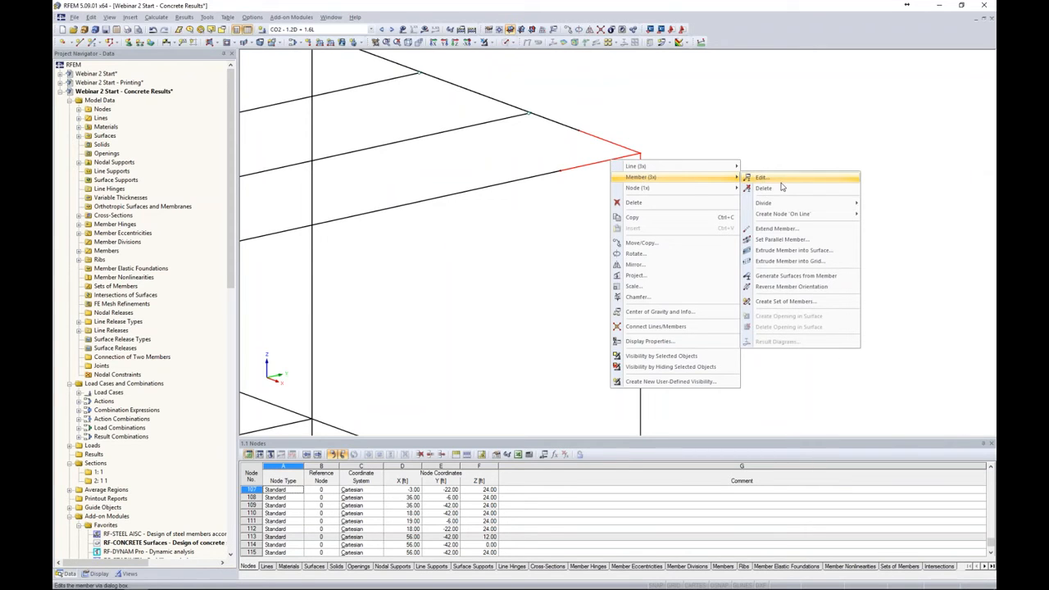
pyautogui.click(768, 279)
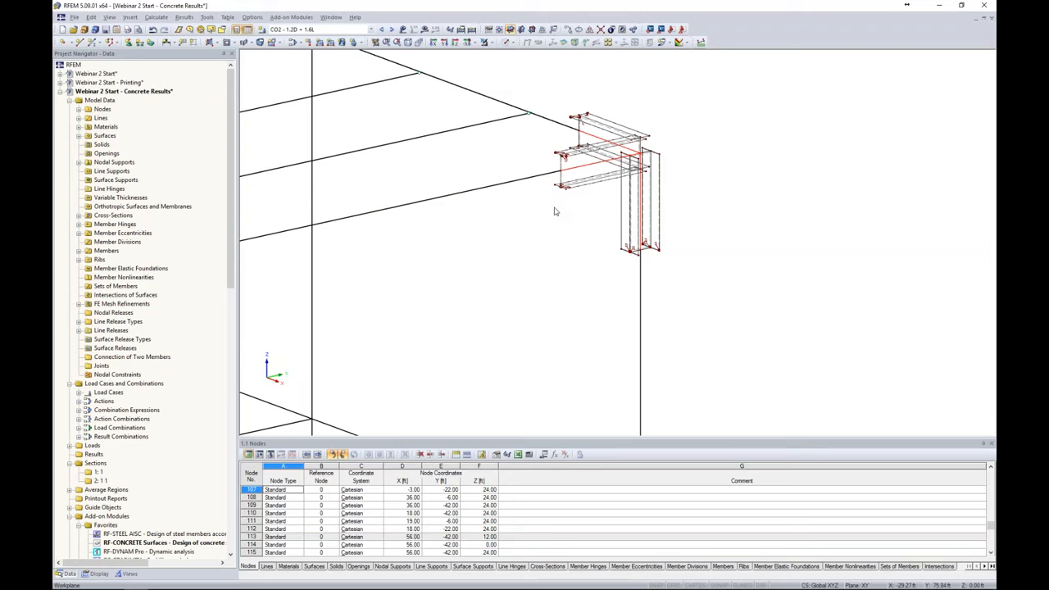
pyautogui.moveTo(569, 228); pyautogui.dragTo(537, 268, button='middle')
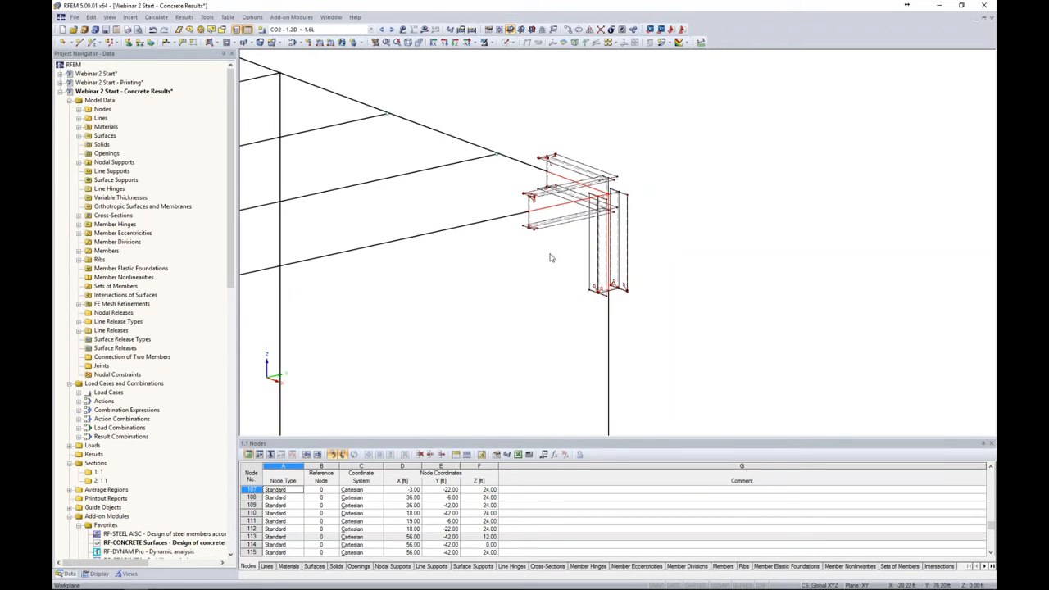
pyautogui.click(97, 574)
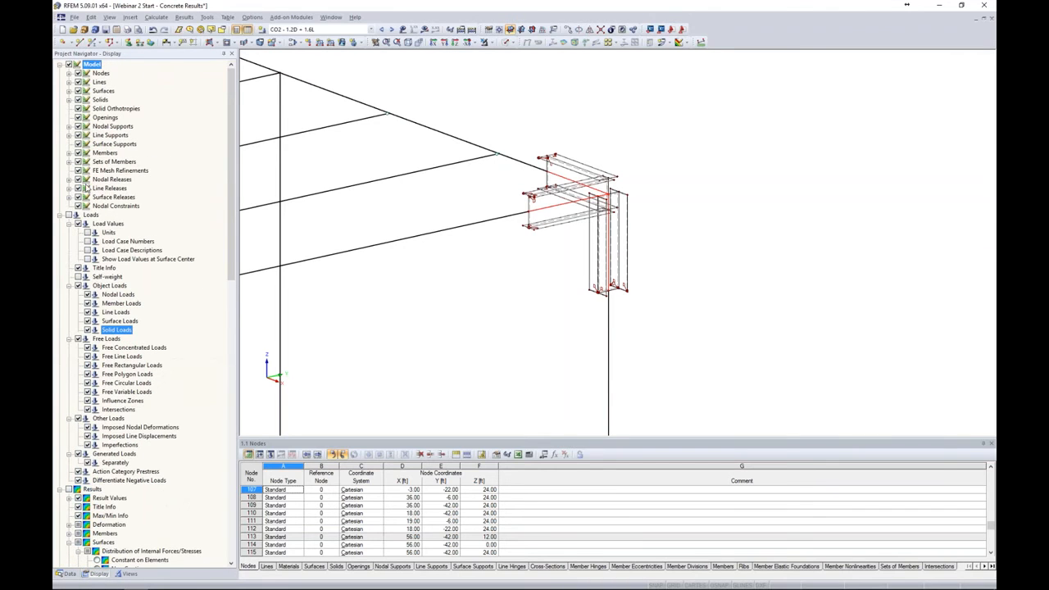
pyautogui.click(78, 171)
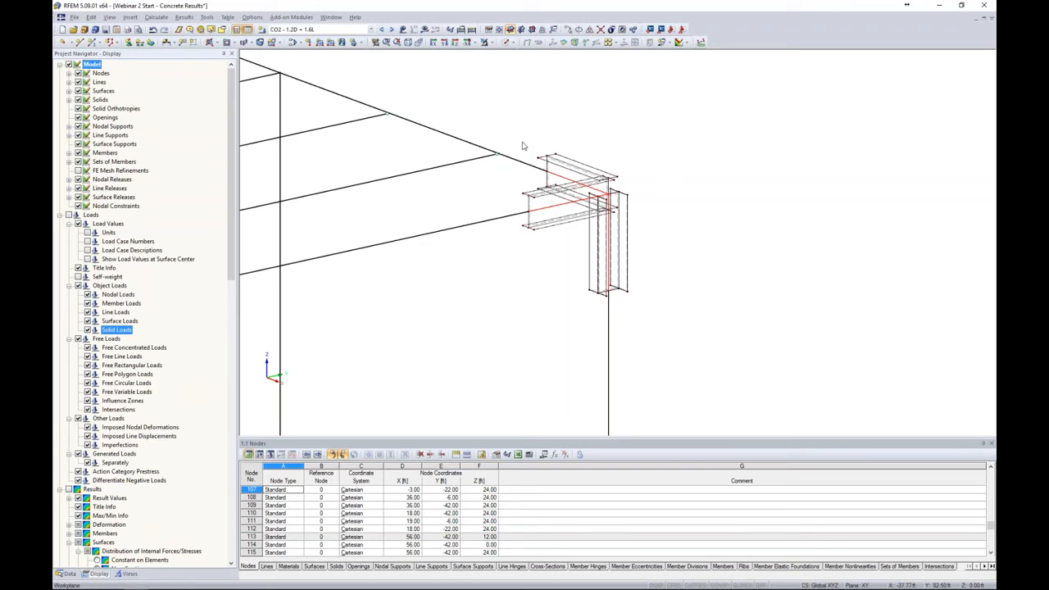
# Inspect the properties of the remaining beam member and of the generated web surface beside it without changing them
pyautogui.moveTo(510, 122); pyautogui.dragTo(666, 322)
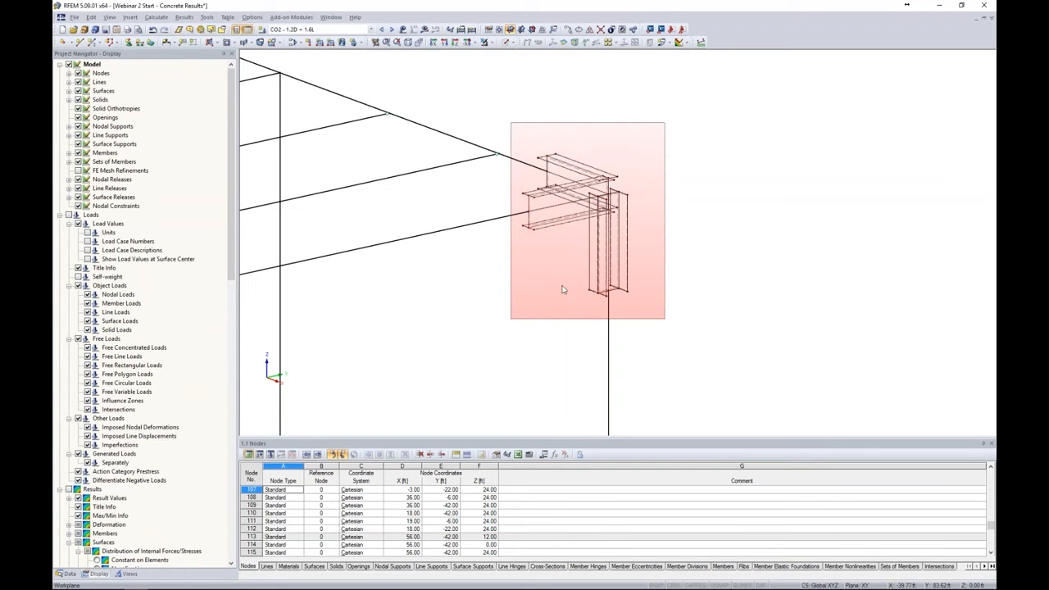
pyautogui.moveTo(563, 289); pyautogui.dragTo(563, 289)
pyautogui.doubleClick(500, 218)
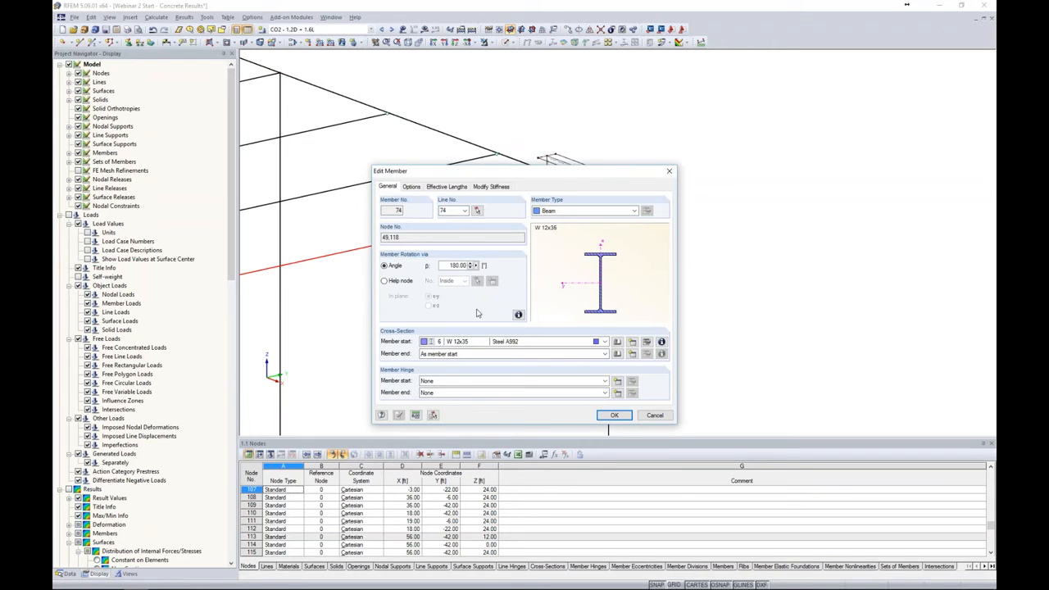
pyautogui.click(614, 415)
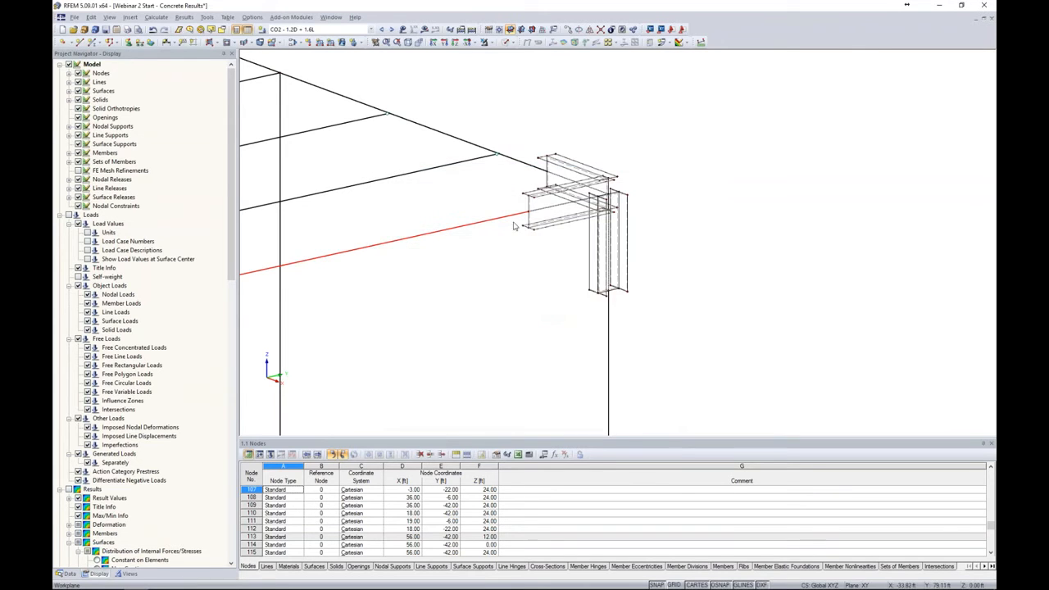
pyautogui.scroll(3, 528, 207)
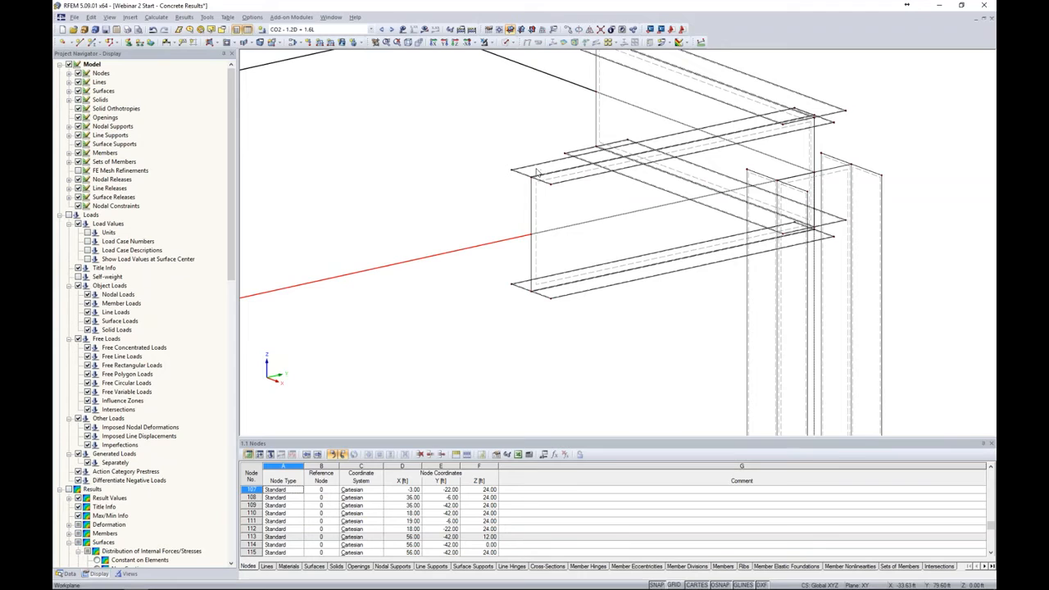
pyautogui.doubleClick(537, 247)
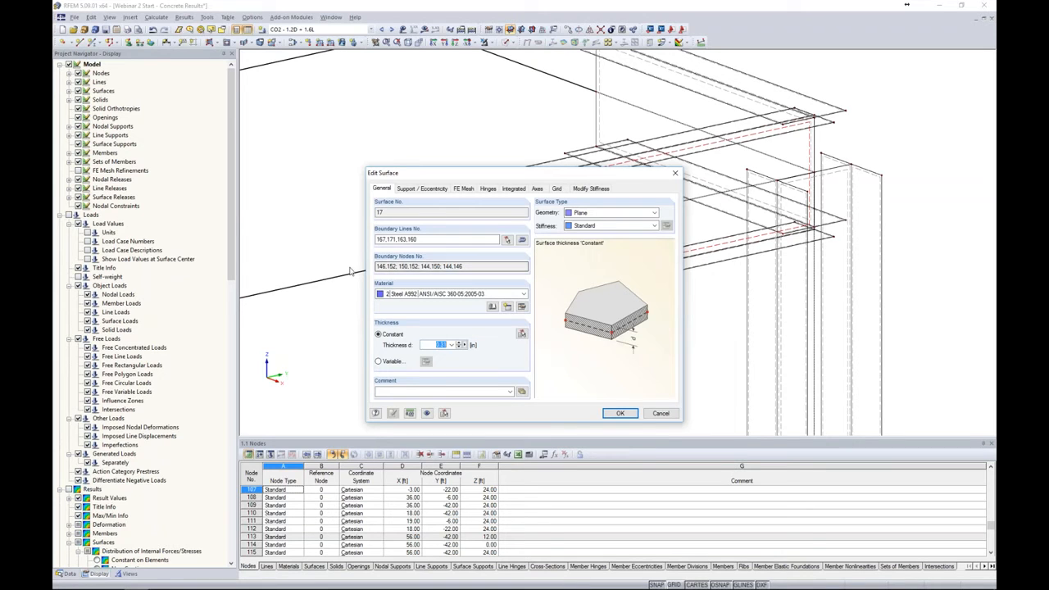
pyautogui.click(660, 413)
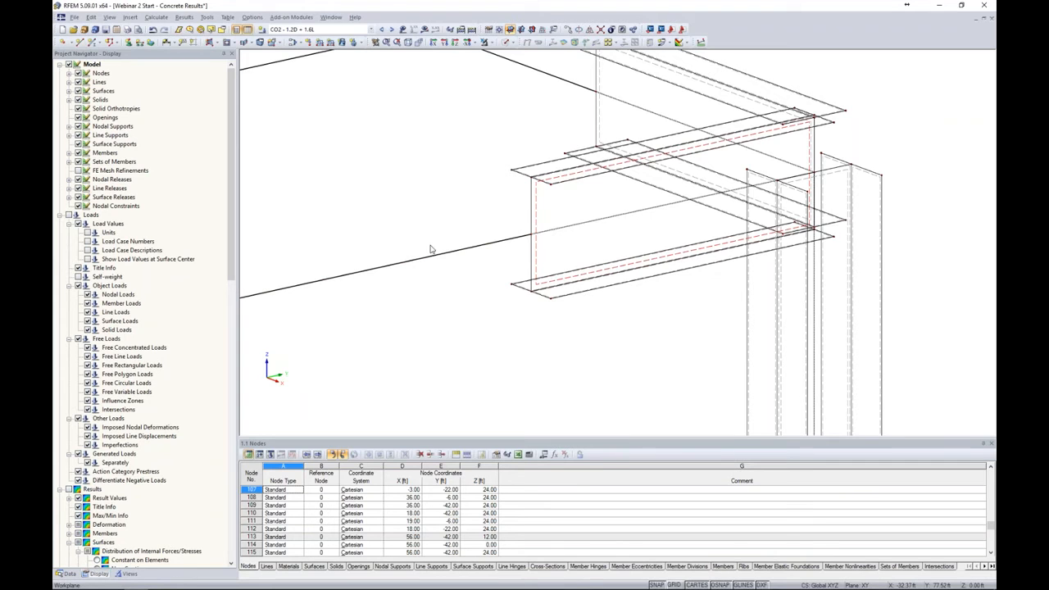
# Isolate the corner's surfaces and members in visibility mode, with the hidden objects shown in the background
pyautogui.scroll(-4, 487, 244)
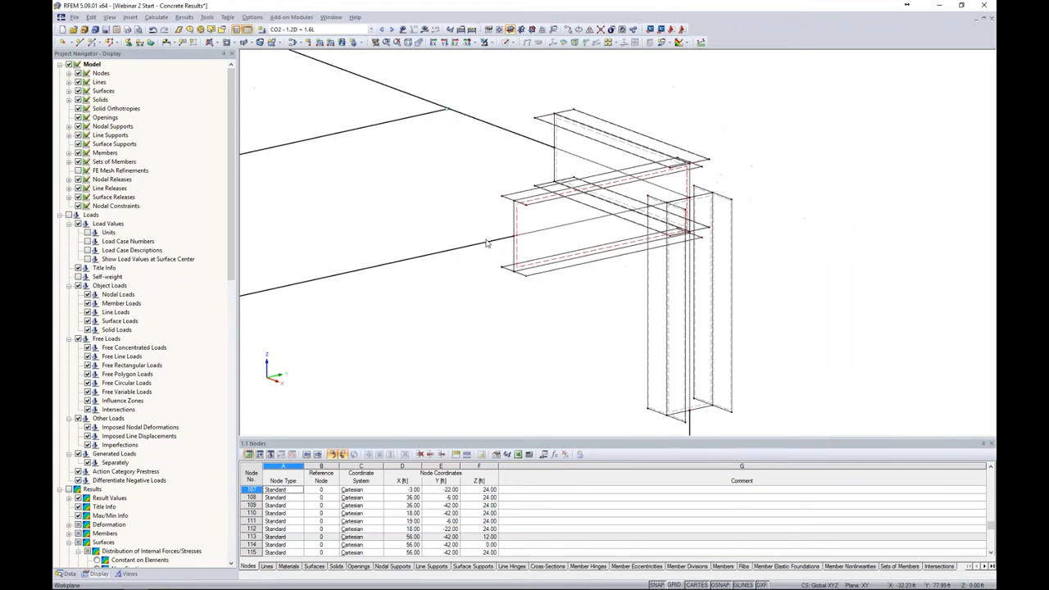
pyautogui.moveTo(479, 75); pyautogui.dragTo(759, 422)
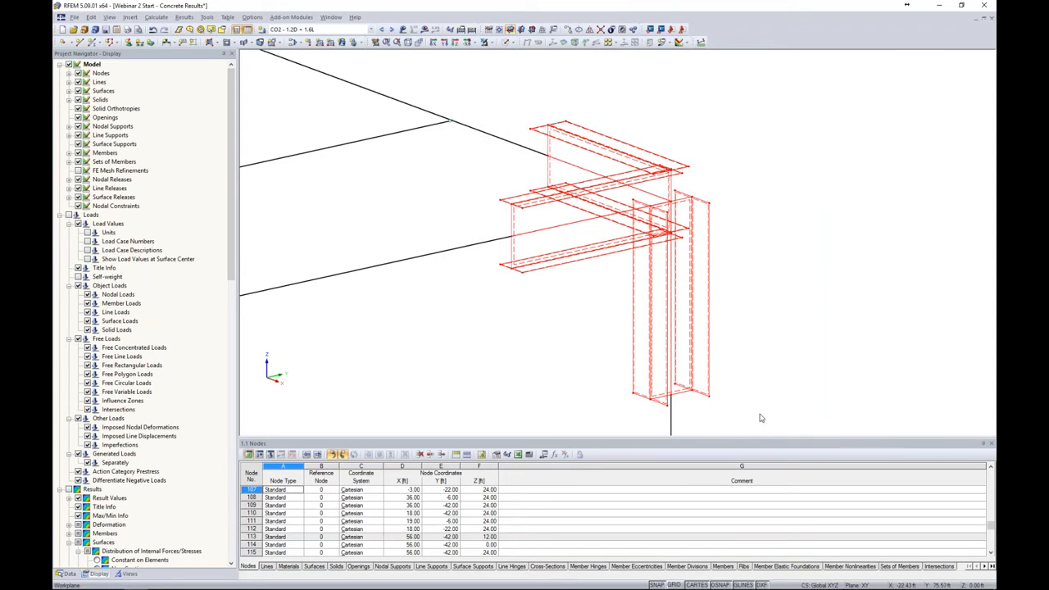
pyautogui.click(489, 43)
pyautogui.click(496, 56)
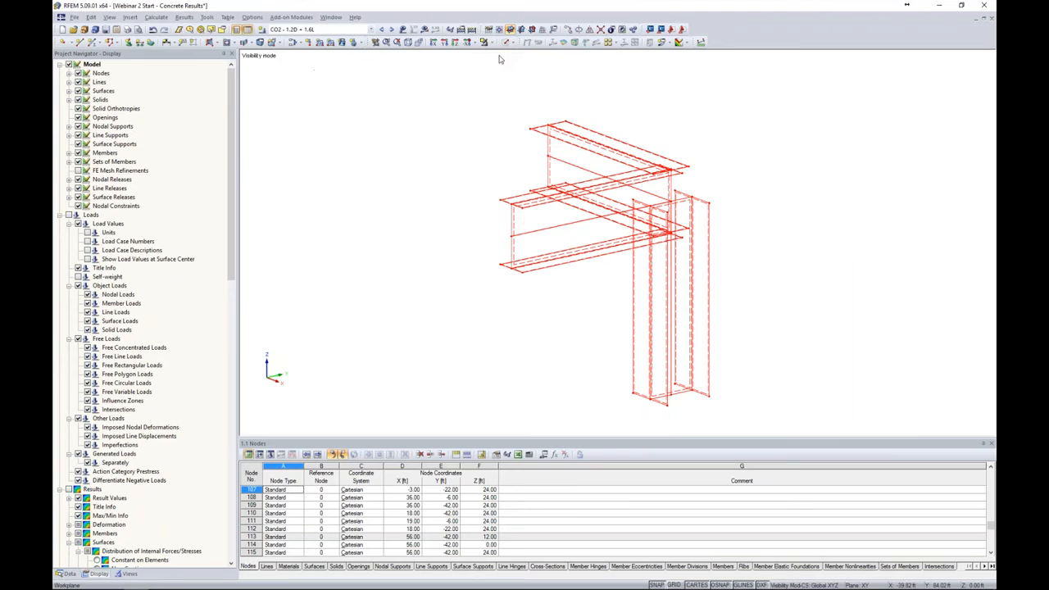
pyautogui.rightClick(795, 113)
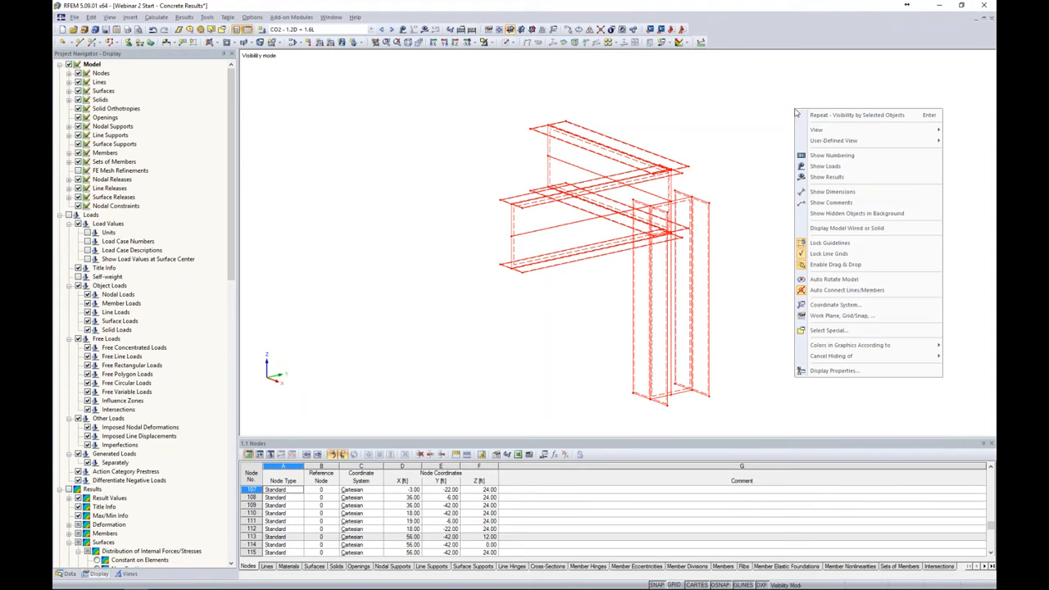
pyautogui.click(820, 213)
pyautogui.click(779, 204)
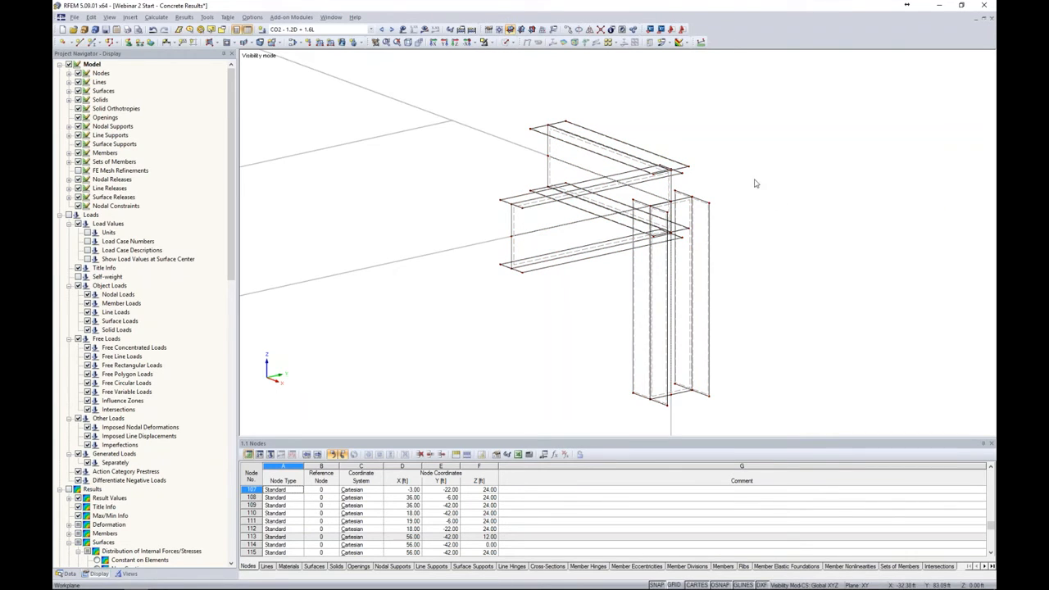
# Move the six top end nodes of the column's flange surfaces by dZ 0.58 ft with 0 copies
pyautogui.click(690, 171)
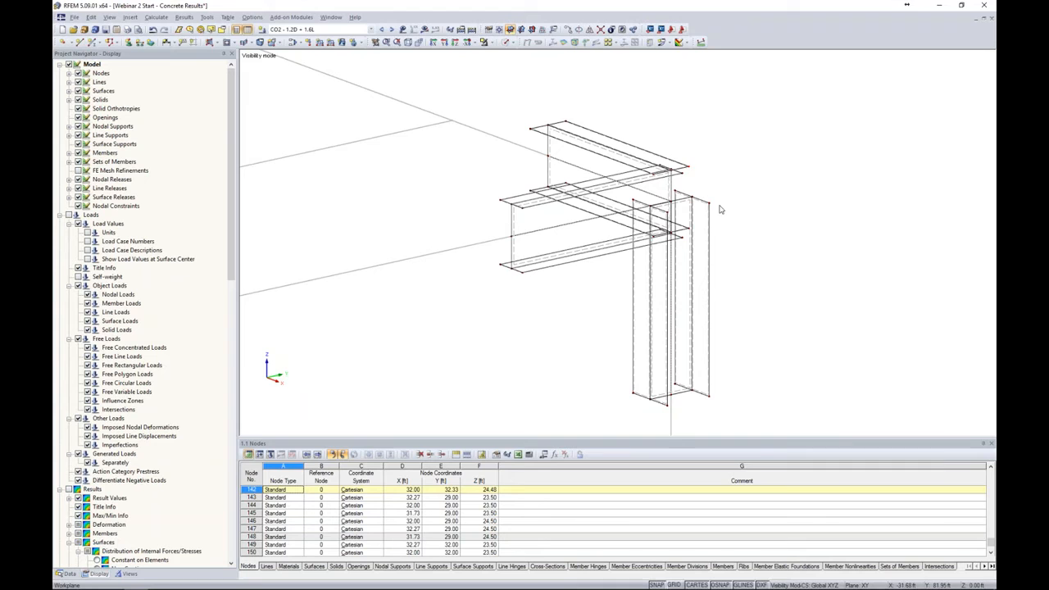
pyautogui.keyDown('ctrl'); pyautogui.moveTo(745, 213); pyautogui.dragTo(550, 205, button='middle'); pyautogui.keyUp('ctrl')
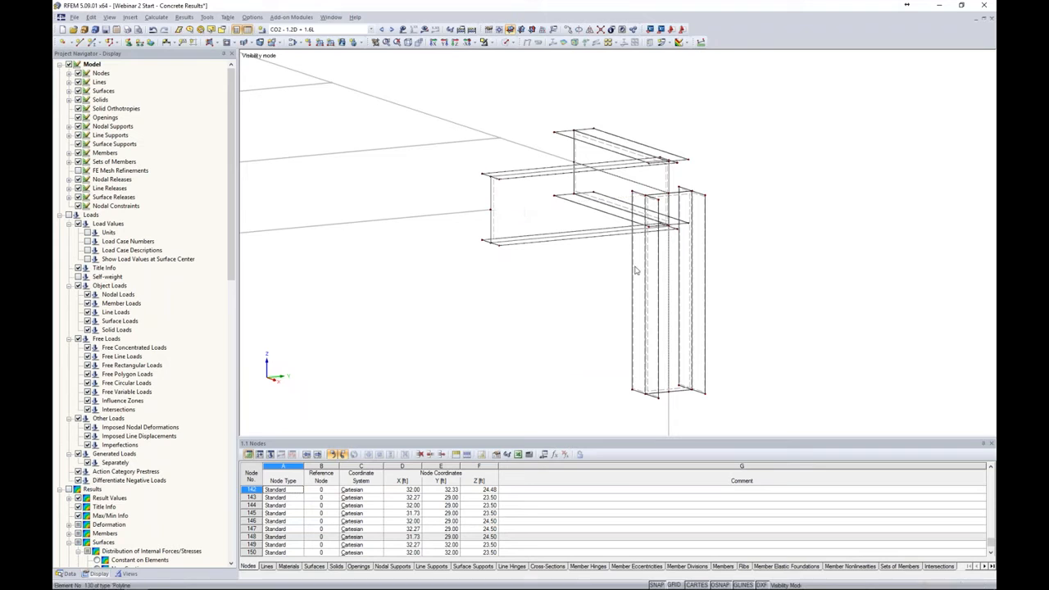
pyautogui.scroll(5, 662, 287)
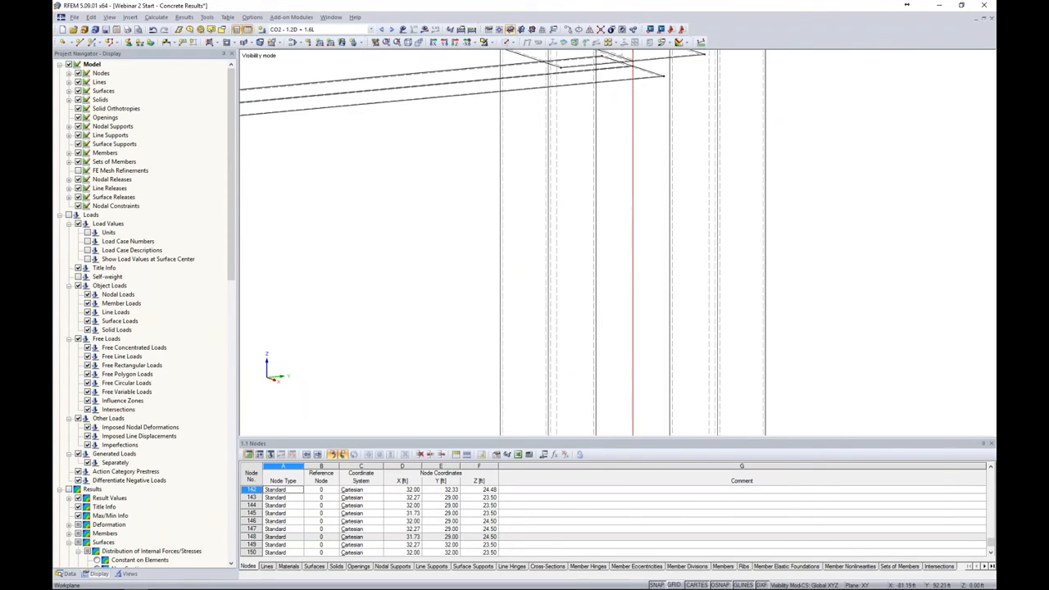
pyautogui.scroll(-4, 625, 262)
pyautogui.moveTo(567, 209); pyautogui.dragTo(619, 284, button='middle')
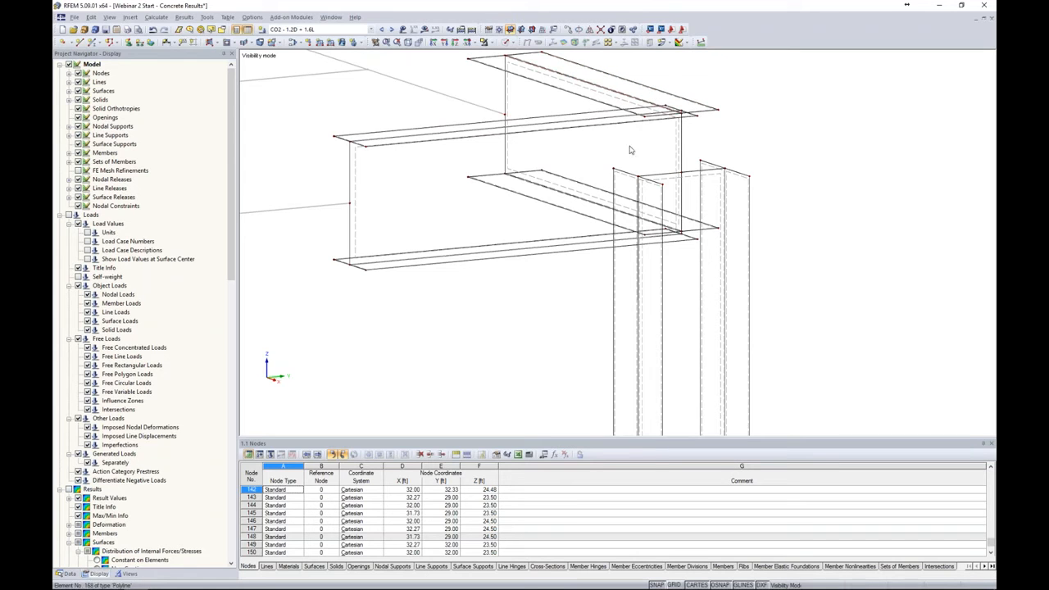
pyautogui.keyDown('ctrl'); pyautogui.moveTo(629, 164); pyautogui.dragTo(664, 164, button='middle'); pyautogui.keyUp('ctrl')
pyautogui.click(586, 167)
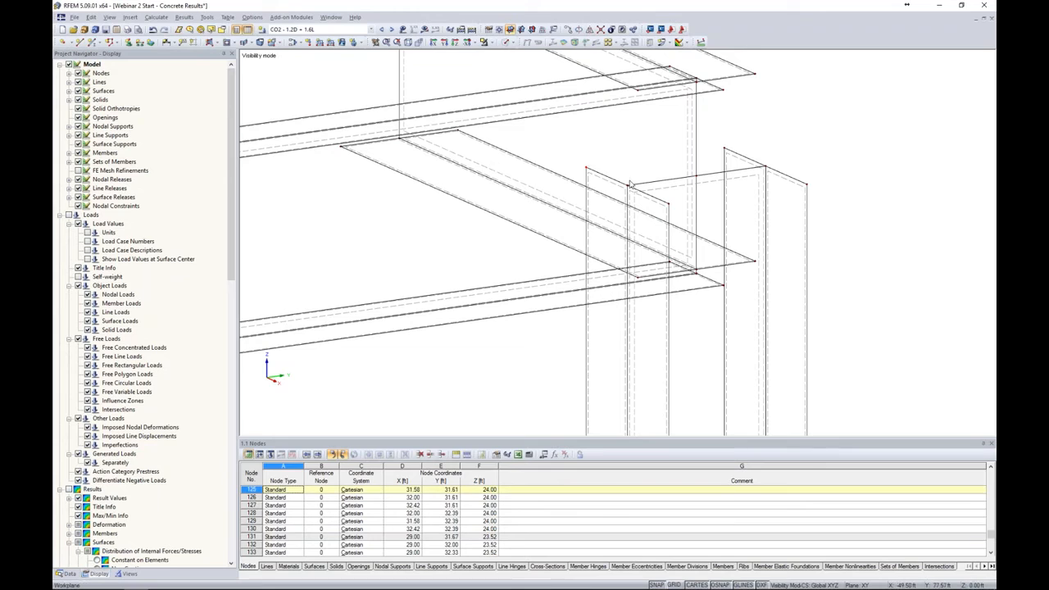
pyautogui.click(628, 186)
pyautogui.click(669, 204)
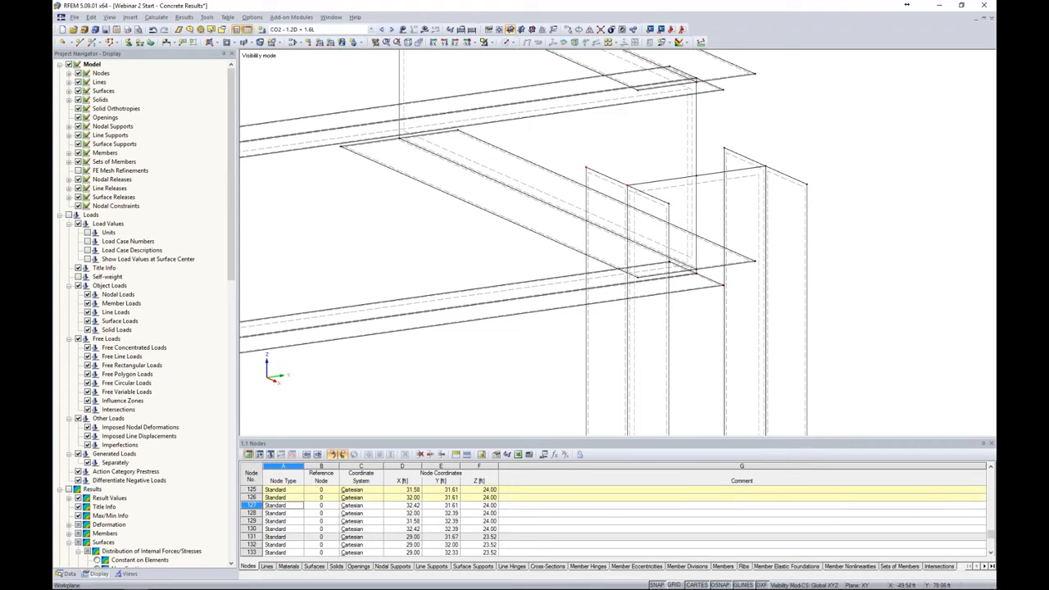
pyautogui.click(724, 148)
pyautogui.click(760, 164)
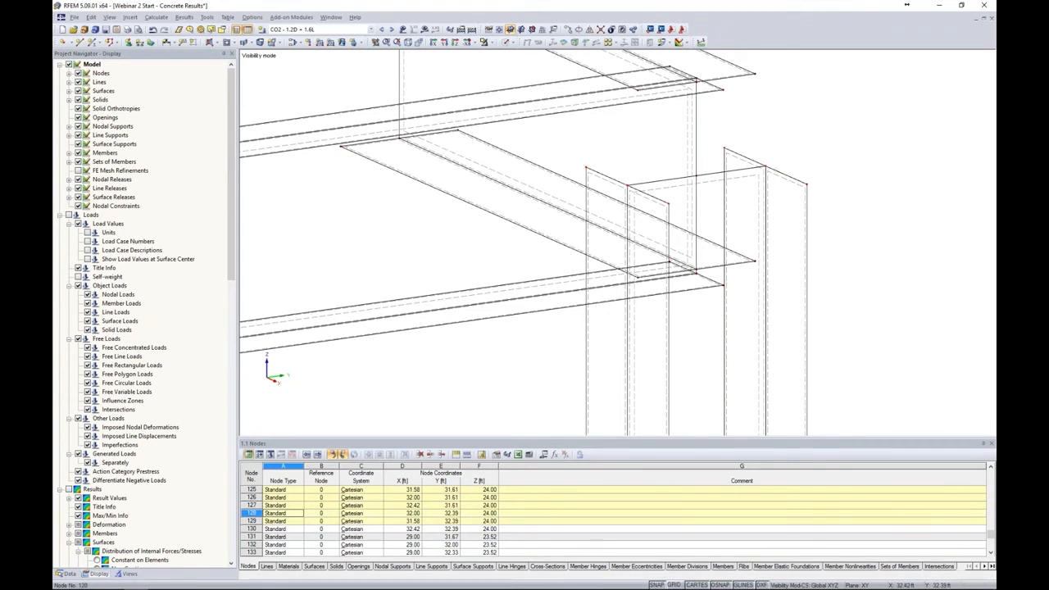
pyautogui.click(807, 184)
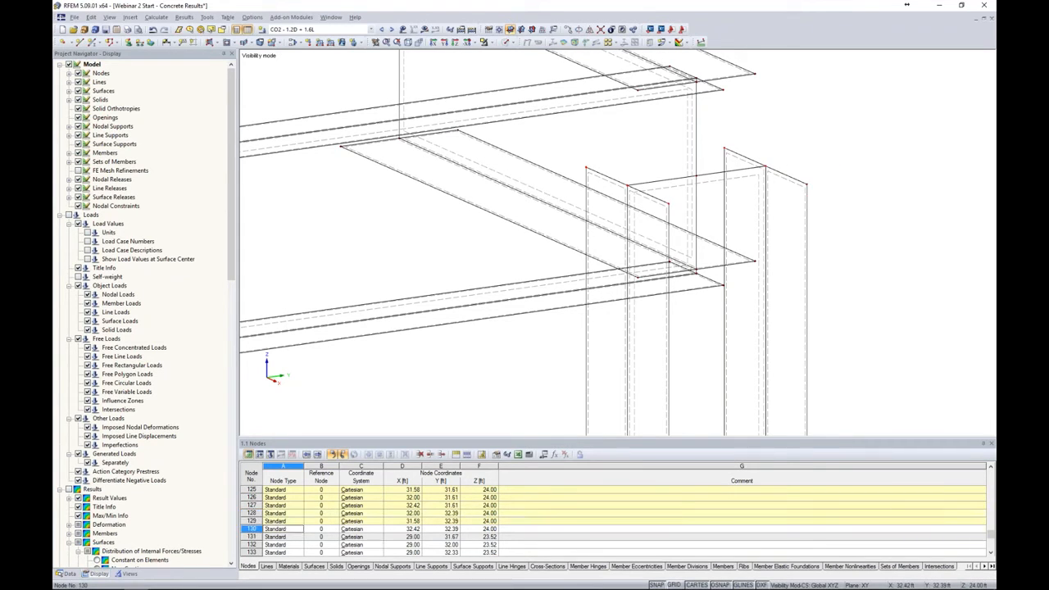
pyautogui.click(569, 30)
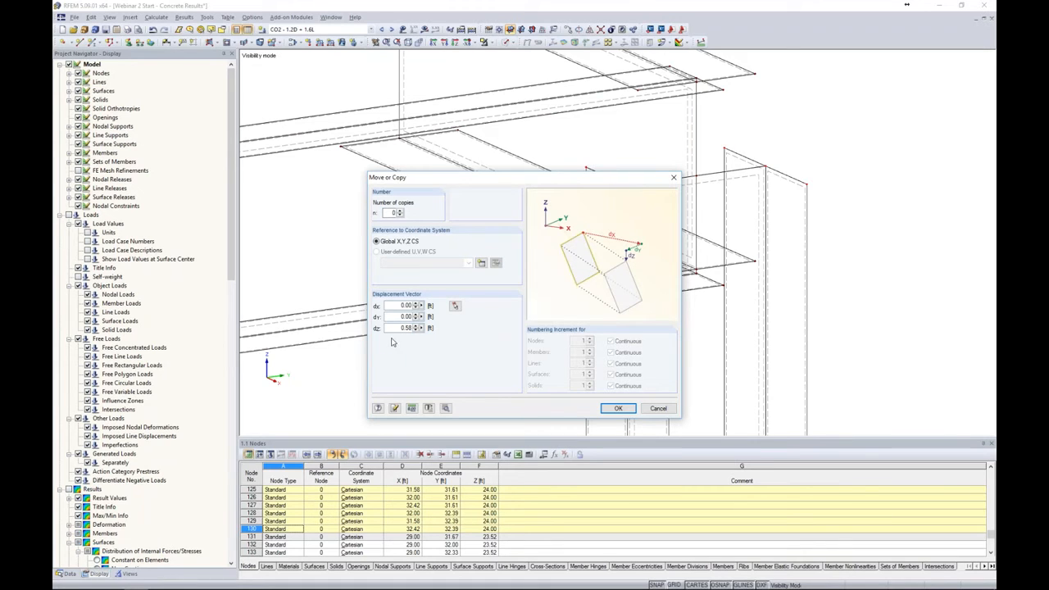
pyautogui.click(618, 408)
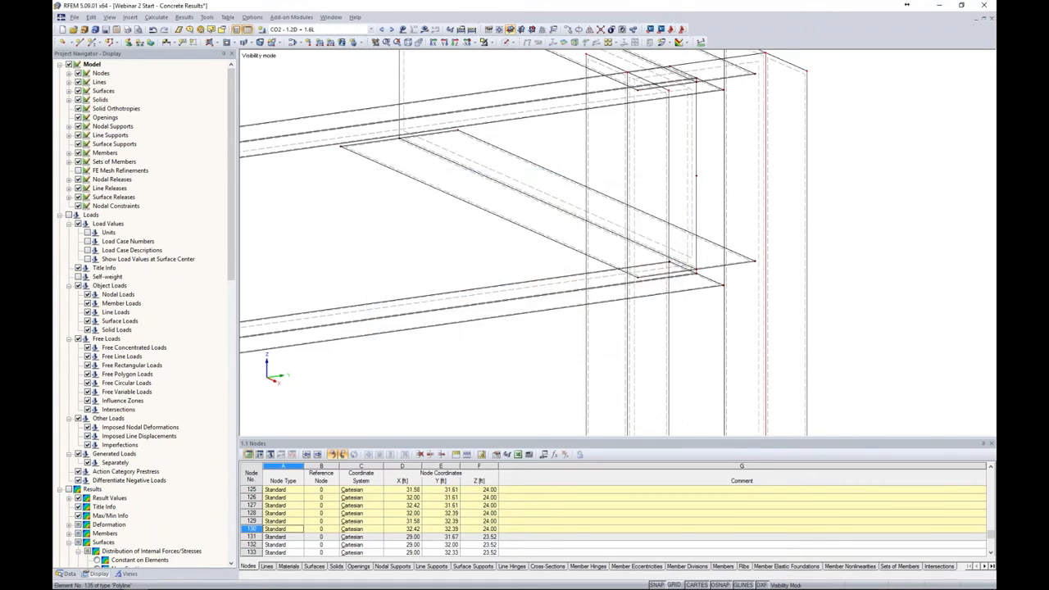
# Shift the three top-flange end nodes of the Y-direction beam back to the near column flange at Y = 31.61 ft
pyautogui.moveTo(856, 197)
pyautogui.mouseDown(button='middle')
pyautogui.moveTo(873, 168)
pyautogui.moveTo(871, 185)
pyautogui.mouseUp(button='middle')
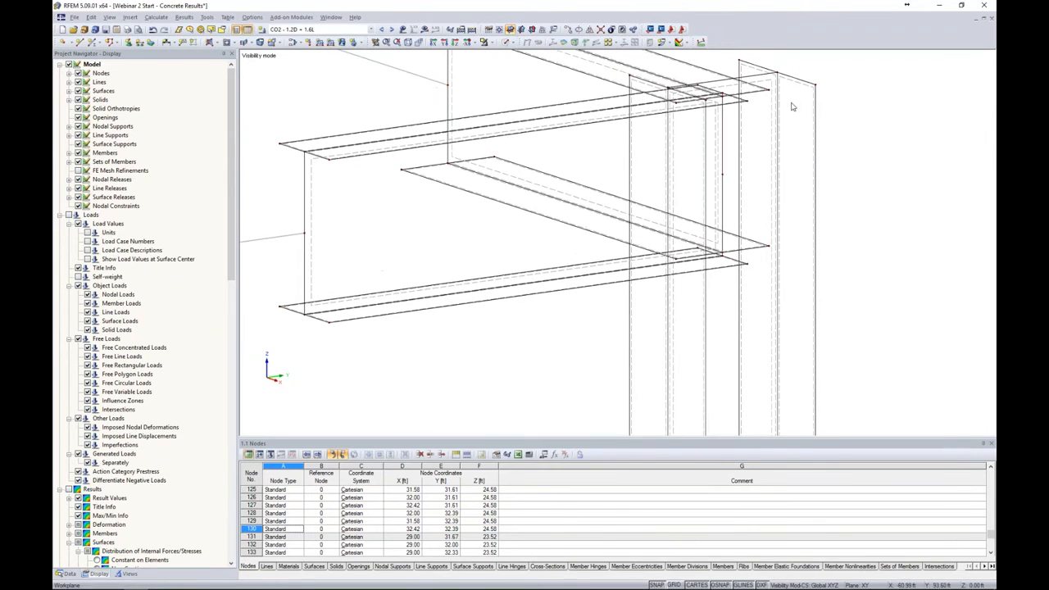
pyautogui.moveTo(779, 110); pyautogui.dragTo(776, 108, button='middle')
pyautogui.keyDown('ctrl'); pyautogui.moveTo(852, 160); pyautogui.dragTo(899, 166, button='middle'); pyautogui.keyUp('ctrl')
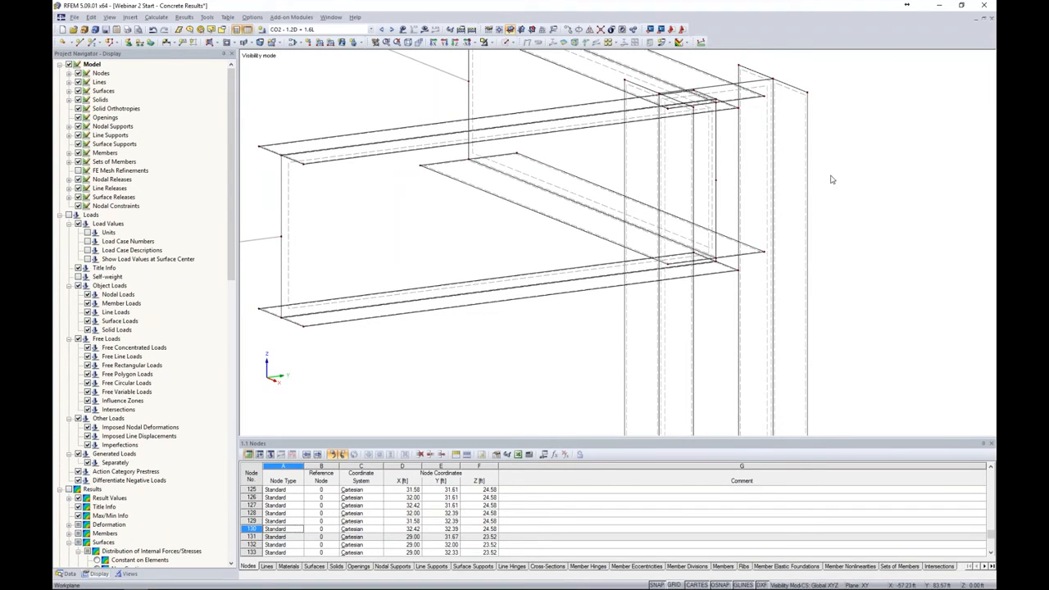
pyautogui.scroll(-4, 832, 178)
pyautogui.keyDown('ctrl'); pyautogui.moveTo(832, 178); pyautogui.dragTo(674, 161, button='middle'); pyautogui.keyUp('ctrl')
pyautogui.scroll(4, 684, 162)
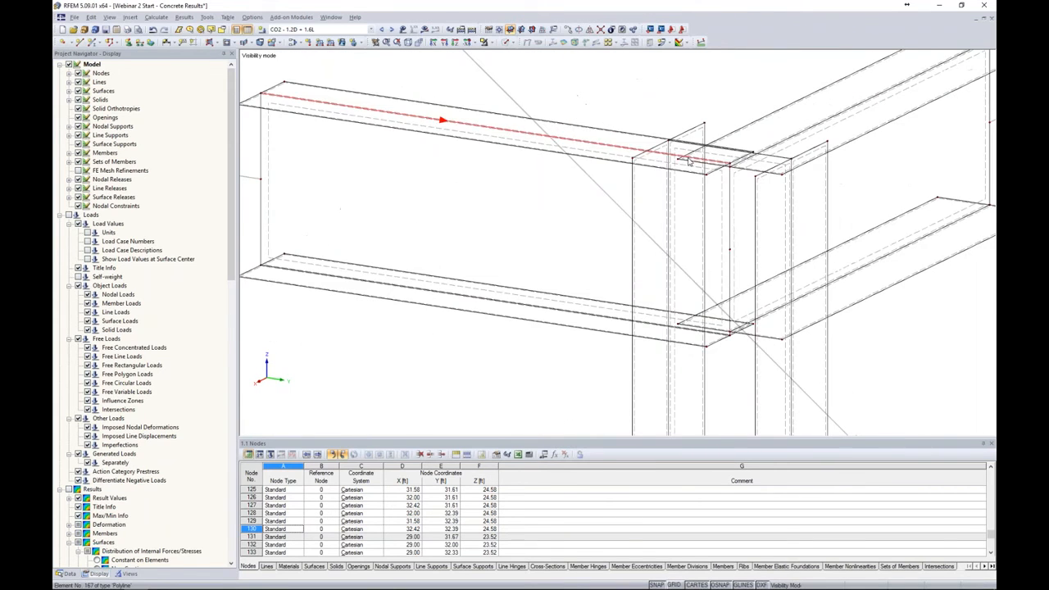
pyautogui.click(732, 194)
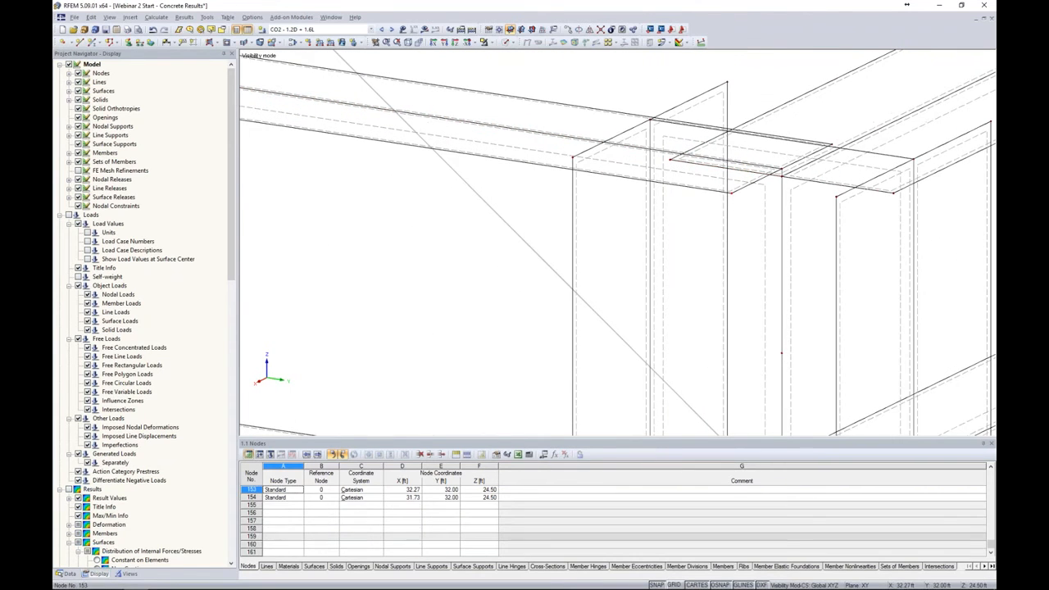
pyautogui.click(782, 169)
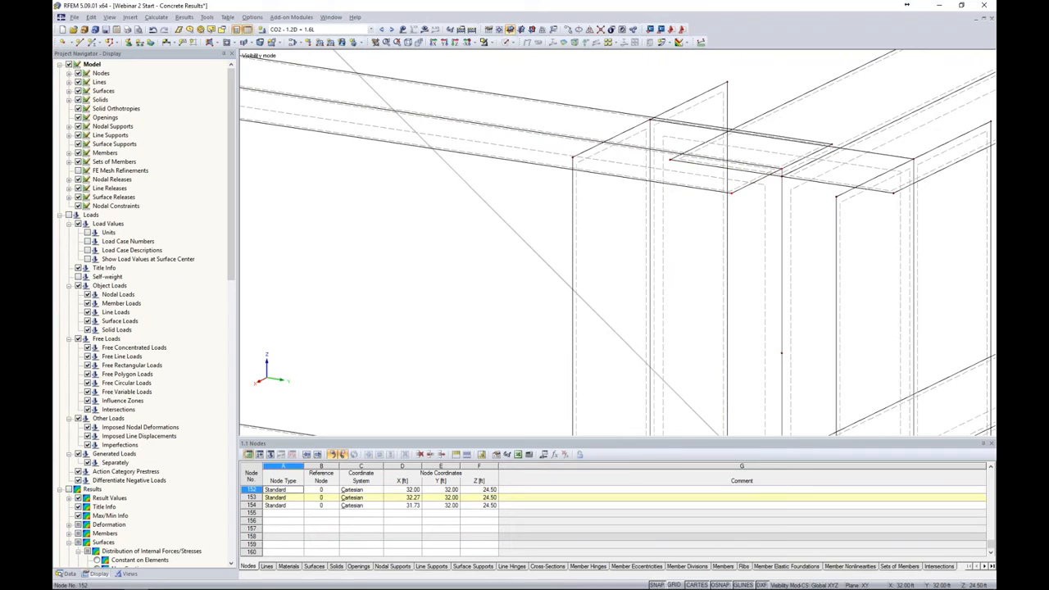
pyautogui.keyDown('ctrl'); pyautogui.click(831, 145); pyautogui.keyUp('ctrl')
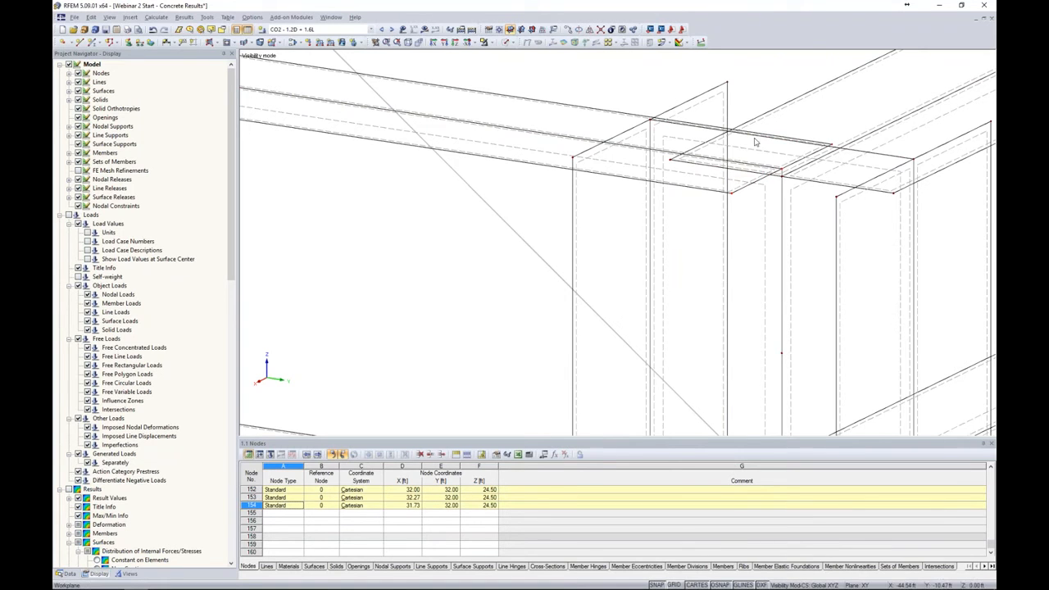
pyautogui.moveTo(781, 169); pyautogui.dragTo(651, 156)
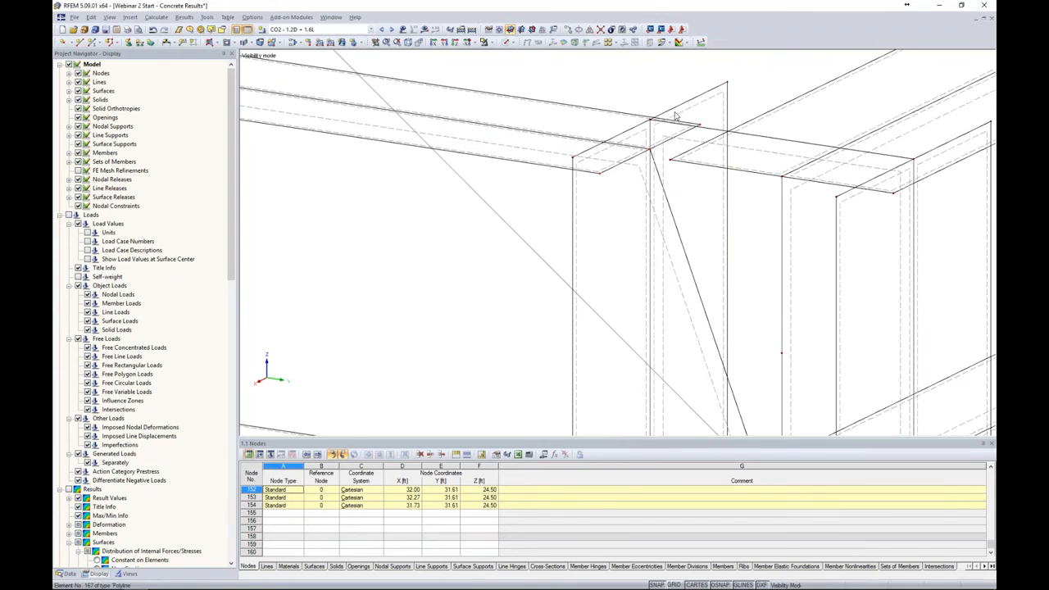
# Shift the three bottom-flange end nodes of the Y-direction beam back to the near column flange at Y = 31.61 ft
pyautogui.scroll(-3, 682, 128)
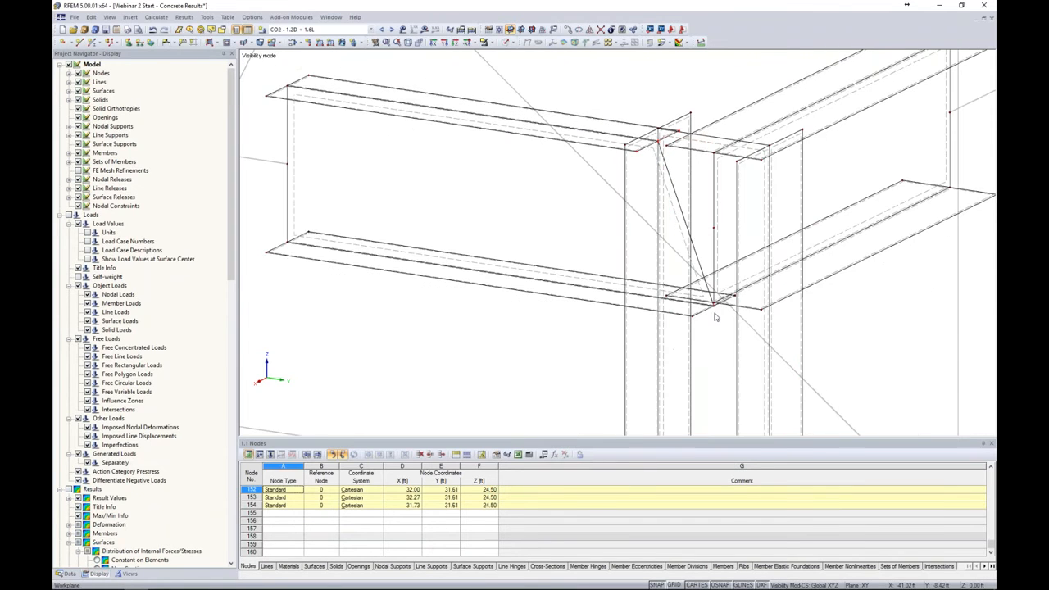
pyautogui.scroll(-4, 716, 317)
pyautogui.scroll(5, 716, 317)
pyautogui.scroll(3, 725, 353)
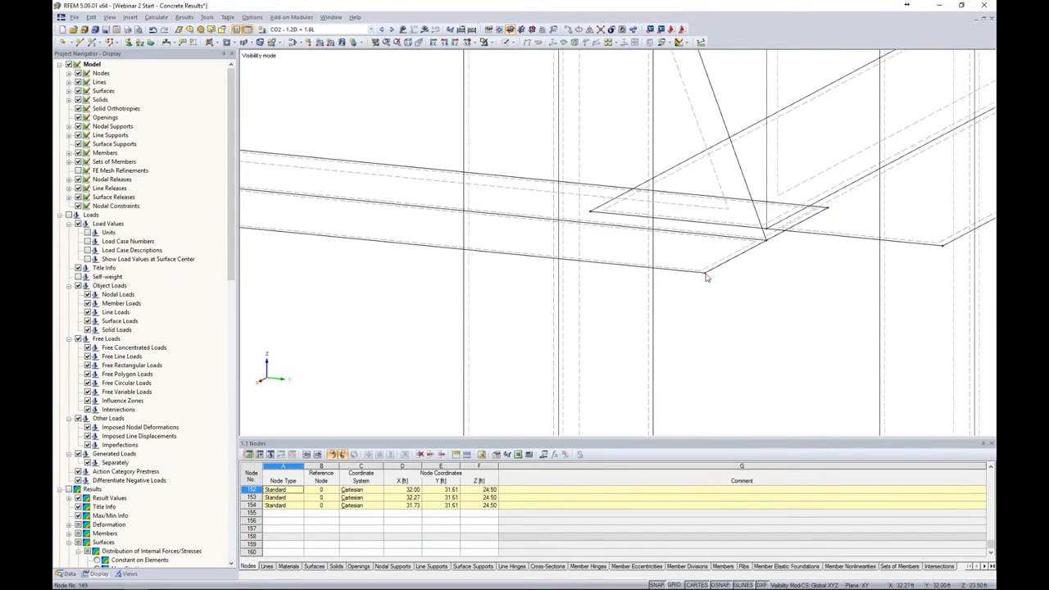
pyautogui.click(704, 272)
pyautogui.click(766, 240)
pyautogui.moveTo(767, 241); pyautogui.dragTo(560, 221)
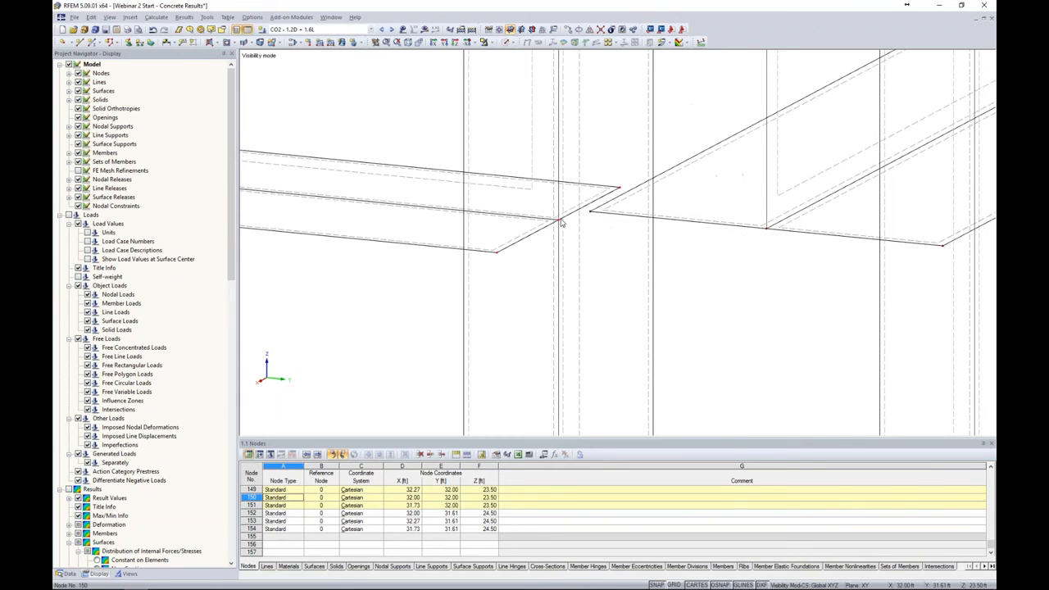
# Check the trimmed beam and raised column in solid transparent display and return to the wireframe display model
pyautogui.scroll(-8, 562, 222)
pyautogui.keyDown('ctrl'); pyautogui.moveTo(577, 252); pyautogui.dragTo(725, 259, button='middle'); pyautogui.keyUp('ctrl')
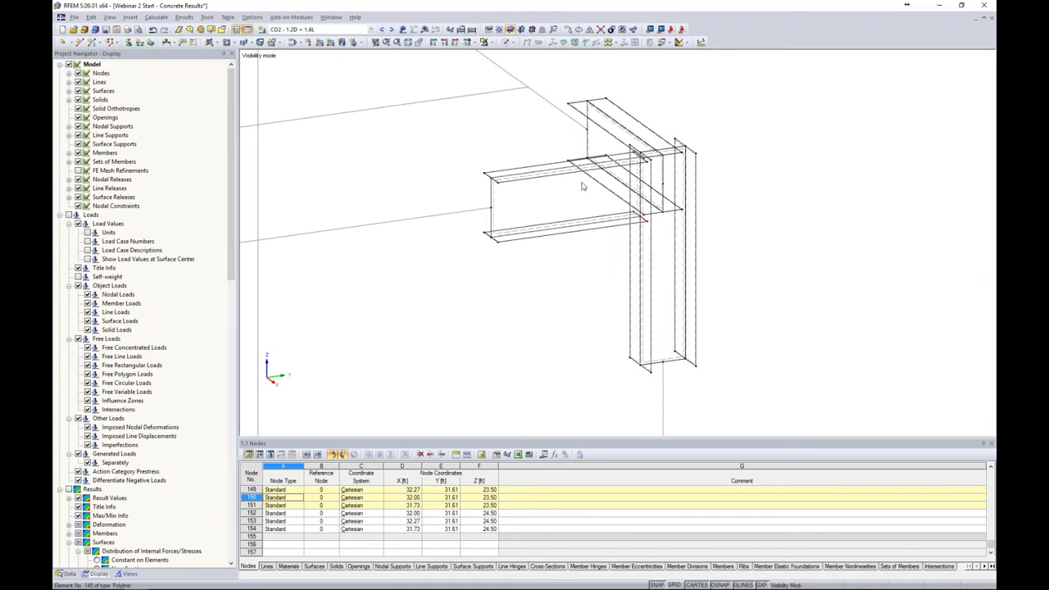
pyautogui.click(512, 44)
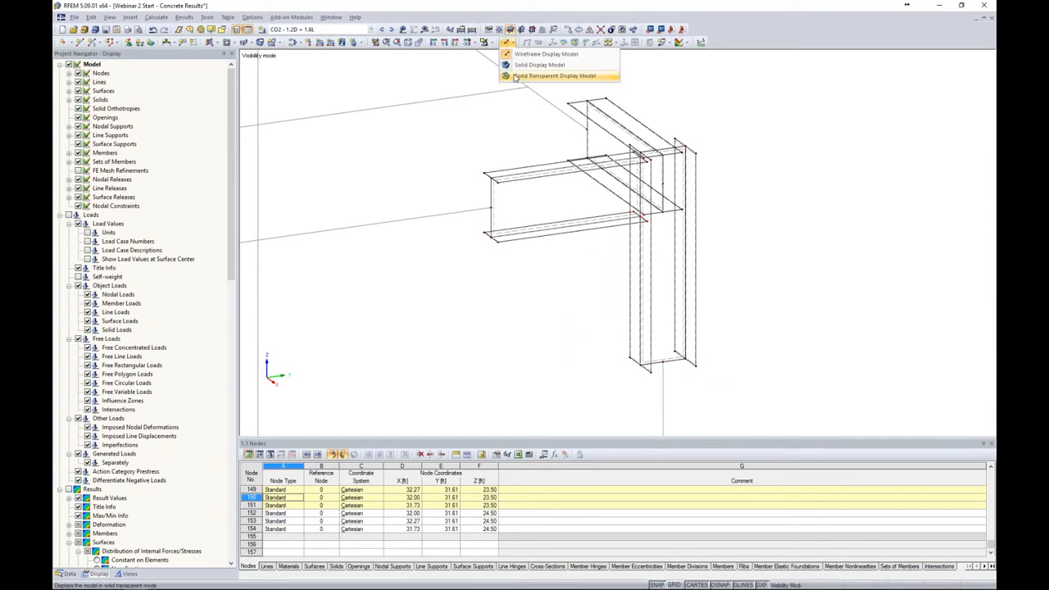
pyautogui.click(516, 78)
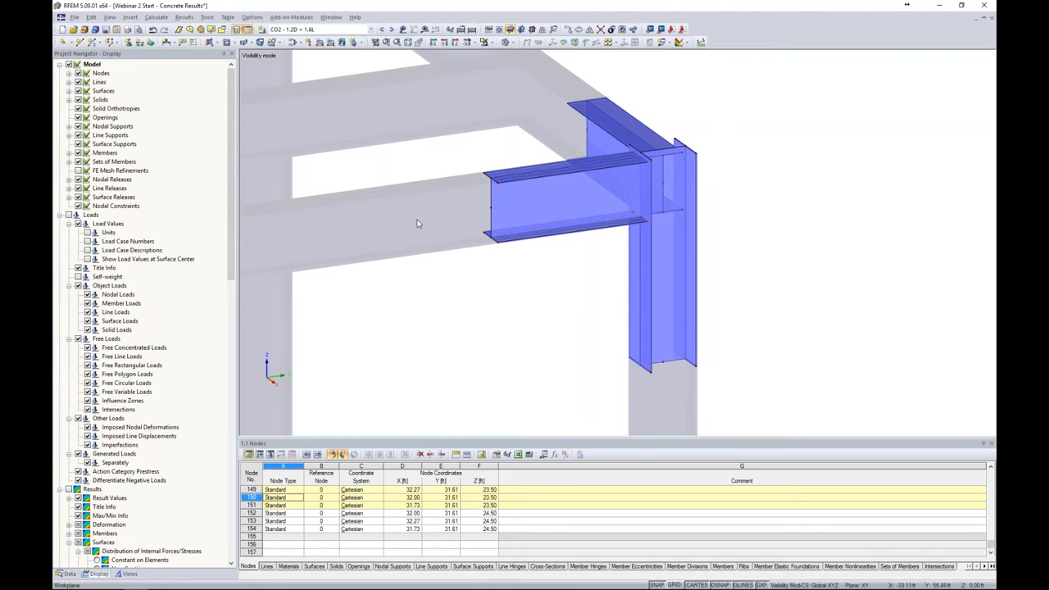
pyautogui.keyDown('ctrl'); pyautogui.moveTo(477, 251); pyautogui.dragTo(531, 263, button='middle'); pyautogui.keyUp('ctrl')
pyautogui.click(512, 29)
pyautogui.click(549, 75)
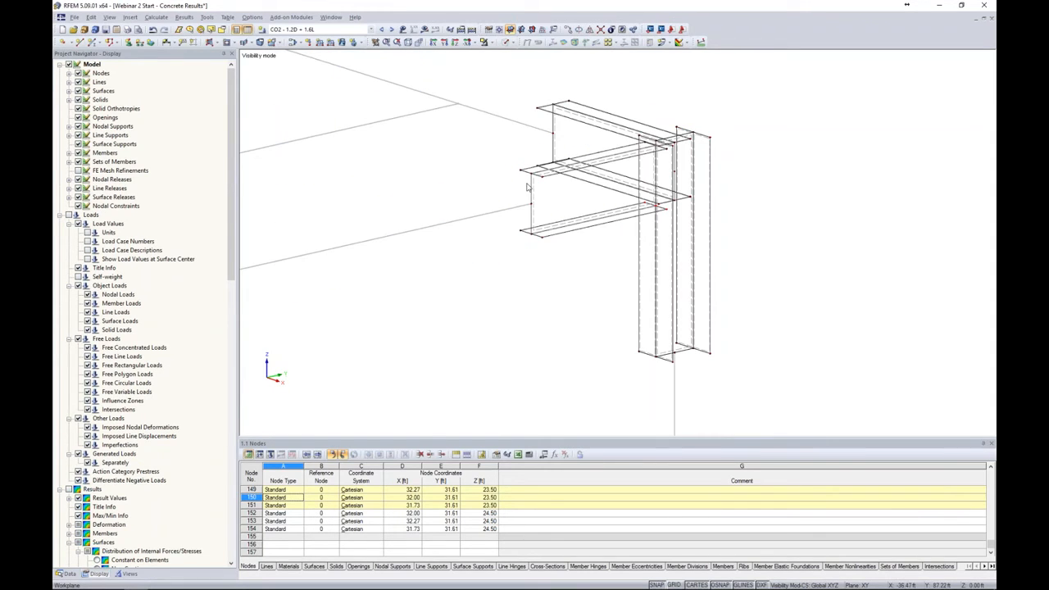
# Define a new polygonal surface with Rigid stiffness for closing off the surface-modelled member ends
pyautogui.keyDown('ctrl'); pyautogui.moveTo(483, 246); pyautogui.dragTo(504, 210, button='middle'); pyautogui.keyUp('ctrl')
pyautogui.scroll(3, 508, 213)
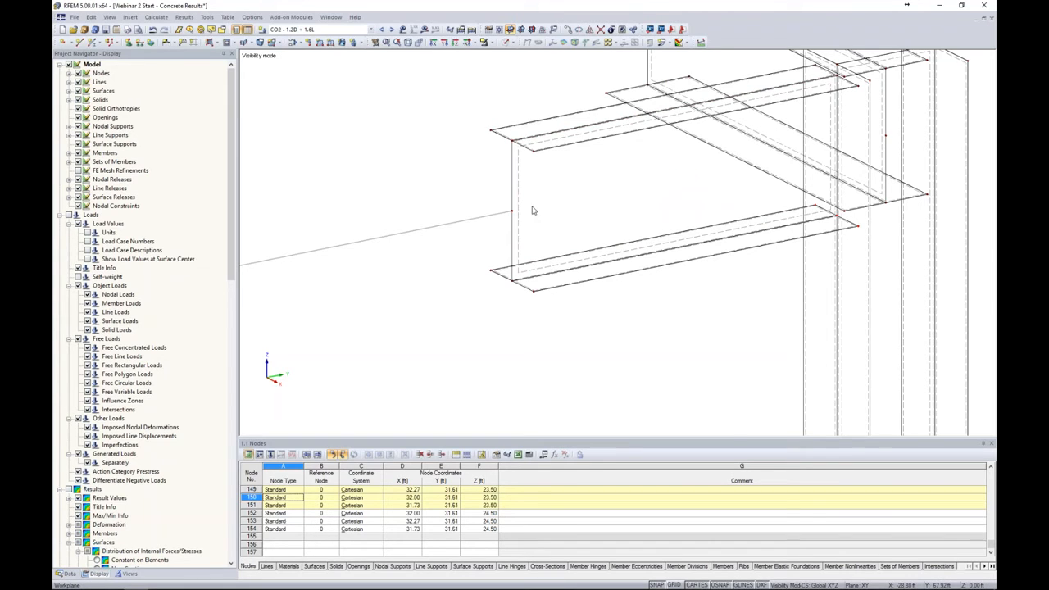
pyautogui.scroll(-3, 531, 210)
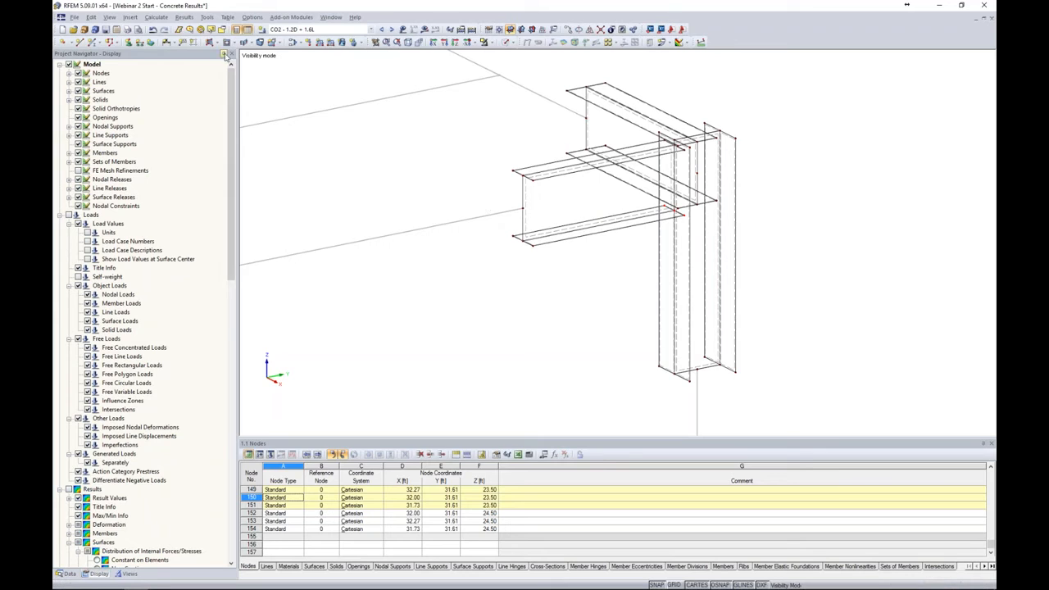
pyautogui.click(216, 43)
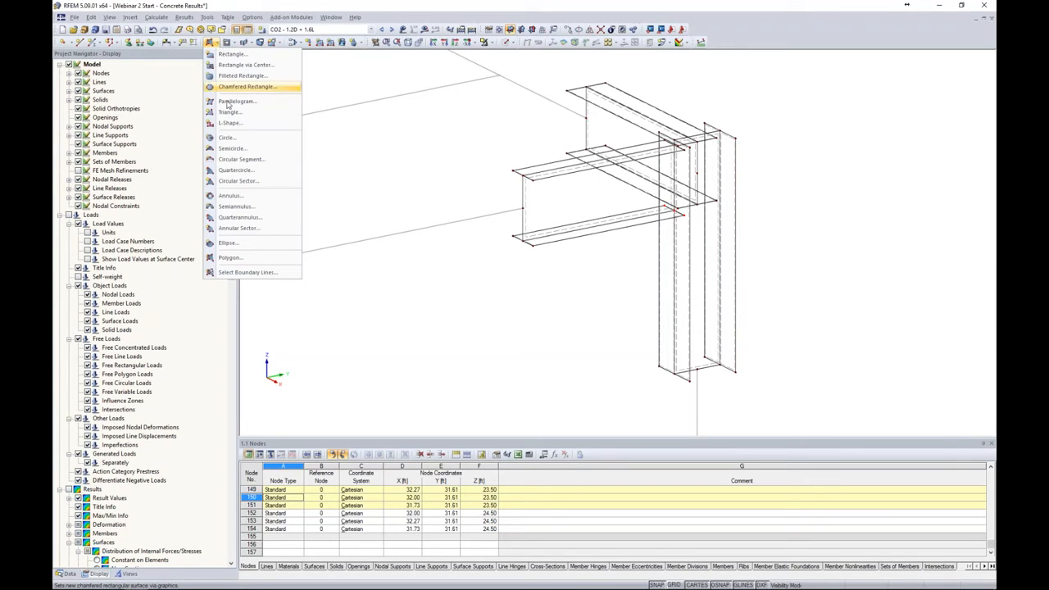
pyautogui.click(230, 257)
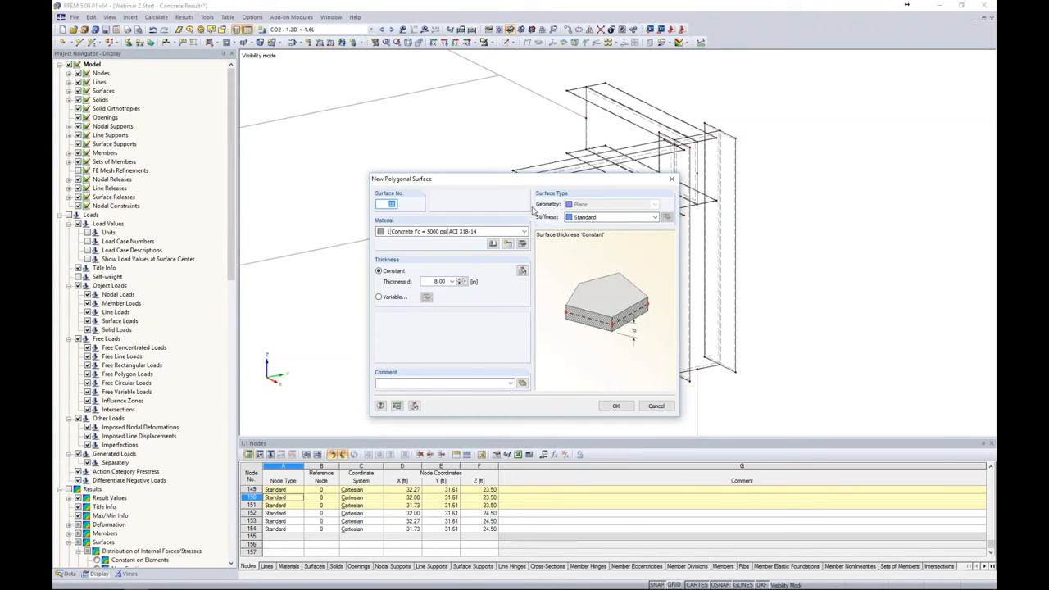
pyautogui.click(584, 218)
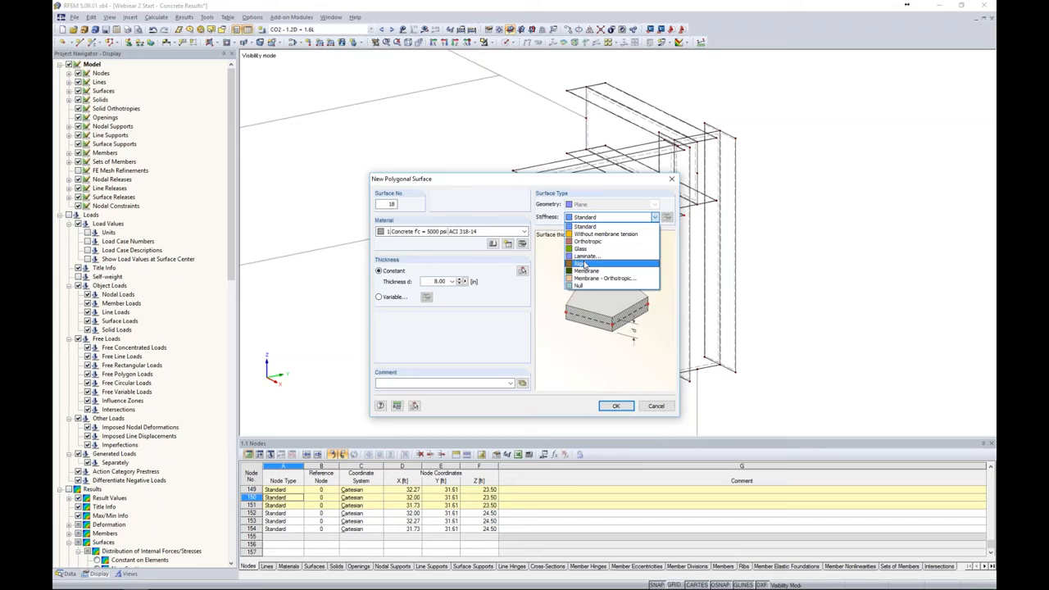
pyautogui.click(583, 263)
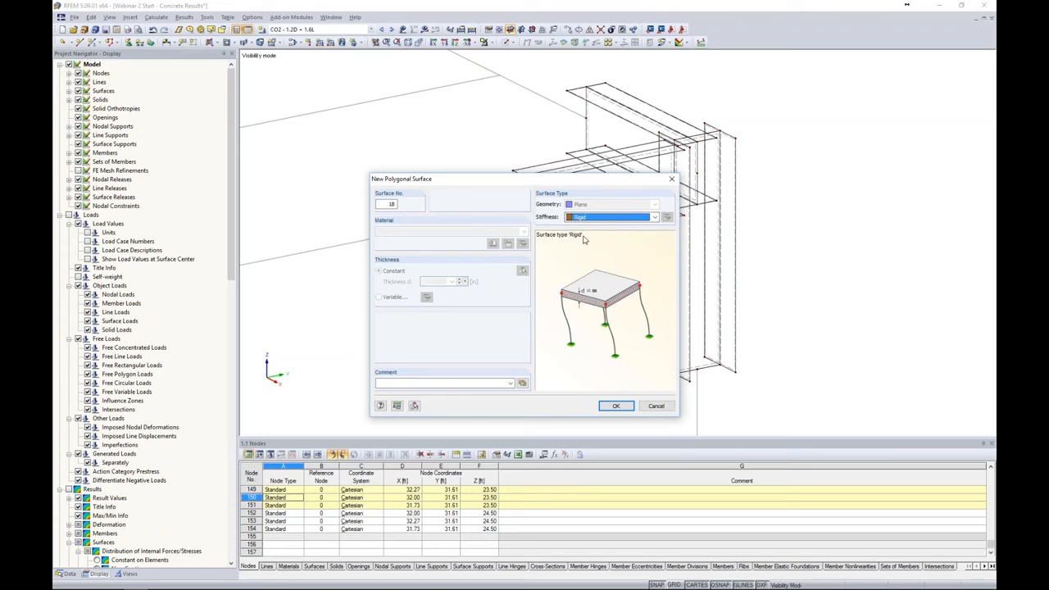
pyautogui.click(615, 407)
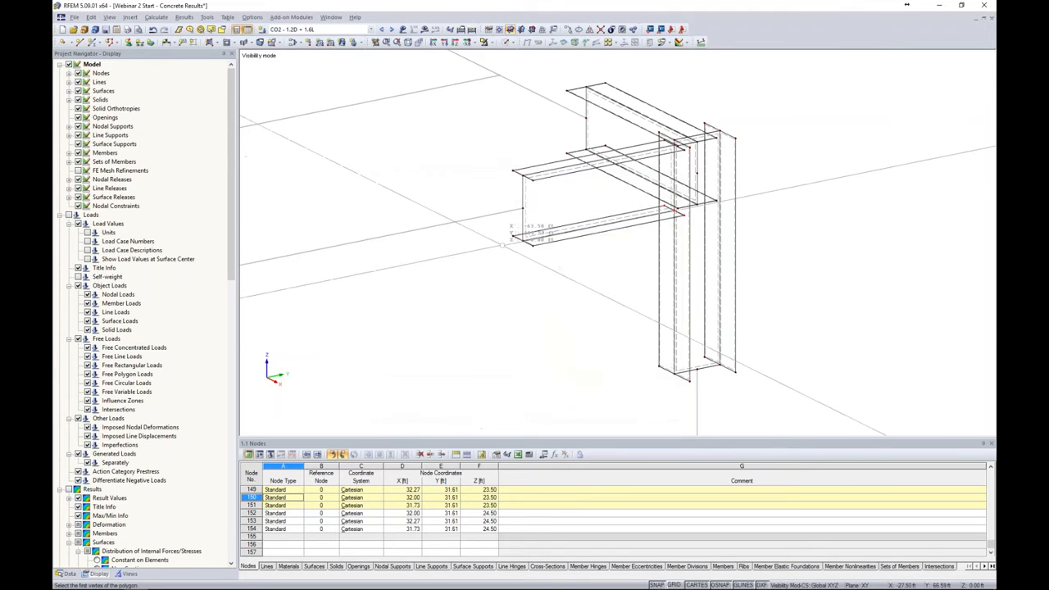
# Draw the rigid polygon across the cut end of the Y-direction beam through its four outer flange corners
pyautogui.scroll(3, 518, 120)
pyautogui.click(523, 139)
pyautogui.click(555, 154)
pyautogui.click(556, 260)
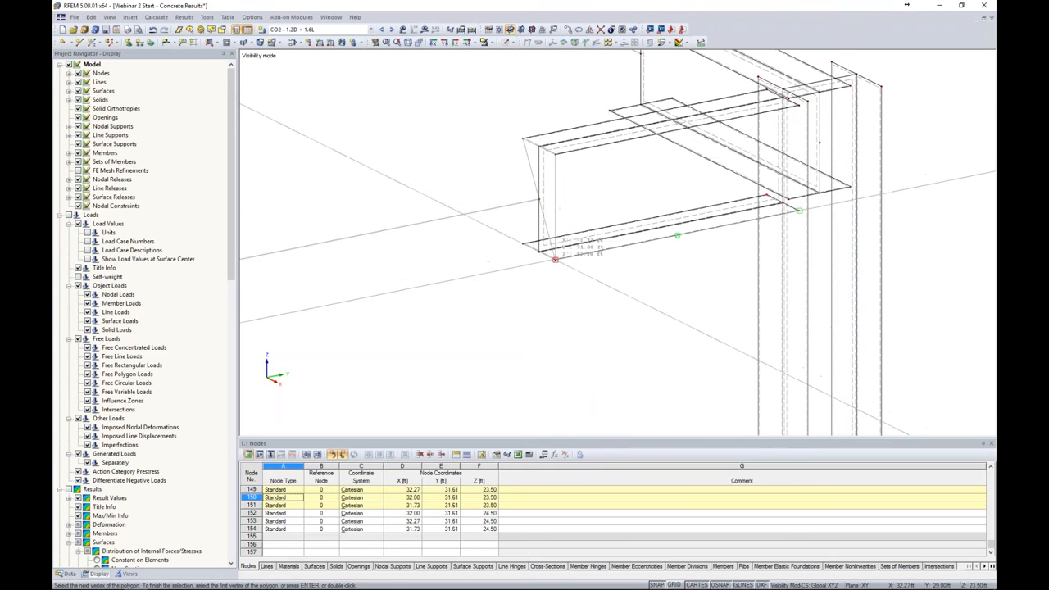
pyautogui.click(523, 244)
pyautogui.click(523, 139)
# Draw a second rigid polygon across the cut end of the X-direction beam through its four outer flange corners
pyautogui.scroll(-1, 523, 222)
pyautogui.scroll(-1, 579, 92)
pyautogui.moveTo(583, 75); pyautogui.dragTo(509, 175, button='middle')
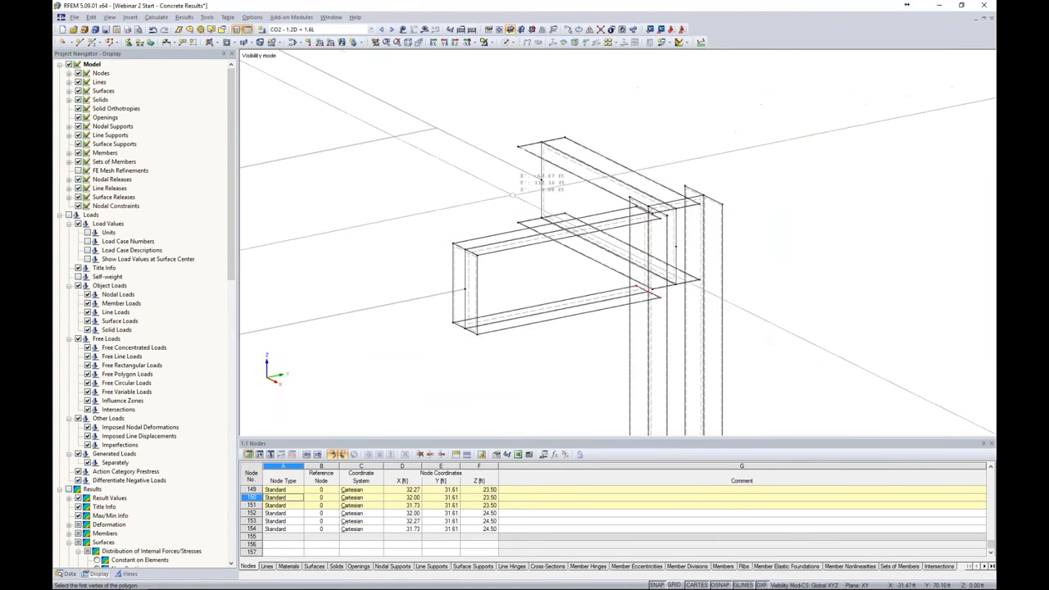
pyautogui.scroll(2, 546, 163)
pyautogui.click(509, 135)
pyautogui.click(577, 121)
pyautogui.click(577, 232)
pyautogui.click(508, 243)
pyautogui.click(509, 135)
# Draw a third rigid polygon across the lower end of the column surfaces through the outer flange corners
pyautogui.scroll(-5, 577, 189)
pyautogui.moveTo(663, 311); pyautogui.dragTo(591, 130, button='middle')
pyautogui.scroll(2, 620, 255)
pyautogui.scroll(2, 621, 266)
pyautogui.click(551, 268)
pyautogui.click(632, 253)
pyautogui.rightClick(657, 306)
pyautogui.click(551, 268)
pyautogui.click(633, 252)
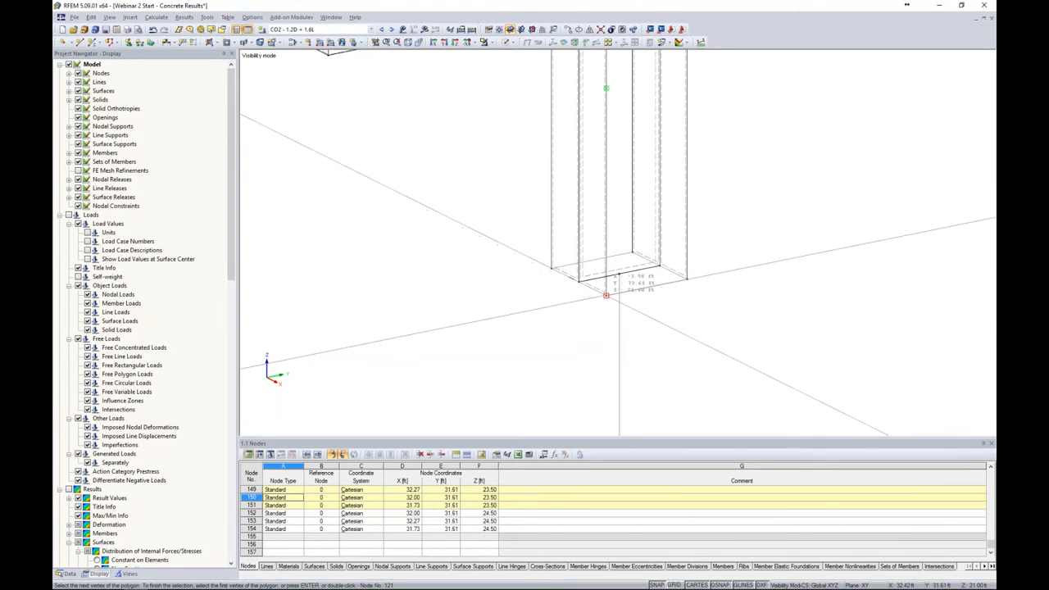
pyautogui.doubleClick(605, 294)
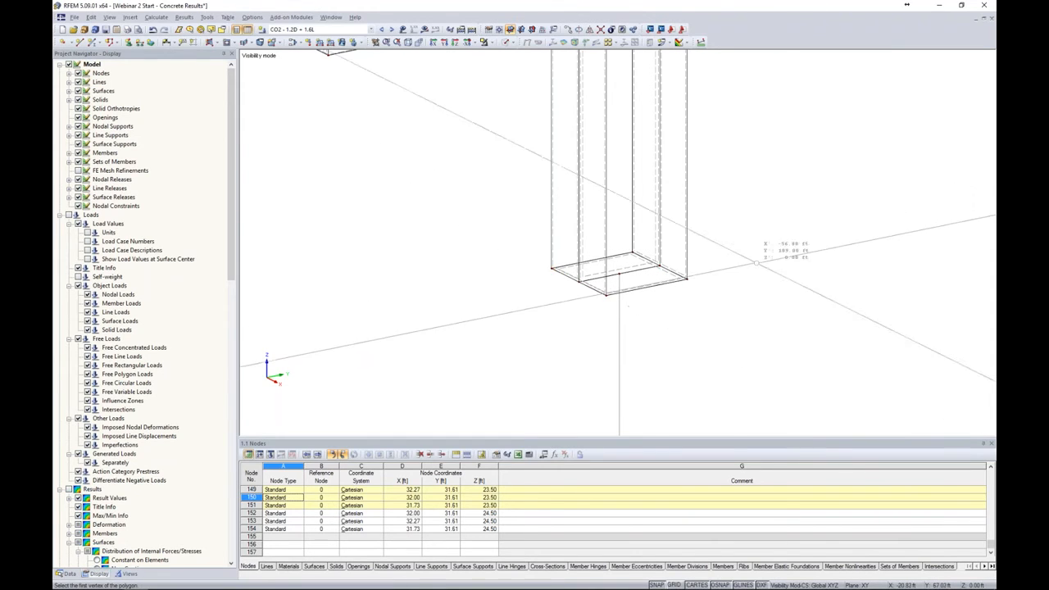
# Inspect the three rigid end surfaces of the corner connection in a shaded rendering and return the display to wireframe
pyautogui.click(507, 42)
pyautogui.click(525, 77)
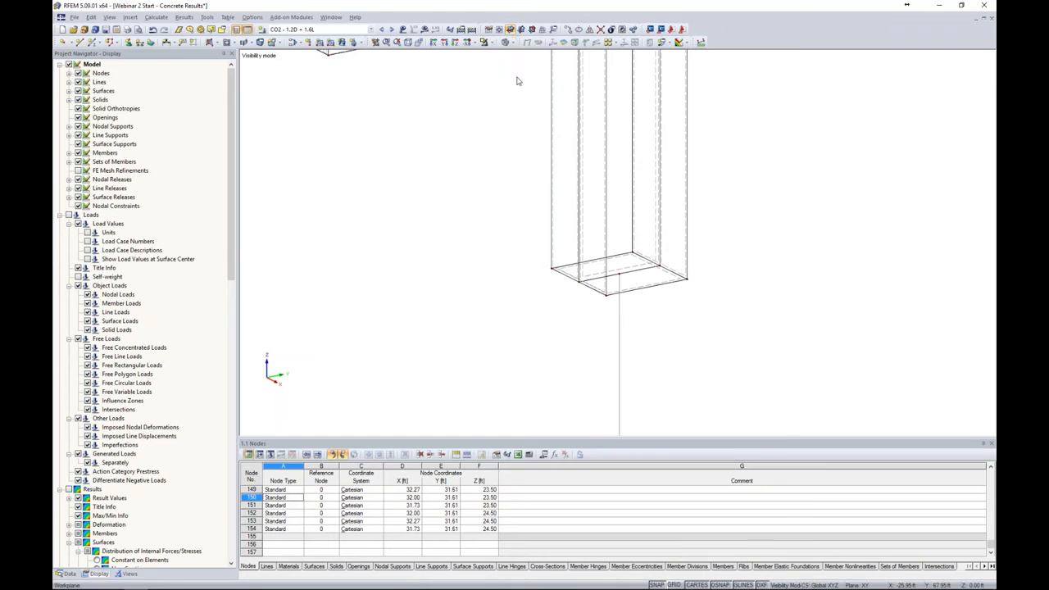
pyautogui.scroll(-3, 688, 292)
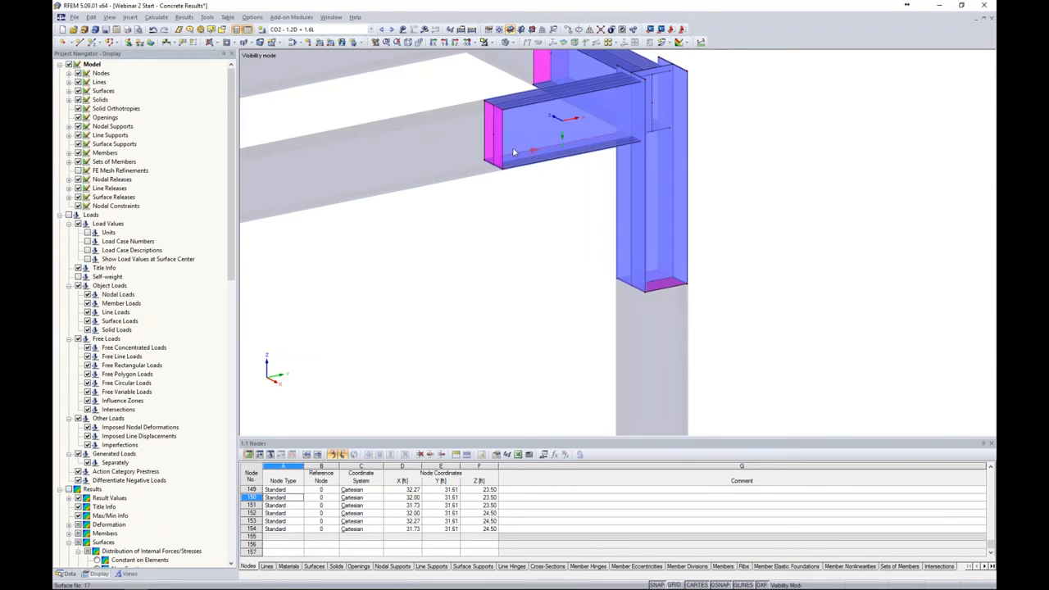
pyautogui.moveTo(559, 204); pyautogui.dragTo(487, 262, button='middle')
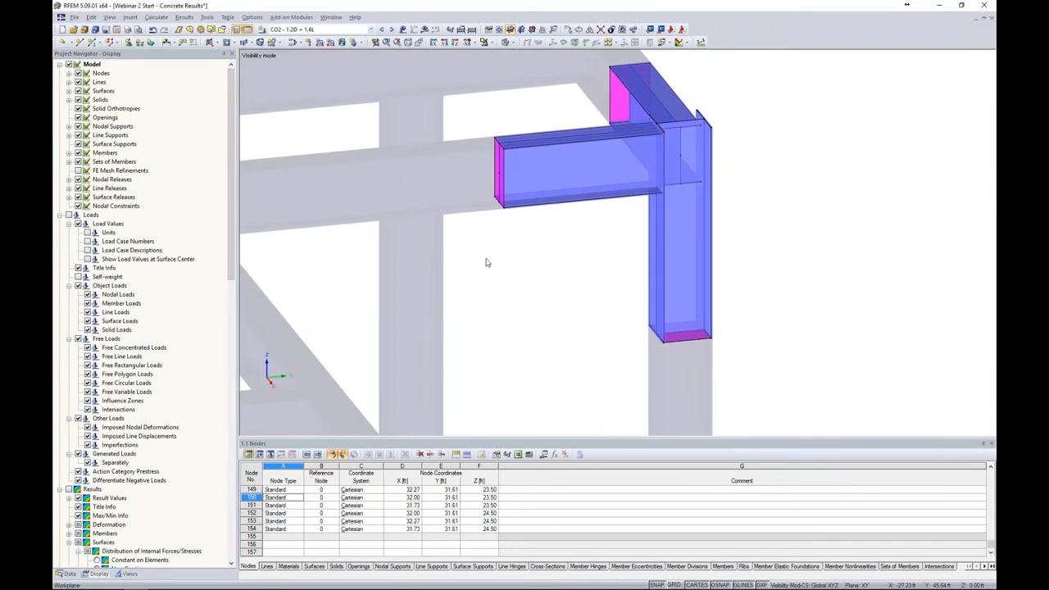
pyautogui.click(518, 55)
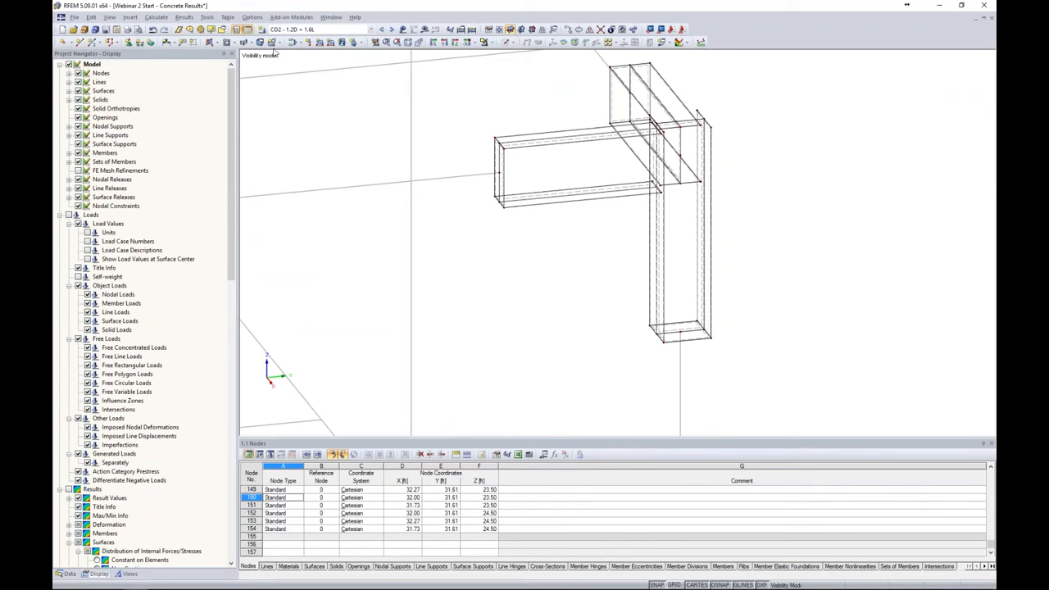
# Review the target finite element length in the global FE mesh settings without changing it
pyautogui.click(156, 18)
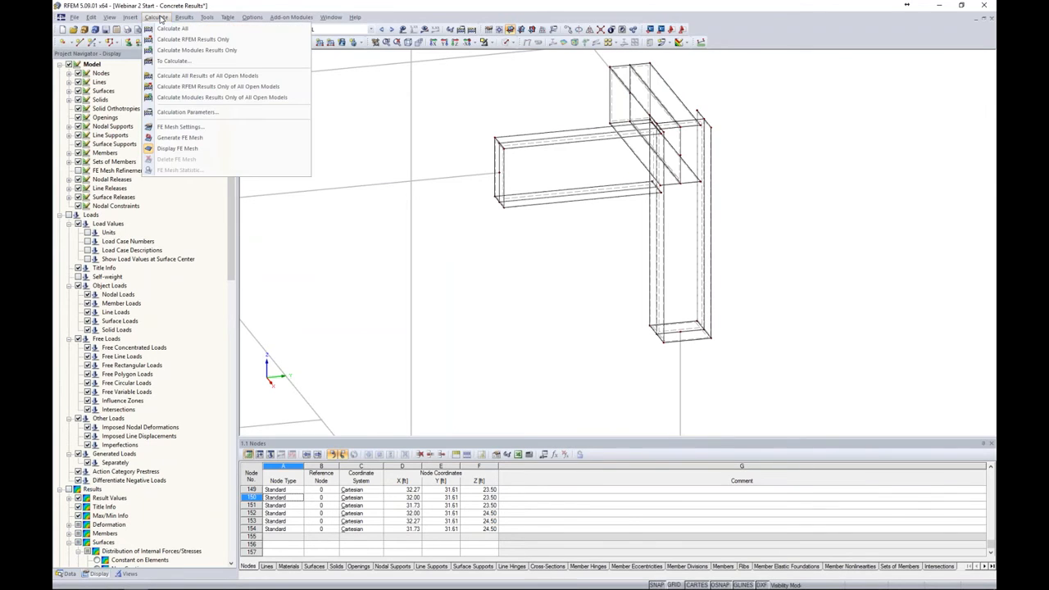
pyautogui.click(172, 127)
pyautogui.doubleClick(431, 184)
pyautogui.click(437, 185)
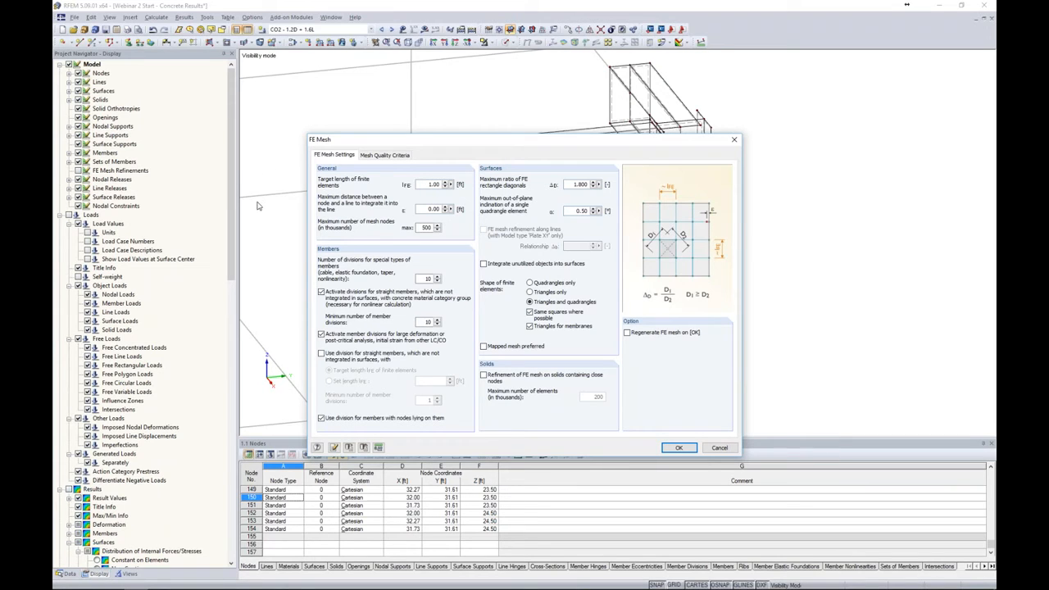
pyautogui.moveTo(519, 145); pyautogui.dragTo(306, 106)
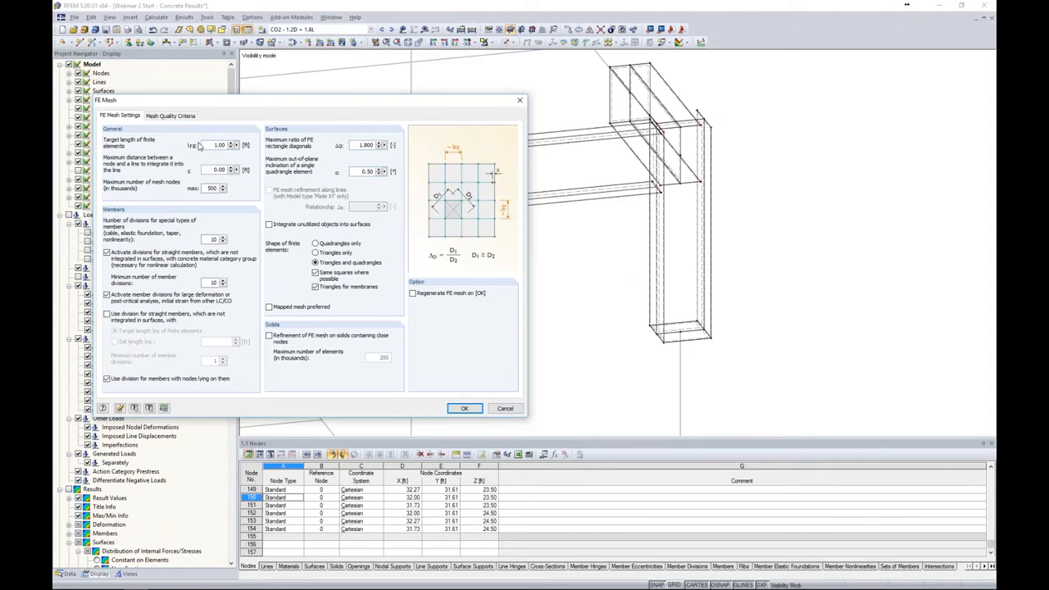
pyautogui.click(505, 408)
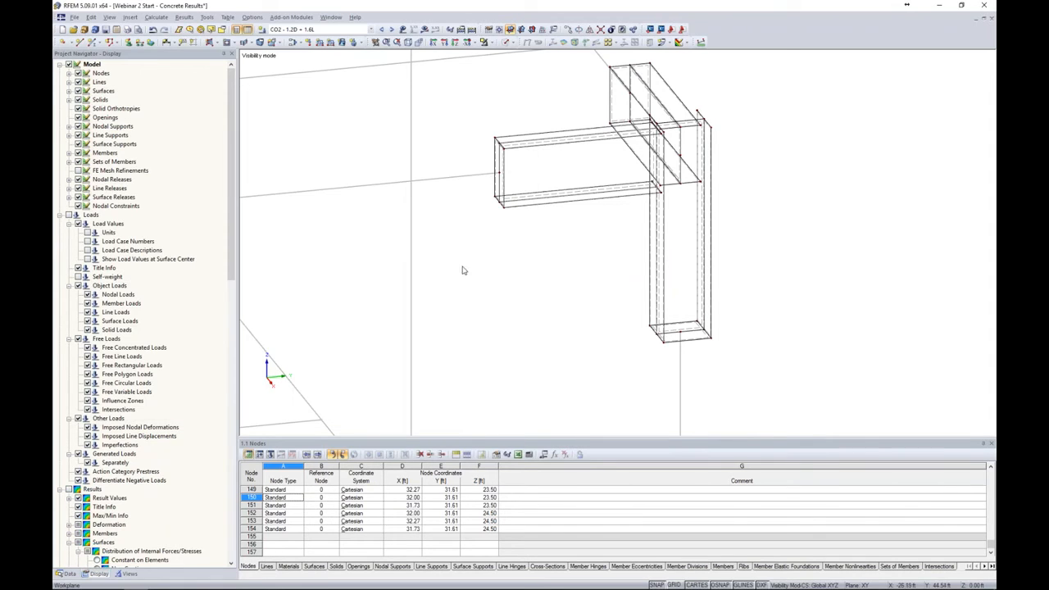
# Show the FE mesh refinements in the model and review the target FE length of the surface refinement assigned to surfaces 3-17
pyautogui.click(79, 172)
pyautogui.keyDown('ctrl'); pyautogui.moveTo(538, 276); pyautogui.dragTo(584, 262, button='middle'); pyautogui.keyUp('ctrl')
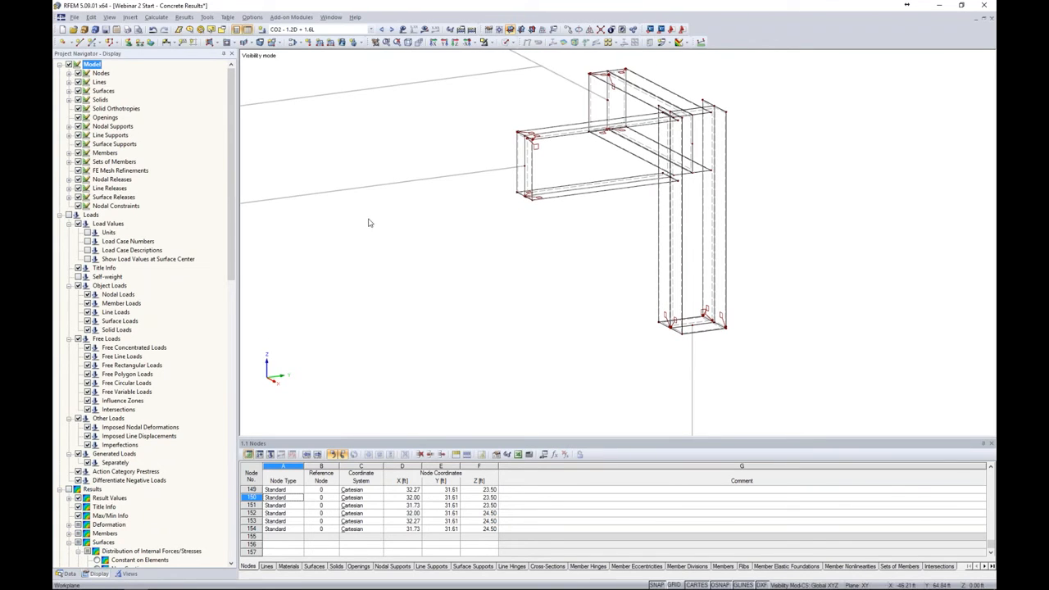
pyautogui.scroll(5, 533, 146)
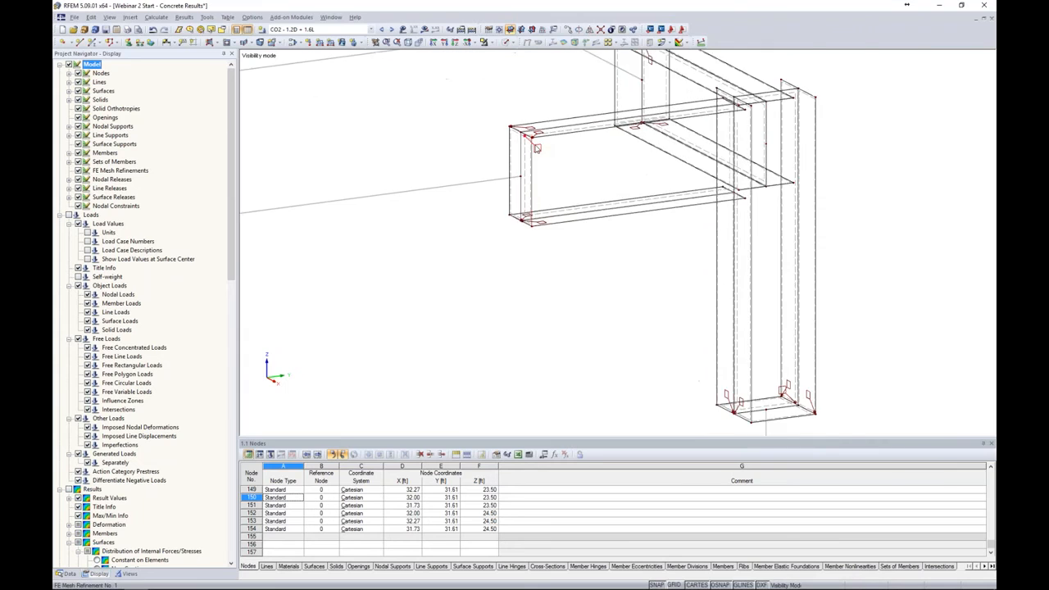
pyautogui.doubleClick(539, 148)
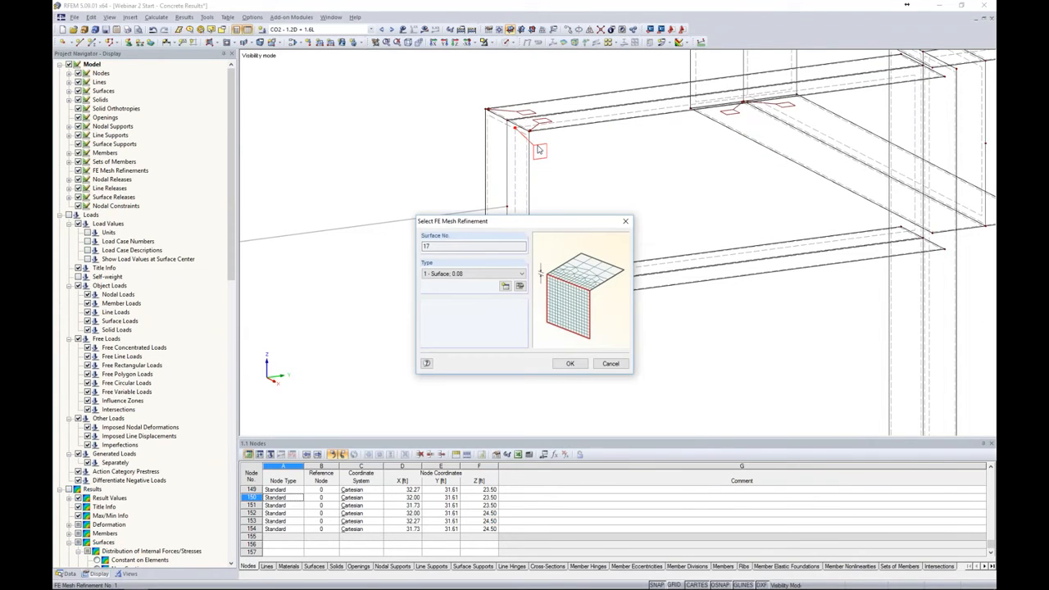
pyautogui.click(519, 289)
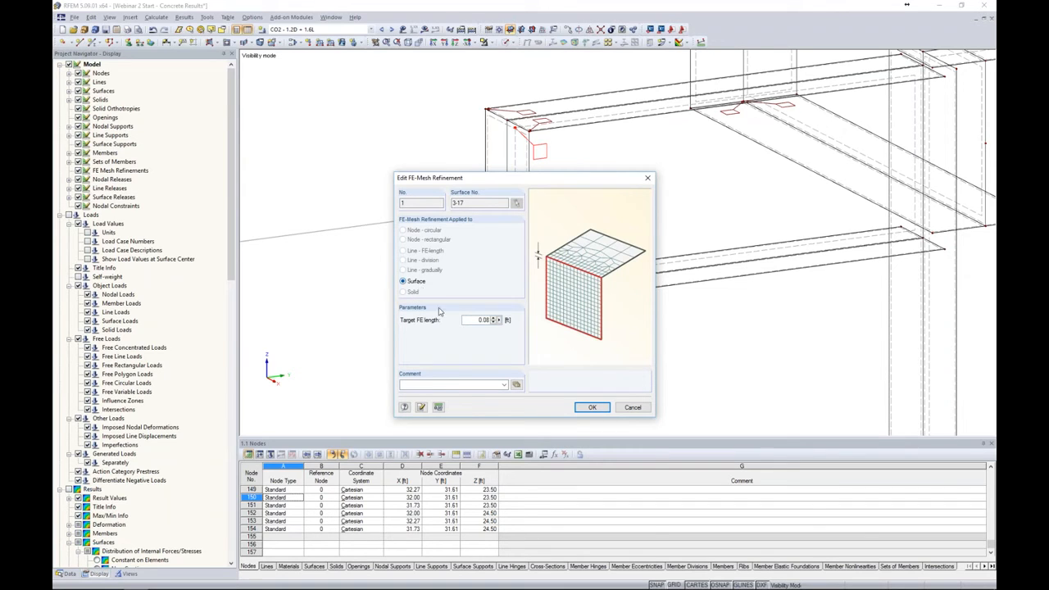
pyautogui.doubleClick(471, 319)
pyautogui.click(589, 408)
pyautogui.click(571, 363)
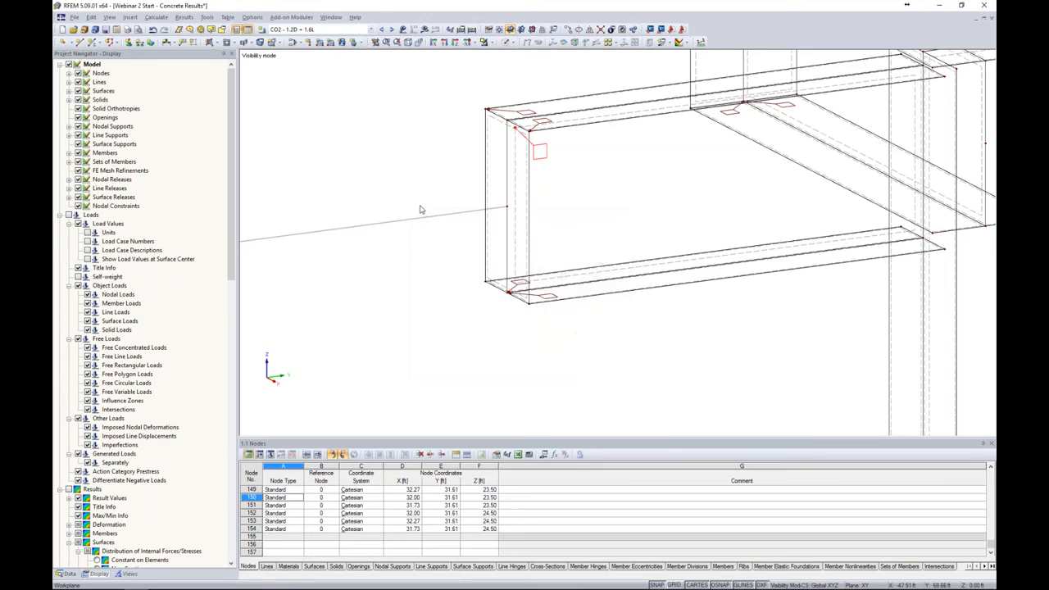
# Generate the FE mesh and cancel the visibility mode to bring back the whole model
pyautogui.click(156, 17)
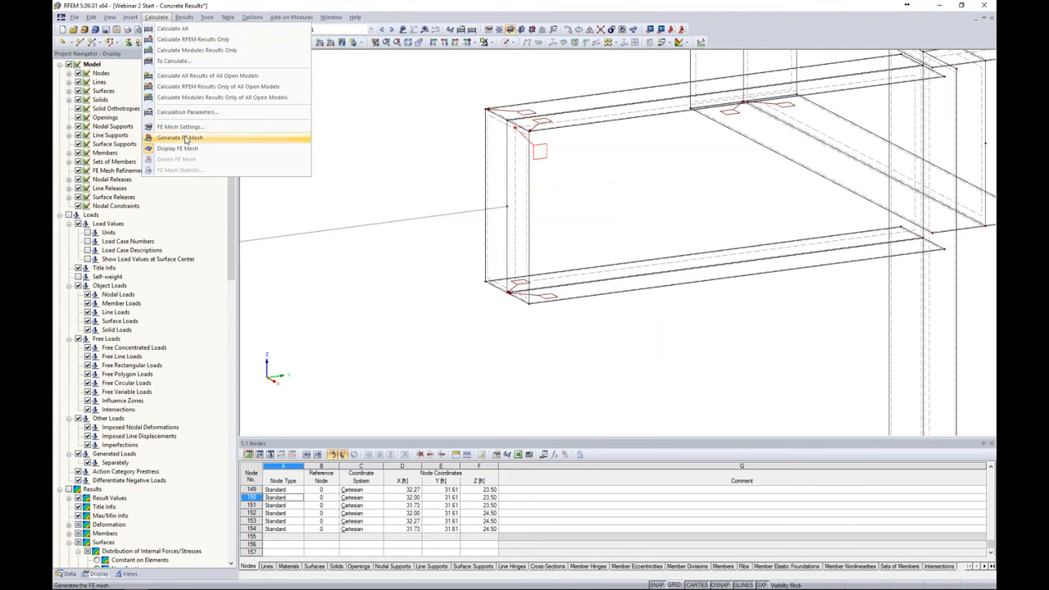
pyautogui.click(179, 137)
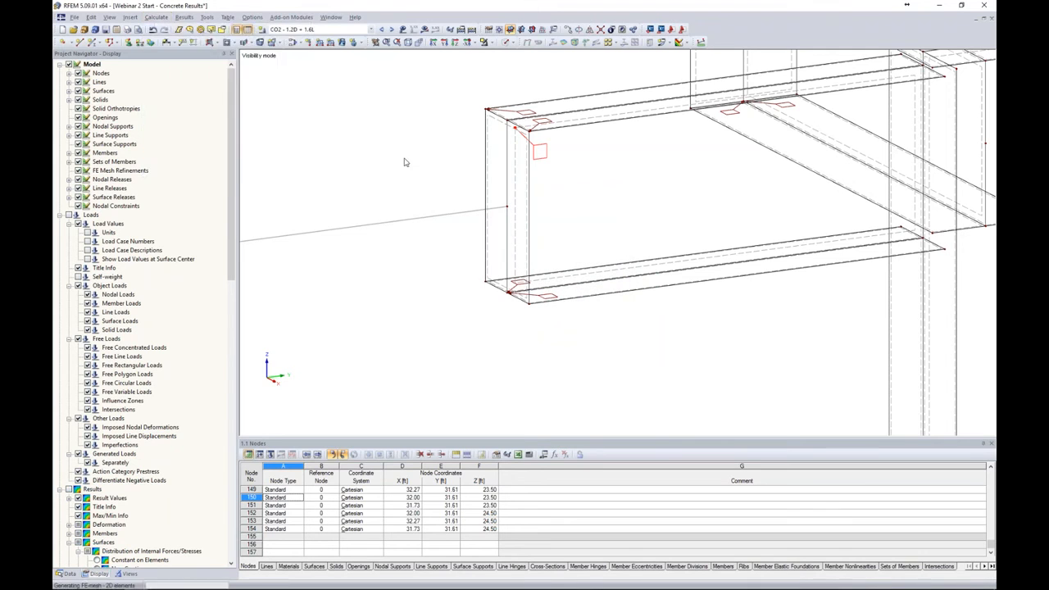
pyautogui.click(489, 43)
pyautogui.click(503, 129)
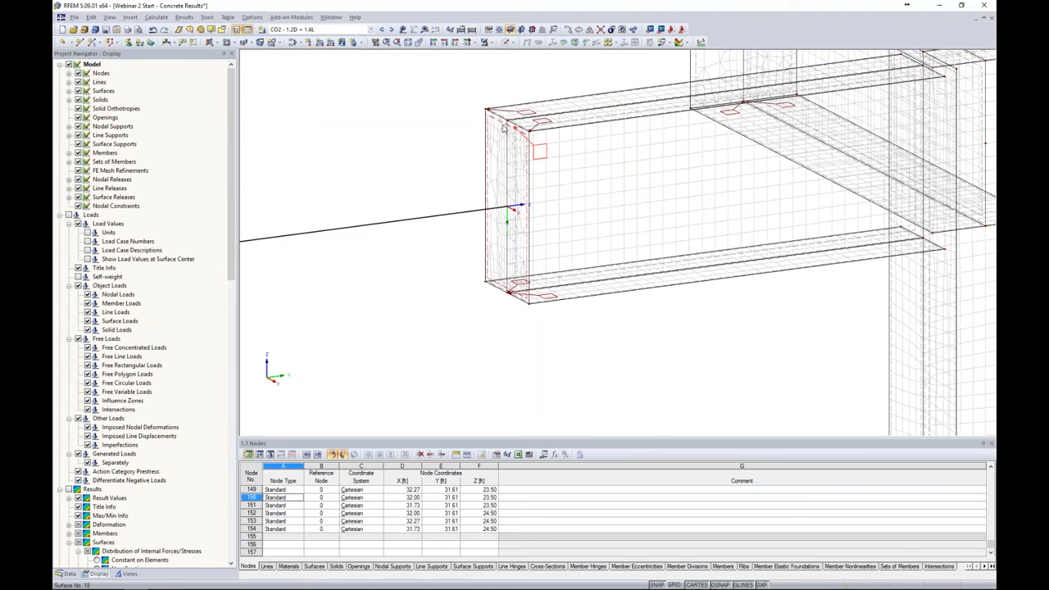
# Examine the generated FE mesh on the corner connection surfaces and on the concrete slabs of the full structure
pyautogui.scroll(-3, 524, 148)
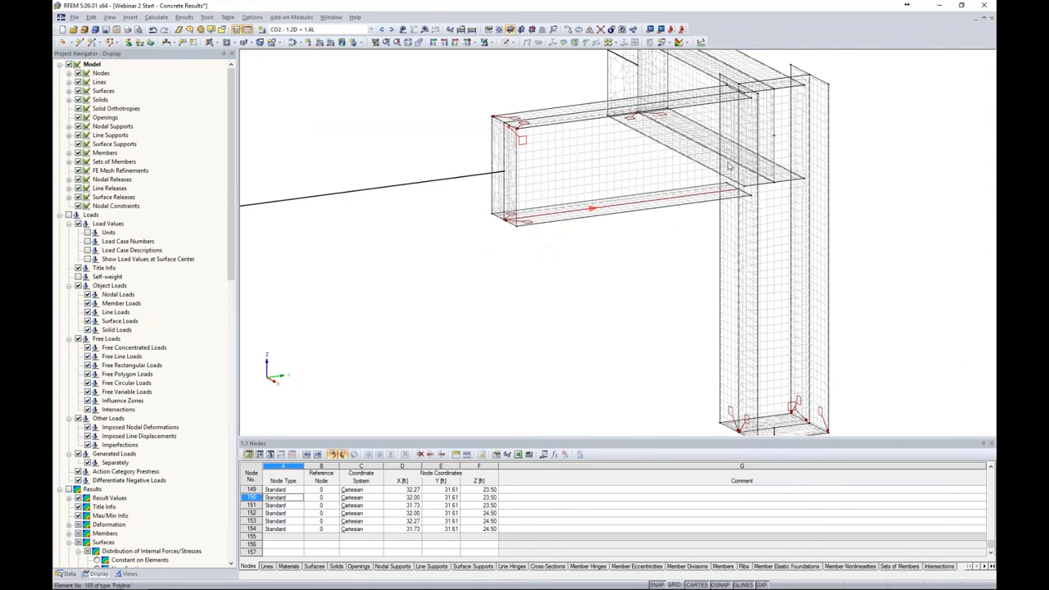
pyautogui.scroll(4, 502, 184)
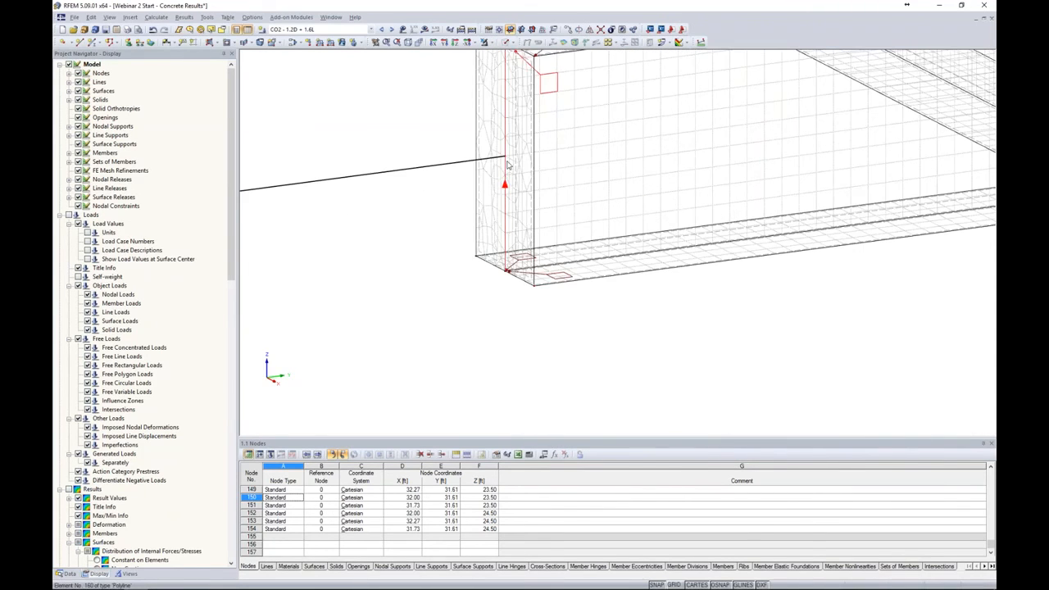
pyautogui.scroll(-5, 525, 165)
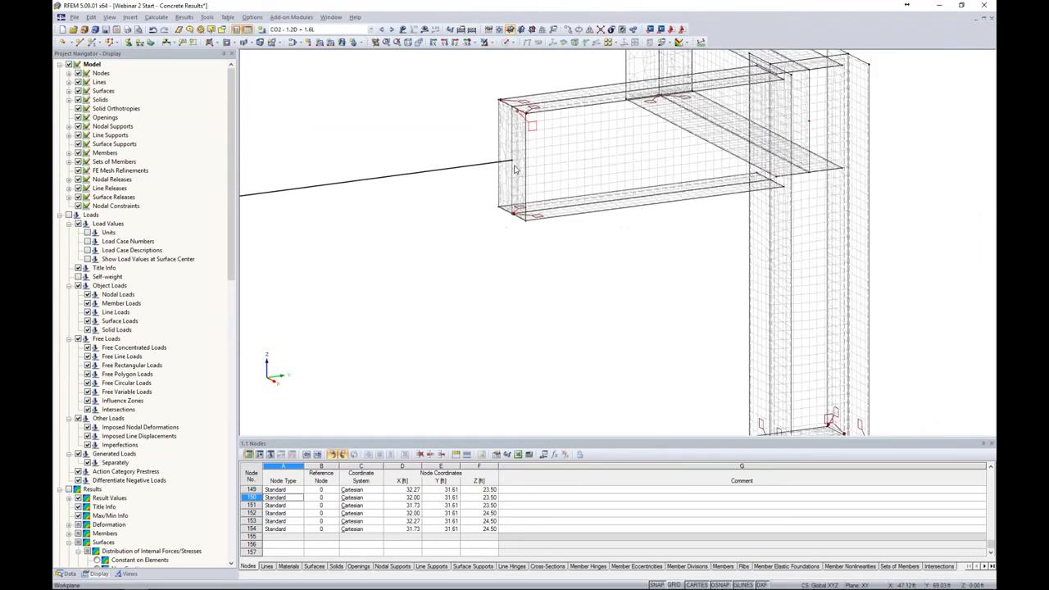
pyautogui.scroll(-5, 620, 212)
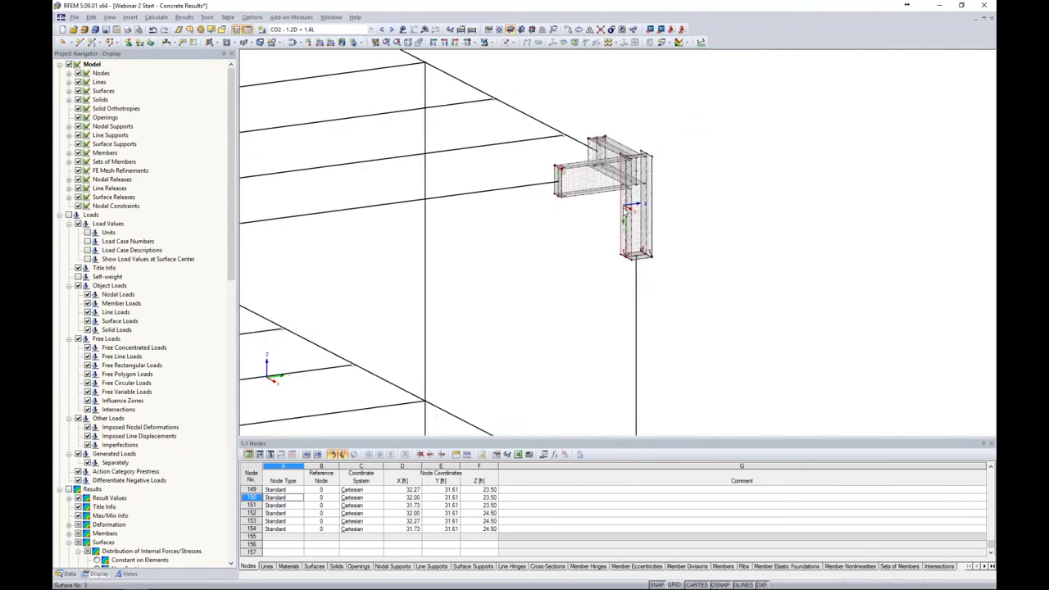
pyautogui.moveTo(570, 268); pyautogui.dragTo(863, 188, button='middle')
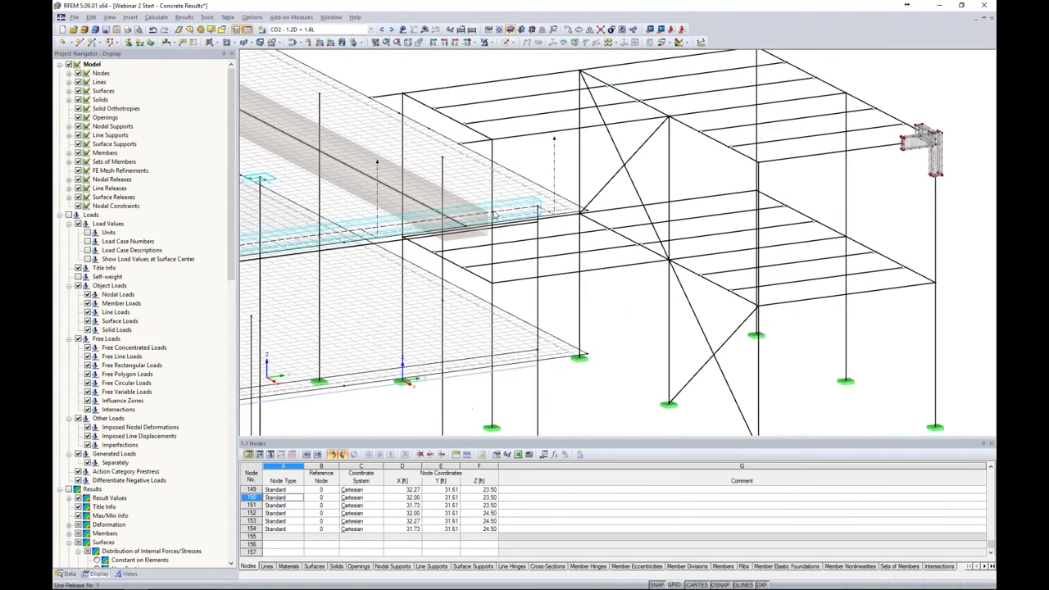
pyautogui.scroll(5, 471, 195)
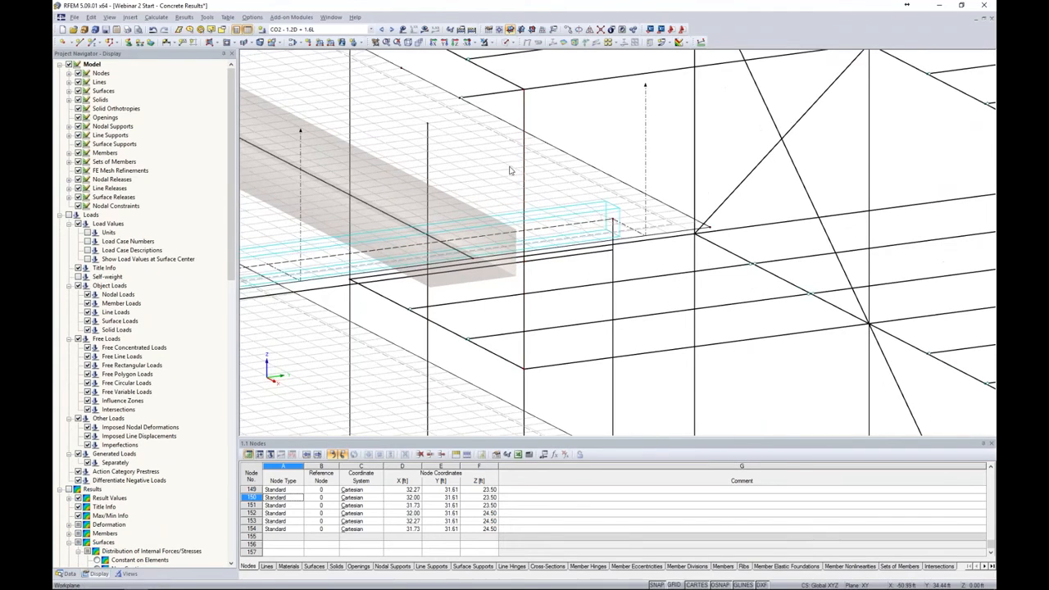
pyautogui.scroll(-2, 595, 177)
pyautogui.scroll(-3, 595, 177)
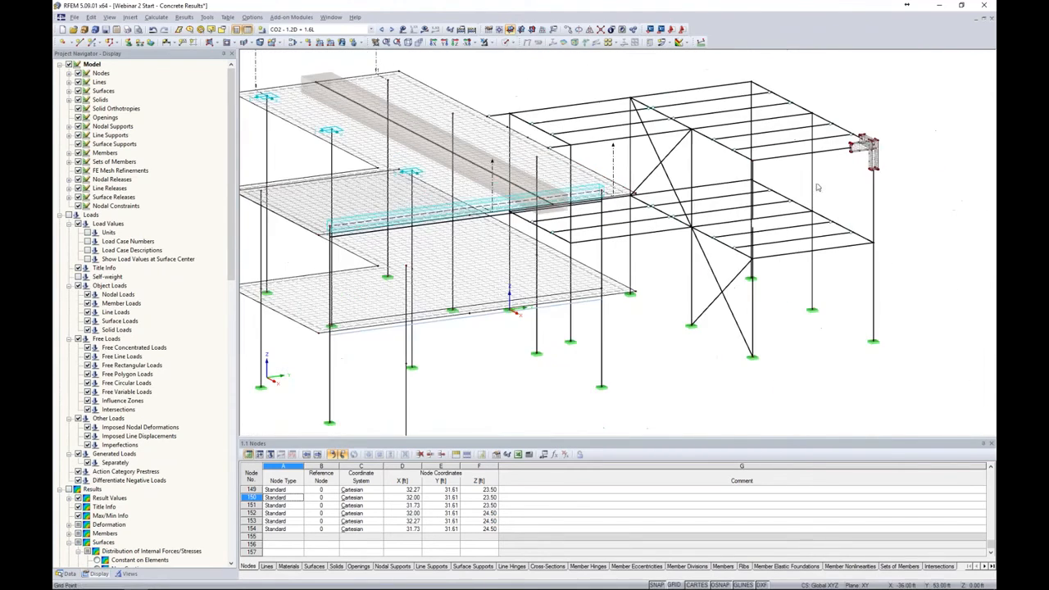
pyautogui.scroll(8, 717, 175)
pyautogui.scroll(6, 712, 168)
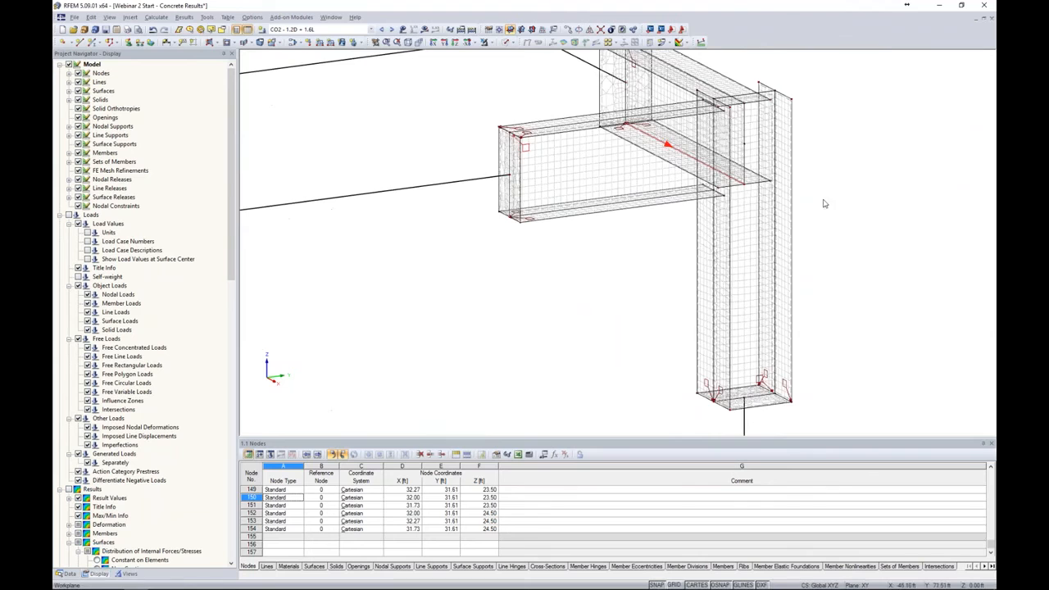
pyautogui.scroll(2, 703, 156)
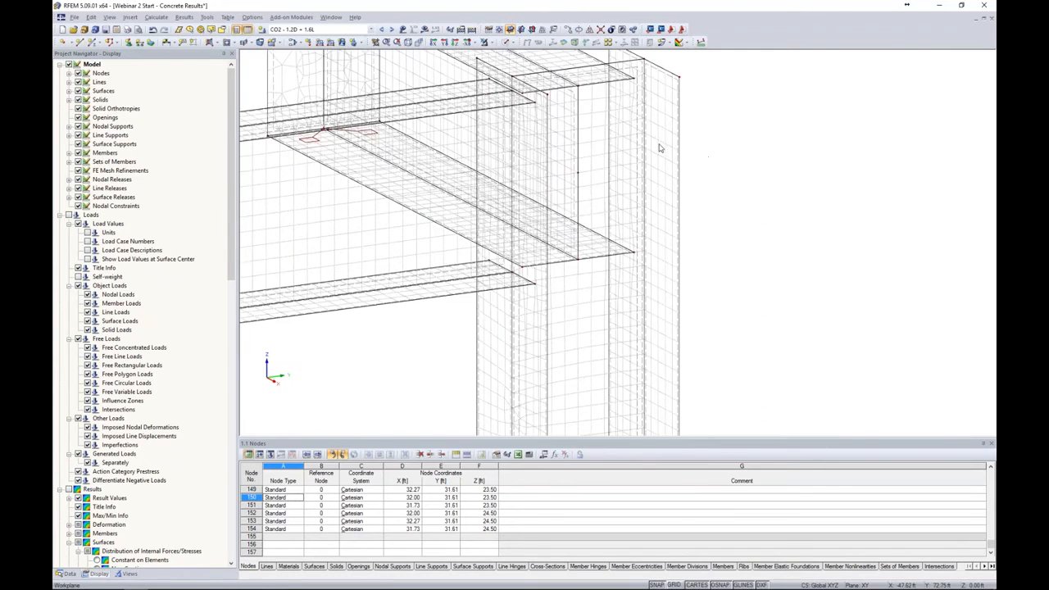
# Add a circular FE mesh refinement at nodes 138 and 140, where the X-direction beam web meets the column, with custom radius and target lengths
pyautogui.click(578, 86)
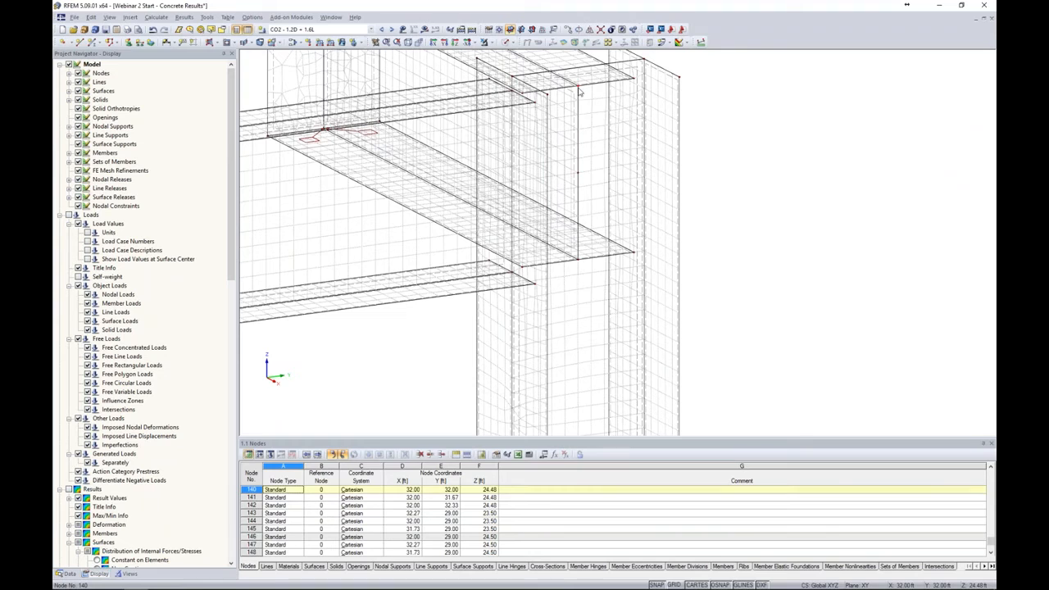
pyautogui.click(577, 263)
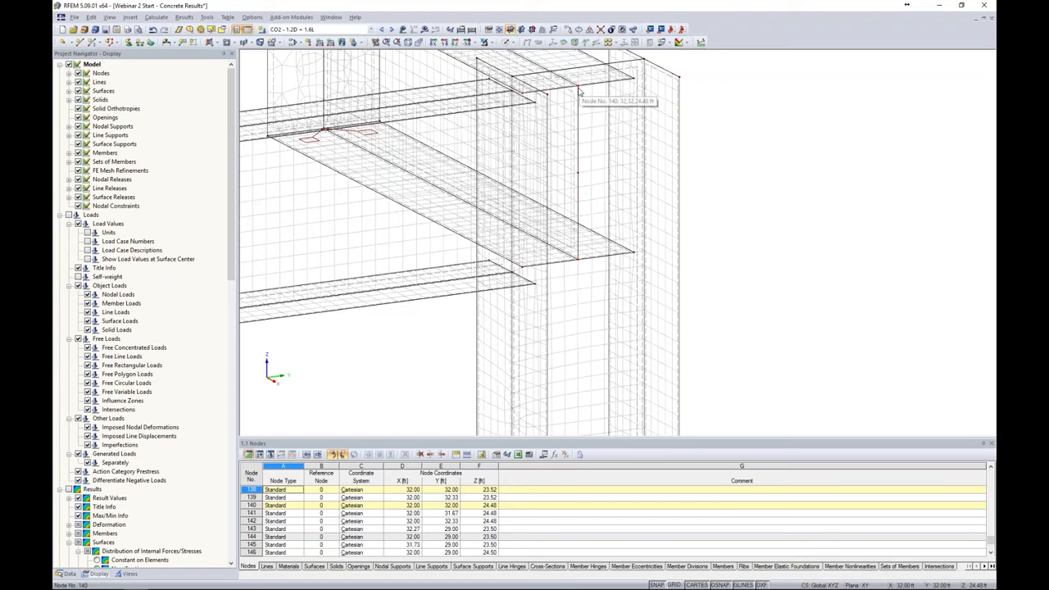
pyautogui.rightClick(579, 91)
pyautogui.moveTo(603, 116)
pyautogui.click(728, 125)
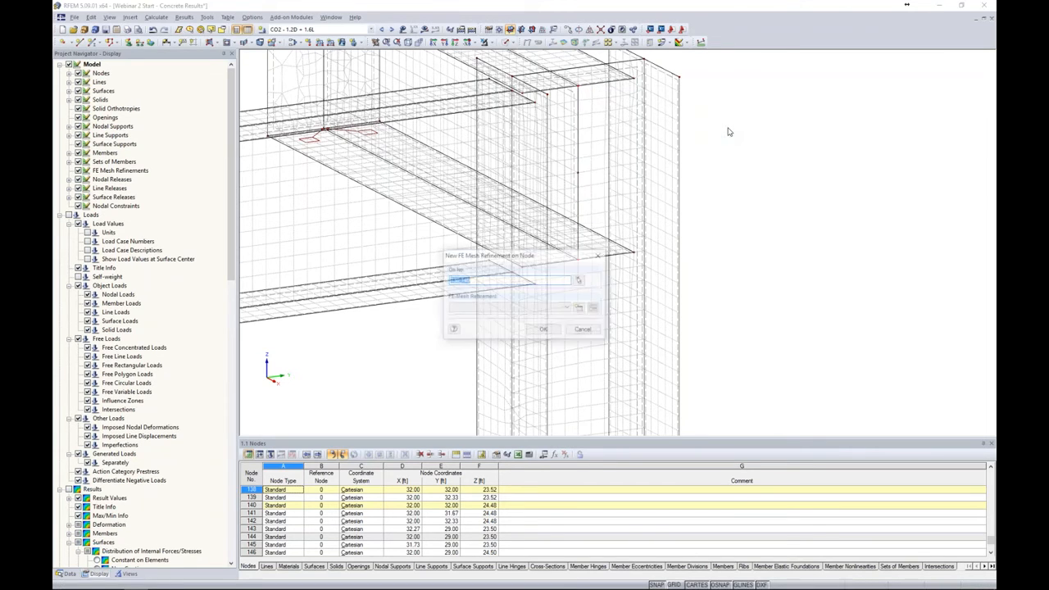
pyautogui.click(578, 308)
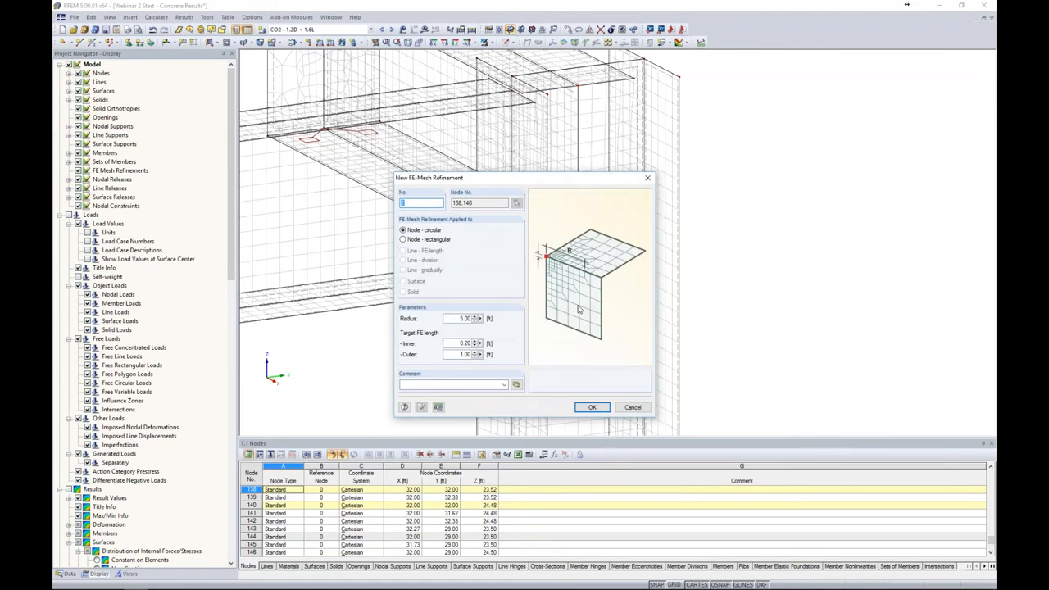
pyautogui.doubleClick(455, 319)
pyautogui.write('6')
pyautogui.write('0')
pyautogui.doubleClick(458, 354)
pyautogui.write('0.0')
pyautogui.click(588, 410)
pyautogui.click(543, 331)
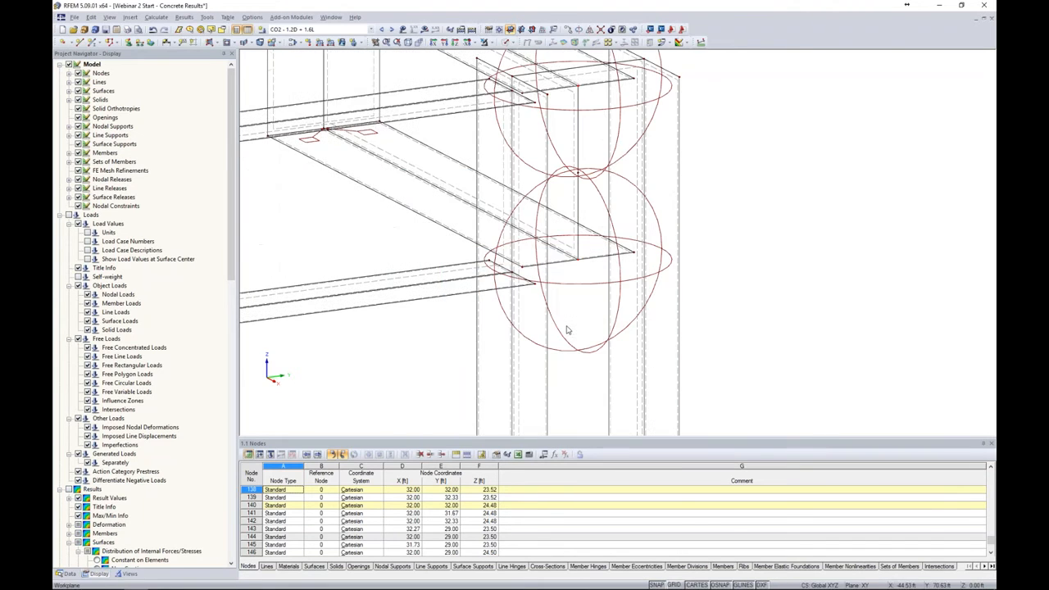
# Regenerate the FE mesh with the nodal refinements and inspect the mesh around the two refined nodes
pyautogui.scroll(-3, 601, 264)
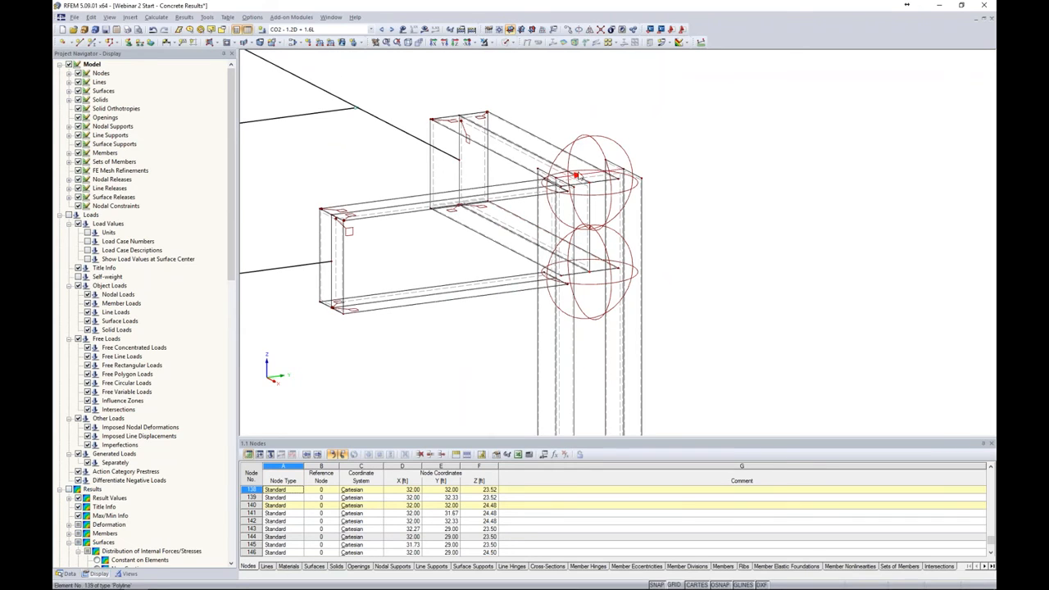
pyautogui.click(156, 17)
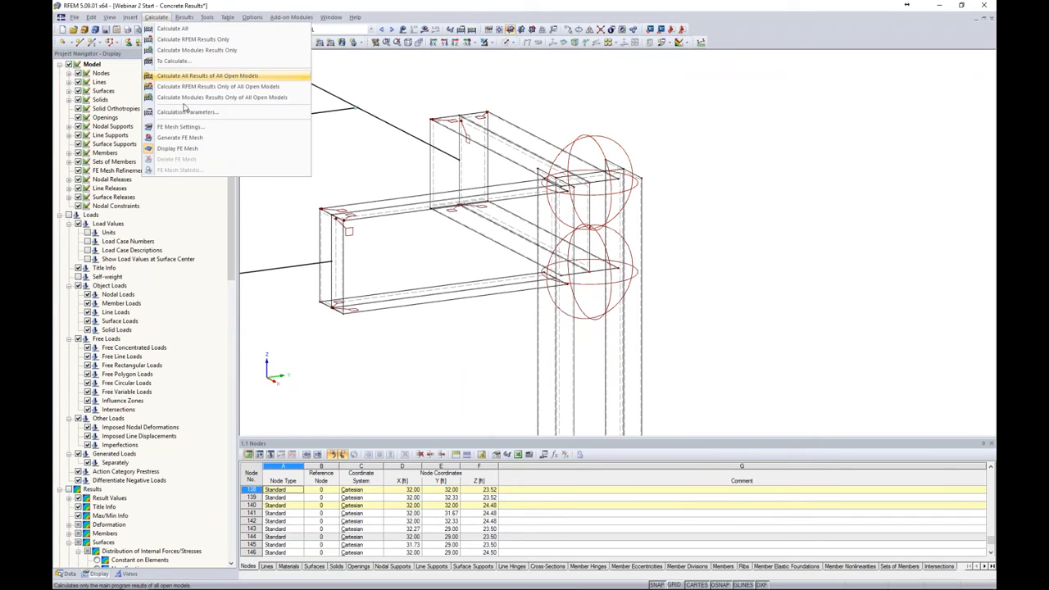
pyautogui.click(184, 134)
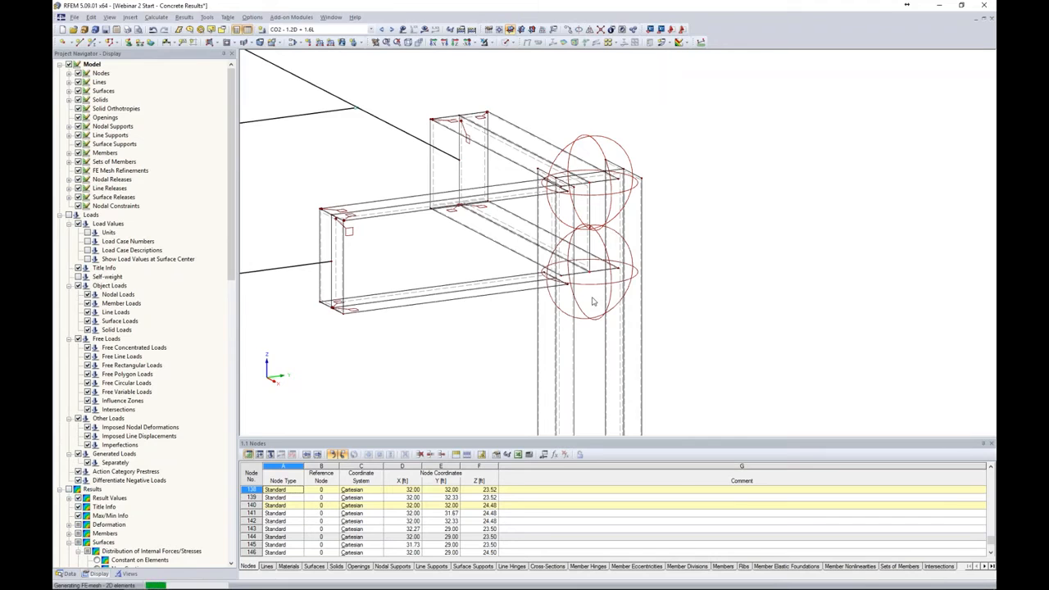
pyautogui.scroll(3, 591, 295)
pyautogui.scroll(4, 588, 281)
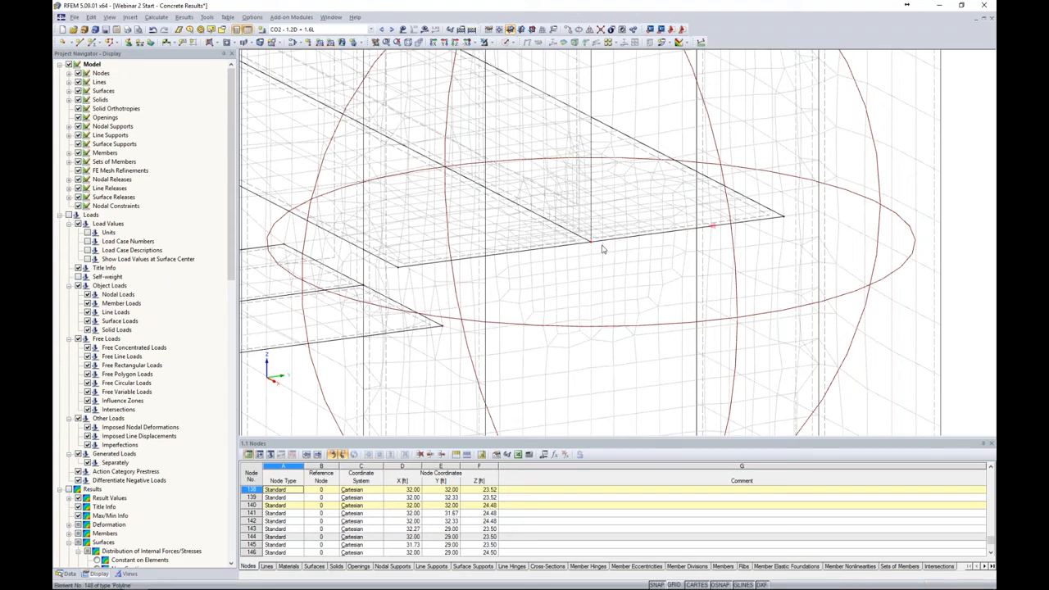
pyautogui.scroll(-2, 700, 287)
pyautogui.scroll(-5, 700, 287)
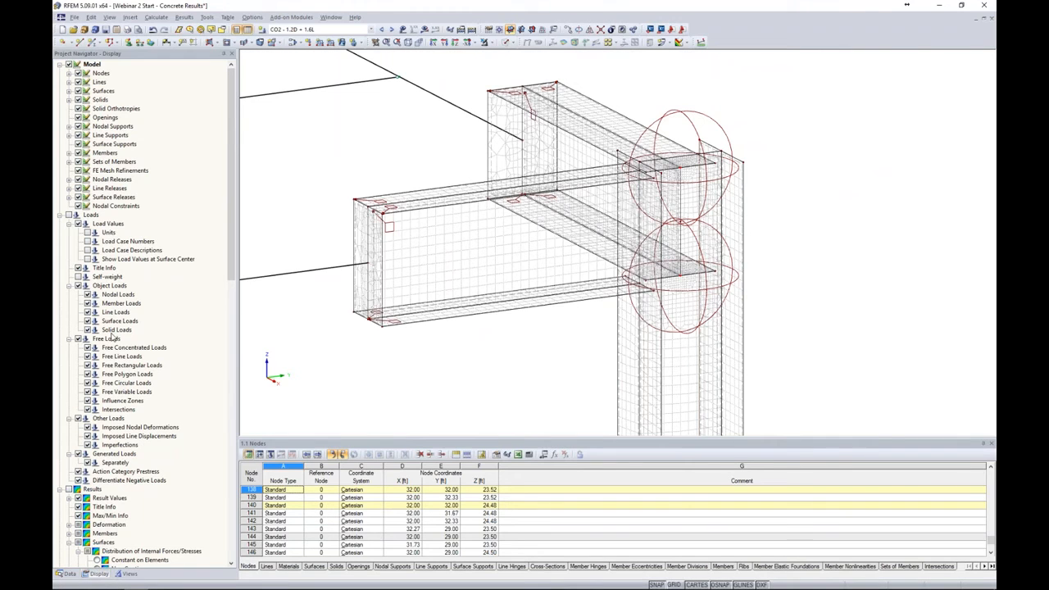
# Hide the FE mesh refinement symbols at the corner connection
pyautogui.click(78, 170)
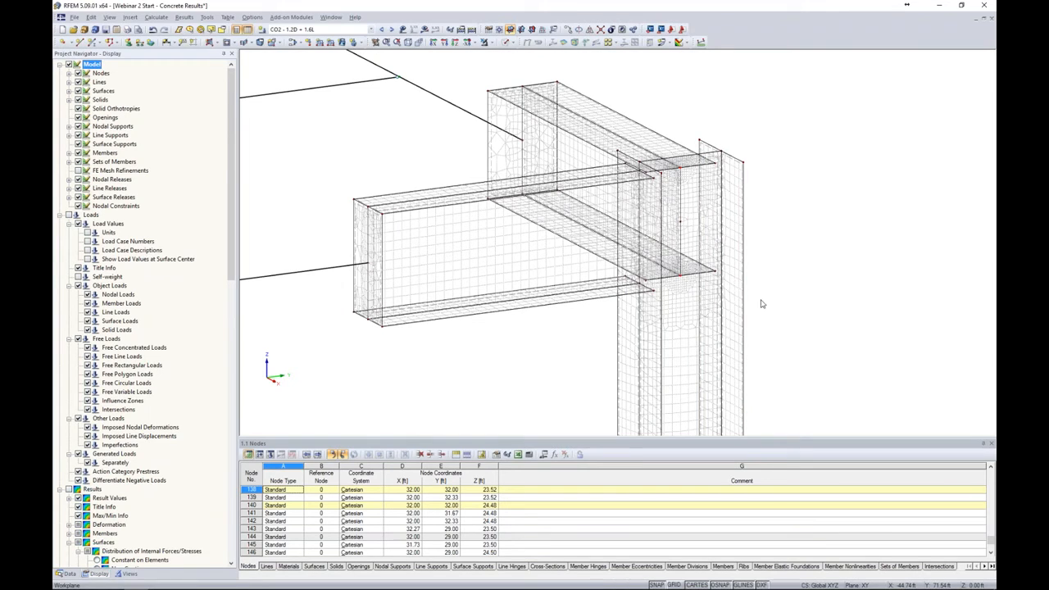
pyautogui.keyDown('ctrl'); pyautogui.moveTo(771, 295); pyautogui.dragTo(741, 243, button='middle'); pyautogui.keyUp('ctrl')
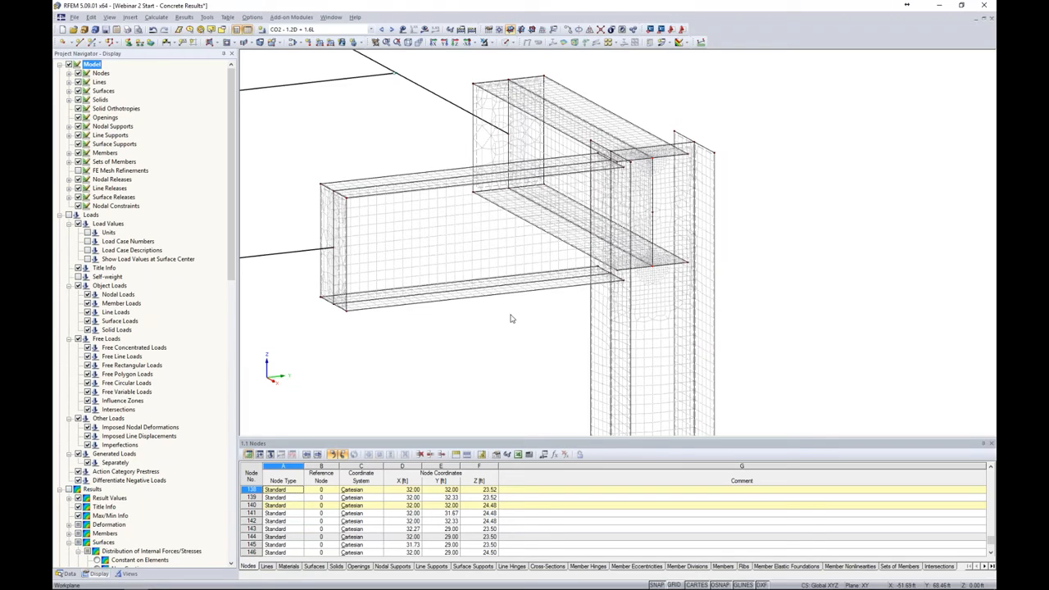
# Start a graphical line release and create a line release type with rotation about x released and a spring constant of 40 kipft/rad/ft
pyautogui.click(70, 573)
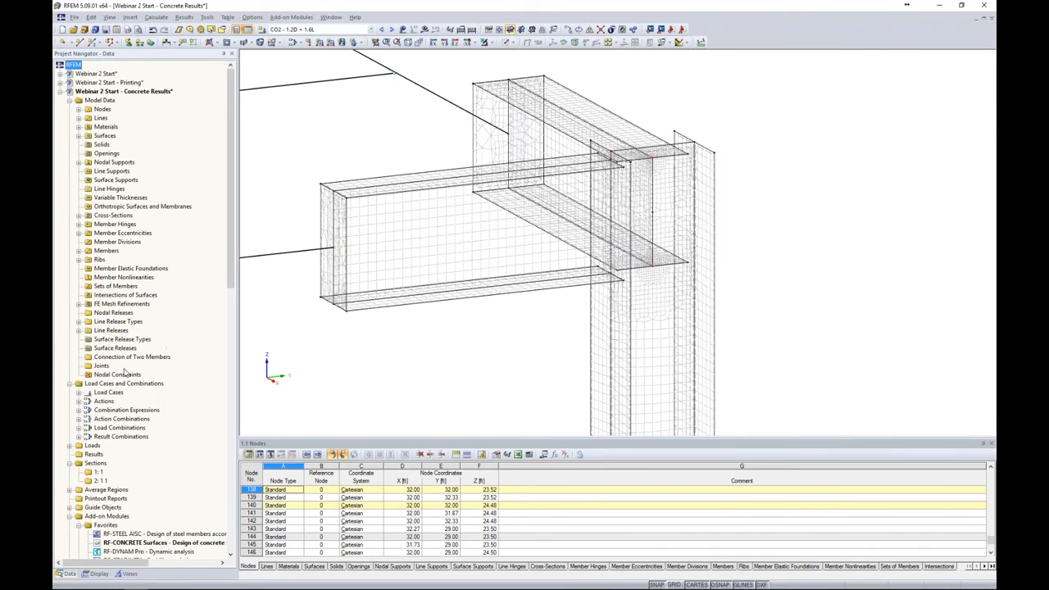
pyautogui.rightClick(115, 330)
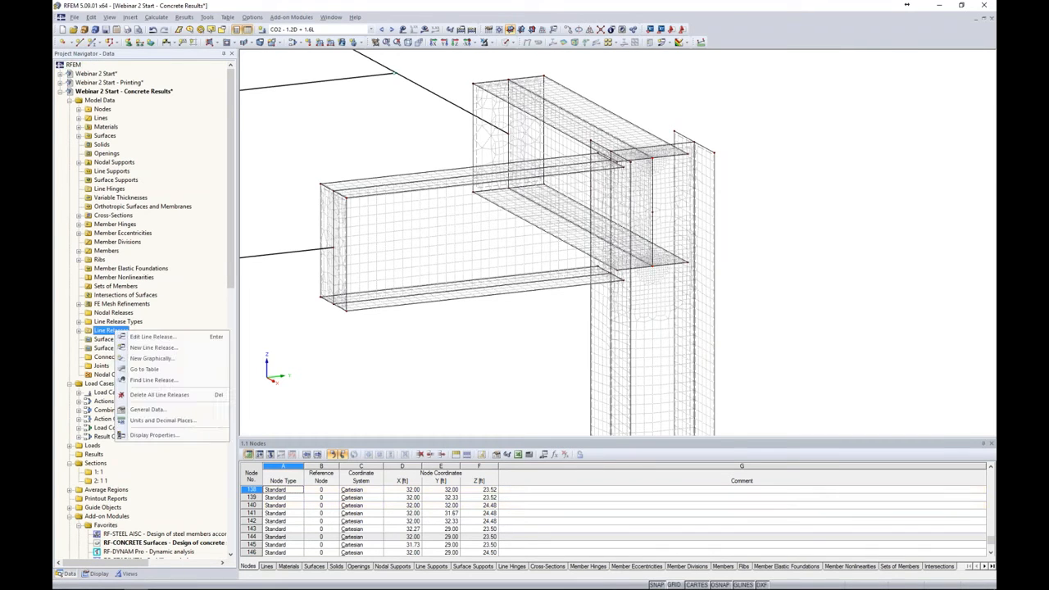
pyautogui.click(144, 359)
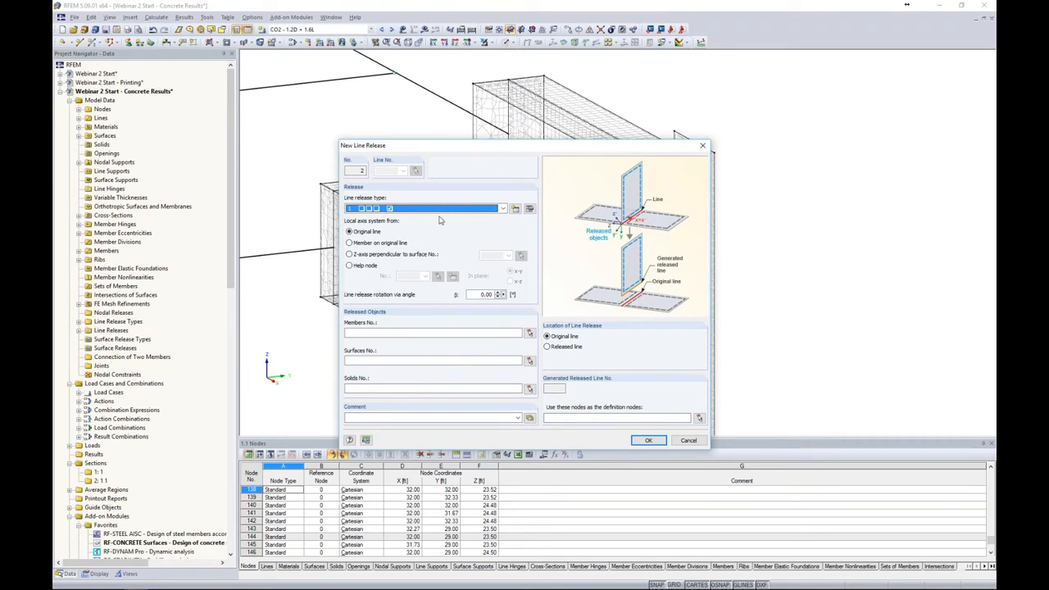
pyautogui.click(447, 209)
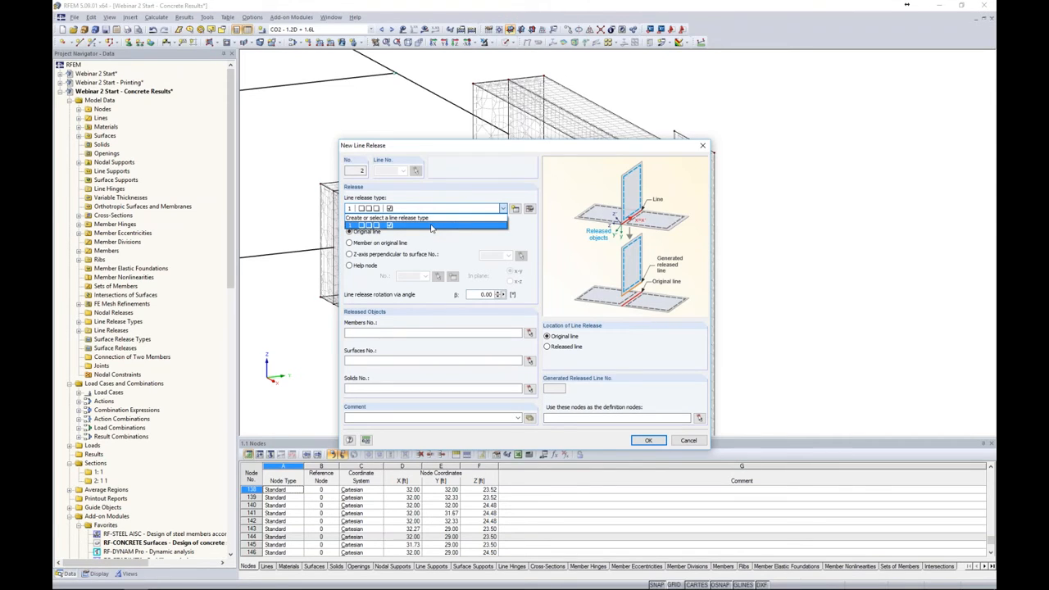
pyautogui.click(436, 240)
pyautogui.click(514, 208)
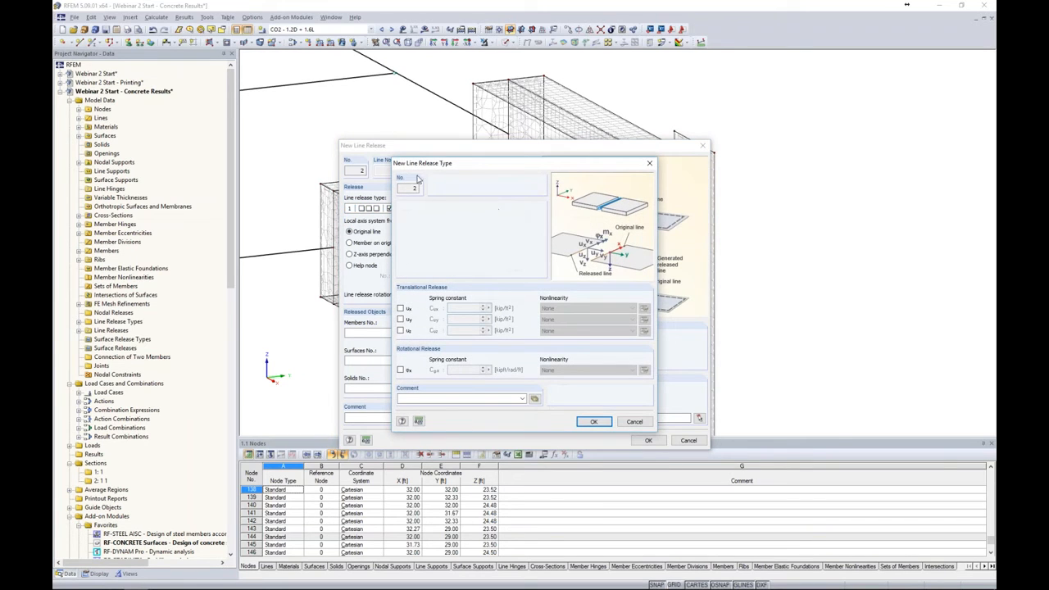
pyautogui.click(401, 370)
pyautogui.moveTo(456, 371); pyautogui.dragTo(500, 370)
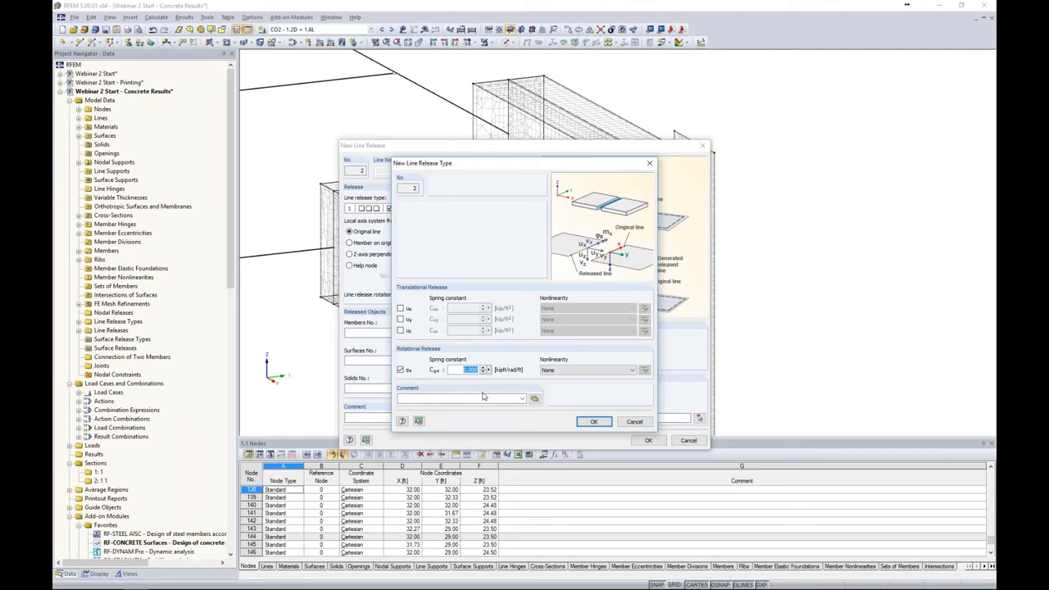
pyautogui.write('40')
pyautogui.click(587, 422)
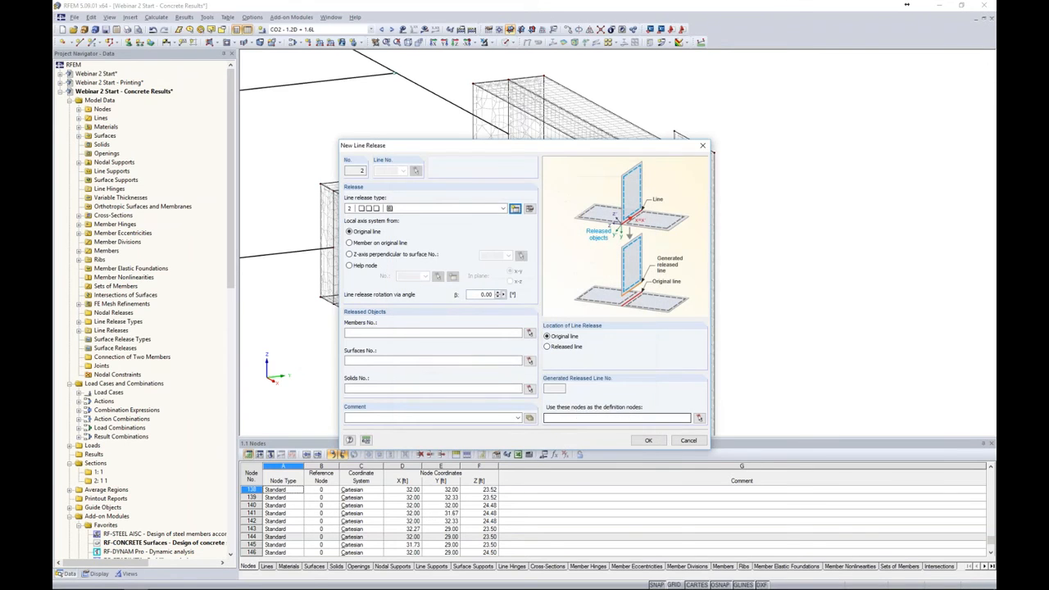
# Assign the column web, surface 7, as the released surface and accept the line release settings
pyautogui.click(529, 360)
pyautogui.scroll(5, 653, 194)
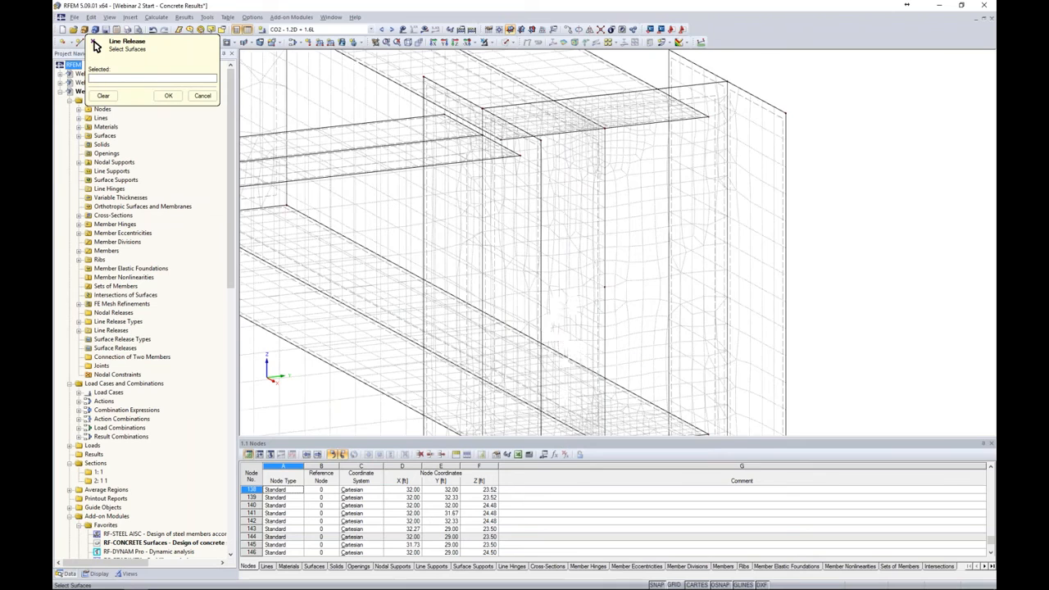
pyautogui.click(700, 98)
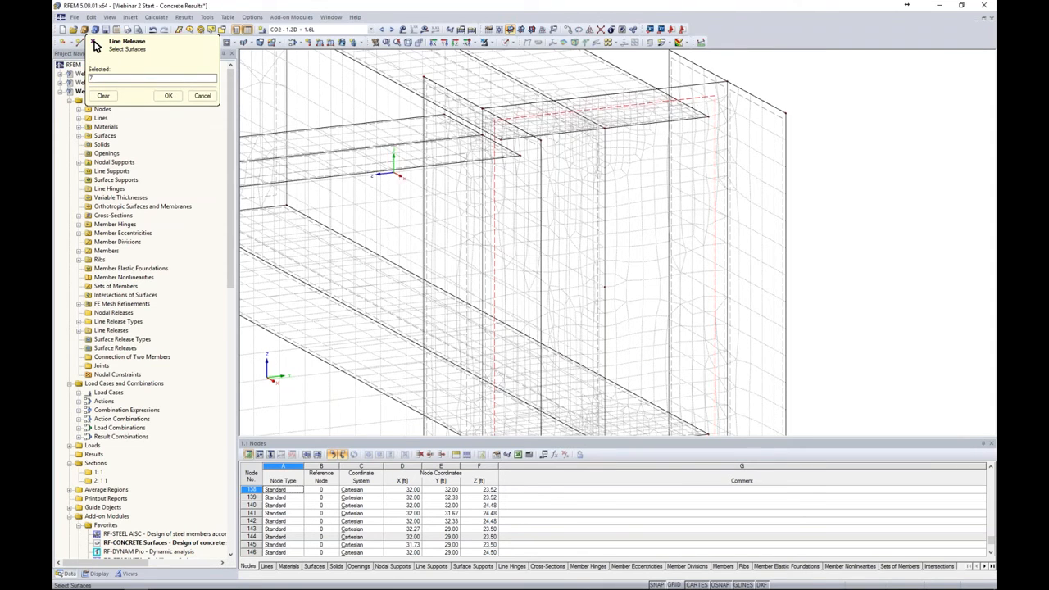
pyautogui.click(168, 95)
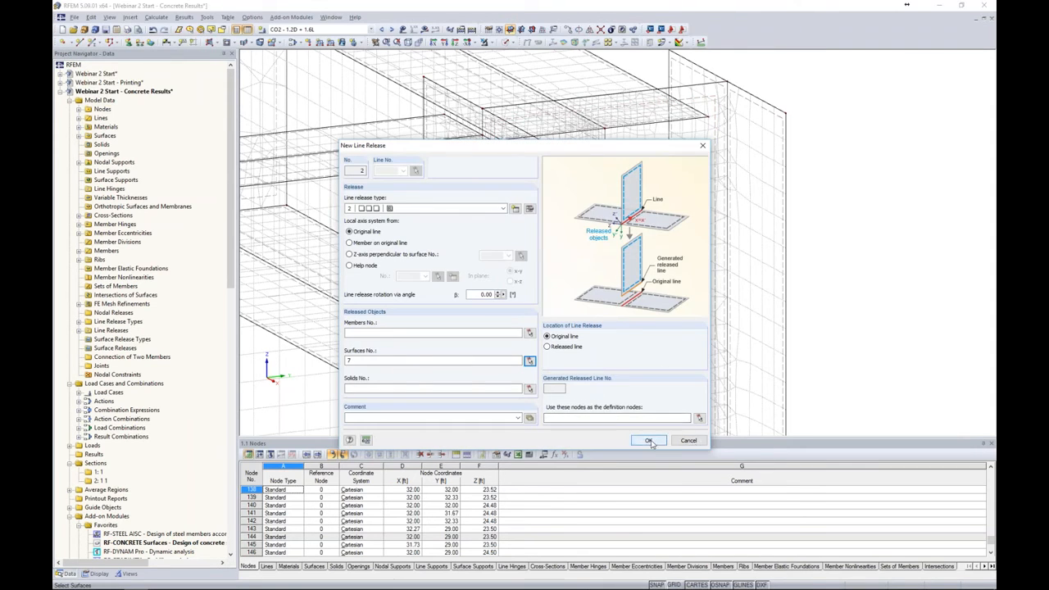
pyautogui.click(649, 440)
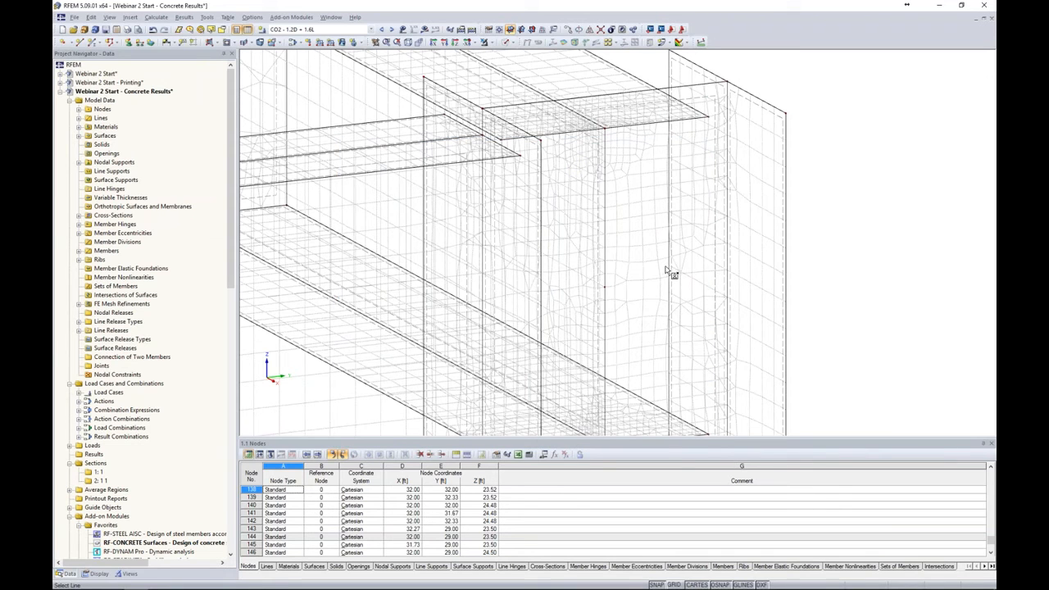
# Place the line release on the end lines of the X-direction beam's upper and lower flanges at the column web
pyautogui.click(574, 131)
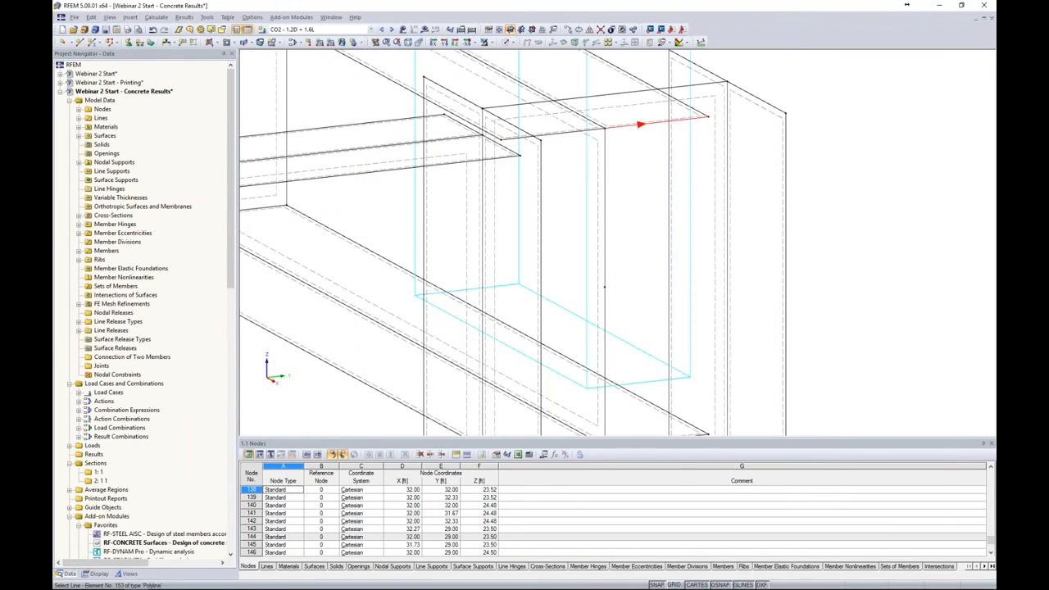
pyautogui.scroll(-3, 623, 218)
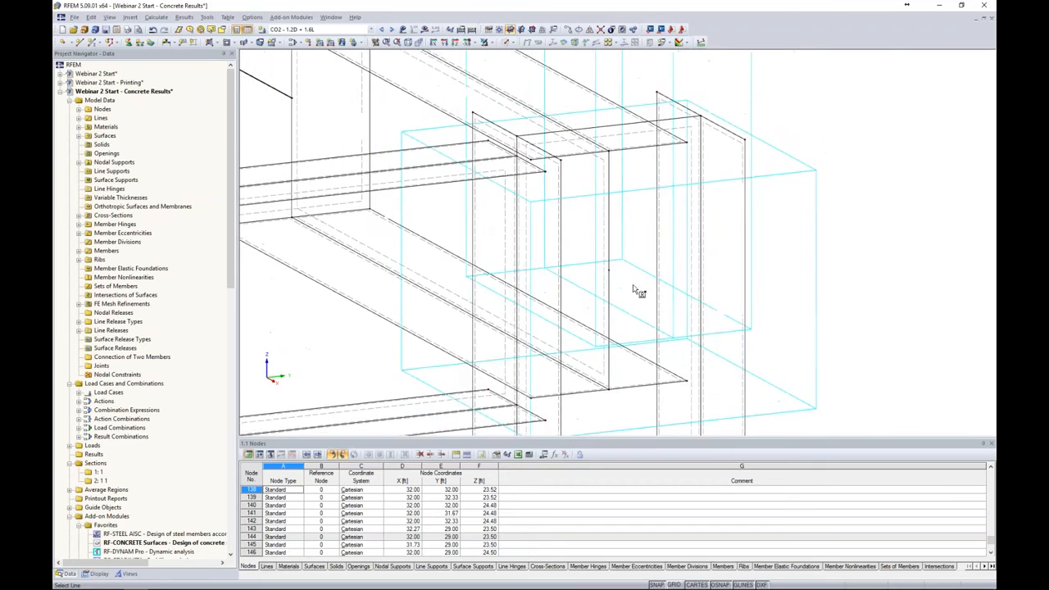
pyautogui.moveTo(633, 286); pyautogui.dragTo(649, 214, button='middle')
pyautogui.click(608, 313)
pyautogui.click(661, 312)
pyautogui.scroll(-2, 743, 289)
pyautogui.scroll(-3, 743, 289)
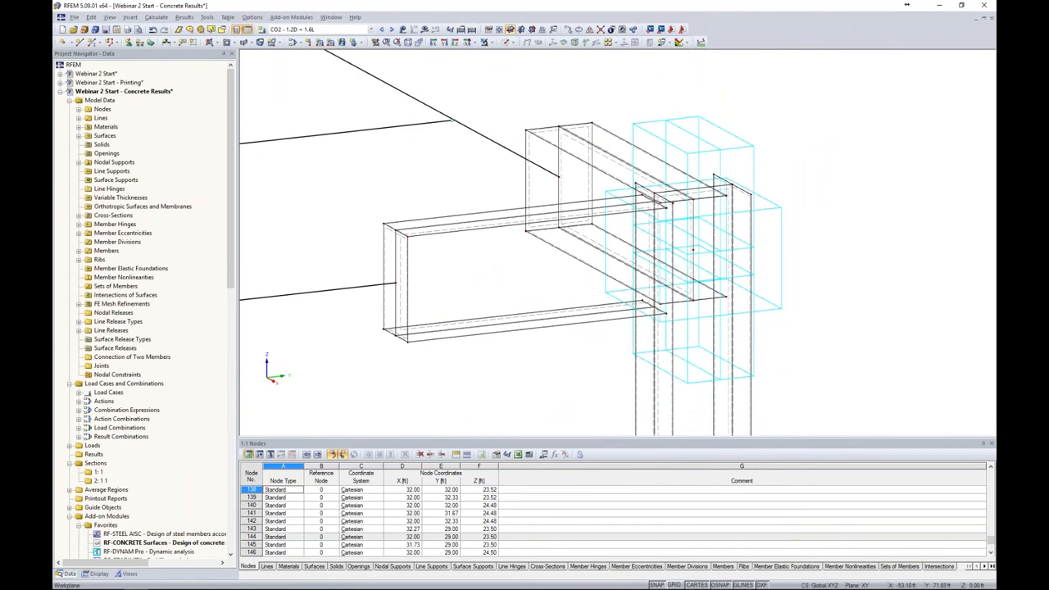
# Hide the line release symbols at the corner connection
pyautogui.keyDown('ctrl'); pyautogui.moveTo(810, 284); pyautogui.dragTo(870, 281, button='middle'); pyautogui.keyUp('ctrl')
pyautogui.keyDown('ctrl'); pyautogui.moveTo(770, 175); pyautogui.dragTo(606, 113, button='middle'); pyautogui.keyUp('ctrl')
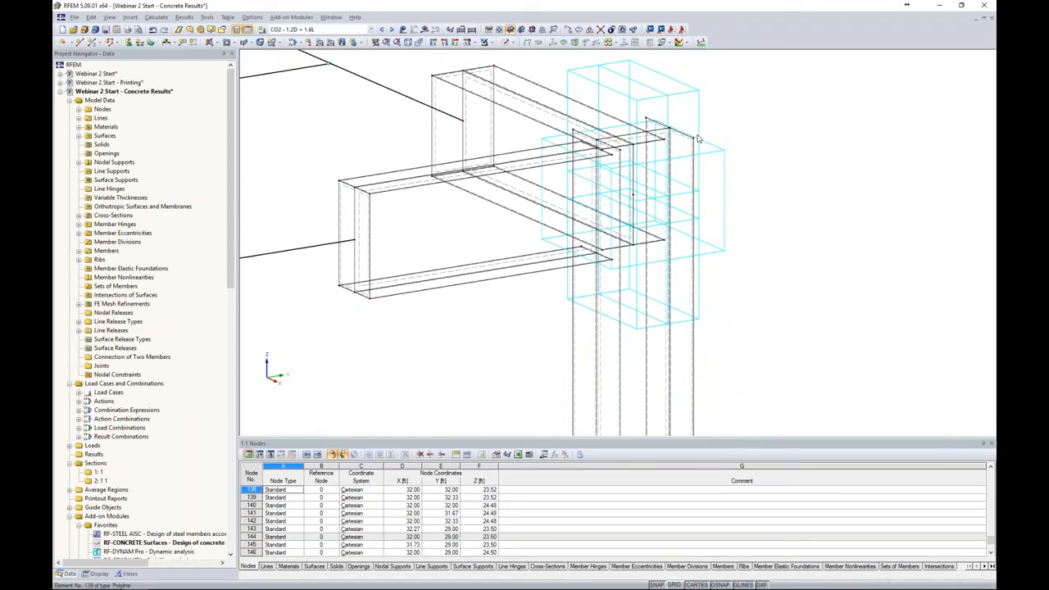
pyautogui.click(99, 573)
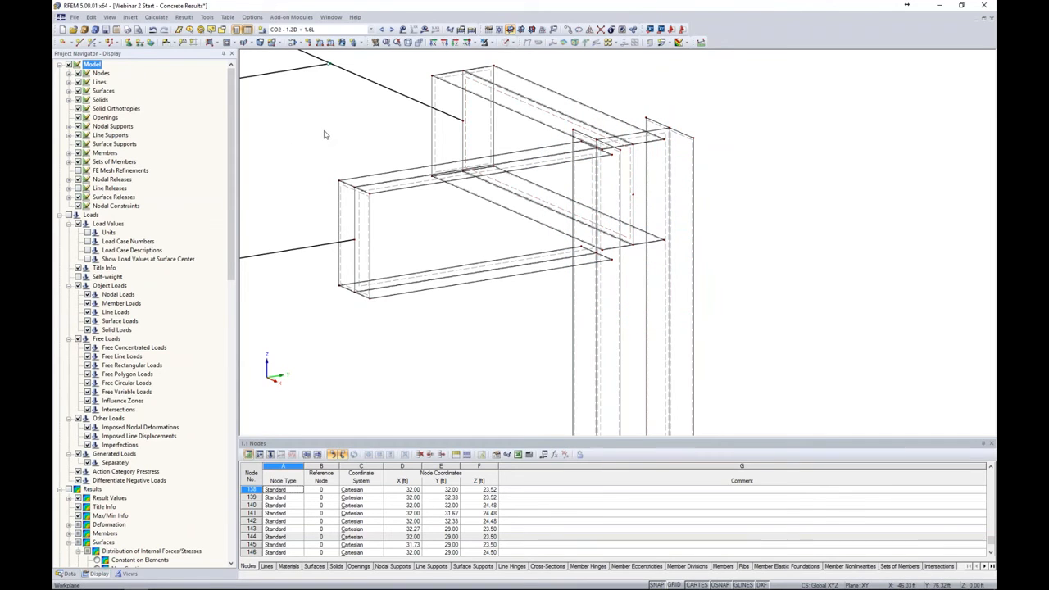
# Activate load case LC1 - Dead and display its loads on the structure
pyautogui.scroll(-2, 325, 139)
pyautogui.moveTo(324, 142); pyautogui.dragTo(604, 182, button='middle')
pyautogui.scroll(-4, 522, 168)
pyautogui.scroll(-1, 604, 182)
pyautogui.scroll(-1, 606, 182)
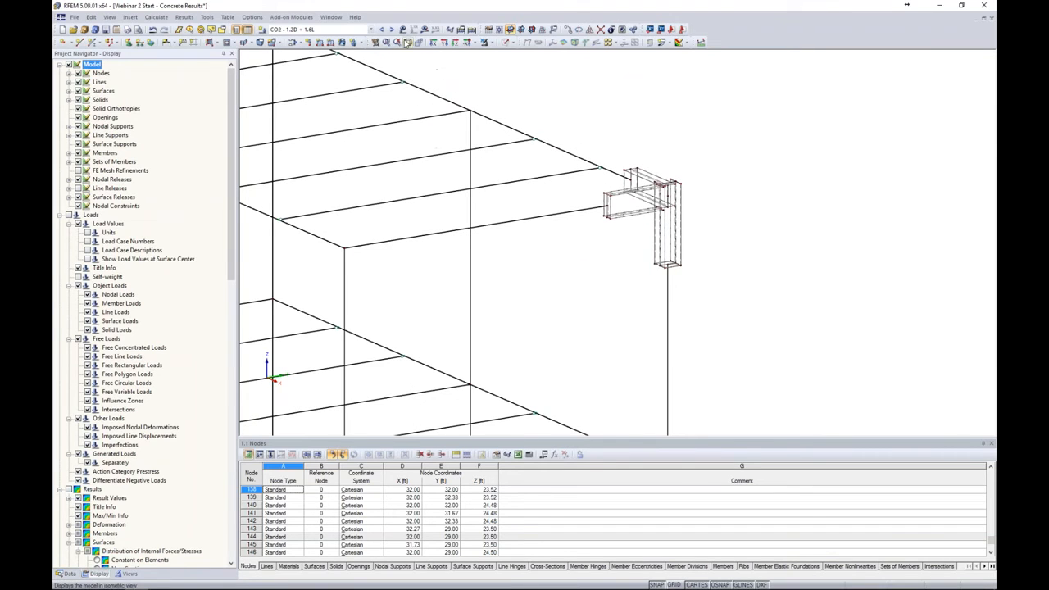
pyautogui.click(371, 29)
pyautogui.click(363, 40)
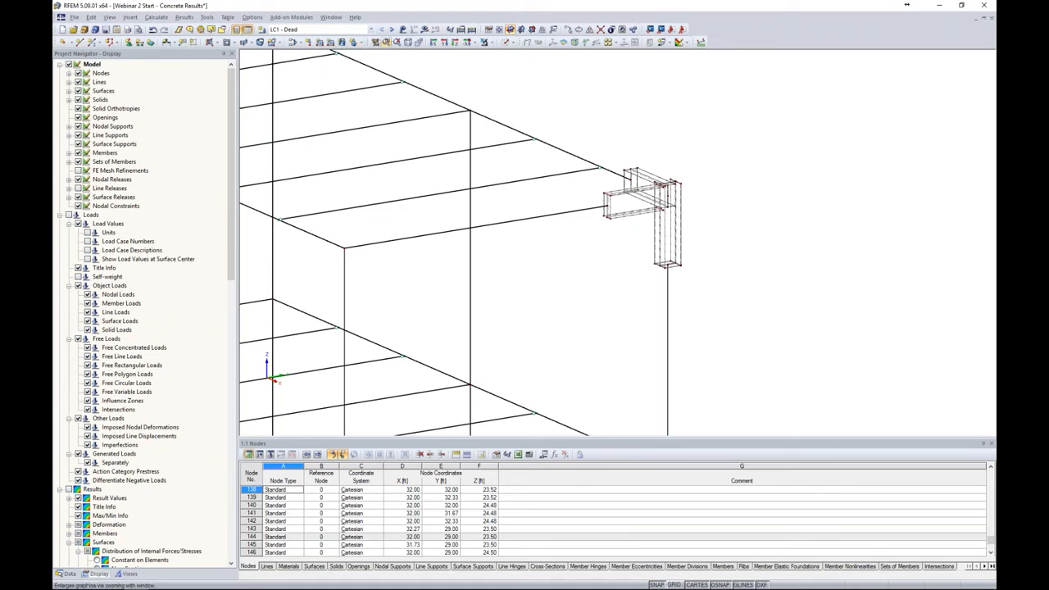
pyautogui.scroll(-3, 680, 161)
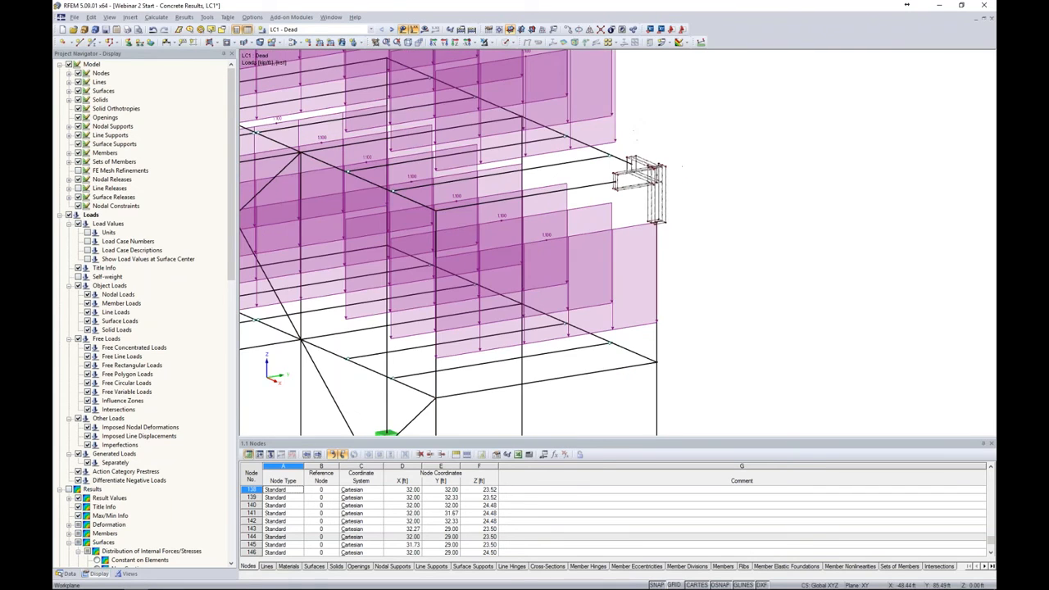
# Define a new uniform line load of -1.1 kip/ft in the global ZL direction for LC1 - Dead
pyautogui.moveTo(617, 76)
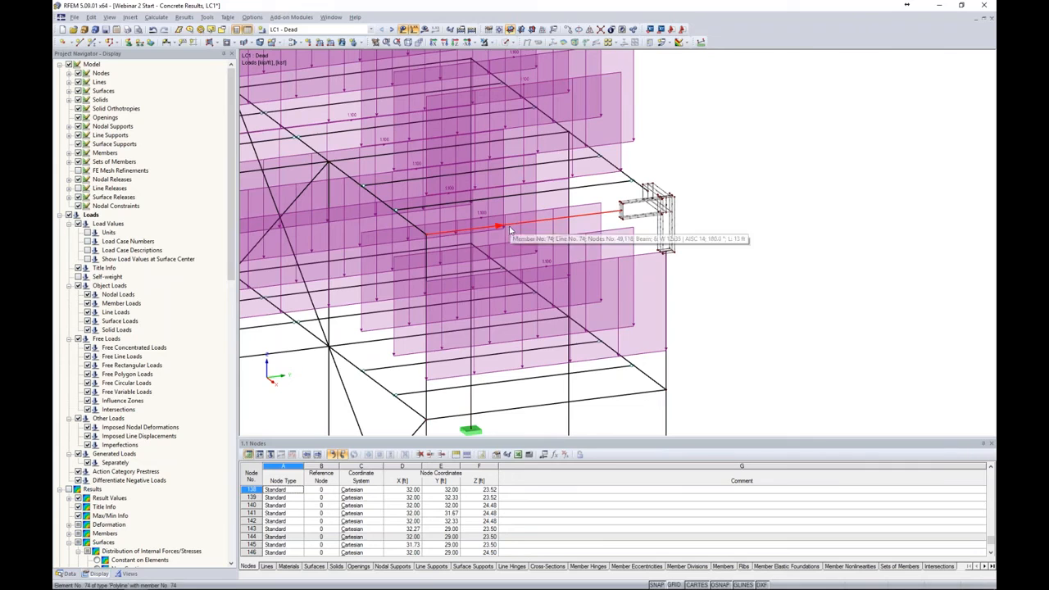
pyautogui.scroll(-4, 646, 235)
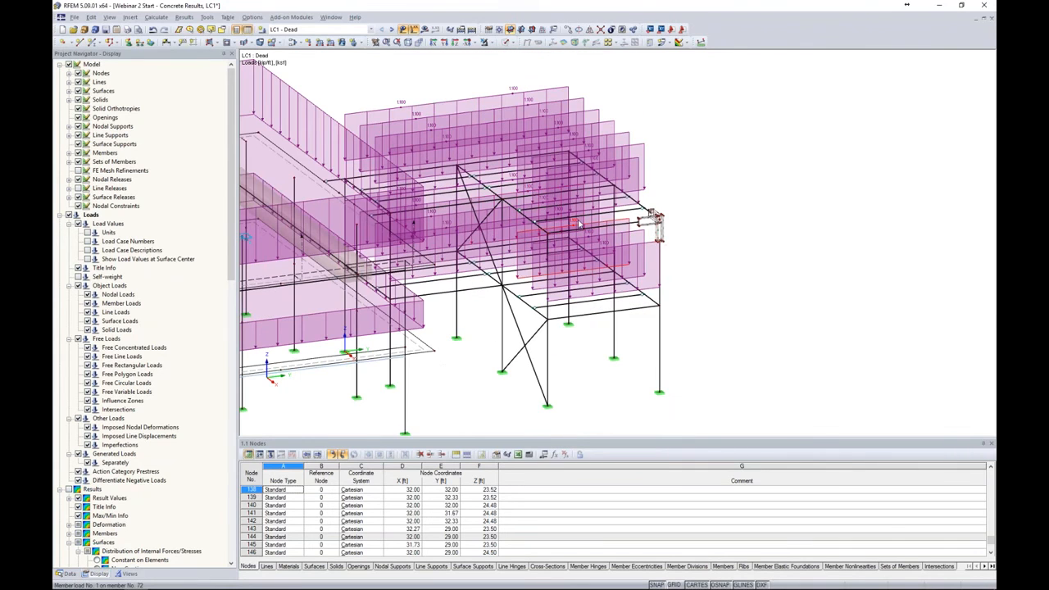
pyautogui.scroll(4, 621, 219)
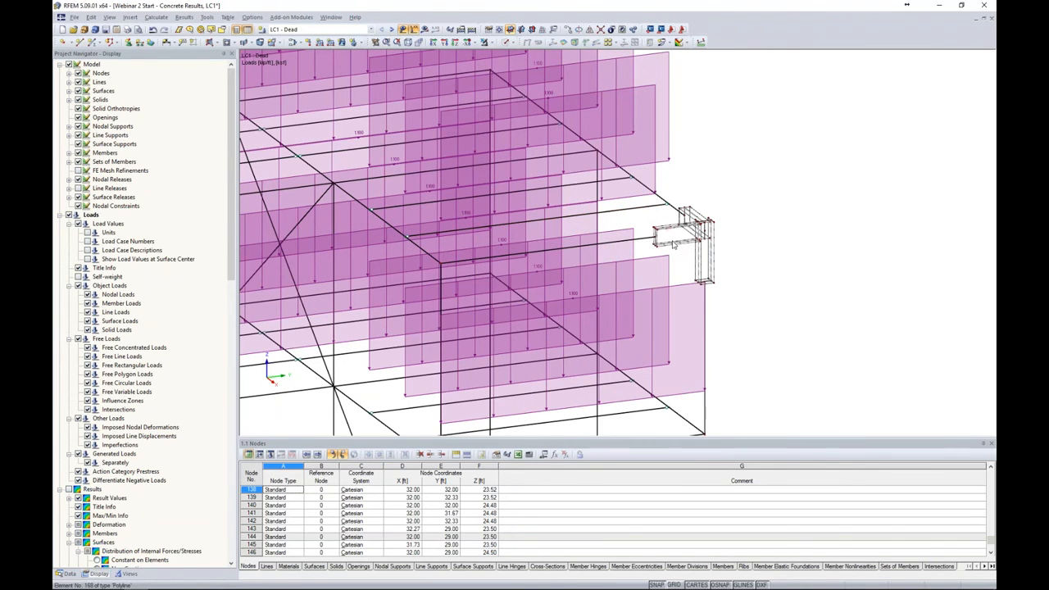
pyautogui.scroll(2, 672, 241)
pyautogui.scroll(-2, 670, 237)
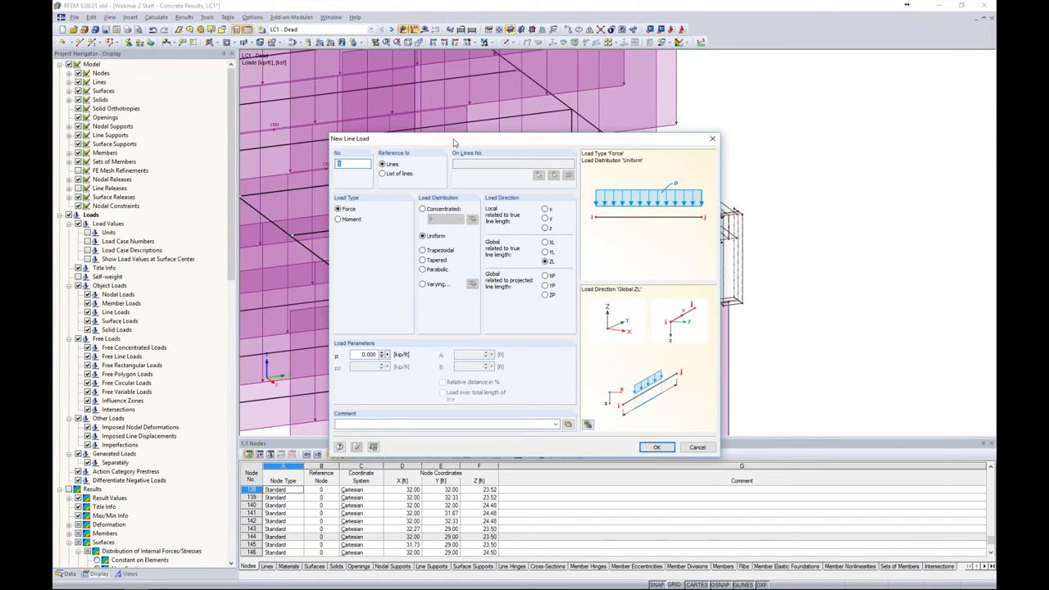
pyautogui.moveTo(453, 142); pyautogui.dragTo(374, 118)
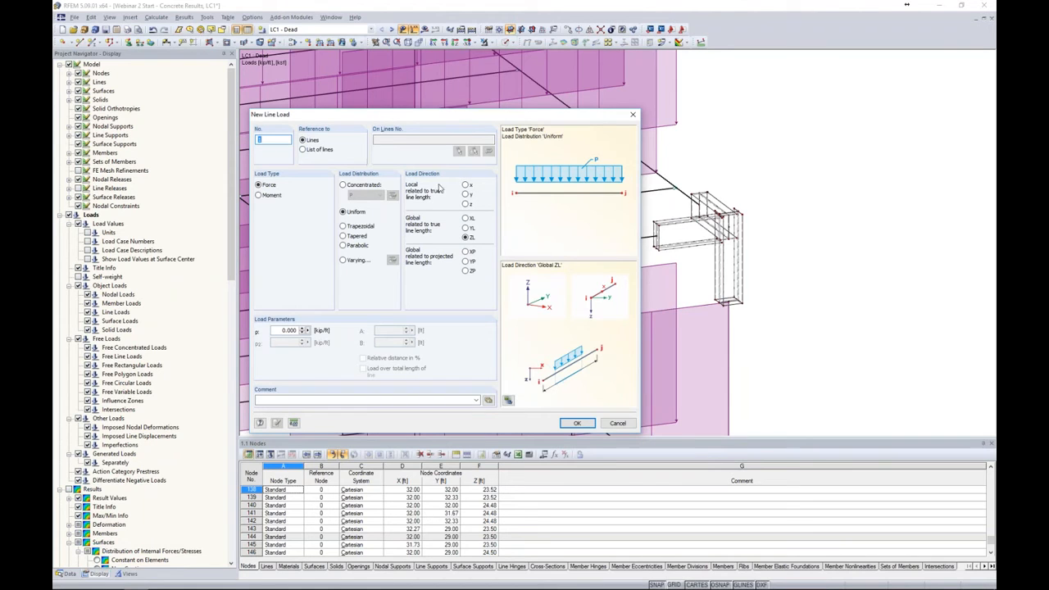
pyautogui.moveTo(279, 330); pyautogui.dragTo(369, 339)
pyautogui.press('BackSpace')
pyautogui.click(575, 421)
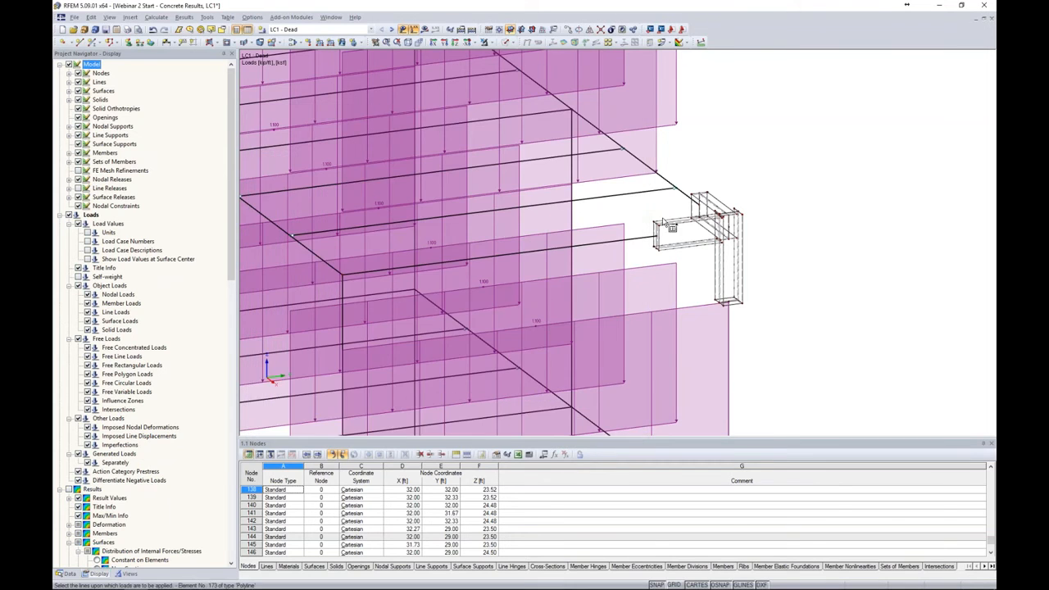
# Apply the dead line load to the line along the top of the web of the Y-direction beam's surface segment
pyautogui.scroll(1, 661, 218)
pyautogui.scroll(5, 664, 222)
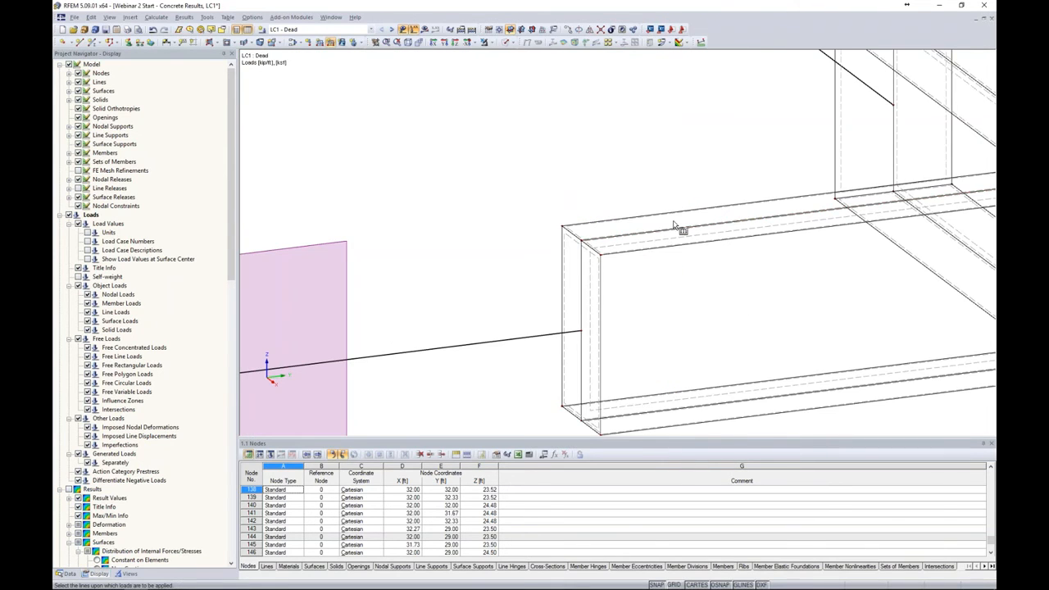
pyautogui.scroll(-4, 676, 226)
pyautogui.scroll(-5, 680, 228)
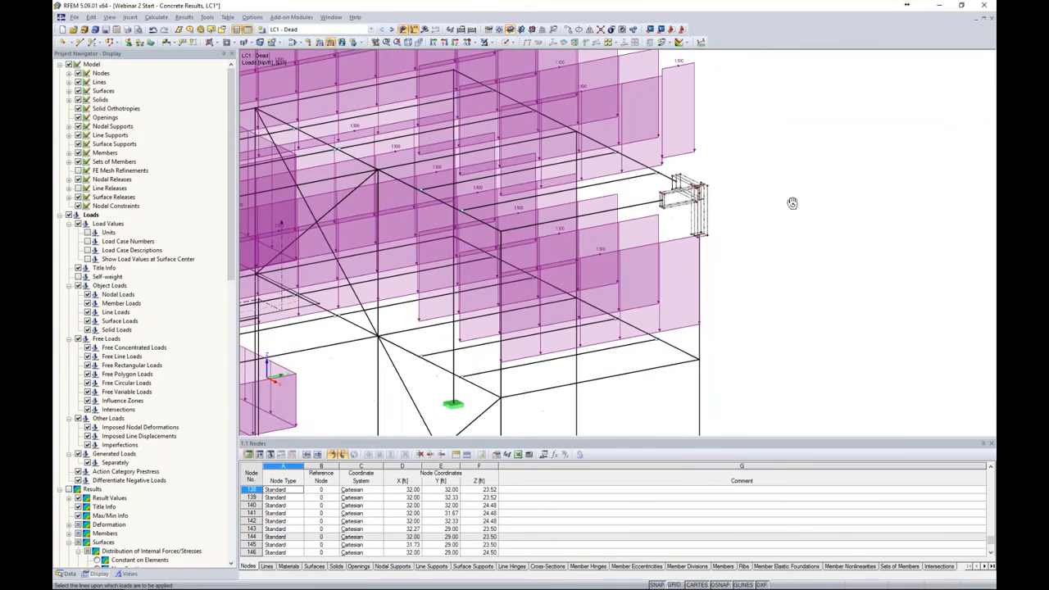
pyautogui.moveTo(699, 213); pyautogui.dragTo(741, 297, button='middle')
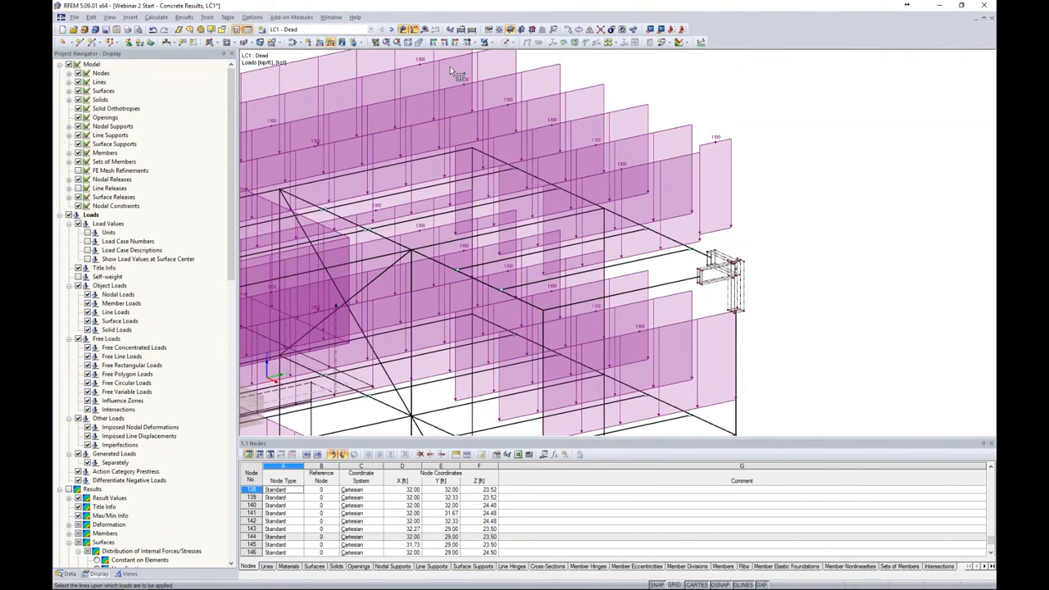
# Activate load case LC2 - Live and define a new uniform line load of -0.3 kip/ft in the global ZL direction
pyautogui.click(391, 29)
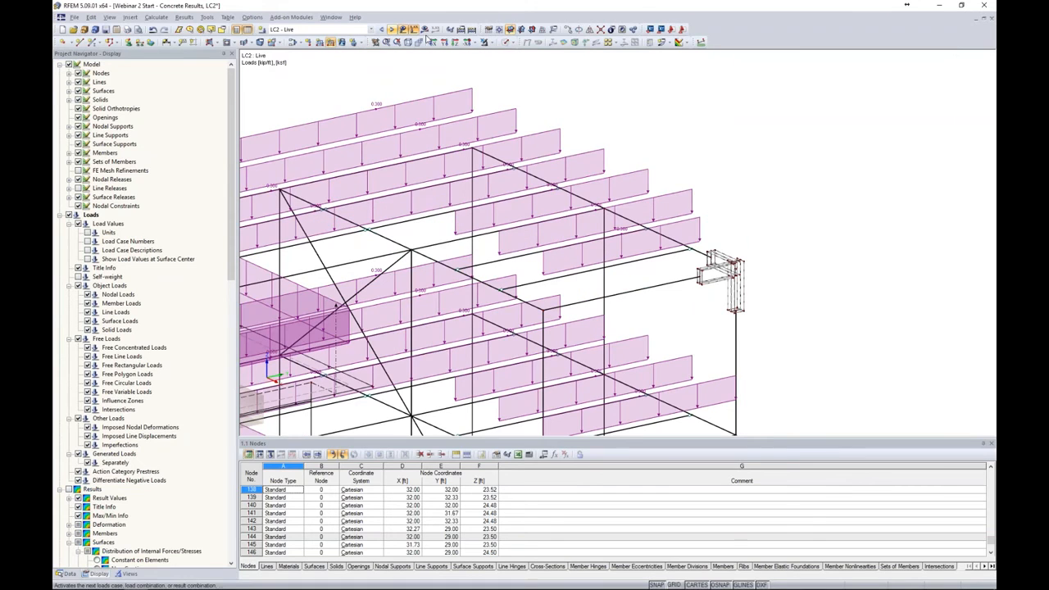
pyautogui.click(330, 42)
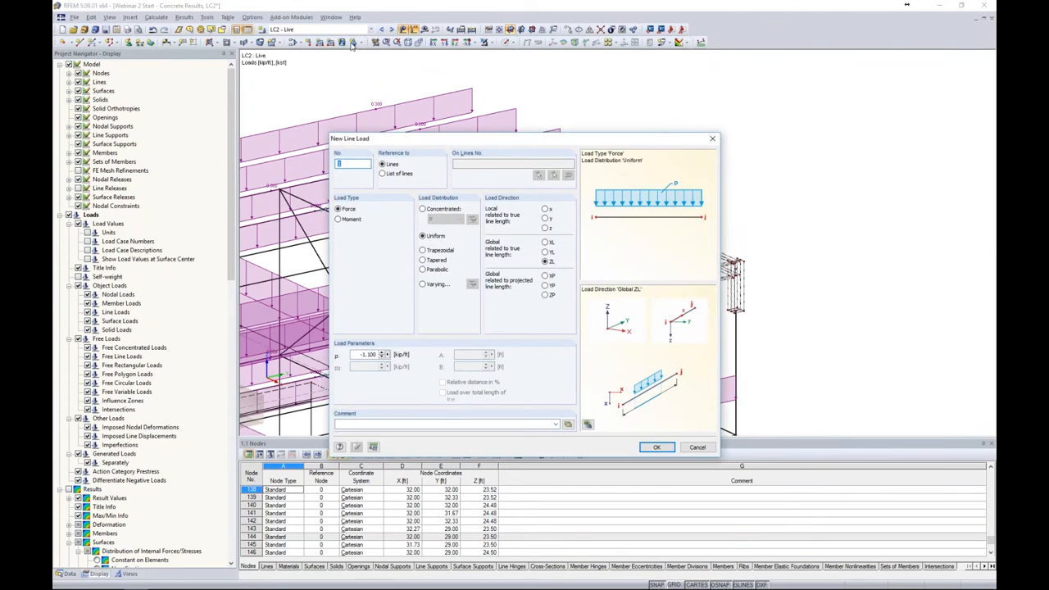
pyautogui.click(357, 354)
pyautogui.write('-0')
pyautogui.click(657, 446)
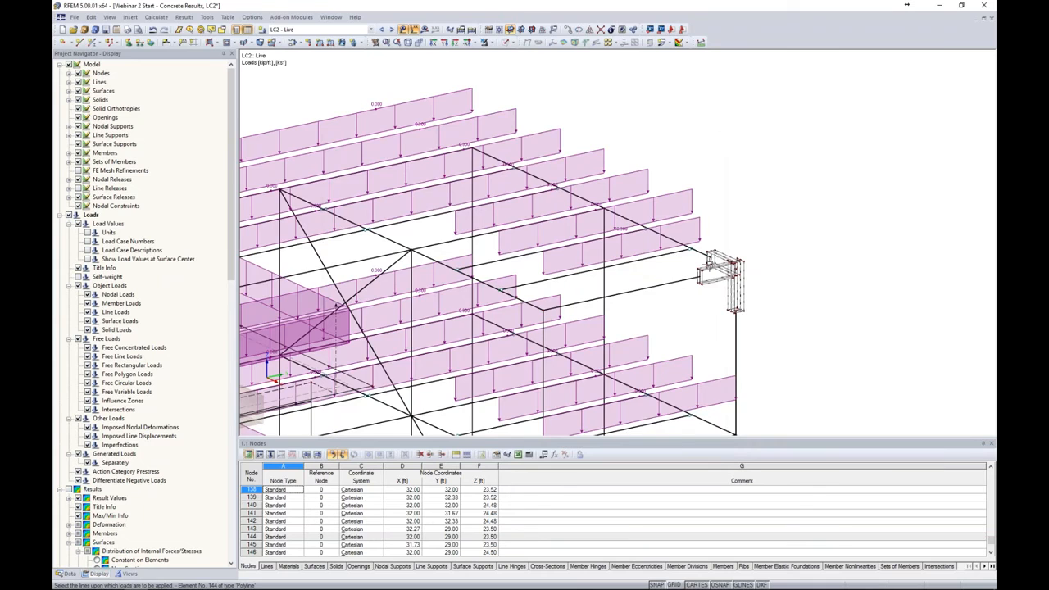
# Apply the live line load to the line along the top of the web of the Y-direction beam's surface segment
pyautogui.scroll(2, 712, 269)
pyautogui.scroll(3, 711, 269)
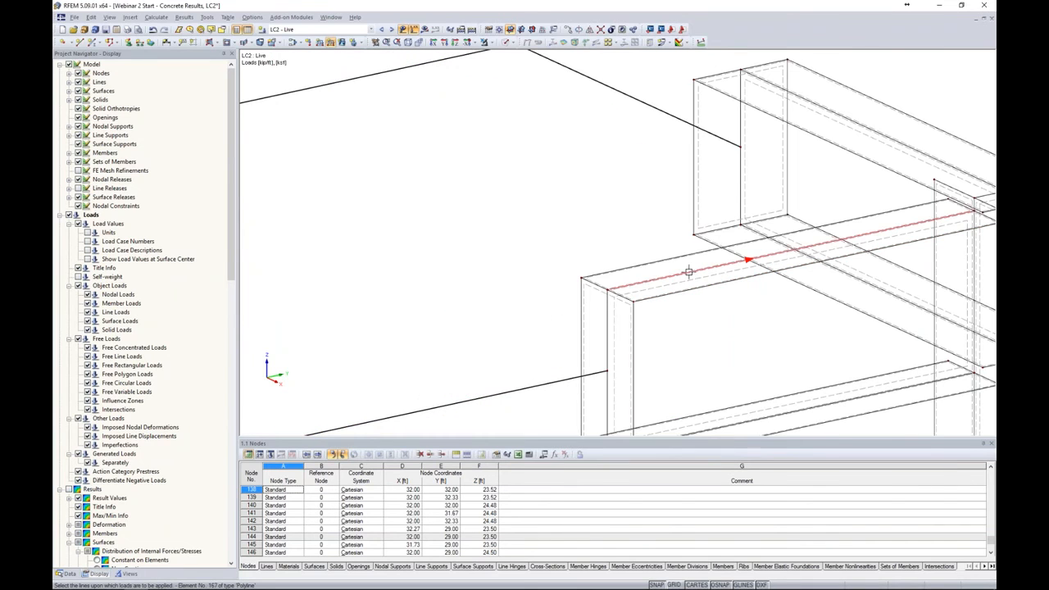
pyautogui.scroll(-5, 680, 276)
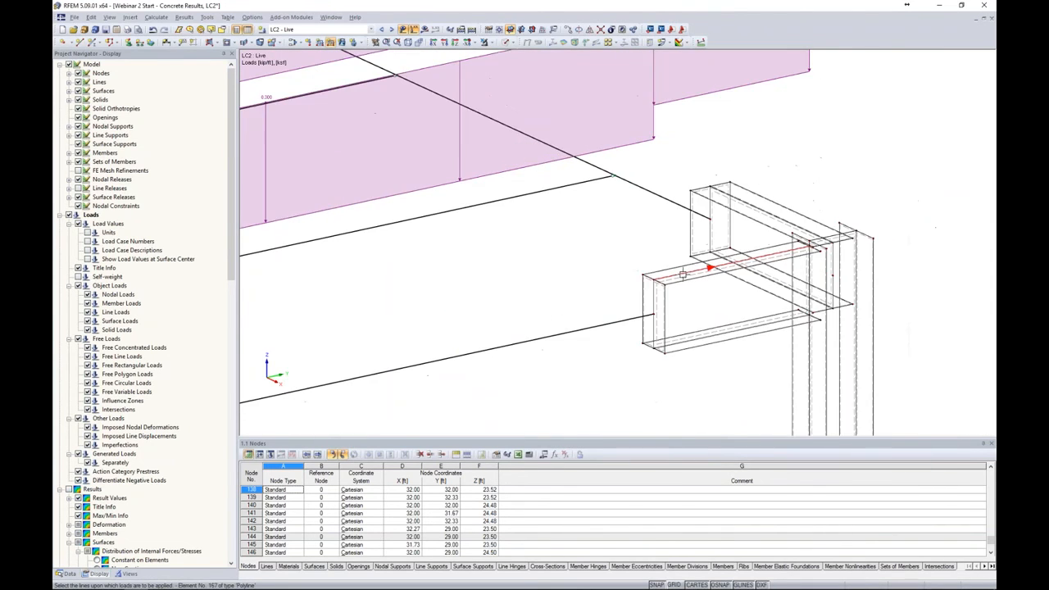
pyautogui.scroll(-2, 680, 276)
pyautogui.scroll(-2, 788, 237)
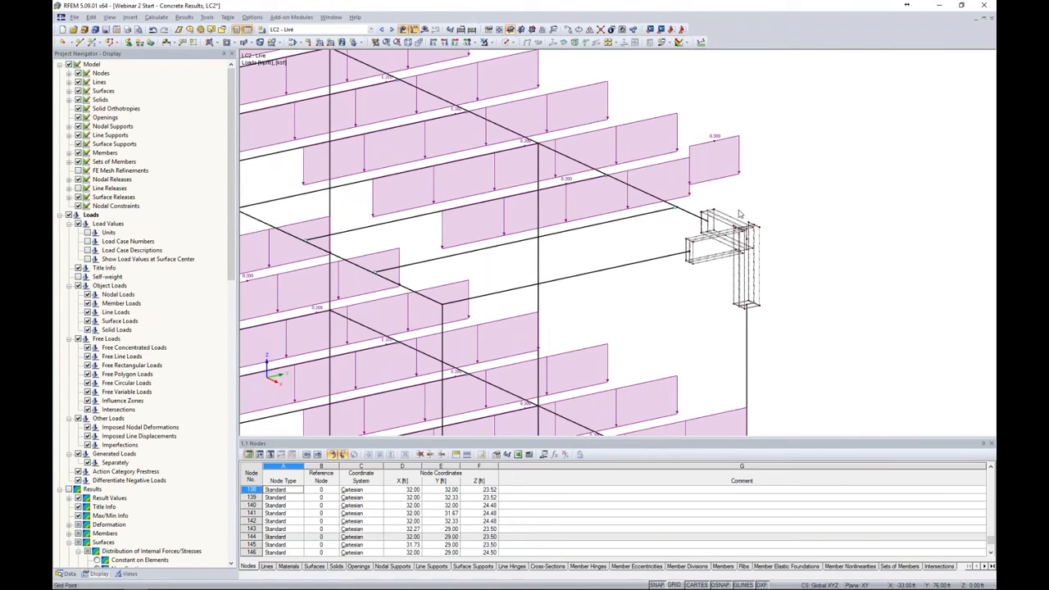
# Activate load combination CO2 - 1.2D + 1.6L and calculate its results
pyautogui.click(286, 30)
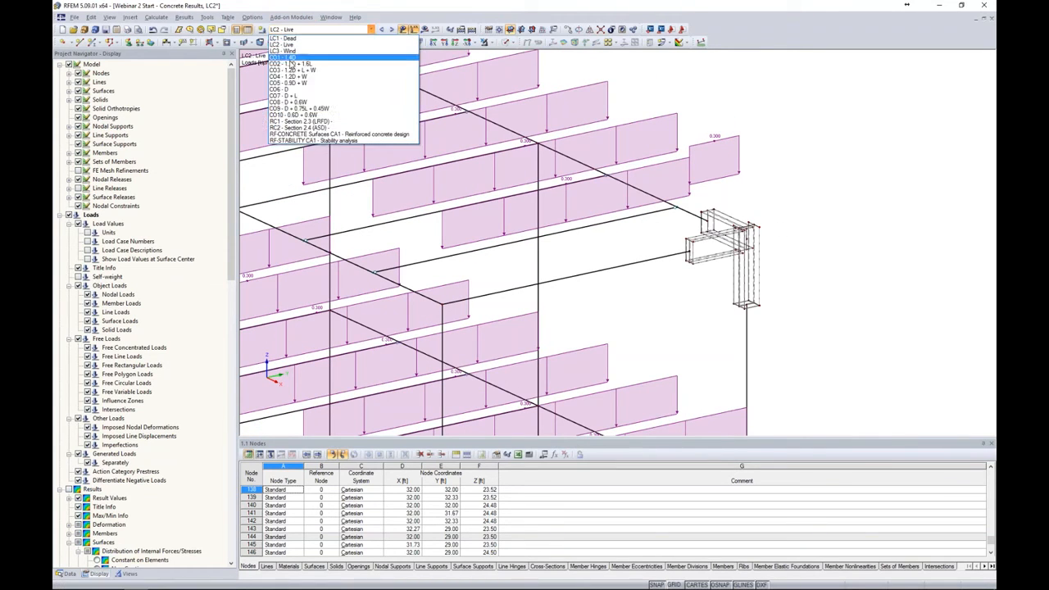
pyautogui.click(290, 65)
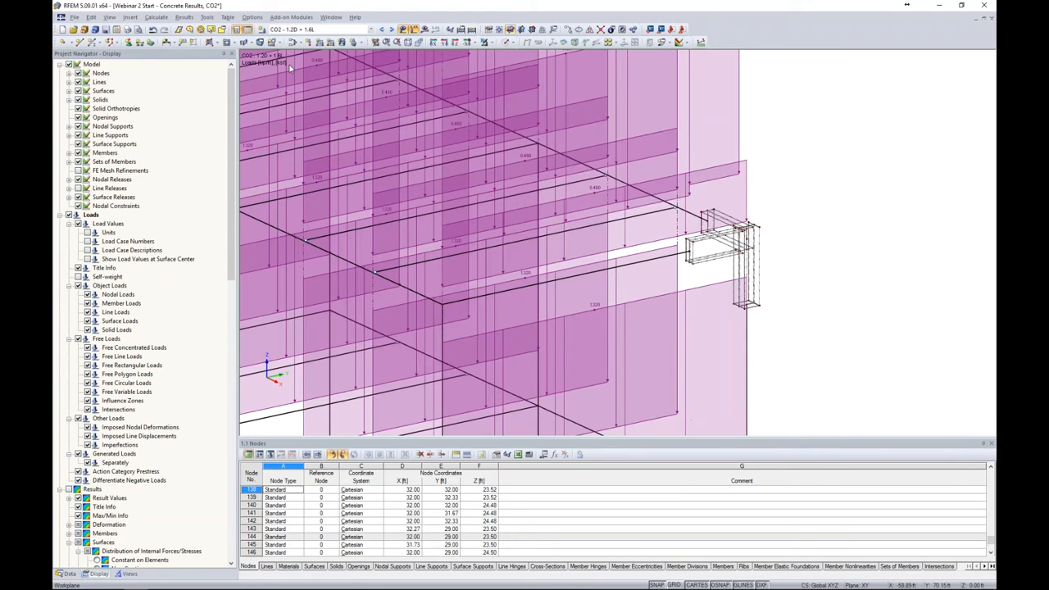
pyautogui.click(424, 30)
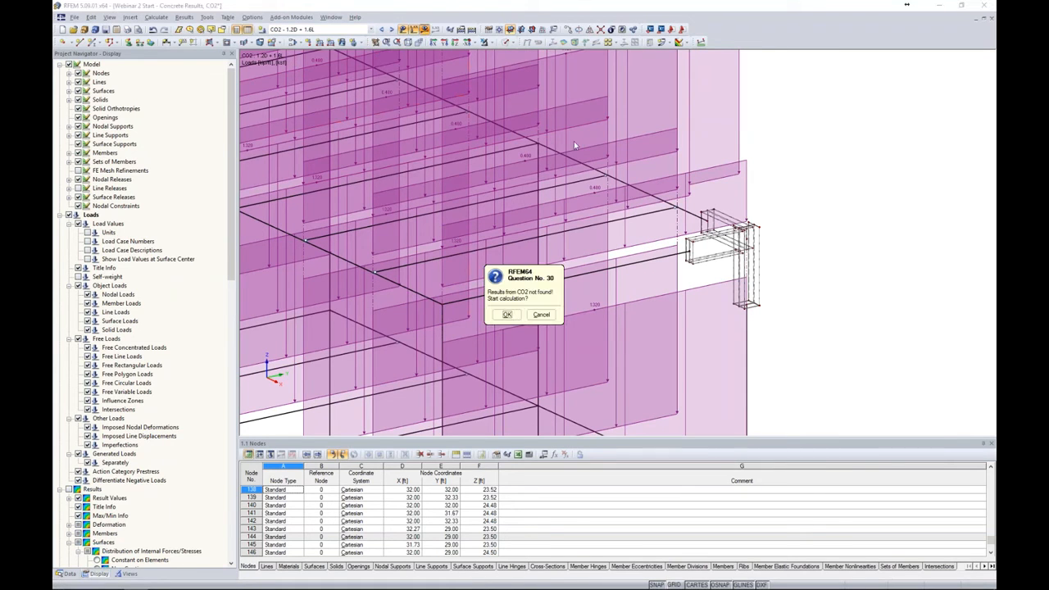
pyautogui.click(502, 321)
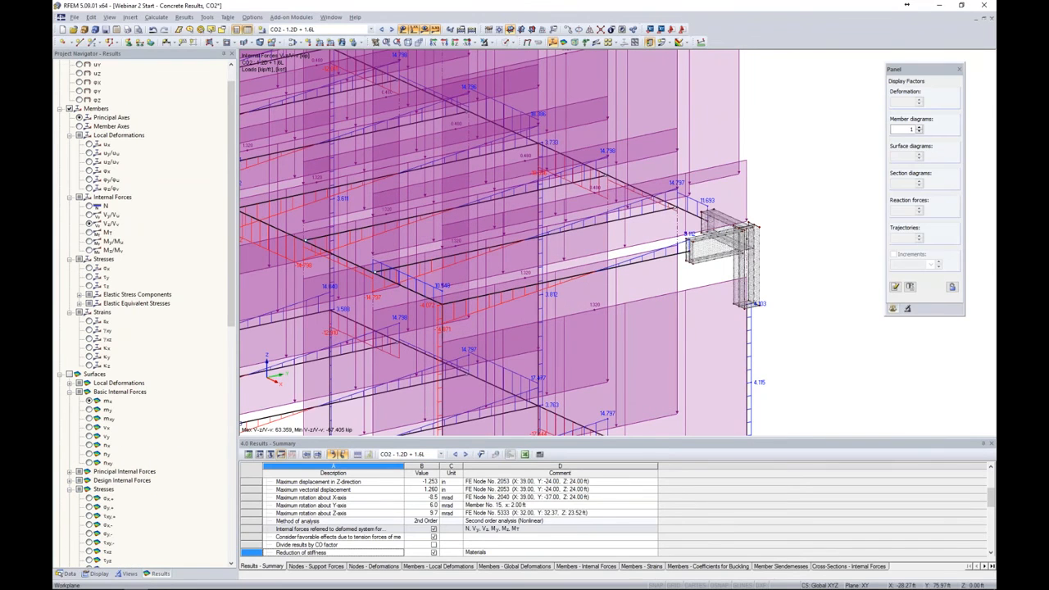
# Hide the loads and isolate the corner connection's surfaces with a visibility by selected objects
pyautogui.click(402, 30)
pyautogui.moveTo(686, 162); pyautogui.dragTo(722, 212)
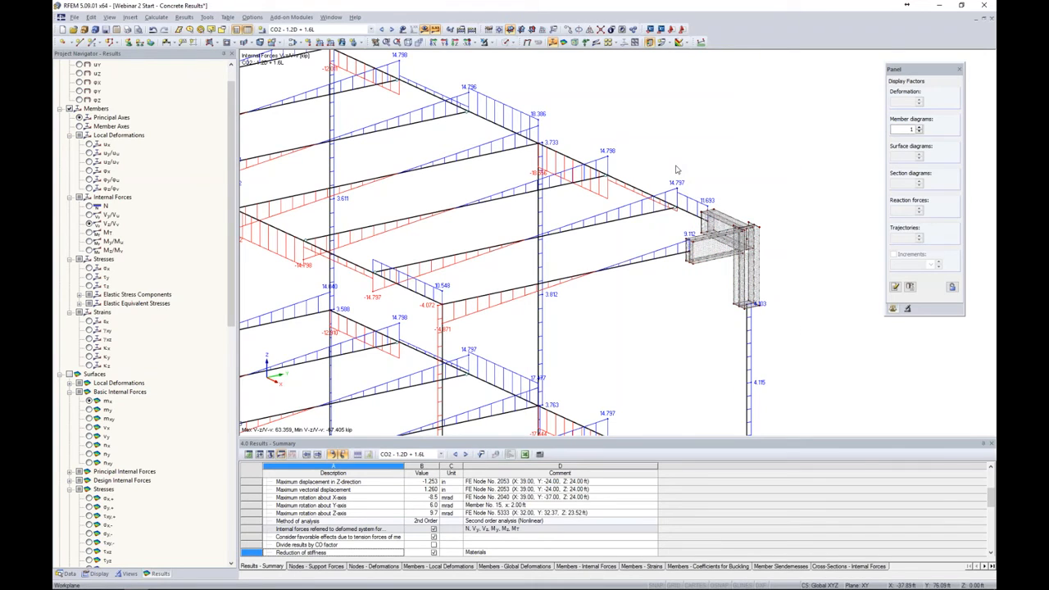
pyautogui.moveTo(670, 162); pyautogui.dragTo(799, 339)
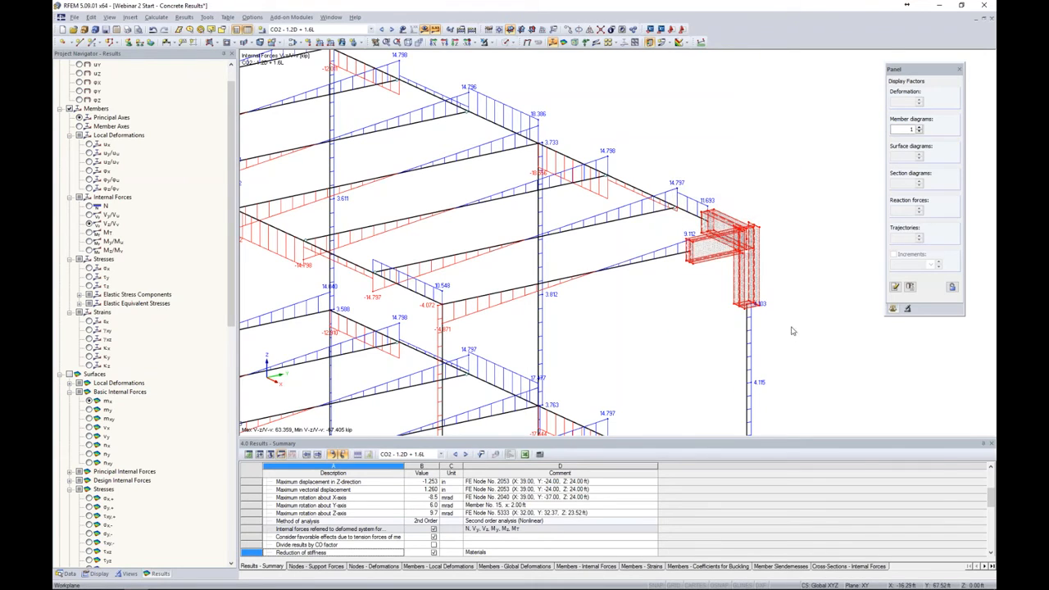
pyautogui.click(493, 47)
pyautogui.click(499, 58)
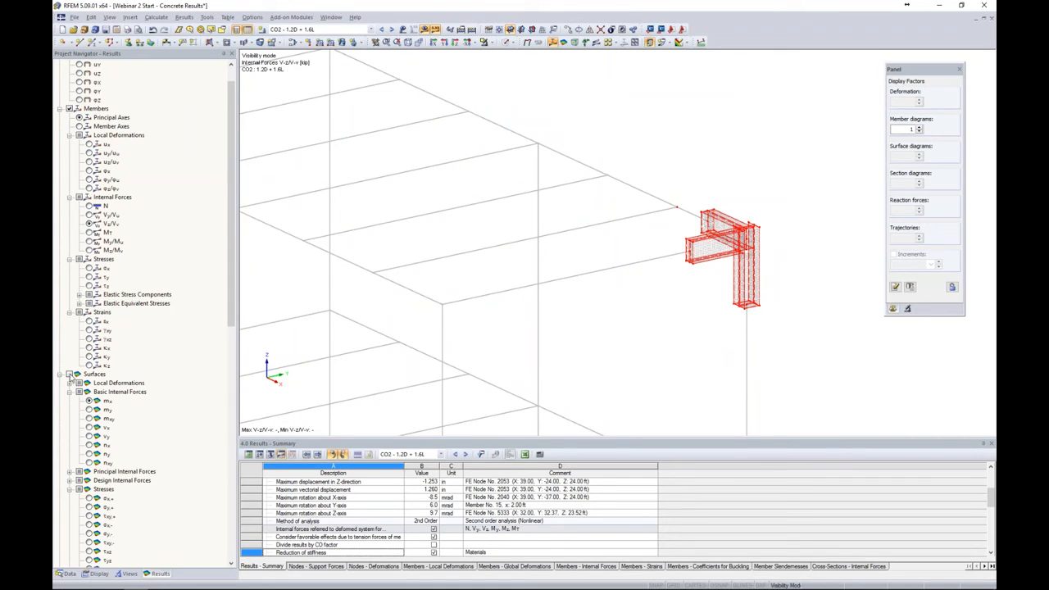
# Turn off the member results and display the maximum von Mises equivalent stresses on the connection's surfaces
pyautogui.click(69, 109)
pyautogui.click(70, 374)
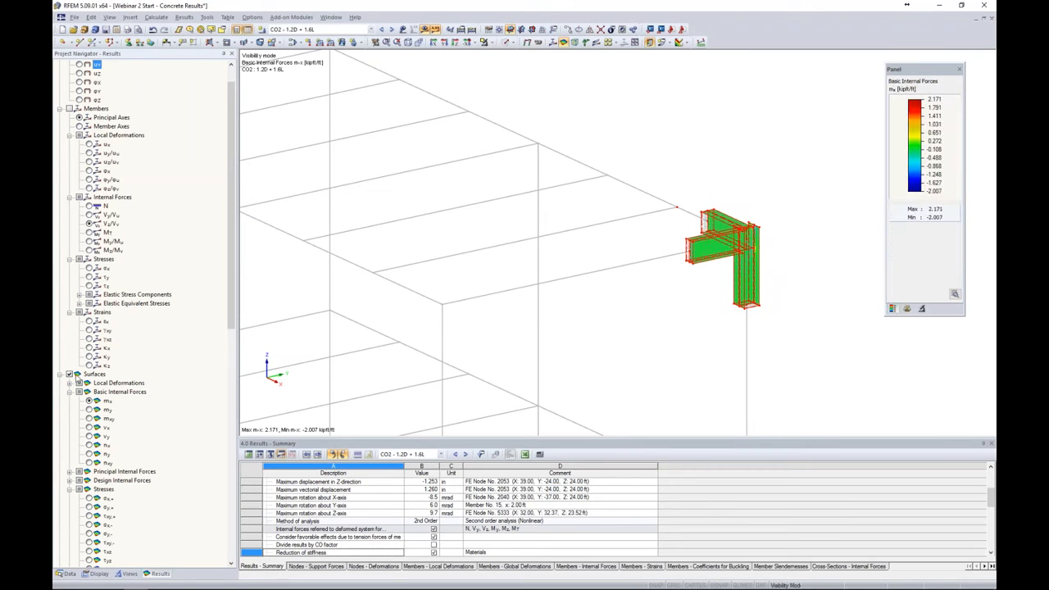
pyautogui.scroll(-13, 91, 379)
pyautogui.click(98, 374)
pyautogui.keyDown('ctrl'); pyautogui.moveTo(443, 321); pyautogui.dragTo(593, 221, button='middle'); pyautogui.keyUp('ctrl')
pyautogui.scroll(8, 594, 222)
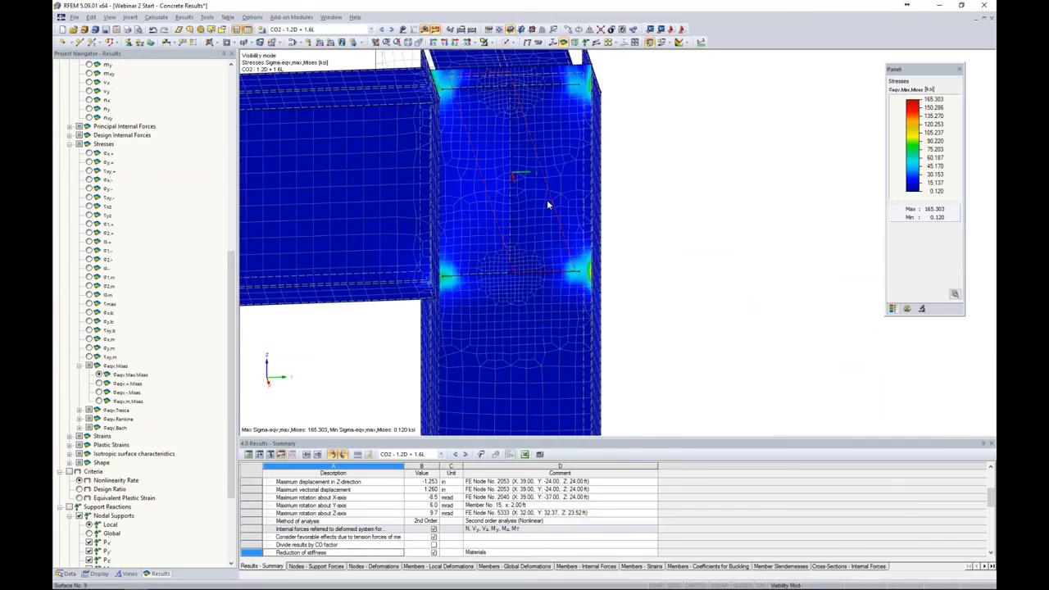
pyautogui.scroll(-5, 547, 201)
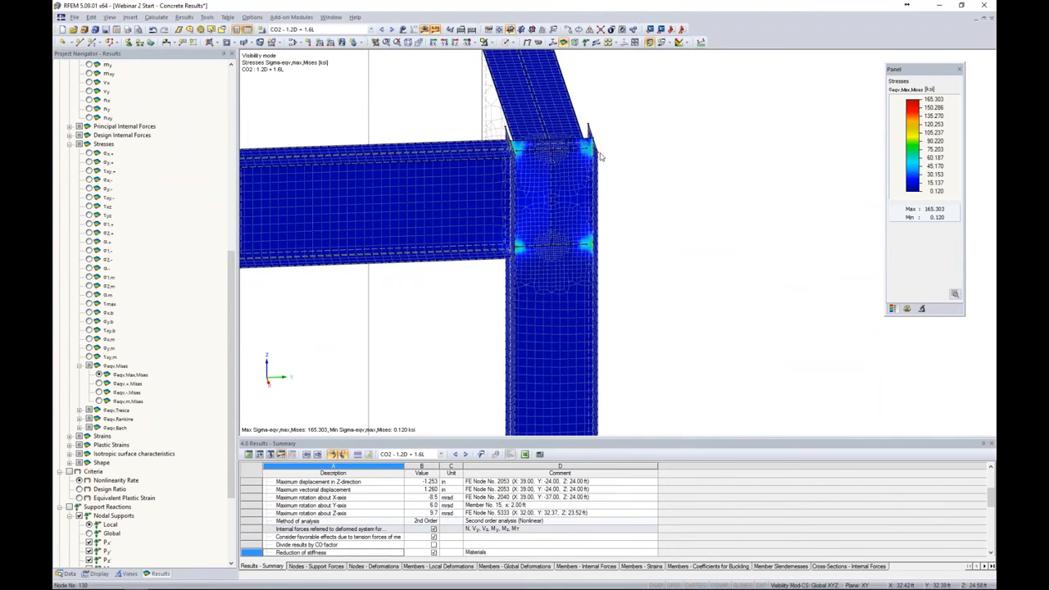
pyautogui.keyDown('ctrl'); pyautogui.moveTo(630, 231); pyautogui.dragTo(522, 240, button='middle'); pyautogui.keyUp('ctrl')
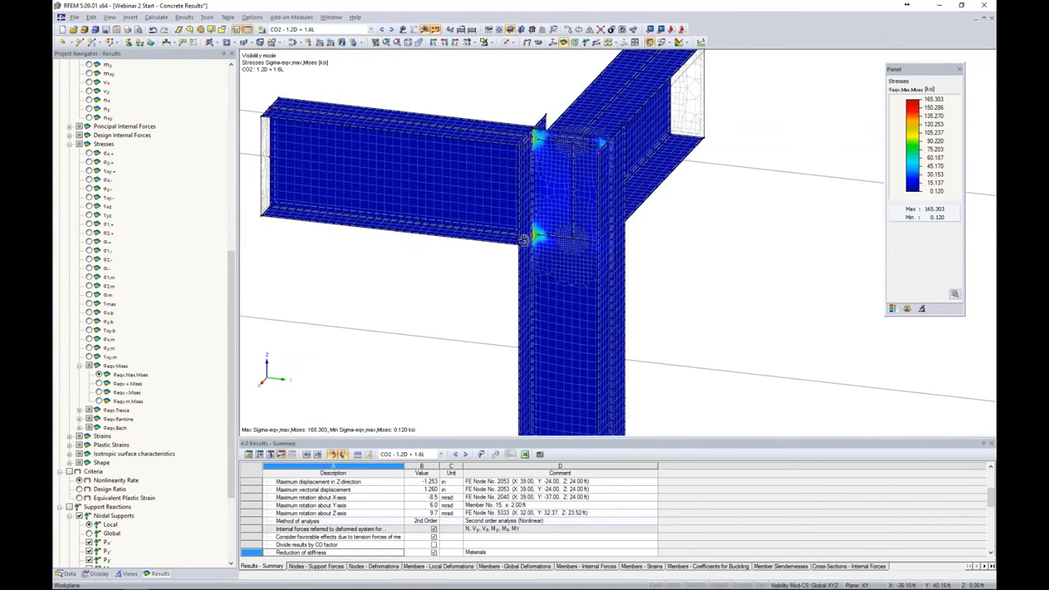
pyautogui.scroll(6, 523, 239)
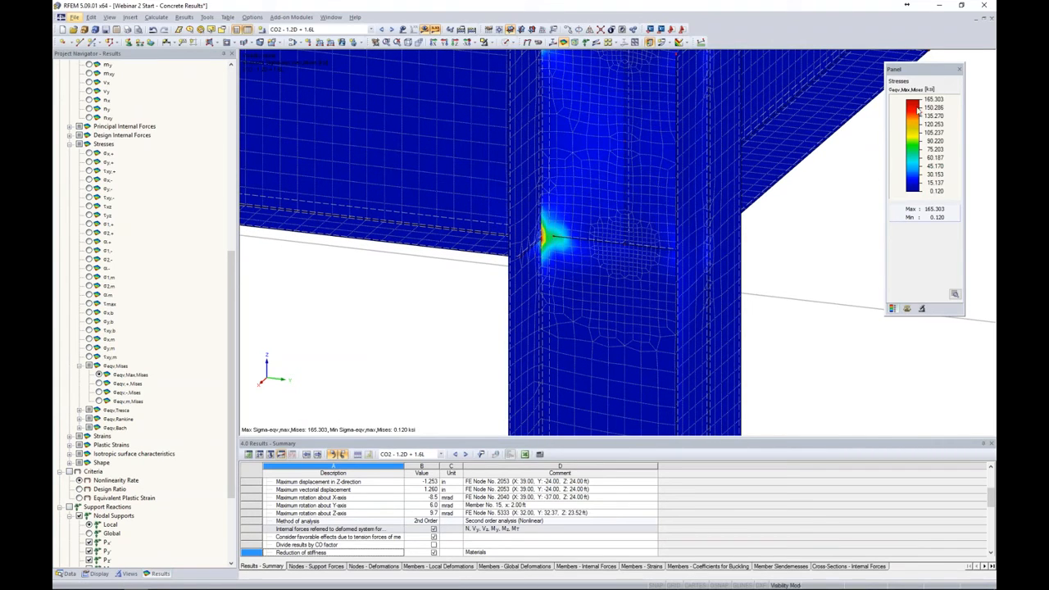
pyautogui.moveTo(779, 232); pyautogui.dragTo(783, 300, button='middle')
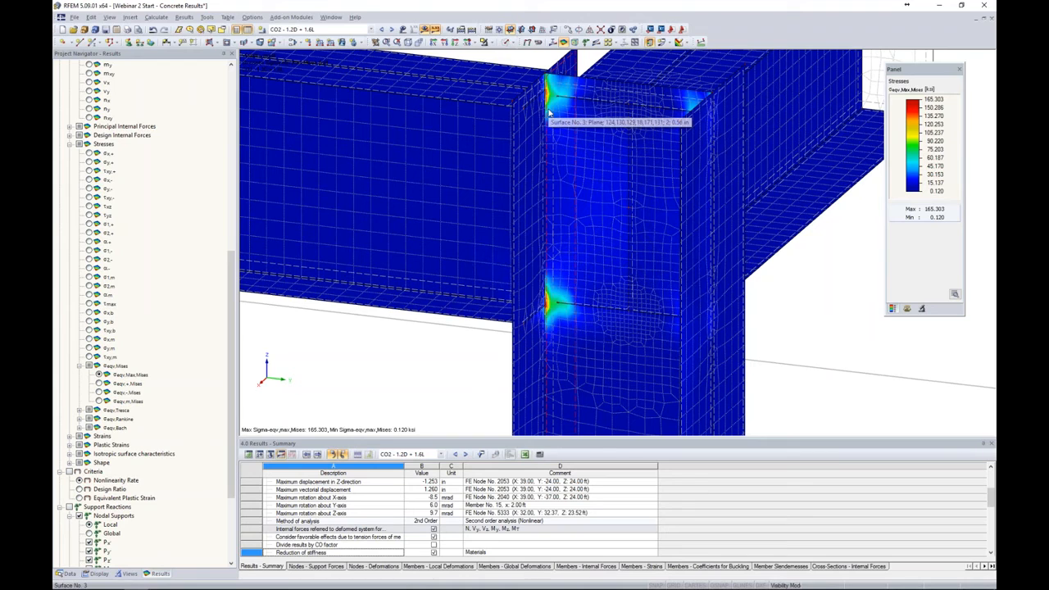
# Set the surfaces' distribution of internal forces and stresses to Constant on Elements
pyautogui.click(94, 577)
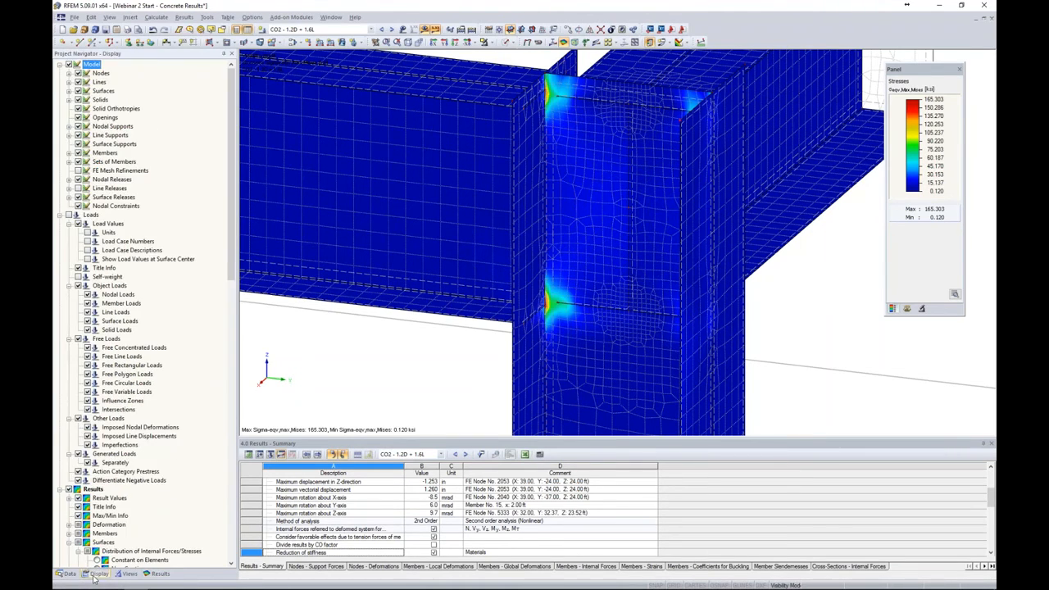
pyautogui.scroll(-2, 155, 492)
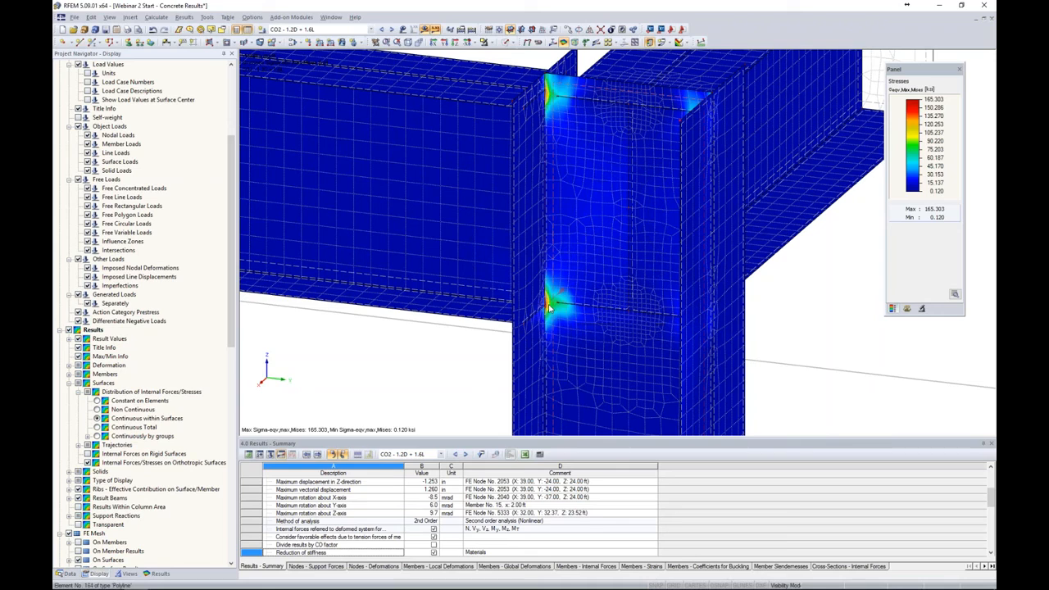
pyautogui.scroll(-2, 187, 417)
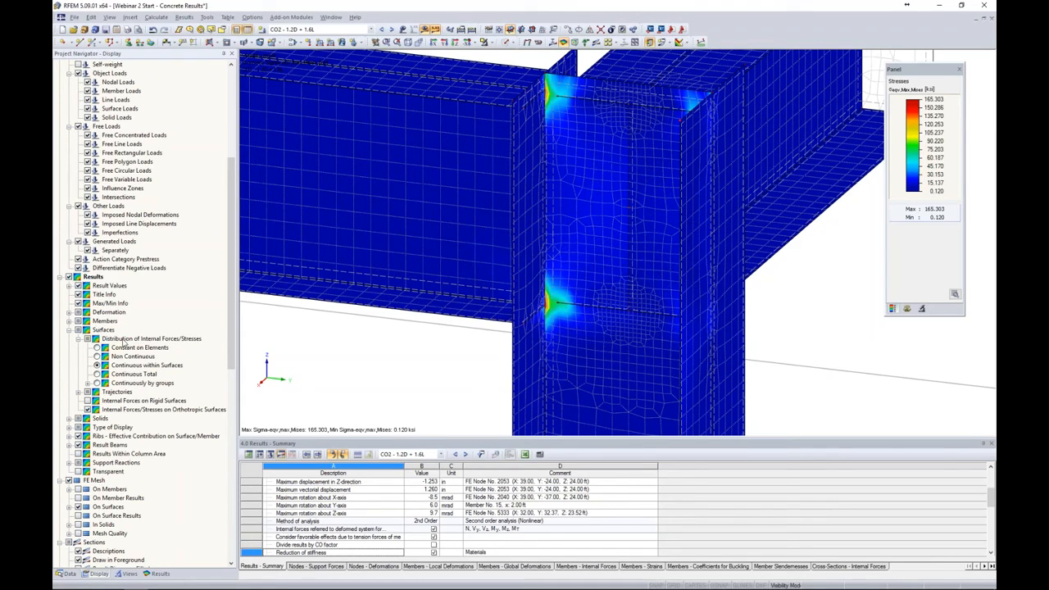
pyautogui.click(96, 348)
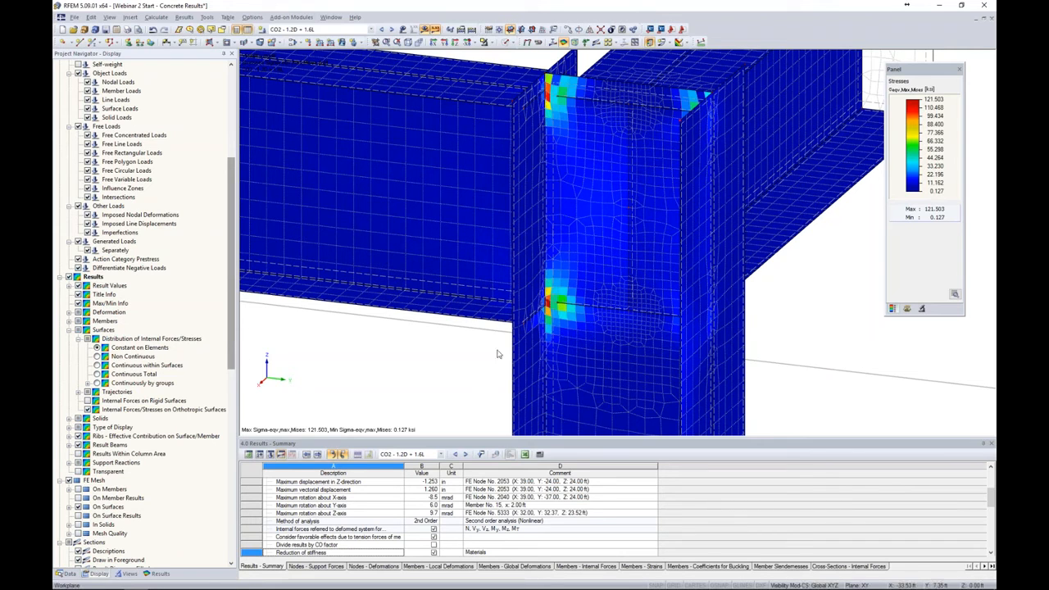
pyautogui.scroll(3, 551, 305)
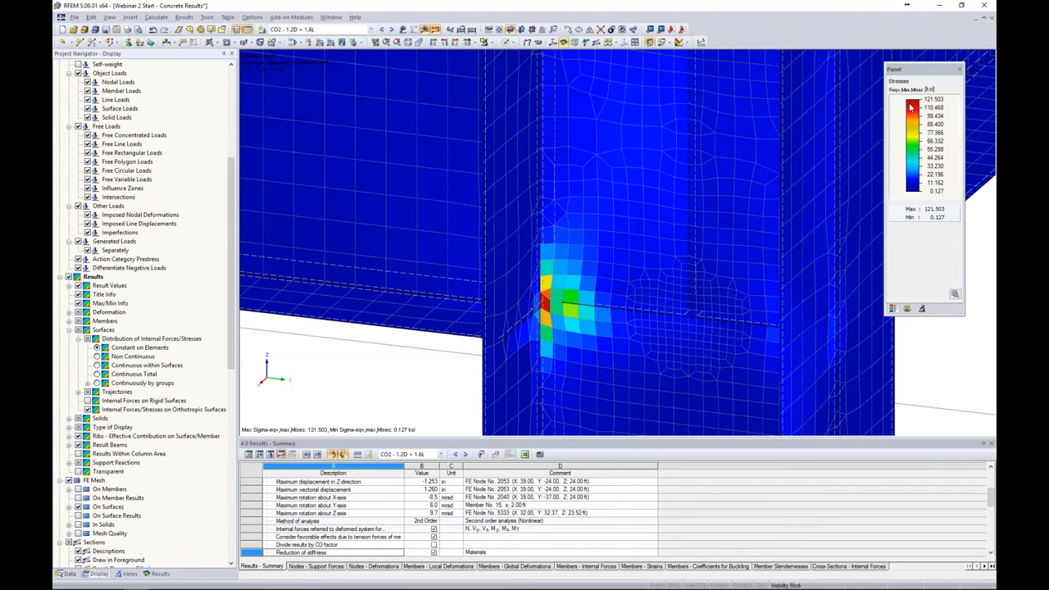
pyautogui.scroll(-6, 773, 185)
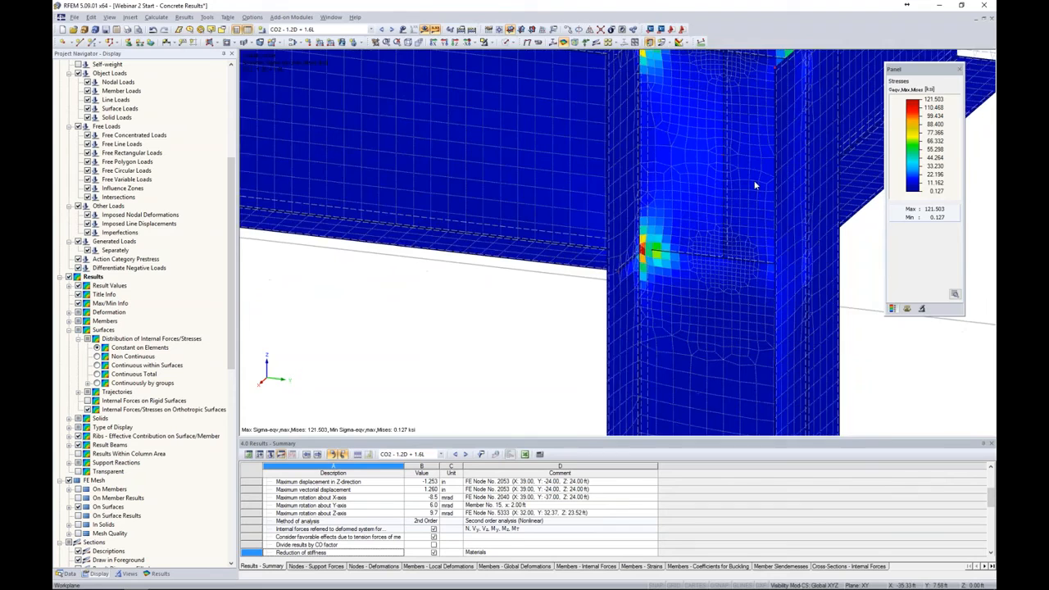
pyautogui.scroll(-4, 756, 185)
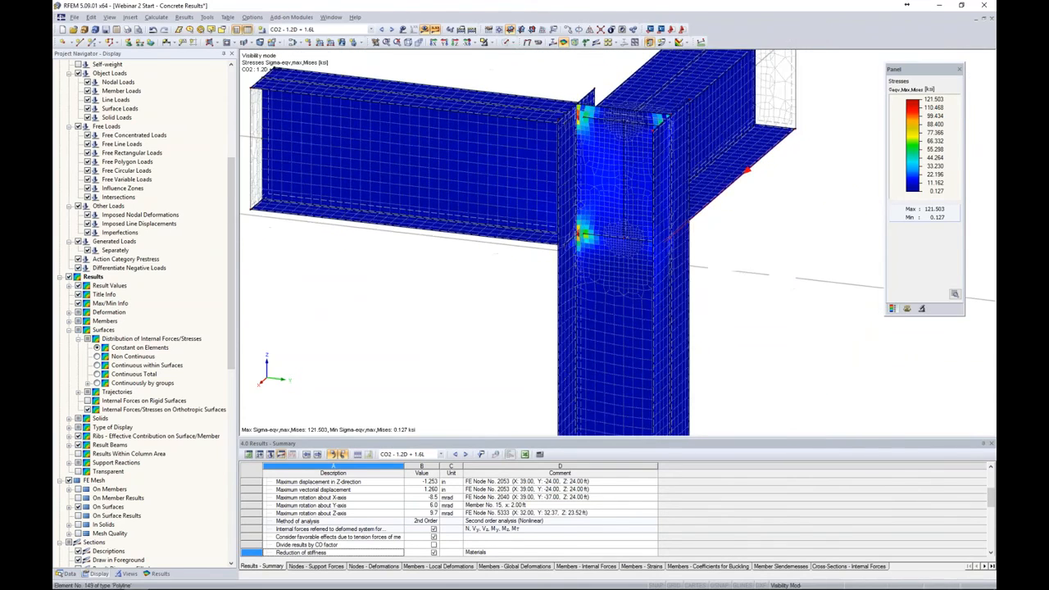
# Select all surfaces of the corner connection and open them together for editing
pyautogui.scroll(-3, 698, 205)
pyautogui.moveTo(767, 194); pyautogui.dragTo(699, 199, button='middle')
pyautogui.moveTo(656, 230); pyautogui.dragTo(732, 236, button='middle')
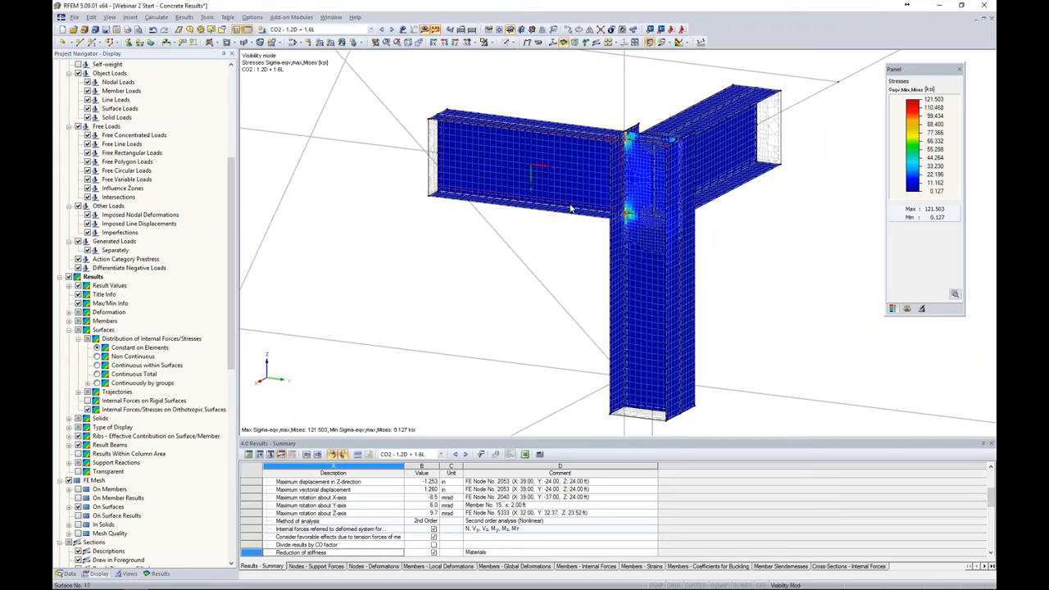
pyautogui.keyDown('ctrl'); pyautogui.moveTo(734, 229); pyautogui.dragTo(719, 216, button='middle'); pyautogui.keyUp('ctrl')
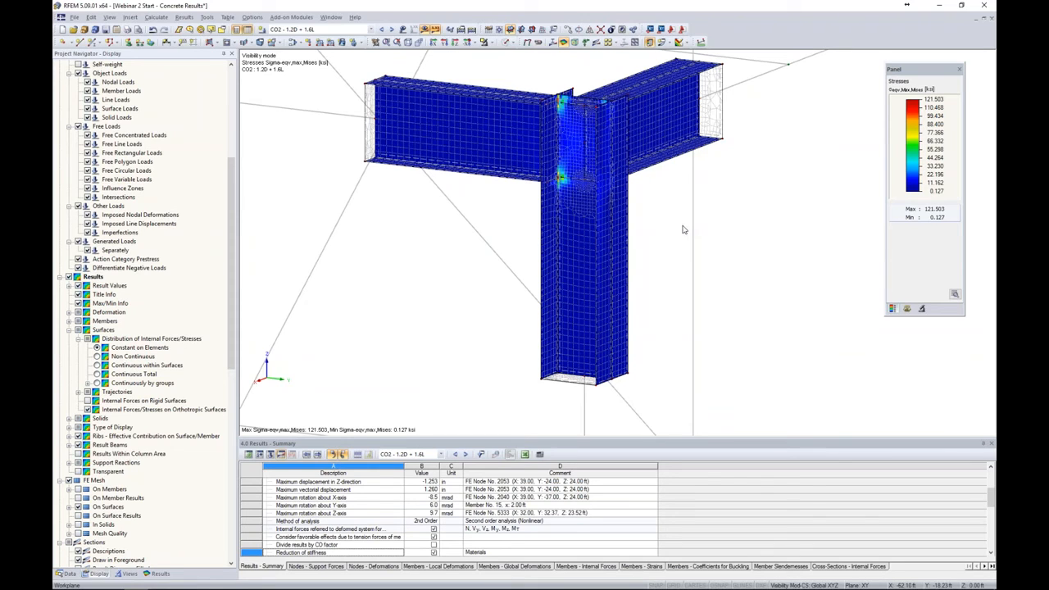
pyautogui.moveTo(663, 292); pyautogui.dragTo(460, 66)
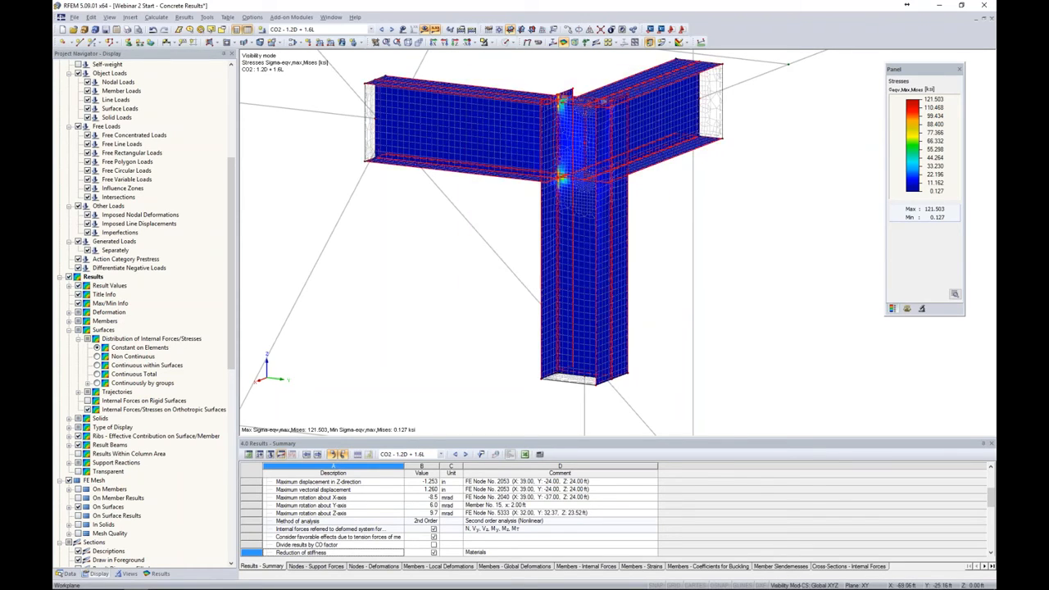
pyautogui.rightClick(506, 104)
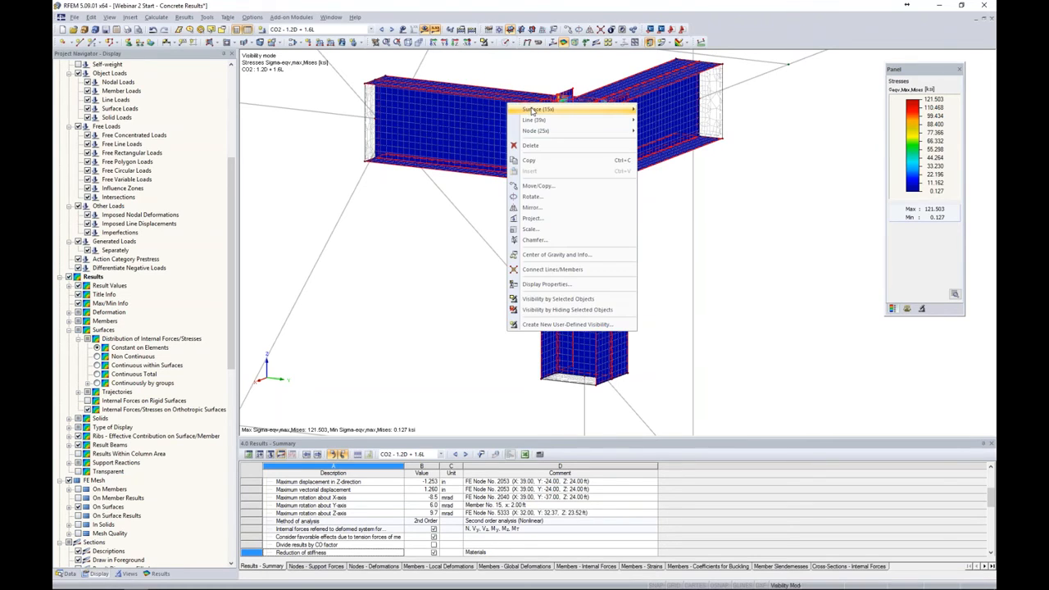
pyautogui.moveTo(533, 111)
pyautogui.click(644, 114)
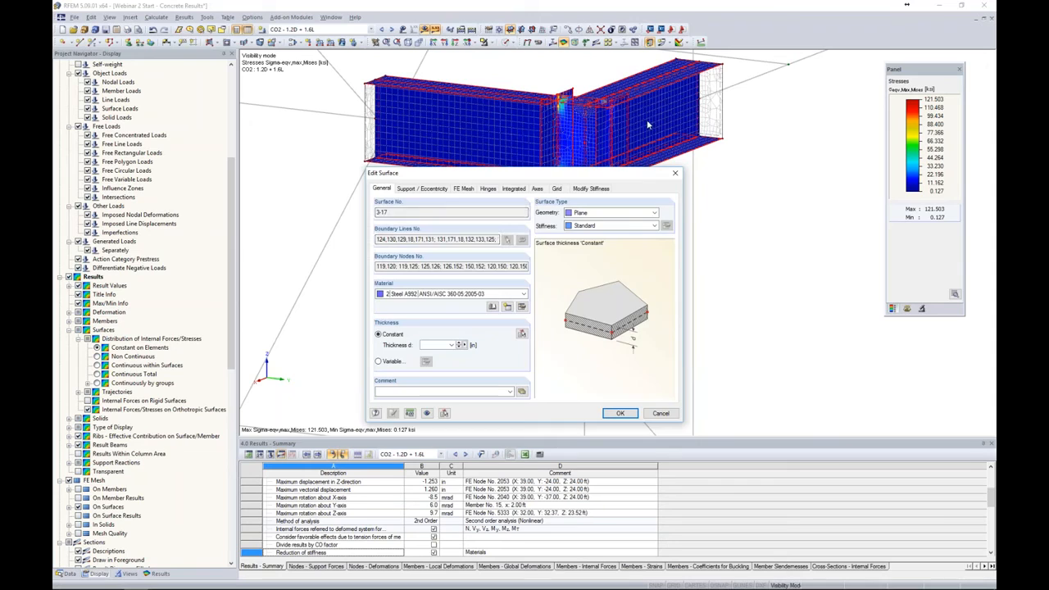
# Start a new material for the surfaces and import Steel A992 from the USA favorites group of the material library
pyautogui.click(522, 293)
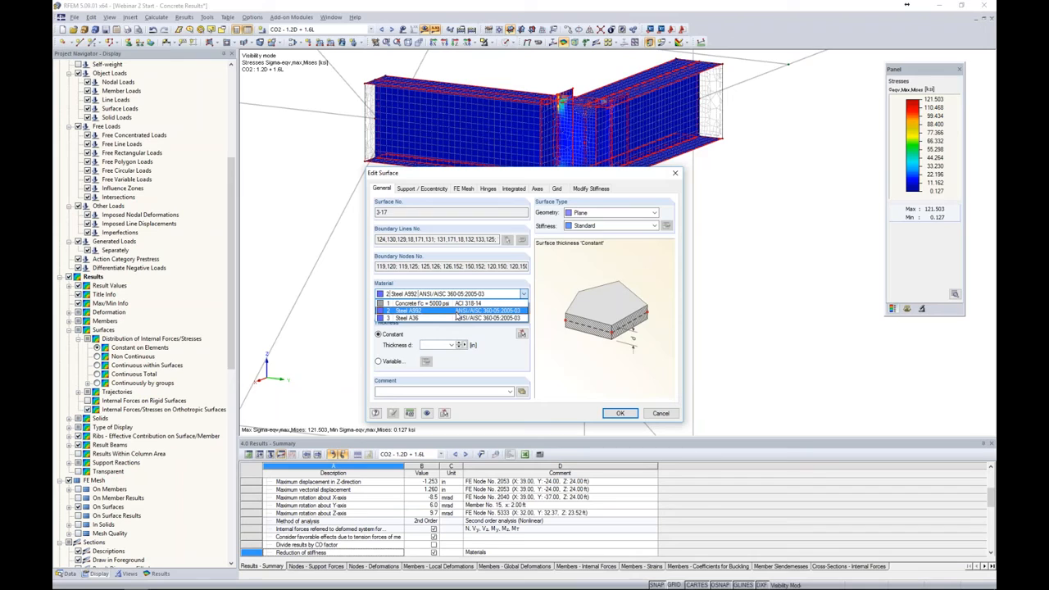
pyautogui.click(488, 336)
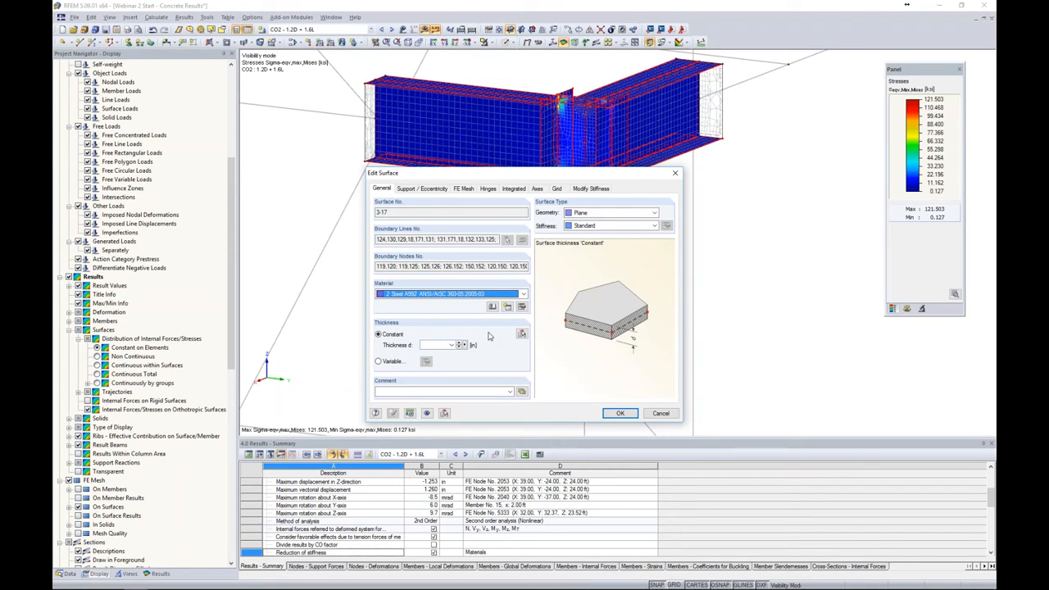
pyautogui.click(508, 307)
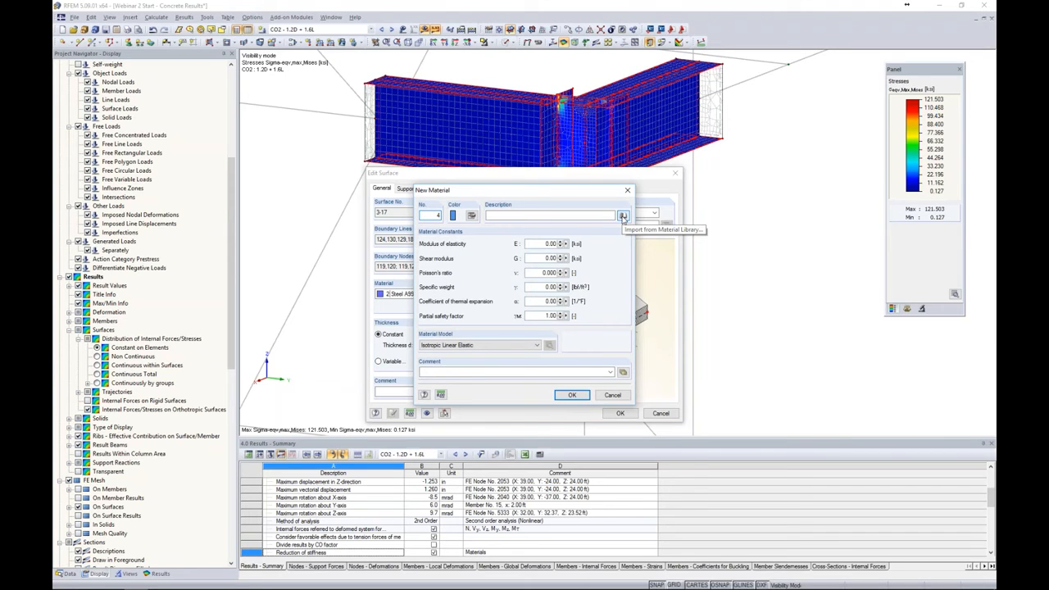
pyautogui.click(623, 217)
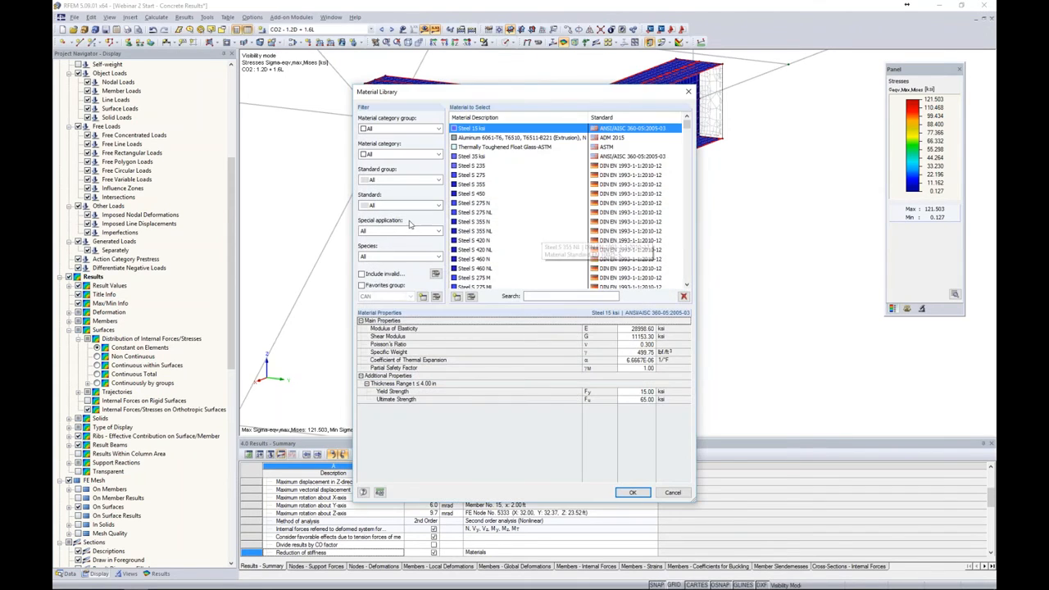
pyautogui.click(362, 285)
pyautogui.click(370, 296)
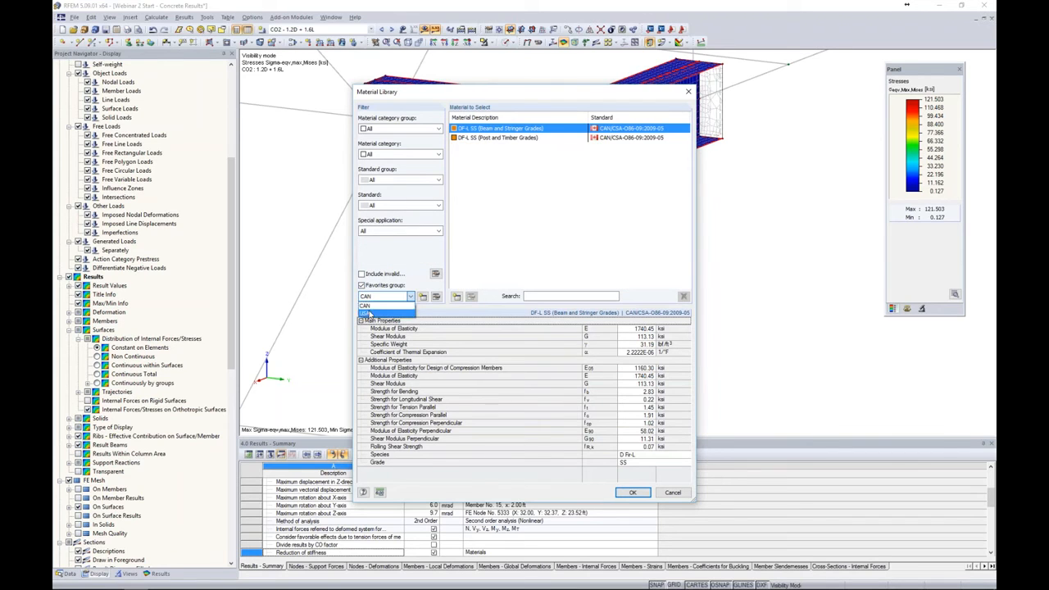
pyautogui.click(367, 314)
pyautogui.click(471, 147)
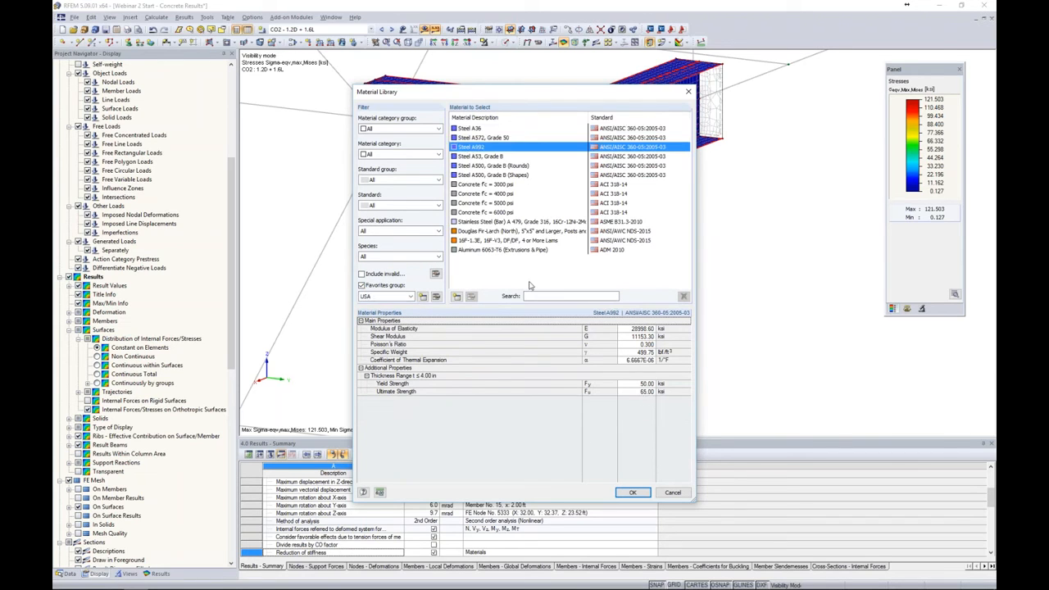
pyautogui.click(631, 491)
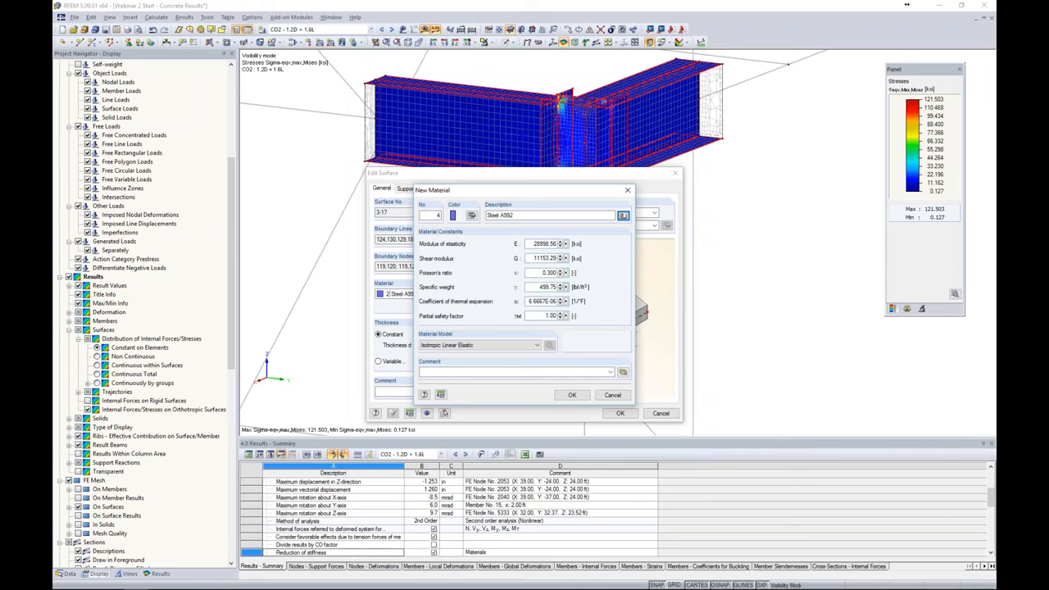
# Give the new Steel A992 material the Isotropic Plastic 2D/3D model with a yield strength of 50 ksi, and create it
pyautogui.click(495, 345)
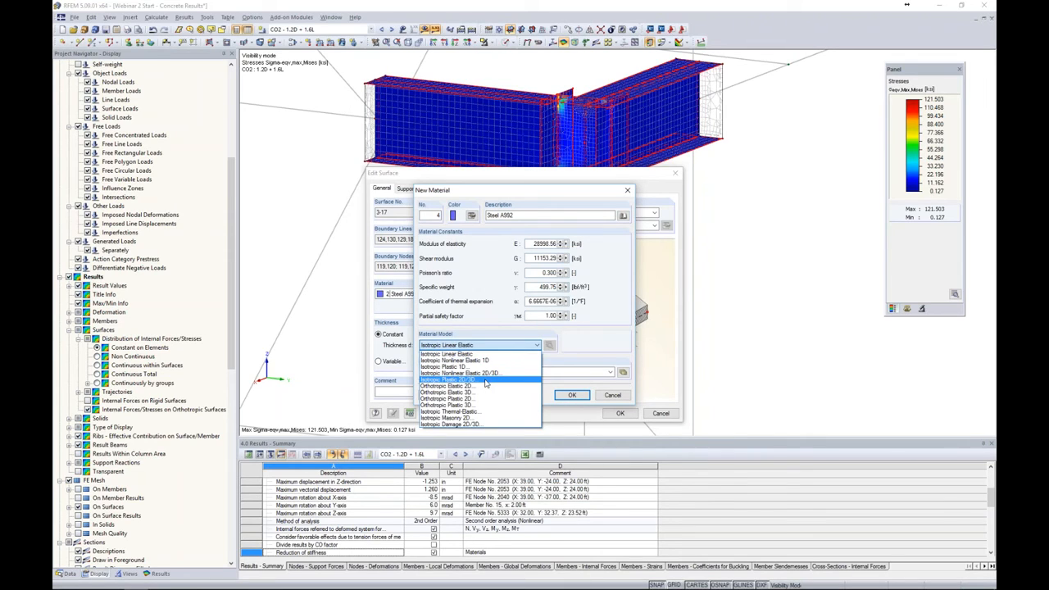
pyautogui.click(485, 380)
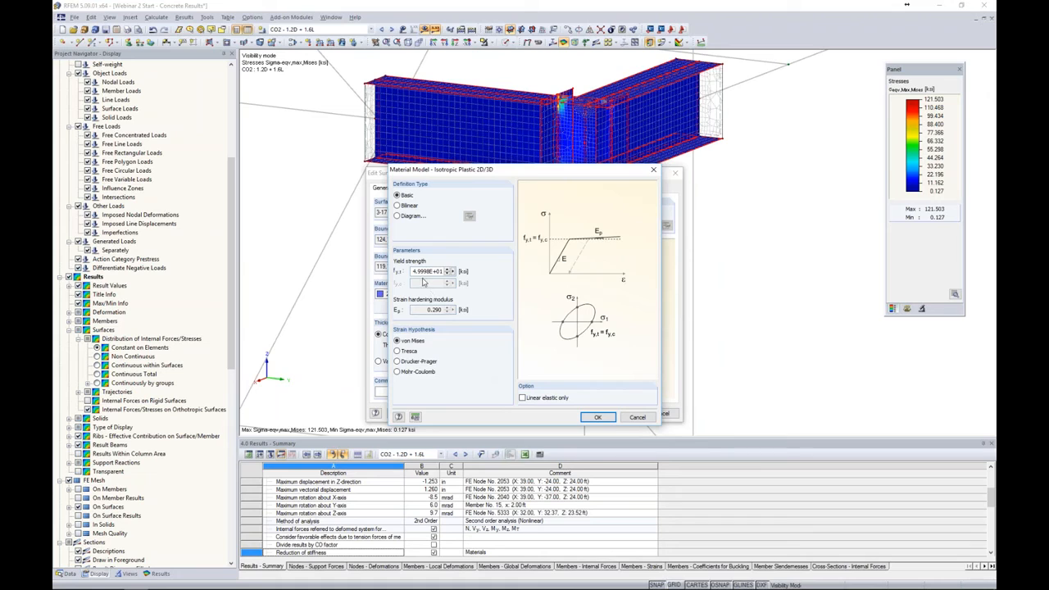
pyautogui.moveTo(412, 272); pyautogui.dragTo(517, 271)
pyautogui.write('50')
pyautogui.click(590, 417)
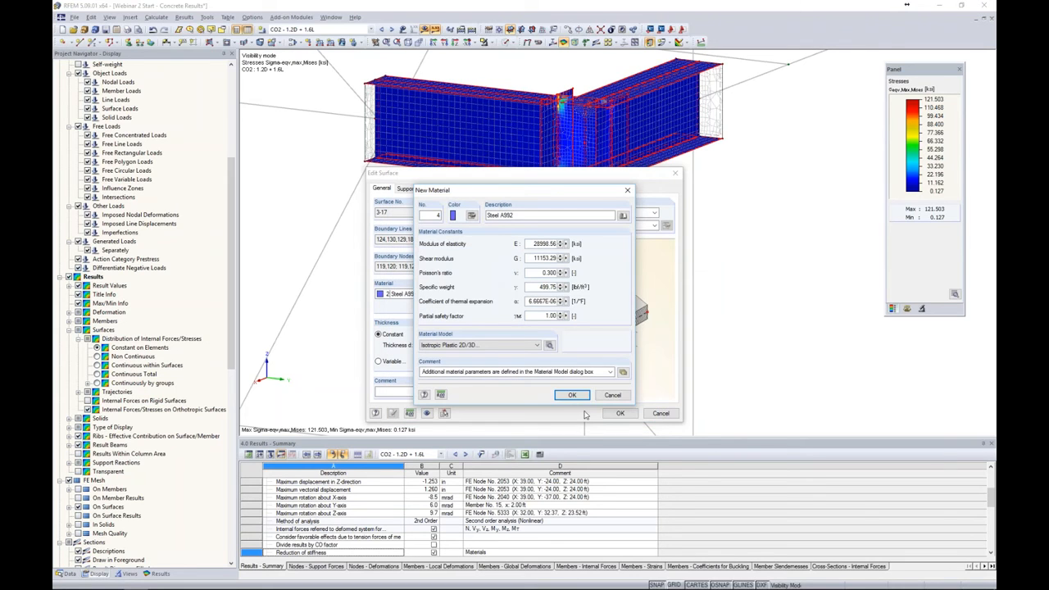
pyautogui.click(573, 401)
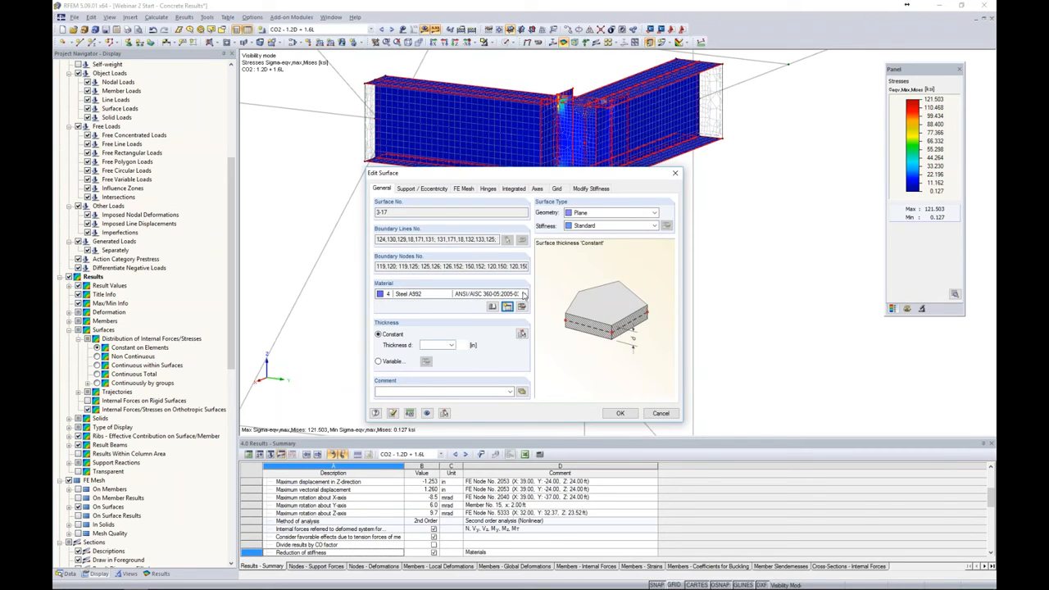
# Compare the available material models and apply the plastic Steel A992 material to the selected surfaces
pyautogui.click(523, 293)
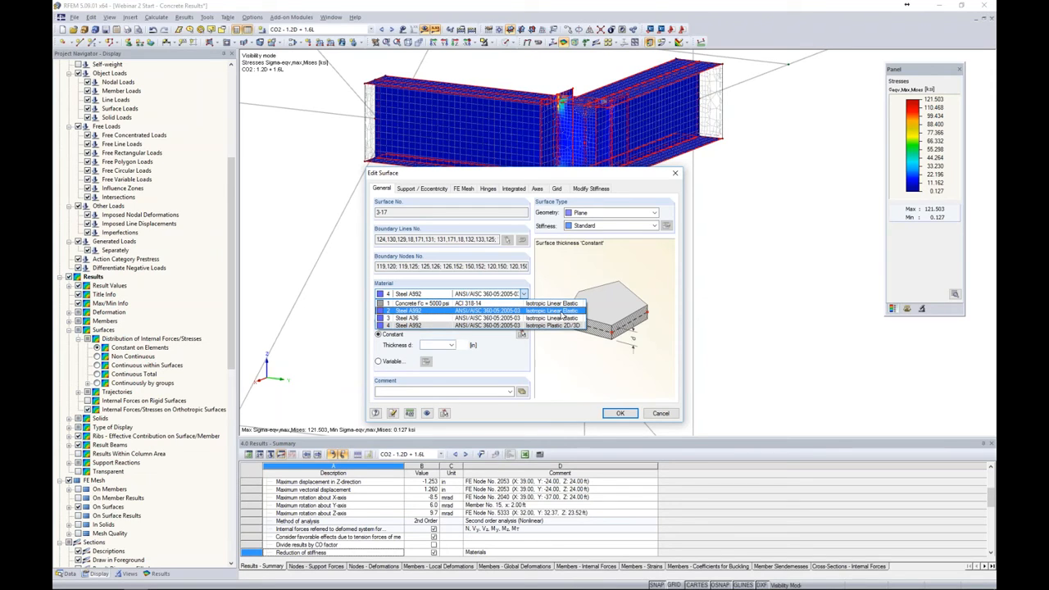
pyautogui.click(562, 374)
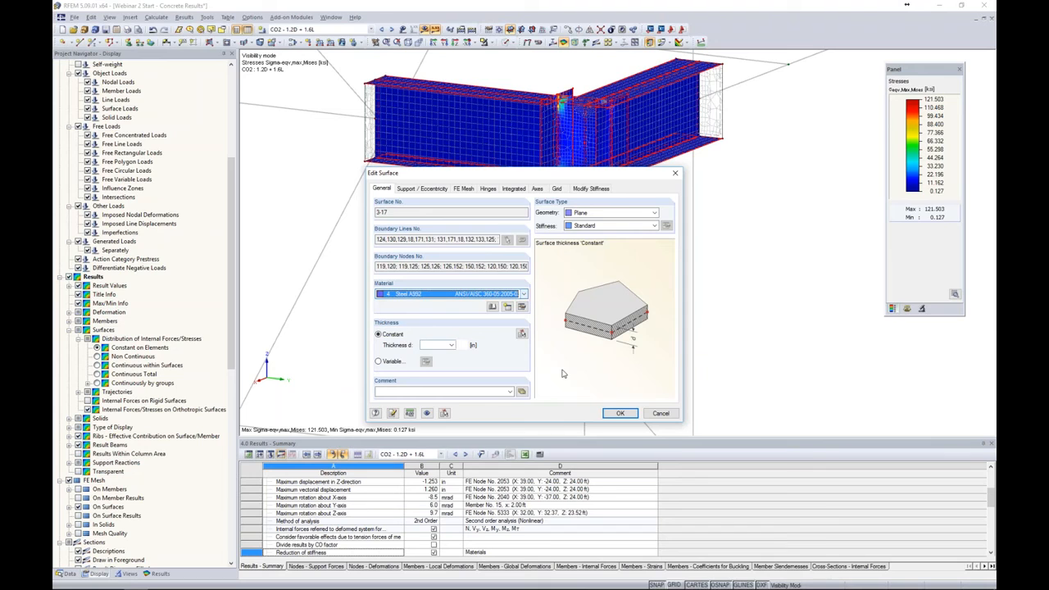
pyautogui.click(612, 412)
pyautogui.click(506, 318)
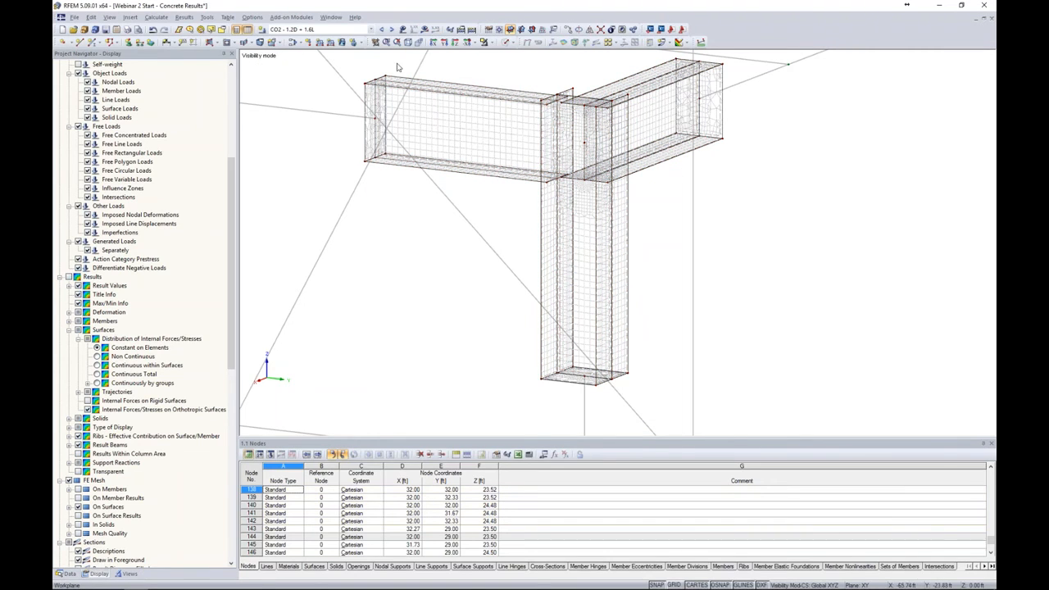
# Recalculate CO2 and examine the von Mises stresses up close at the connection's beam-to-column joint
pyautogui.click(424, 30)
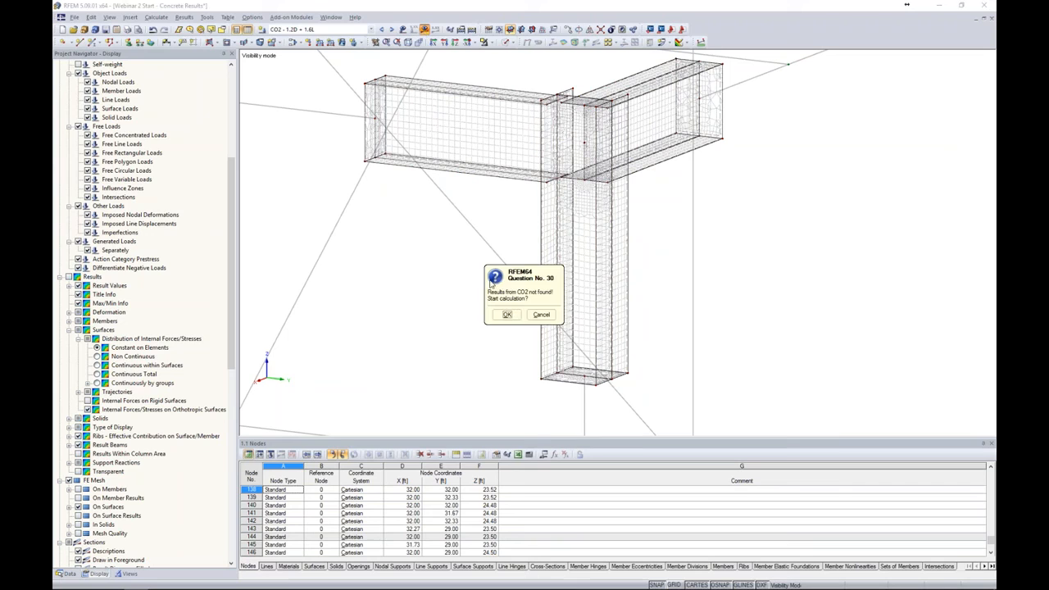
pyautogui.click(506, 315)
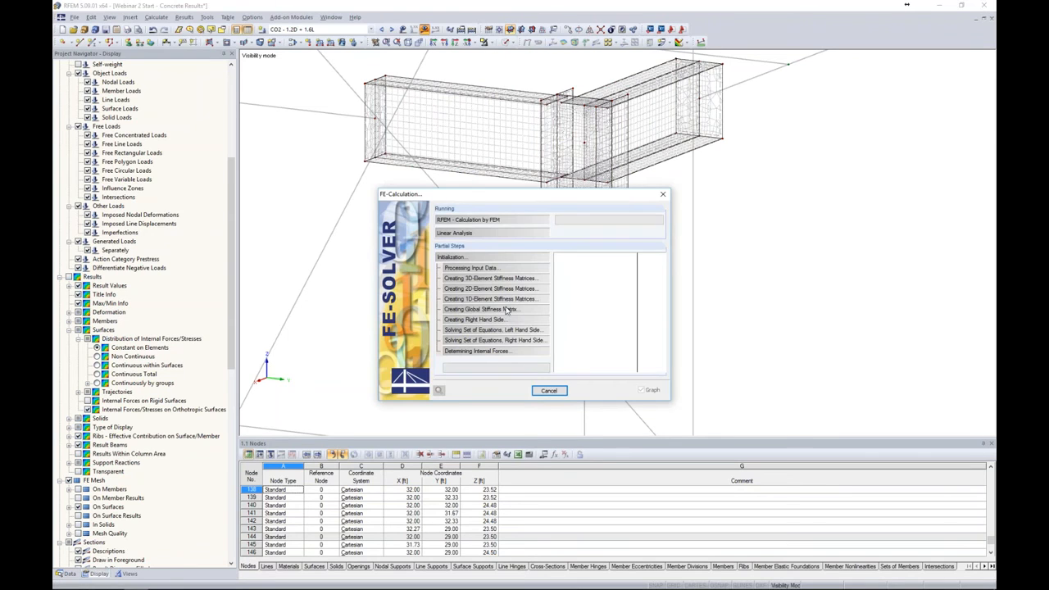
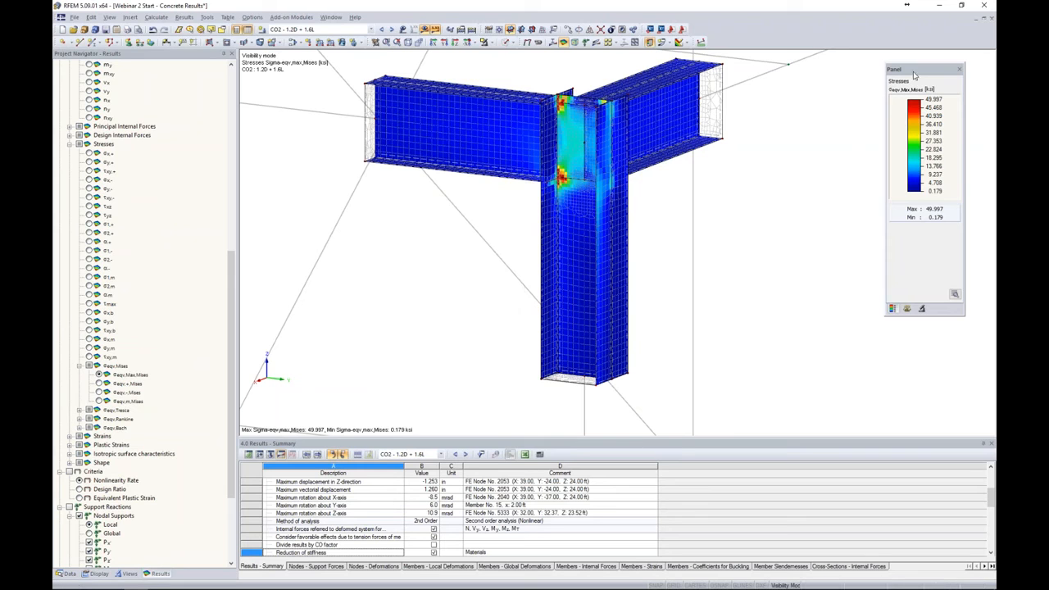
pyautogui.moveTo(896, 70); pyautogui.dragTo(778, 76)
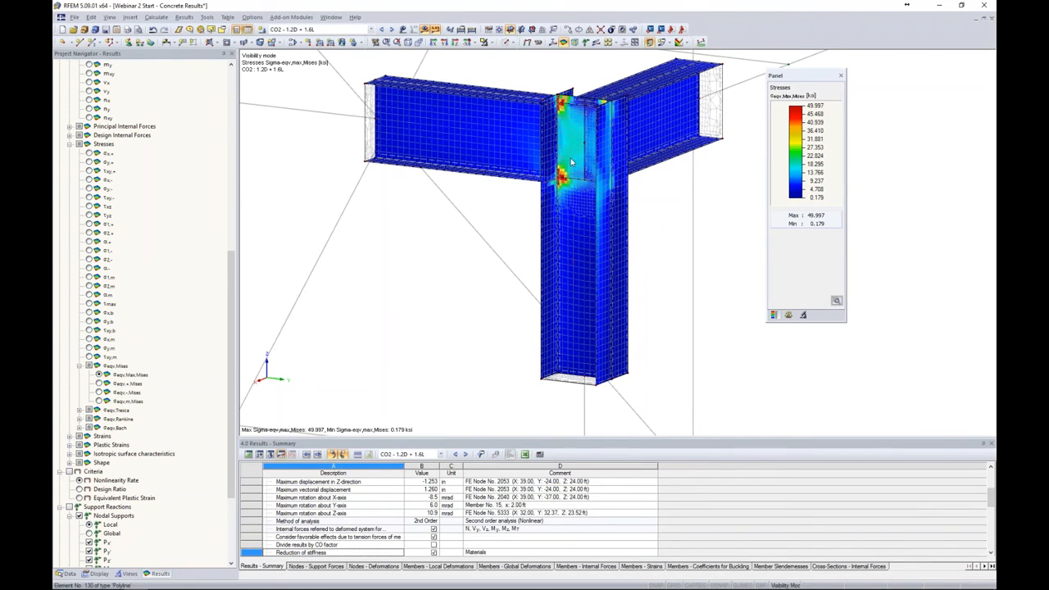
pyautogui.scroll(3, 556, 150)
pyautogui.scroll(2, 580, 162)
pyautogui.moveTo(583, 131); pyautogui.dragTo(598, 195, button='middle')
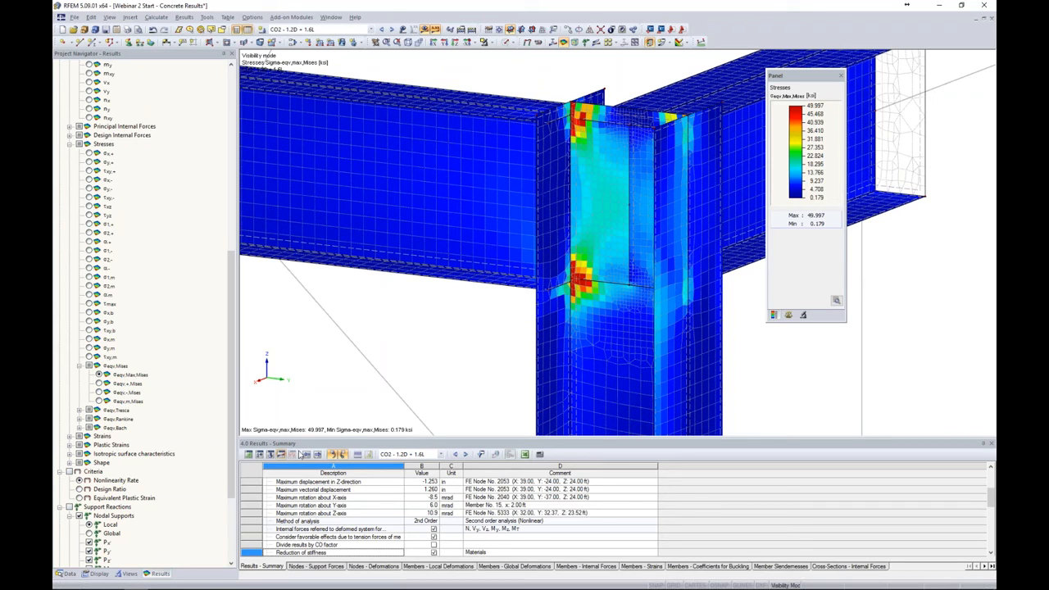
# Check the Nonlinearity Rate criterion on the surfaces, and return to the maximum von Mises equivalent stresses
pyautogui.scroll(-5, 164, 477)
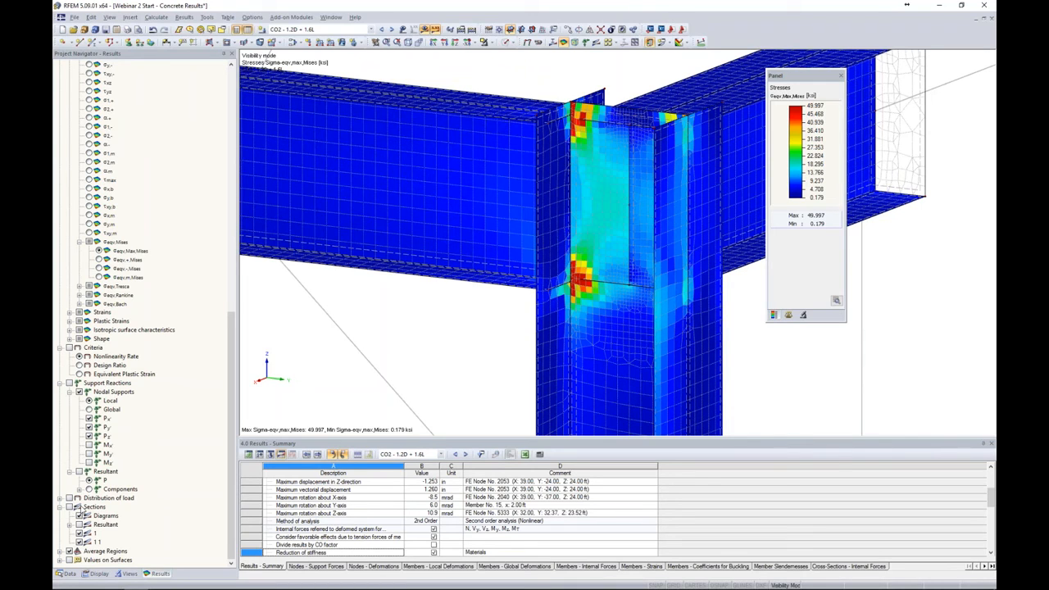
pyautogui.click(70, 348)
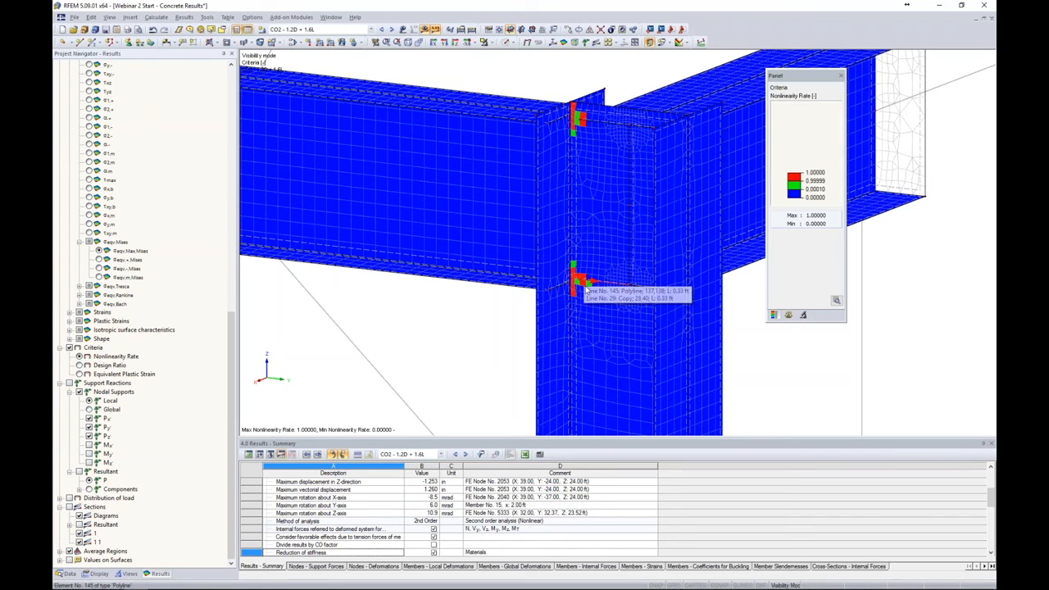
pyautogui.click(69, 348)
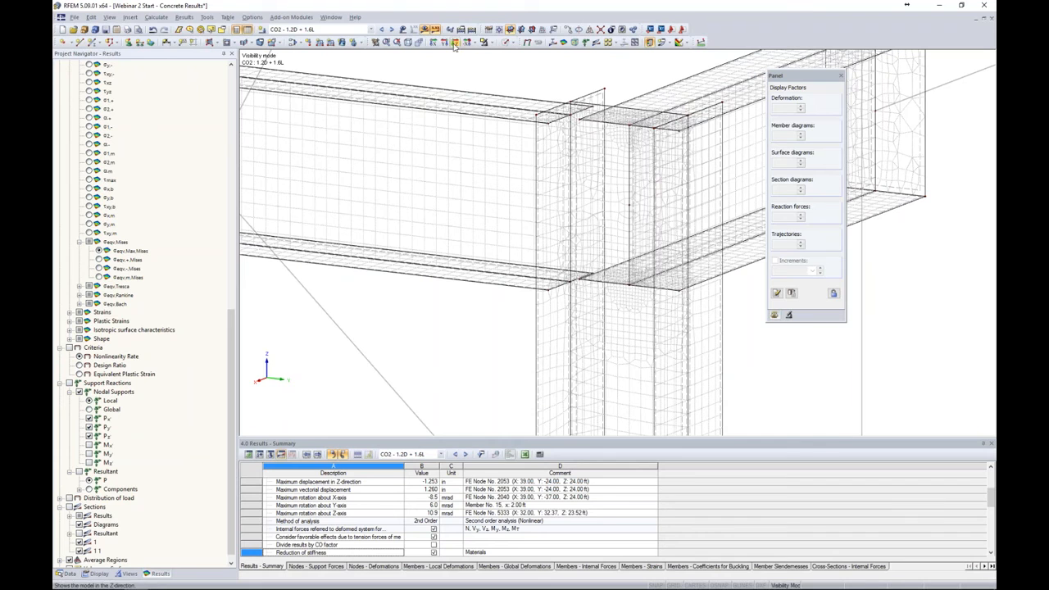
pyautogui.scroll(1, 115, 311)
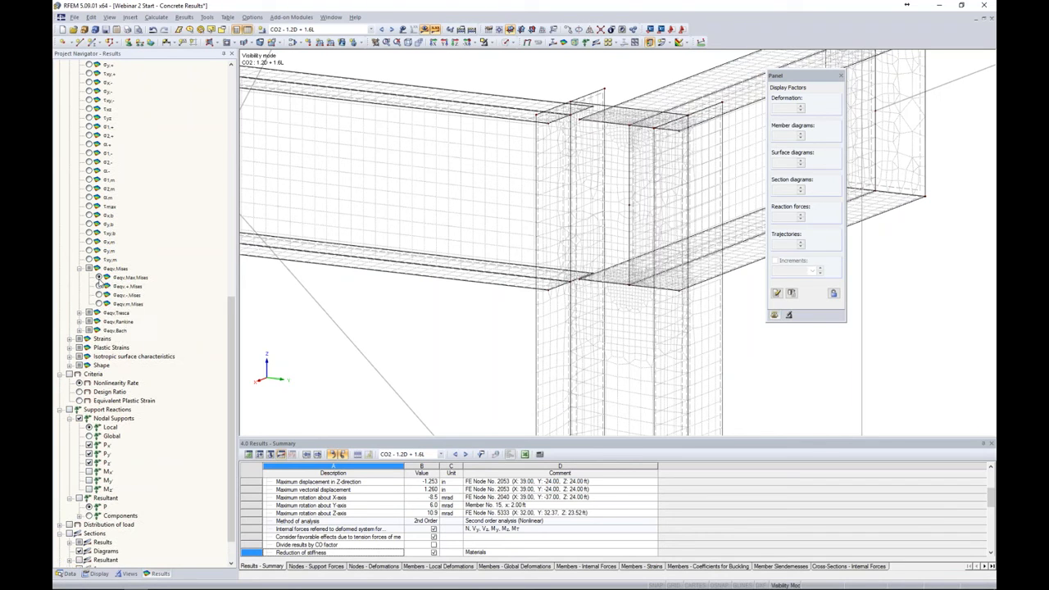
pyautogui.click(100, 277)
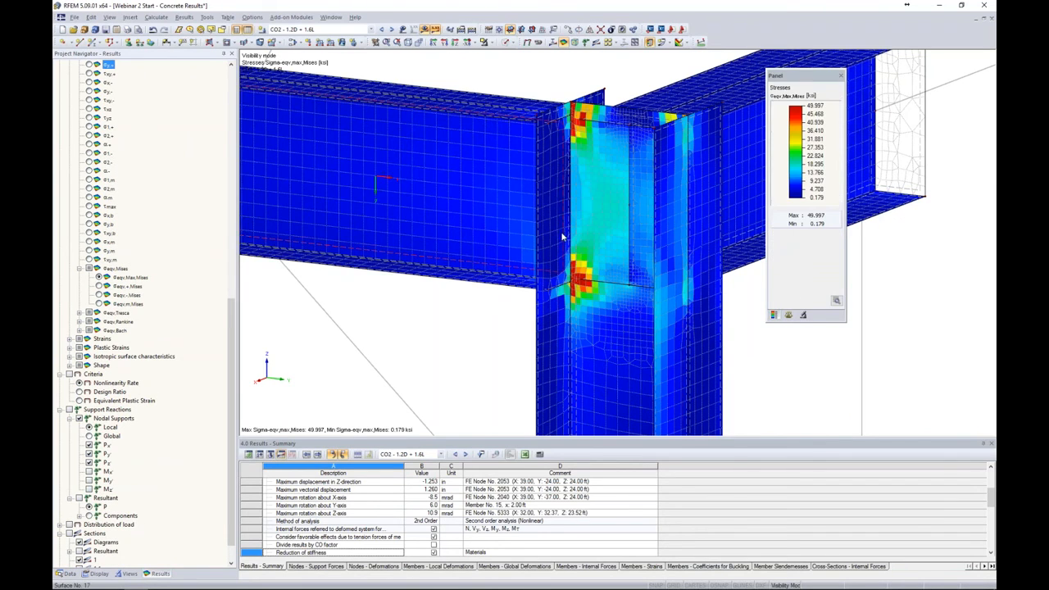
# Print the current view of the connection's von Mises stresses to a 3D PDF
pyautogui.scroll(-2, 563, 237)
pyautogui.scroll(-3, 563, 237)
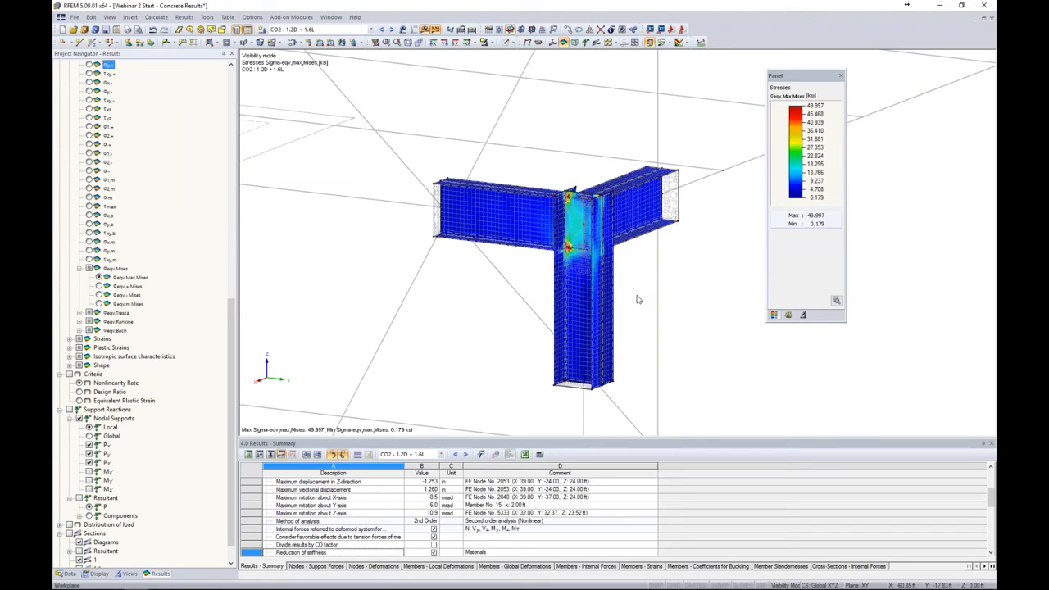
pyautogui.moveTo(629, 277); pyautogui.dragTo(600, 222, button='middle')
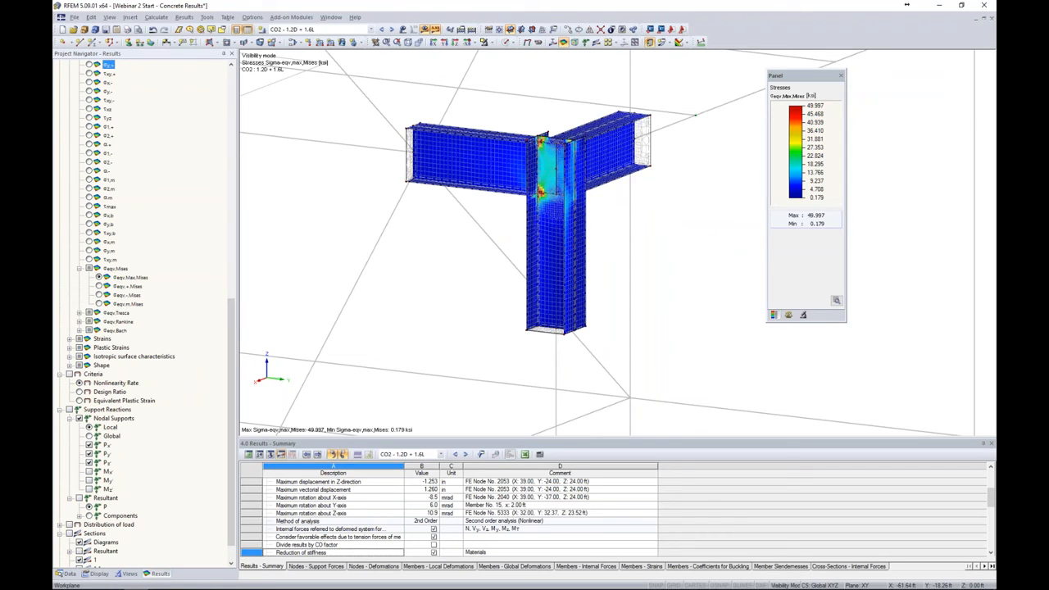
pyautogui.scroll(-5, 605, 232)
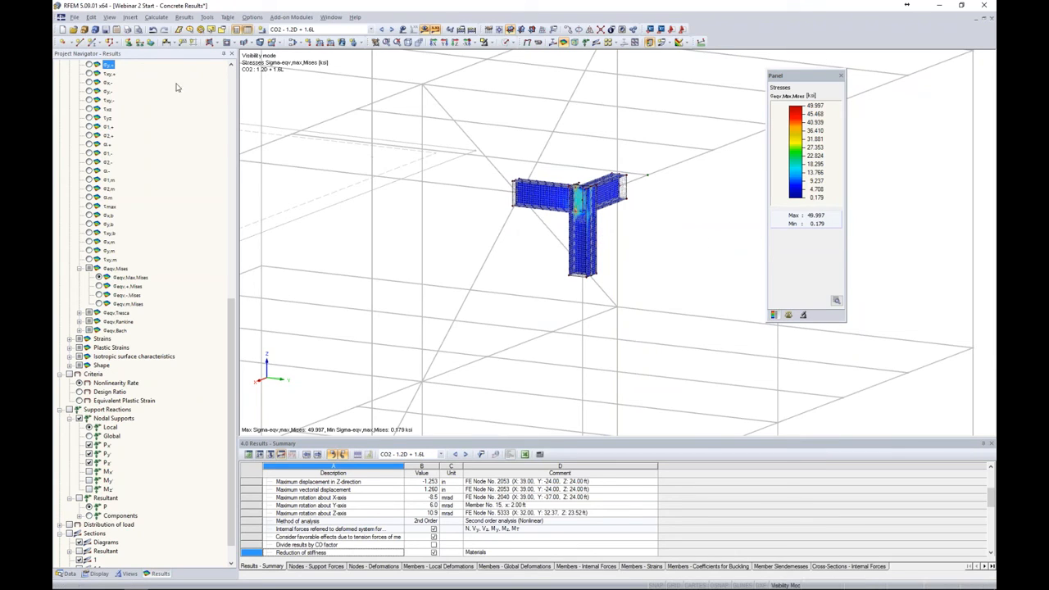
pyautogui.click(74, 18)
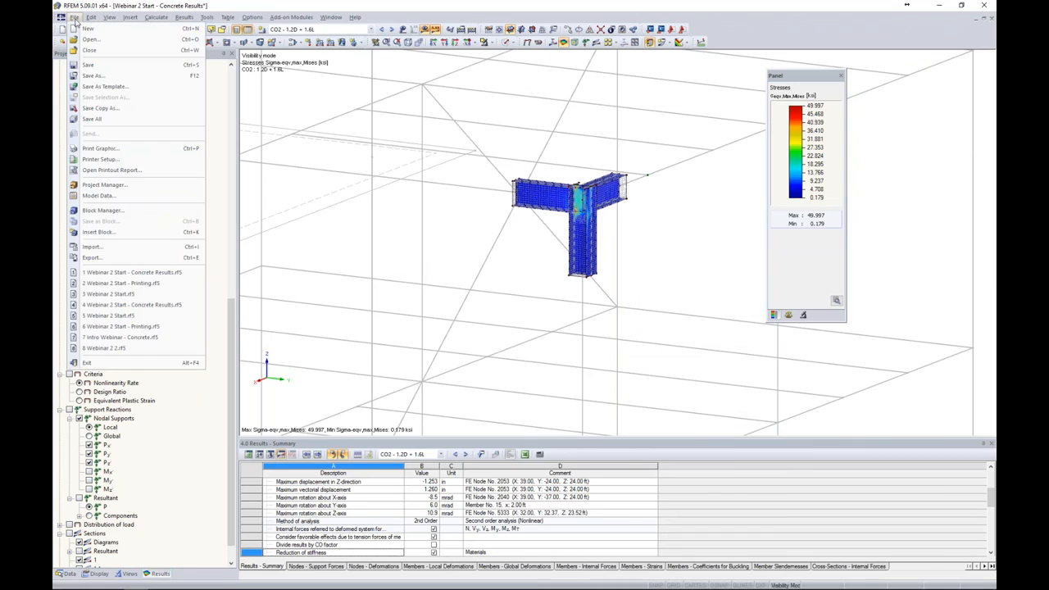
pyautogui.click(283, 101)
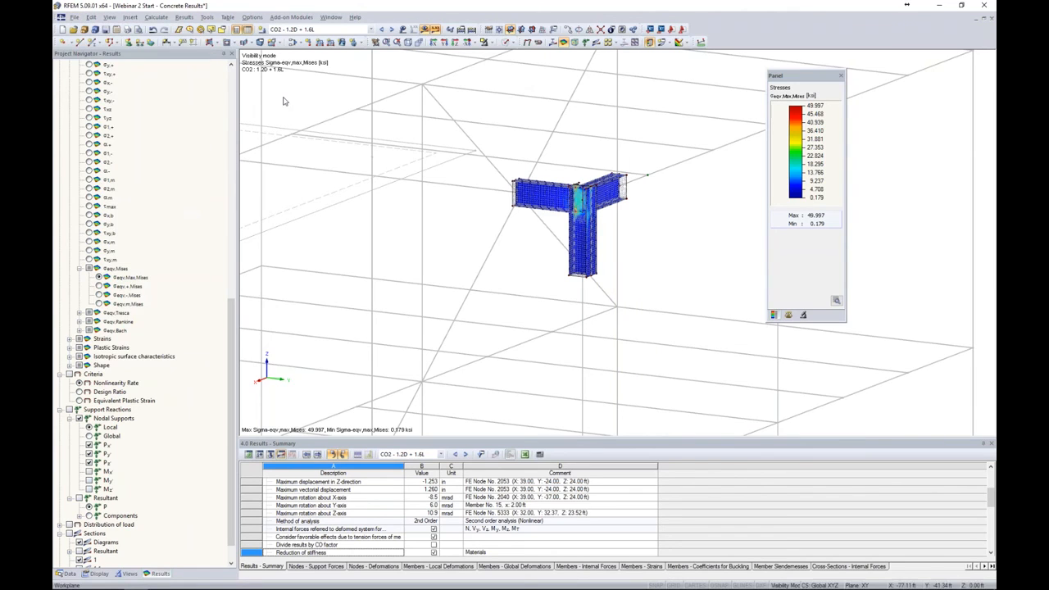
pyautogui.click(127, 31)
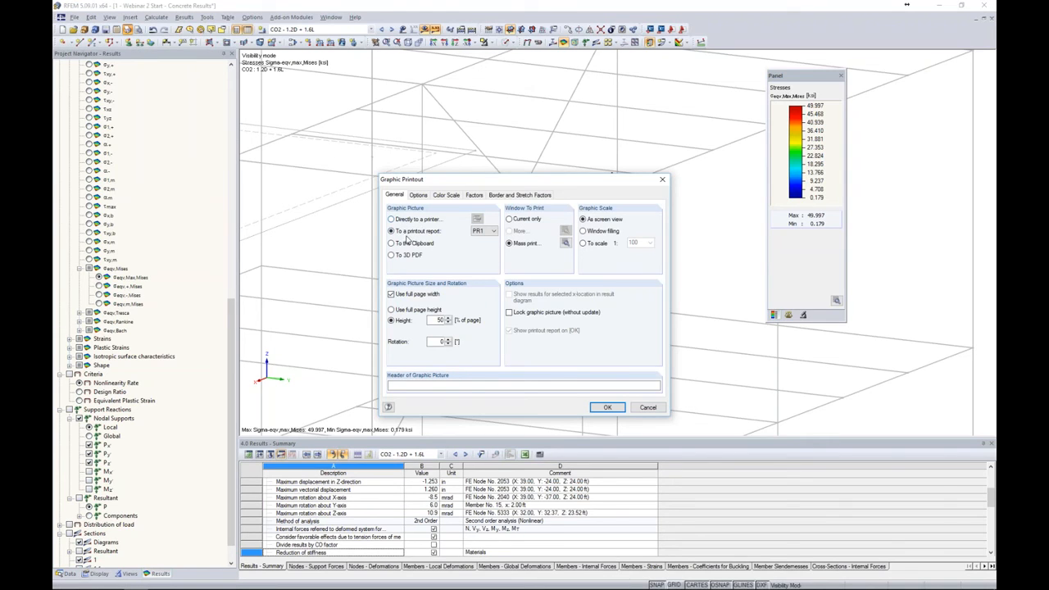
pyautogui.click(391, 255)
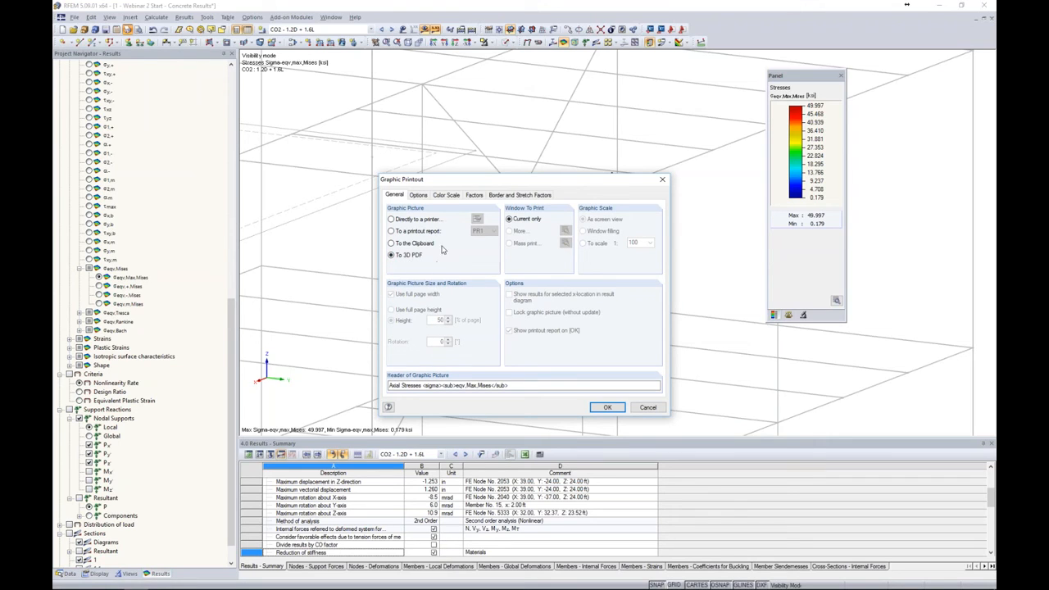
pyautogui.click(606, 407)
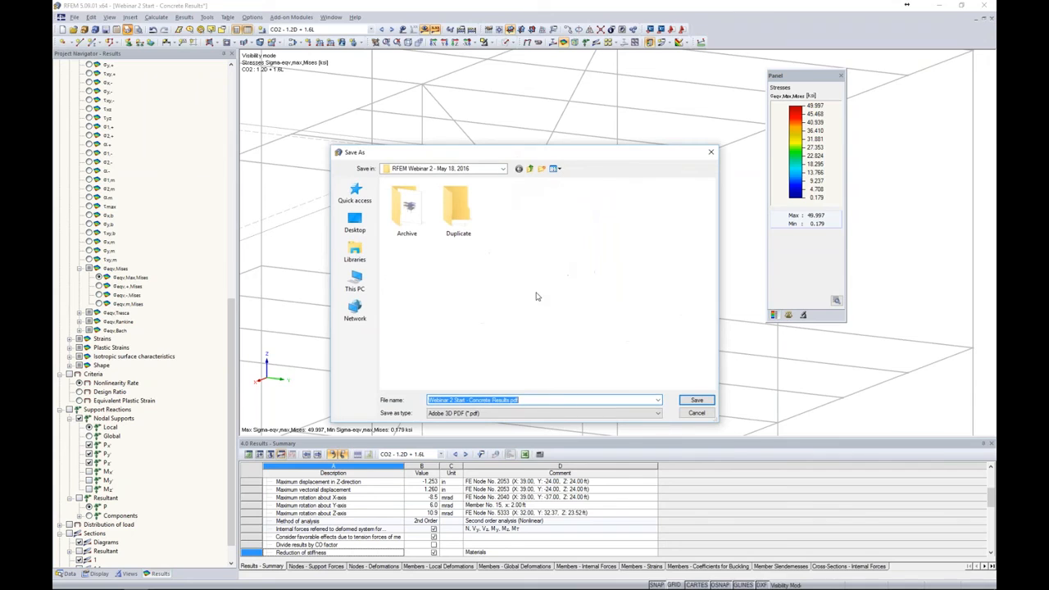
# Save the 3D PDF as Webinar 2 Start - Concrete Results.pdf in the desktop's Customer Models folder, replacing the existing file
pyautogui.click(355, 223)
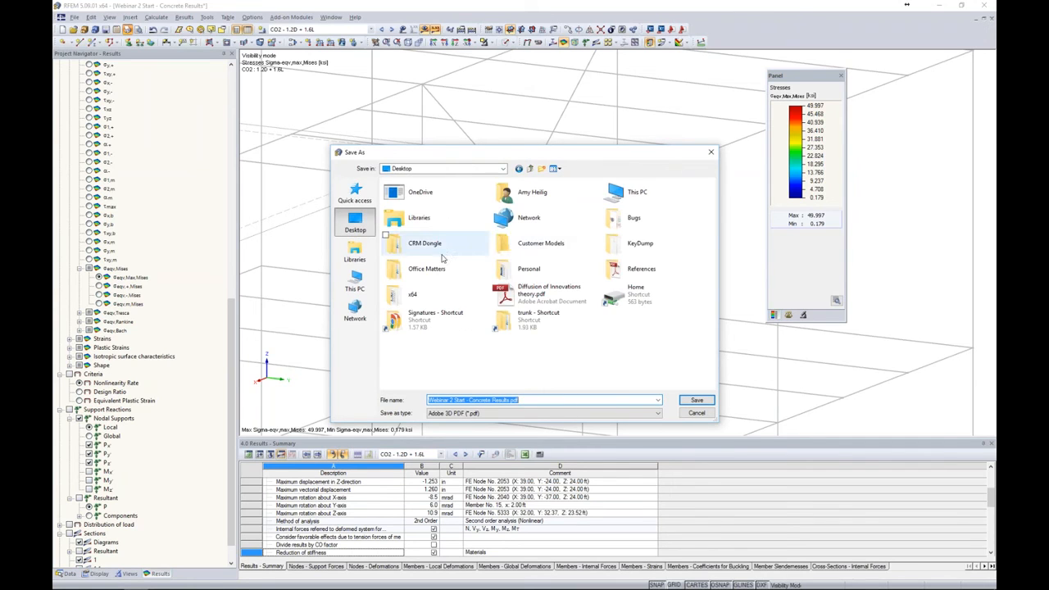
pyautogui.doubleClick(542, 250)
pyautogui.click(696, 400)
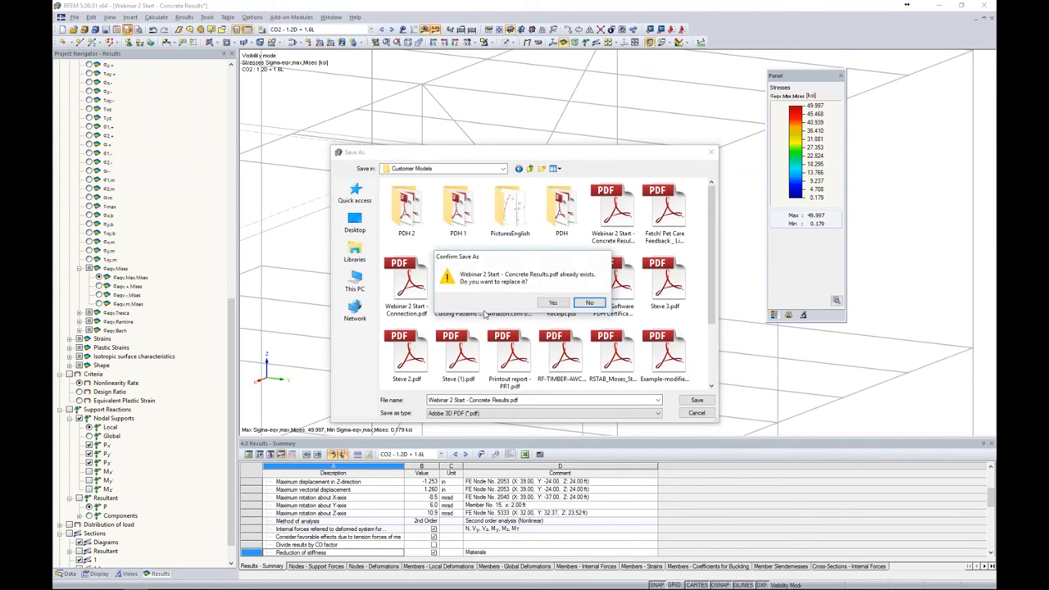
pyautogui.click(559, 301)
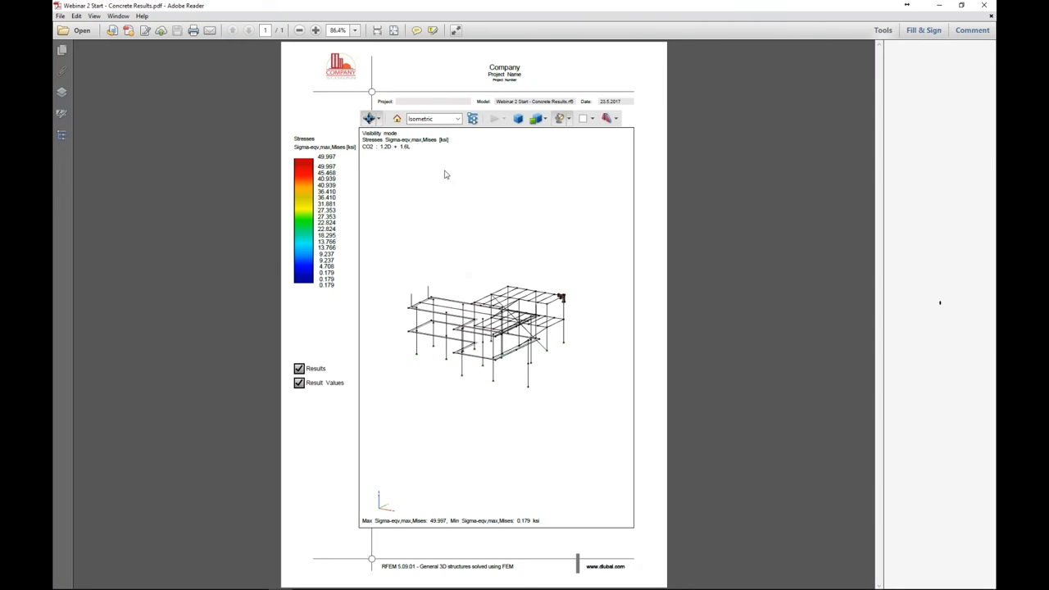
# Spin and zoom the 3D PDF's model to examine the von Mises stresses at the corner connection, and close the PDF
pyautogui.click(378, 119)
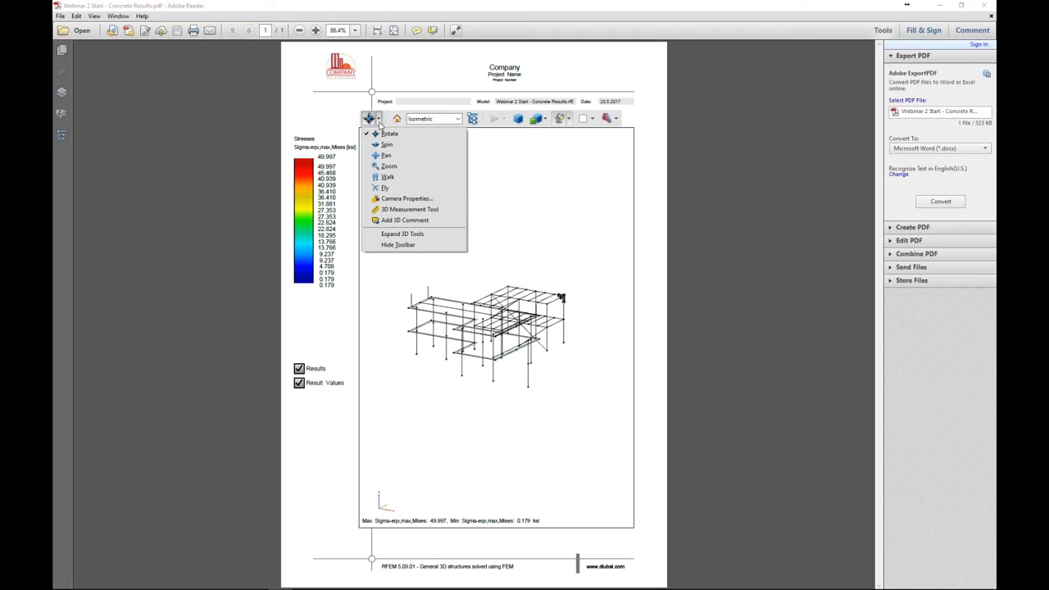
pyautogui.click(388, 133)
pyautogui.moveTo(578, 337); pyautogui.dragTo(510, 328)
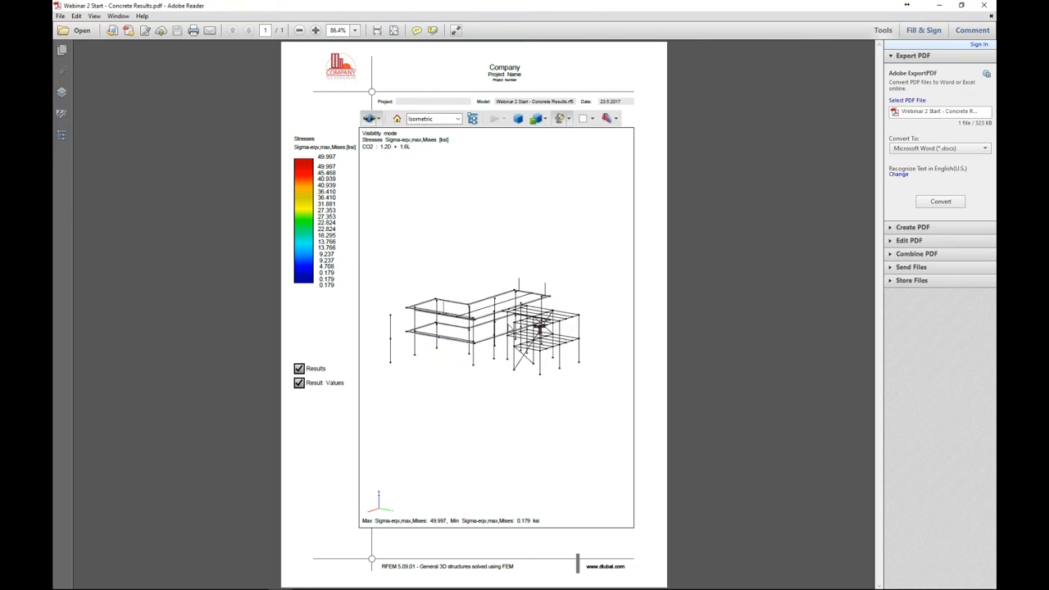
pyautogui.click(377, 119)
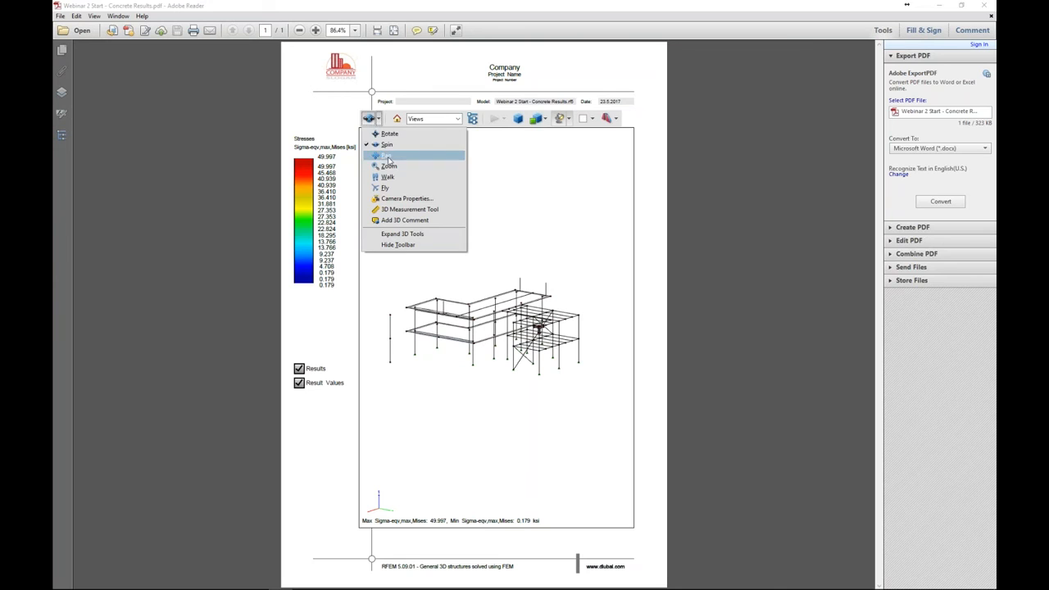
pyautogui.click(389, 155)
pyautogui.scroll(10, 496, 325)
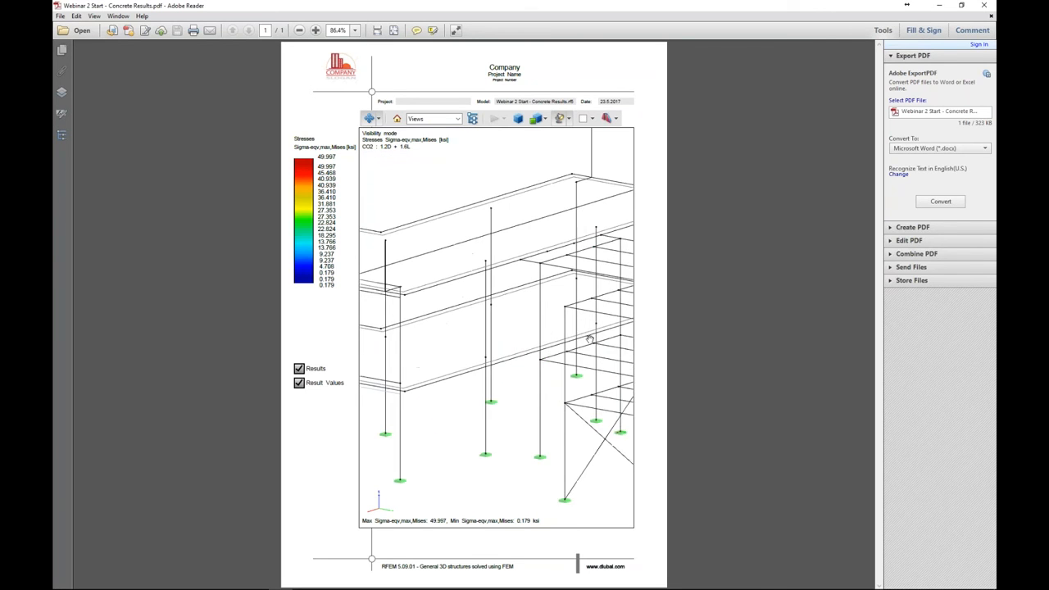
pyautogui.scroll(10, 498, 326)
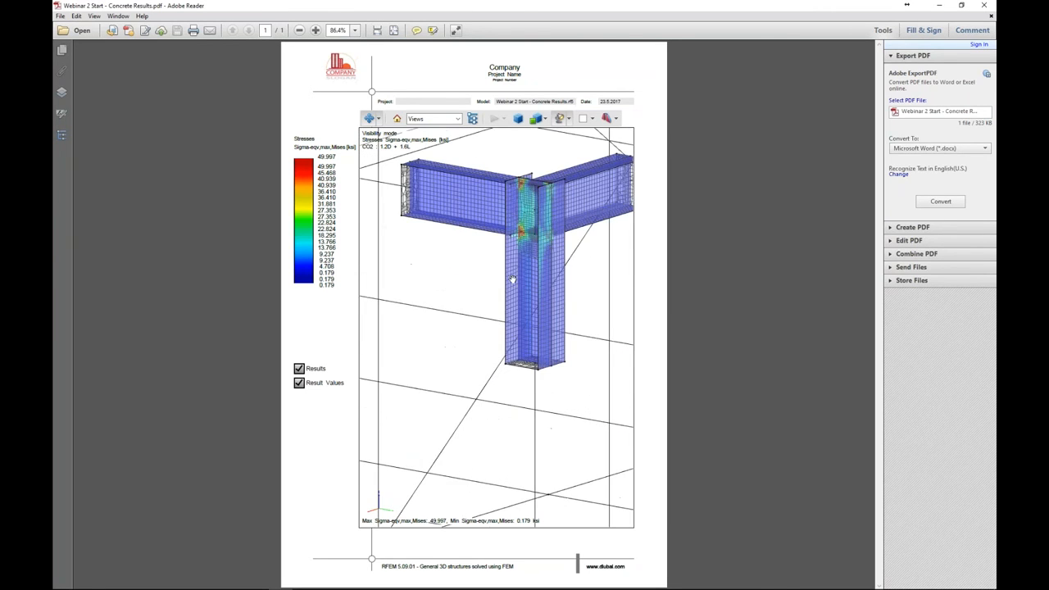
pyautogui.moveTo(526, 249); pyautogui.dragTo(556, 318)
pyautogui.scroll(2, 452, 326)
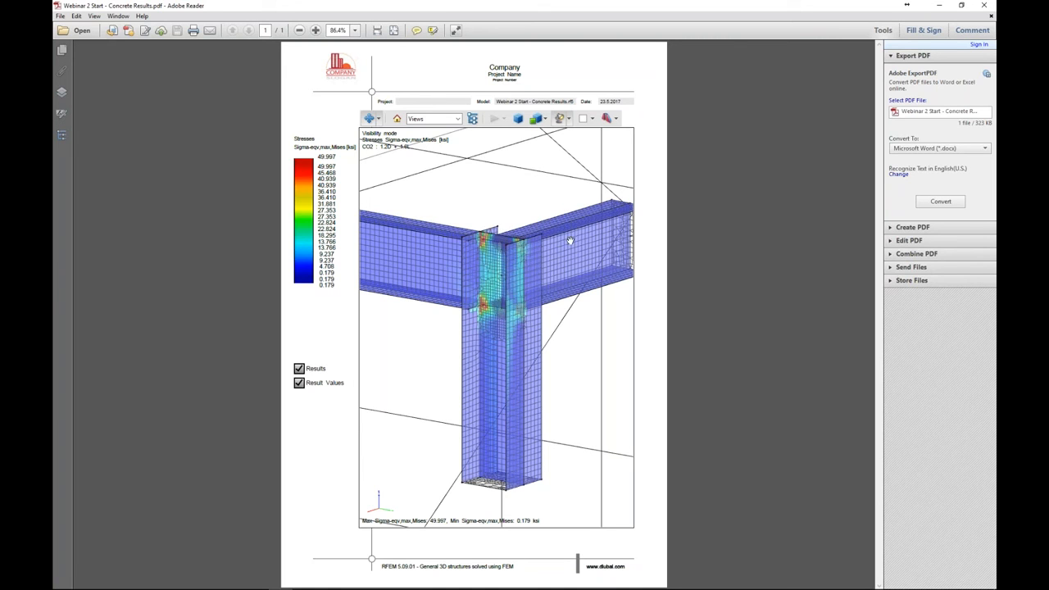
pyautogui.click(984, 7)
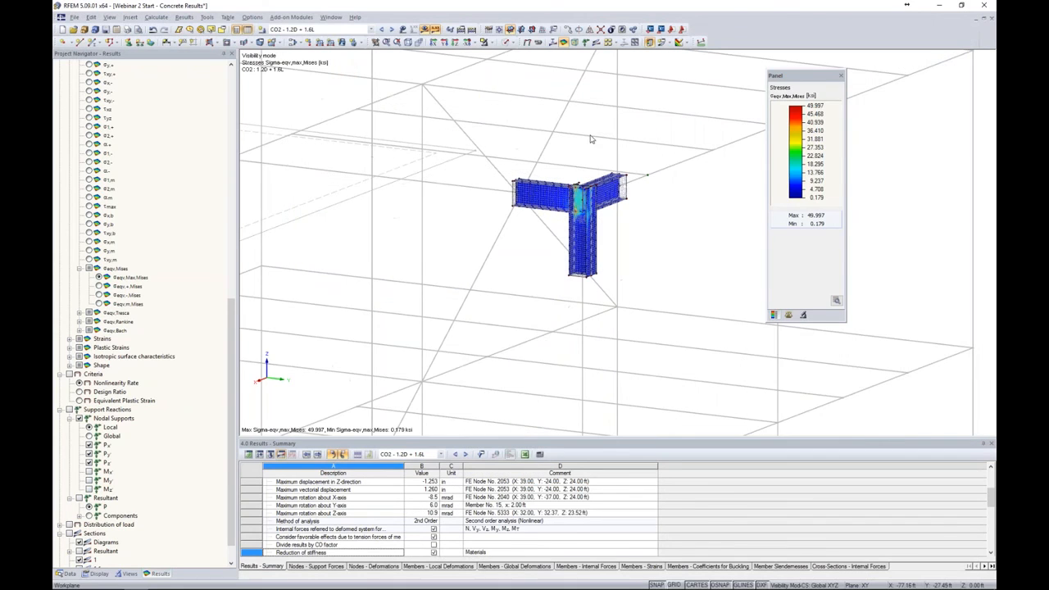
# Switch to the Webinar 2 Start - Printing model and show the color scale of the slab's basic internal forces m-x beside the slab
pyautogui.keyDown('ctrl'); pyautogui.moveTo(643, 227); pyautogui.dragTo(668, 213, button='middle'); pyautogui.keyUp('ctrl')
pyautogui.moveTo(667, 203)
pyautogui.mouseDown()
pyautogui.moveTo(639, 209)
pyautogui.moveTo(654, 214)
pyautogui.mouseUp()
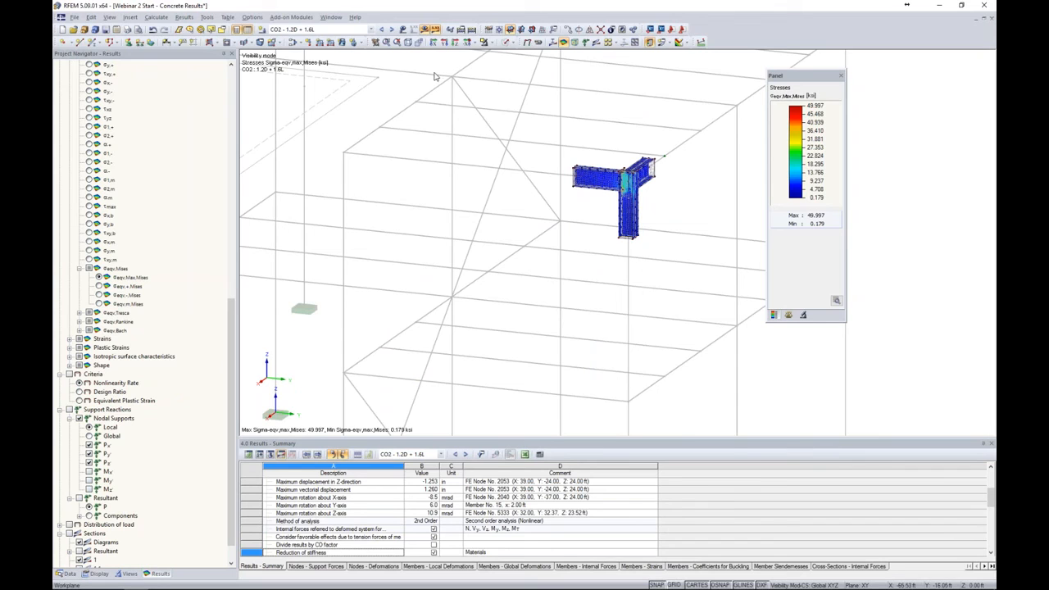
pyautogui.click(331, 17)
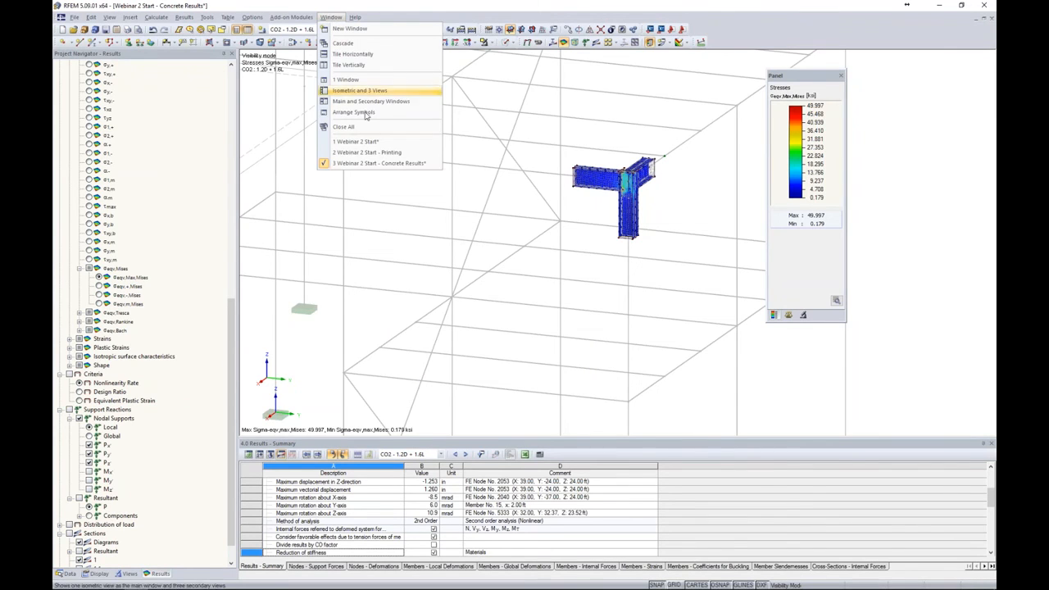
pyautogui.click(367, 154)
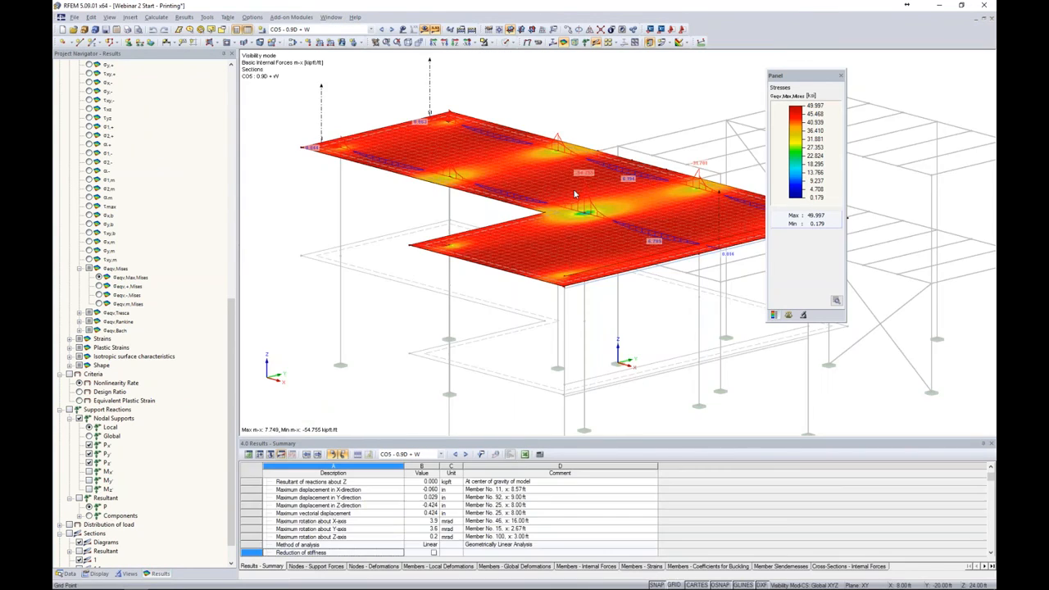
pyautogui.moveTo(630, 295); pyautogui.dragTo(595, 286, button='middle')
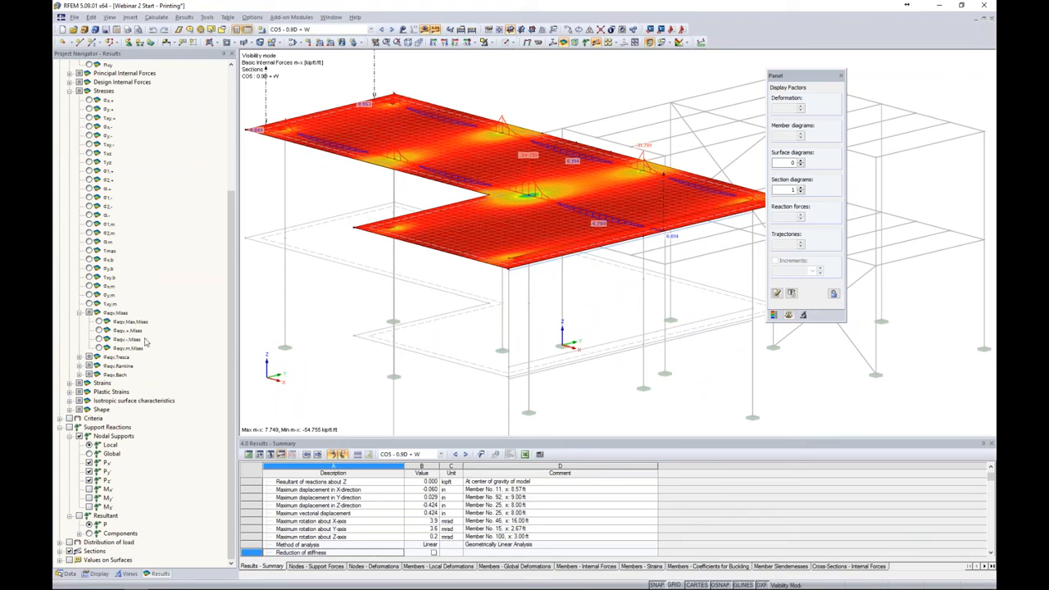
pyautogui.scroll(6, 91, 196)
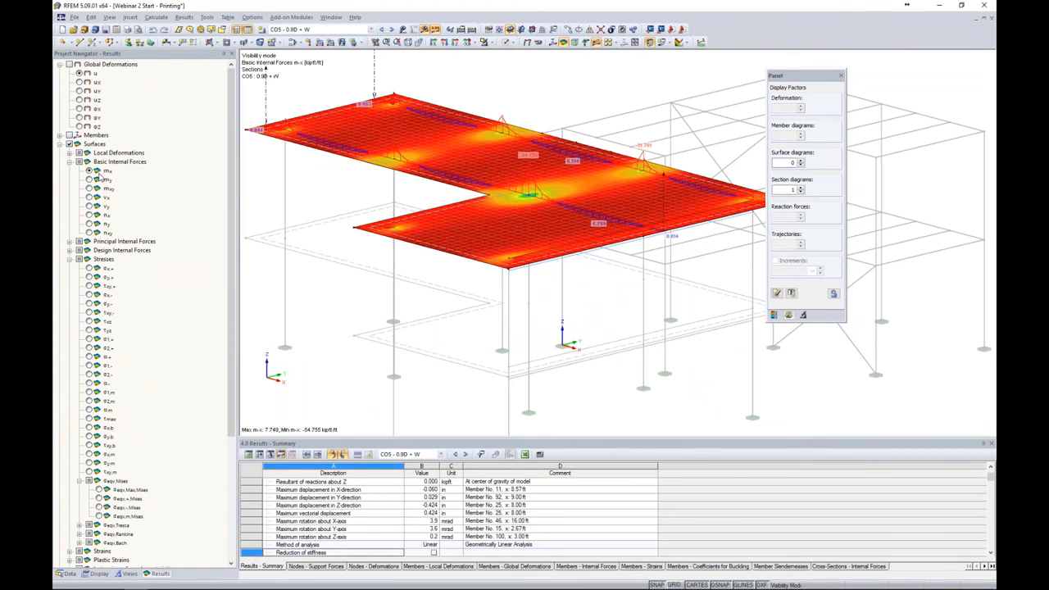
pyautogui.click(774, 316)
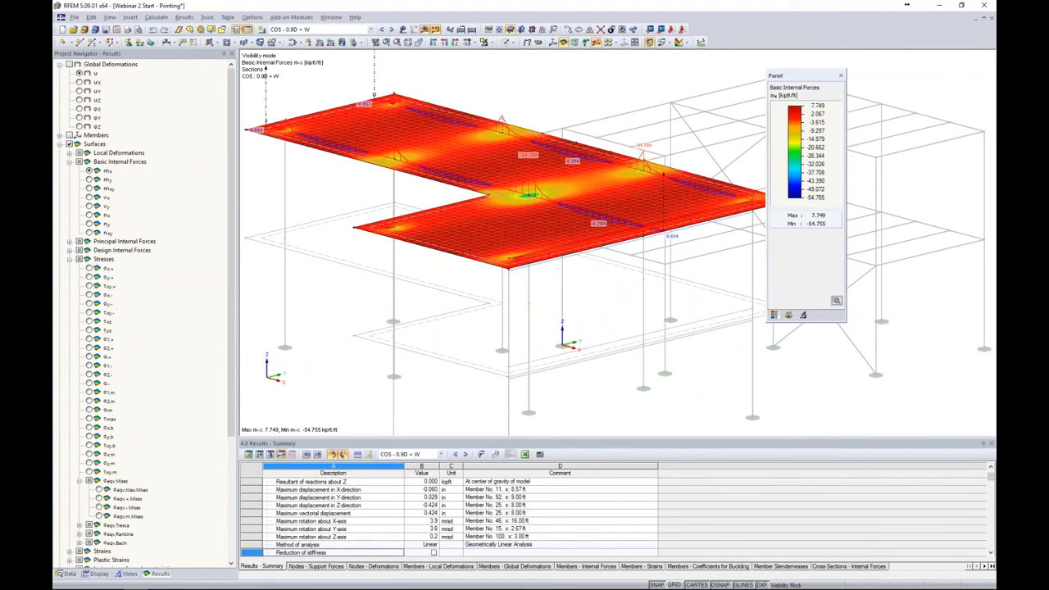
pyautogui.moveTo(802, 82); pyautogui.dragTo(824, 78)
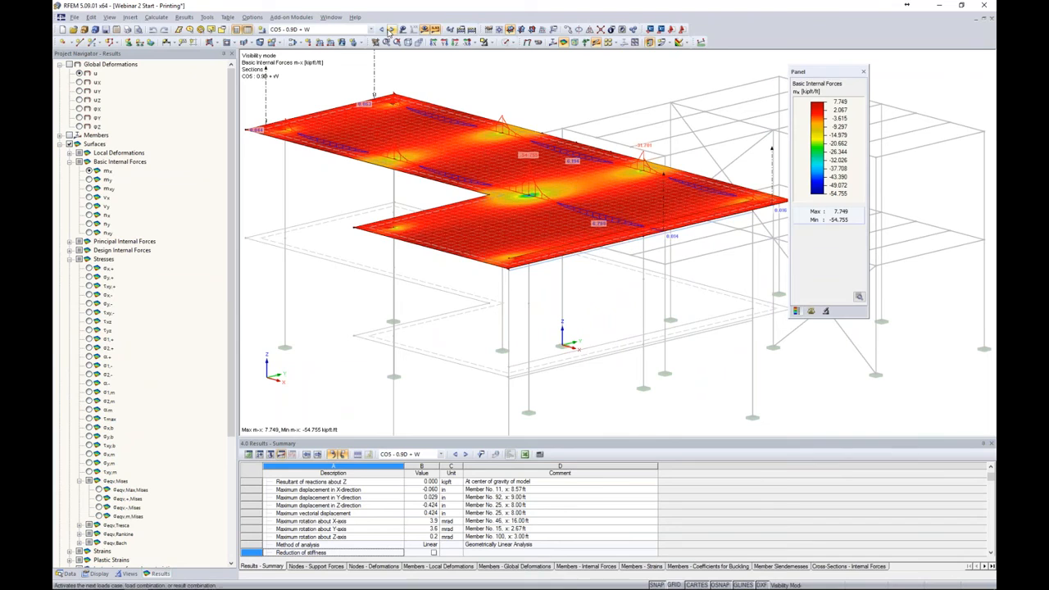
# Step through the load combinations up to CO8 - D + 0.6W to compare the slab's m-x results, keeping the color scale clear of the slab
pyautogui.click(392, 29)
pyautogui.click(392, 29)
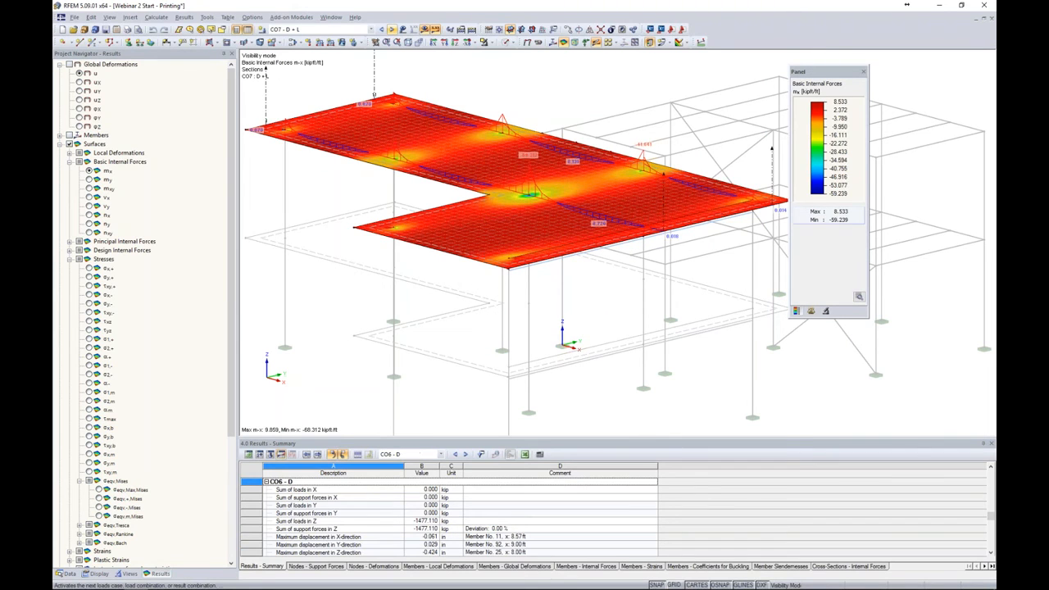
pyautogui.moveTo(624, 126); pyautogui.dragTo(632, 133, button='middle')
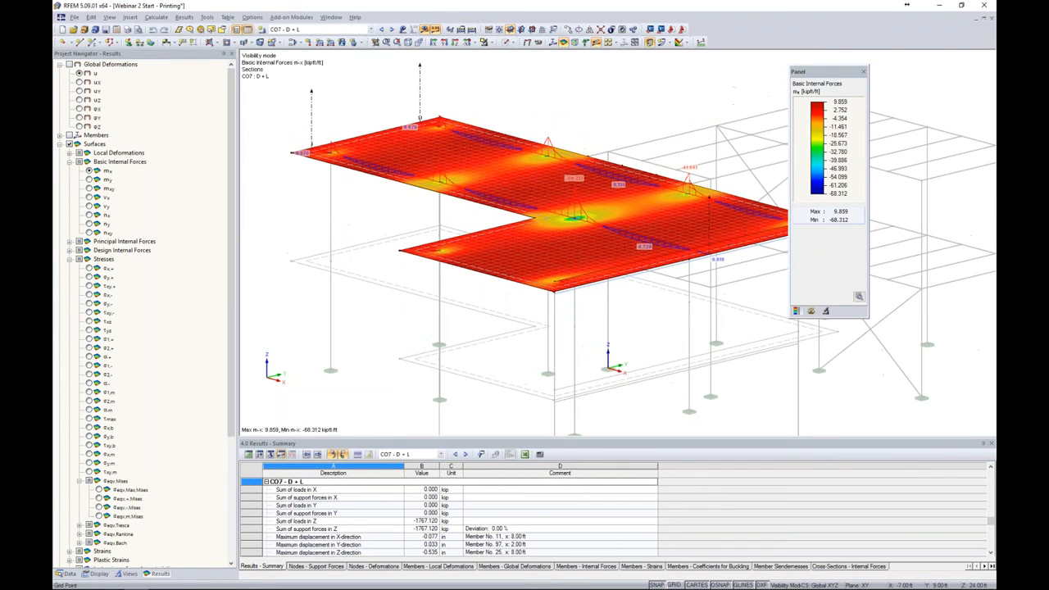
pyautogui.moveTo(810, 75); pyautogui.dragTo(862, 76)
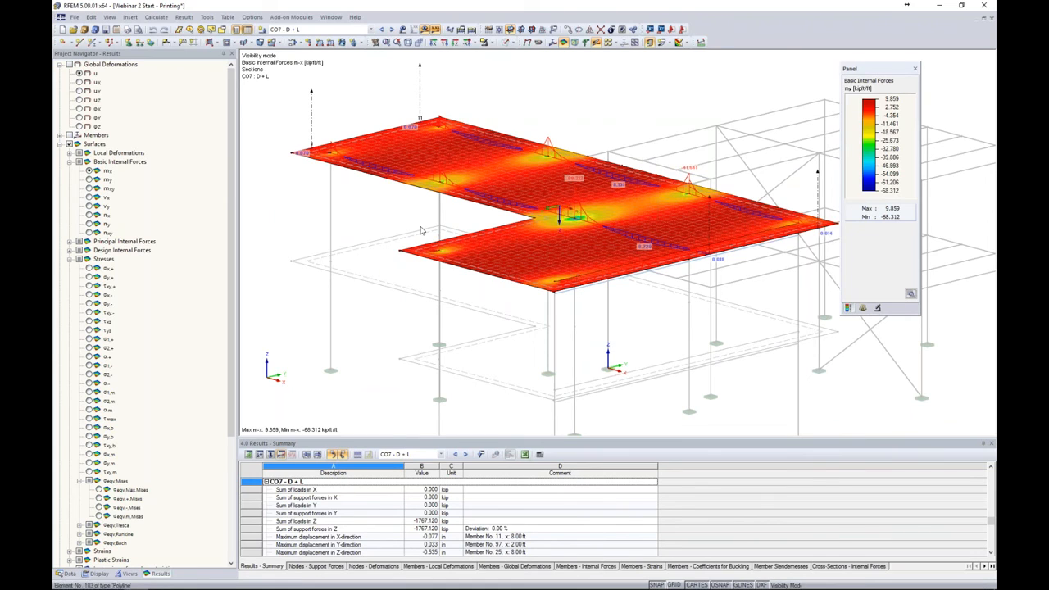
pyautogui.click(391, 29)
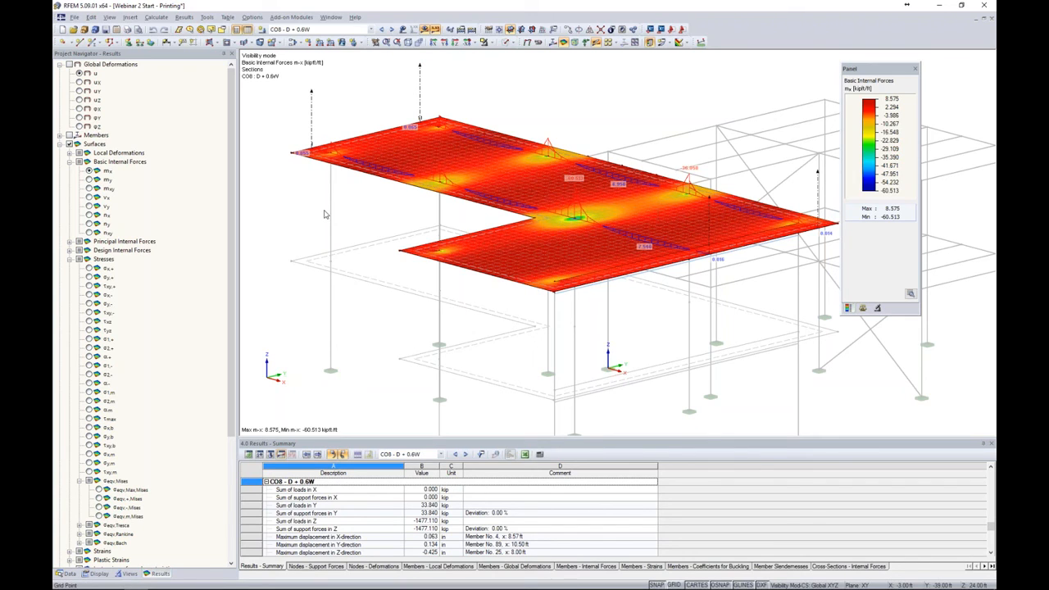
# Set up a graphic printout as a mass print to printout report PR1 and open the mass print settings
pyautogui.click(128, 29)
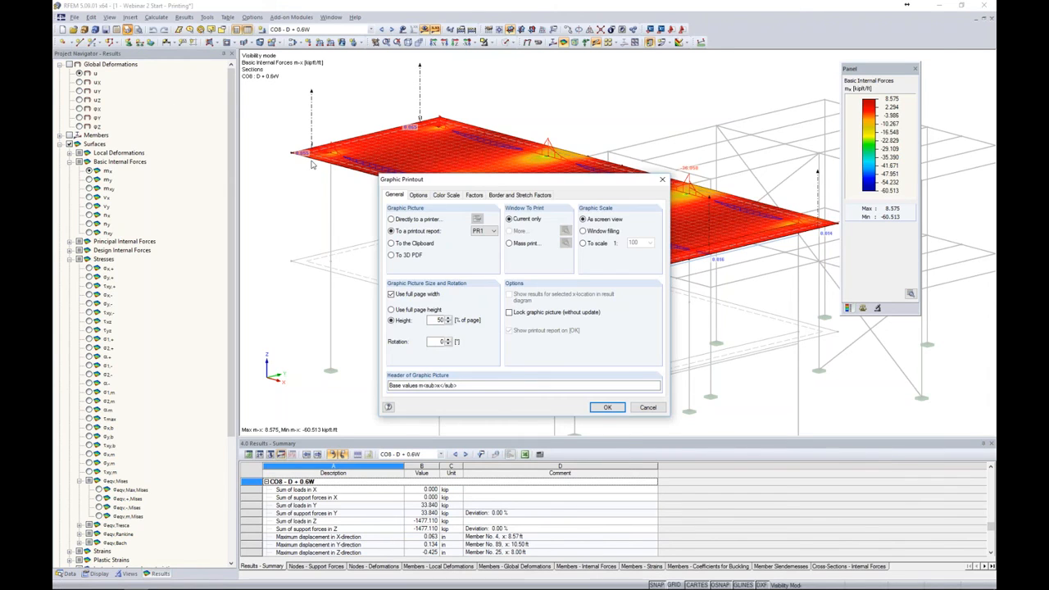
pyautogui.click(509, 243)
pyautogui.doubleClick(437, 321)
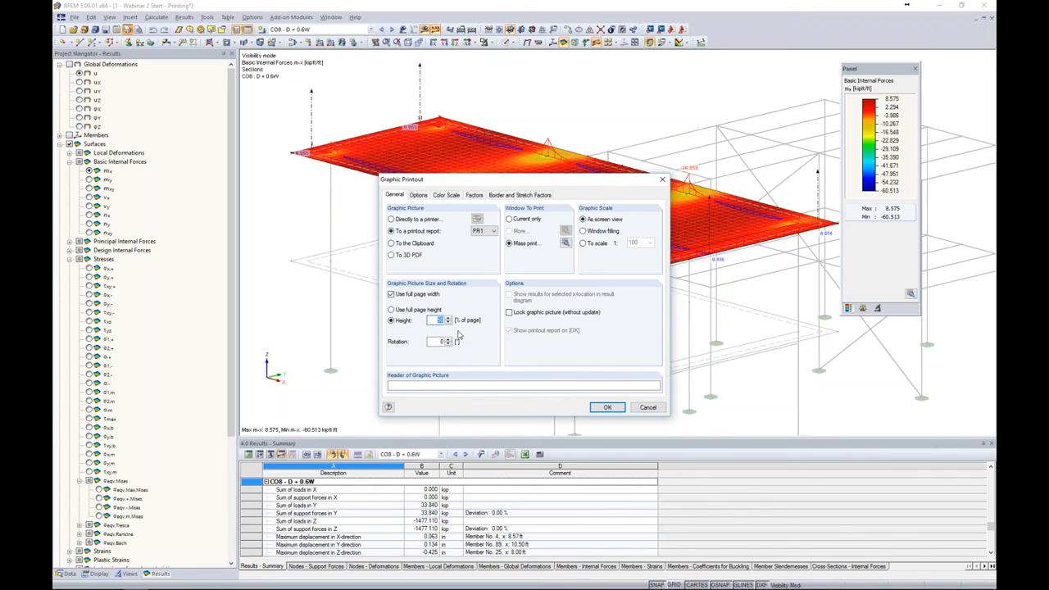
pyautogui.click(561, 246)
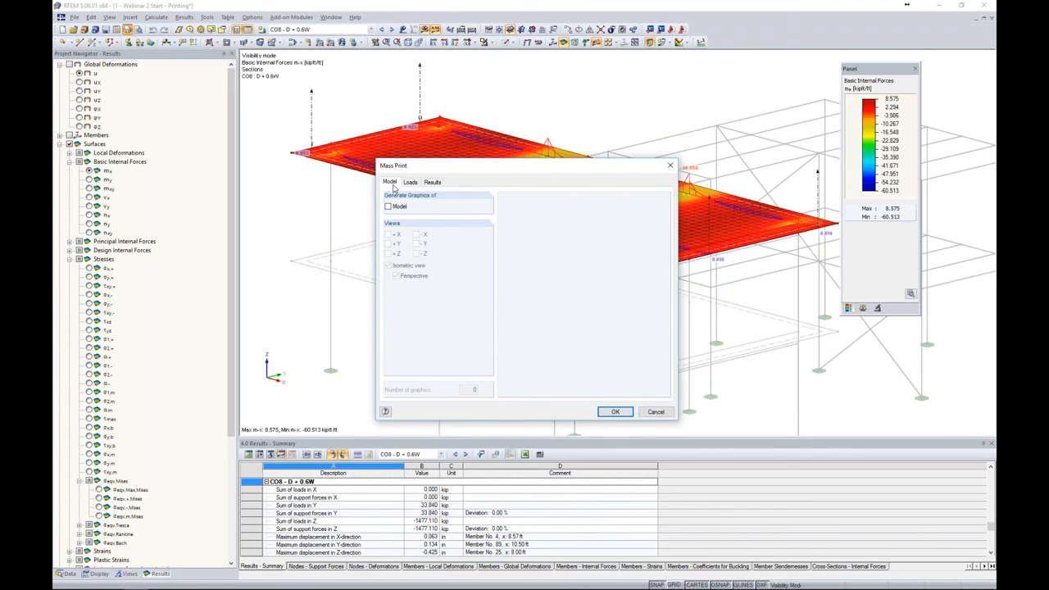
# Include the m-x results of all load cases and combinations in the current view in the mass print, and run the printout
pyautogui.click(408, 183)
pyautogui.click(429, 184)
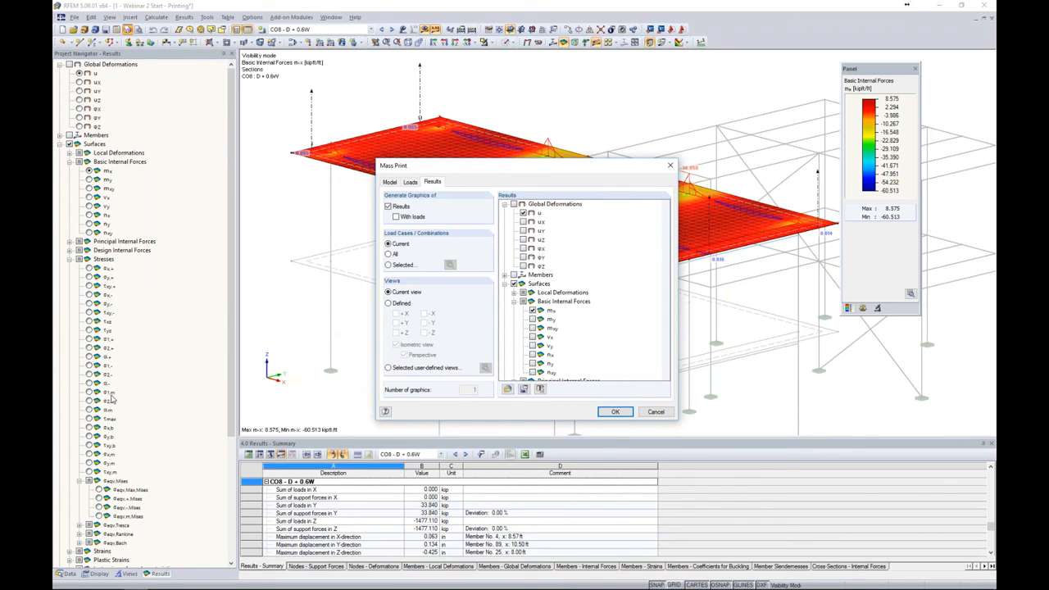
pyautogui.click(532, 310)
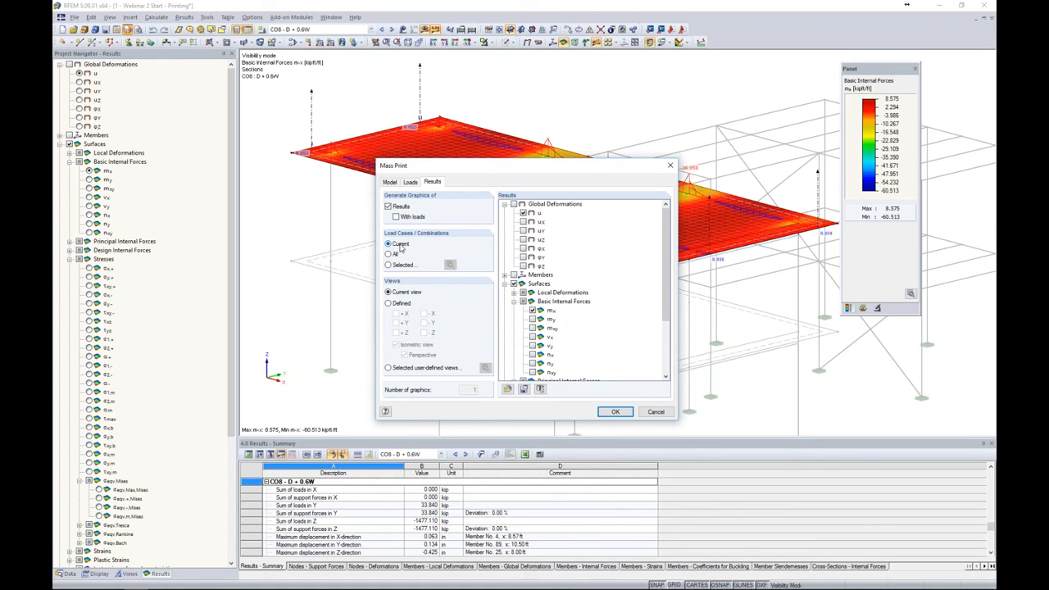
pyautogui.click(388, 256)
pyautogui.click(621, 414)
pyautogui.click(618, 410)
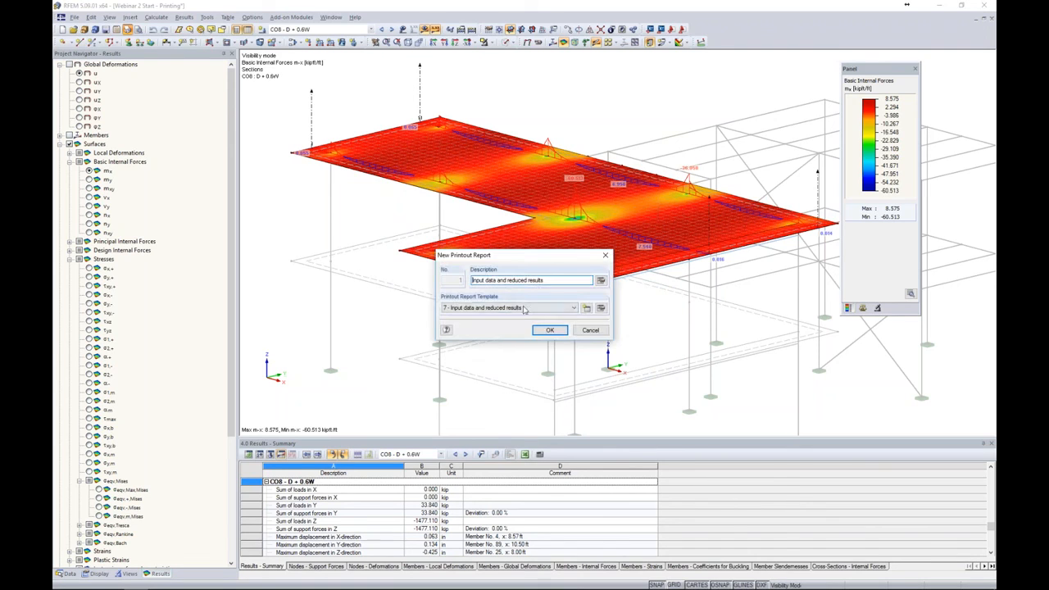
# Create the printout report from template 7 - Input data and reduced results, and review its m-x graphics from LC1 to CO2
pyautogui.click(525, 309)
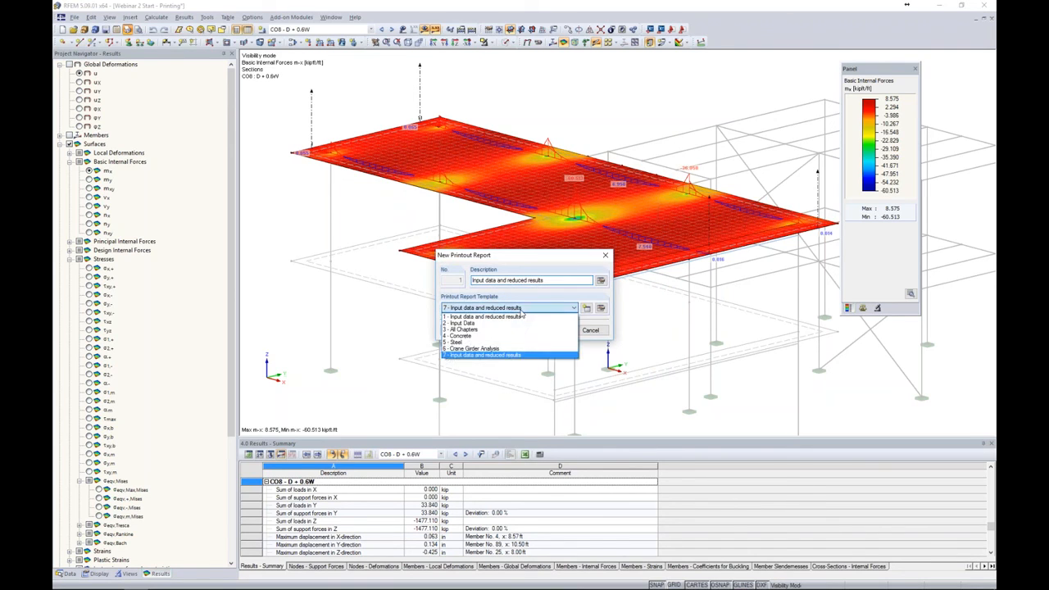
pyautogui.click(512, 358)
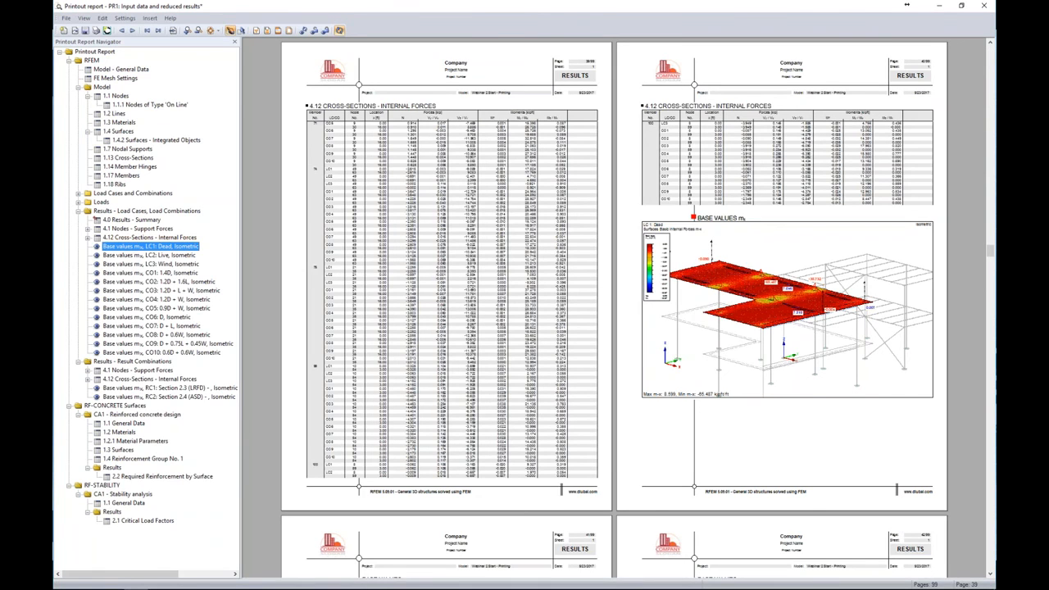
pyautogui.keyDown('ctrl'); pyautogui.scroll(3, 548, 325); pyautogui.keyUp('ctrl')
pyautogui.scroll(-15, 299, 294)
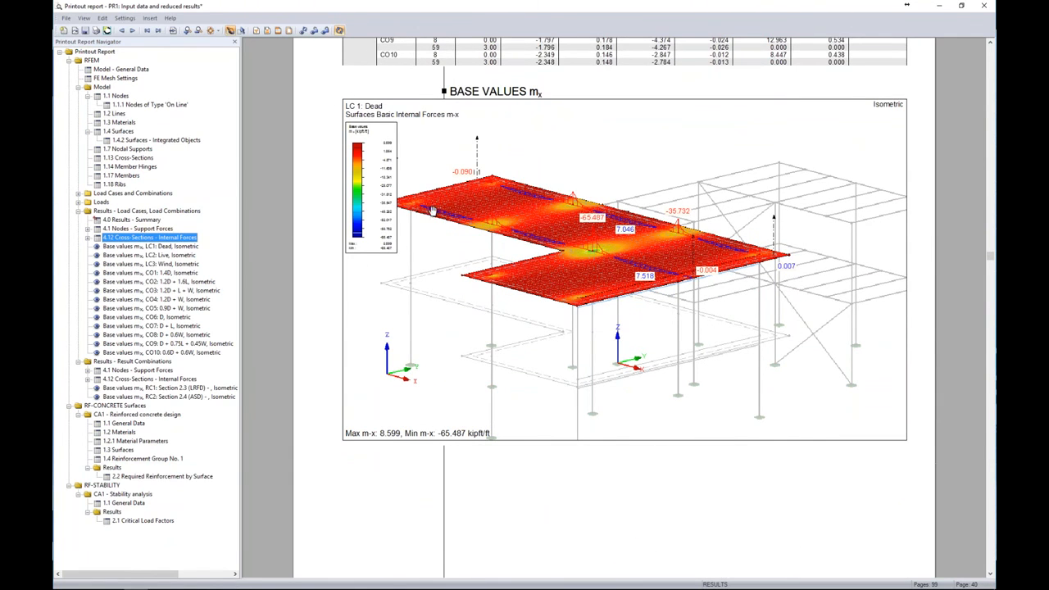
pyautogui.scroll(-15, 432, 211)
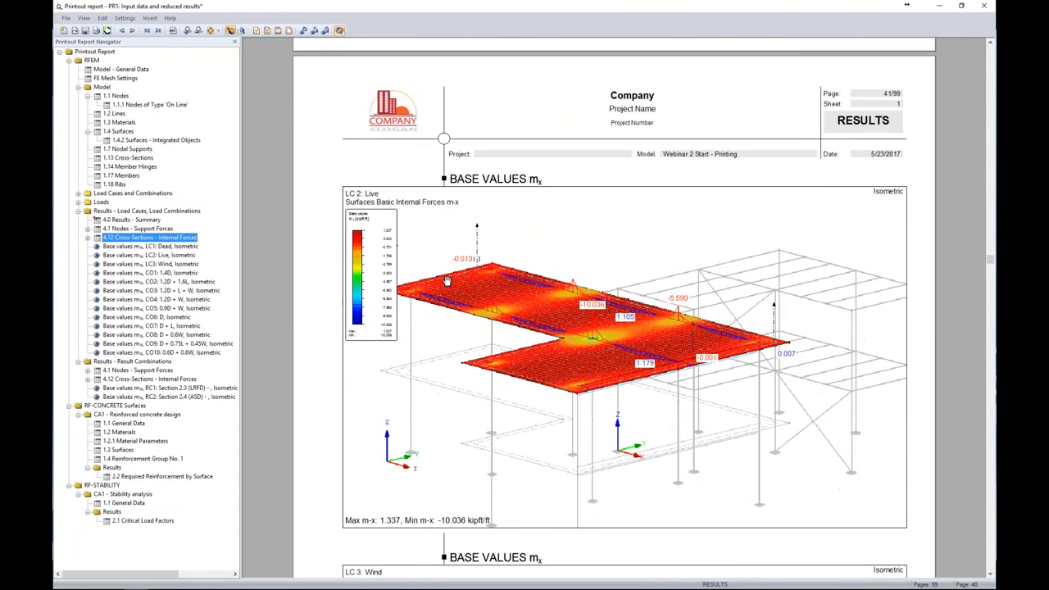
pyautogui.scroll(-15, 446, 281)
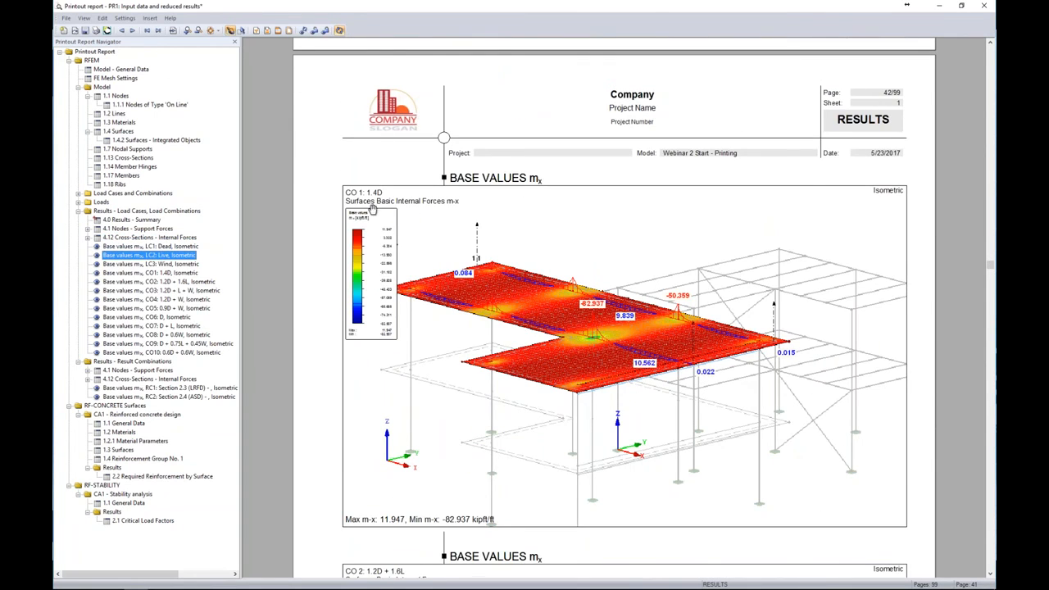
pyautogui.scroll(-10, 393, 244)
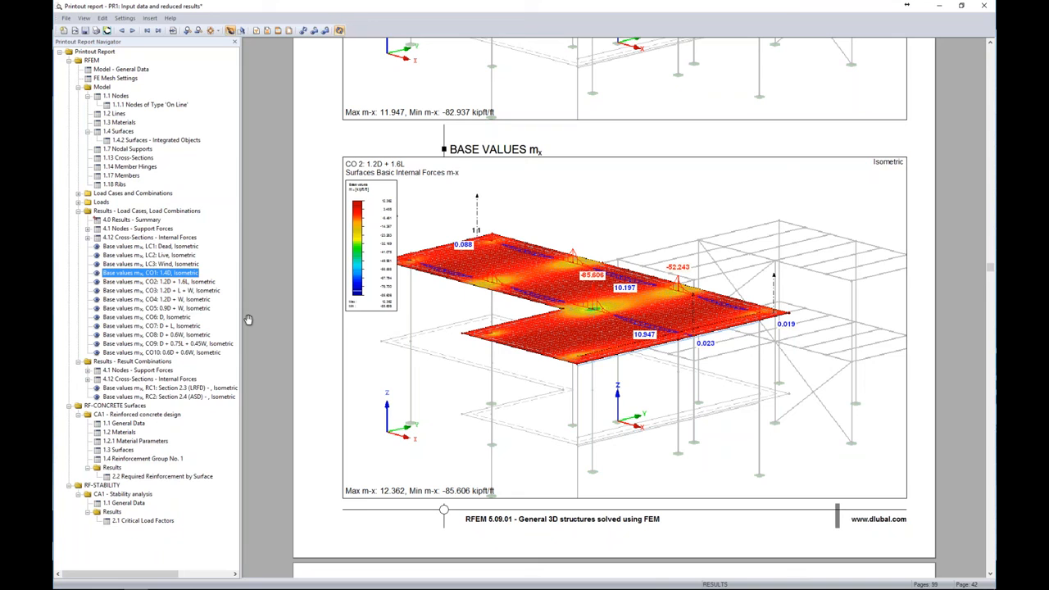
# Open the report's CO2 m-x graphic in the model, hide the FE mesh, and return to the printout report to review the updated graphics
pyautogui.rightClick(582, 214)
pyautogui.click(608, 267)
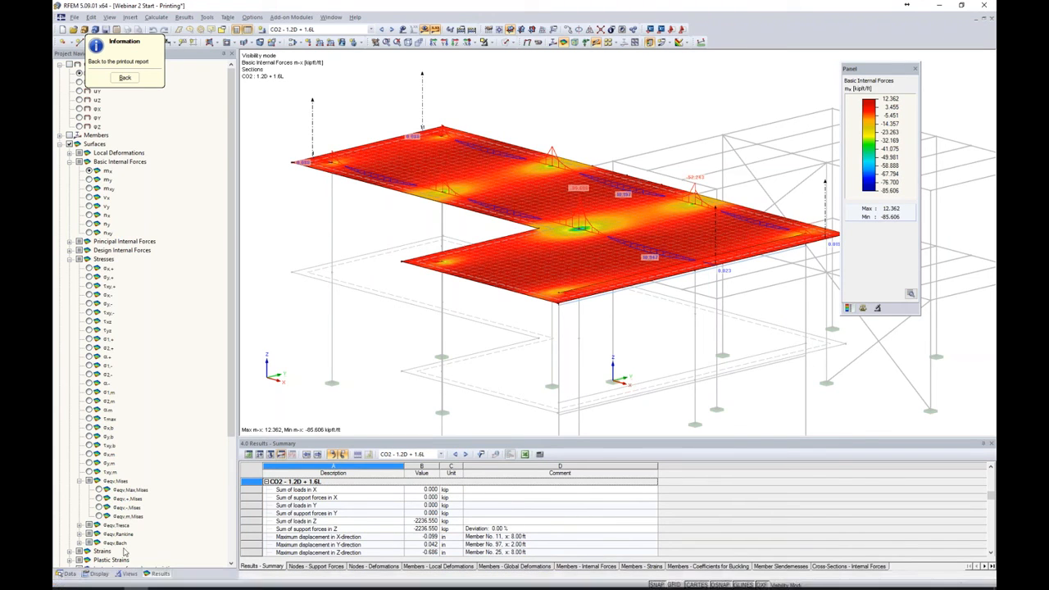
pyautogui.click(99, 572)
pyautogui.scroll(-8, 113, 475)
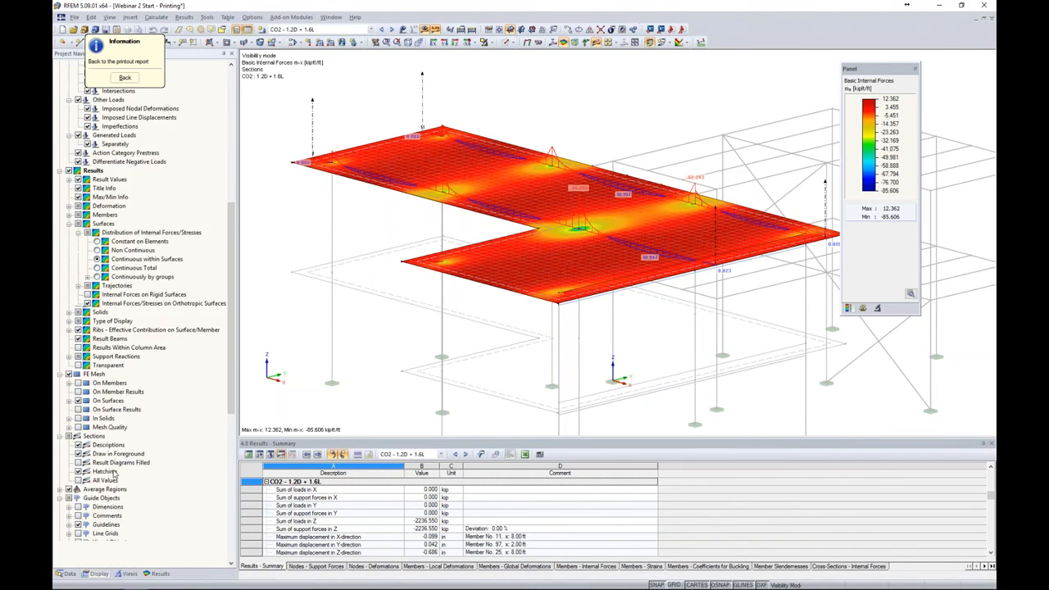
pyautogui.click(69, 268)
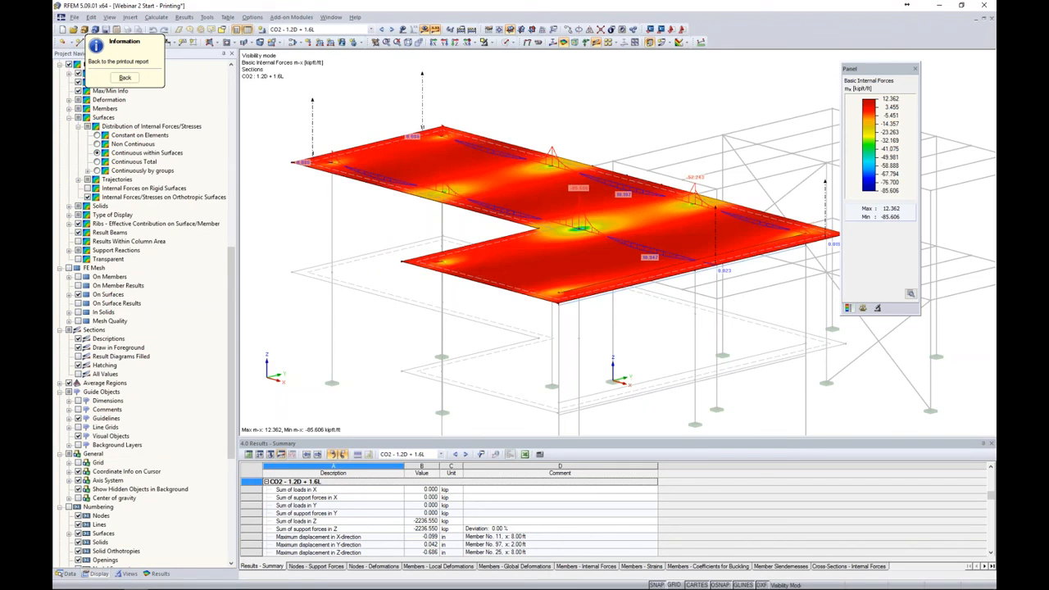
pyautogui.click(124, 77)
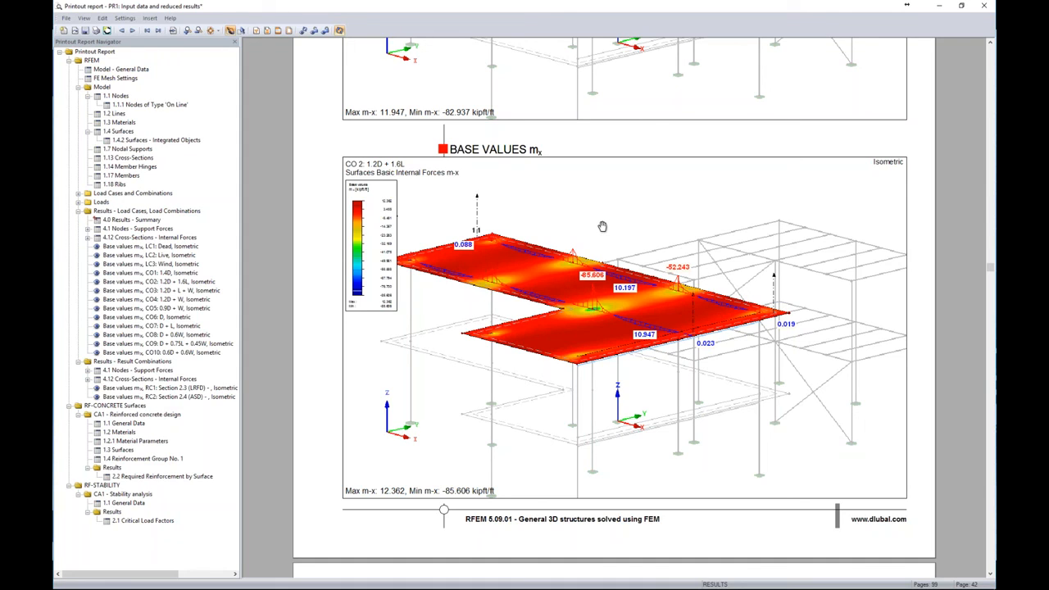
pyautogui.keyDown('ctrl'); pyautogui.scroll(-2, 603, 226); pyautogui.keyUp('ctrl')
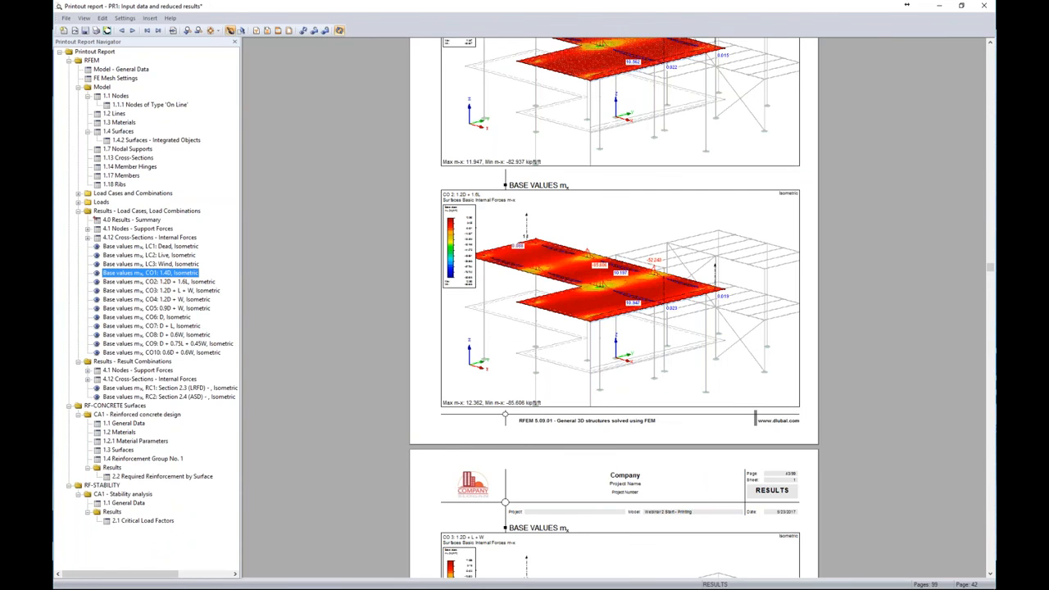
# Move the RF-CONCRETE Surfaces chapter after the RF-STABILITY chapter in the printout report
pyautogui.scroll(-3, 606, 292)
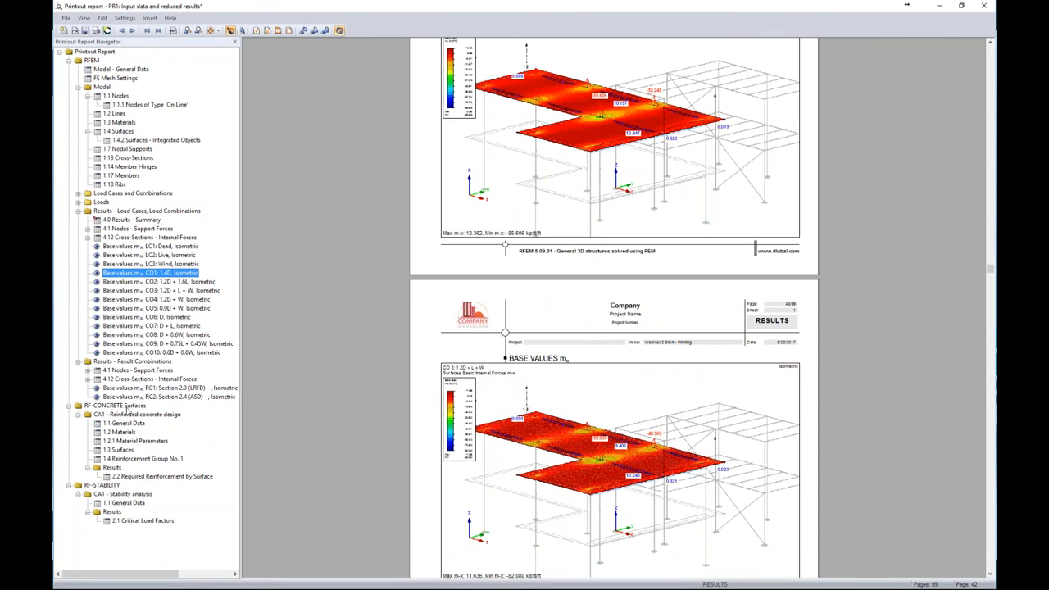
pyautogui.click(114, 406)
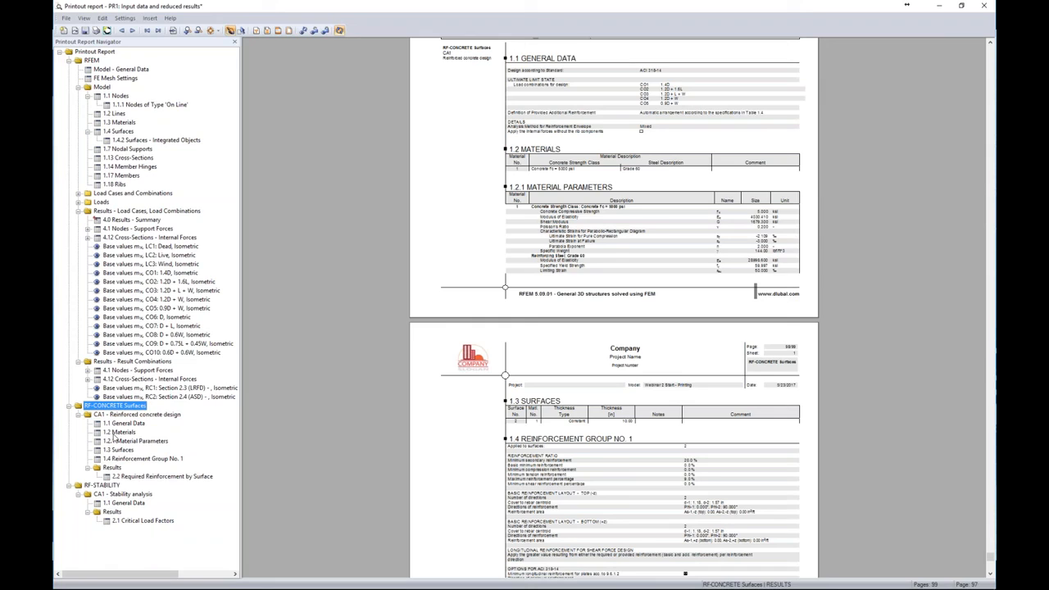
pyautogui.click(103, 485)
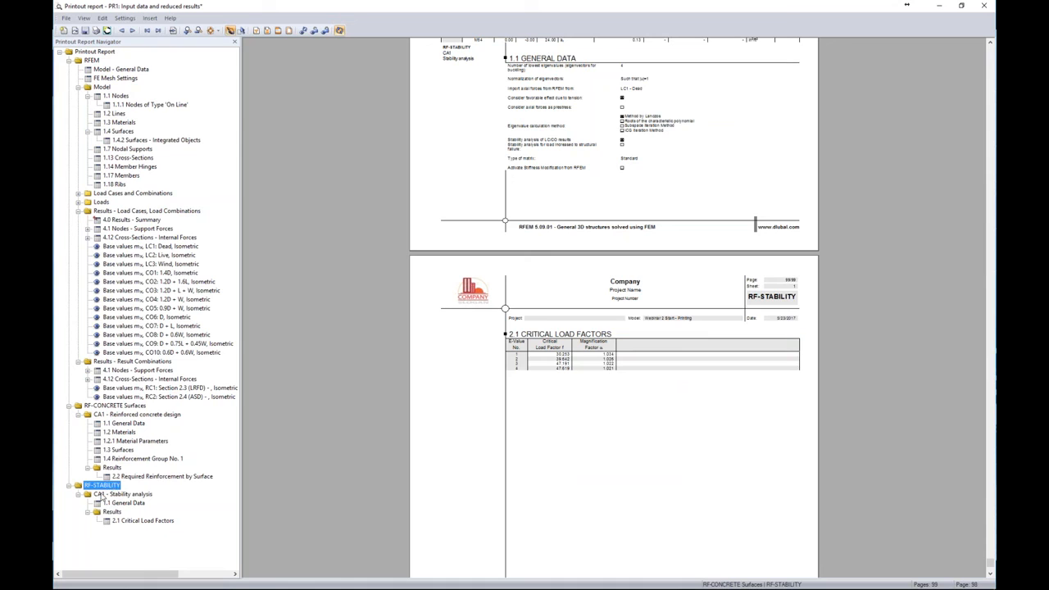
pyautogui.click(123, 407)
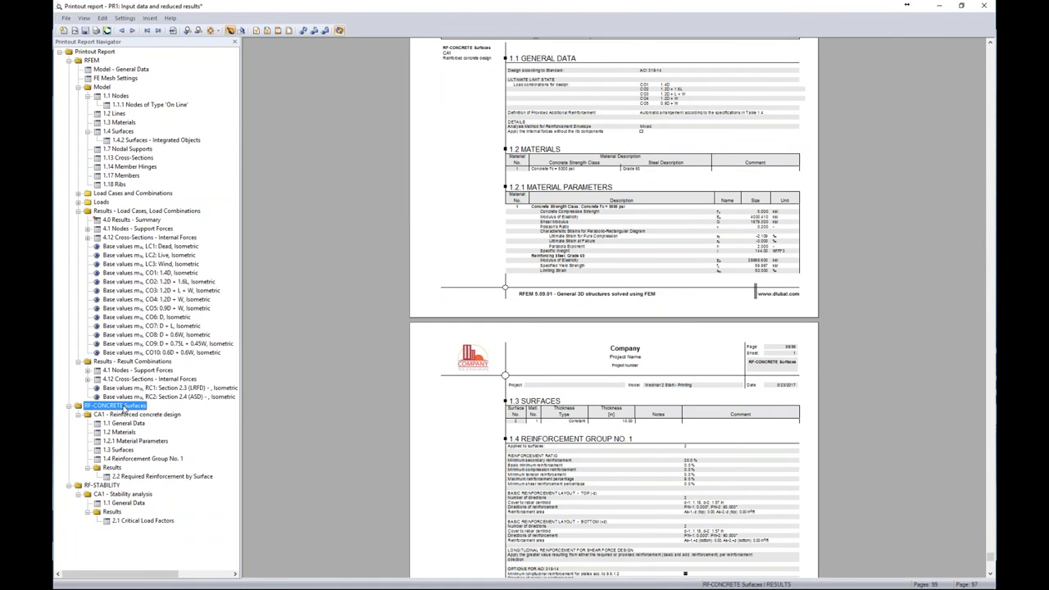
pyautogui.moveTo(122, 407); pyautogui.dragTo(117, 489)
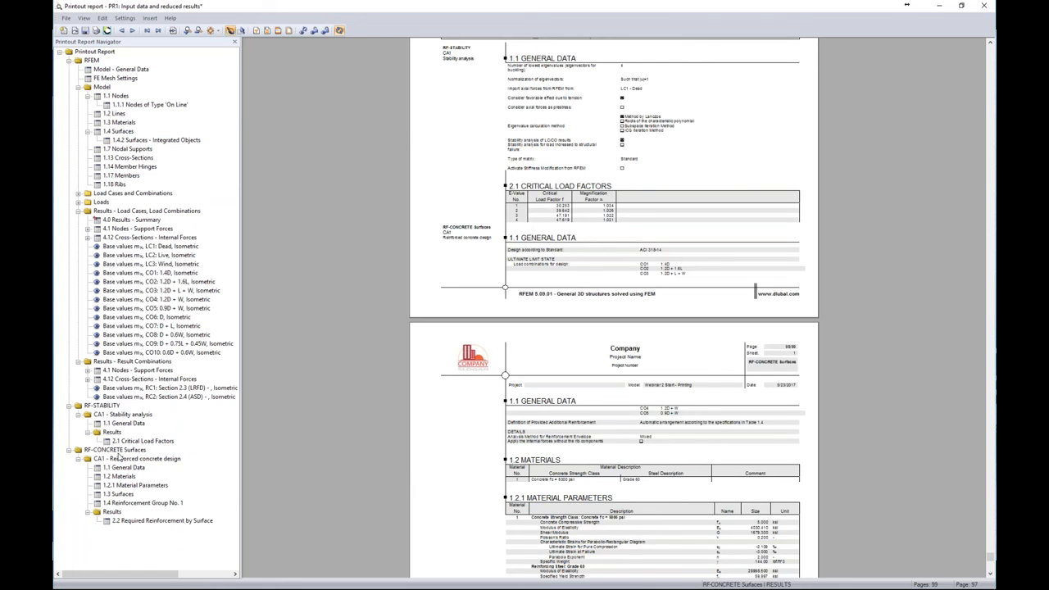
# Review the reordered report backwards from the RC2 m-x graphic through the result combinations' cross-section internal forces tables
pyautogui.scroll(15, 353, 341)
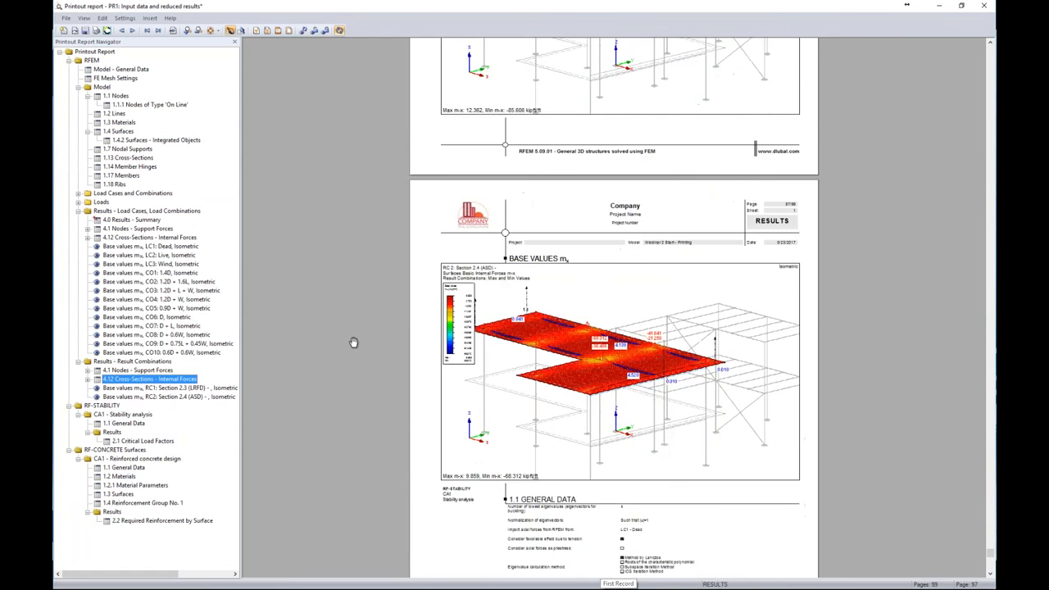
pyautogui.scroll(5, 353, 342)
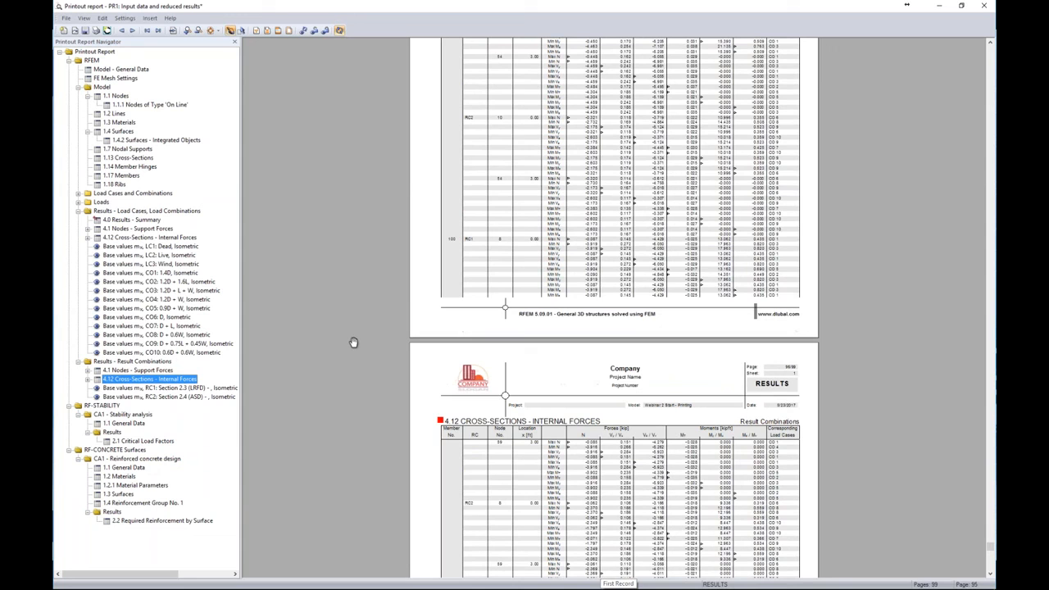
pyautogui.scroll(15, 353, 341)
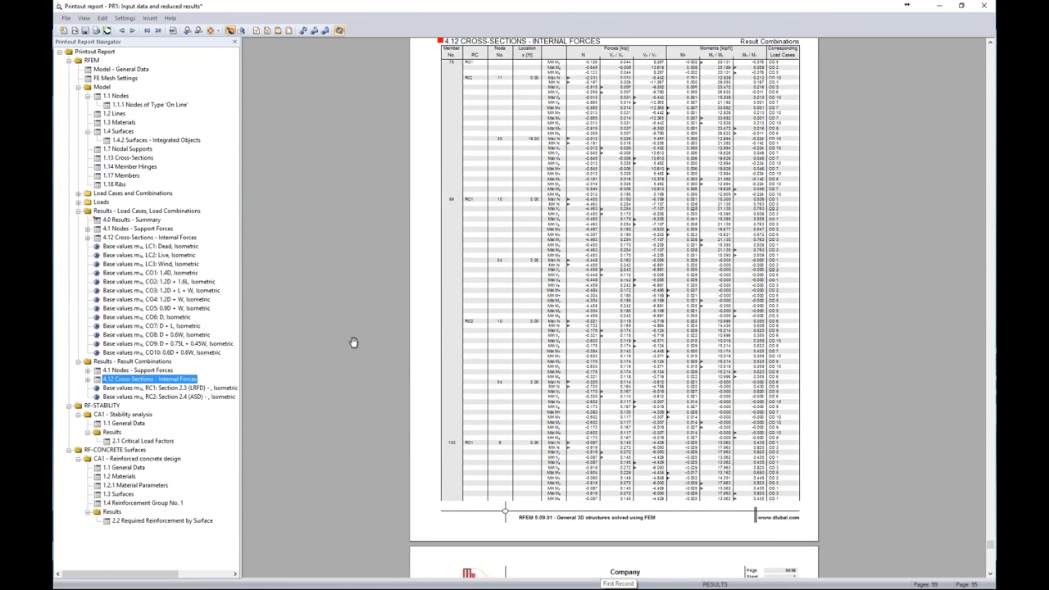
pyautogui.scroll(3, 353, 341)
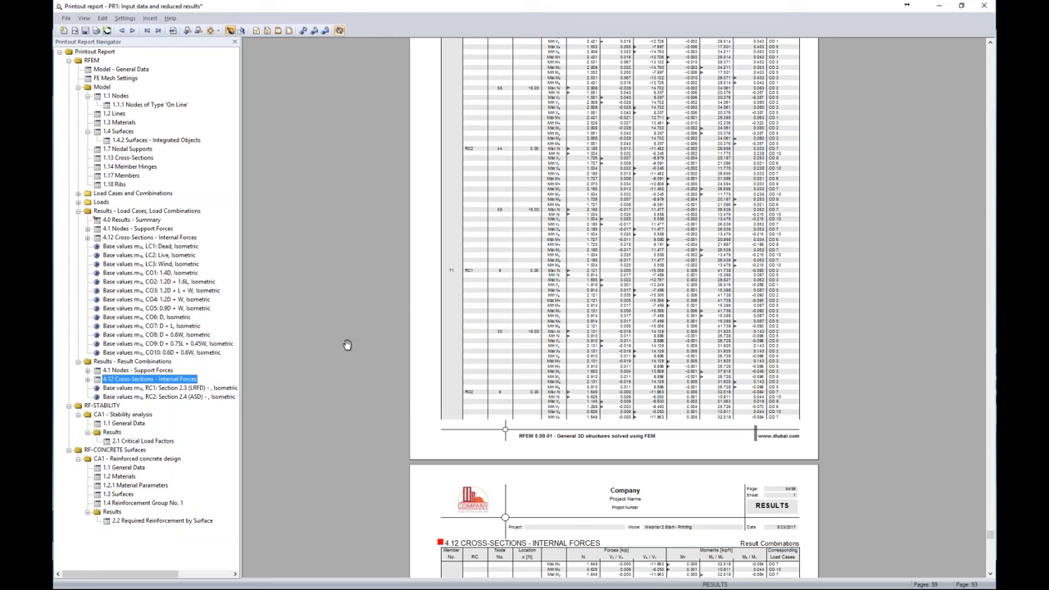
pyautogui.hotkey('alt', 'Tab')
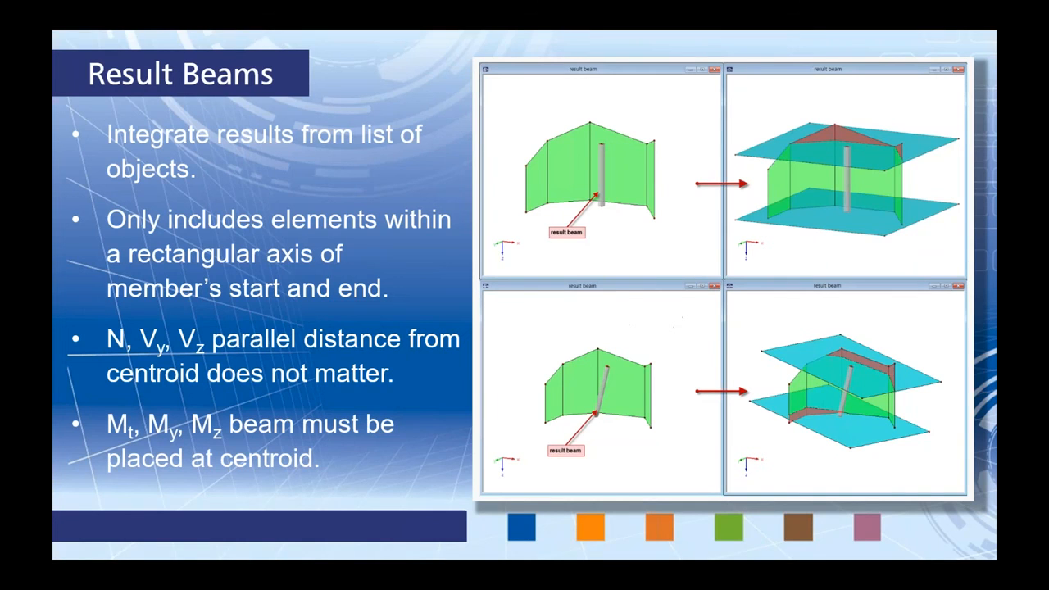
pyautogui.press('Right')
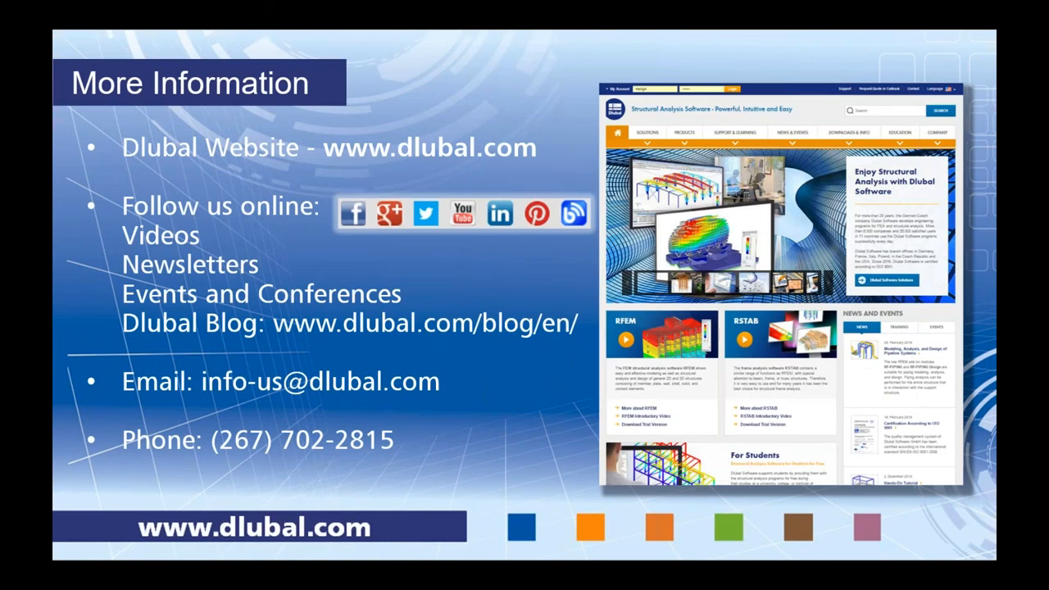